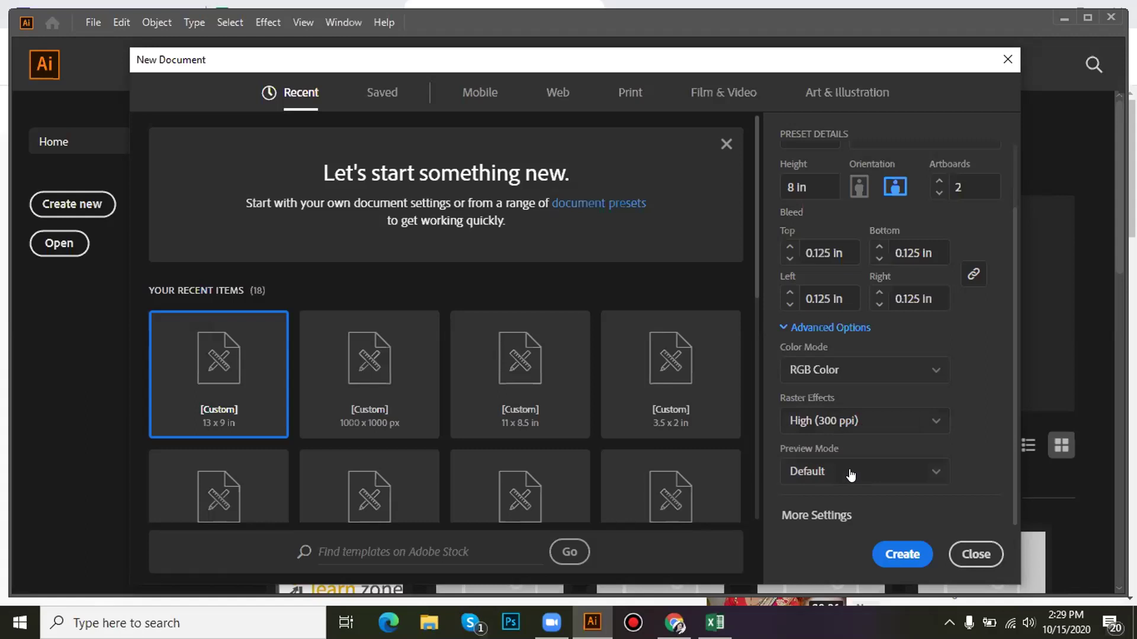
Step: Create the document with two landscape artboards 8 in high, 0.125 in bleed on all sides, RGB Color and High (300 ppi) raster effects
click(899, 556)
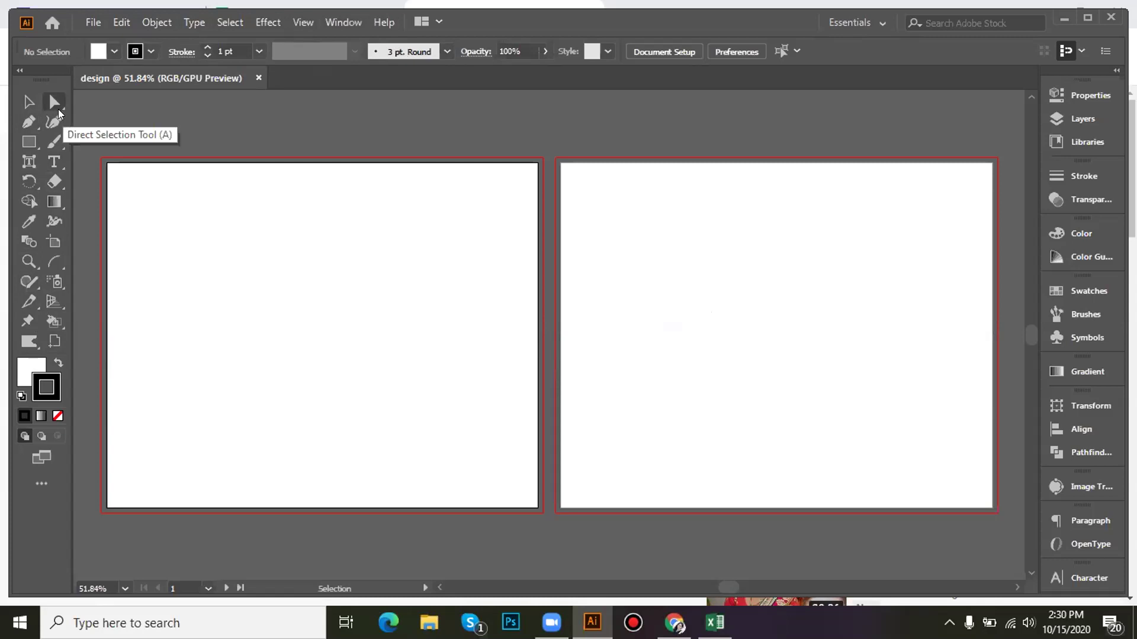
click(58, 109)
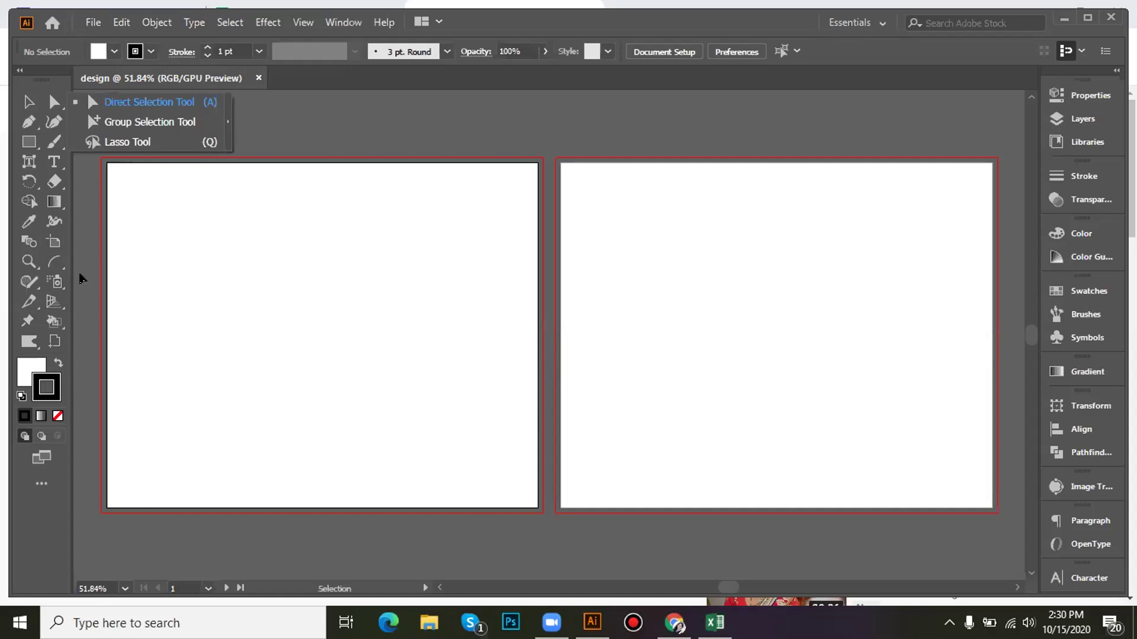
click(85, 320)
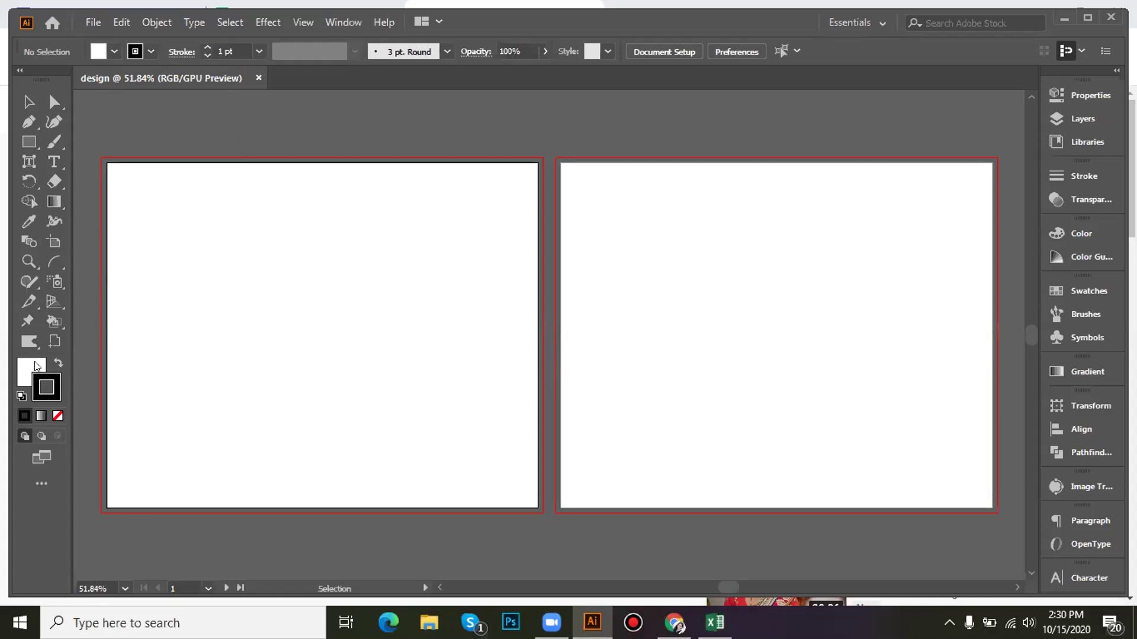
Step: Swap the fill and stroke colors back and forth, ending with a white fill and black stroke
click(50, 393)
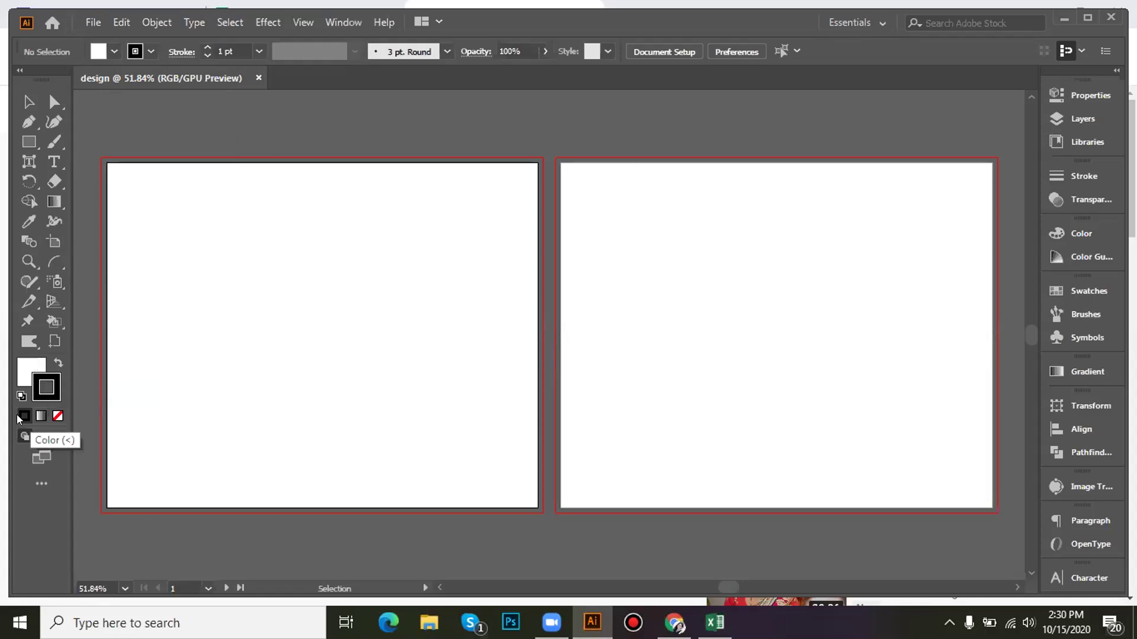
click(53, 364)
click(53, 365)
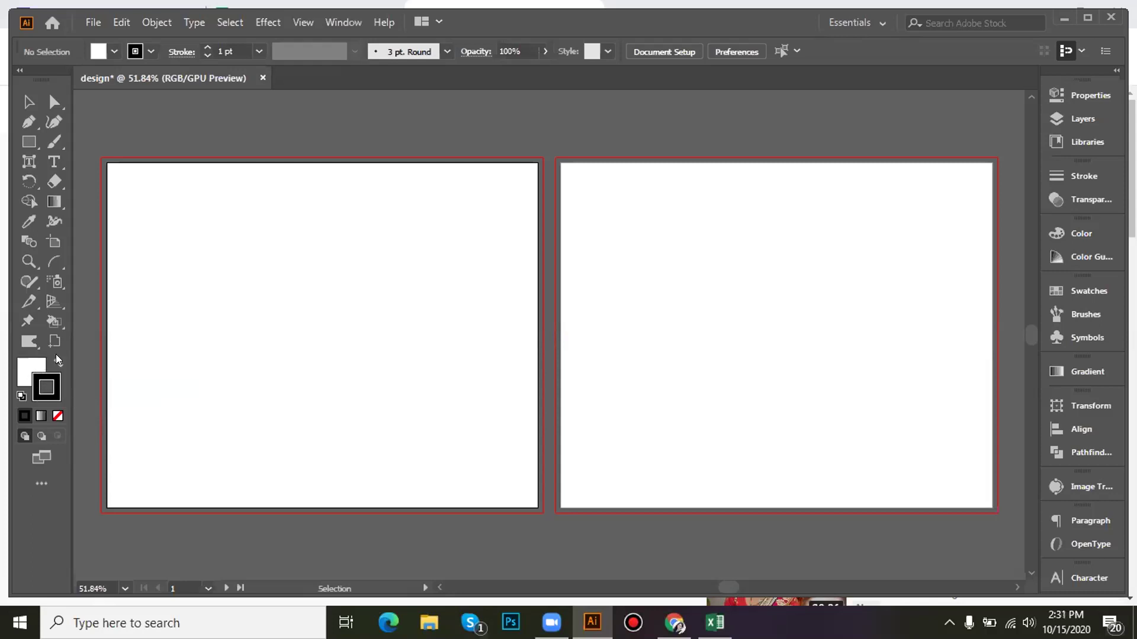
click(57, 359)
click(43, 379)
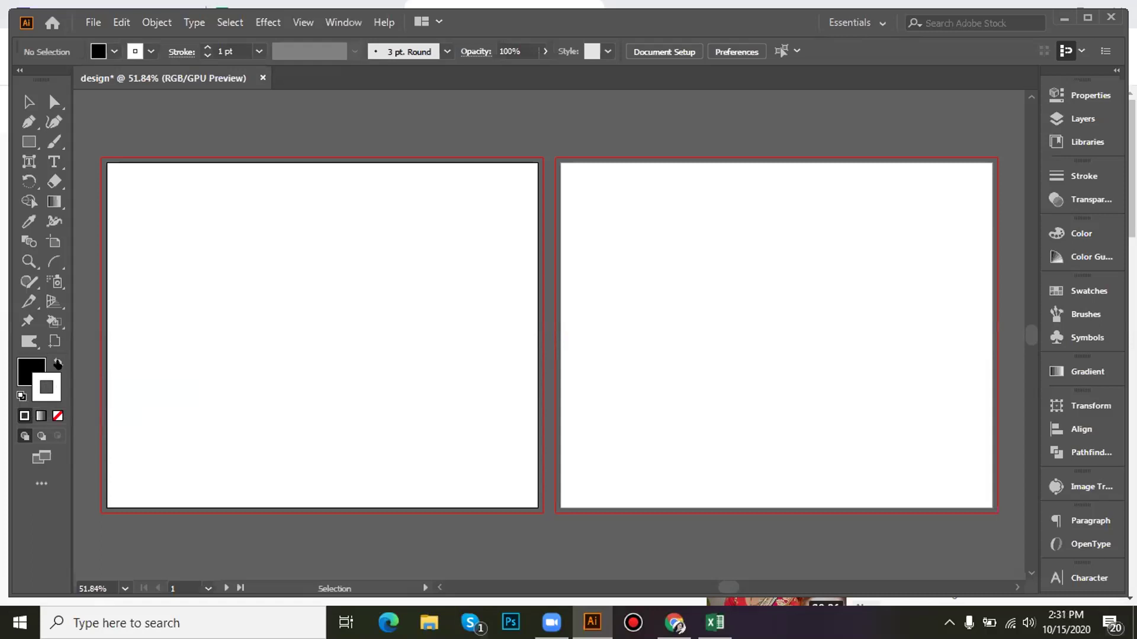
click(57, 363)
click(57, 363)
click(58, 363)
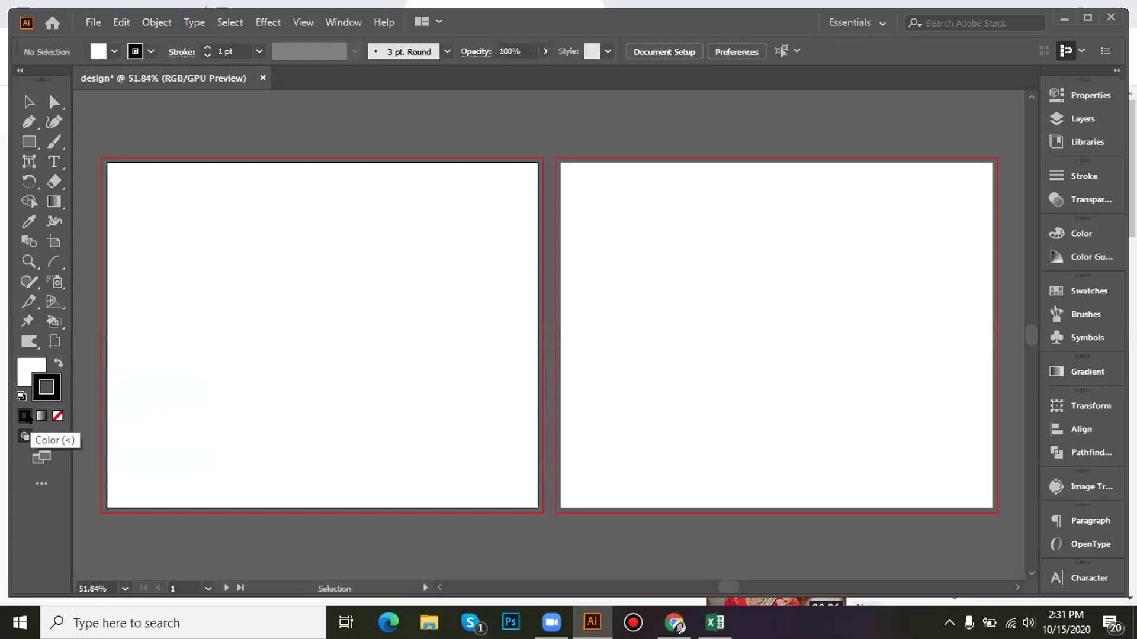
Step: Try no color and a gradient on the stroke, and return it to solid black
click(57, 418)
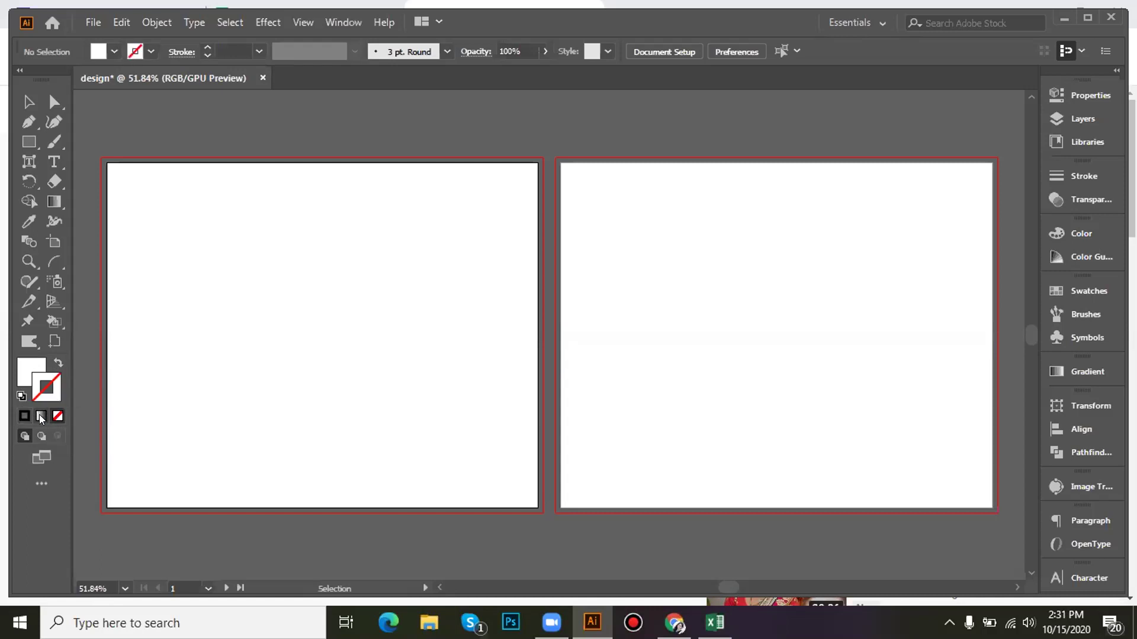
click(40, 417)
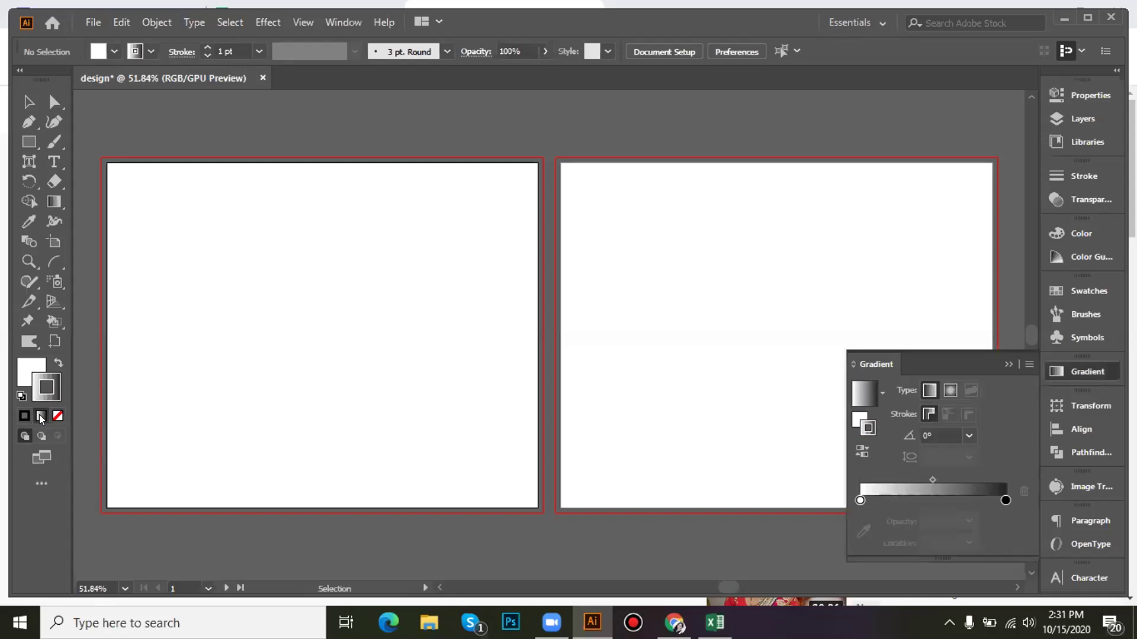
click(24, 417)
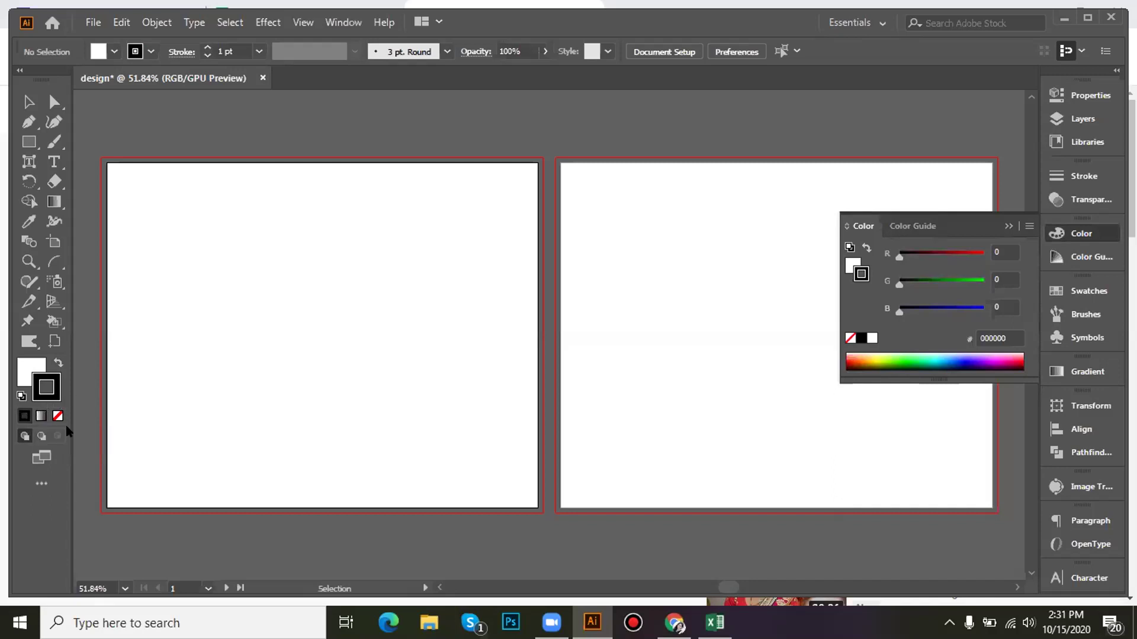
Step: Preview Full Screen Mode with Menu Bar and Full Screen Mode, and return to Normal Screen Mode with the Color panel collapsed
click(43, 457)
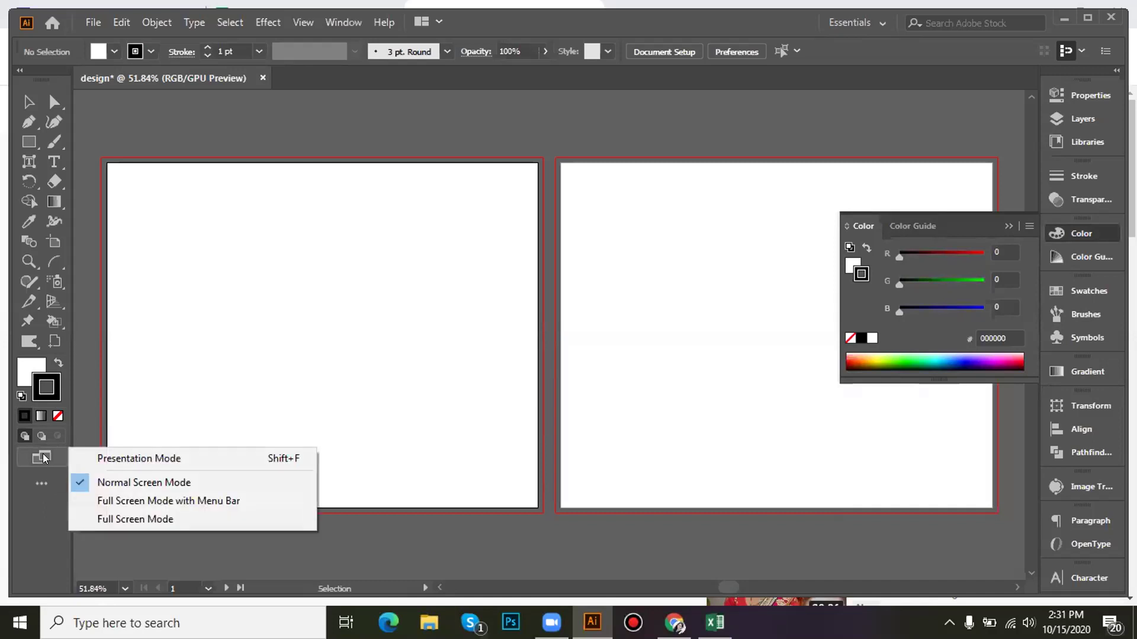
click(110, 499)
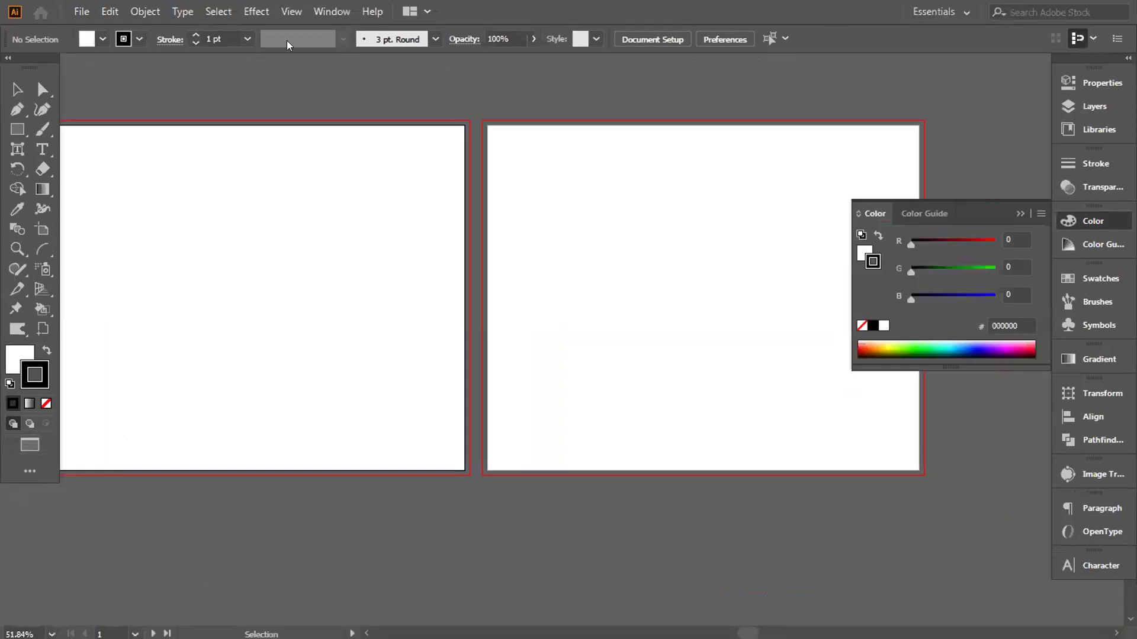
click(35, 445)
click(108, 506)
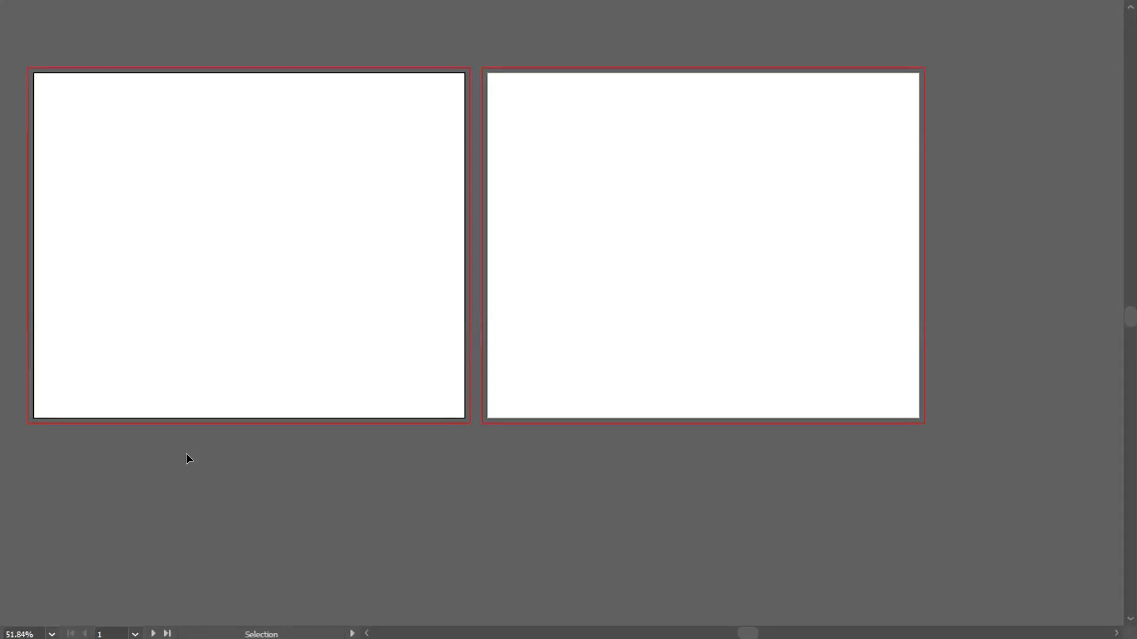
key(f)
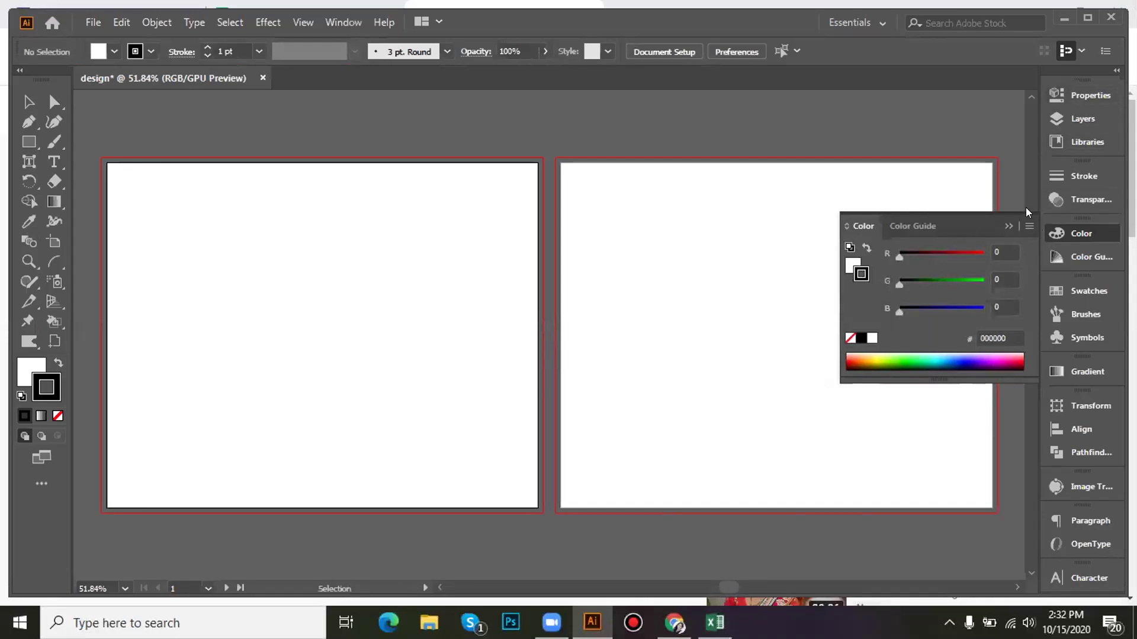
click(1006, 225)
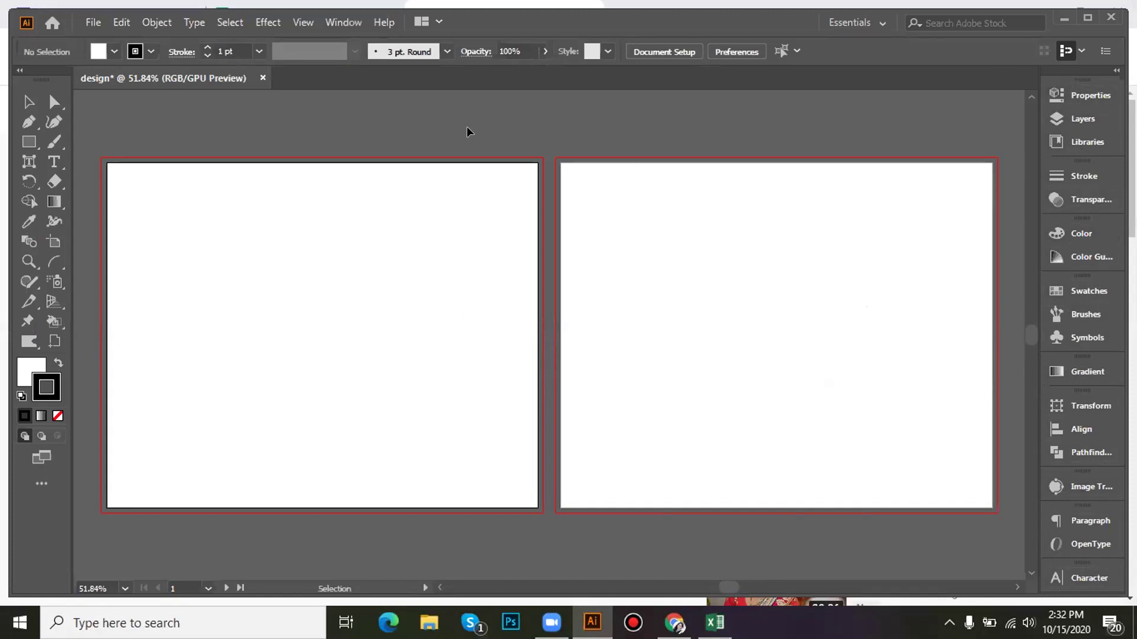
click(326, 28)
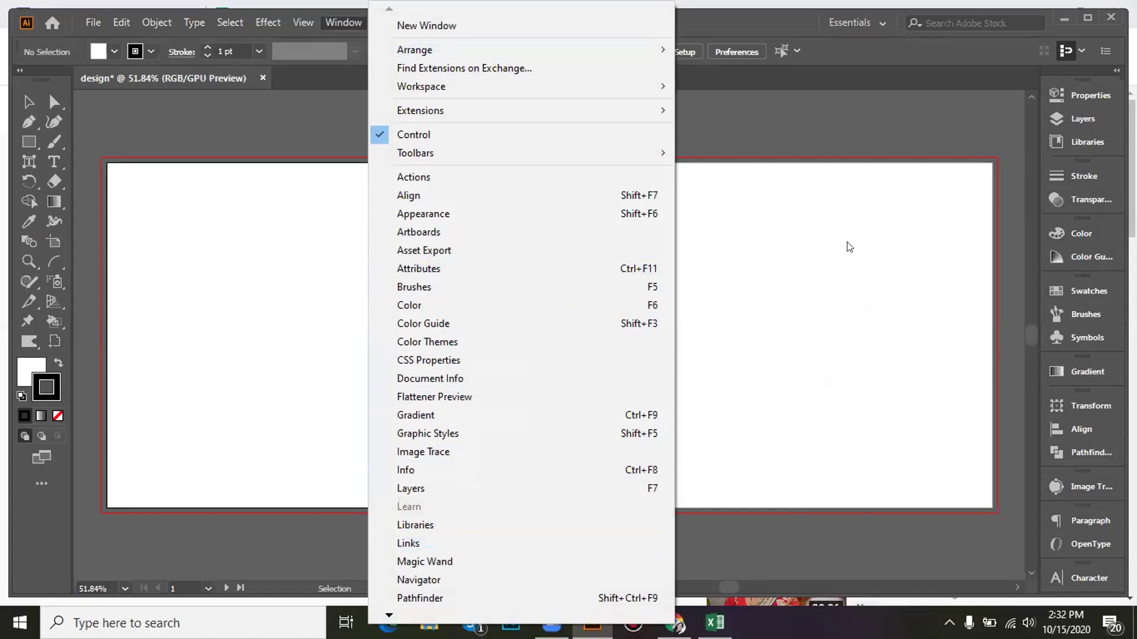
click(867, 238)
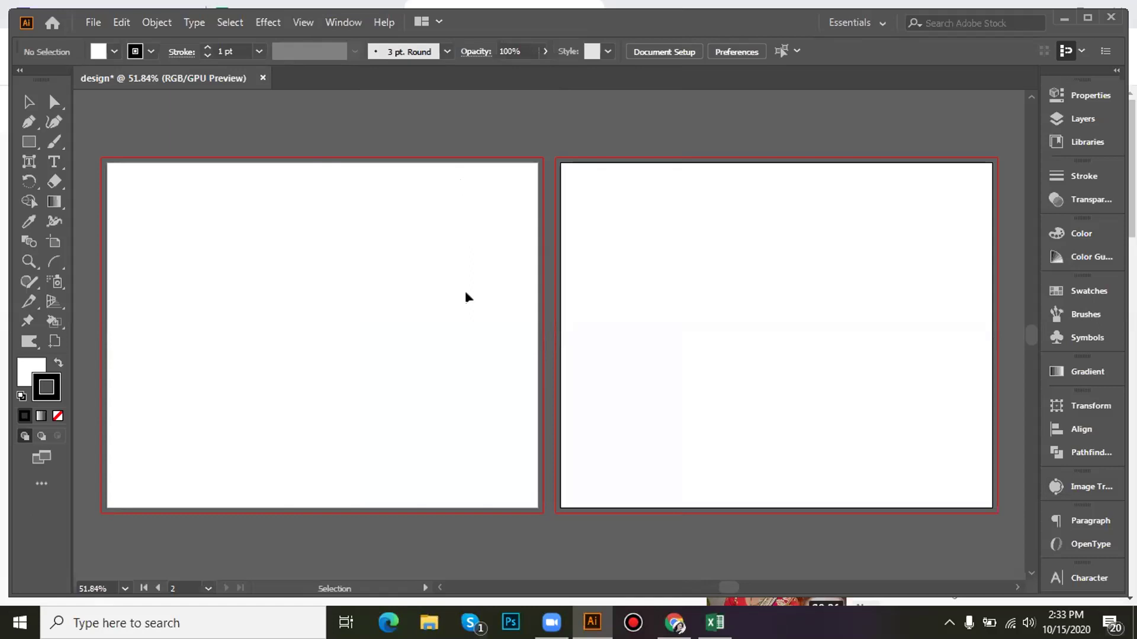
Step: Zoom in to 150% and pan to the upper-left corner of the first artboard
key(ctrl+equal)
key(ctrl+equal)
key(ctrl+equal)
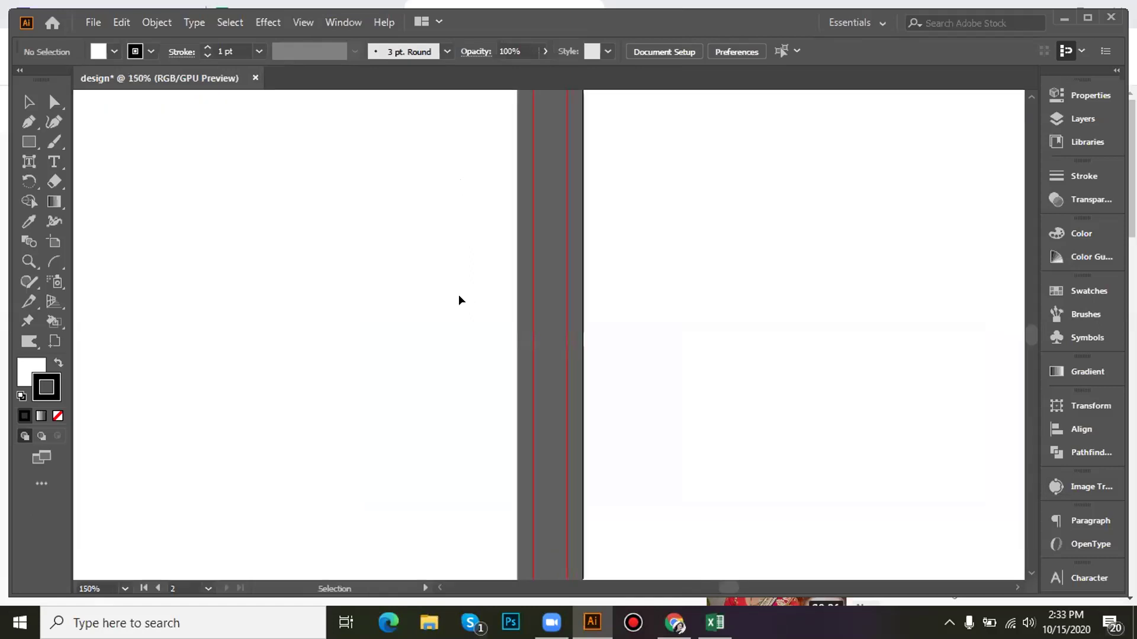
click(401, 327)
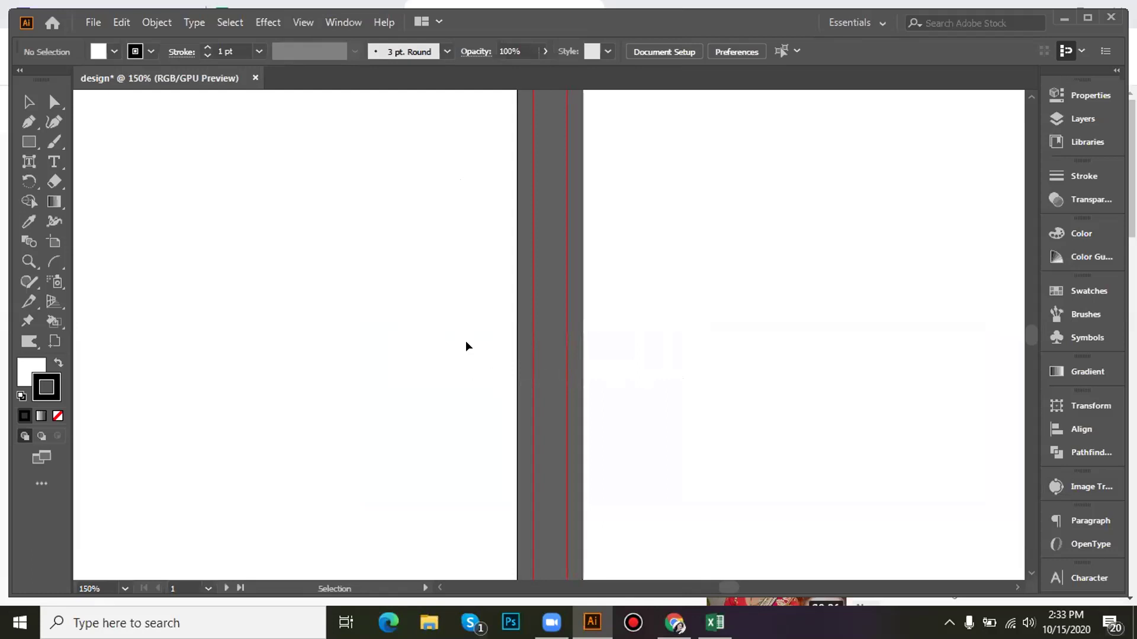
drag(360, 371, 921, 568)
key(space)
drag(568, 308, 865, 412)
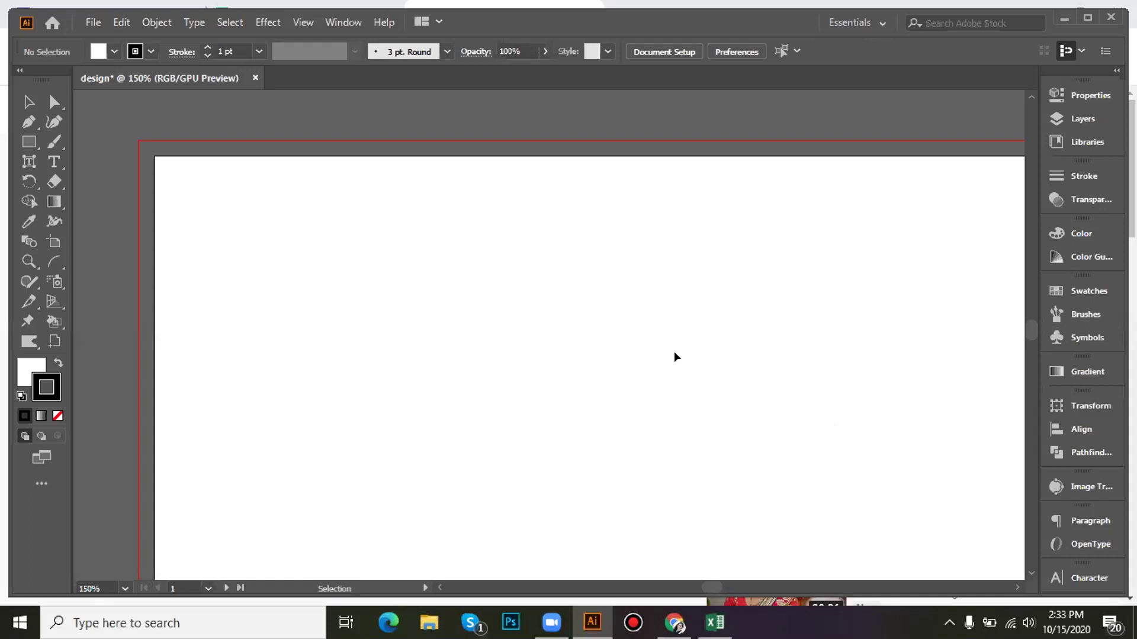
Step: Fit the first artboard in the window, and return to a view of both artboards
key(a)
key(ctrl+0)
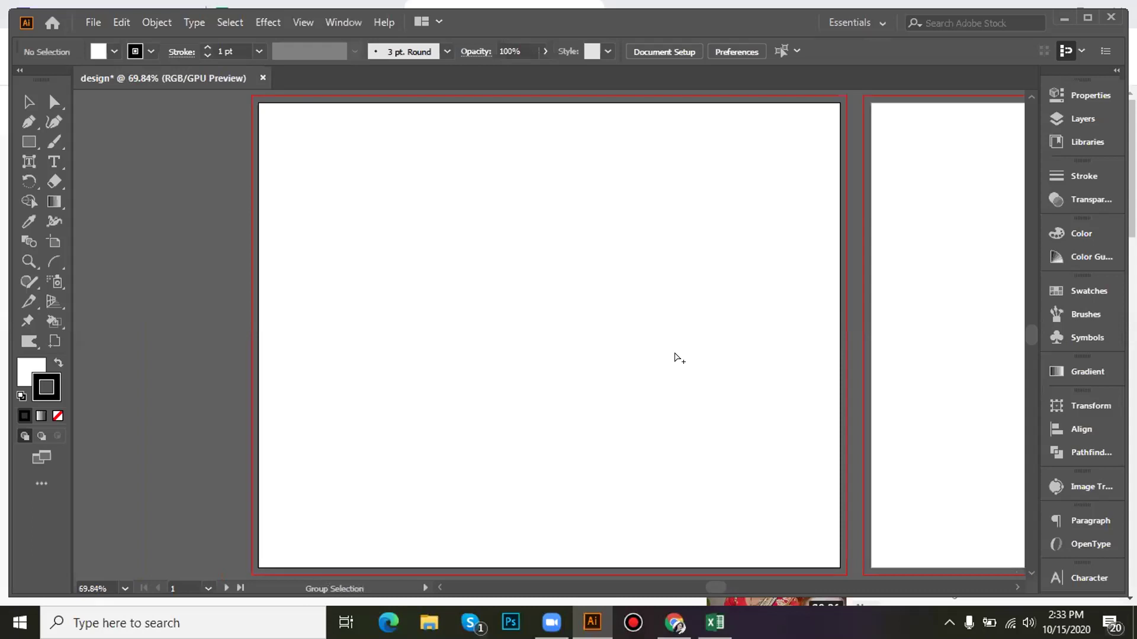
key(ctrl+alt+0)
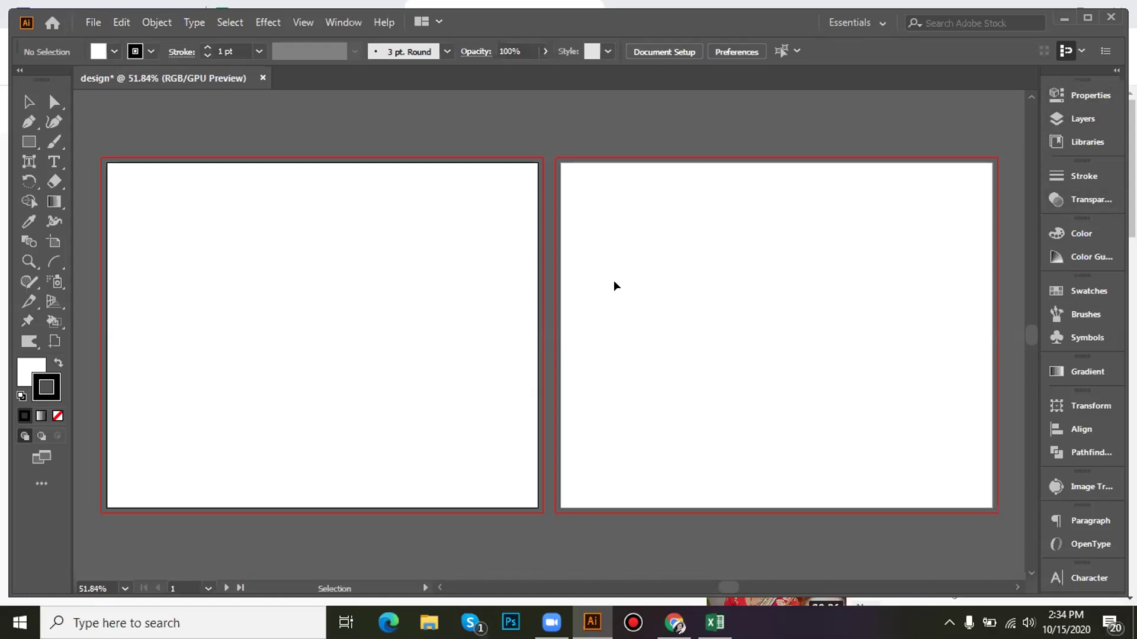
click(845, 33)
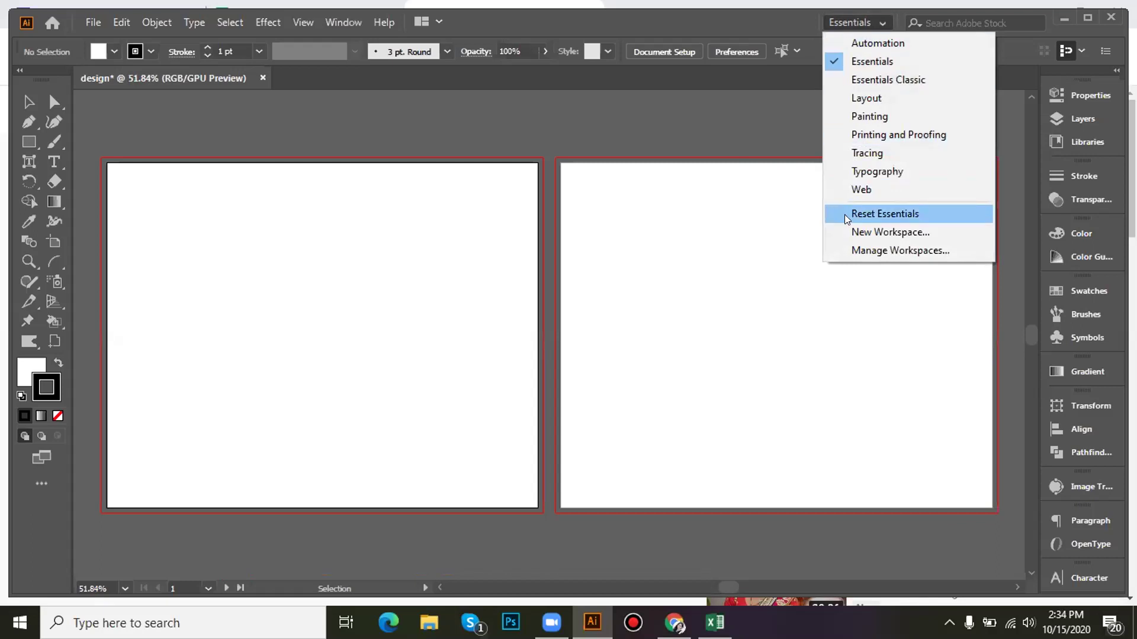
click(799, 207)
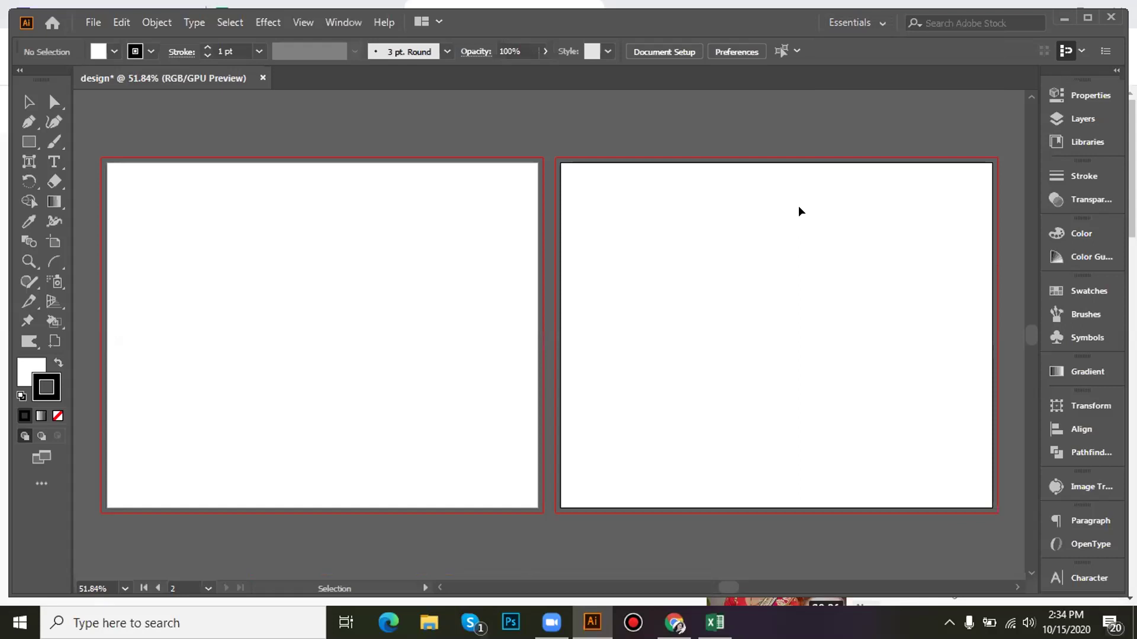
click(53, 102)
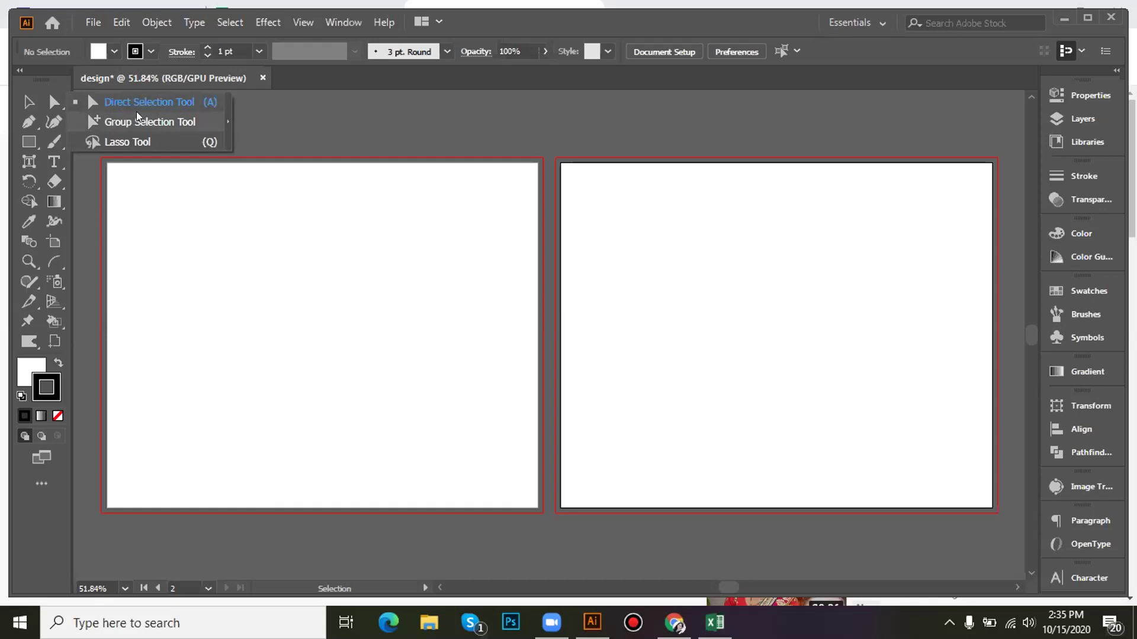
Step: Draw a small rectangle near the first artboard's upper-left corner and give it a black fill with no stroke
click(39, 141)
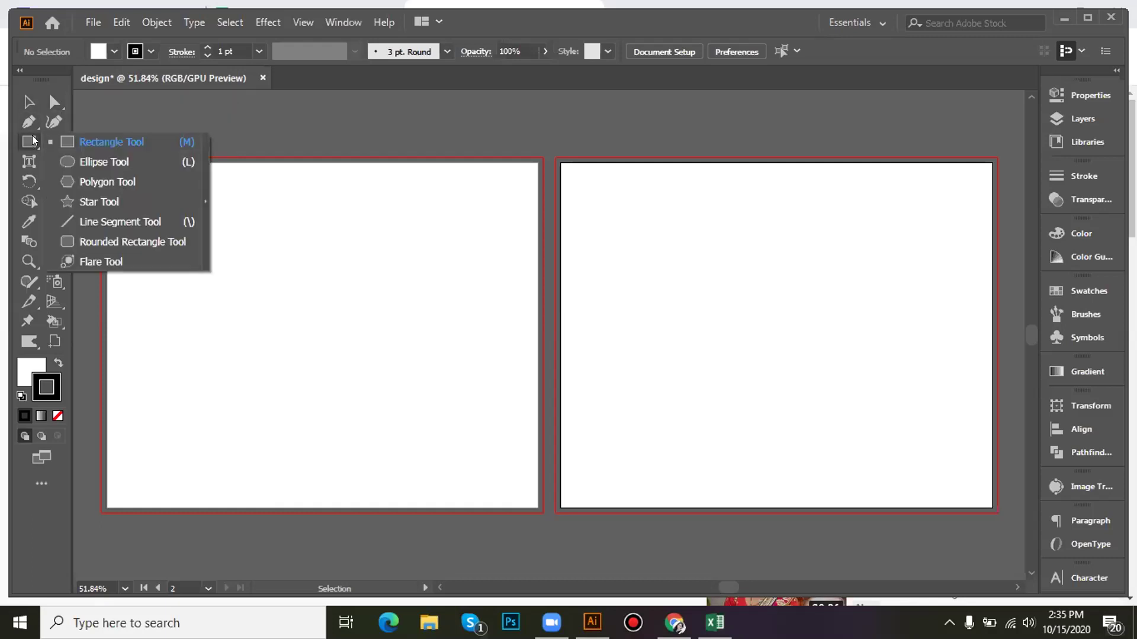
click(95, 140)
drag(169, 190, 252, 253)
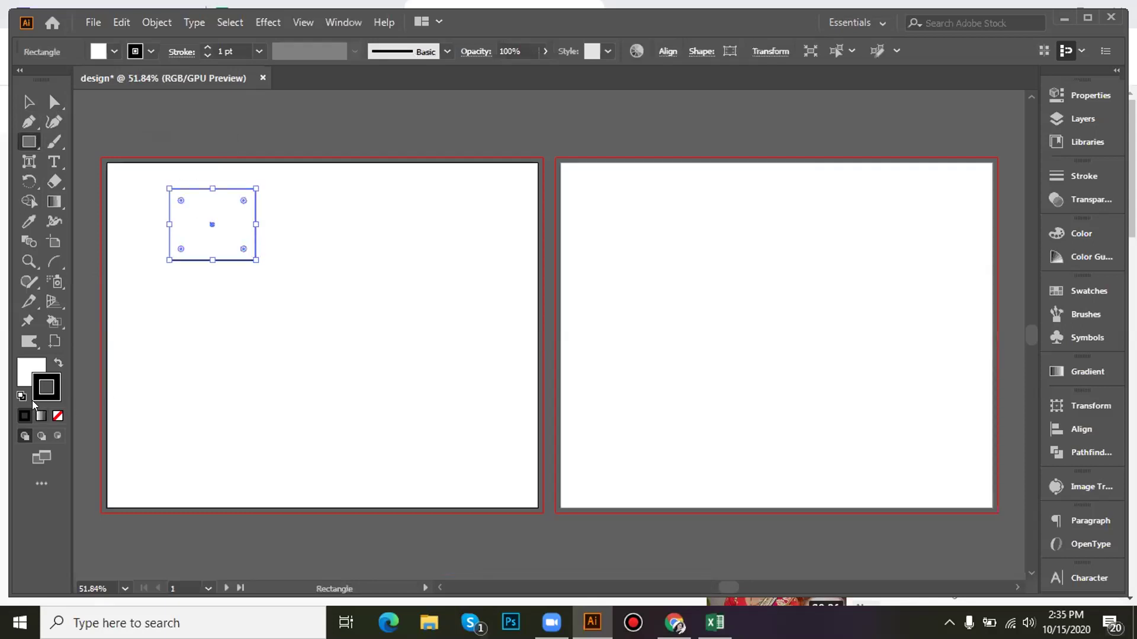
click(54, 361)
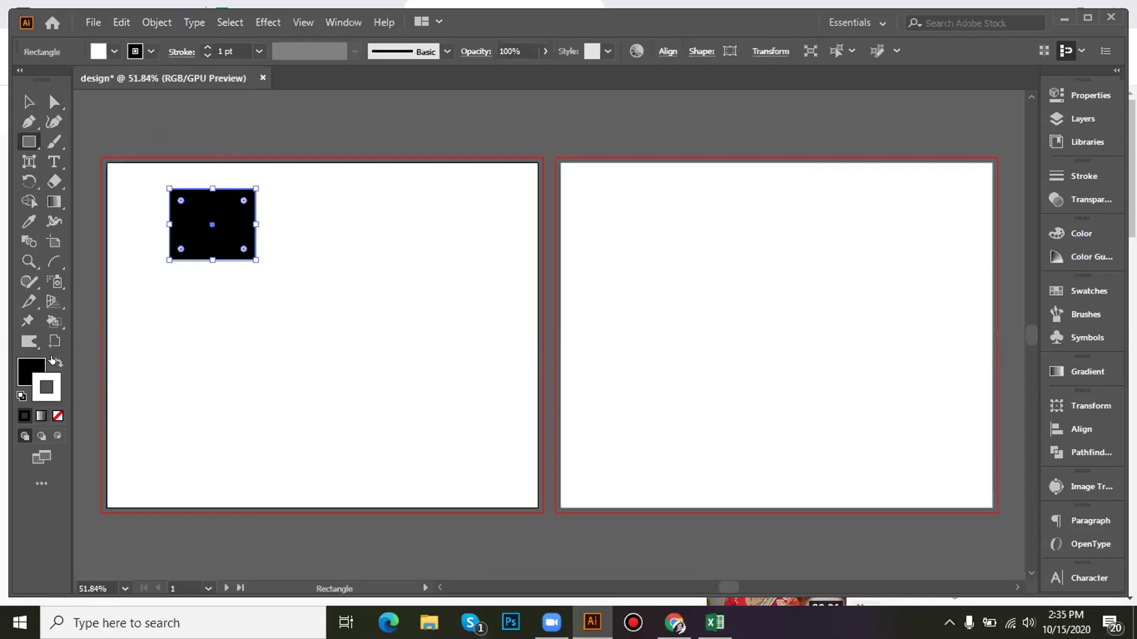
click(57, 415)
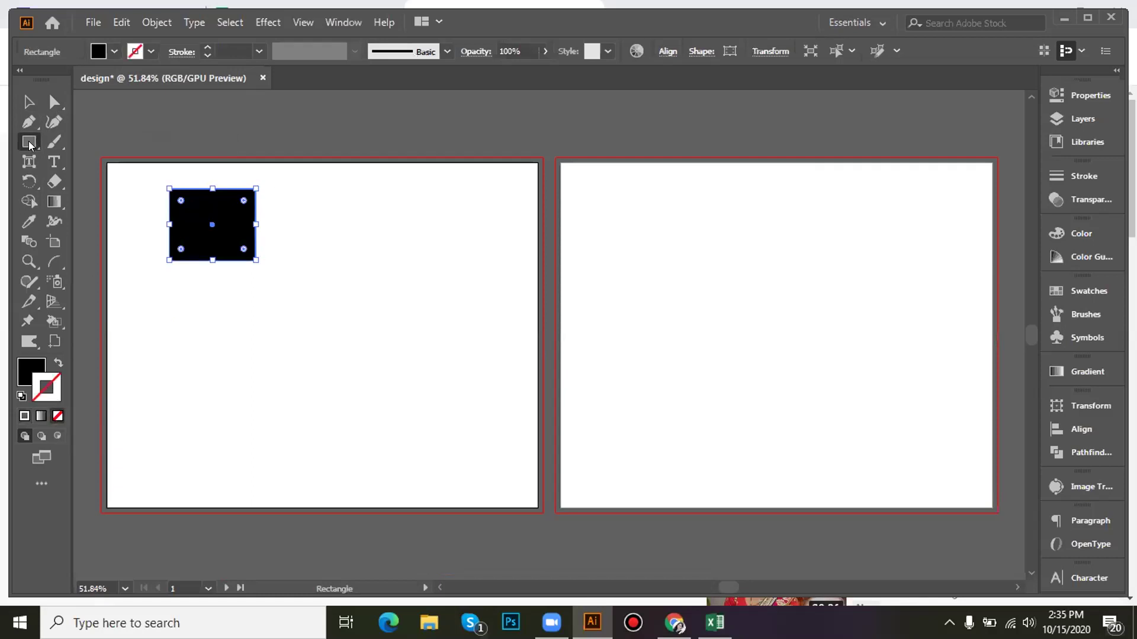
Step: Duplicate the black rectangle across the first artboard to make three rough rows of three
click(29, 102)
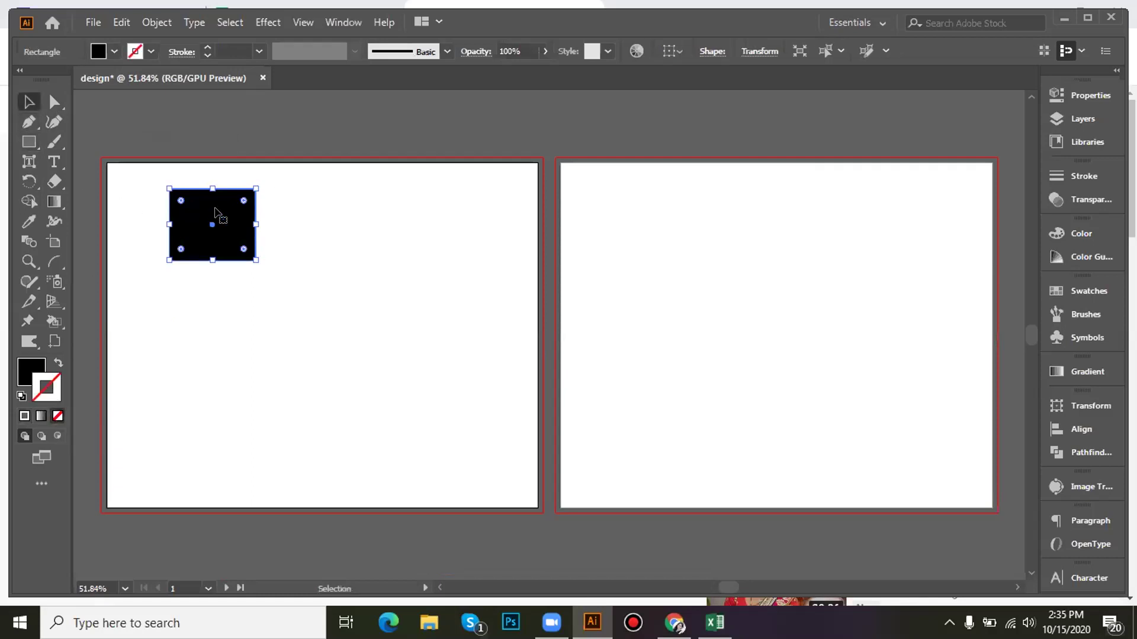
drag(219, 211, 168, 319)
drag(168, 319, 422, 424)
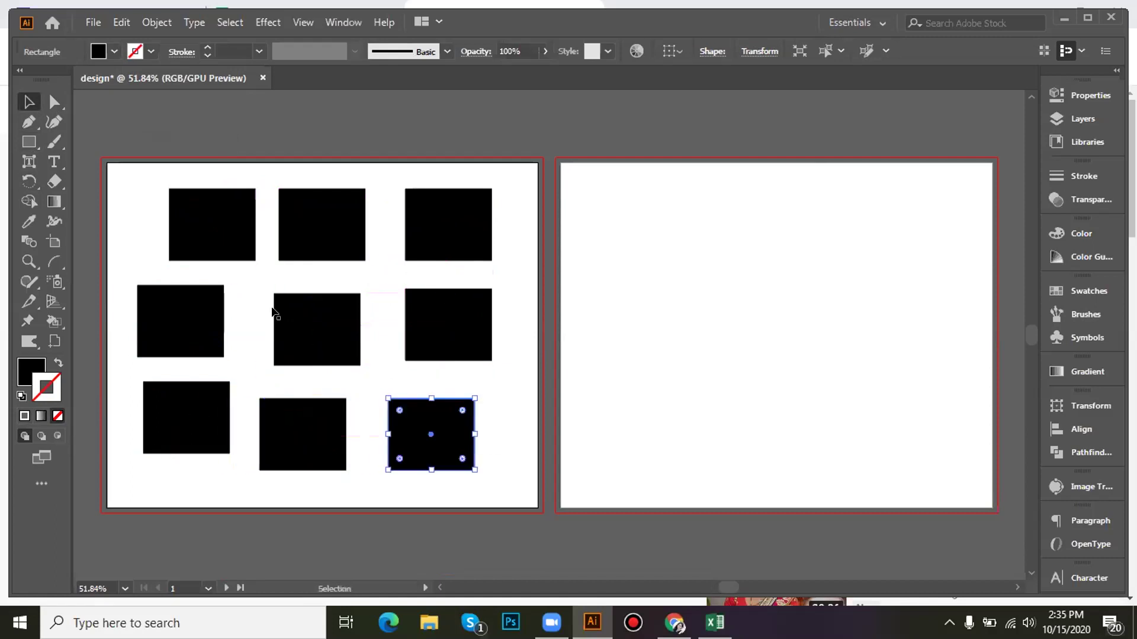
Step: Group all nine rectangles and move the group slightly up and to the right on the first artboard
drag(98, 137, 493, 431)
right_click(325, 330)
click(359, 363)
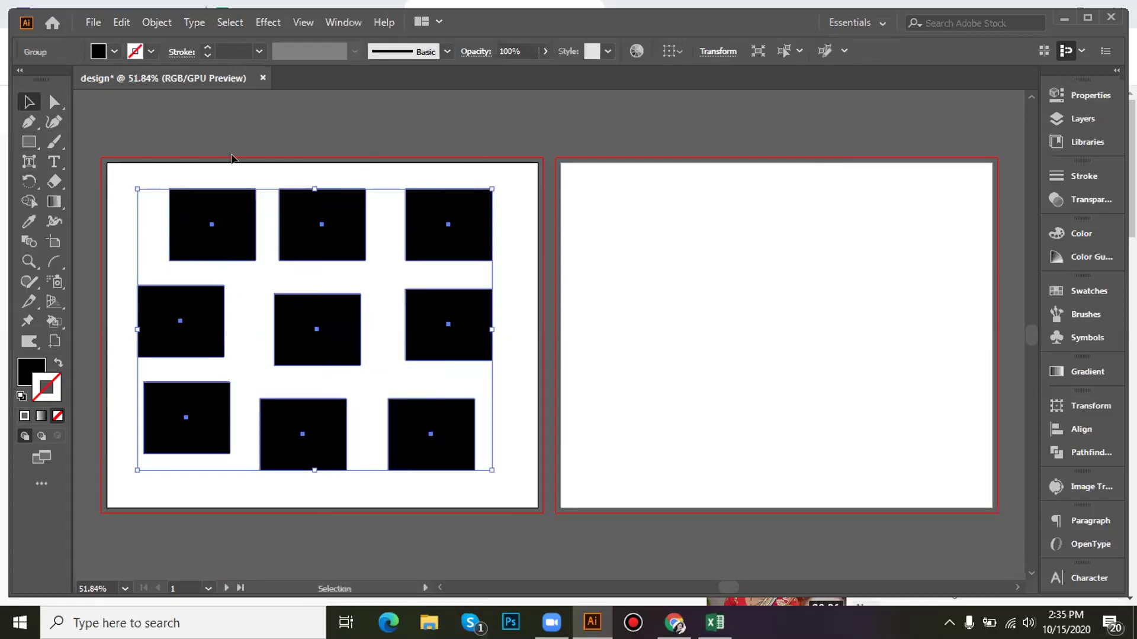
click(89, 137)
mouse_move(197, 234)
mouse_down()
mouse_move(338, 261)
mouse_move(220, 245)
mouse_move(204, 225)
mouse_up()
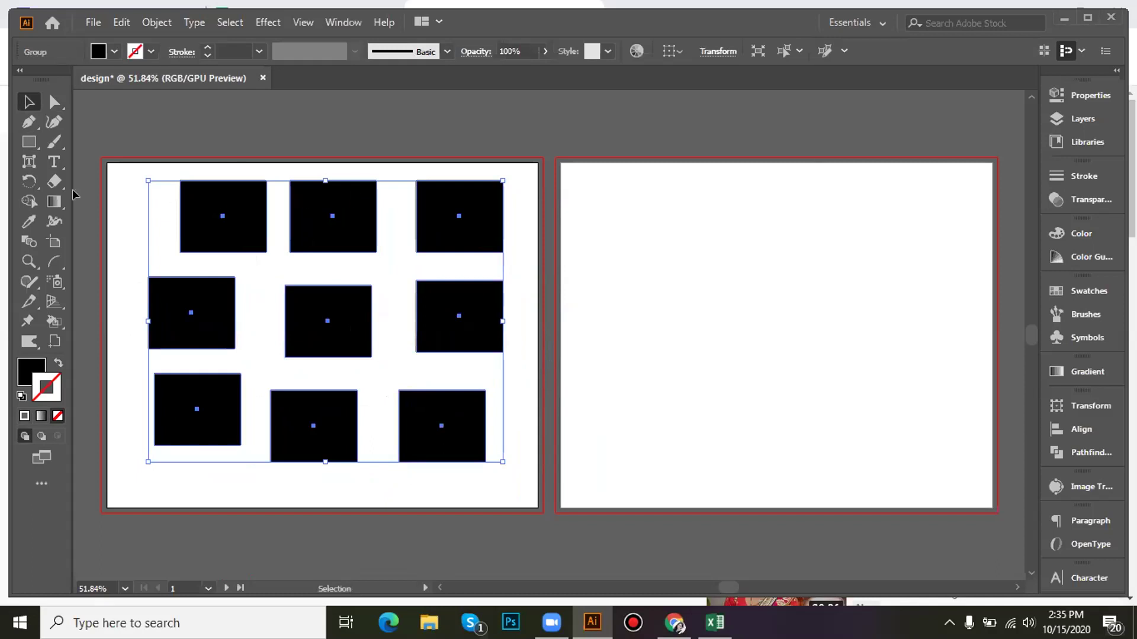
click(109, 208)
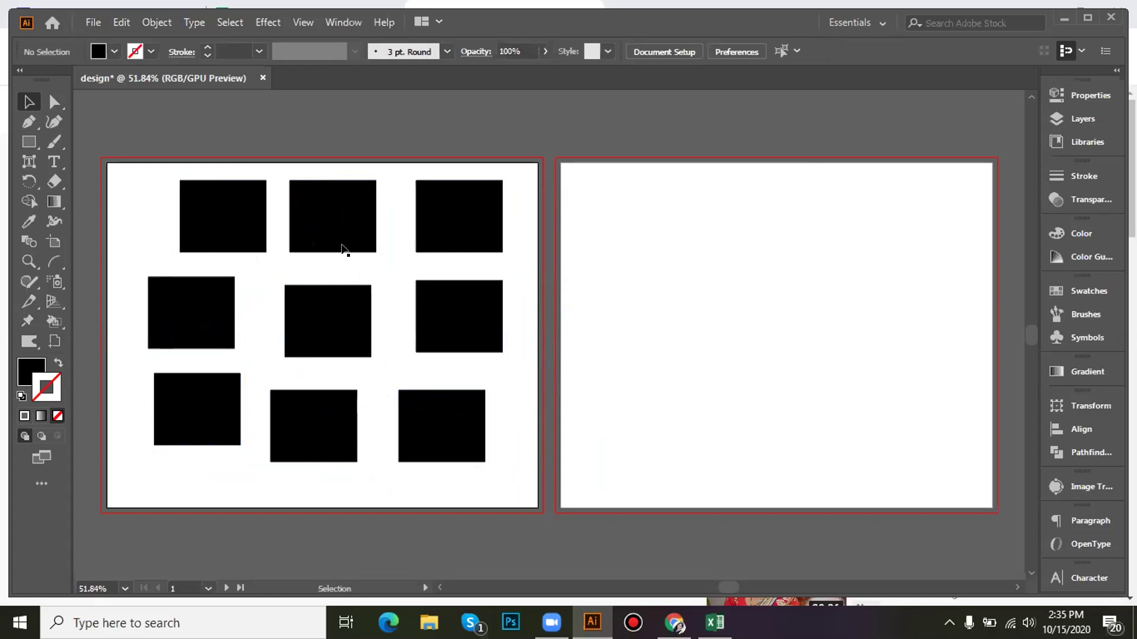
Step: Use the Group Selection Tool to move only the group's upper-left rectangle over the first artboard's upper-left corner
click(58, 107)
click(109, 116)
drag(204, 203, 126, 153)
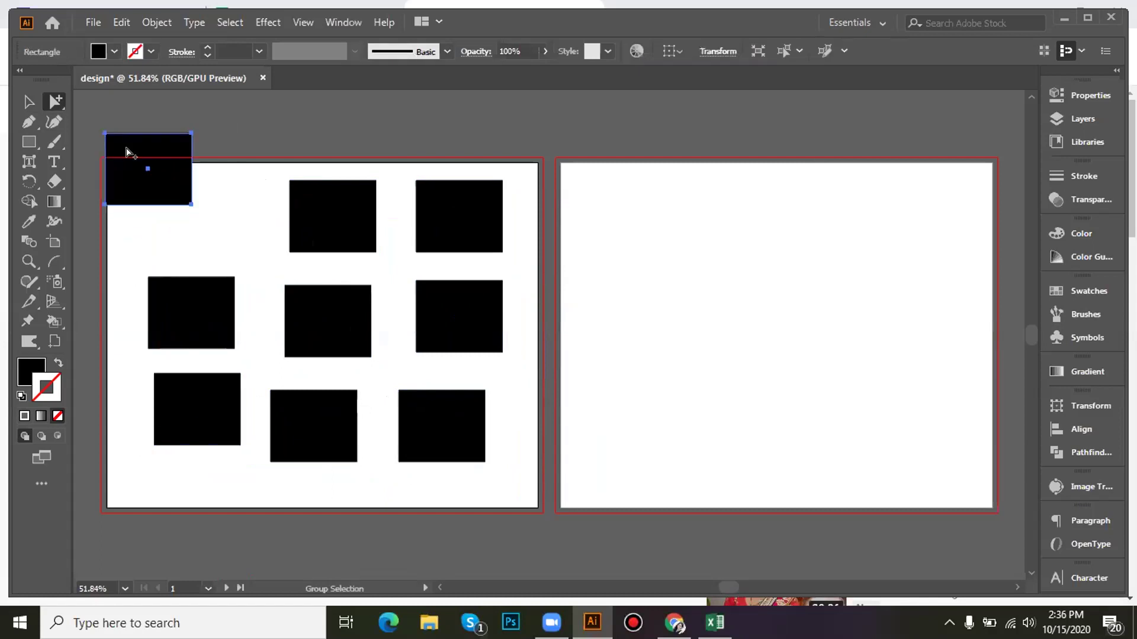
Step: Move the group's upper-left rectangle over the first artboard's upper edge and shift the whole group slightly down and to the left
drag(154, 178, 192, 219)
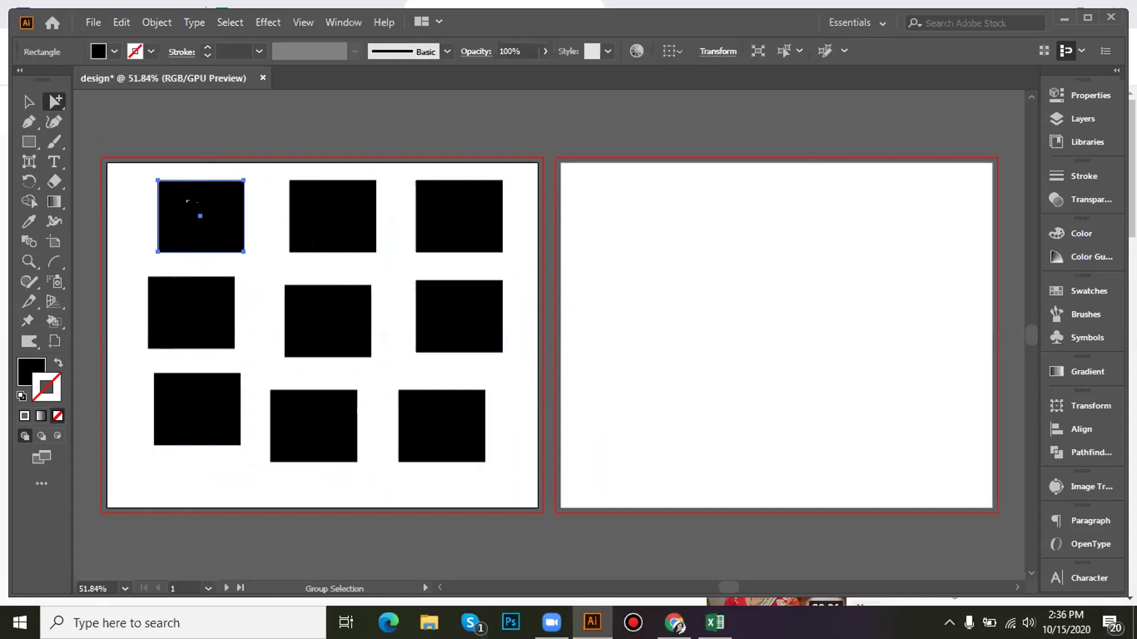
drag(187, 199, 188, 141)
click(27, 101)
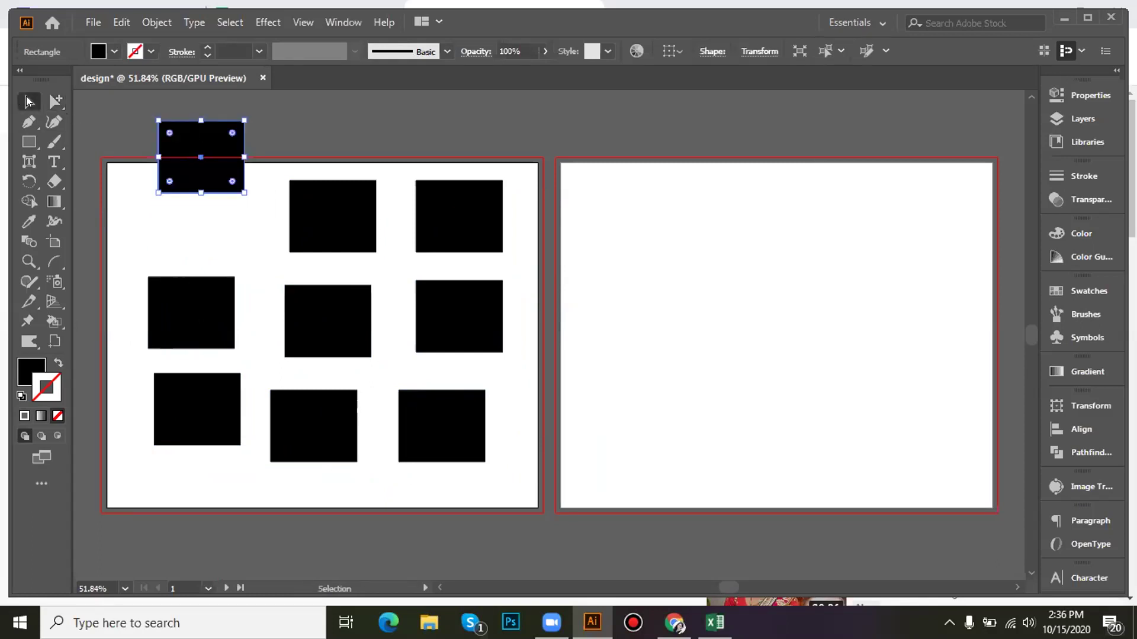
drag(182, 291, 174, 314)
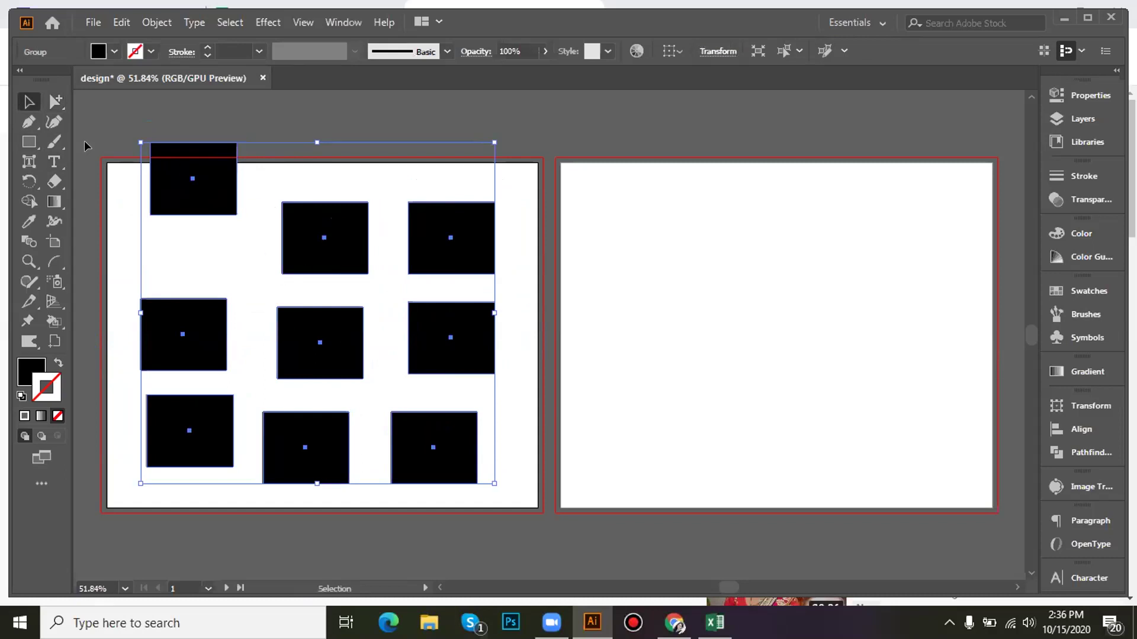
Step: Try to convert the upper-right corner of the group's upper-left rectangle with the Anchor Point Tool
click(29, 123)
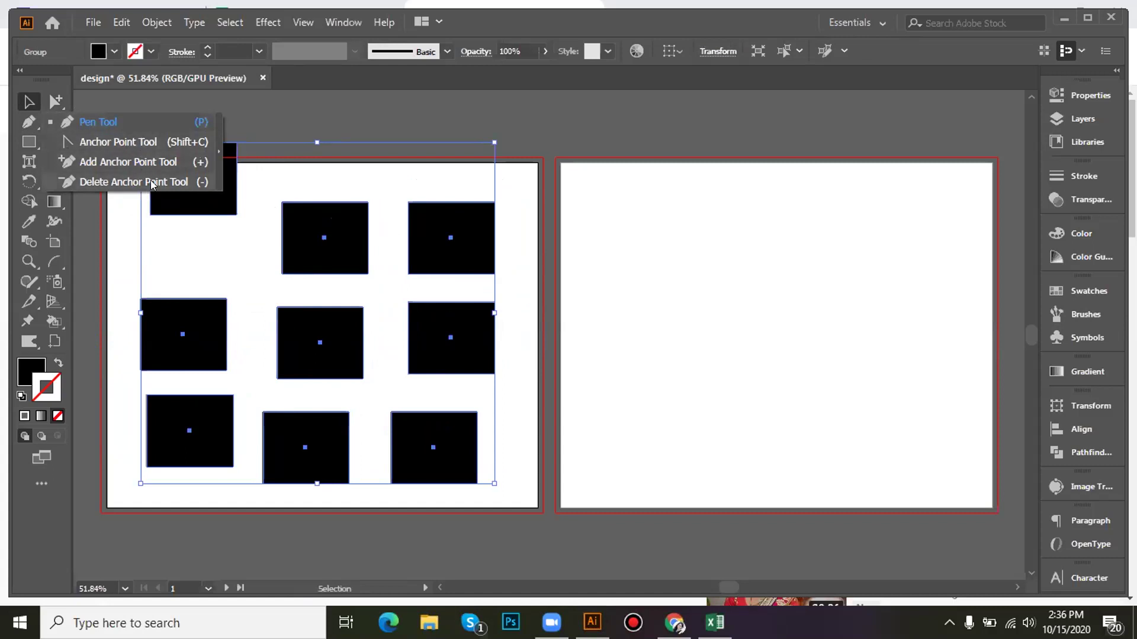
click(190, 113)
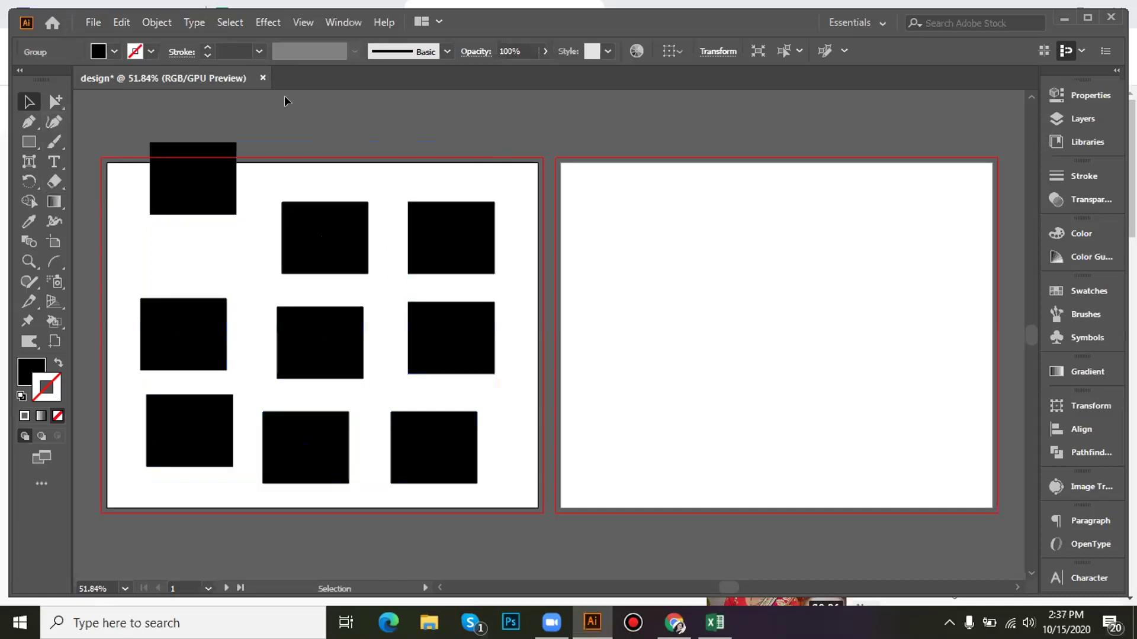
click(32, 122)
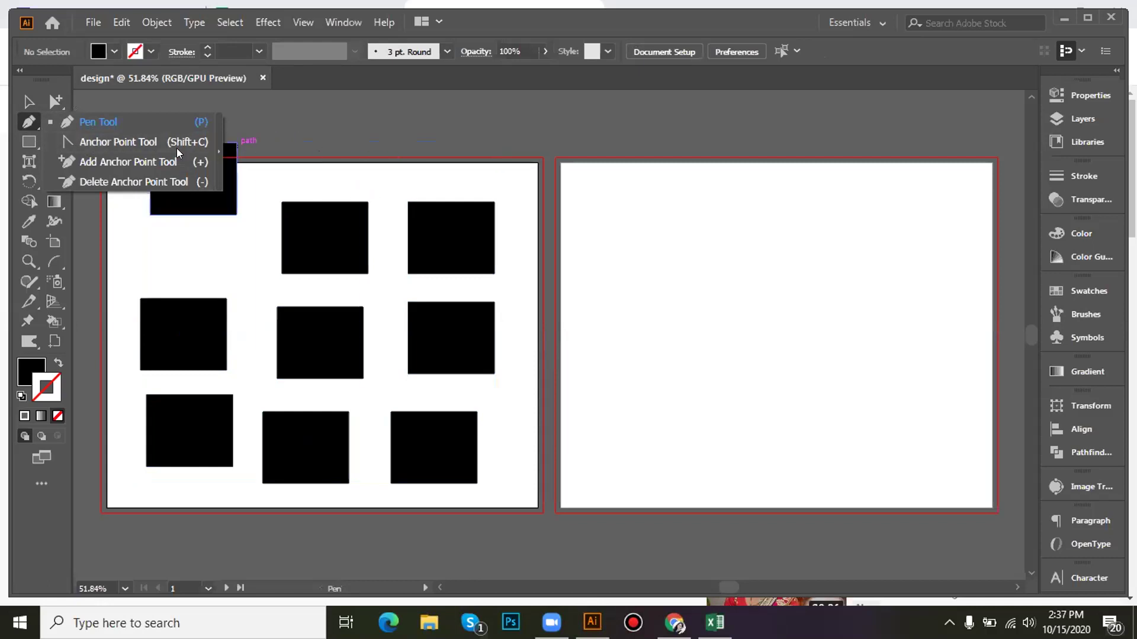
click(157, 142)
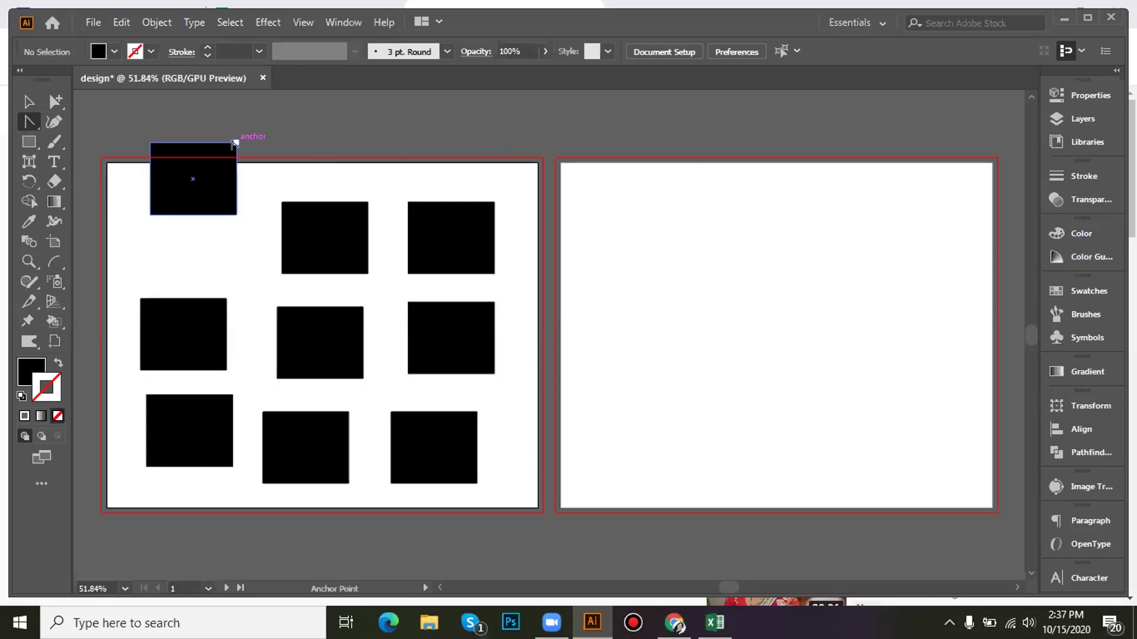
click(234, 143)
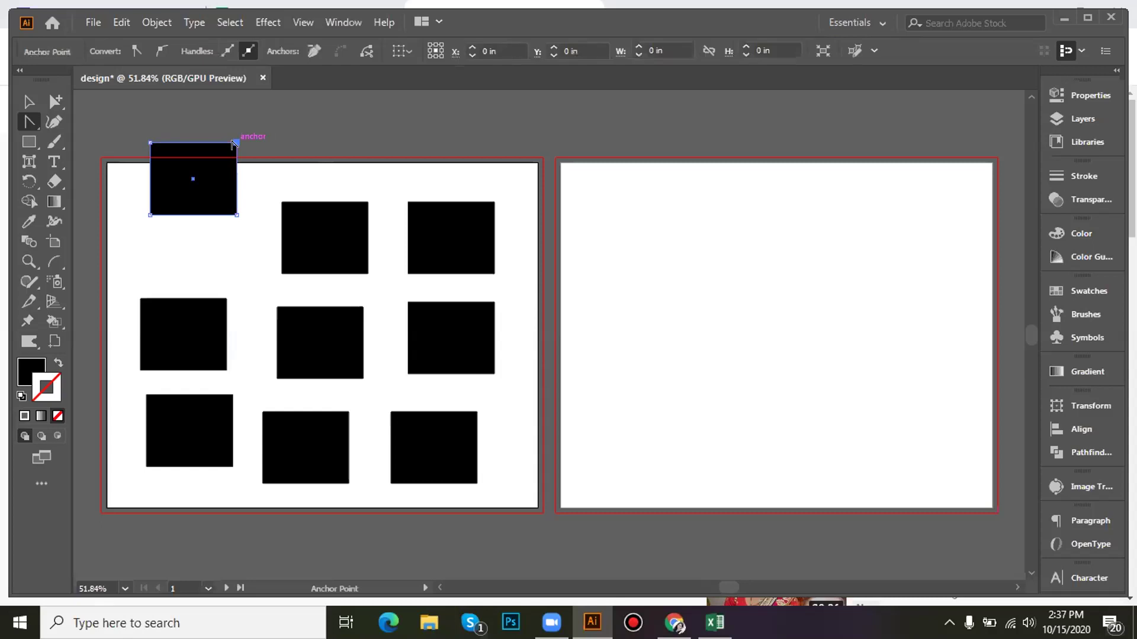
Step: Draw a black circle on the second artboard with the Ellipse Tool and move it down, left of the artboard's center
click(30, 147)
click(97, 162)
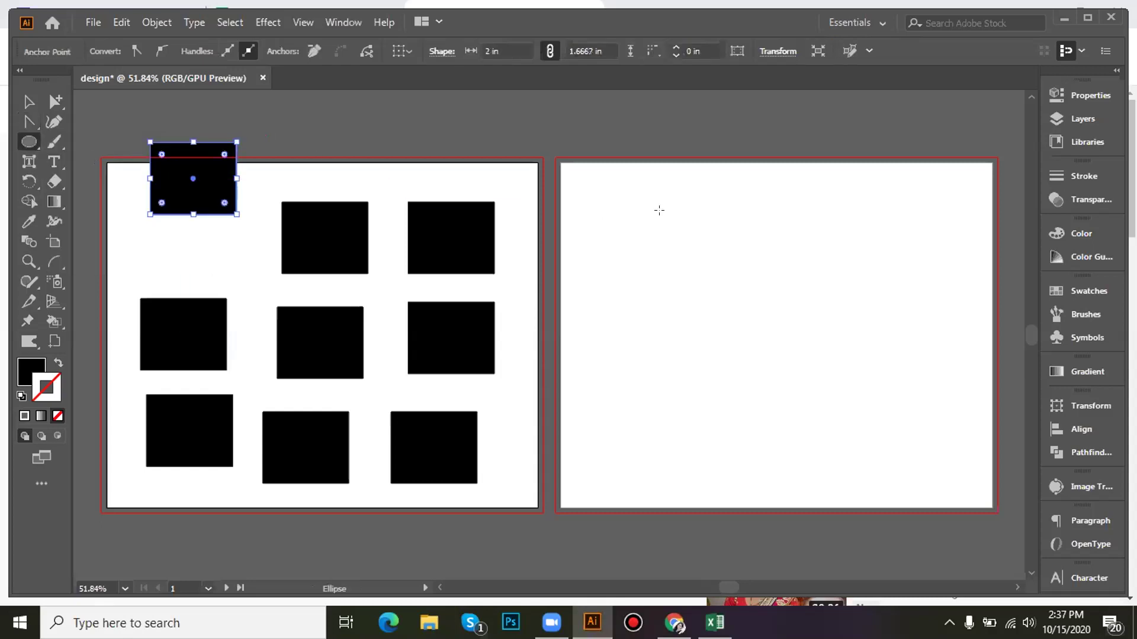
drag(667, 215, 737, 285)
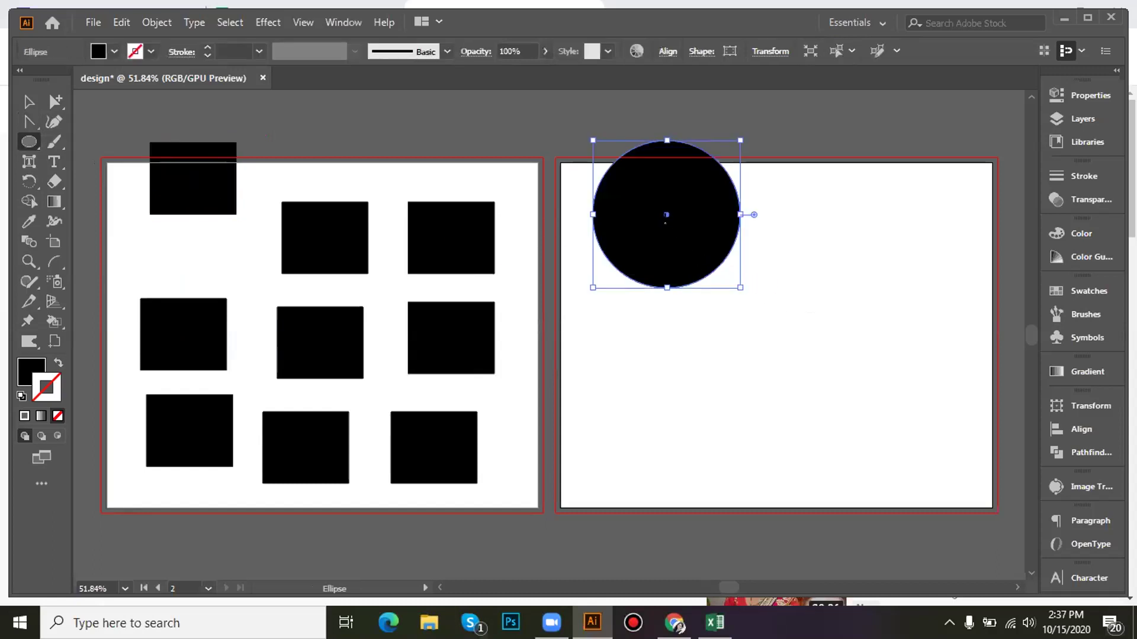
click(31, 102)
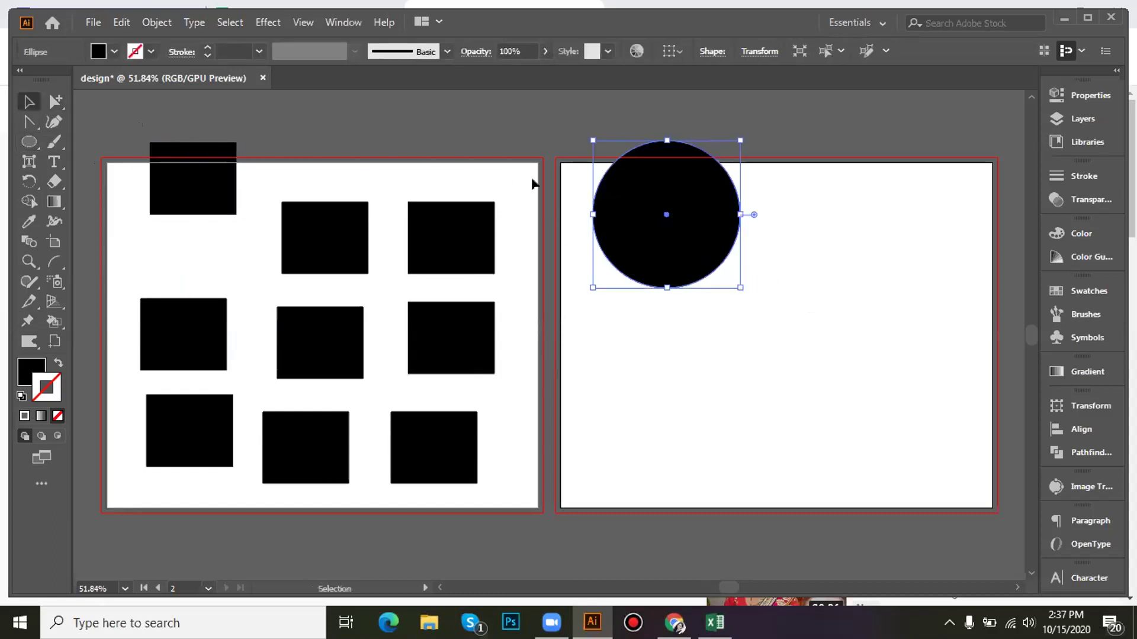
drag(665, 213, 694, 318)
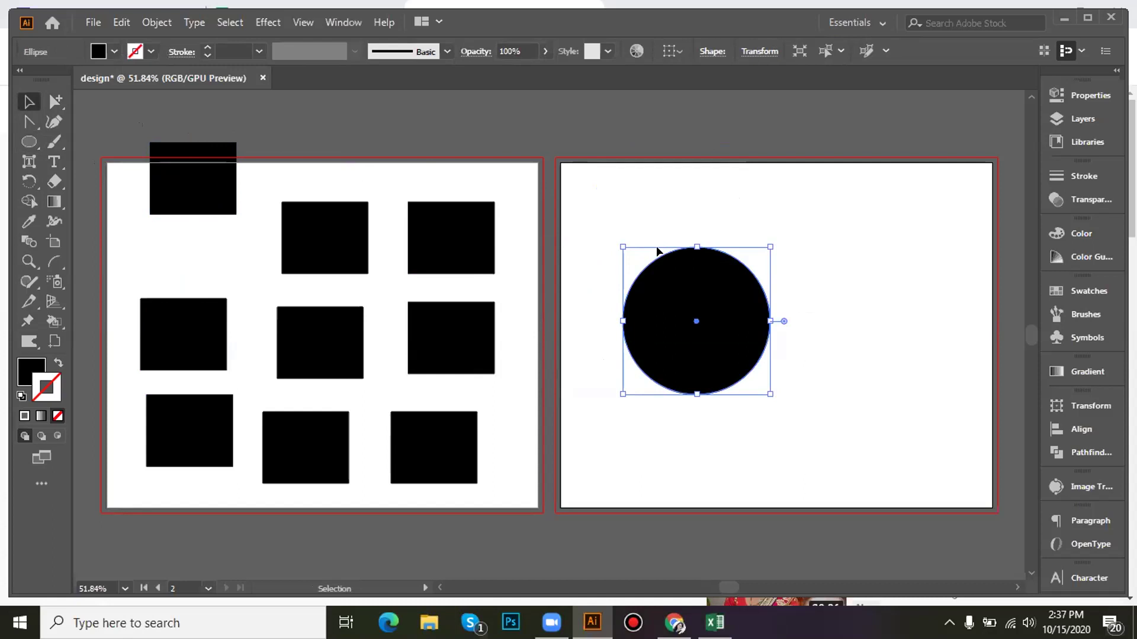
Step: Draw a smaller circle near the second artboard's right edge and delete it
click(29, 142)
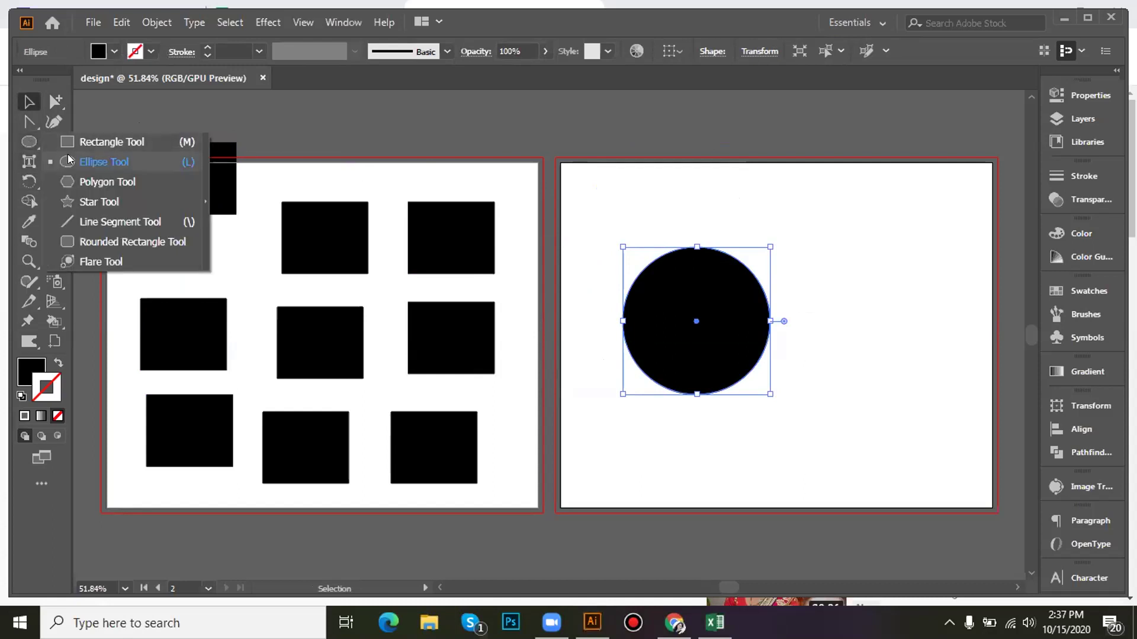
click(101, 160)
drag(866, 230, 881, 327)
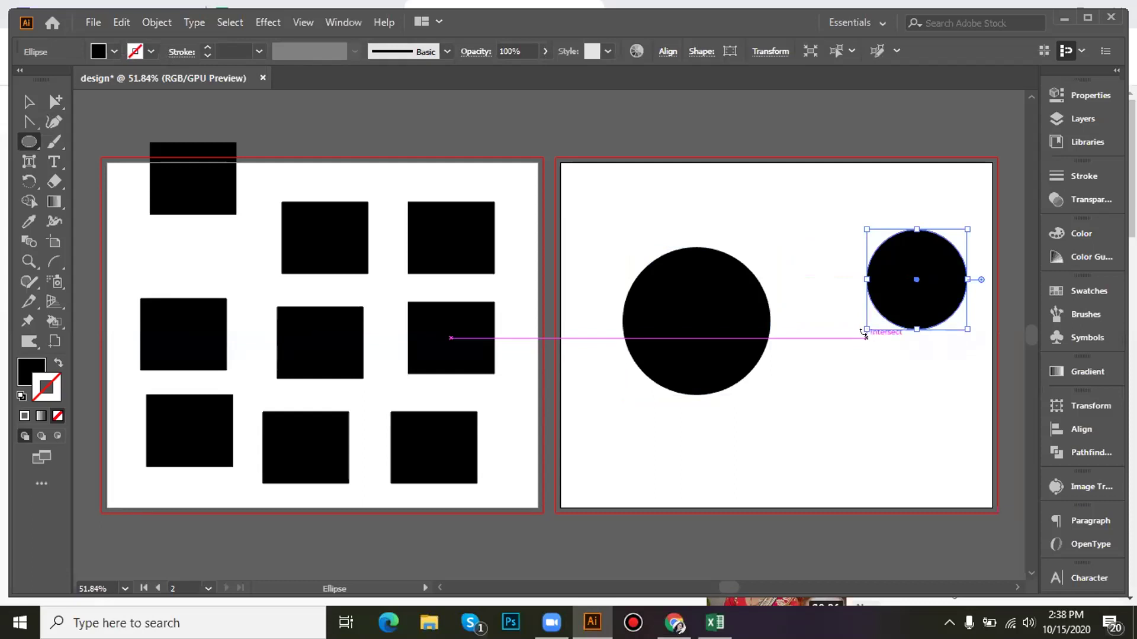
key(Delete)
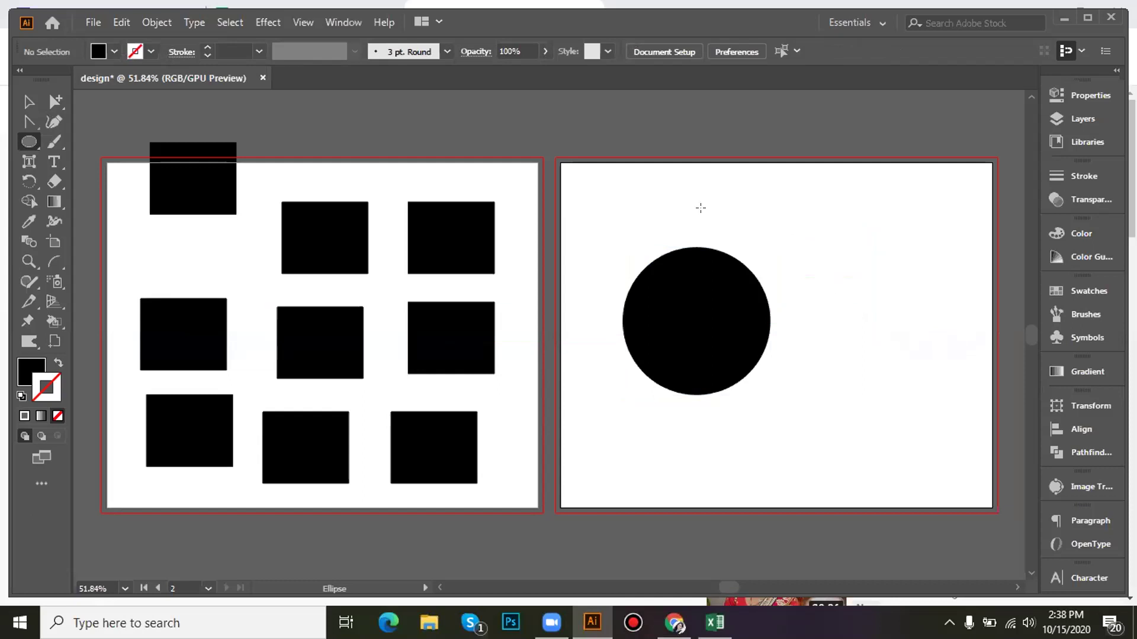
Step: Convert the circle's top anchor to a sharp corner with the Anchor Point Tool
click(27, 104)
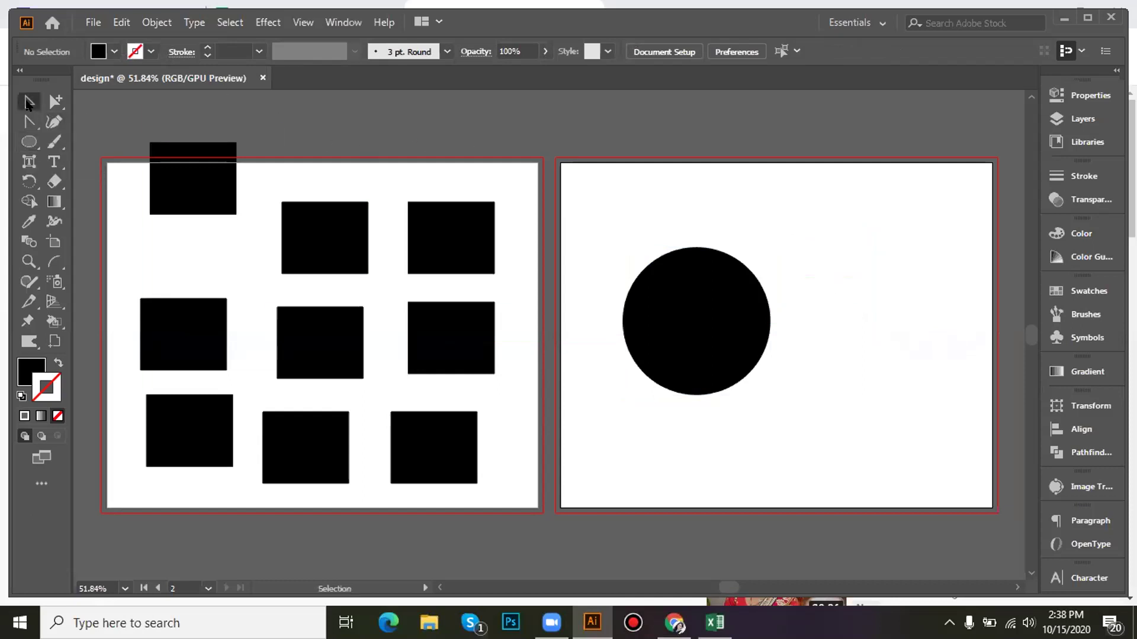
click(667, 320)
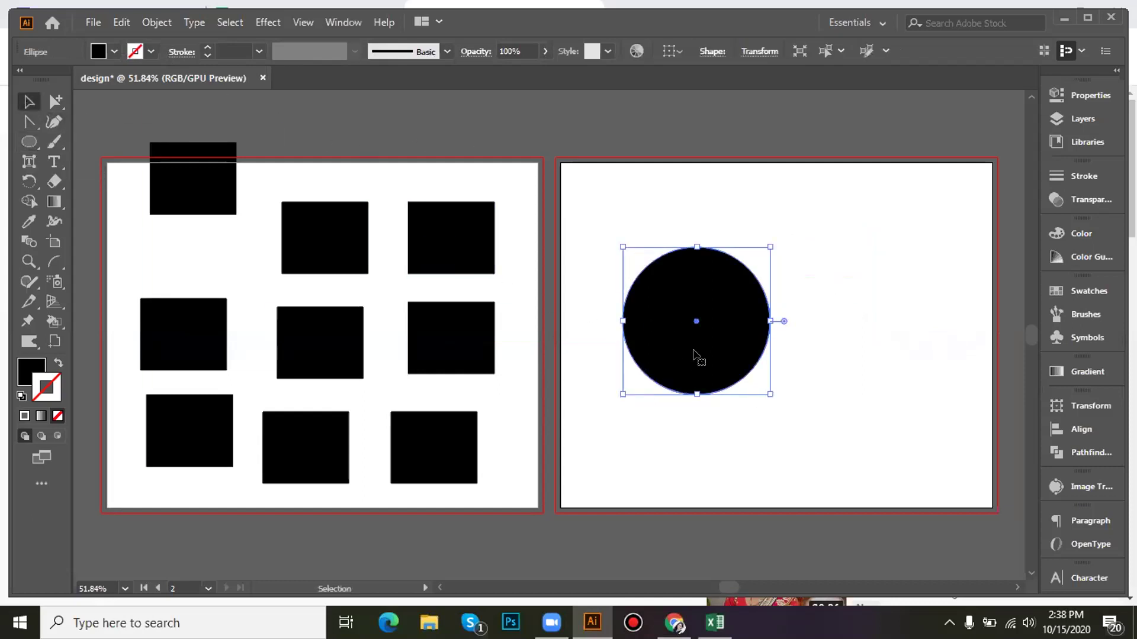
click(28, 121)
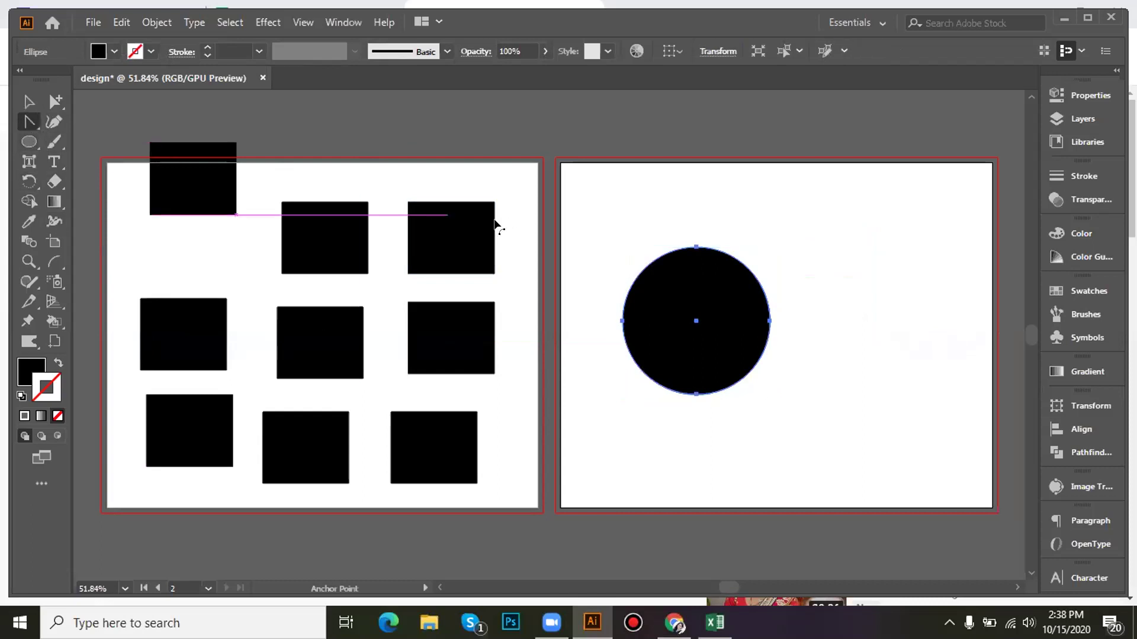
click(697, 248)
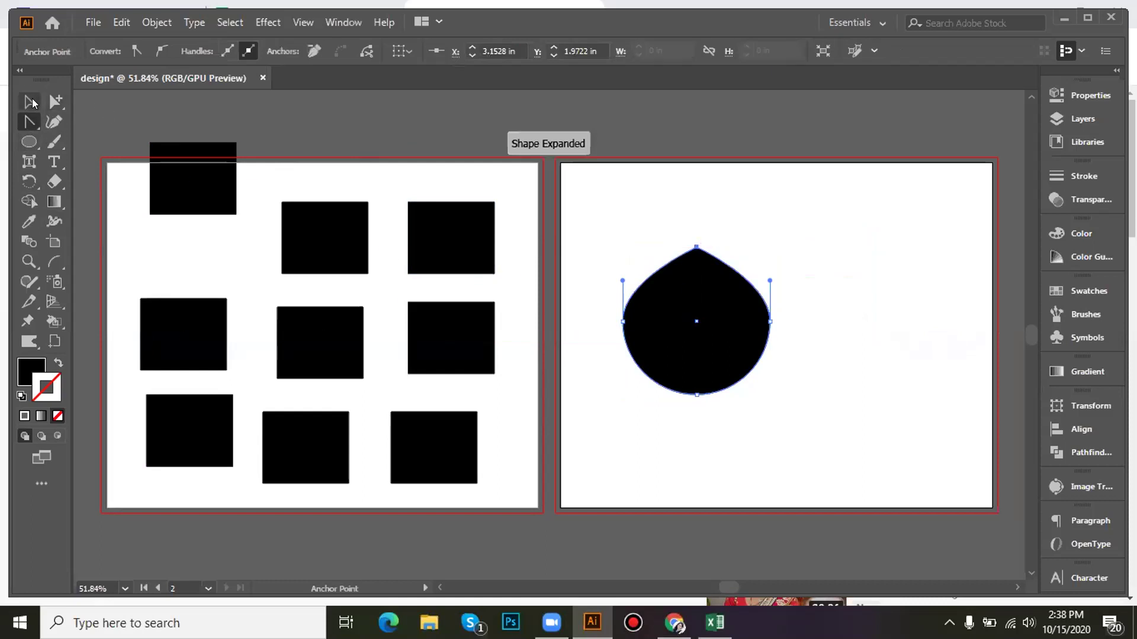
Step: Stretch the pointed circle vertically into a tall leaf shape that extends beyond the second artboard
click(30, 102)
drag(701, 393, 671, 418)
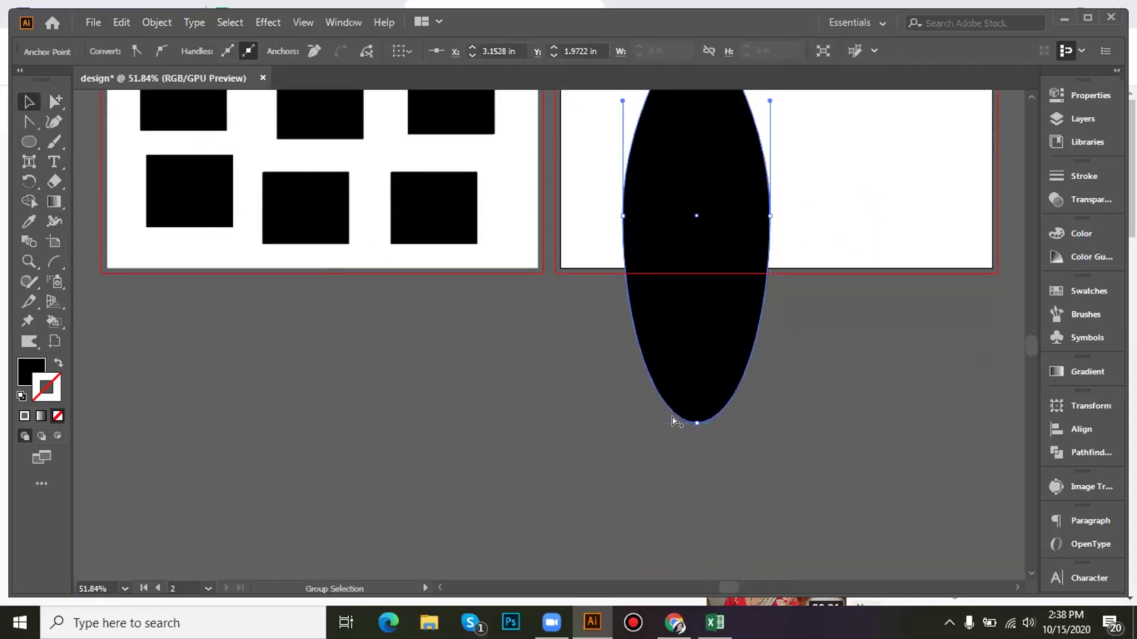
key(ctrl+minus)
drag(520, 515, 653, 296)
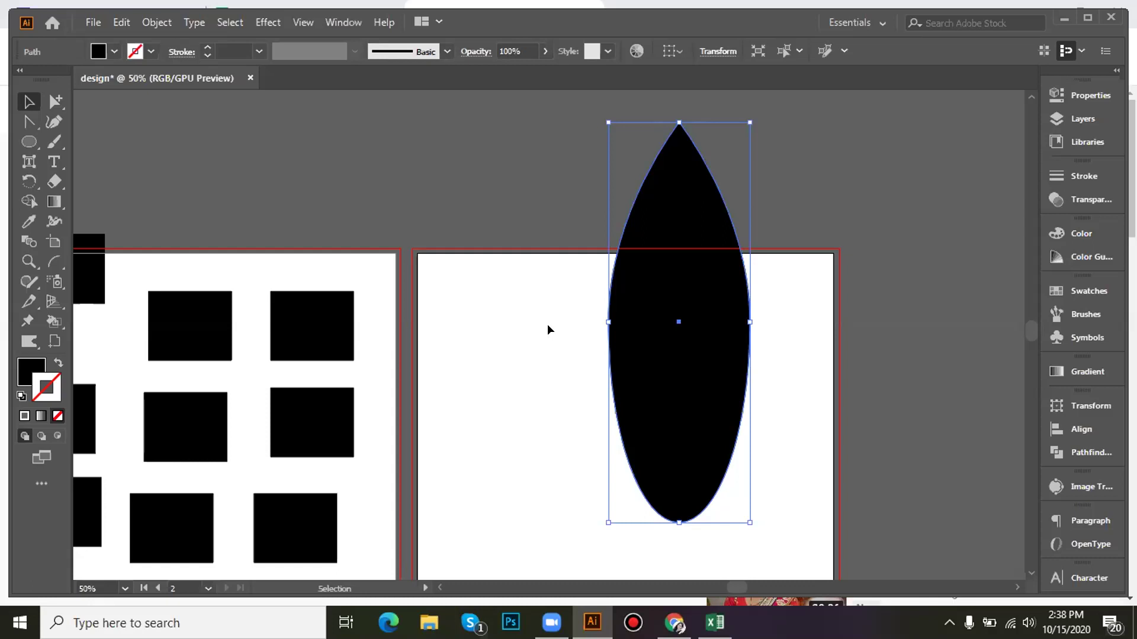
Step: Bend the leaf's right and left sides into an S-curve with the Anchor Point Tool and convert its bottom anchor to a corner
click(28, 120)
drag(749, 322, 789, 392)
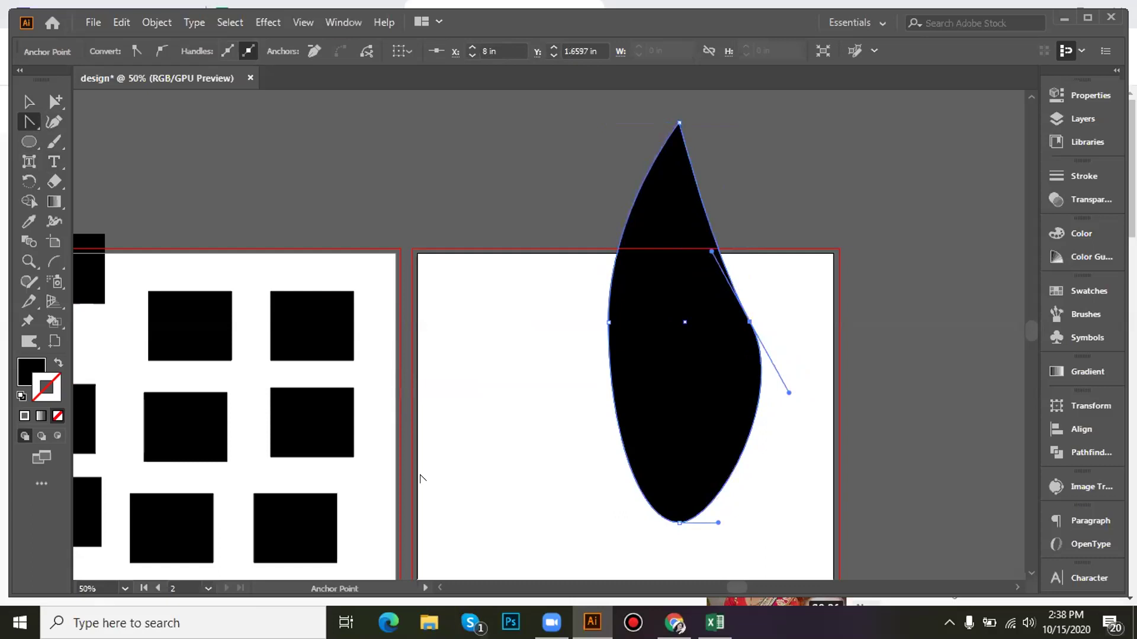
drag(608, 322, 502, 252)
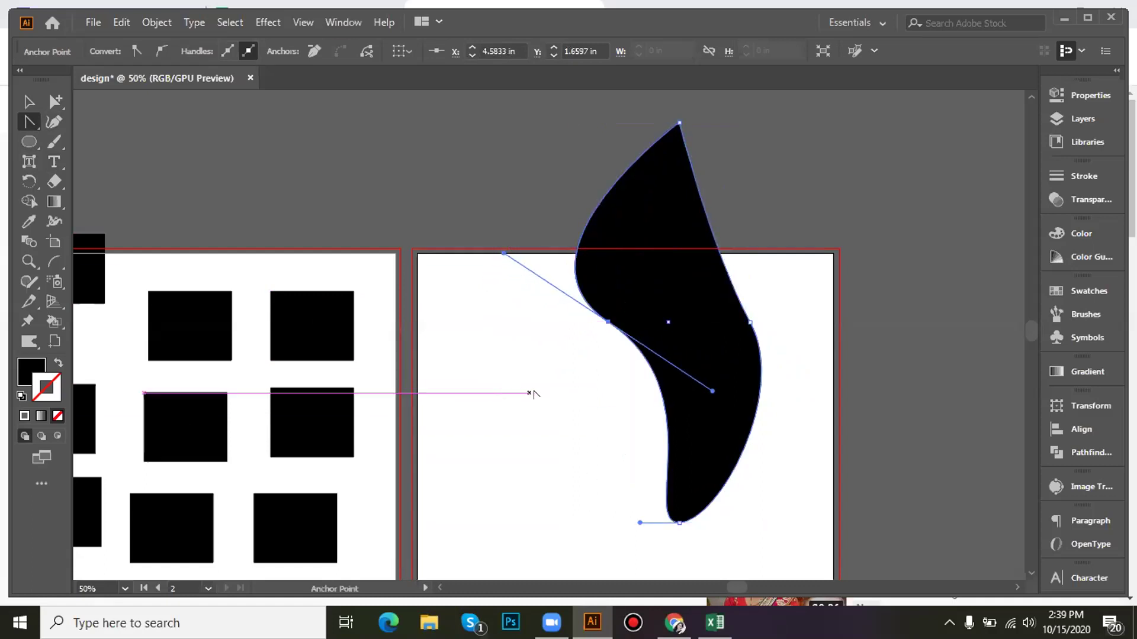
click(678, 523)
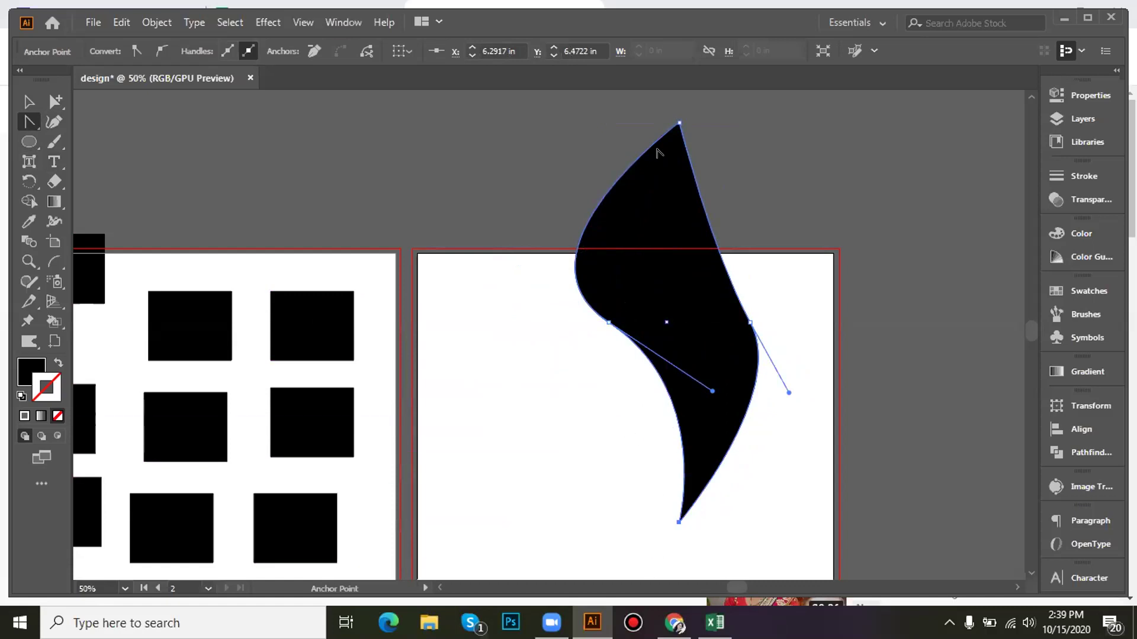
click(678, 123)
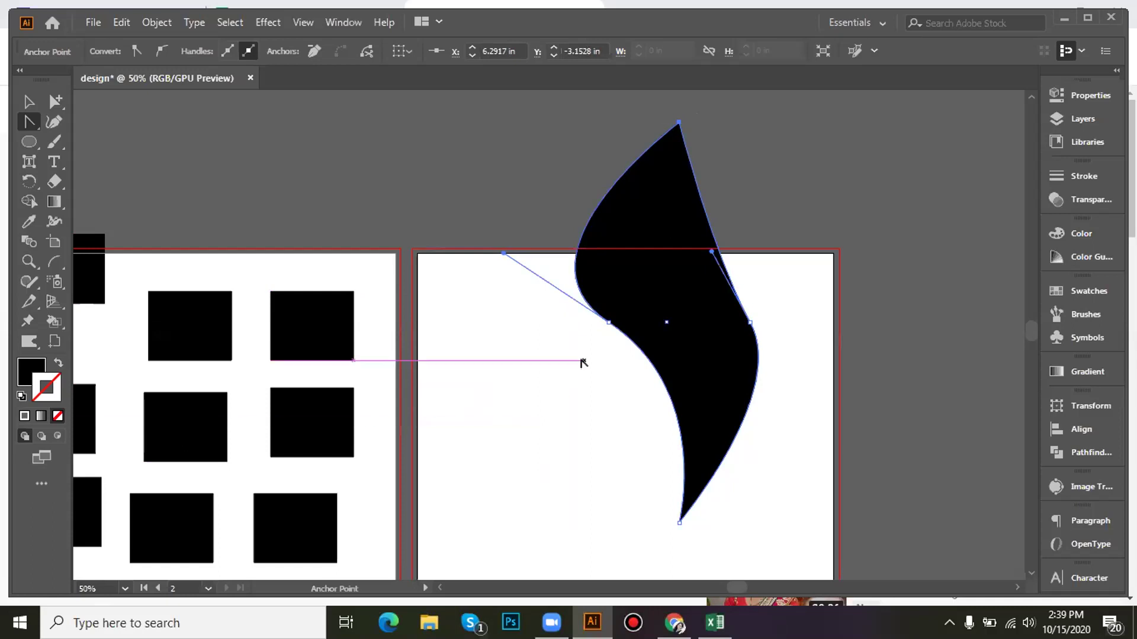
Step: Shorten the curve handles on the shape's left anchor and widen the shape toward the left
drag(604, 324, 537, 292)
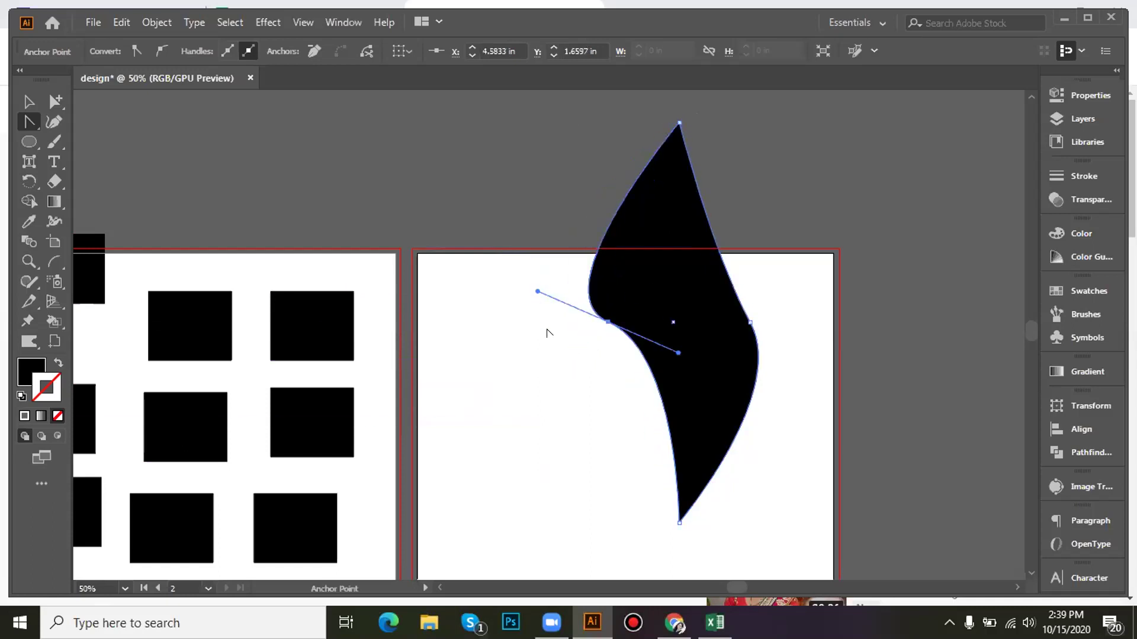
click(603, 324)
mouse_move(604, 323)
mouse_down()
mouse_move(573, 339)
mouse_move(593, 313)
mouse_move(607, 323)
mouse_up()
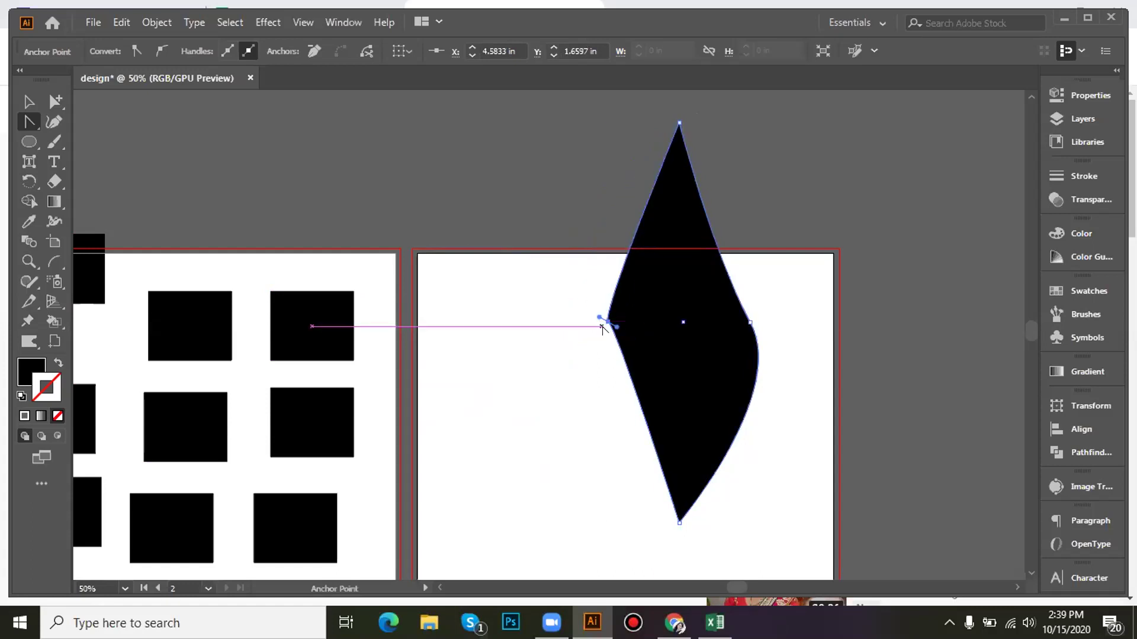
key(ctrl)
drag(610, 322, 497, 327)
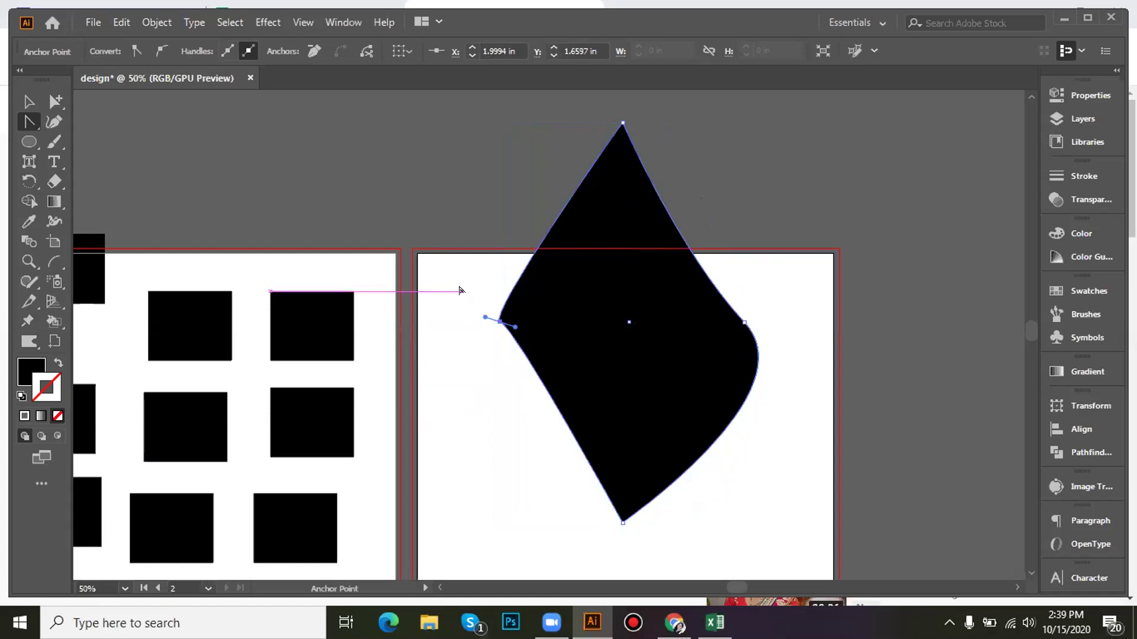
Step: Remove the shape's left anchor point and delete the remaining shape from the second artboard
key(v)
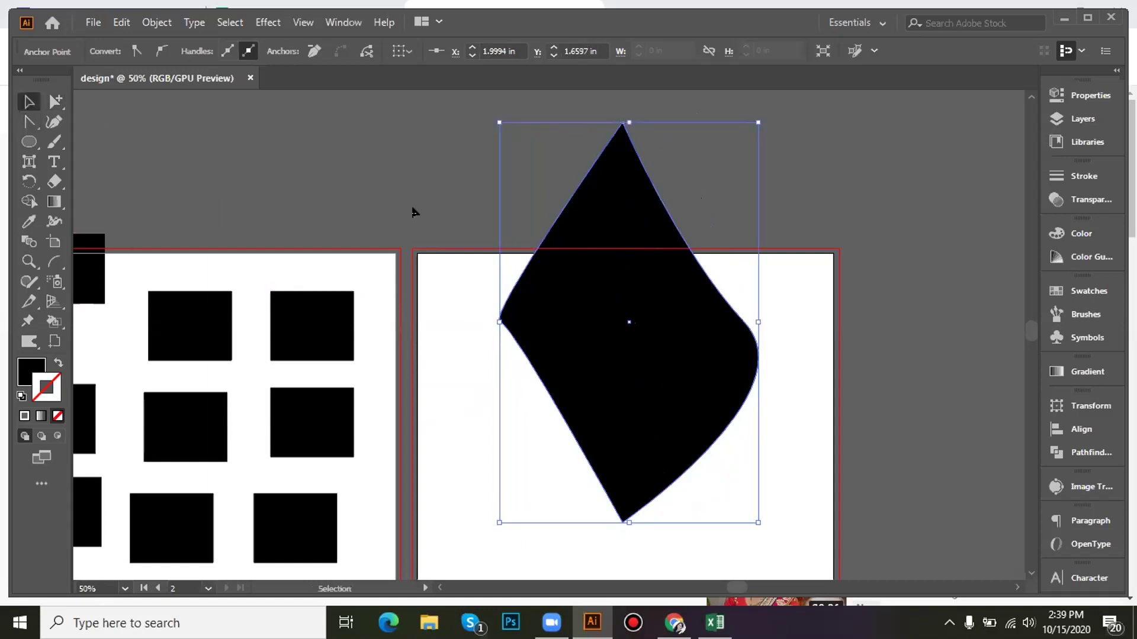
key(ctrl+z)
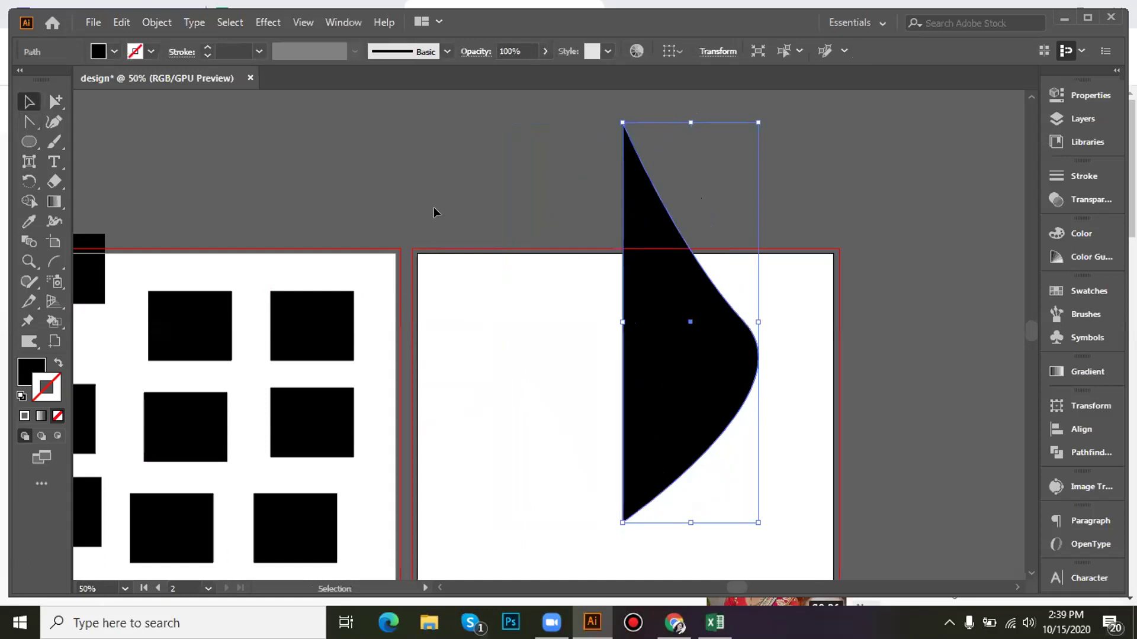
click(28, 120)
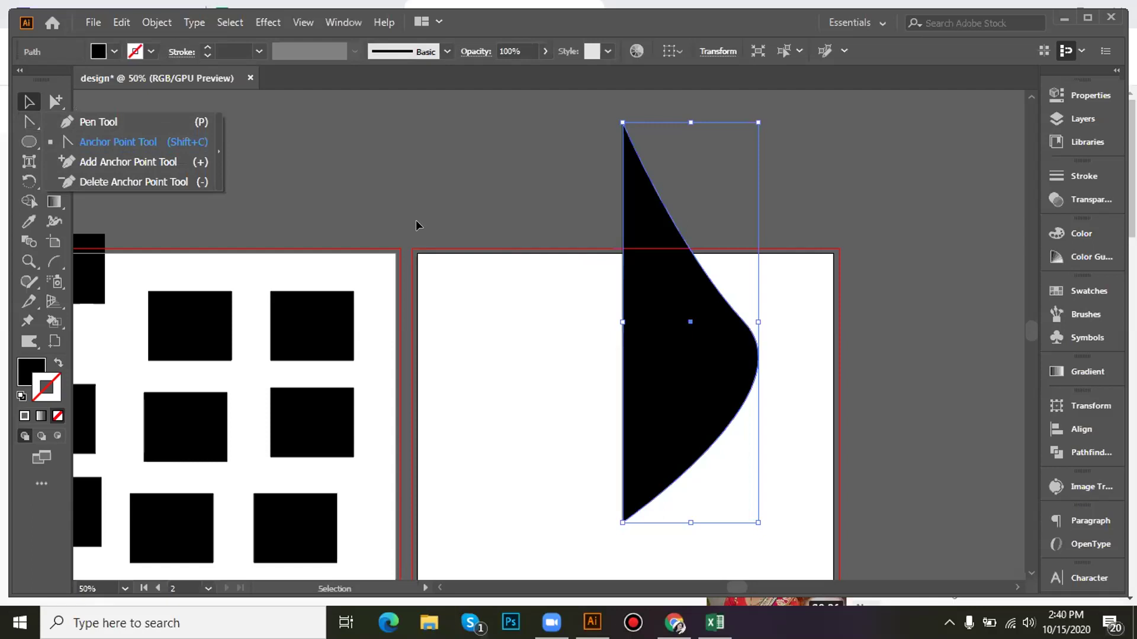
click(28, 102)
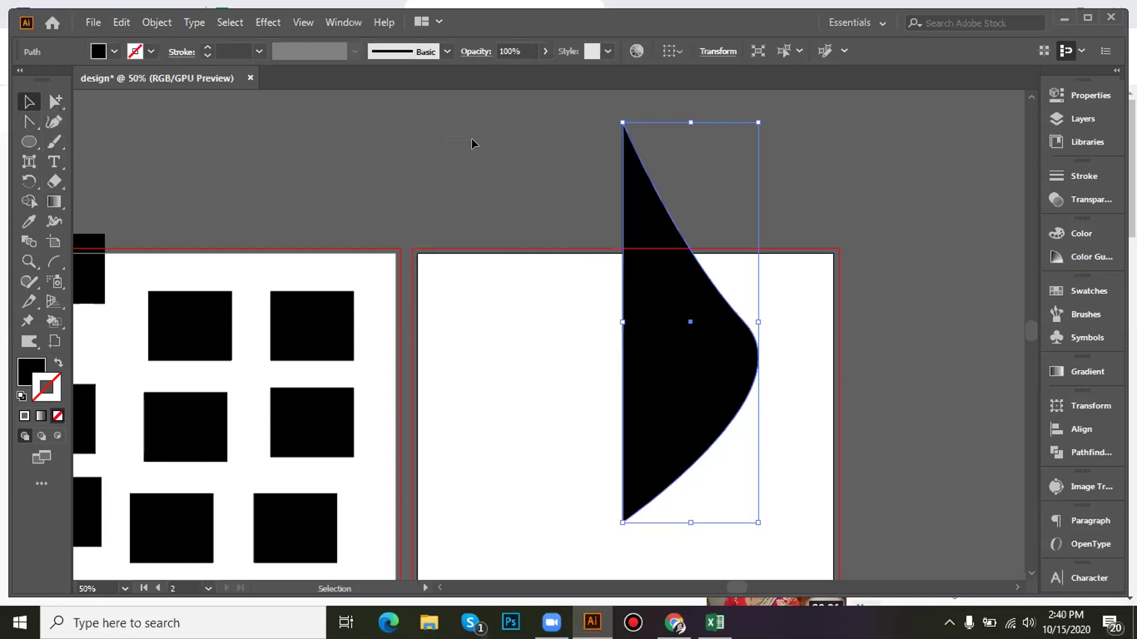
key(Delete)
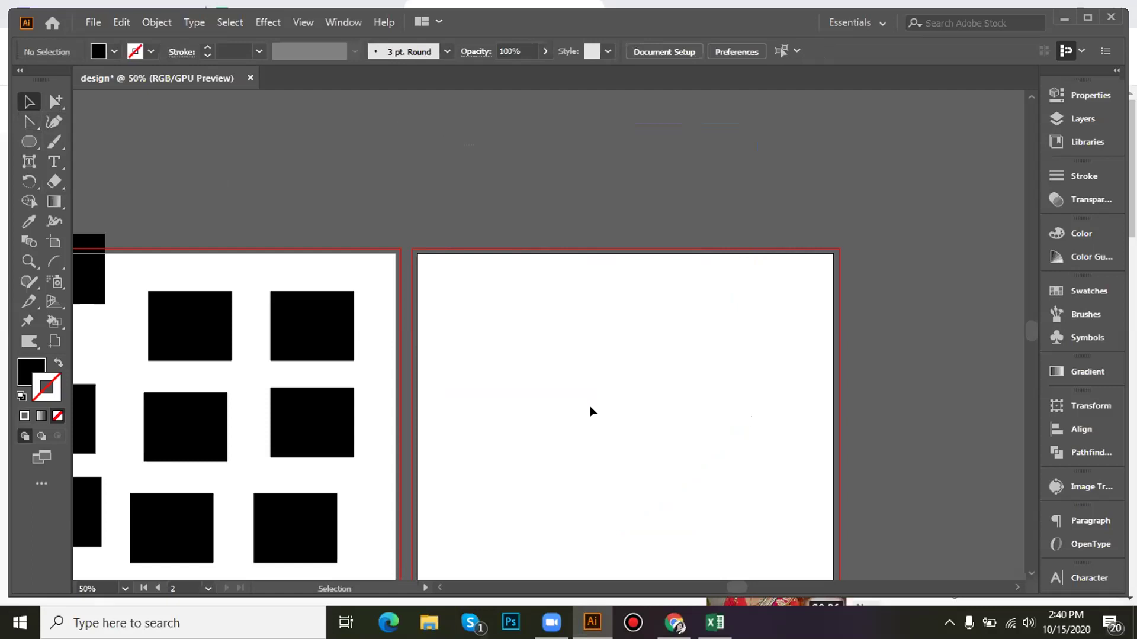
Step: Try drawing a closed curved shape with the Curvature Tool on the empty second artboard and delete it
drag(590, 406, 711, 335)
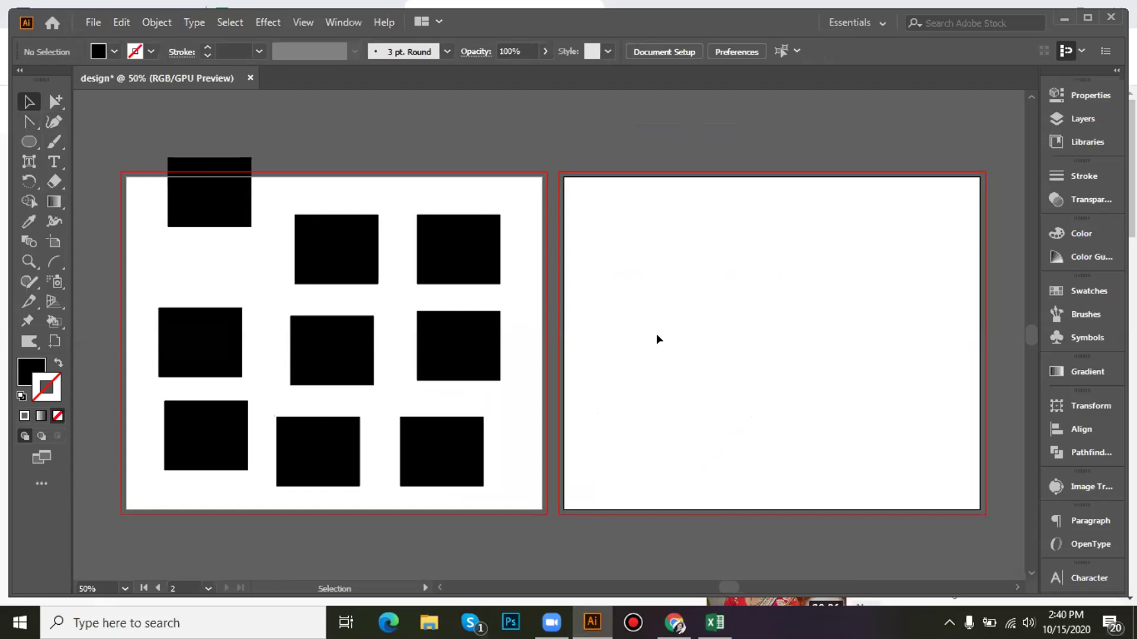
click(53, 122)
click(615, 271)
click(734, 224)
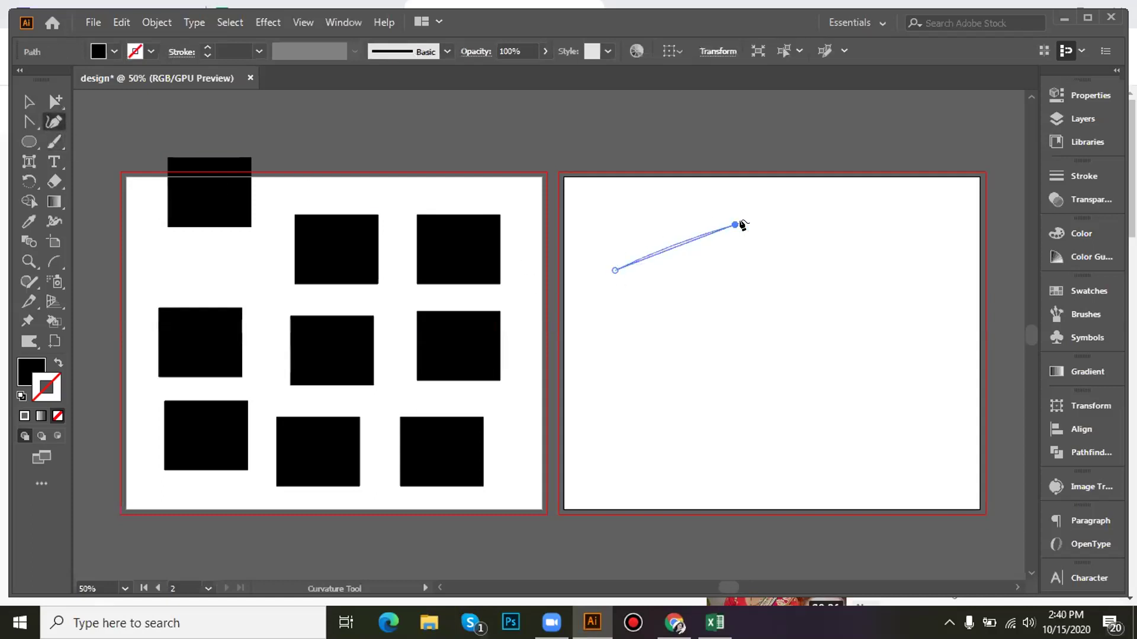
click(727, 321)
click(630, 368)
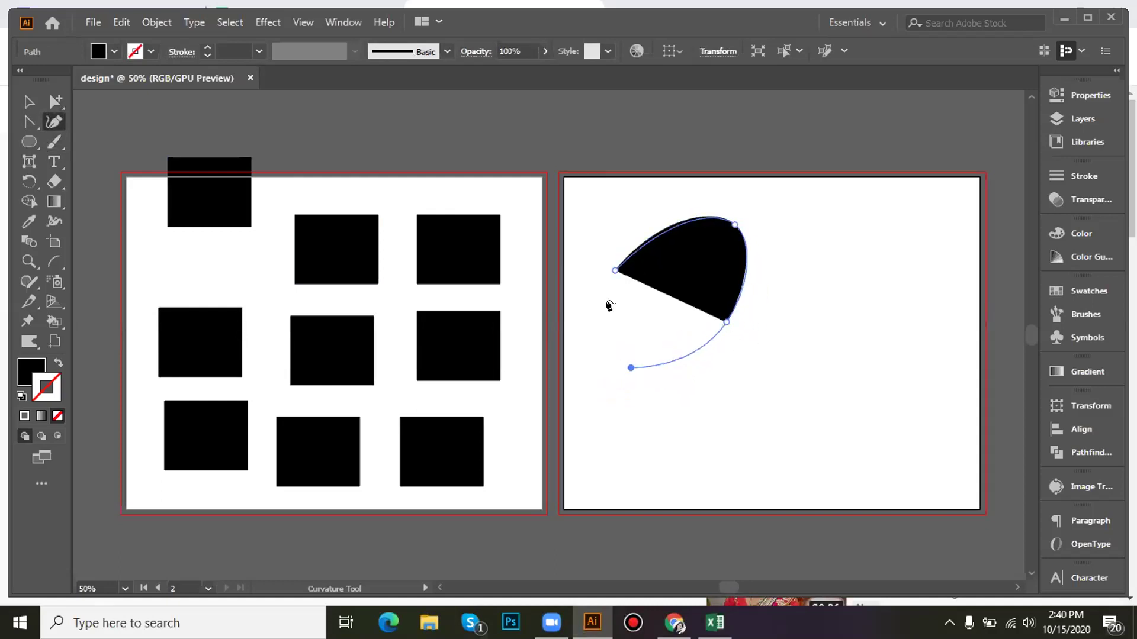
click(615, 271)
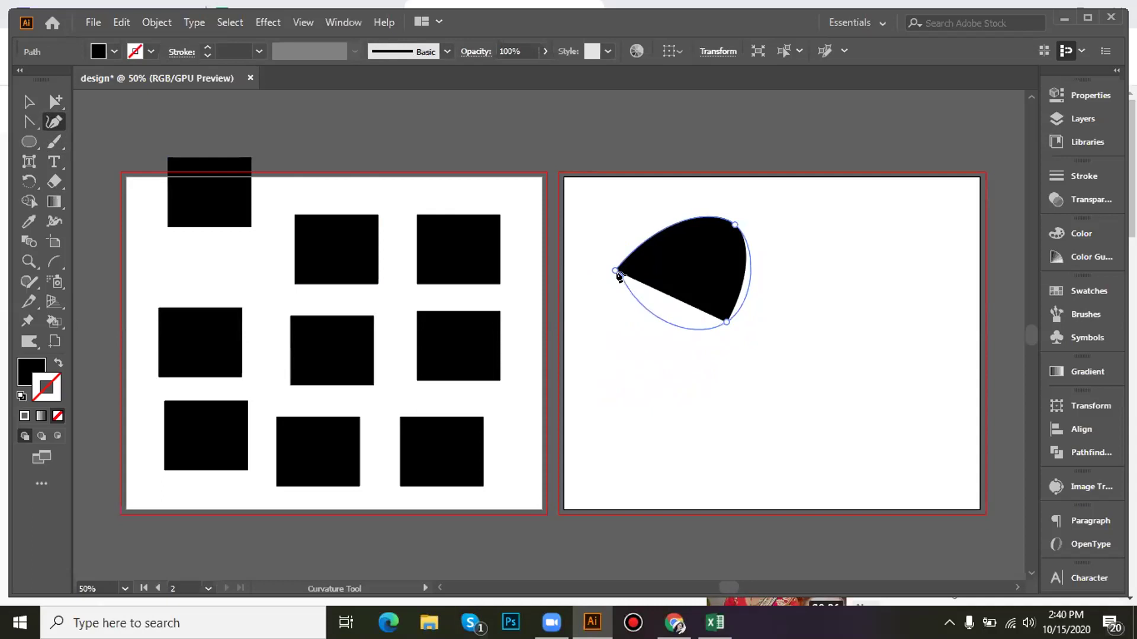
click(619, 238)
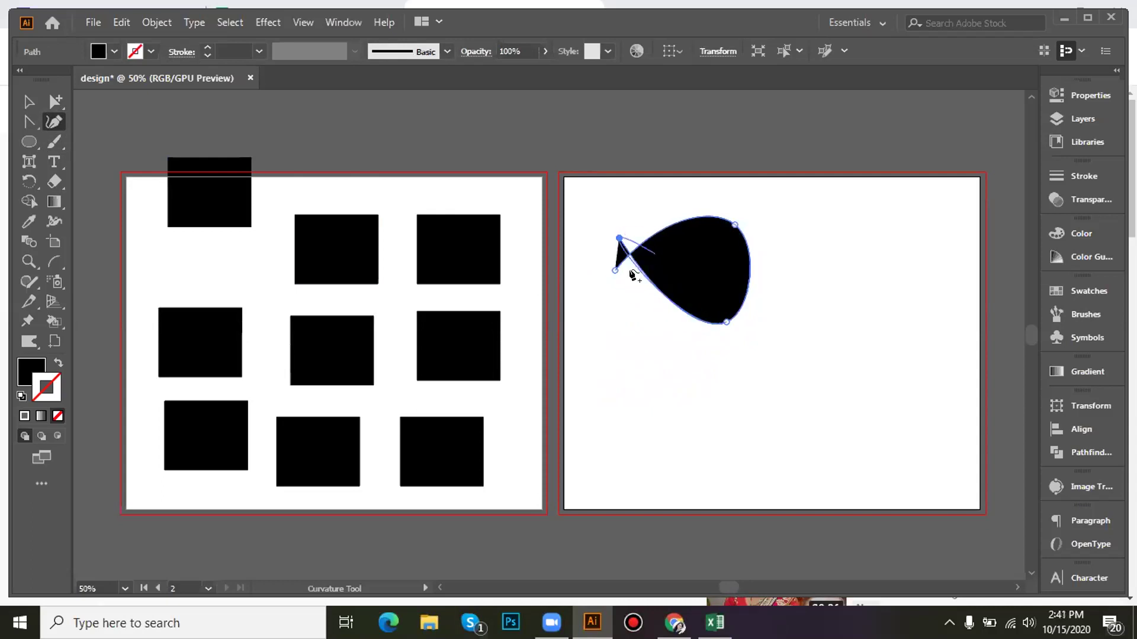
click(27, 102)
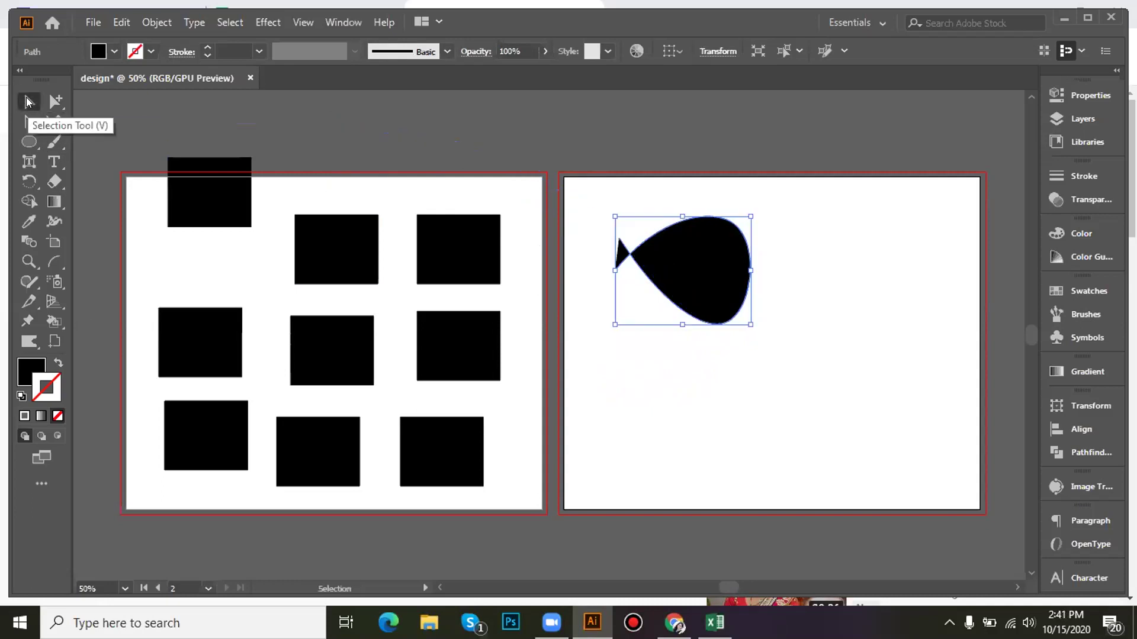
key(Delete)
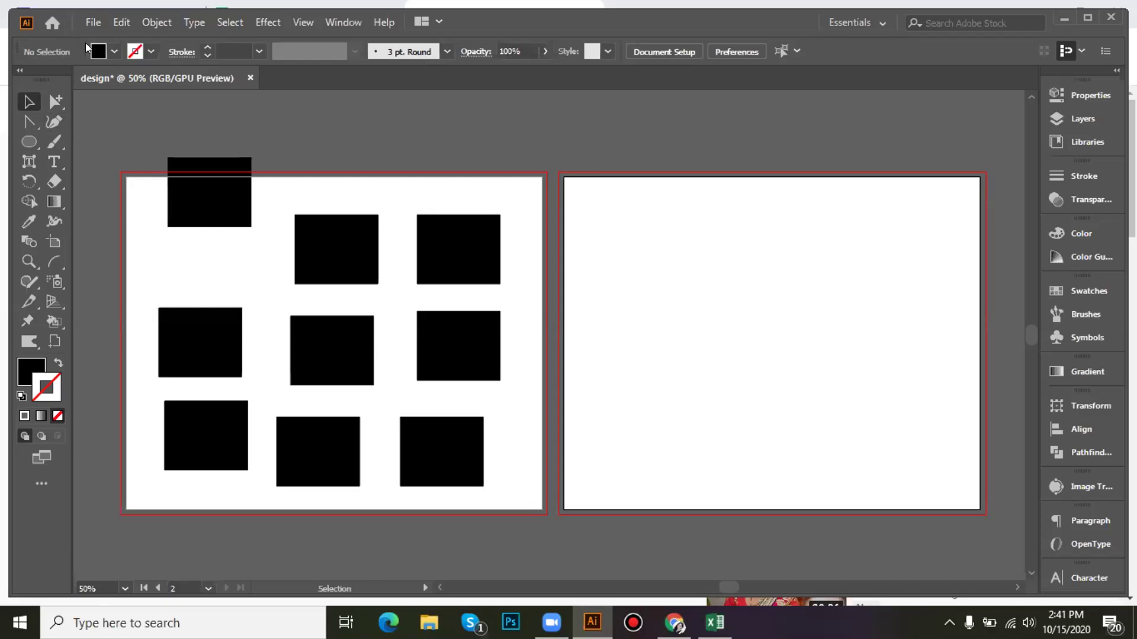
click(83, 21)
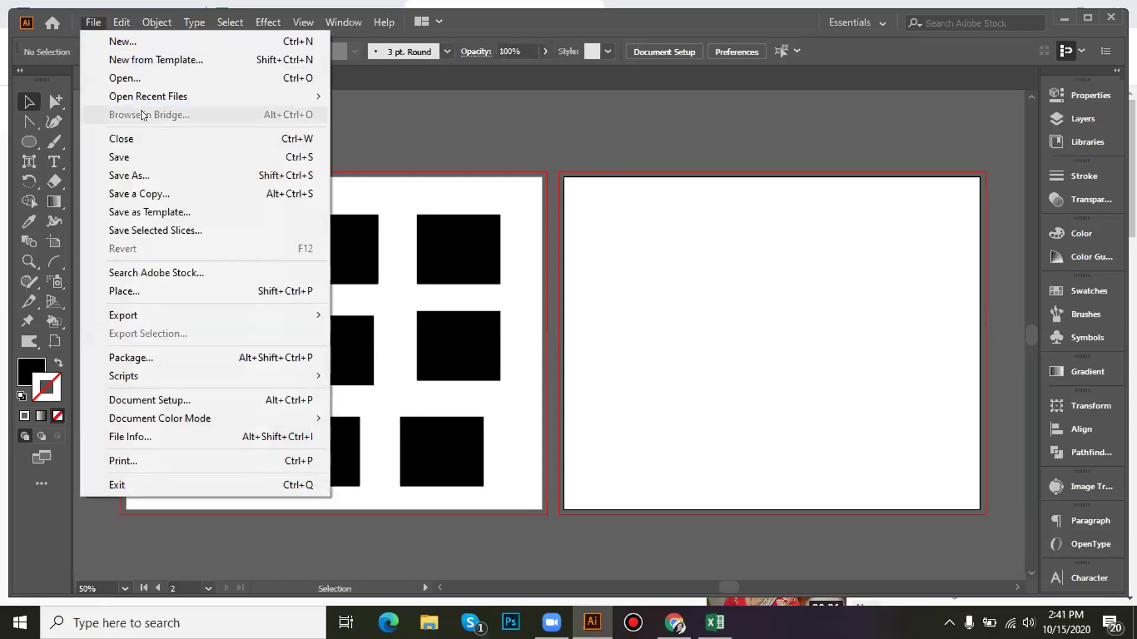
click(138, 74)
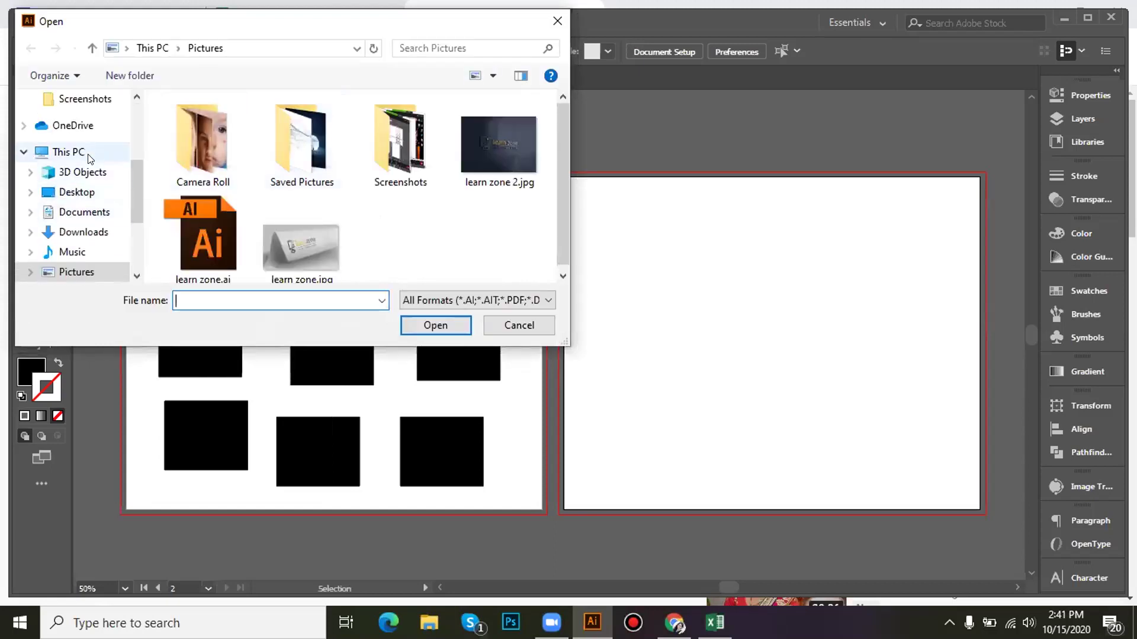
scroll(89, 225, down, 3)
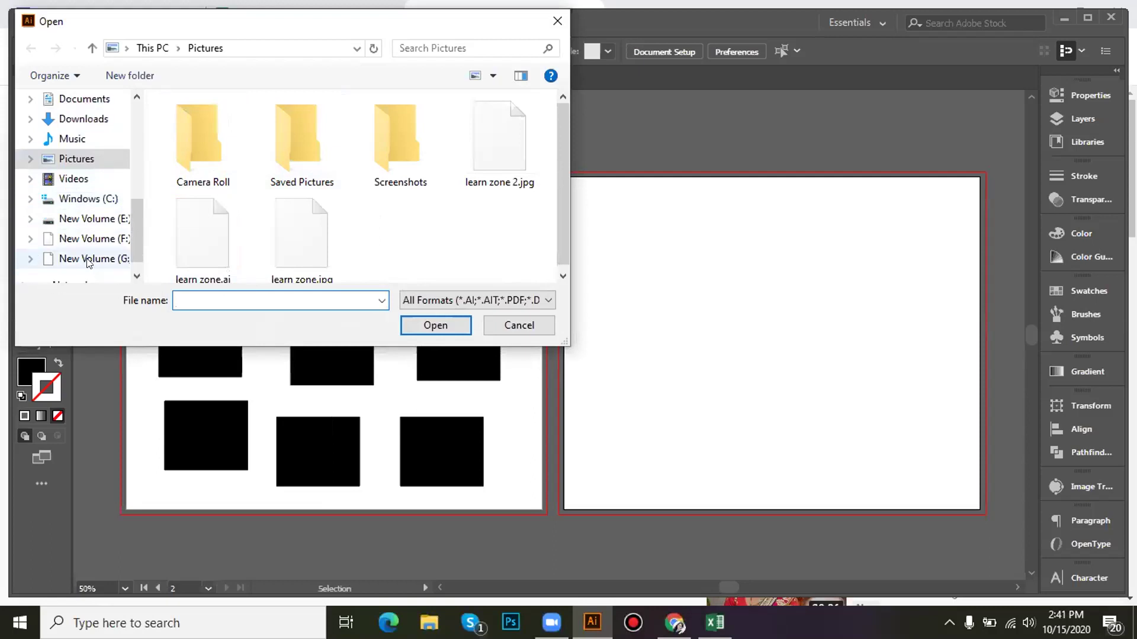
scroll(80, 171, up, 3)
scroll(79, 158, up, 3)
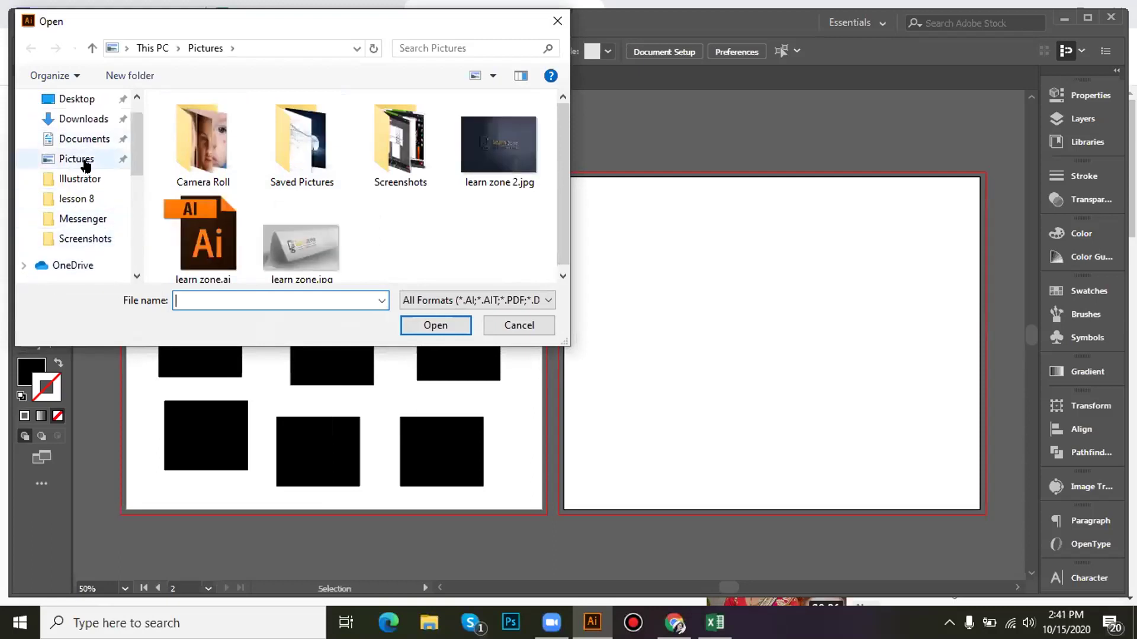
click(557, 21)
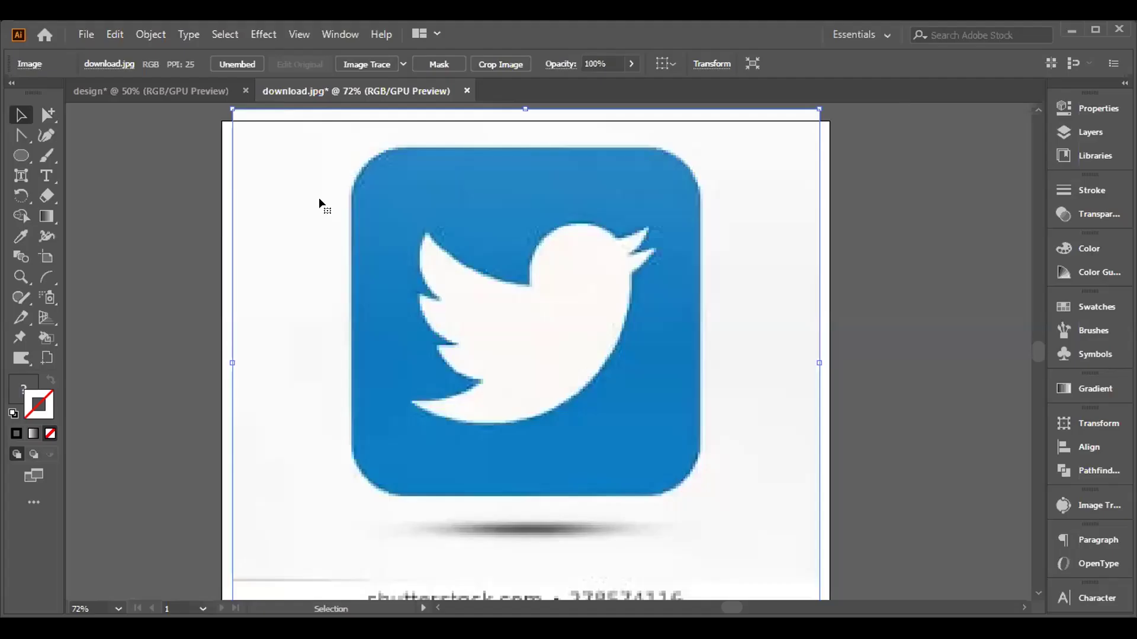
Step: Lock the selected Twitter logo image in download.jpg
click(150, 34)
mouse_move(251, 136)
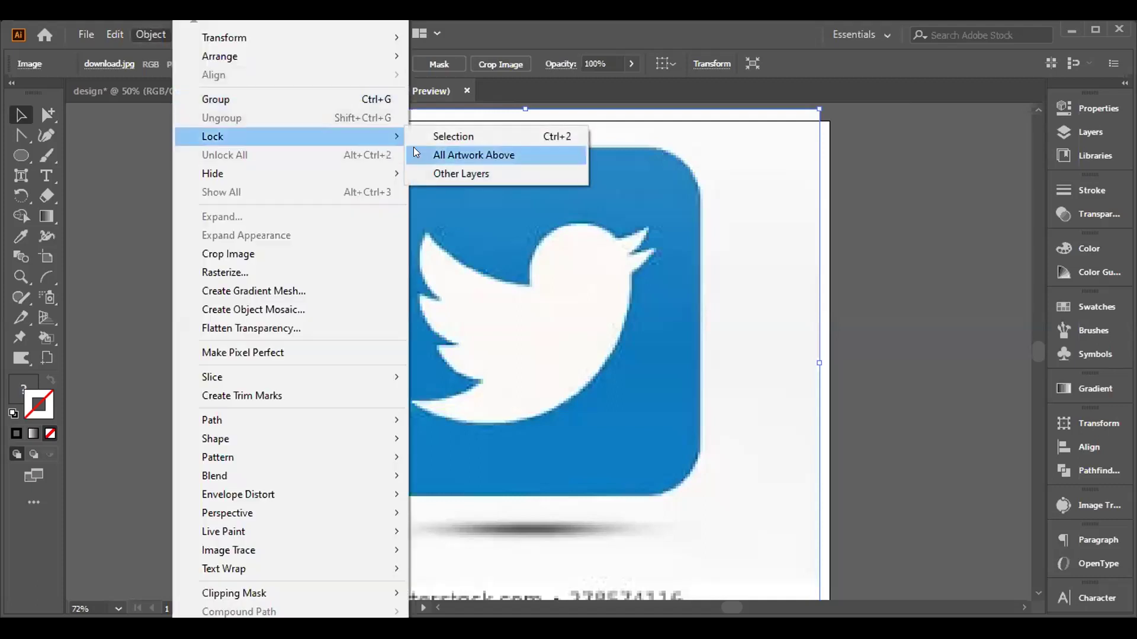
click(435, 136)
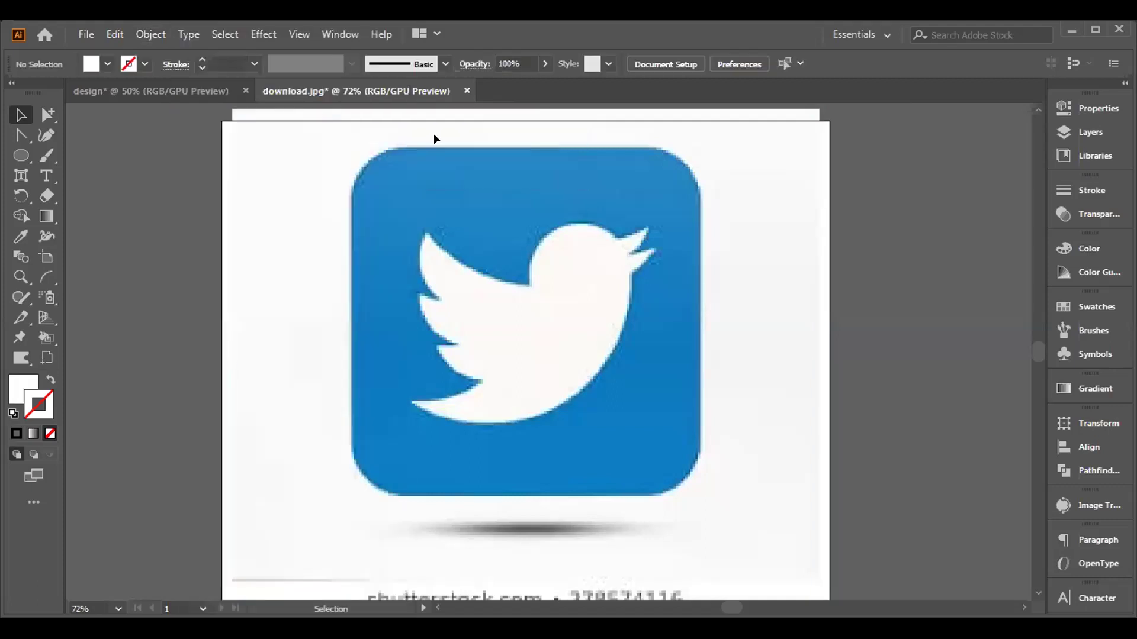
Step: Try to trace the bird from its wing tip along the wing's upper edge and over the head with the Pen Tool
click(16, 135)
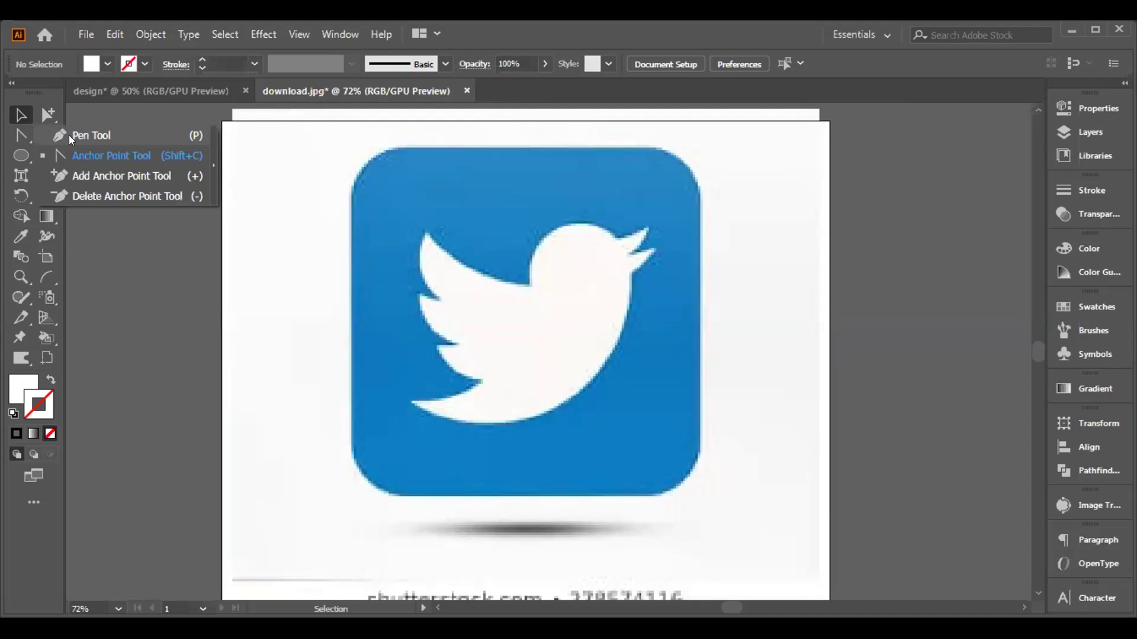
click(69, 135)
click(423, 230)
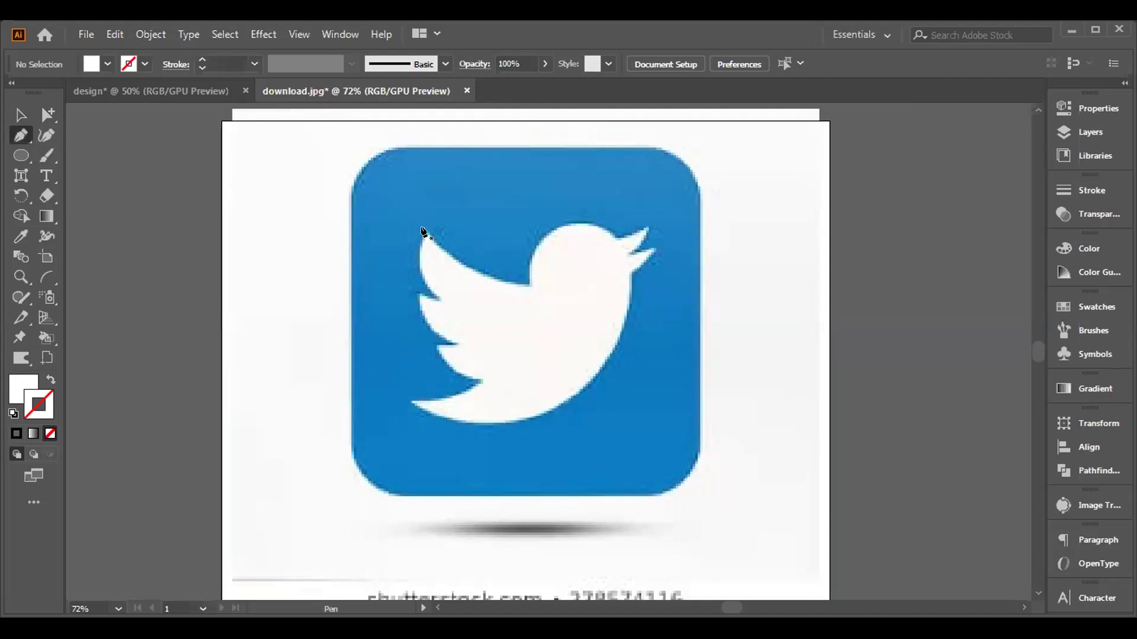
drag(525, 284, 525, 362)
drag(529, 284, 587, 281)
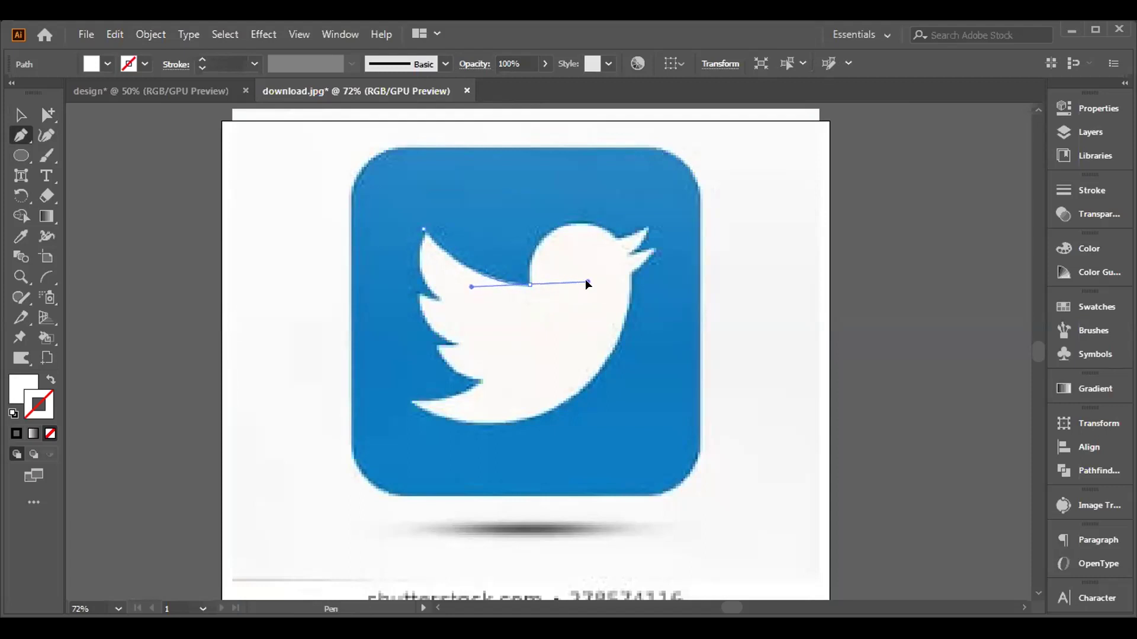
click(530, 285)
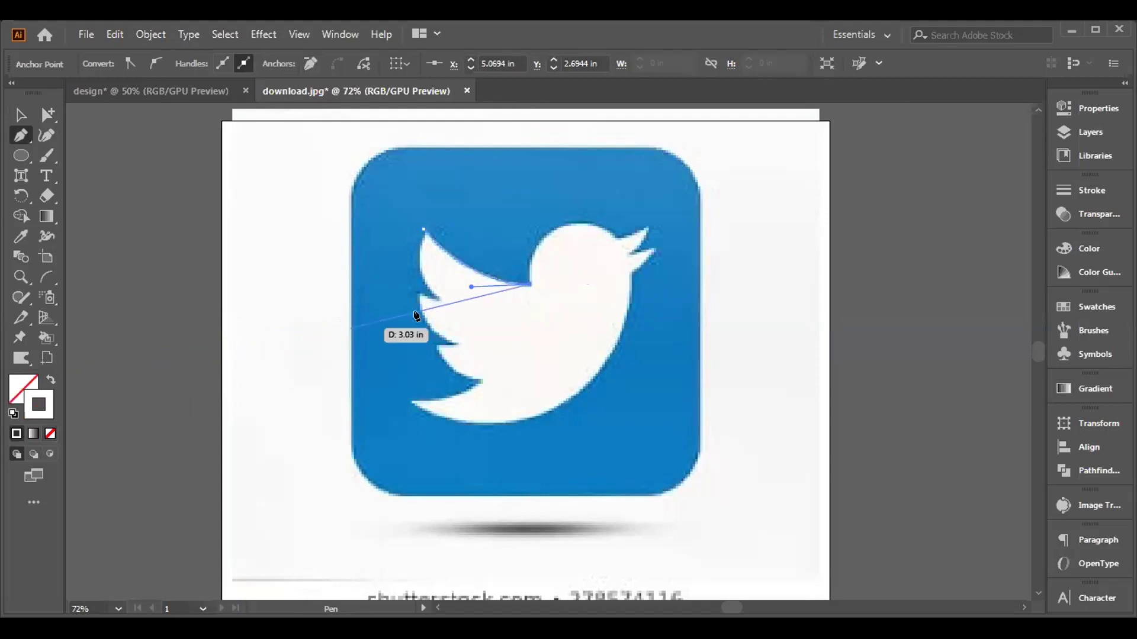
drag(618, 238, 709, 284)
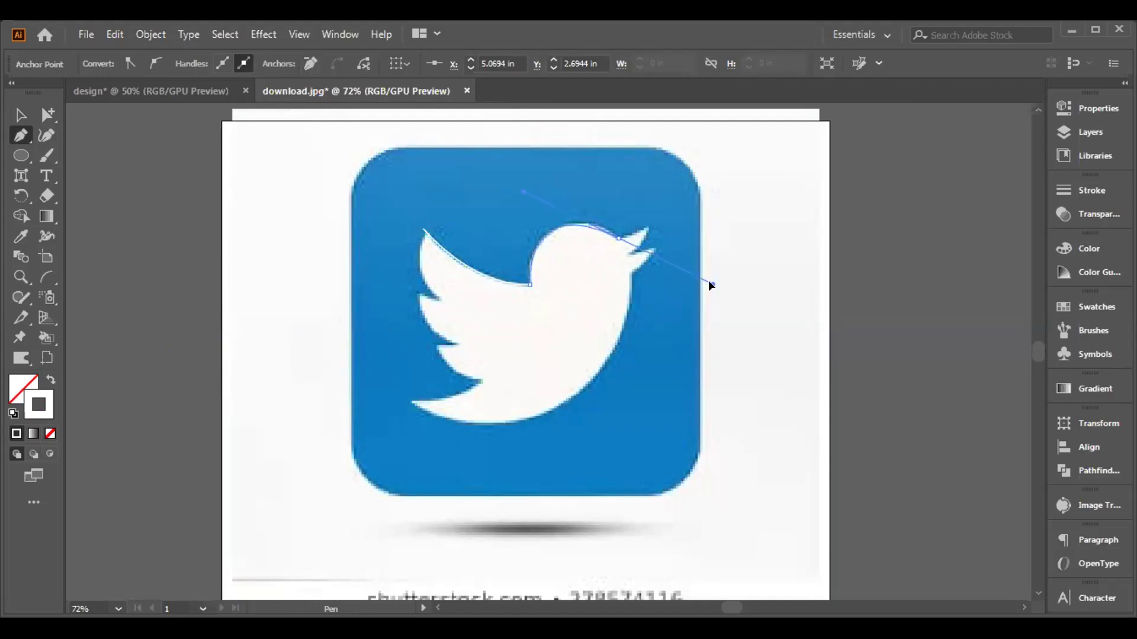
mouse_move(616, 235)
mouse_down()
mouse_move(645, 231)
mouse_move(595, 236)
mouse_up()
key(Escape)
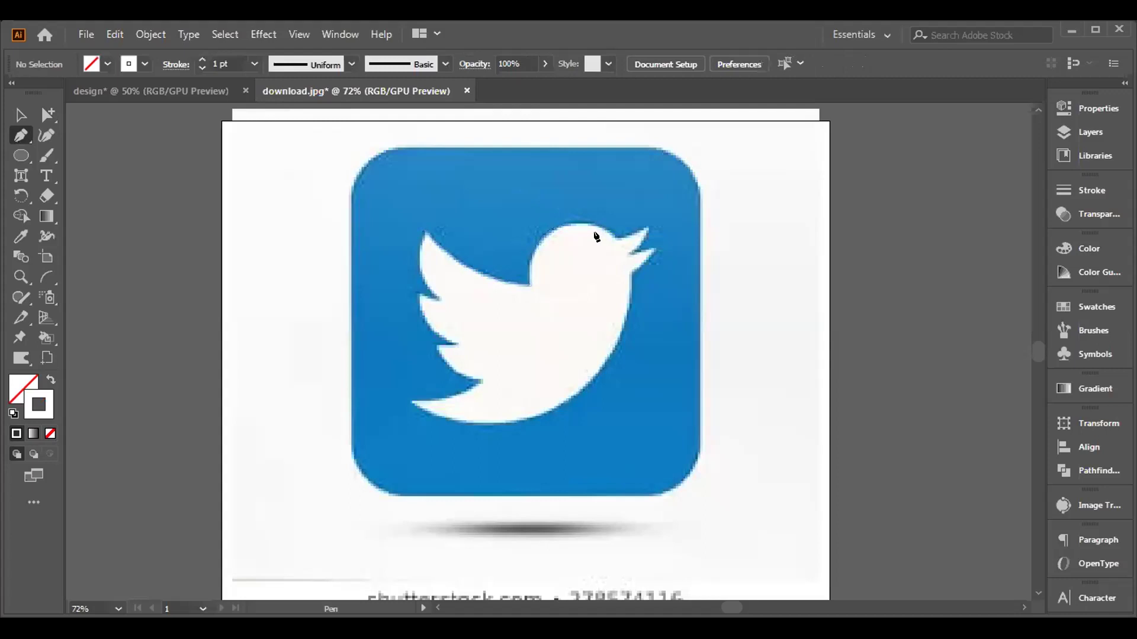
Step: Activate the Curvature Tool and set the stroke colour to near-black 0A0A0A
click(52, 139)
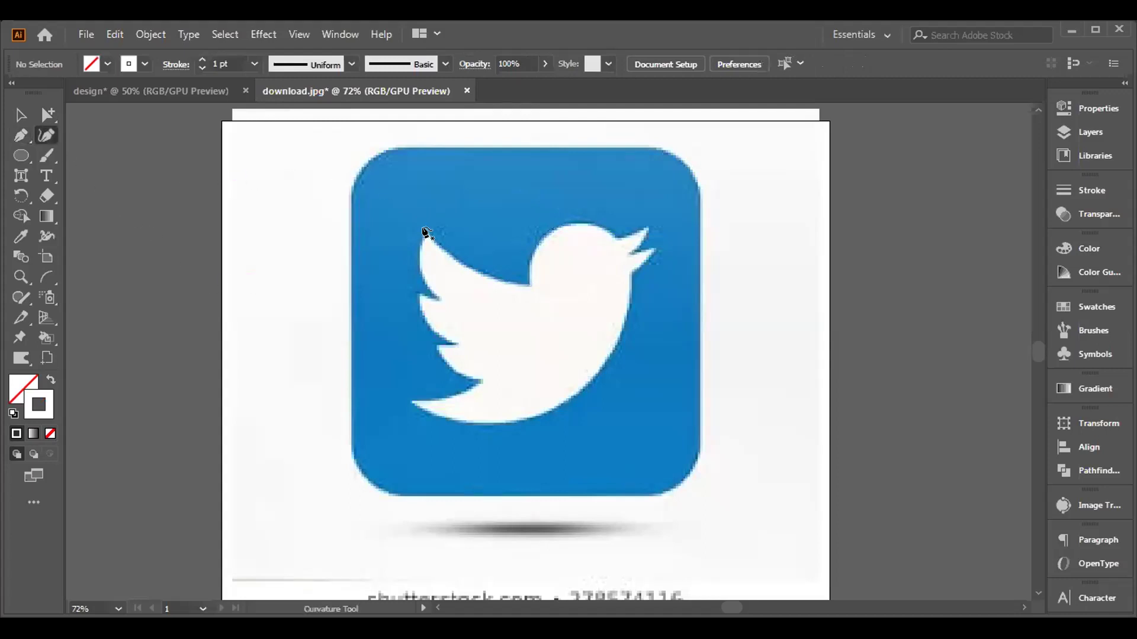
double_click(30, 415)
click(448, 342)
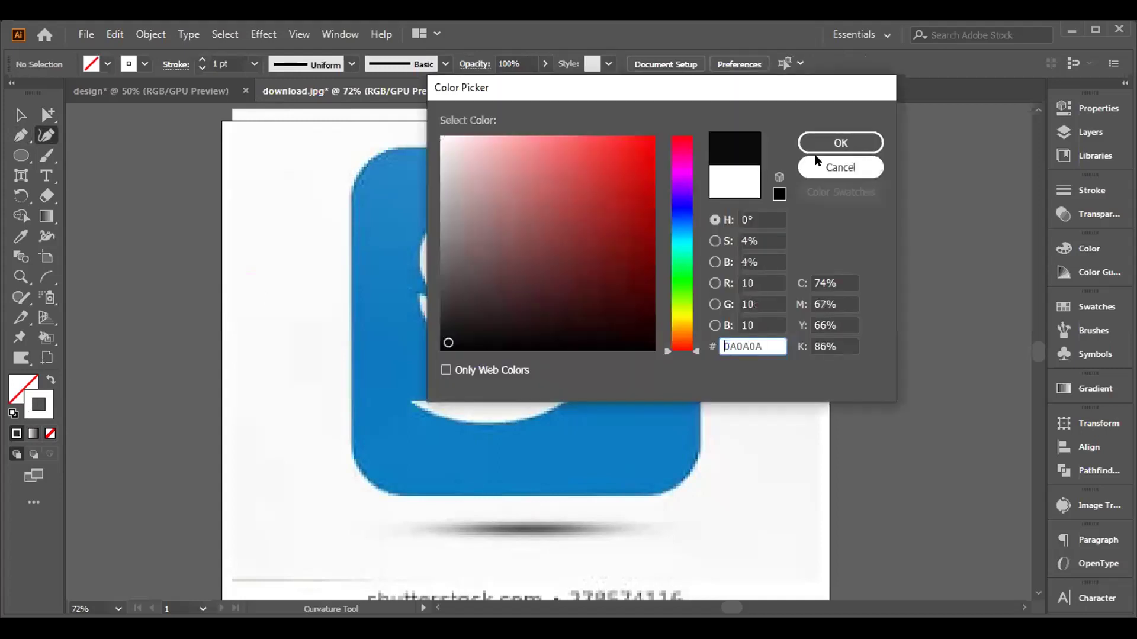
click(827, 146)
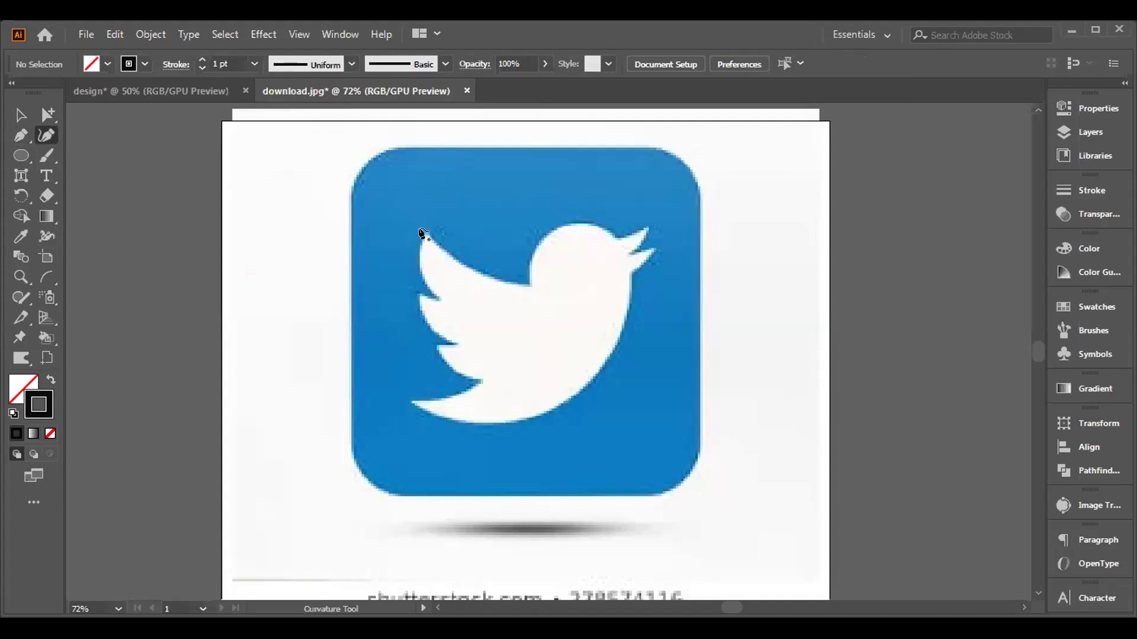
Step: Try to trace the bird's upper wing edge and head with smooth Curvature Tool points and undo them
click(425, 229)
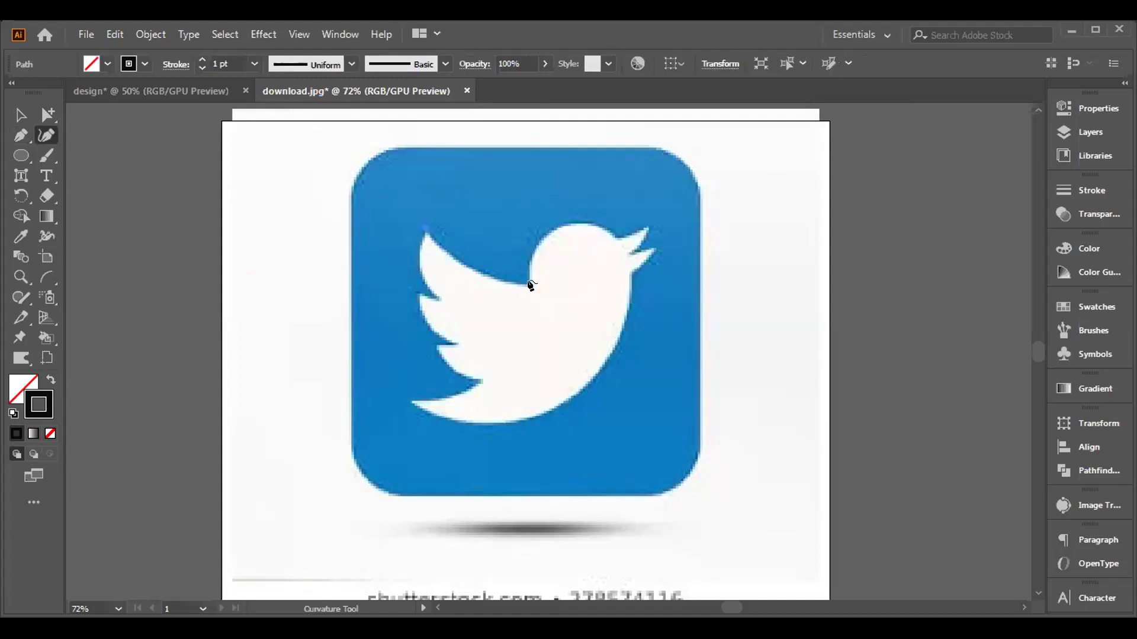
click(608, 234)
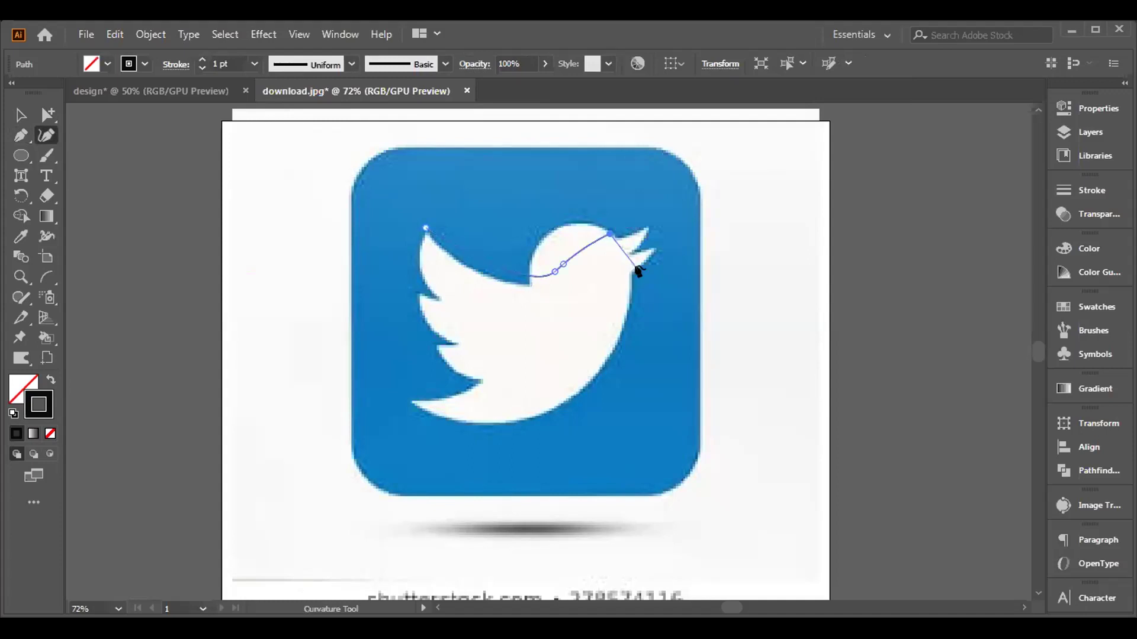
key(ctrl+z)
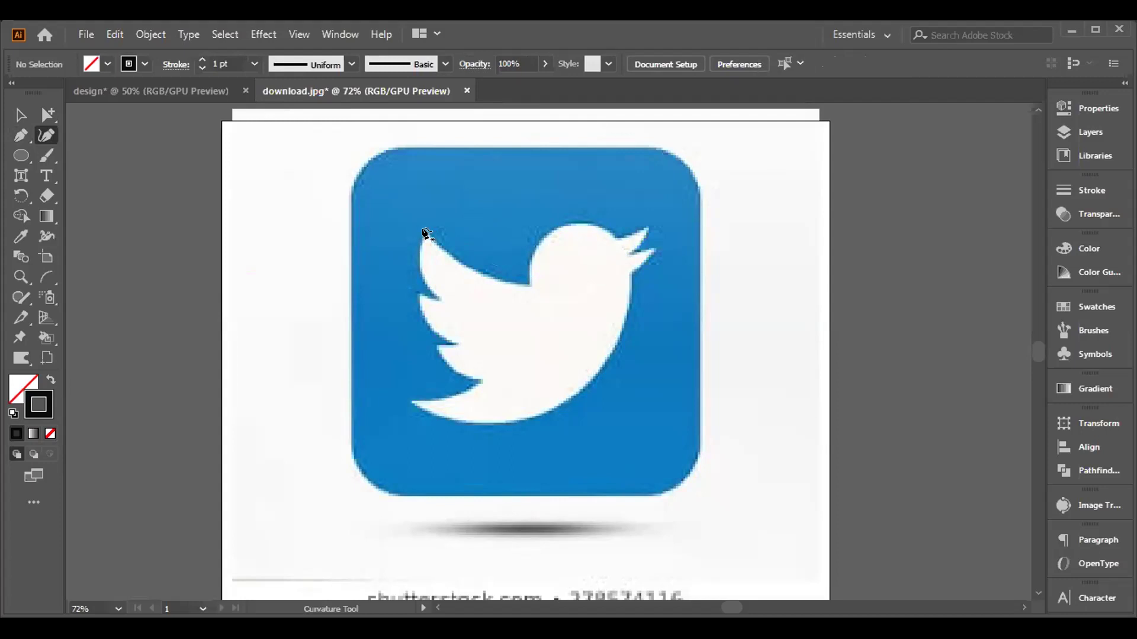
Step: Place Curvature Tool corner points from the wing tip to the neck, across the head and around both beak tips to the throat
key(alt)
click(424, 231)
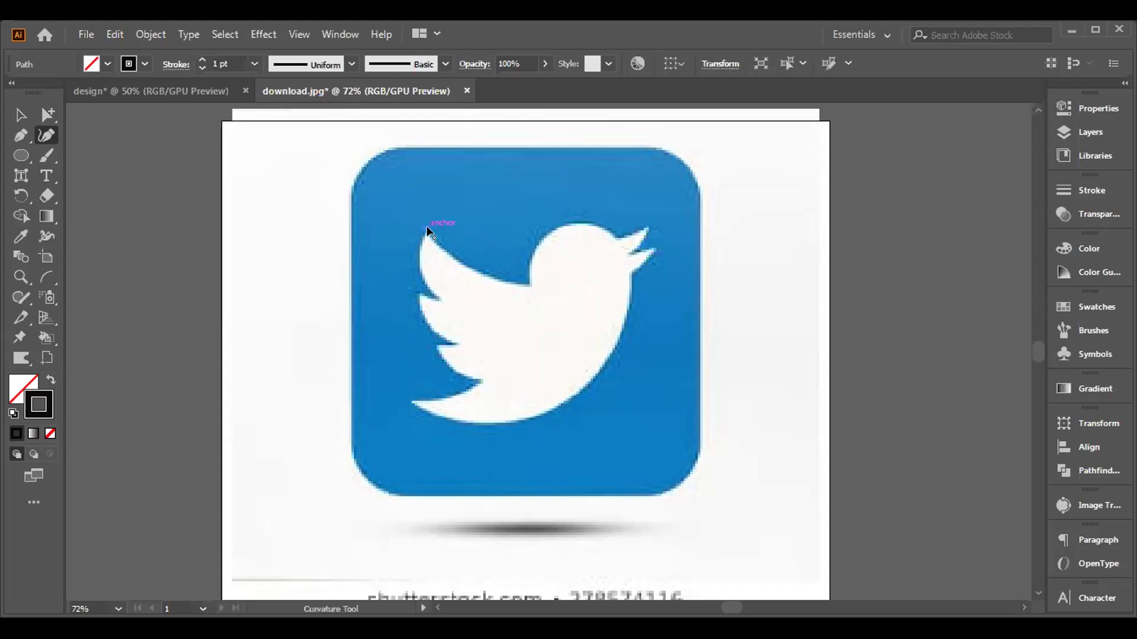
click(529, 283)
click(618, 238)
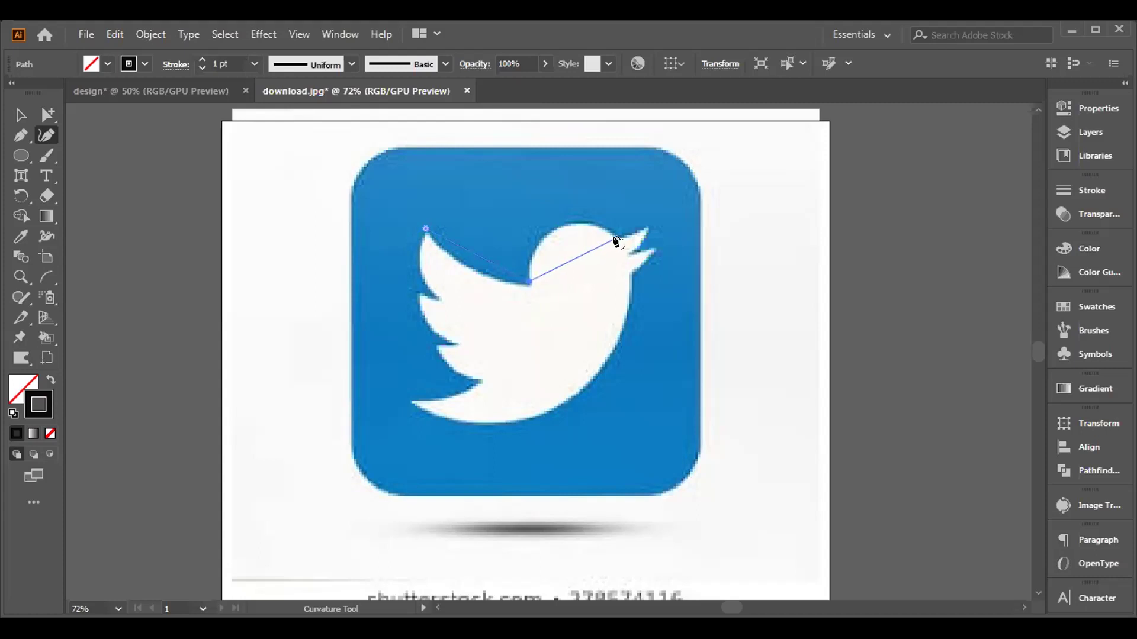
click(647, 228)
click(630, 253)
click(654, 248)
click(629, 275)
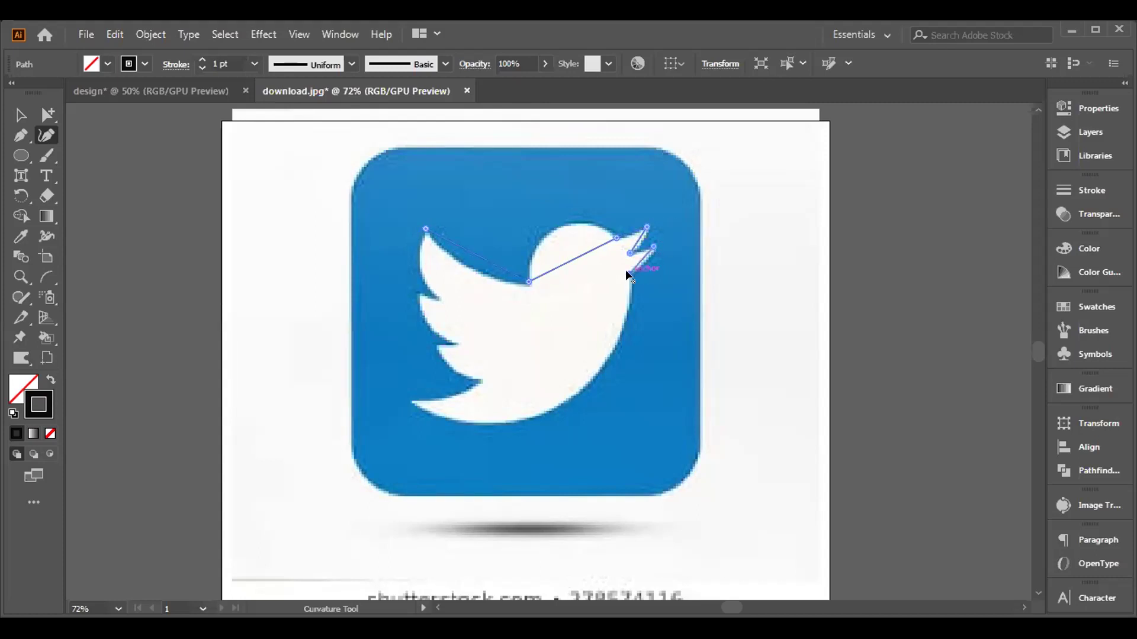
Step: Continue the path with points at the tail tip and along the wing feather notches, and close it at the wing tip
click(412, 400)
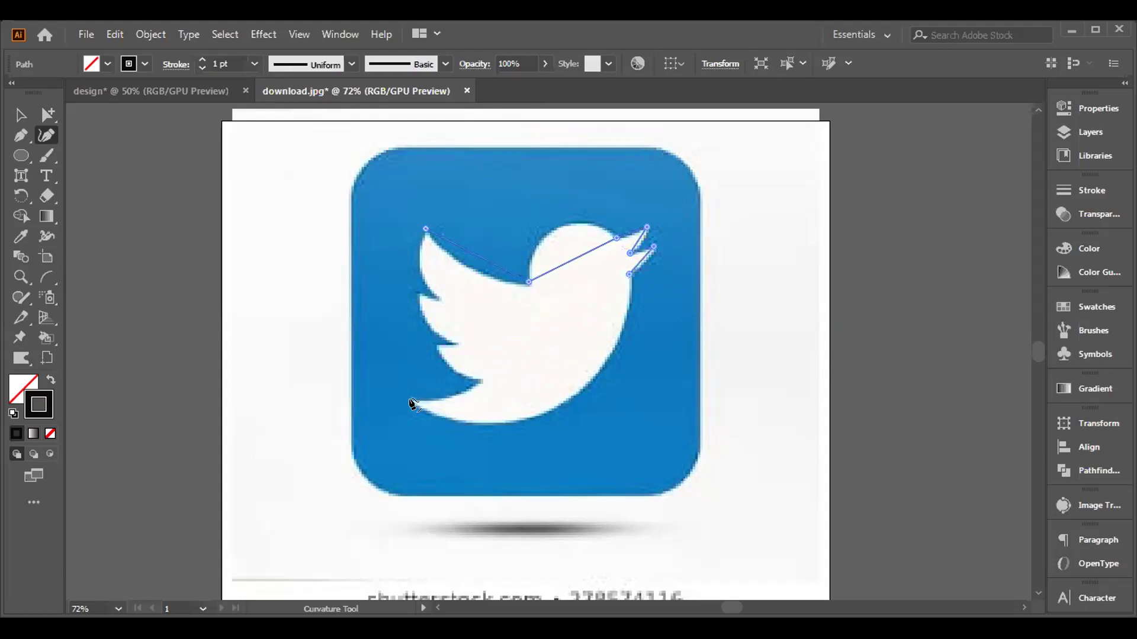
click(478, 380)
click(437, 346)
click(455, 344)
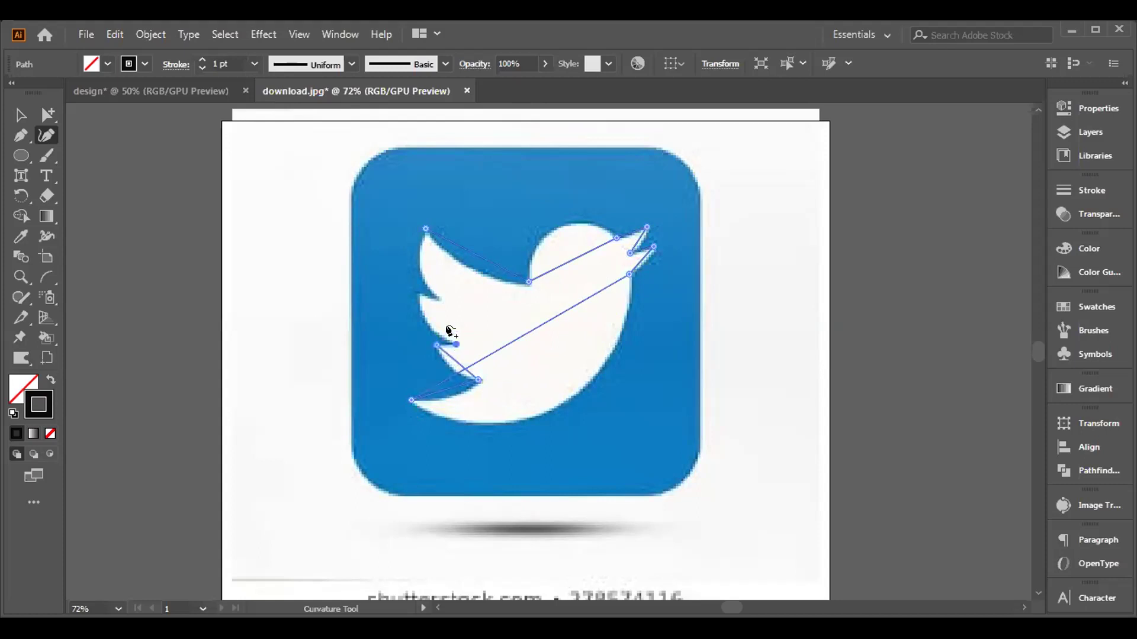
click(417, 294)
click(441, 301)
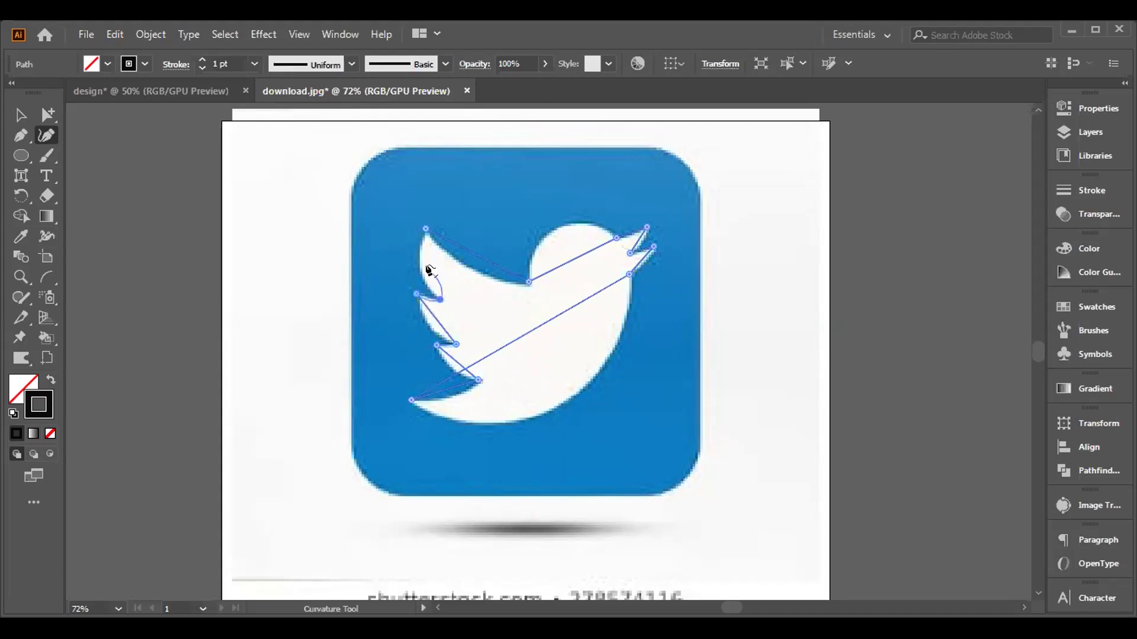
click(424, 231)
Step: Bend the traced path along the bird's belly, tail and two lower wing feathers with added Curvature Tool points
drag(523, 336, 565, 406)
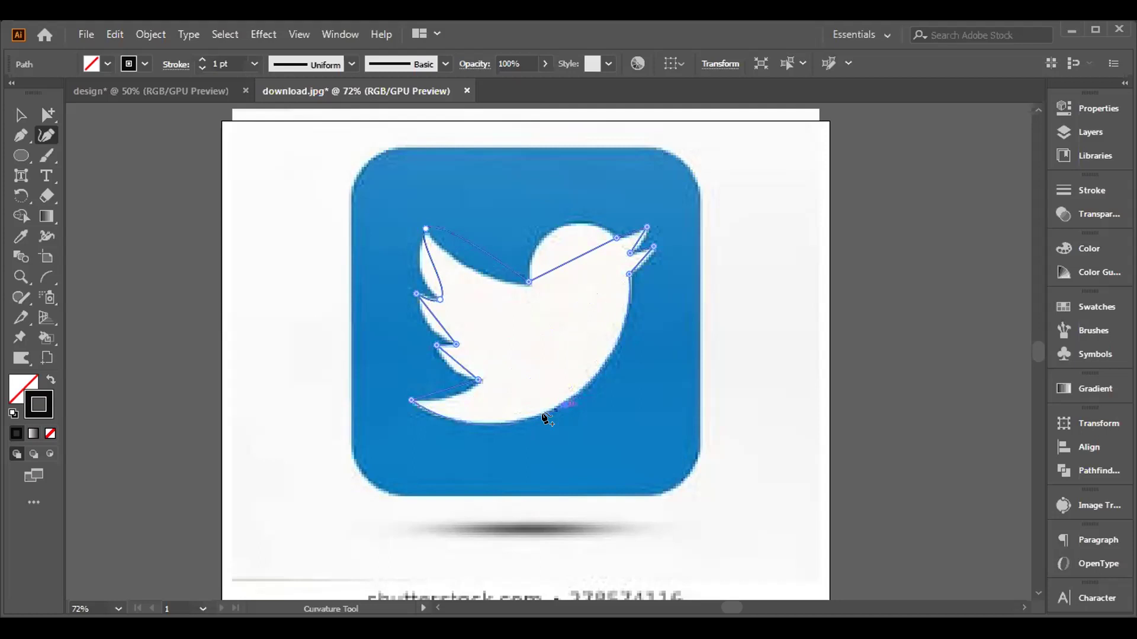
click(434, 413)
click(447, 394)
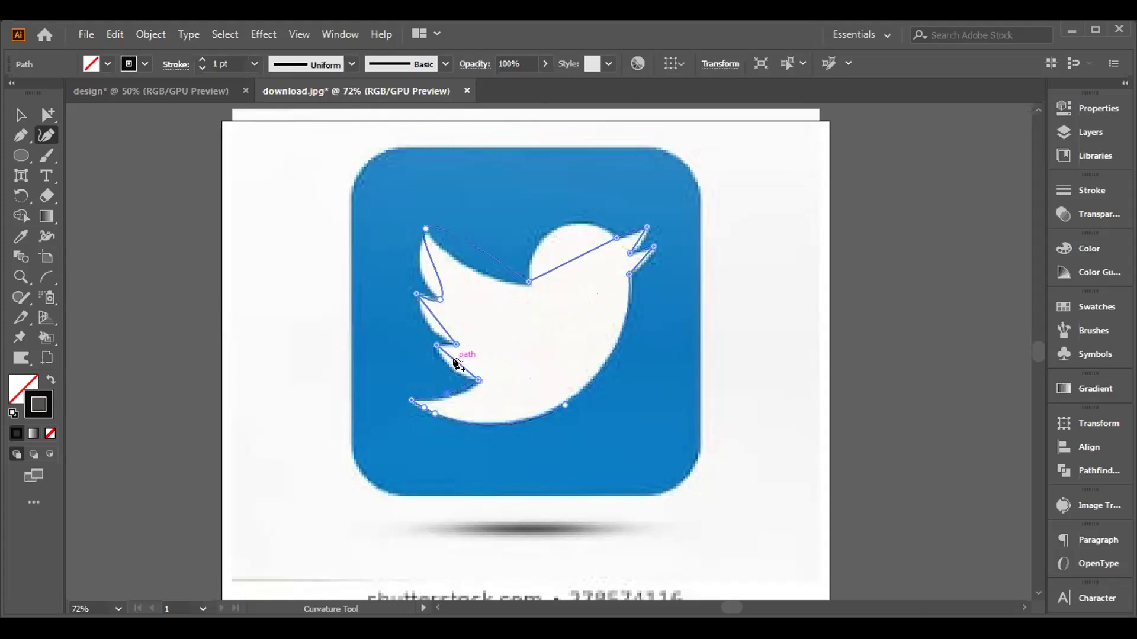
click(450, 367)
click(428, 326)
Step: Curve the path's remaining segments to fit the upper feather, the wing's top edge, the head and the beak
drag(436, 272, 422, 272)
drag(483, 247, 482, 277)
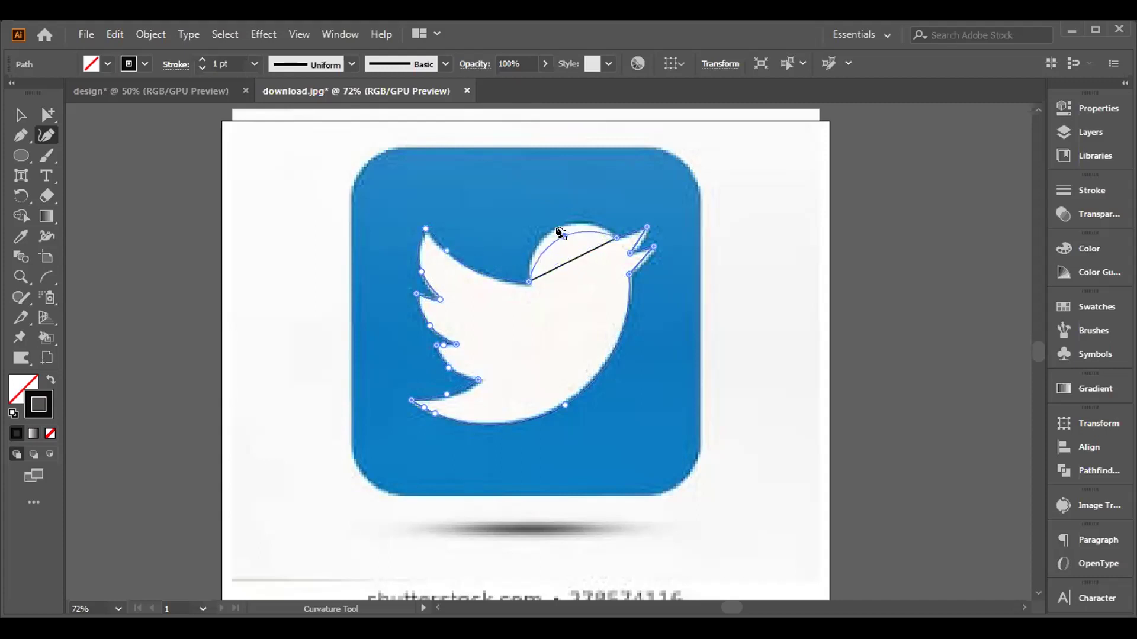
click(559, 228)
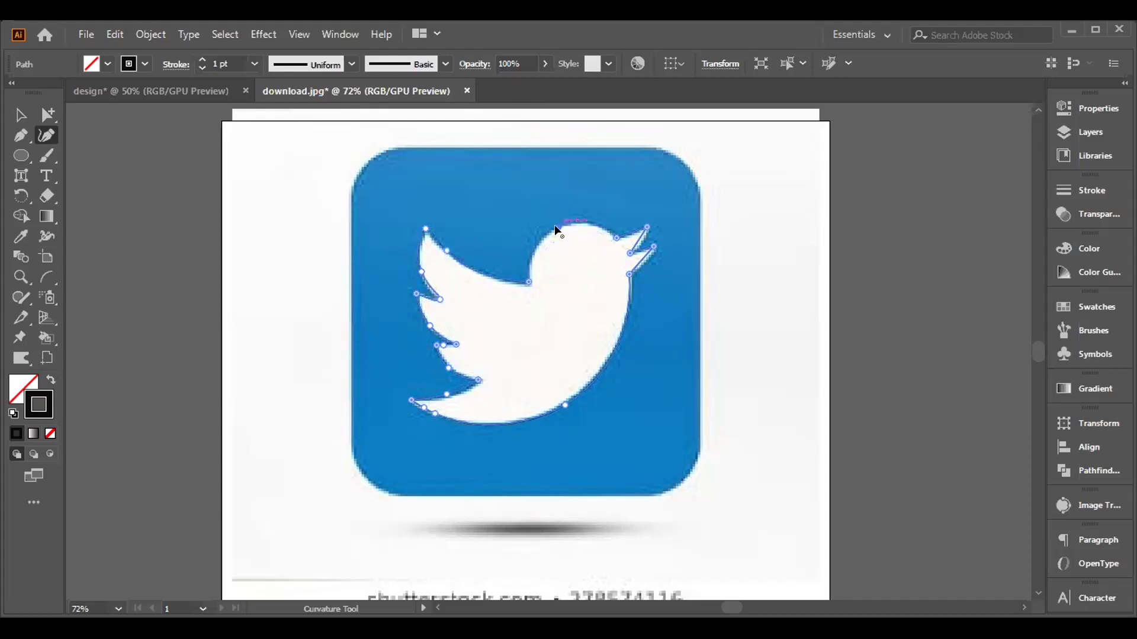
click(640, 241)
Step: Swap the traced bird's fill and stroke, and move the shape off the logo to its right side
click(50, 378)
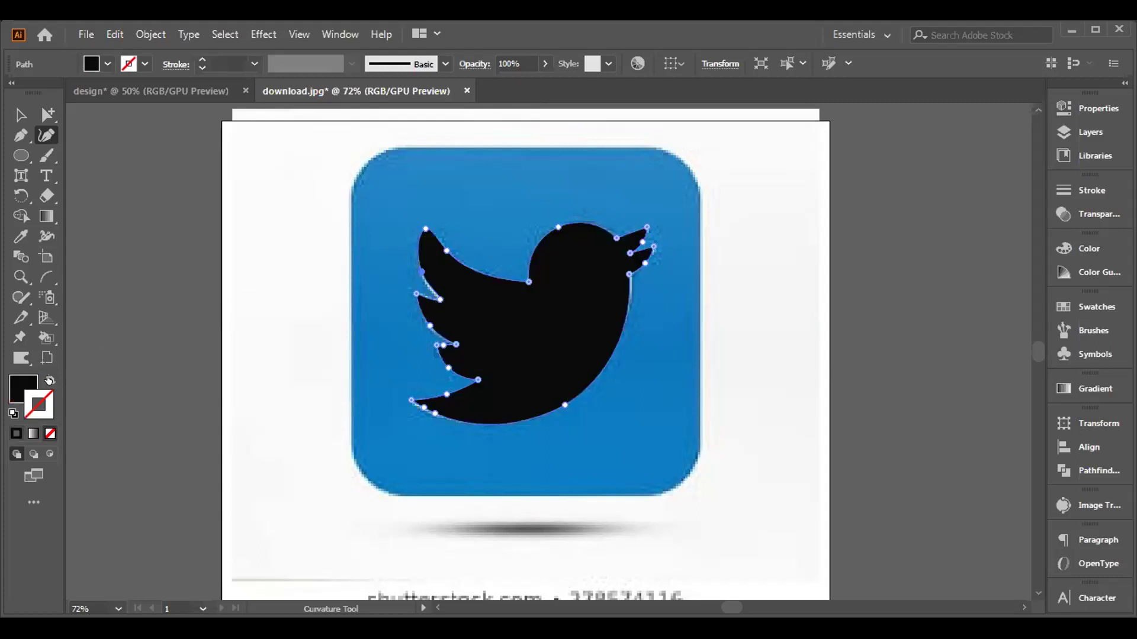
click(18, 115)
drag(516, 350, 855, 336)
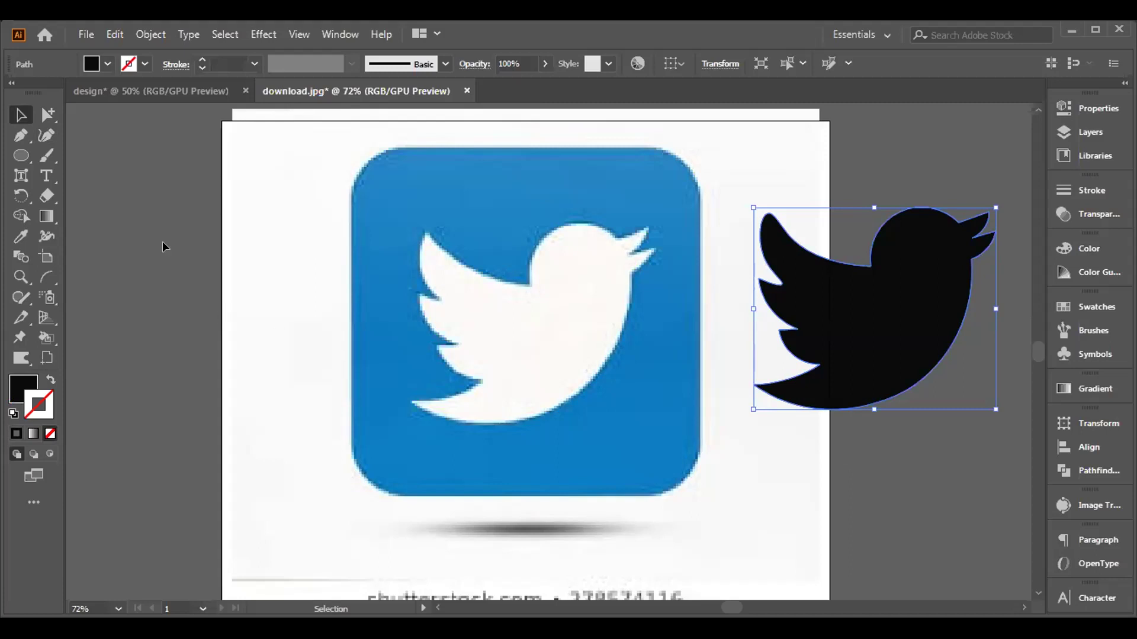
Step: In the design document, draw a rectangle covering the entire second artboard
click(167, 90)
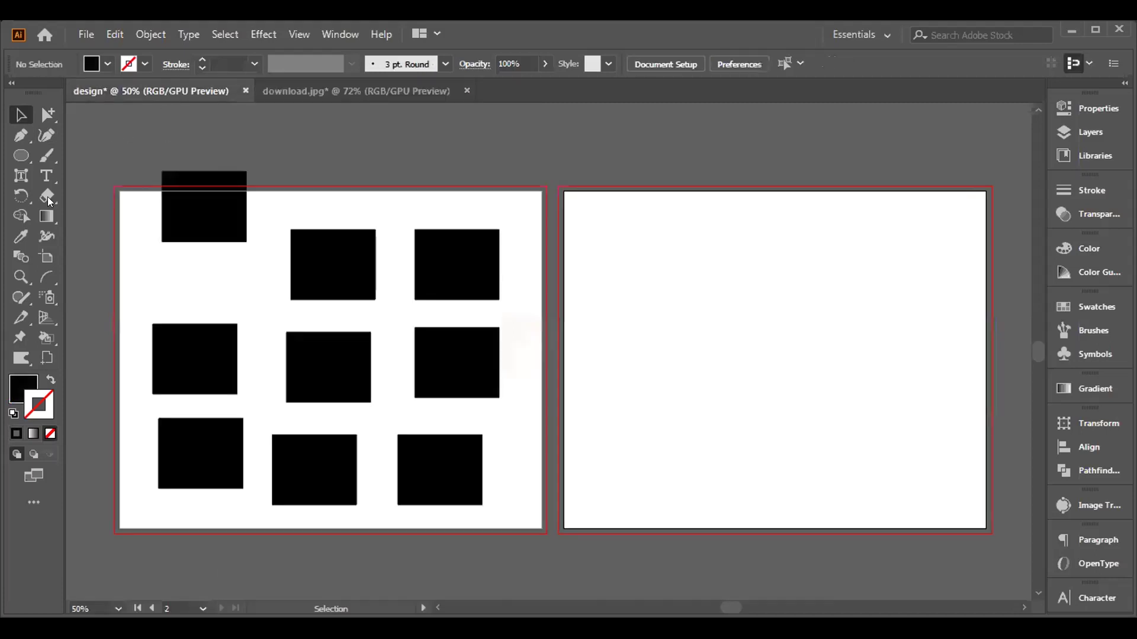
click(20, 156)
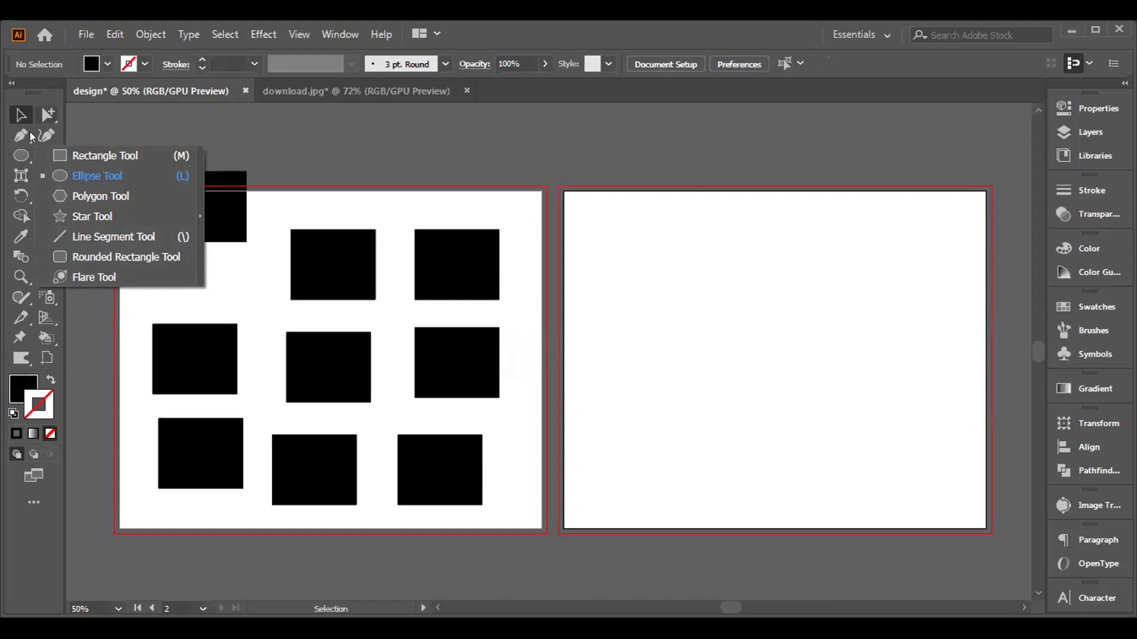
click(62, 156)
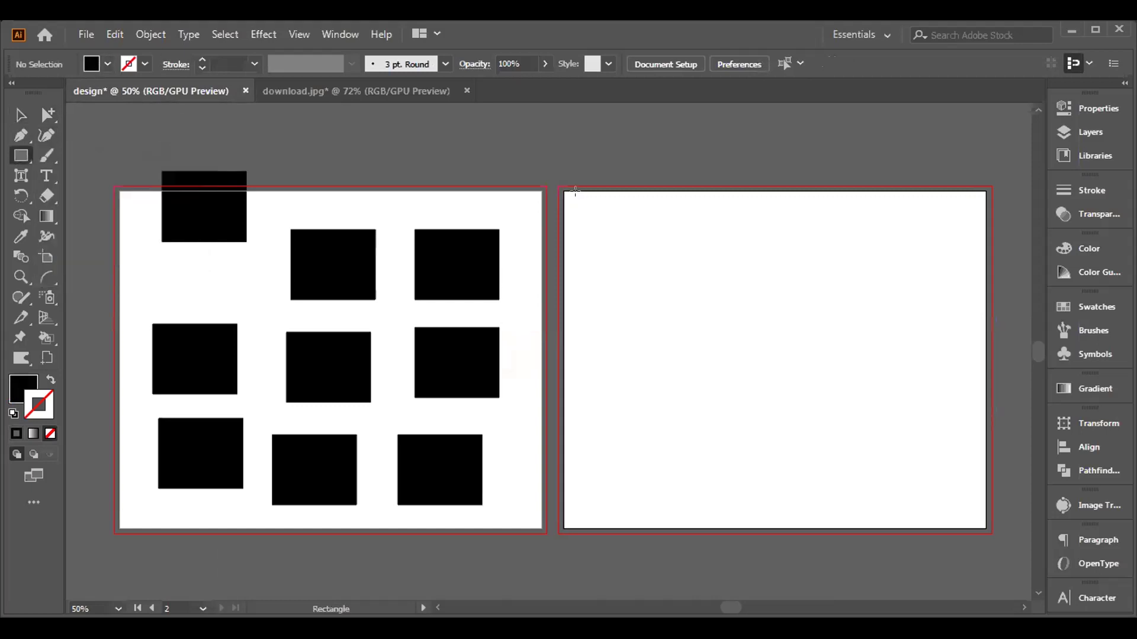
drag(564, 191, 986, 529)
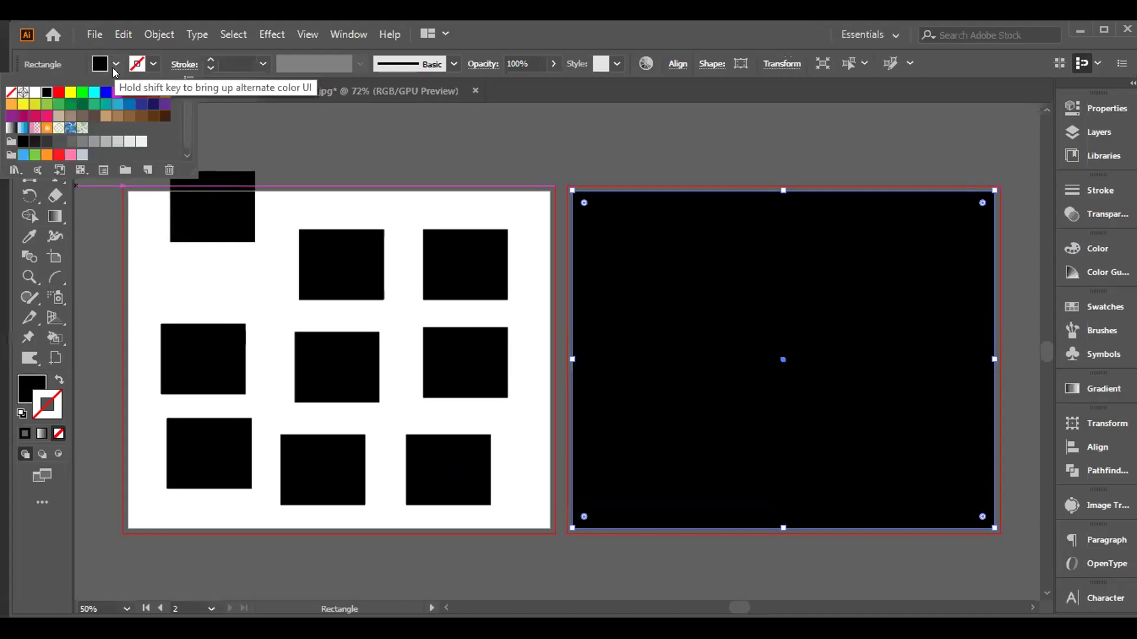
Step: Fill the artboard-sized rectangle with the darkest brown swatch
click(150, 117)
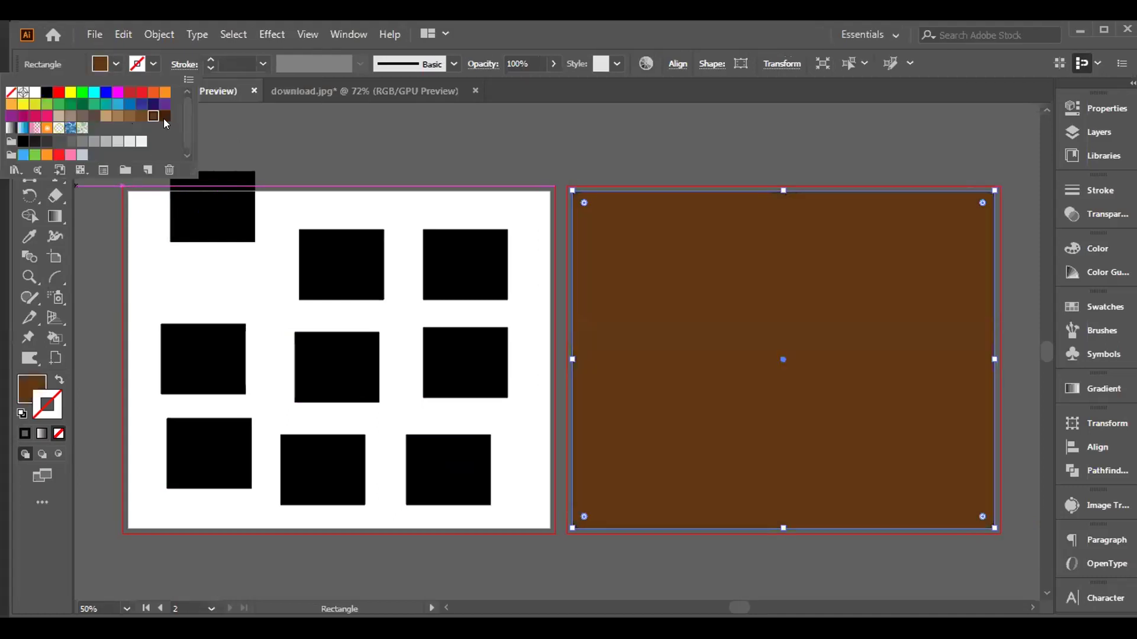
click(164, 117)
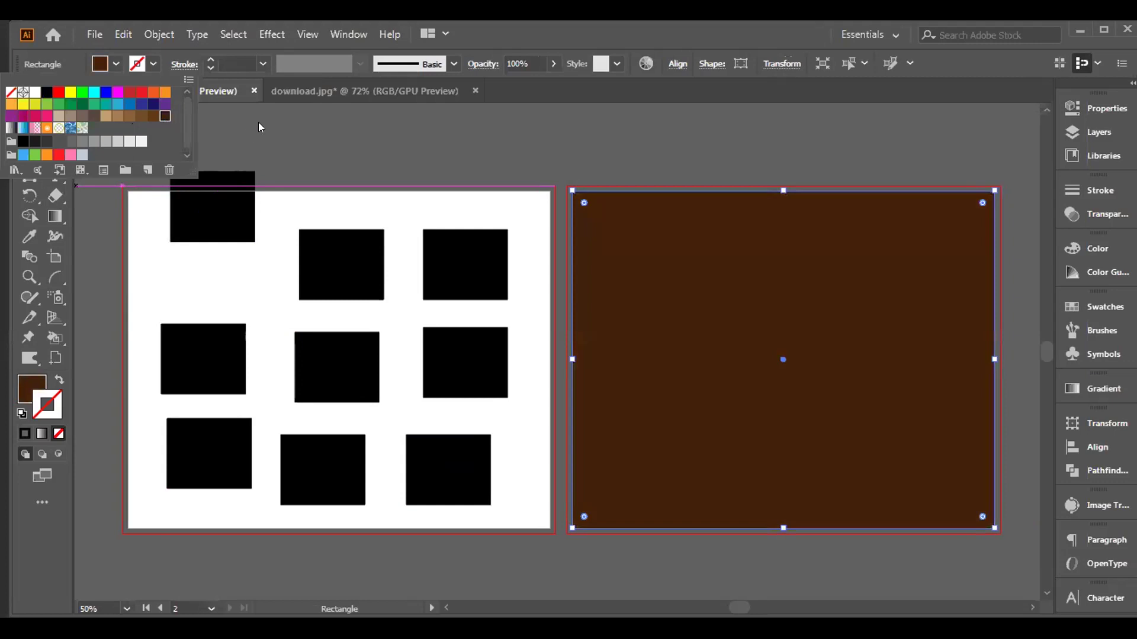
key(Escape)
Step: Add a lens flare on the brown rectangle with the Flare Tool, with its ring direction set to about 355°, and deselect it
drag(19, 156, 85, 270)
drag(718, 330, 722, 330)
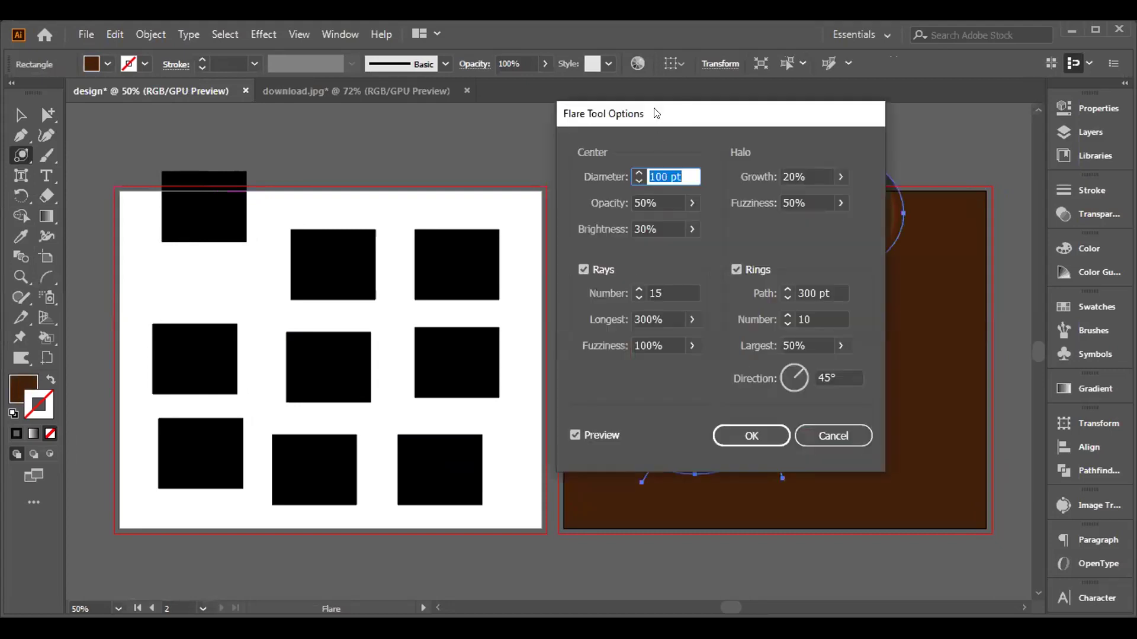
drag(656, 113, 327, 113)
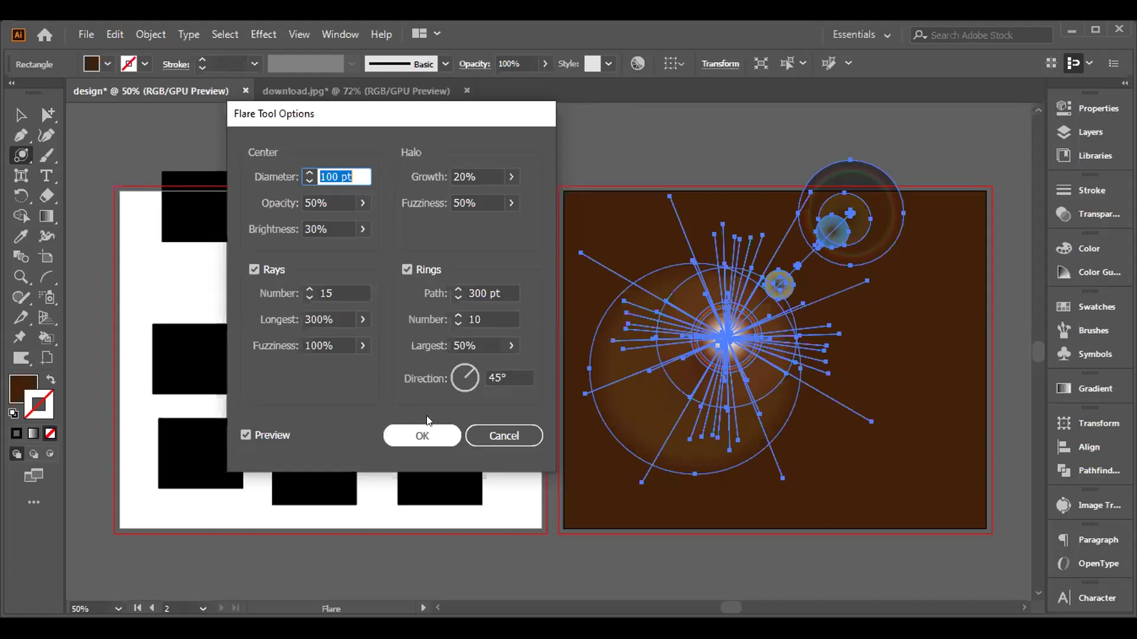
drag(451, 380, 477, 380)
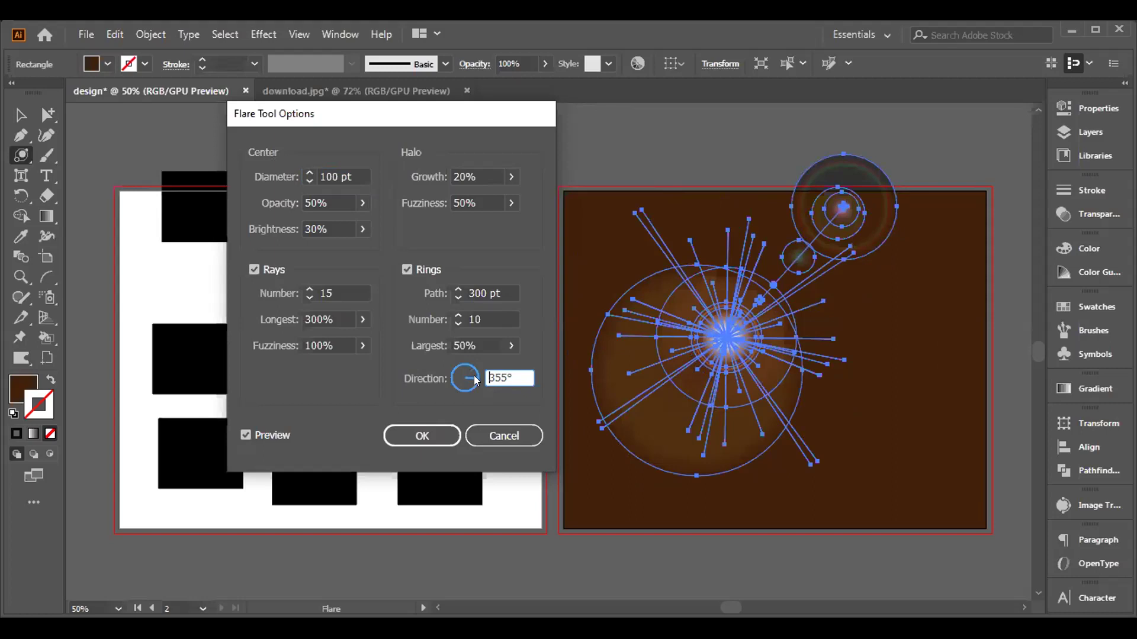
click(434, 439)
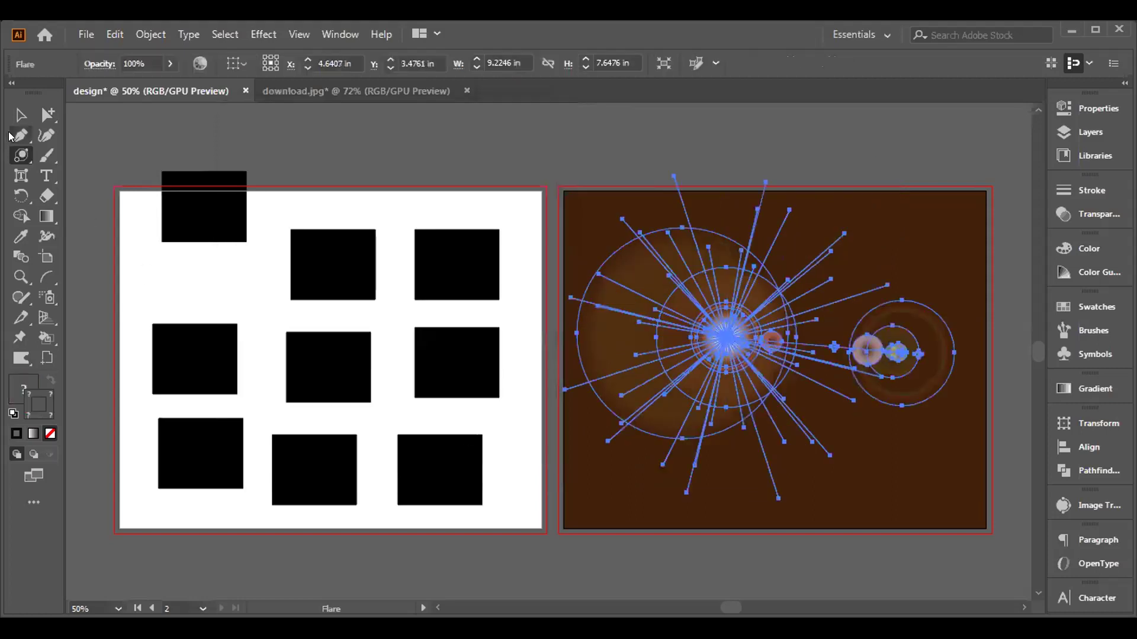
click(20, 115)
click(432, 185)
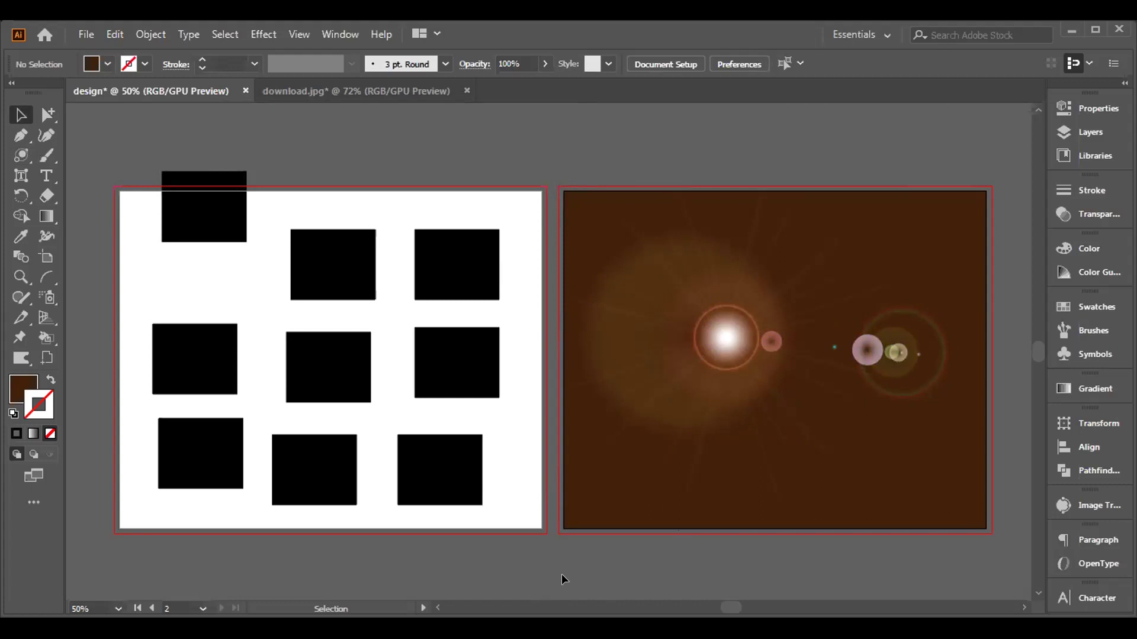
Step: Try black, crimson, green, blue and purple swatches as the fill of the background rectangle behind the flare
click(819, 478)
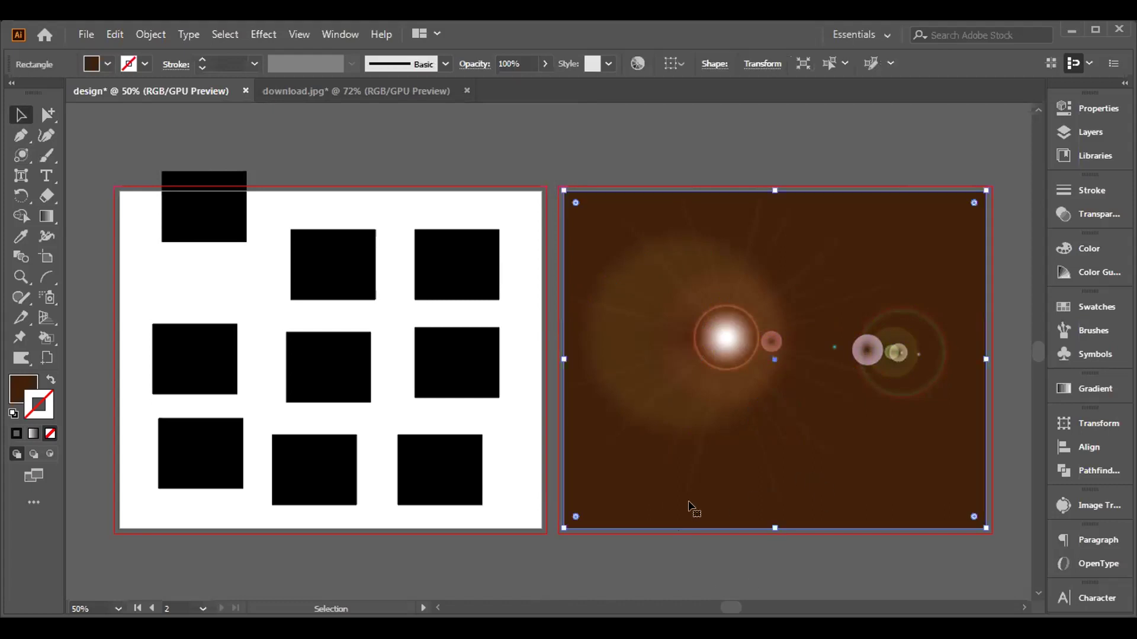
click(101, 66)
click(14, 141)
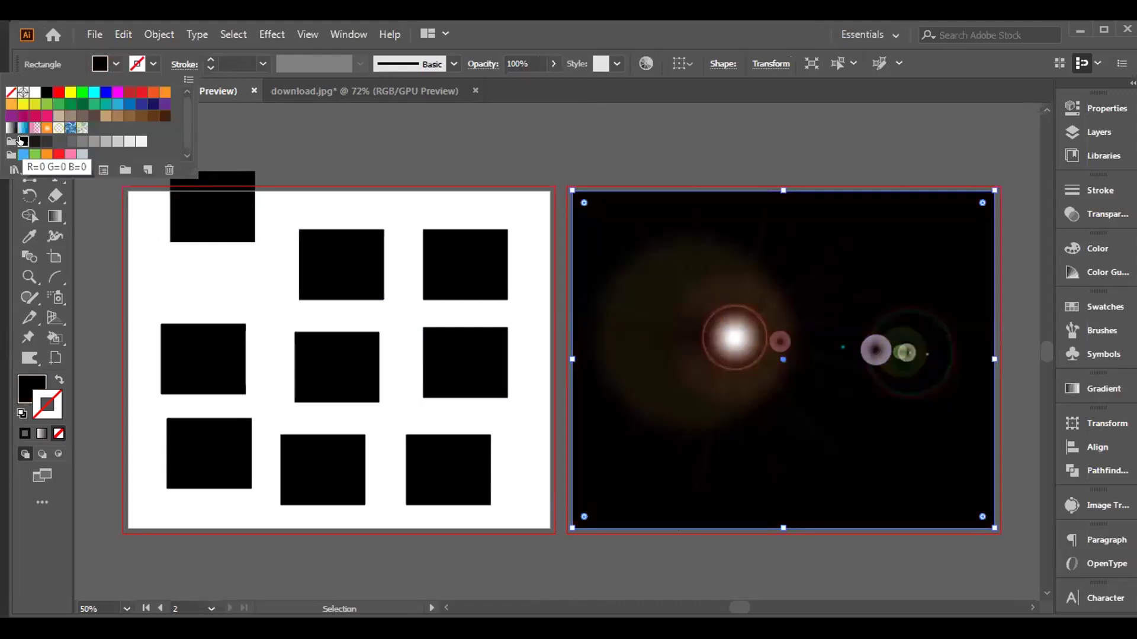
click(35, 116)
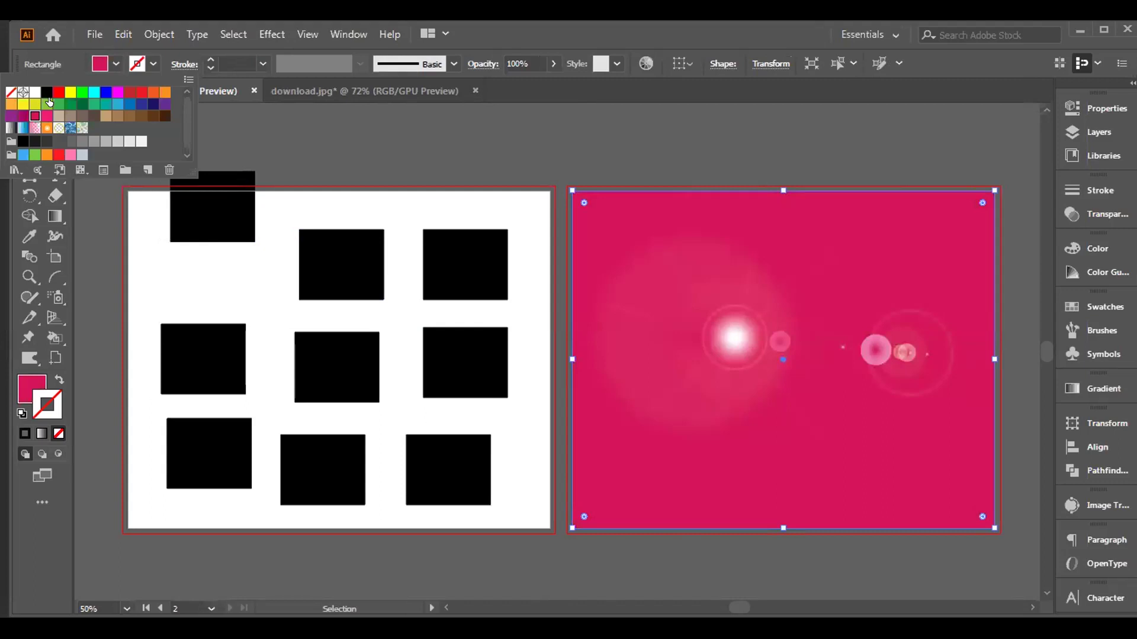
click(59, 104)
click(68, 105)
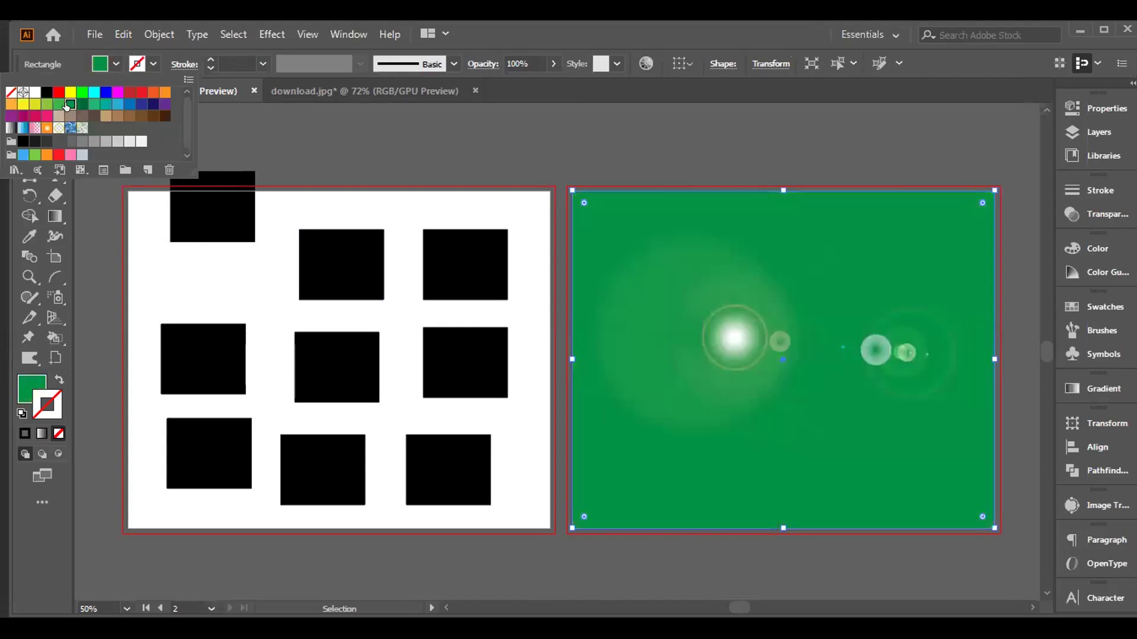
click(81, 104)
click(94, 105)
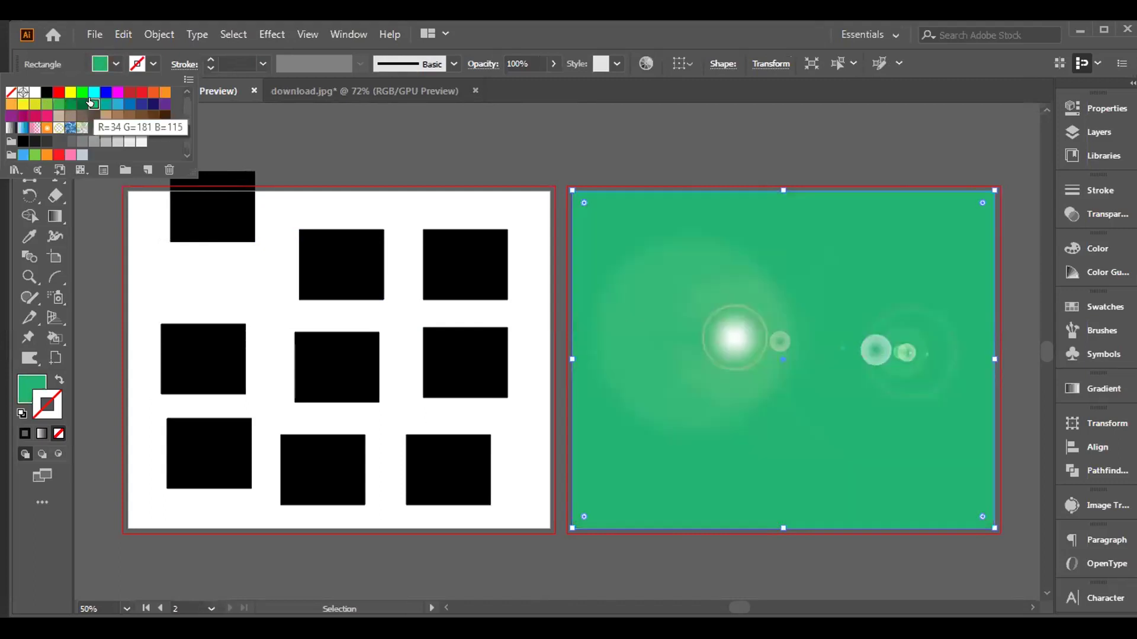
click(106, 105)
click(119, 106)
click(130, 105)
click(142, 105)
click(149, 105)
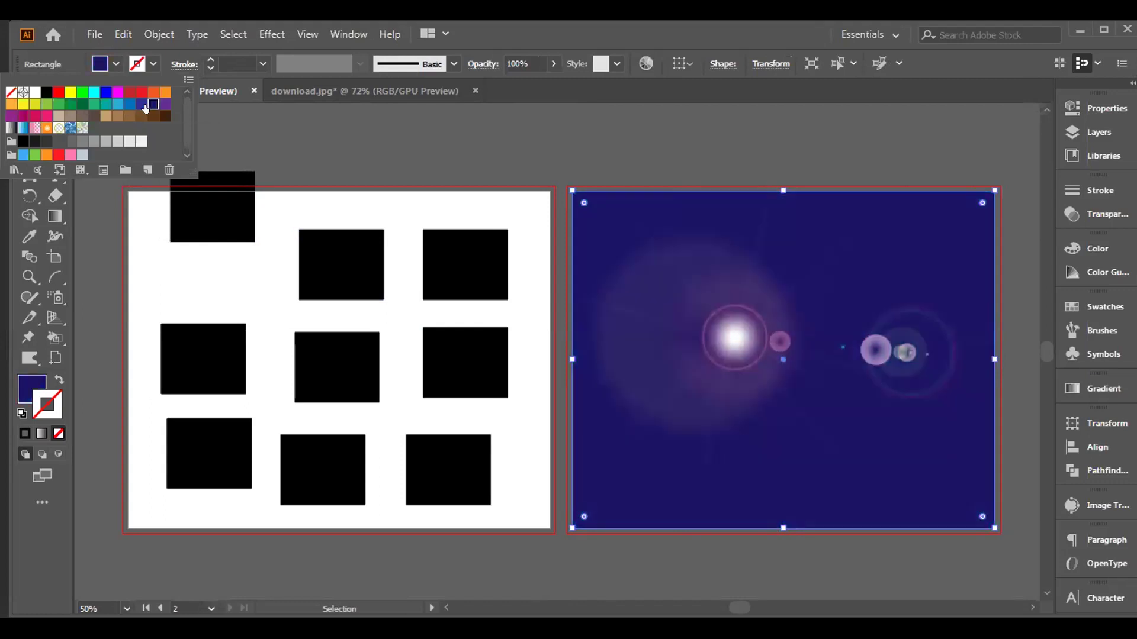
click(165, 105)
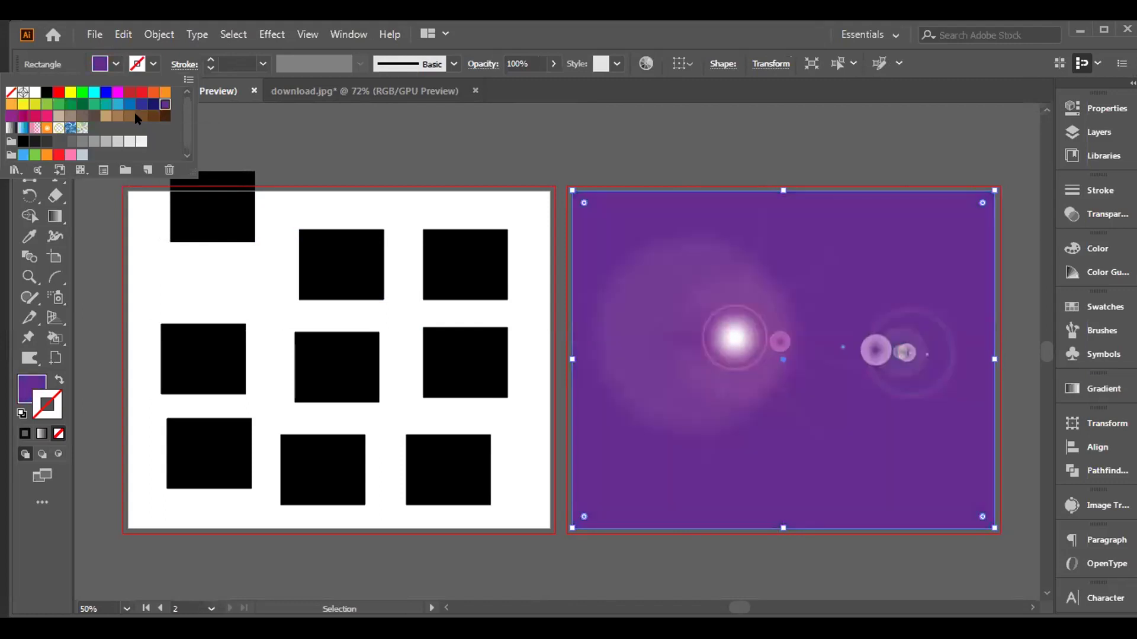
Step: Fill the background rectangle with brown R=117 G=76 B=36, and delete it together with the flare
click(136, 116)
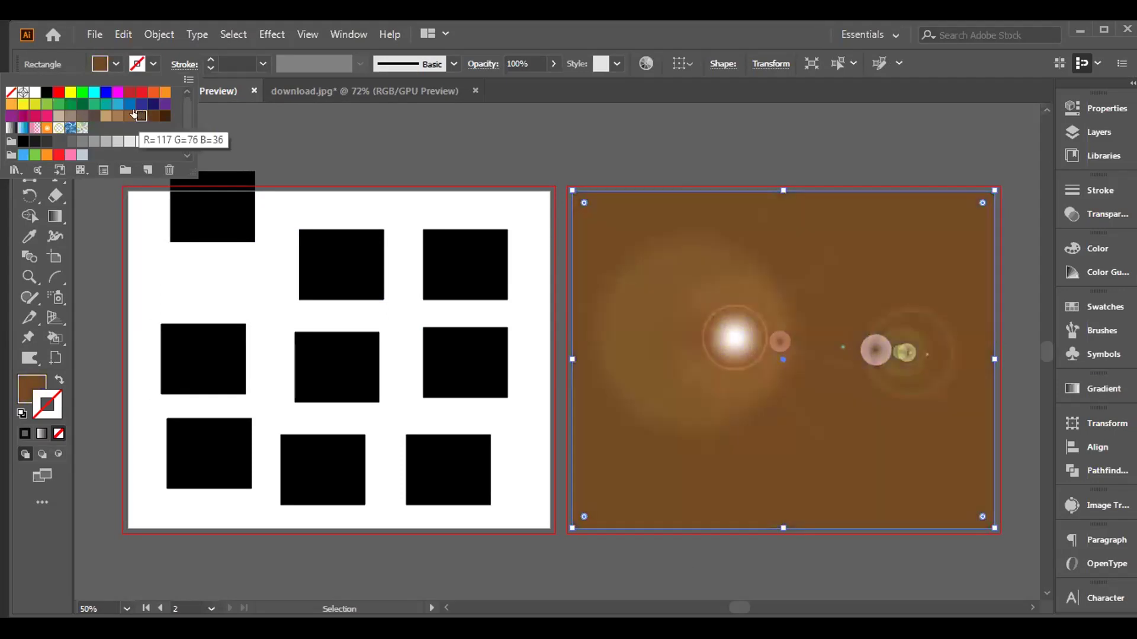
click(313, 139)
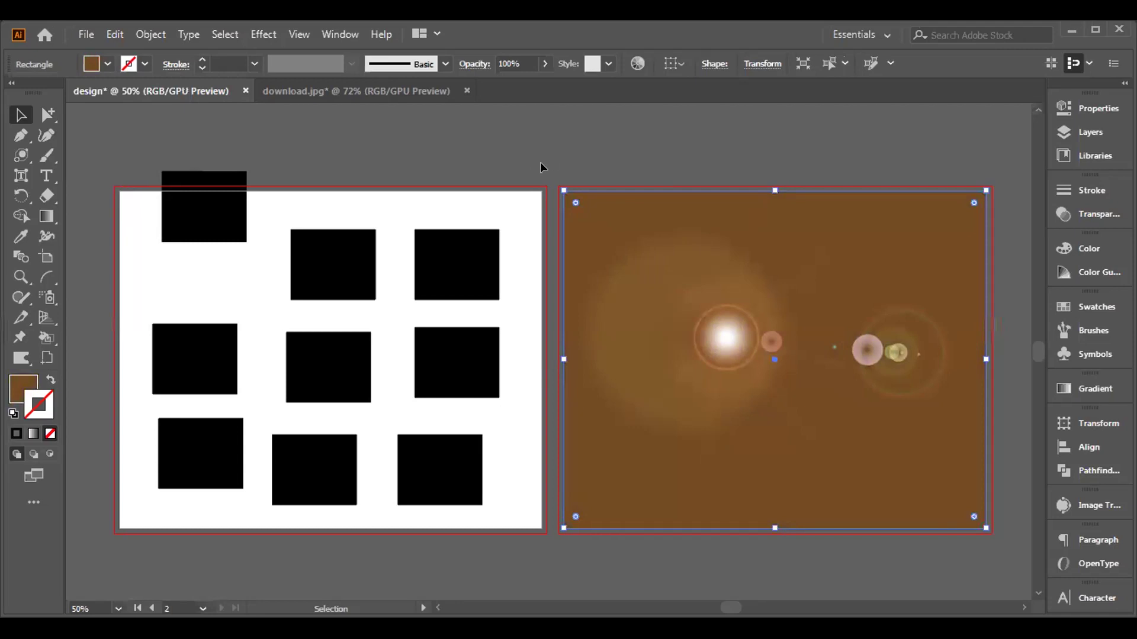
shift+click(951, 489)
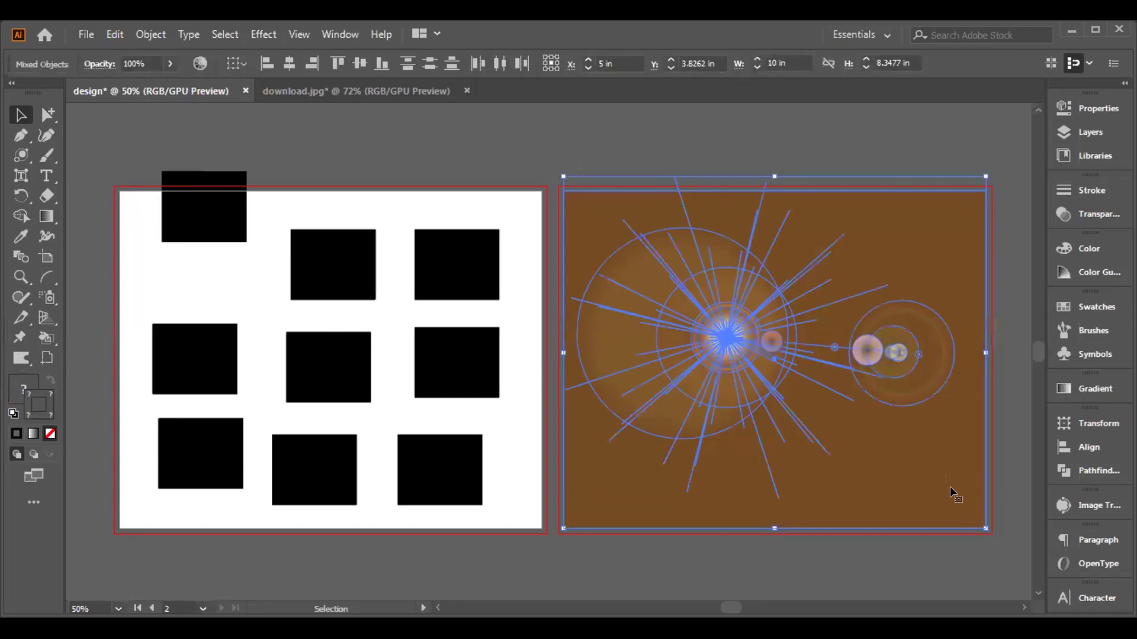
key(ctrl+shift+a)
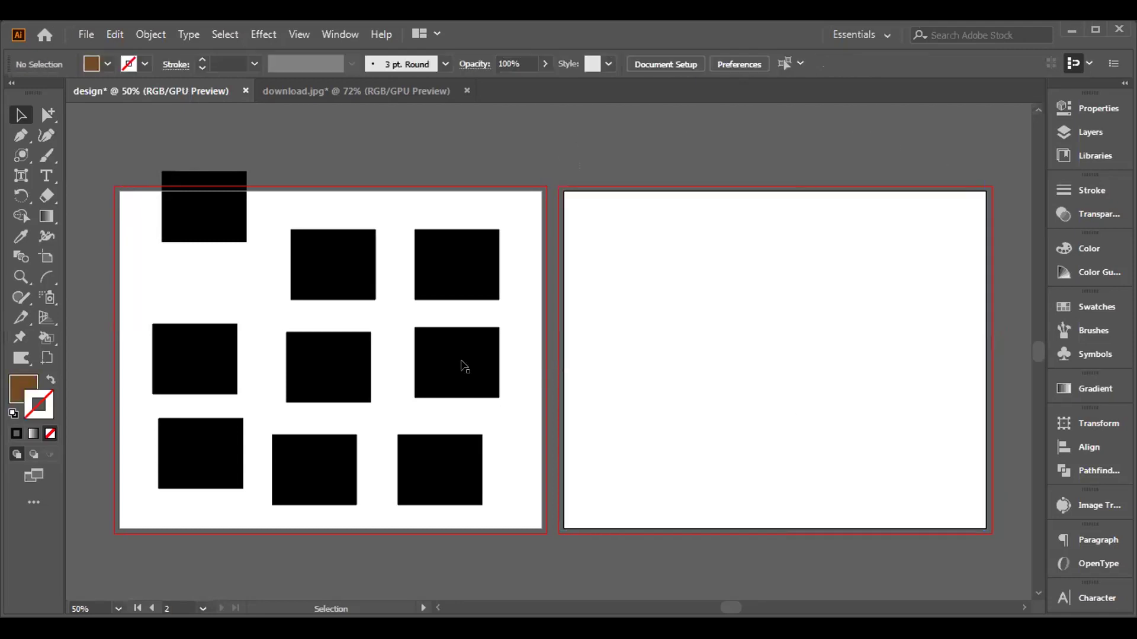
Step: Paint a wavy stroke across the upper part of the second artboard with the Paintbrush Tool
click(46, 155)
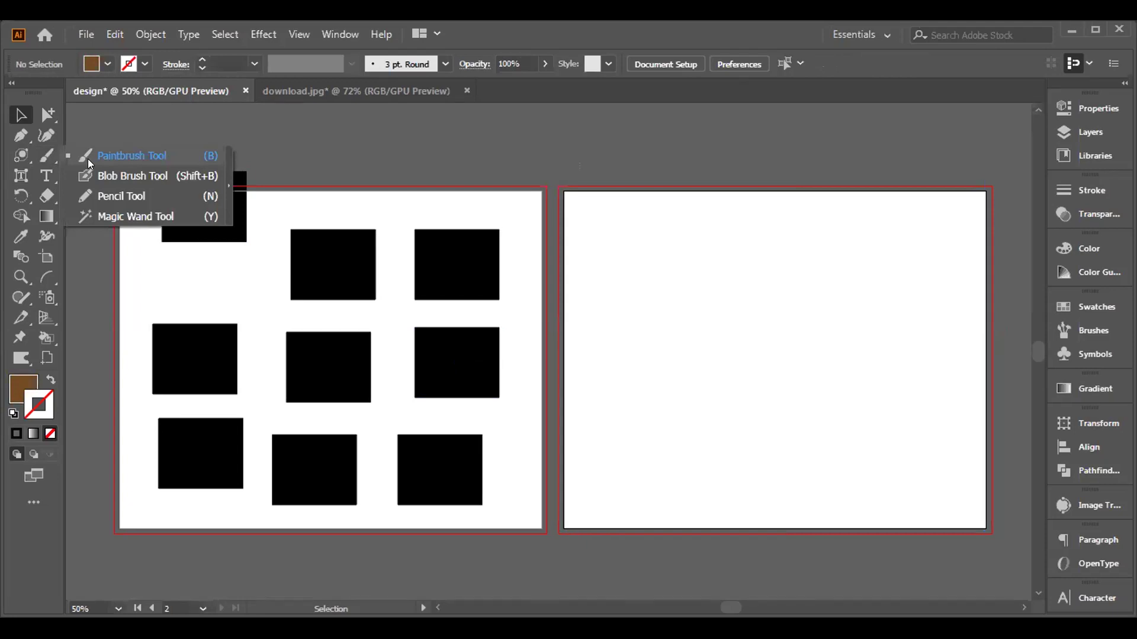
click(129, 152)
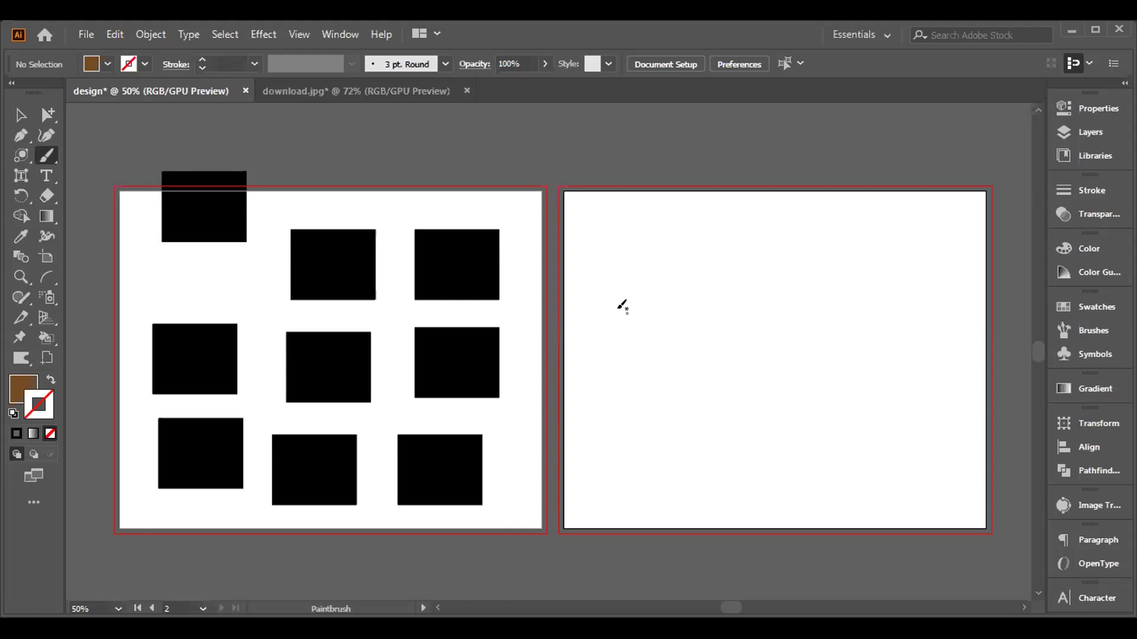
mouse_move(607, 318)
mouse_down()
mouse_move(623, 275)
mouse_move(685, 292)
mouse_move(783, 274)
mouse_up()
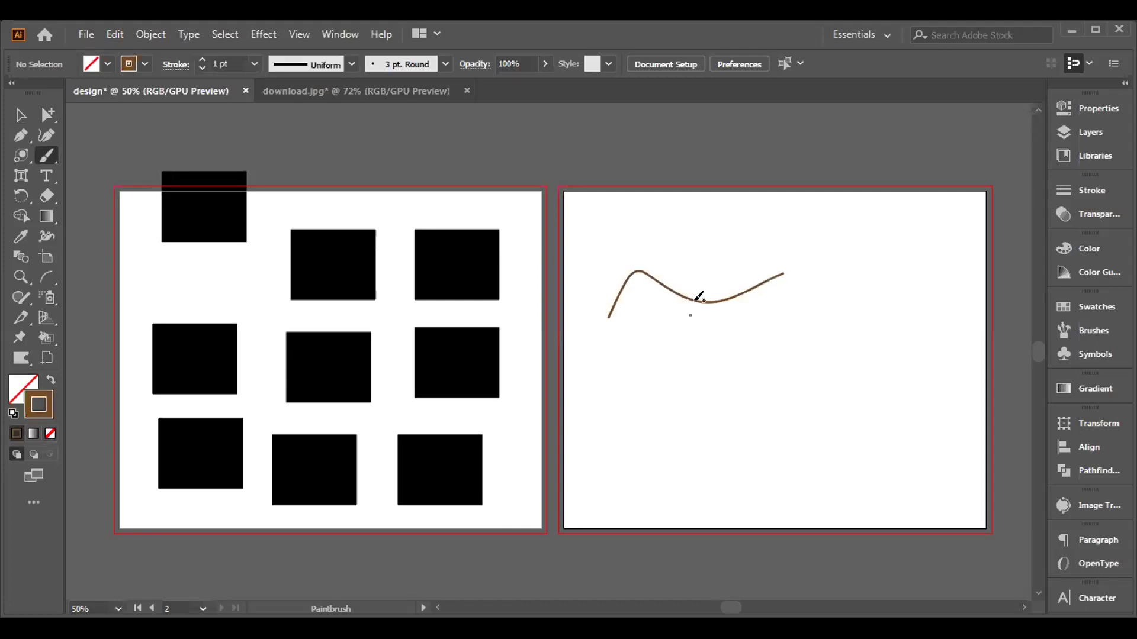
click(39, 400)
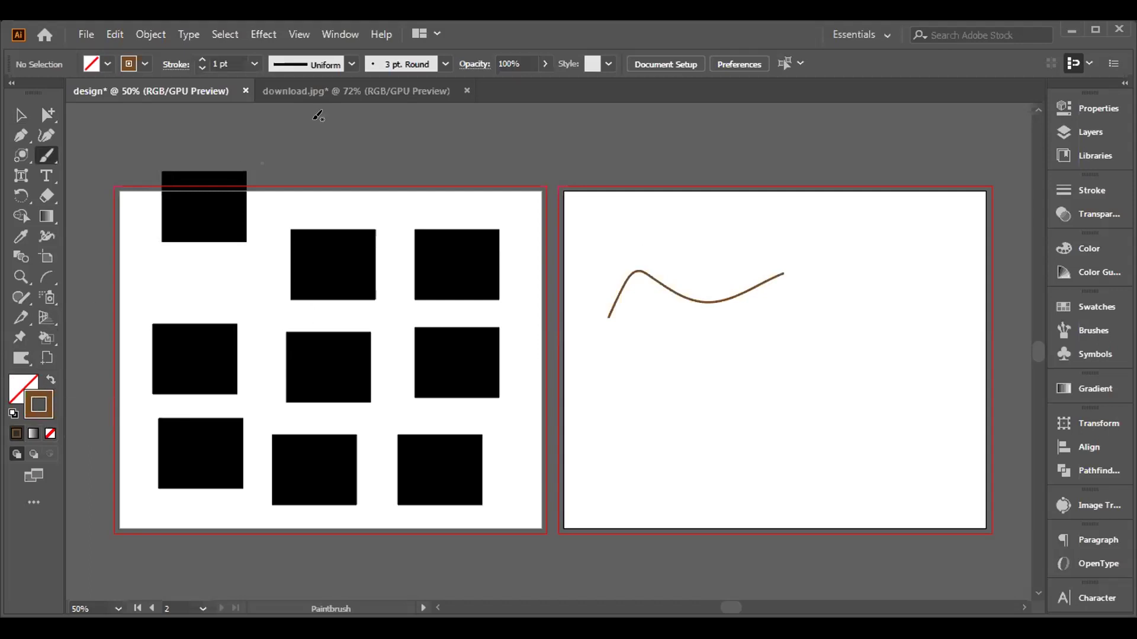
Step: Choose the elliptical variable width profile and paint a second wavy stroke below the first
click(351, 64)
click(316, 109)
drag(617, 381, 854, 350)
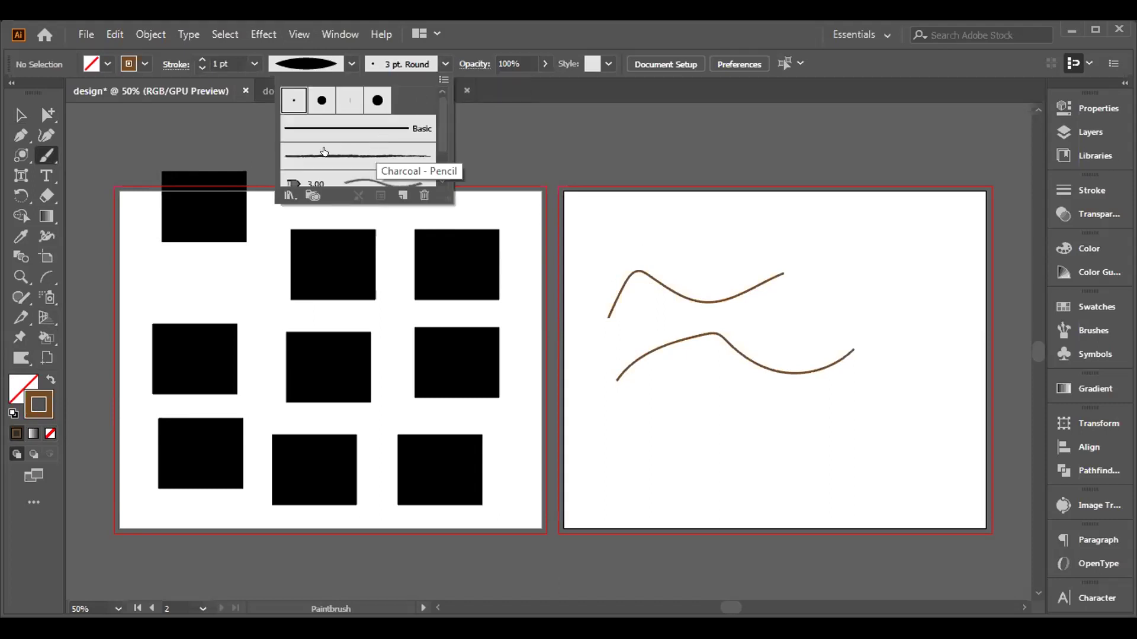
Step: Set the Paintbrush Tool's brush definition to Charcoal - Pencil
click(349, 154)
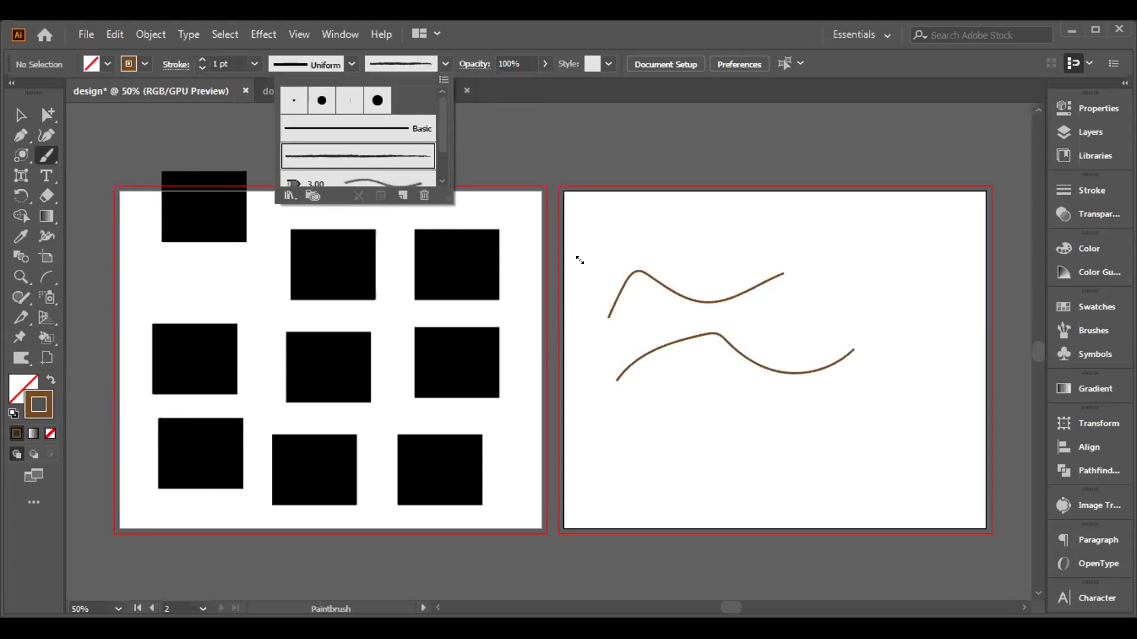
click(580, 259)
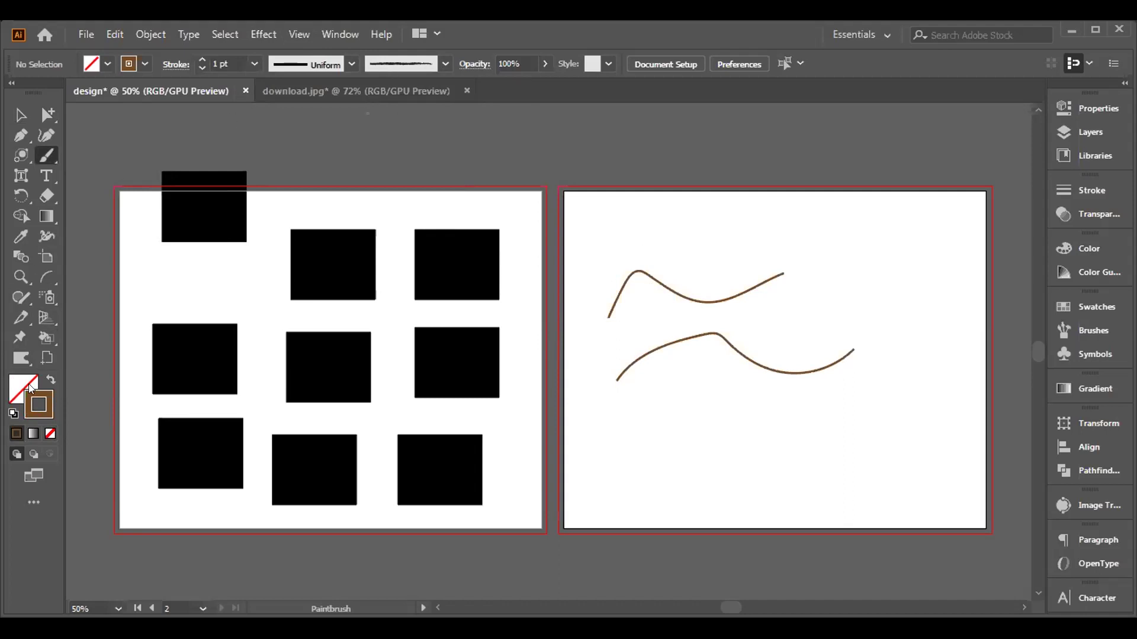
Step: Paint a wavy Charcoal - Pencil stroke above the existing curves and a thick wavy Blob Brush stroke below them
mouse_move(584, 279)
mouse_down()
mouse_move(698, 220)
mouse_move(708, 231)
mouse_up()
drag(46, 151, 96, 170)
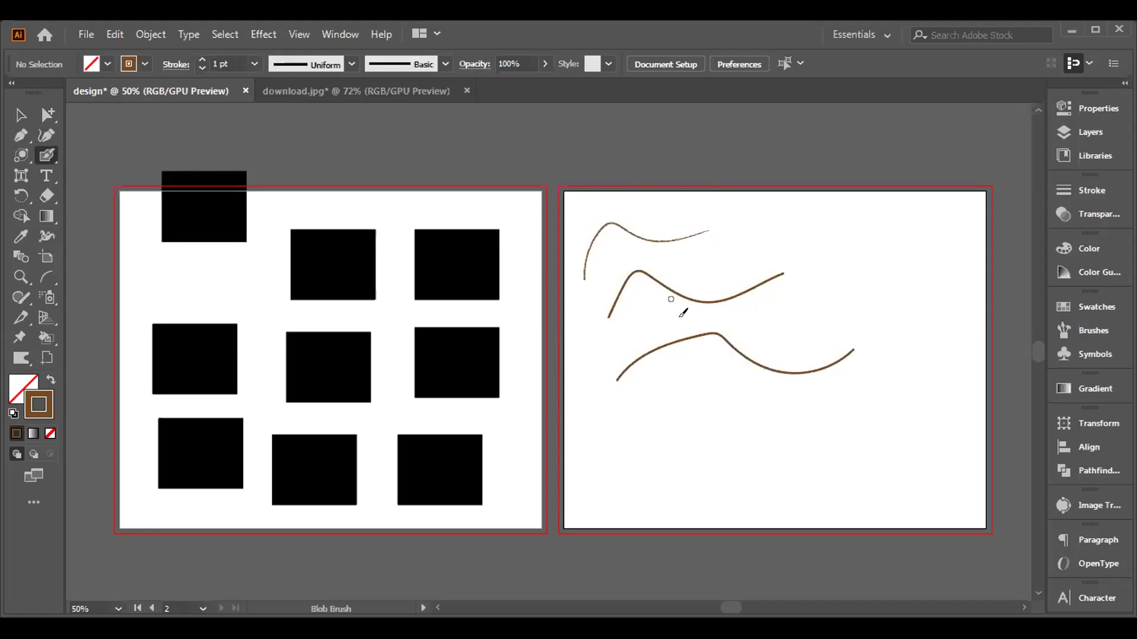
mouse_move(607, 422)
mouse_down()
mouse_move(624, 407)
mouse_move(725, 409)
mouse_up()
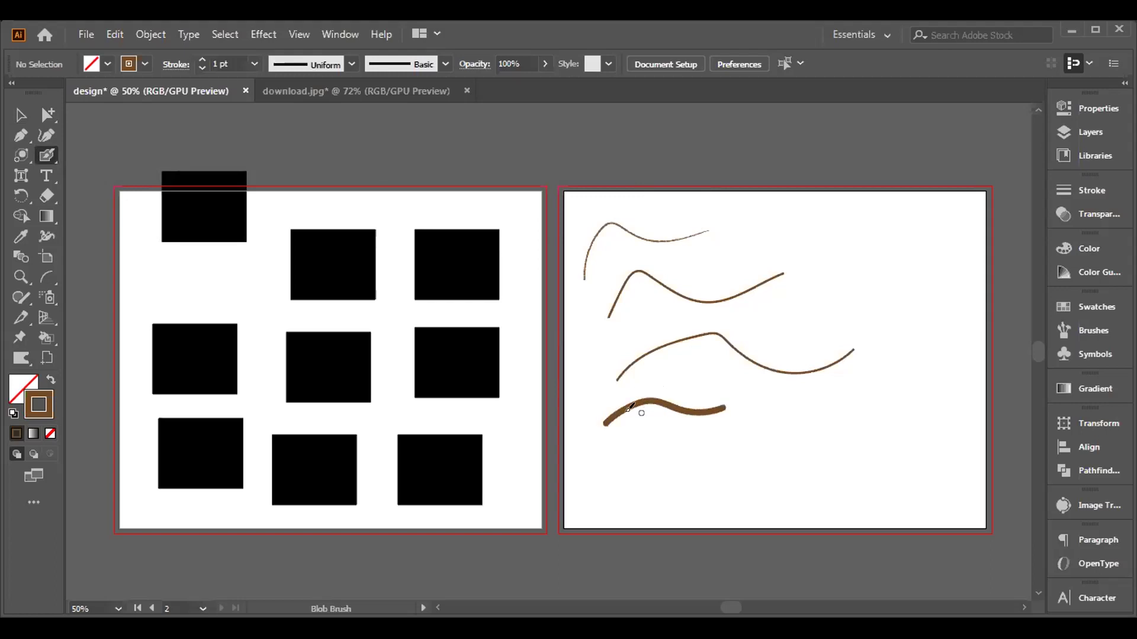
Step: Swap the fill and stroke colours, and paint a second wavy Blob Brush stroke with a small dot at its end
click(50, 378)
drag(606, 470, 739, 446)
click(752, 440)
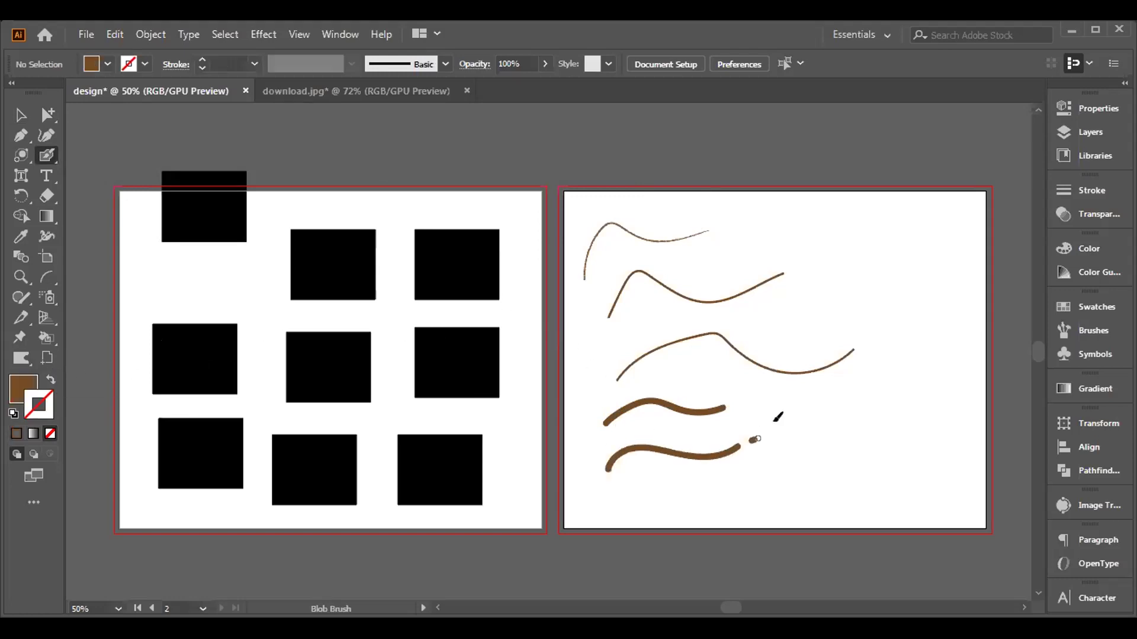
Step: Select all the practice strokes on the second artboard and delete them
key(shift+x)
key(v)
click(623, 418)
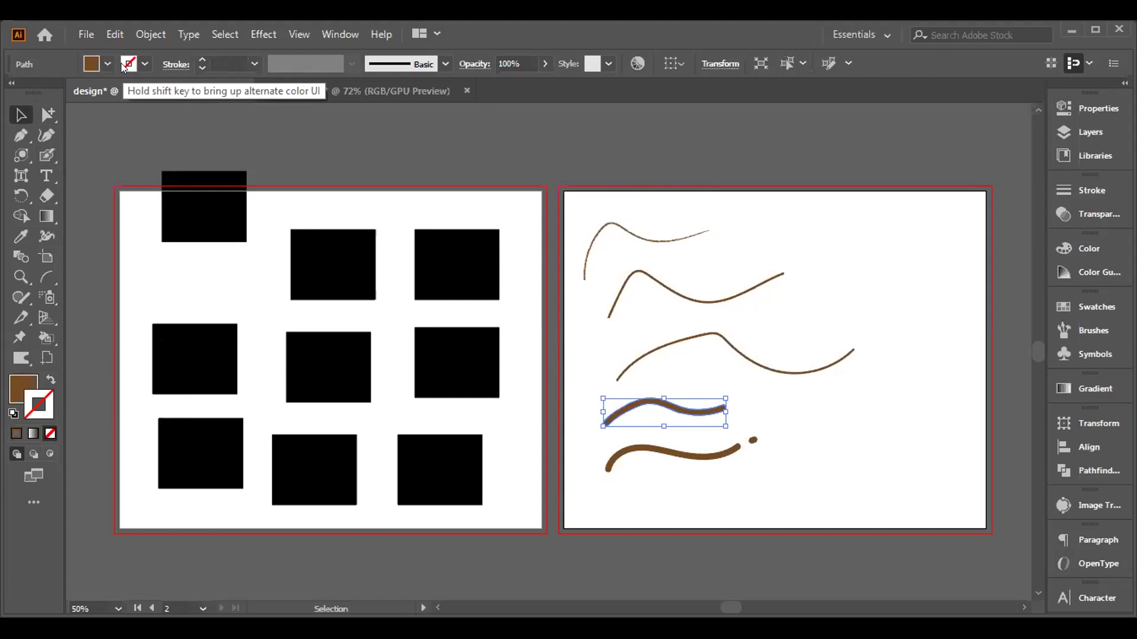
click(662, 343)
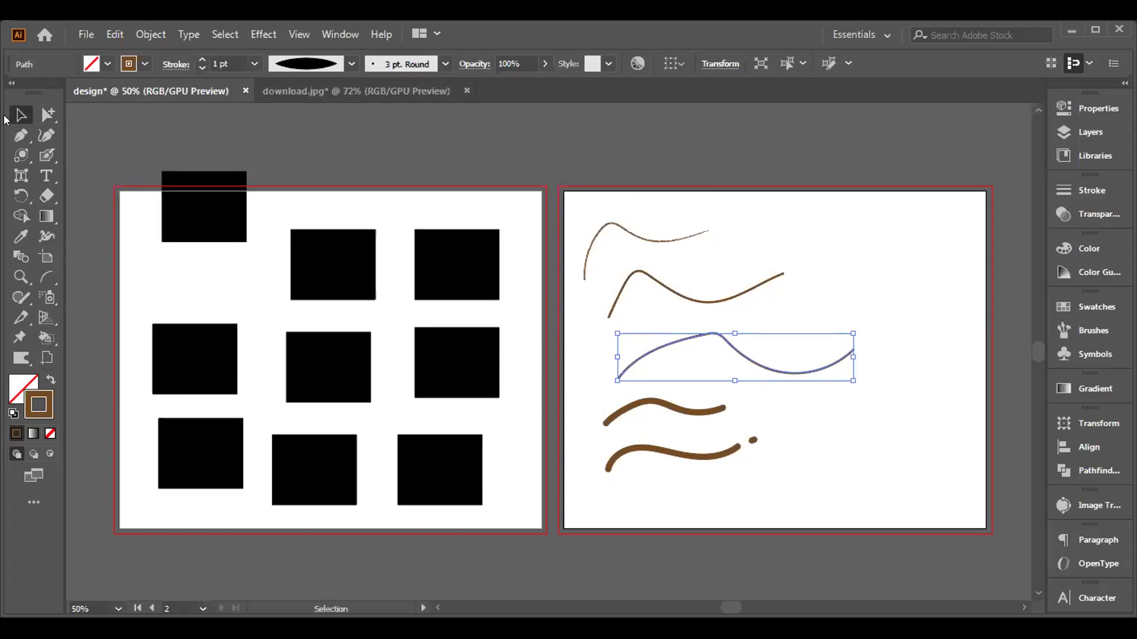
drag(639, 174, 778, 466)
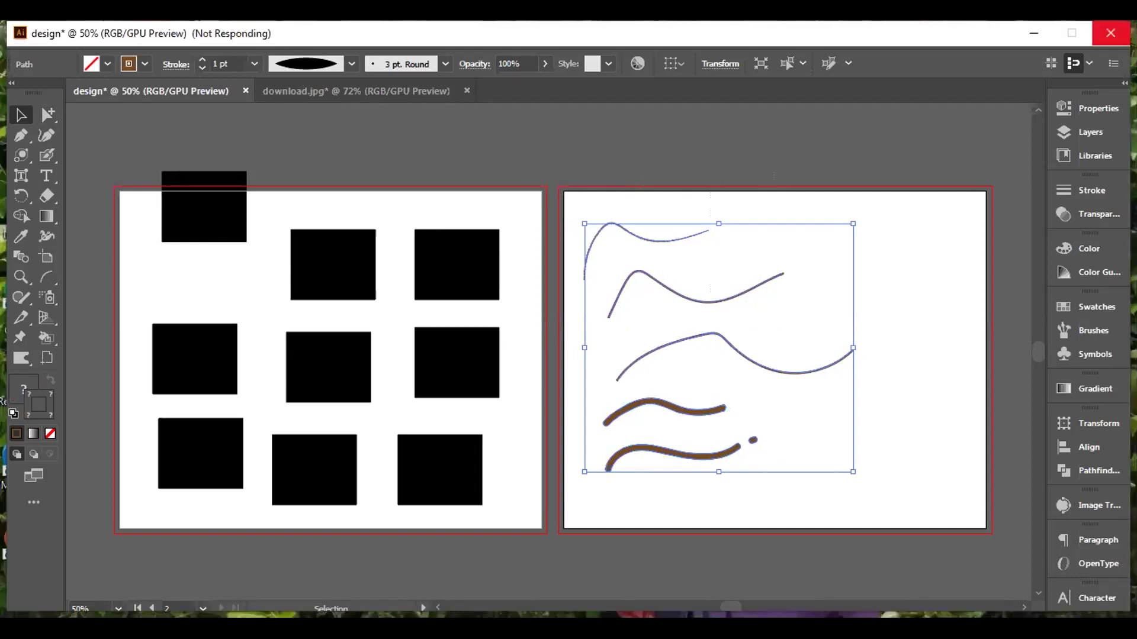
Step: Draw a wavy line across the second artboard and a small arch above it with the Pencil Tool
click(44, 156)
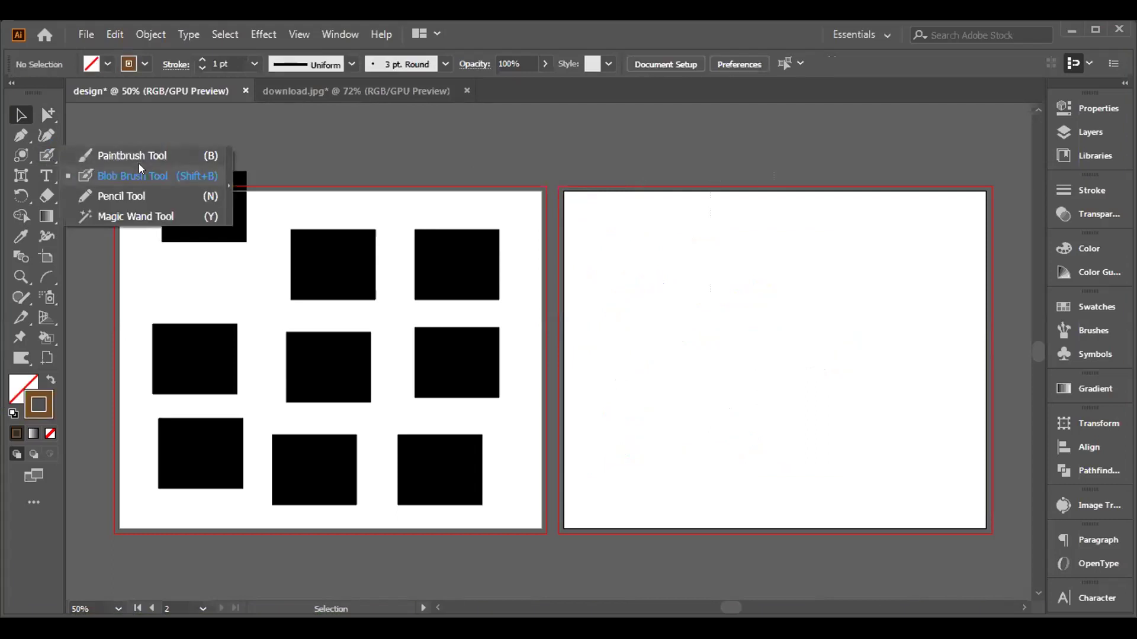
click(140, 195)
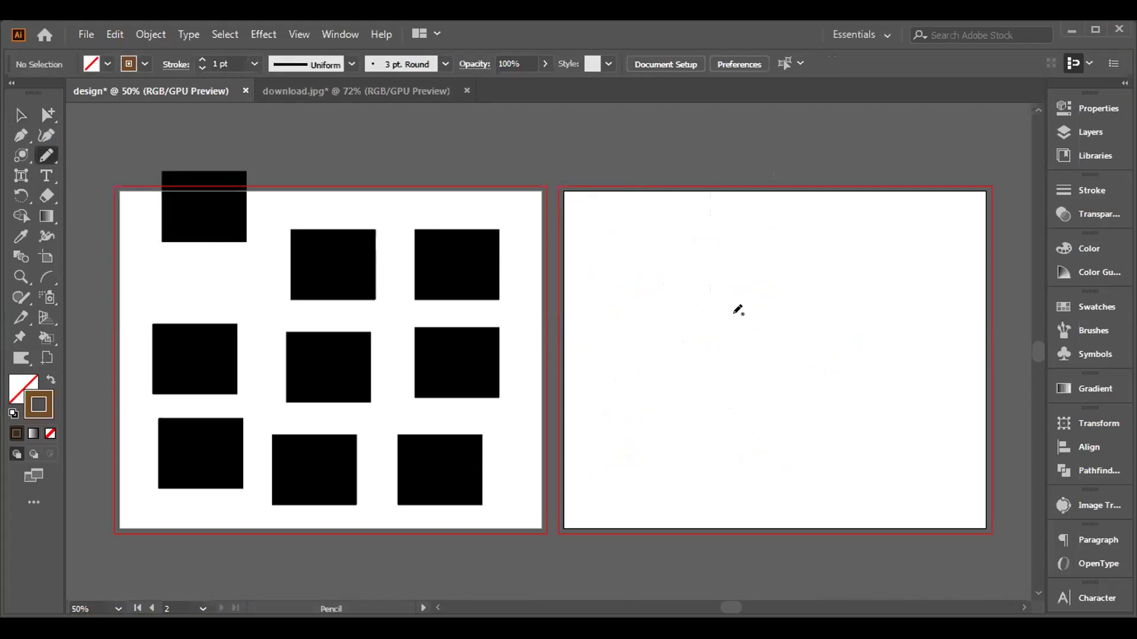
mouse_move(588, 358)
mouse_down()
mouse_move(610, 376)
mouse_move(653, 355)
mouse_move(684, 376)
mouse_move(737, 361)
mouse_move(844, 372)
mouse_up()
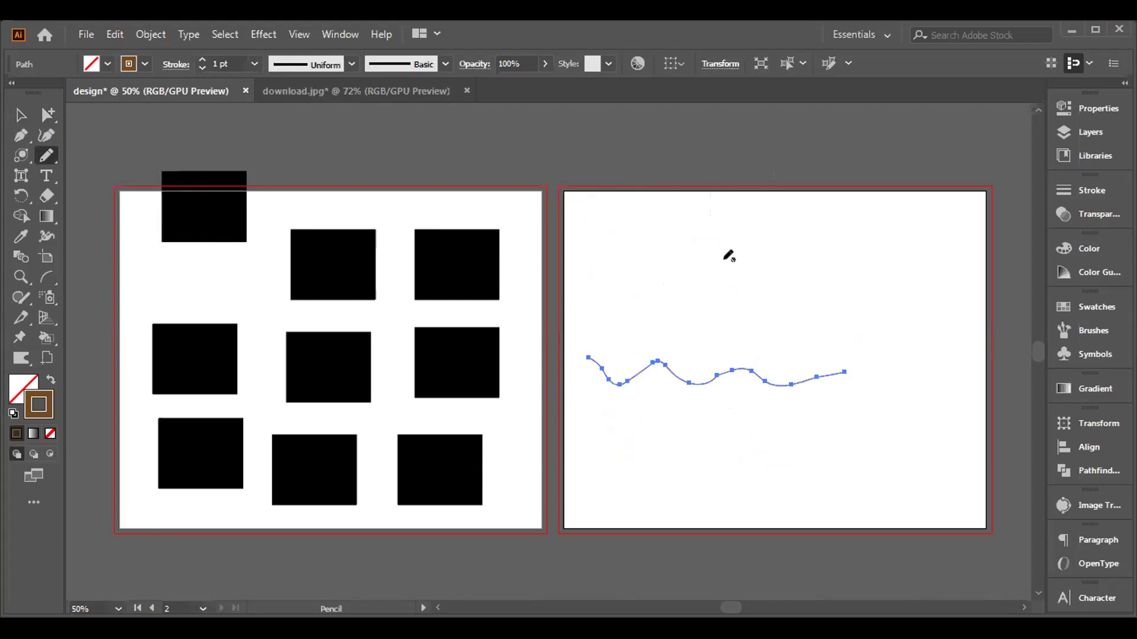
mouse_move(714, 306)
mouse_down()
mouse_move(726, 265)
mouse_move(748, 307)
mouse_up()
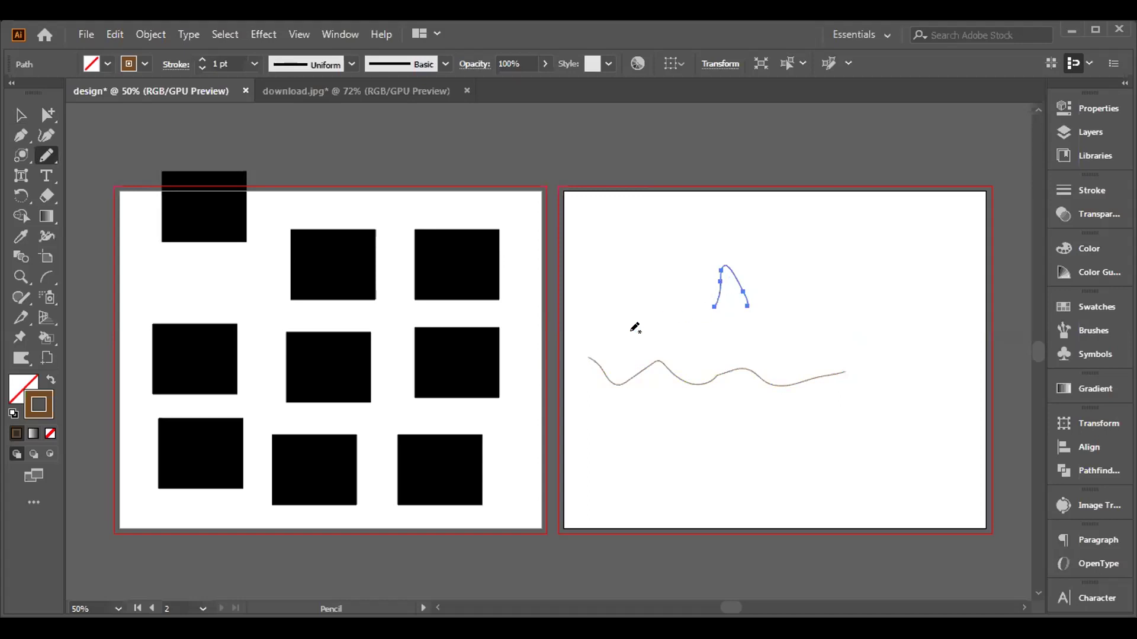
Step: Delete the pencil arch and the wavy pencil line from the second artboard
key(v)
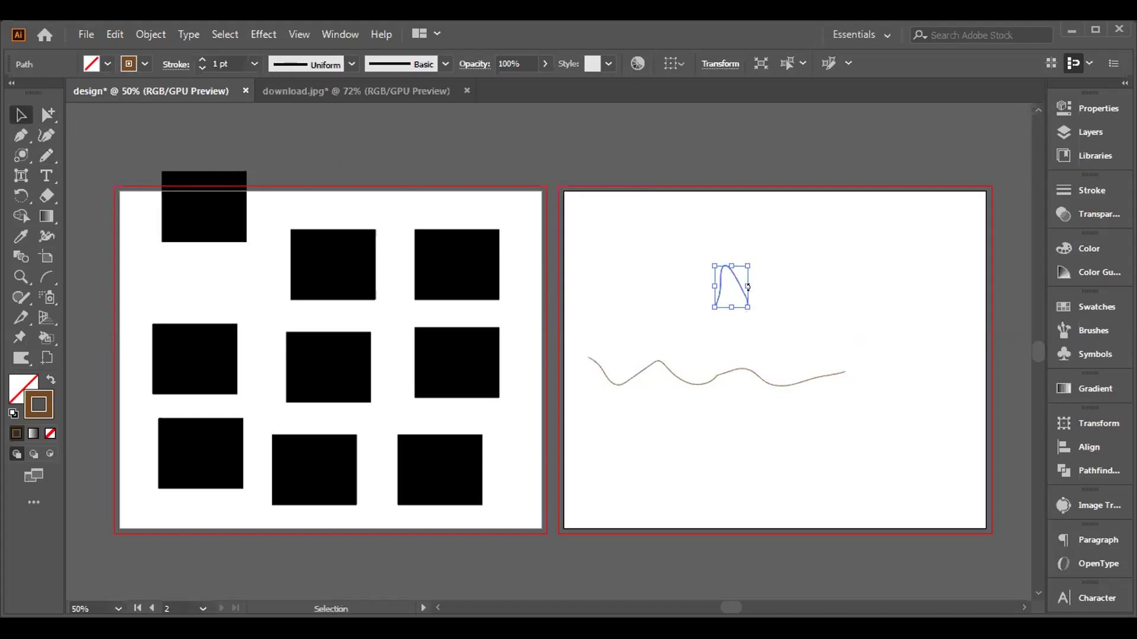
key(Delete)
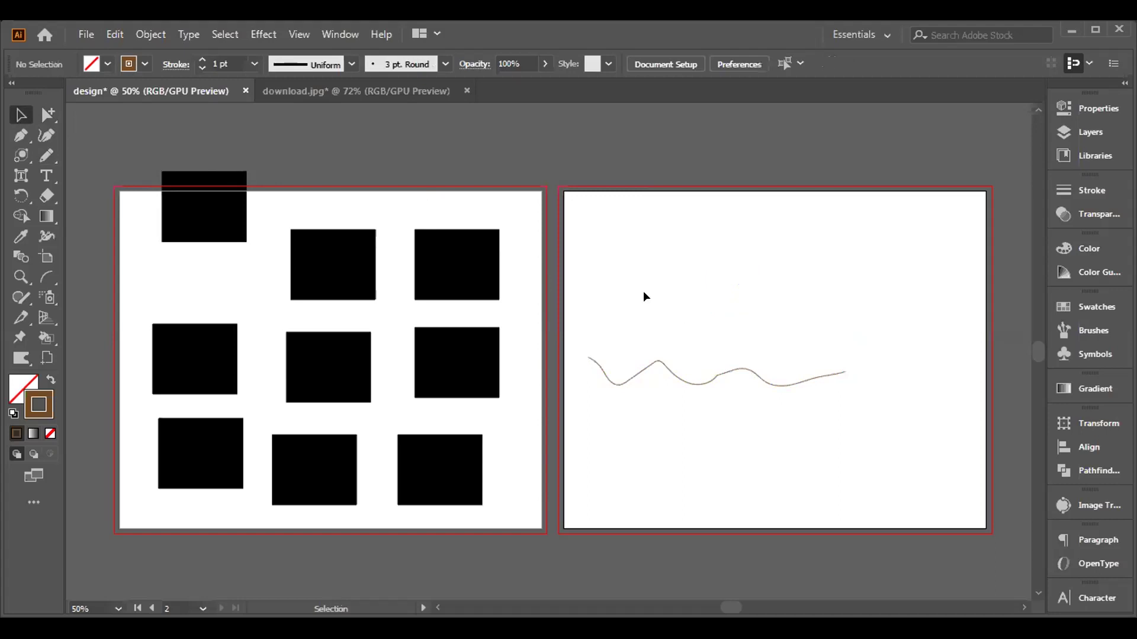
click(662, 364)
key(Delete)
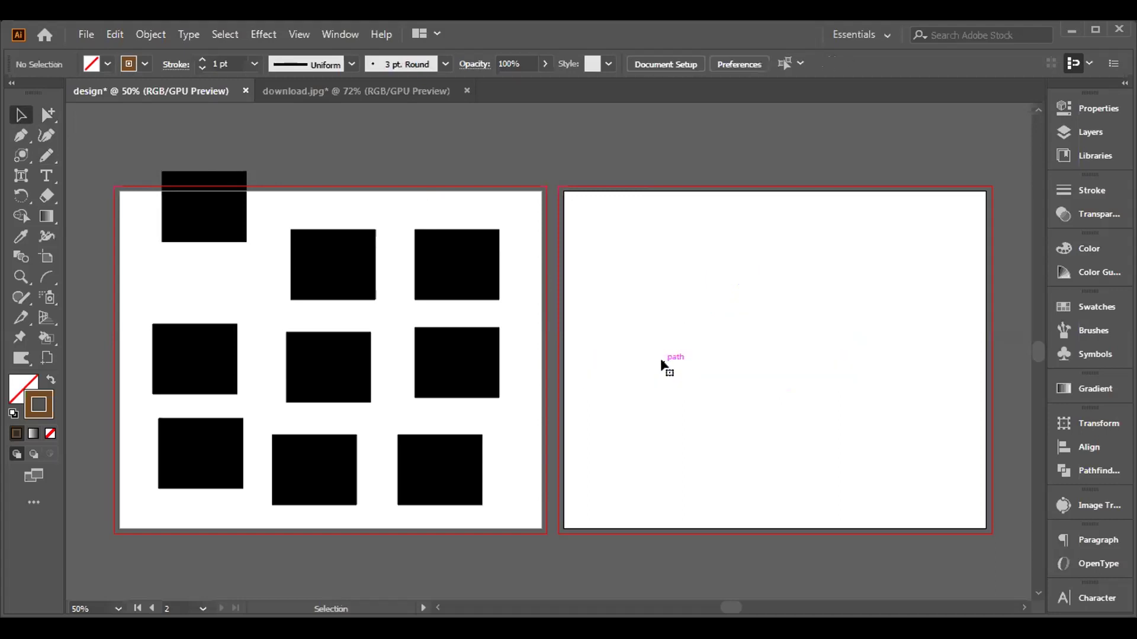
Step: Move the group of black rectangles down so that it lies inside the first artboard
click(43, 156)
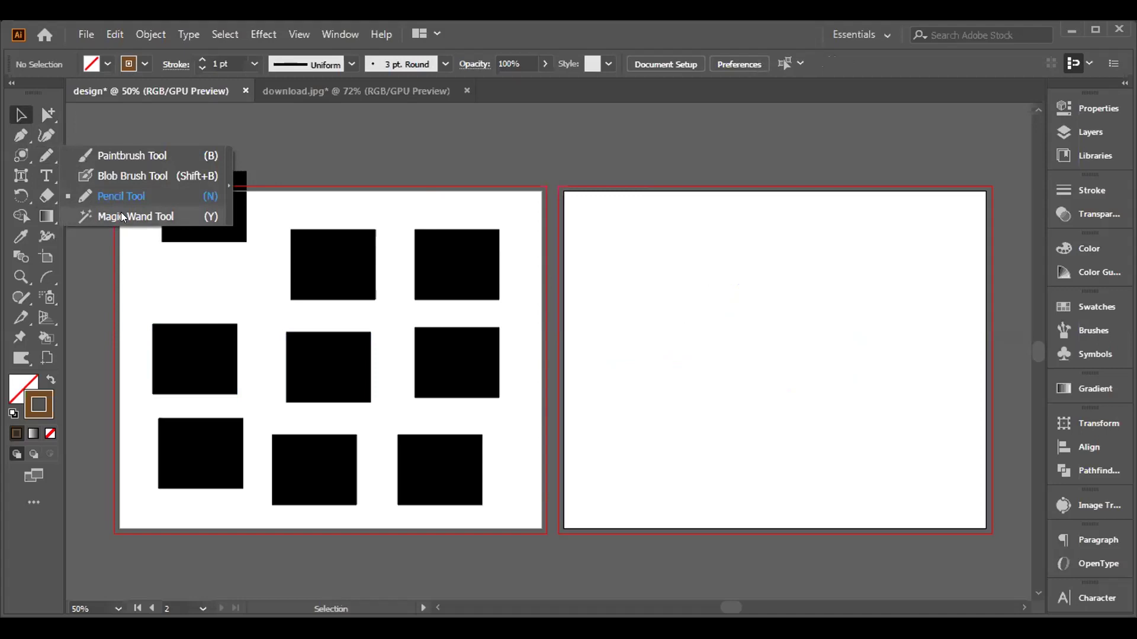
click(186, 216)
key(ctrl+a)
drag(185, 216, 233, 265)
Step: Isolate the group of black rectangles, select its uppermost rectangle, and leave isolation mode
click(101, 347)
click(185, 380)
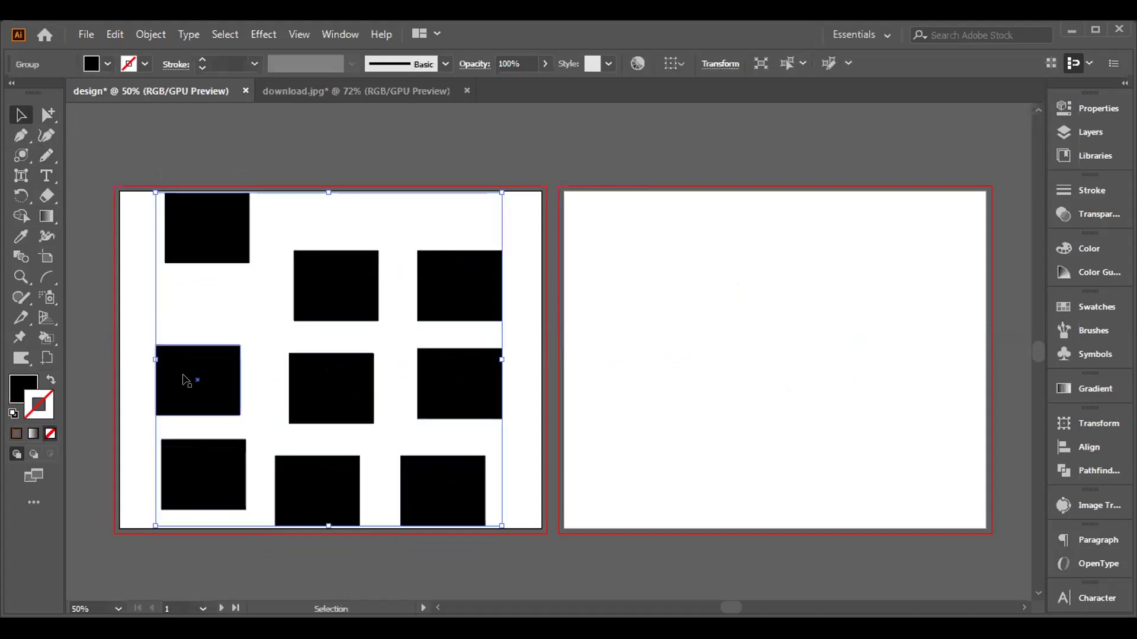
double_click(186, 380)
click(211, 249)
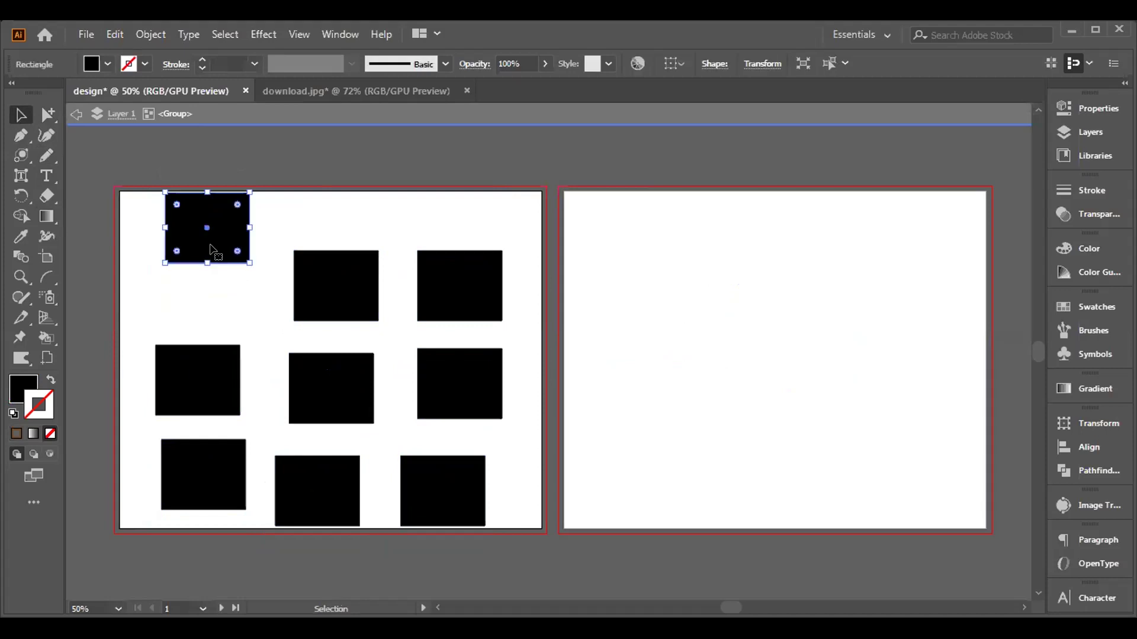
double_click(108, 261)
Step: Select all the black rectangles on the first artboard and ungroup them
drag(136, 191, 444, 477)
right_click(347, 401)
click(398, 247)
Step: Isolate the first rectangle of the middle row to check that it is a separate object, and leave isolation mode
click(190, 314)
double_click(198, 379)
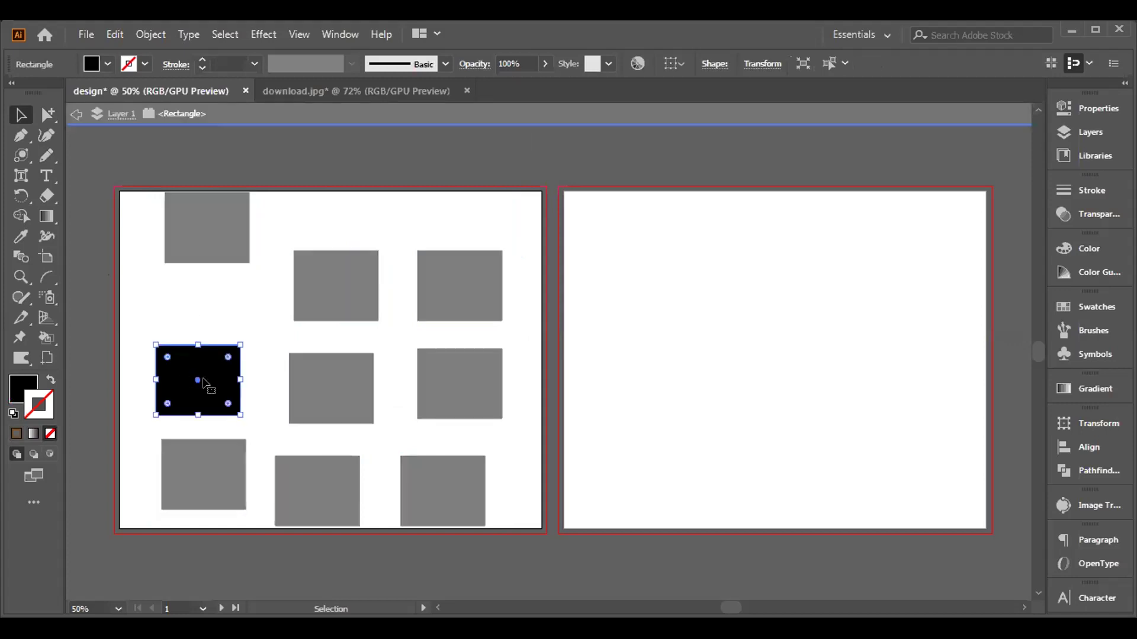
click(112, 355)
click(195, 382)
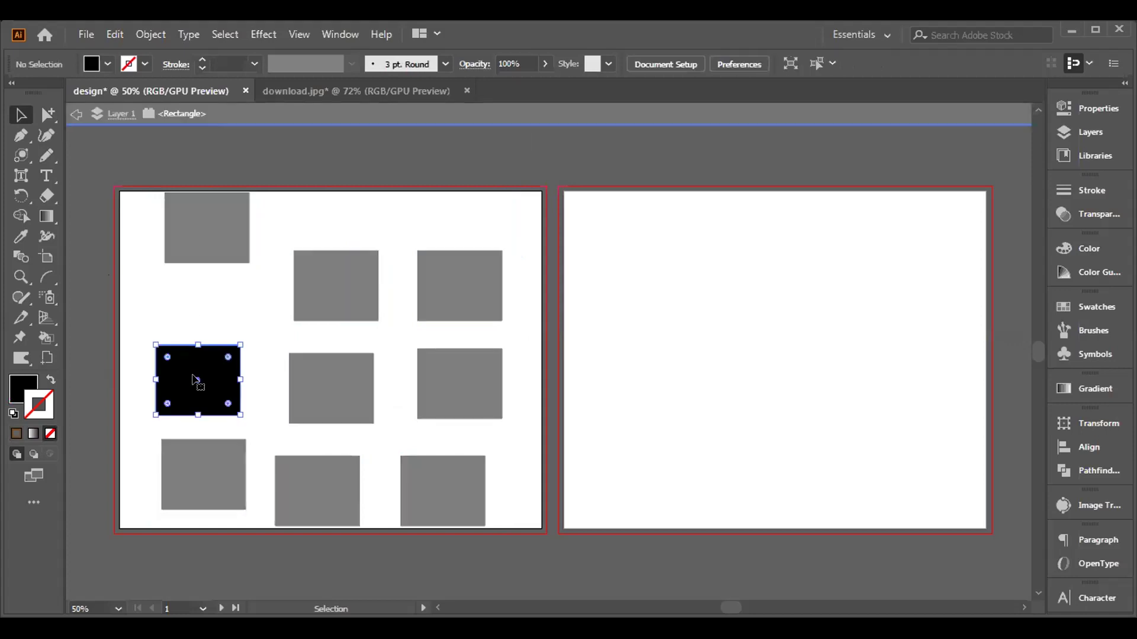
double_click(103, 212)
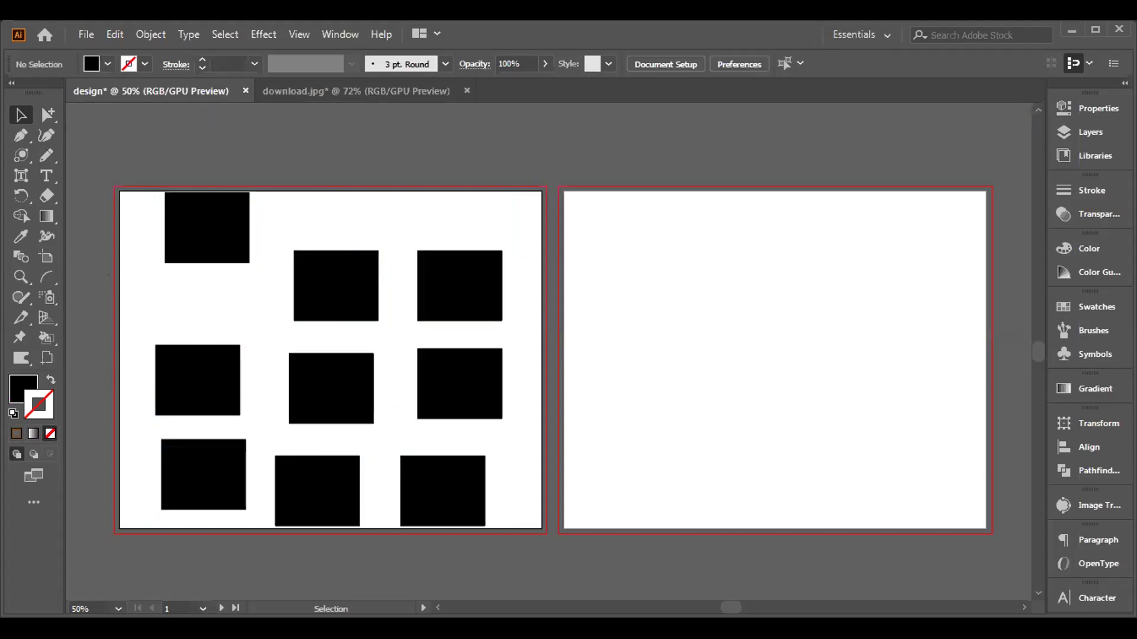
Step: Fill the middle row's first rectangle with green 5AFF45 and its third rectangle with dark blue 00008B
click(199, 384)
click(20, 384)
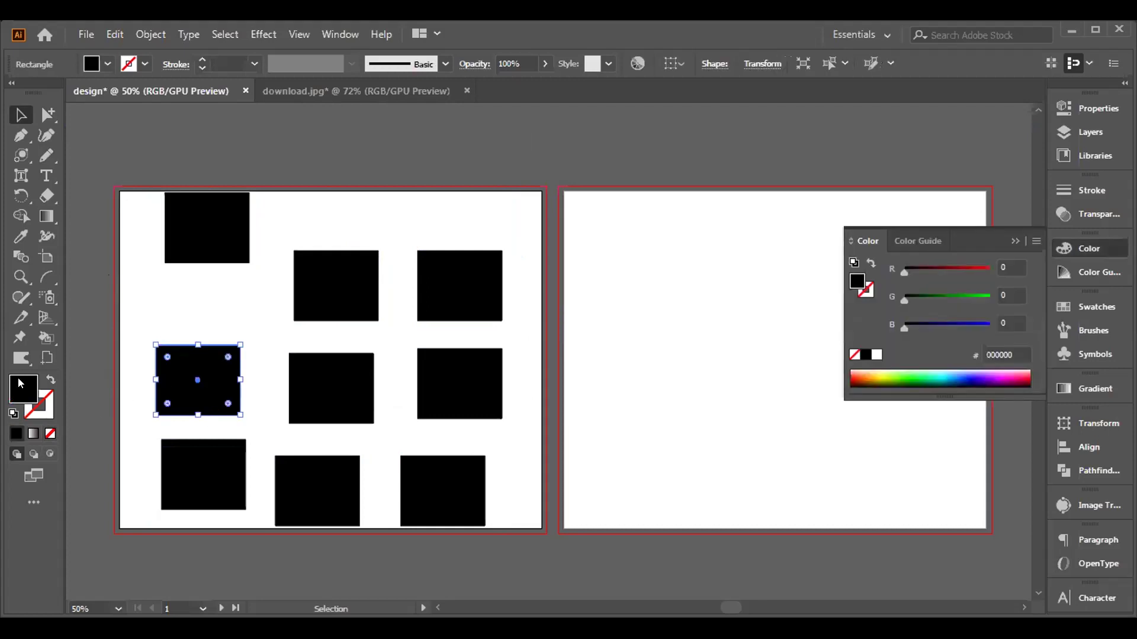
click(910, 372)
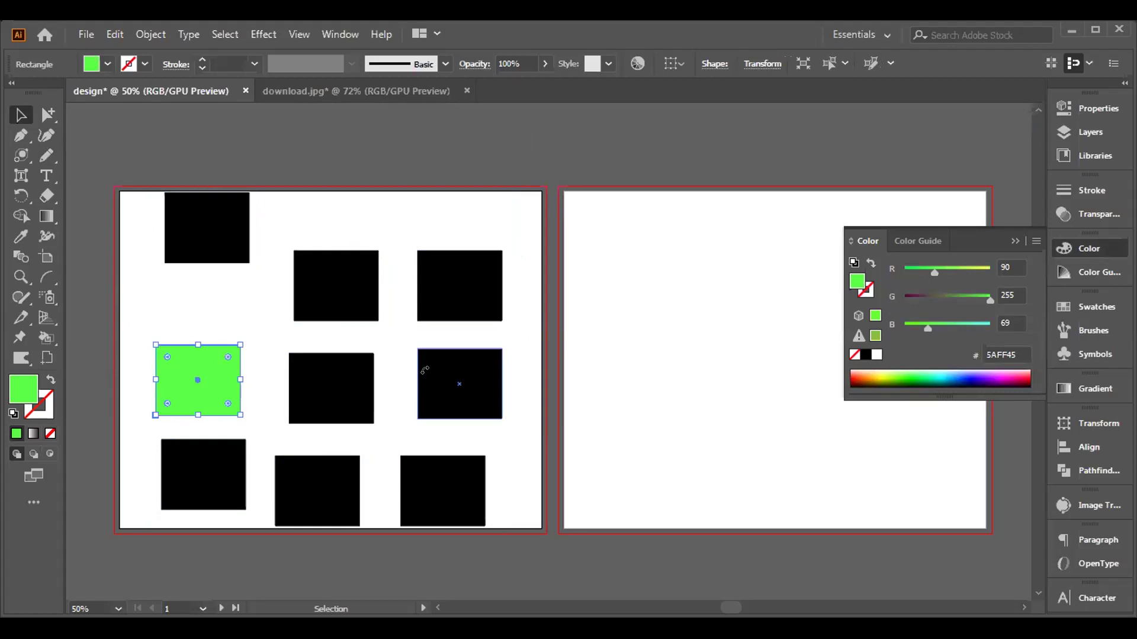
click(465, 383)
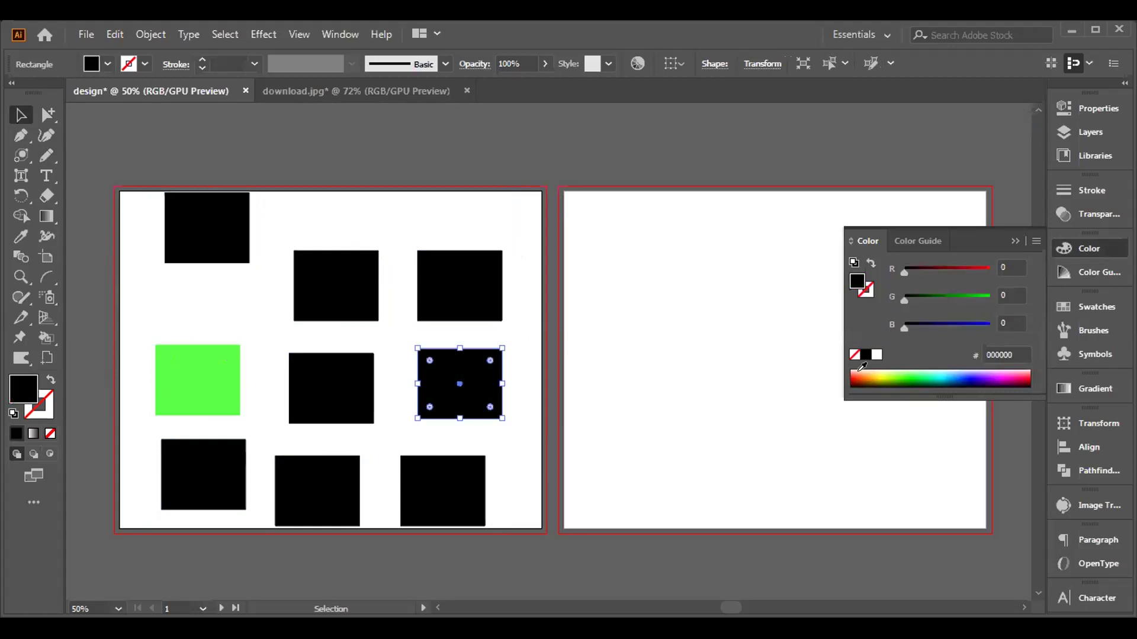
click(964, 377)
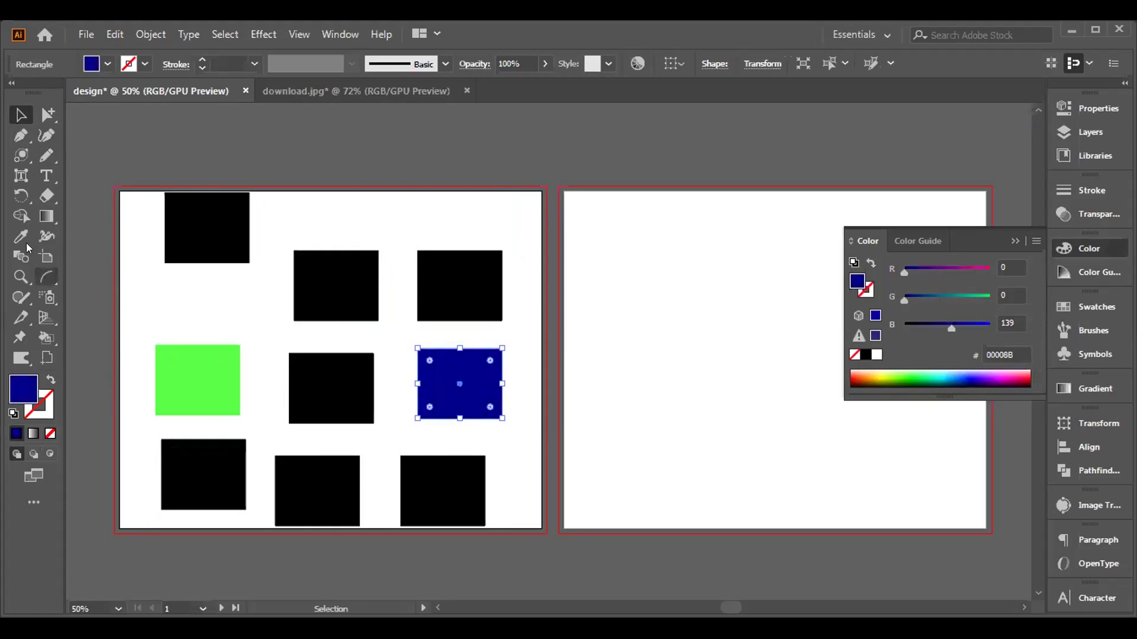
click(112, 257)
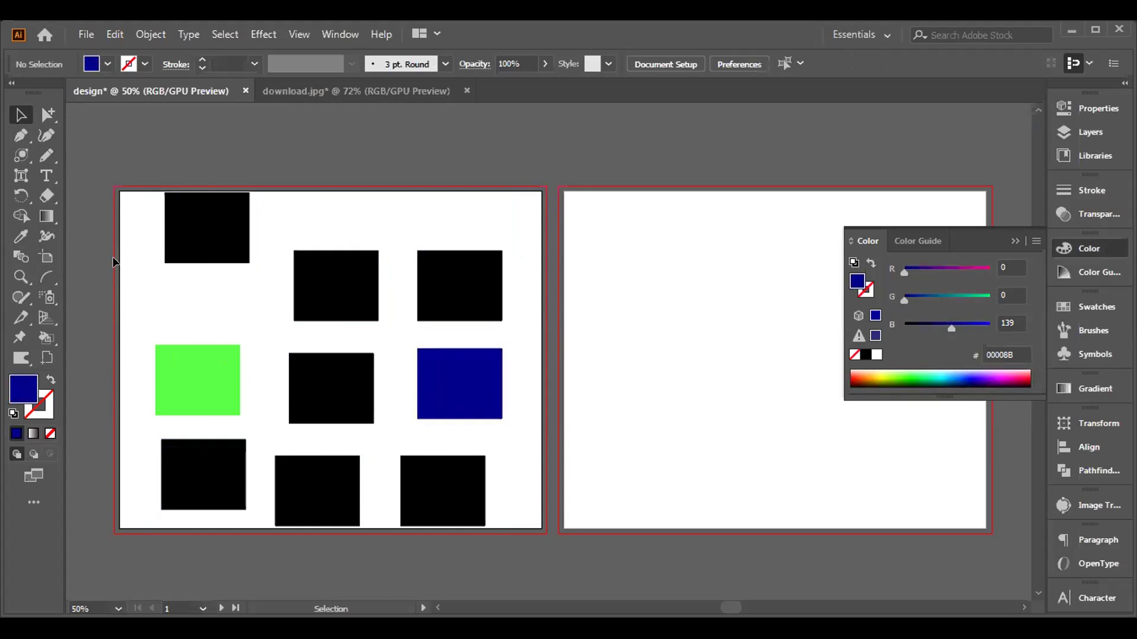
Step: Select all the remaining black rectangles with the Magic Wand Tool and fill them with orange-red B93400
click(35, 150)
click(111, 217)
click(167, 224)
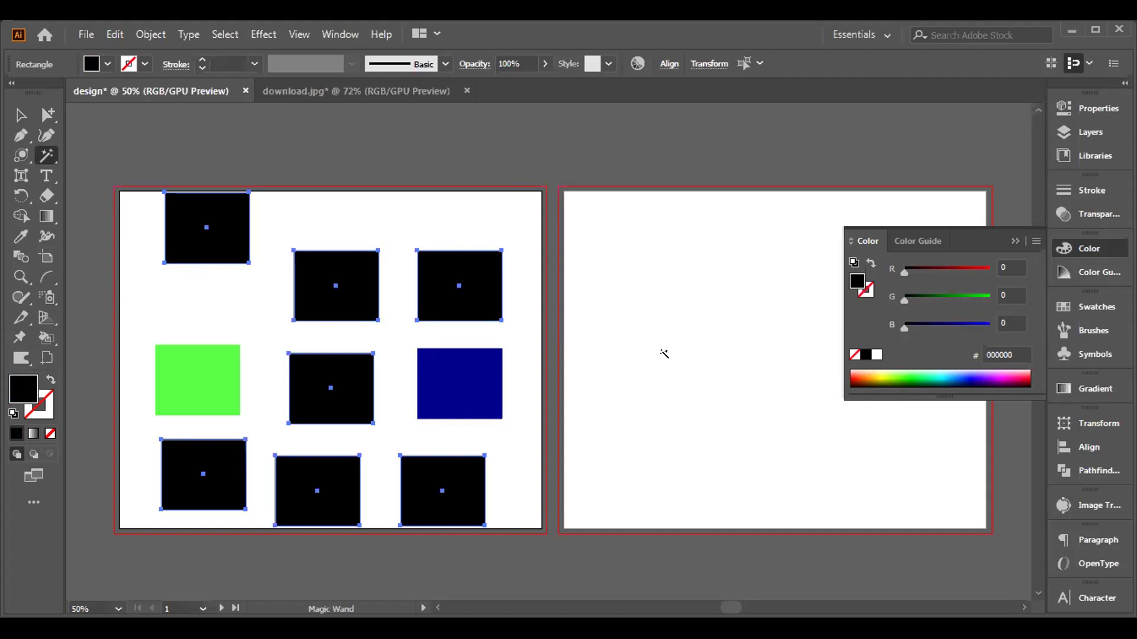
click(857, 370)
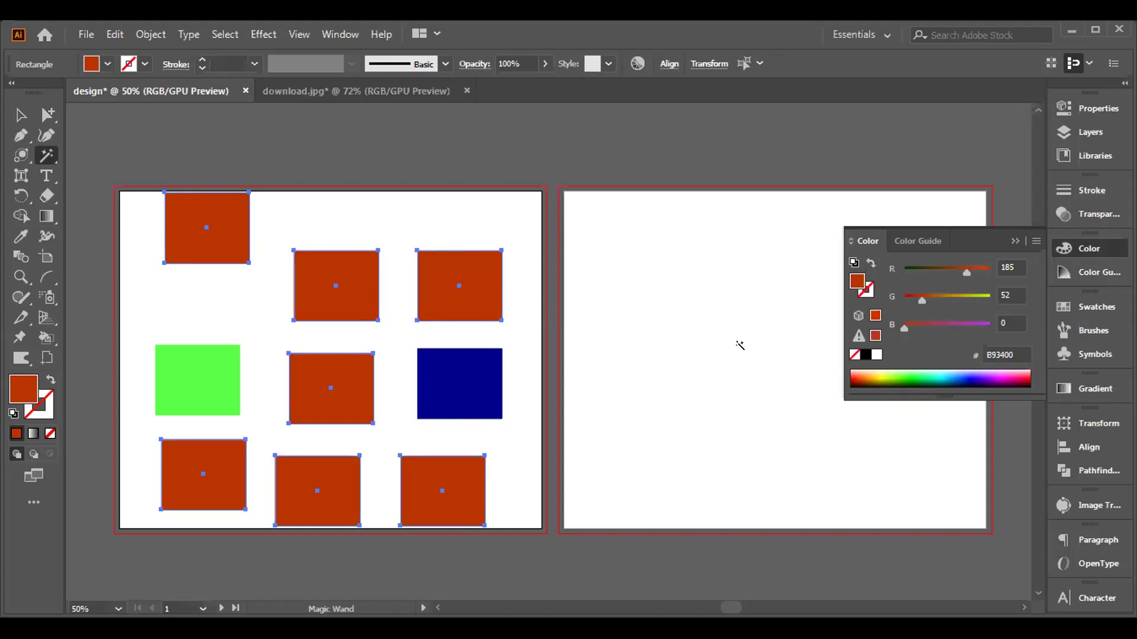
click(1015, 241)
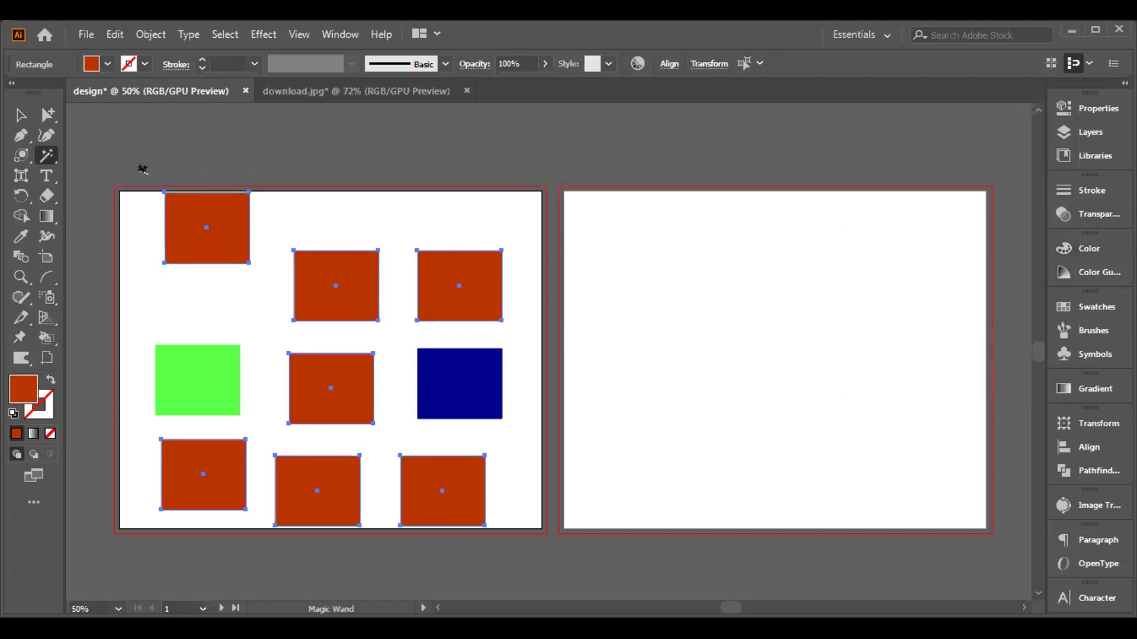
Step: Select all the coloured rectangles on the first artboard and delete them
key(v)
drag(108, 147, 593, 498)
key(Delete)
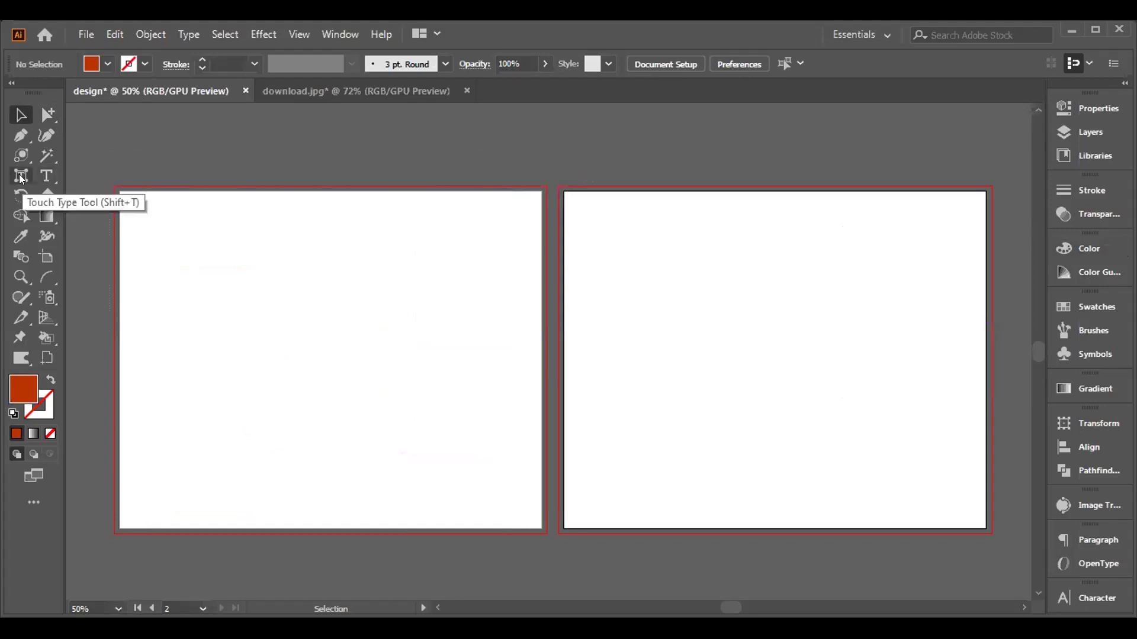
Step: Draw an open curved path winding across the first artboard with the Pen Tool, giving it an orange-red stroke and no fill
click(44, 176)
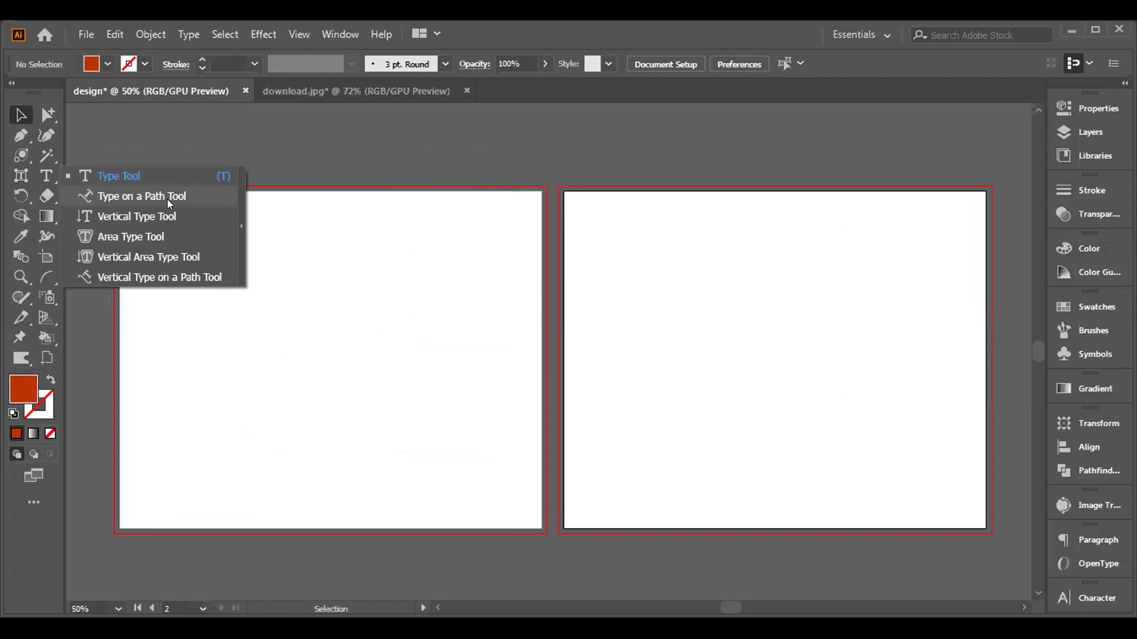
click(26, 137)
drag(176, 438, 192, 409)
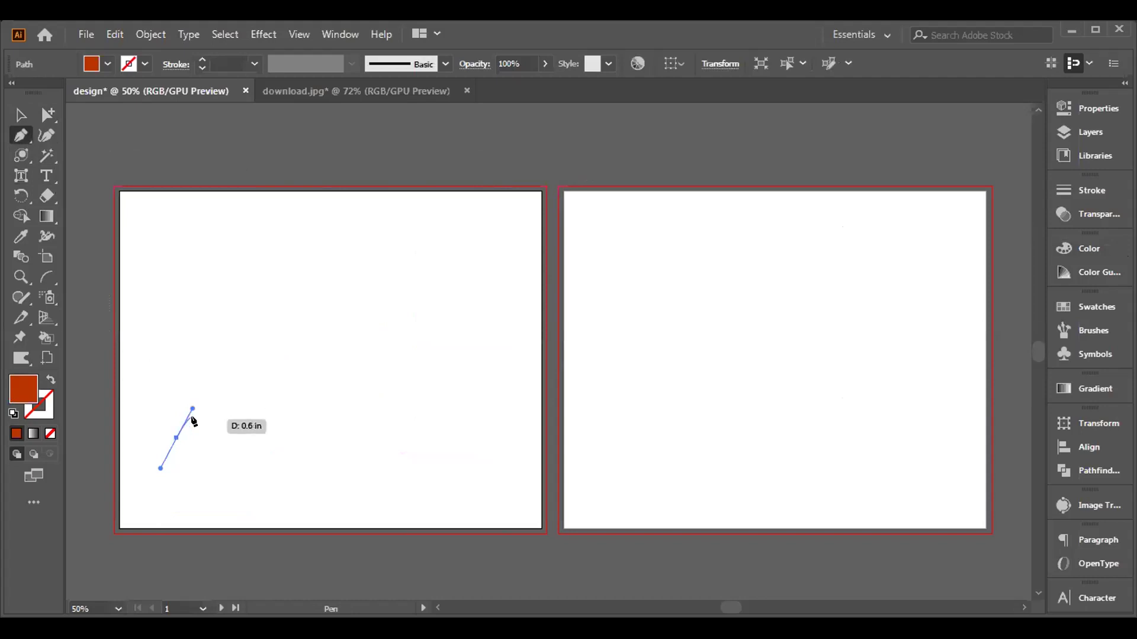
drag(360, 394, 477, 460)
drag(360, 393, 523, 300)
drag(526, 299, 474, 191)
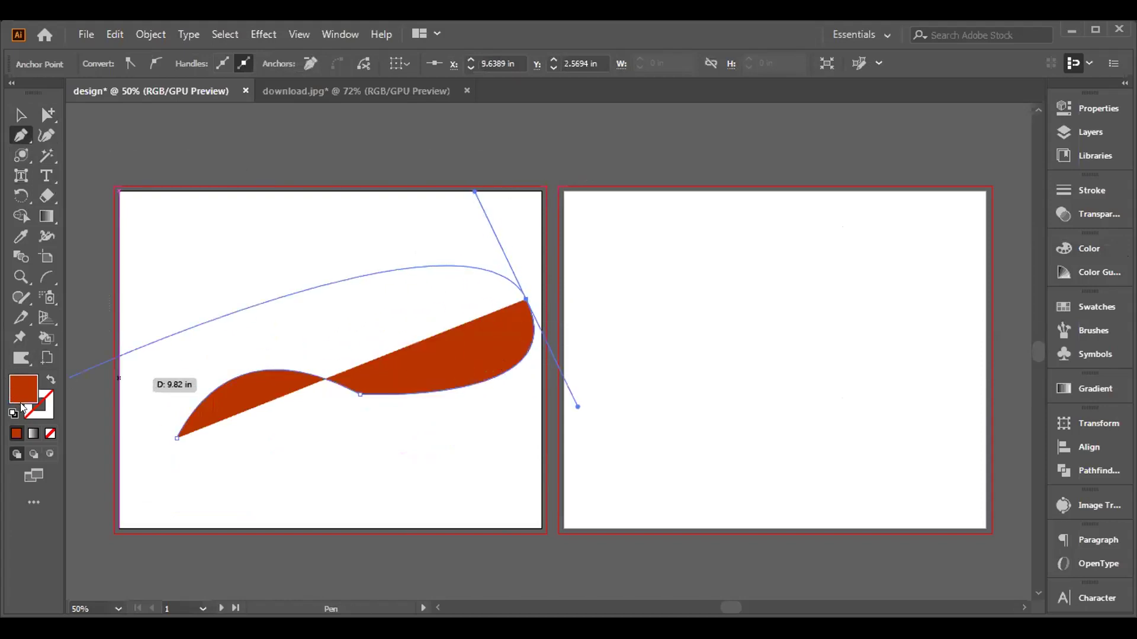
click(51, 379)
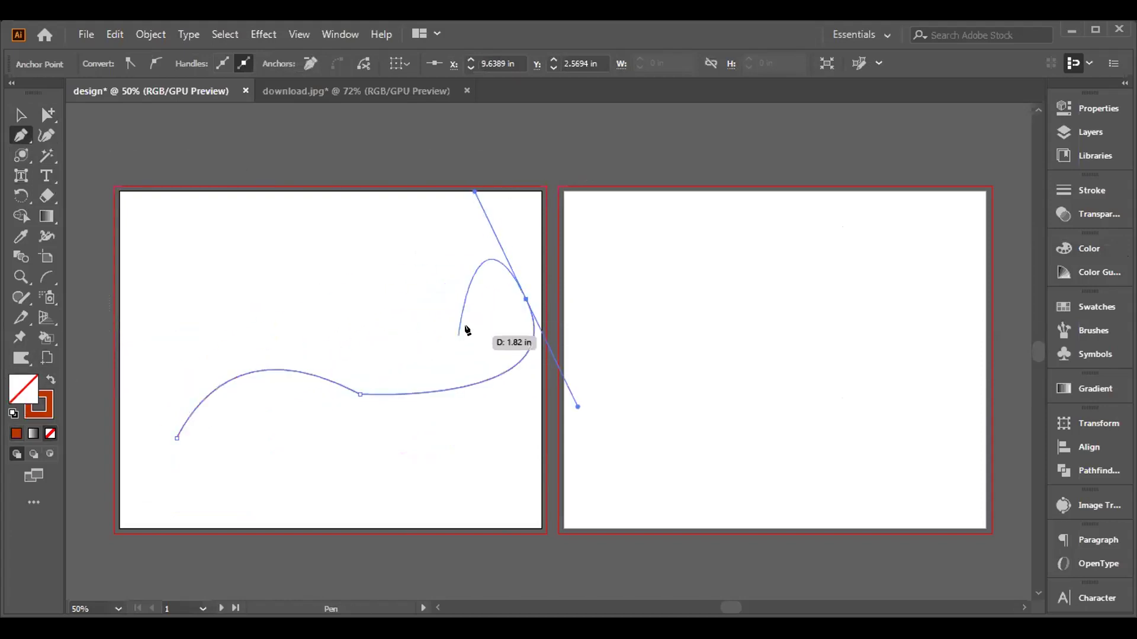
drag(313, 227, 28, 122)
click(23, 116)
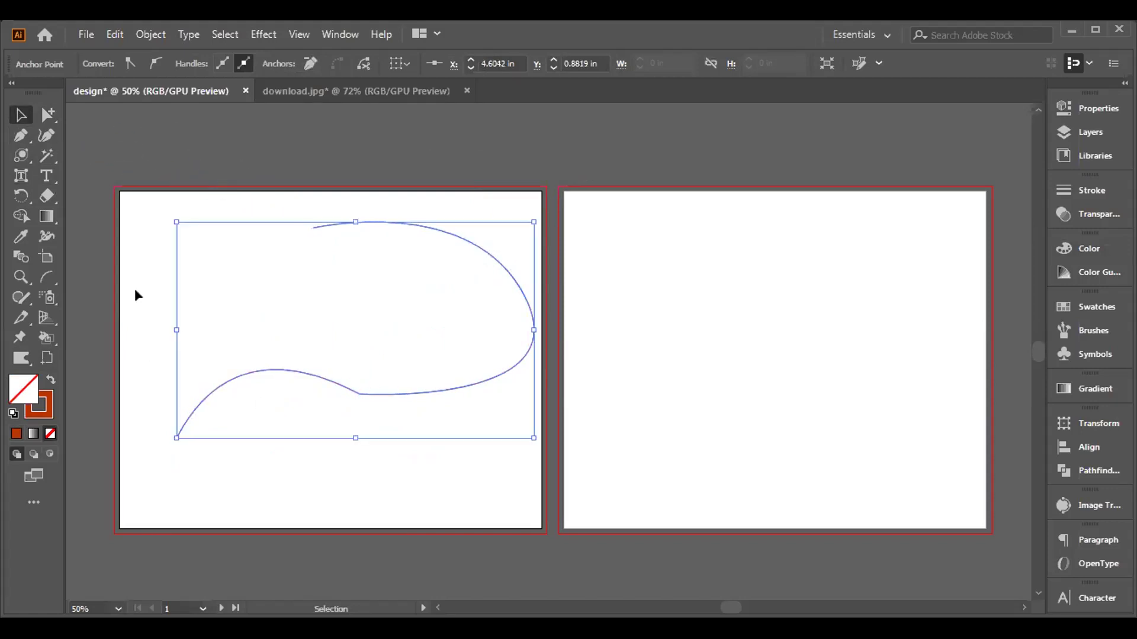
click(100, 227)
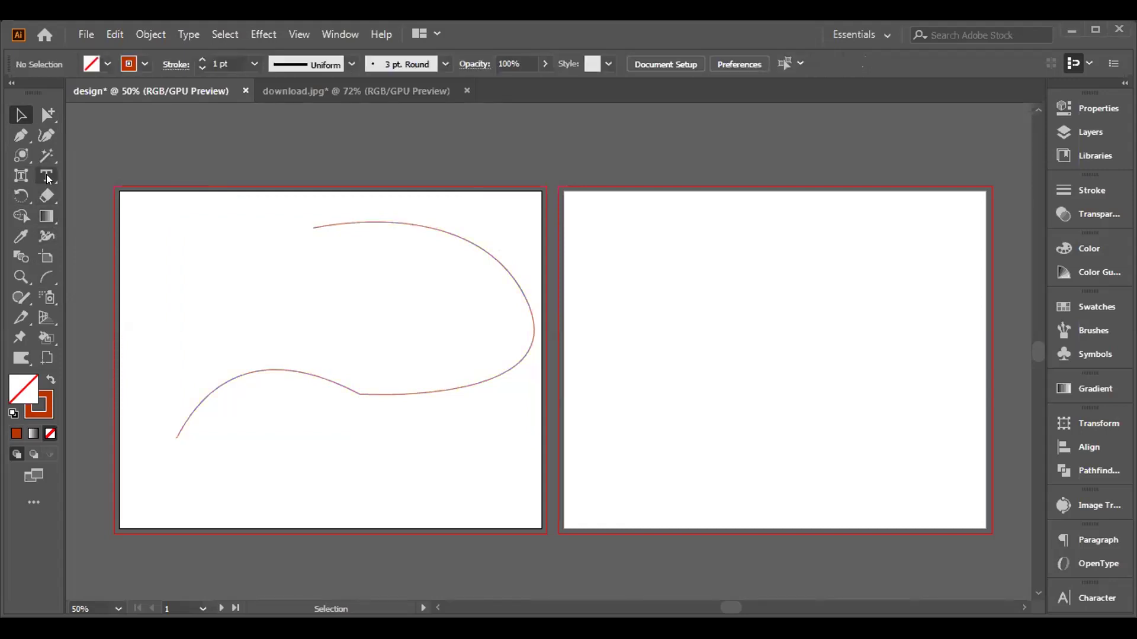
key(t)
click(168, 256)
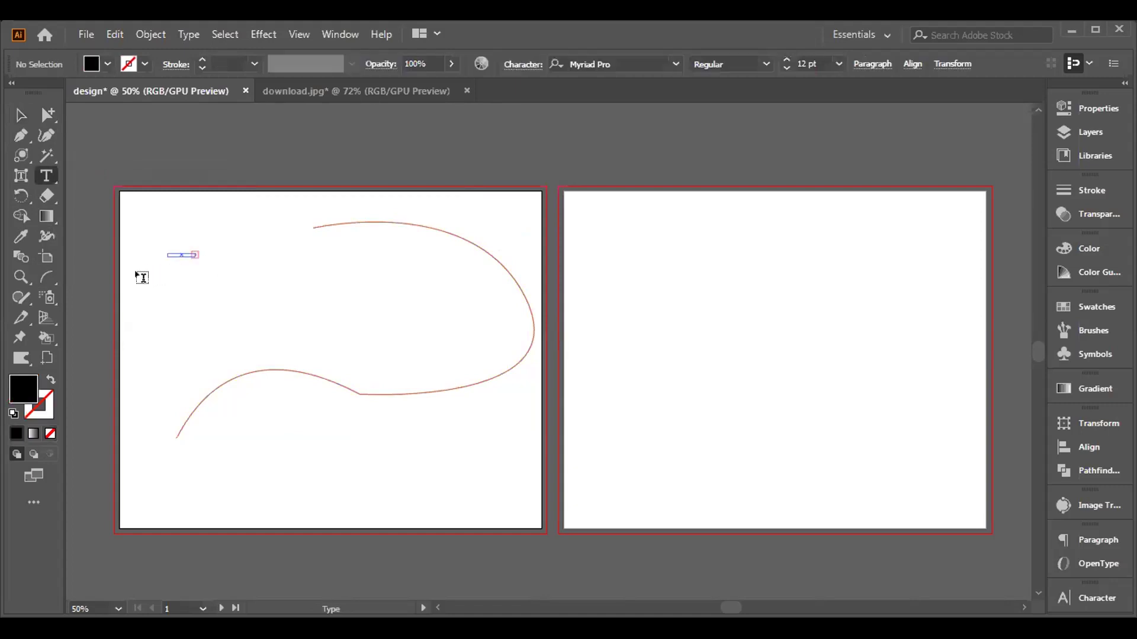
key(Escape)
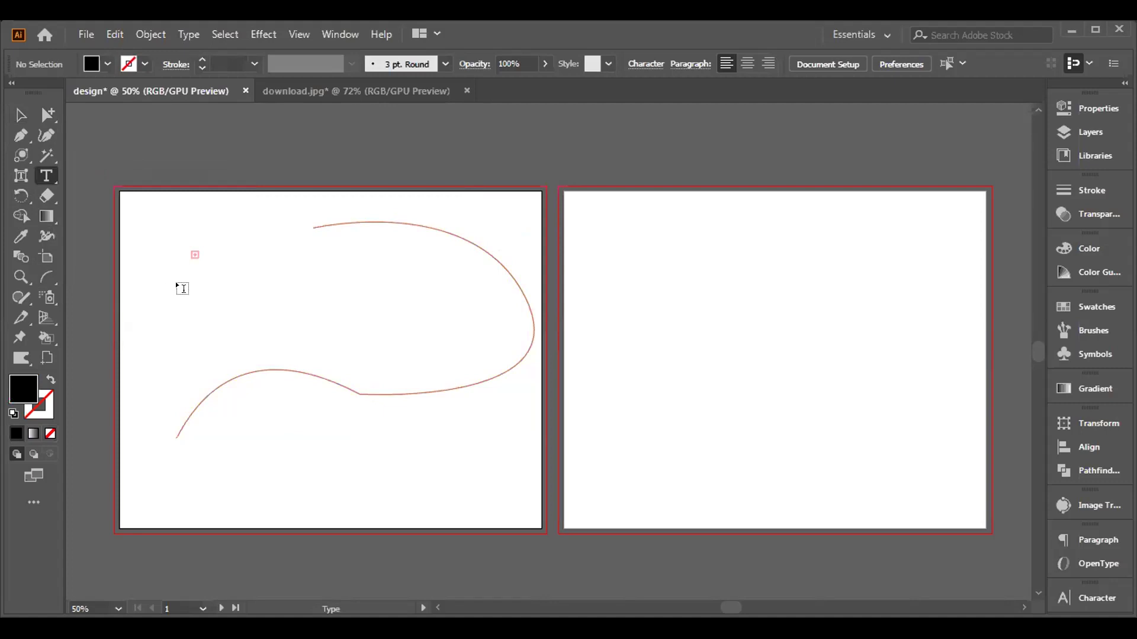
Step: Use the Type on a Path Tool to put the text "মাপশা" at the upper end of the winding curve
drag(36, 176, 98, 192)
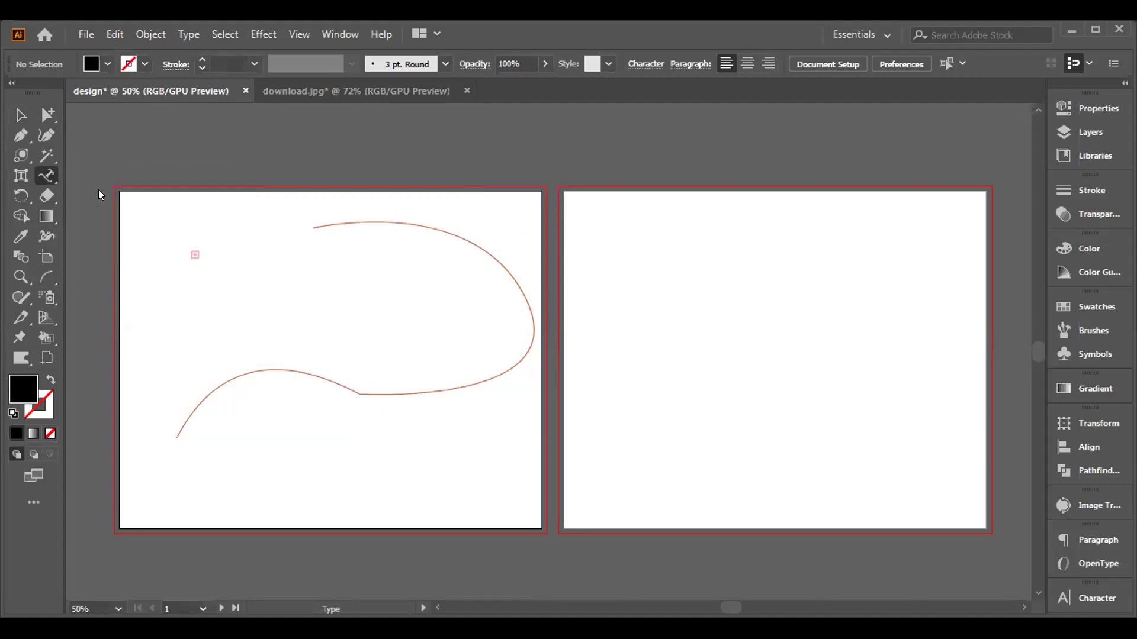
click(210, 208)
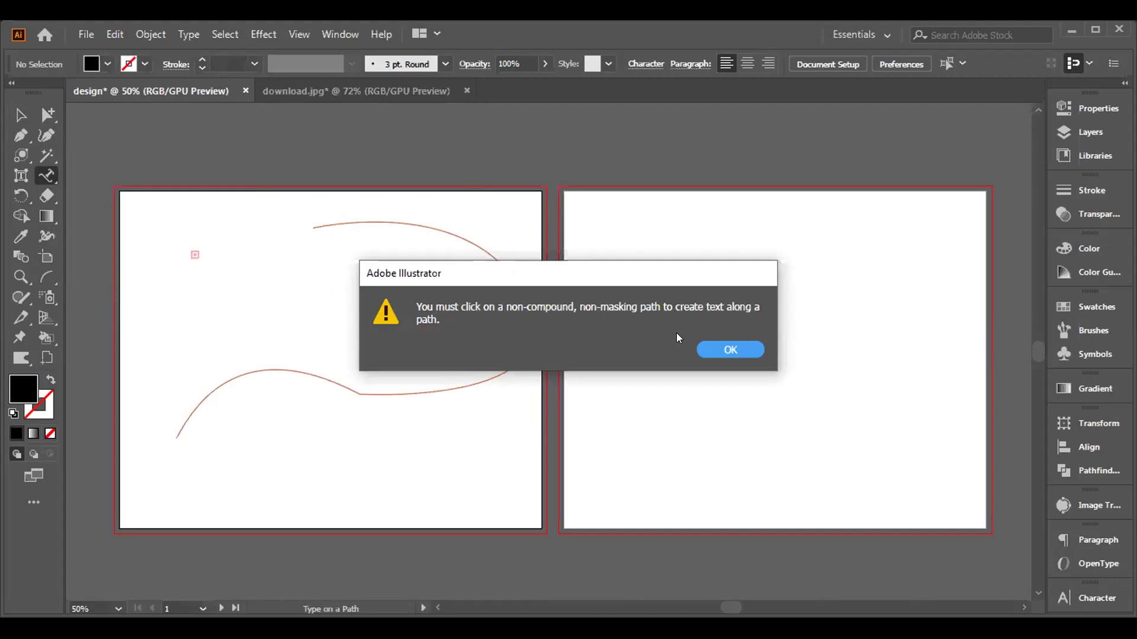
click(707, 346)
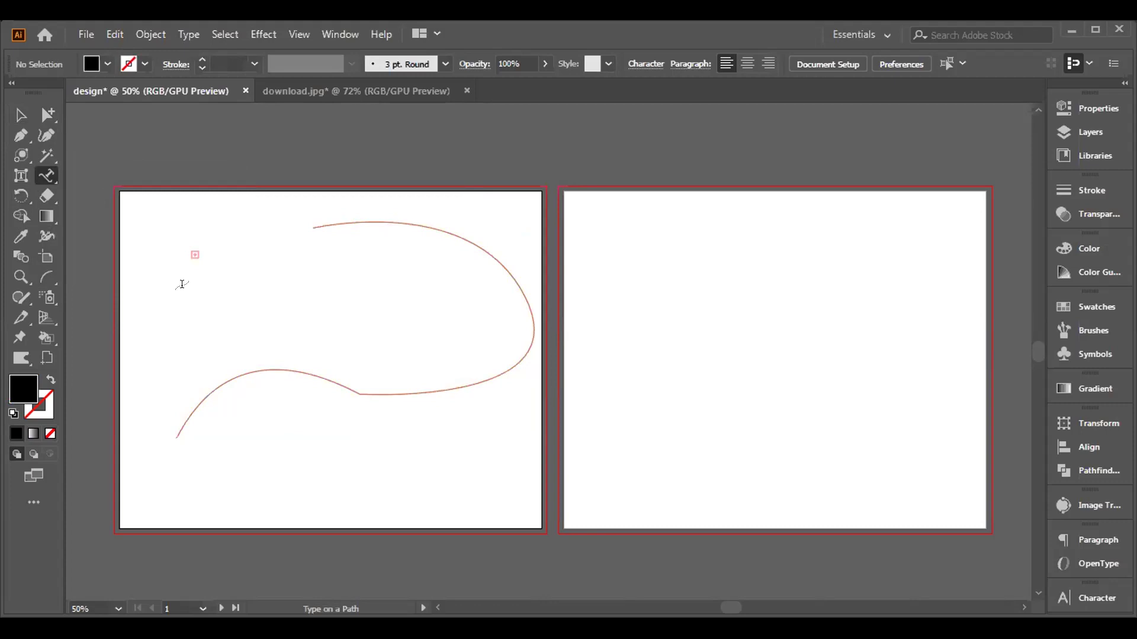
click(333, 219)
text(মাপশা)
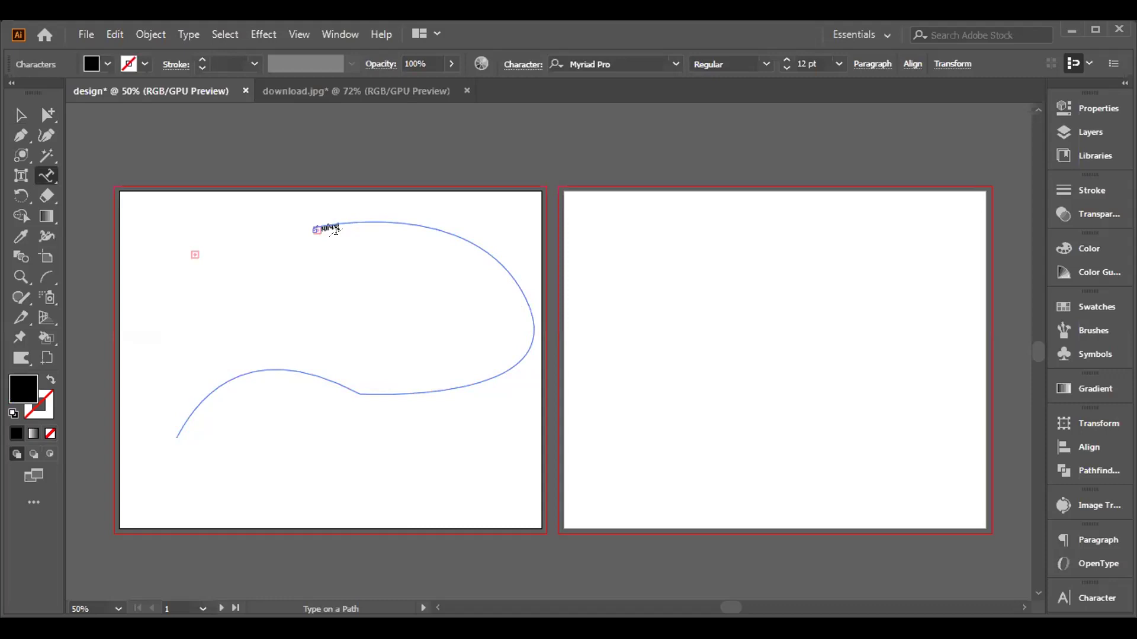
Step: Delete the winding path with its text and the small stray text frame from the first artboard
click(19, 114)
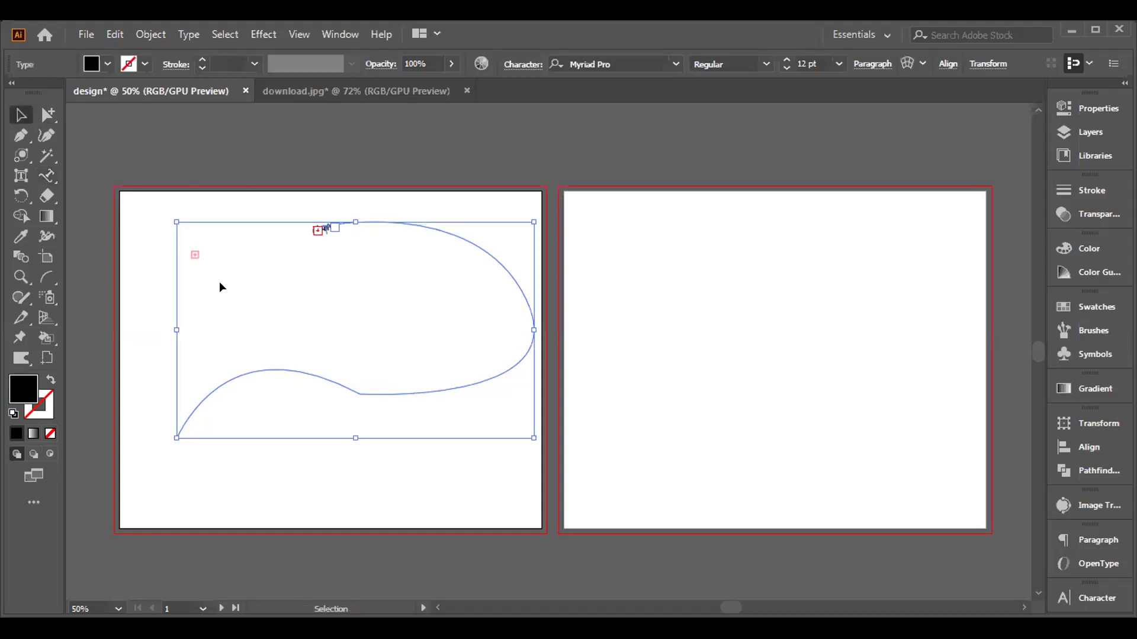
click(197, 383)
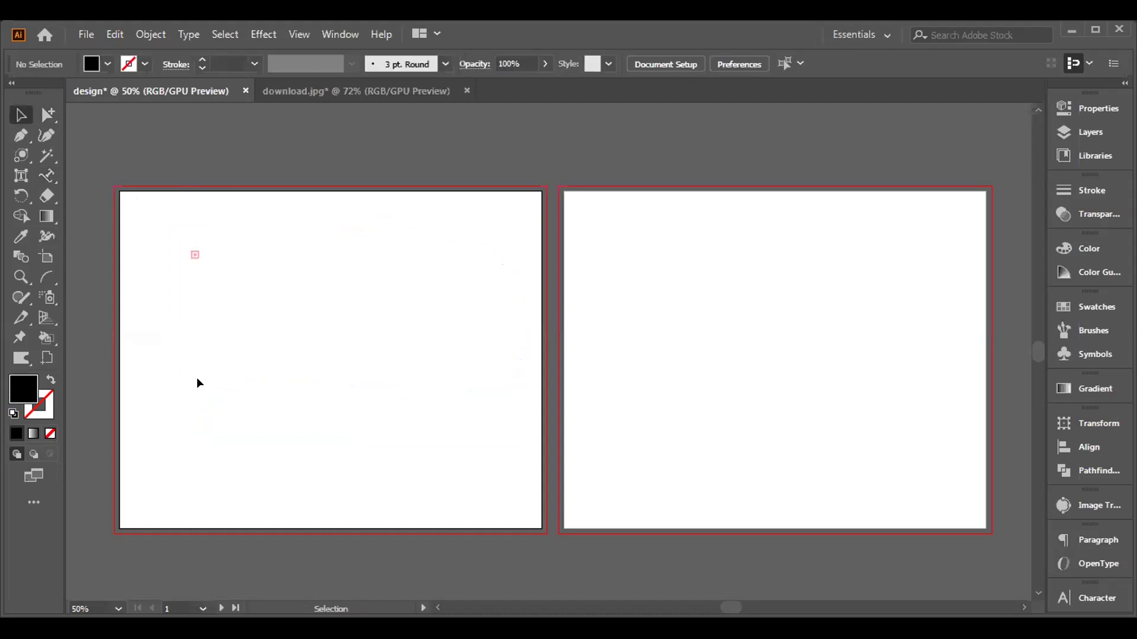
click(165, 253)
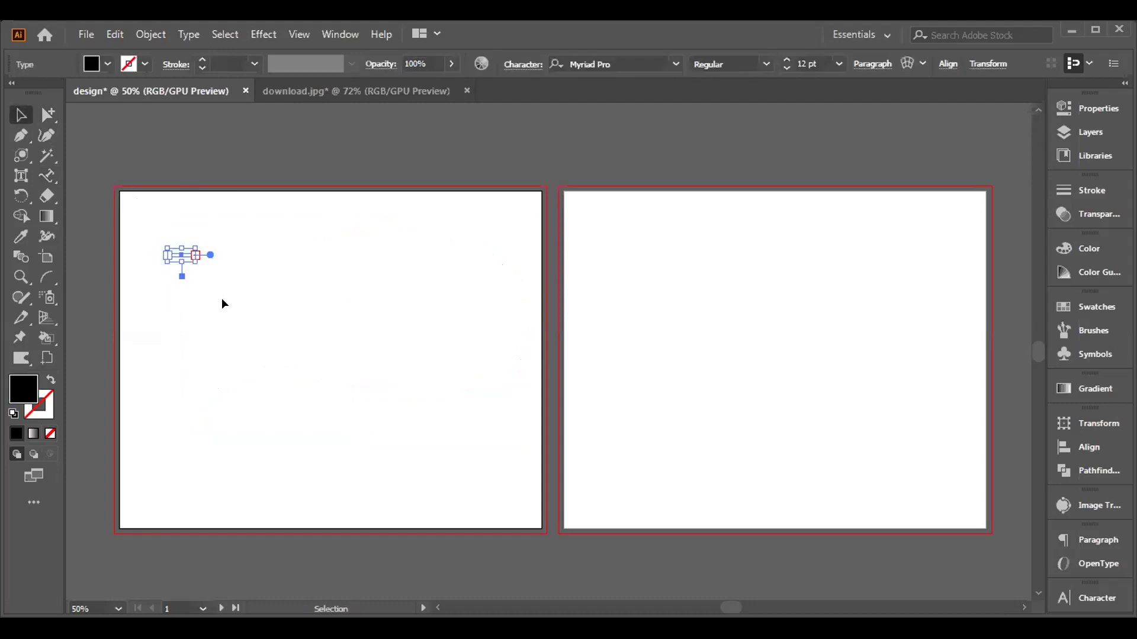
click(221, 297)
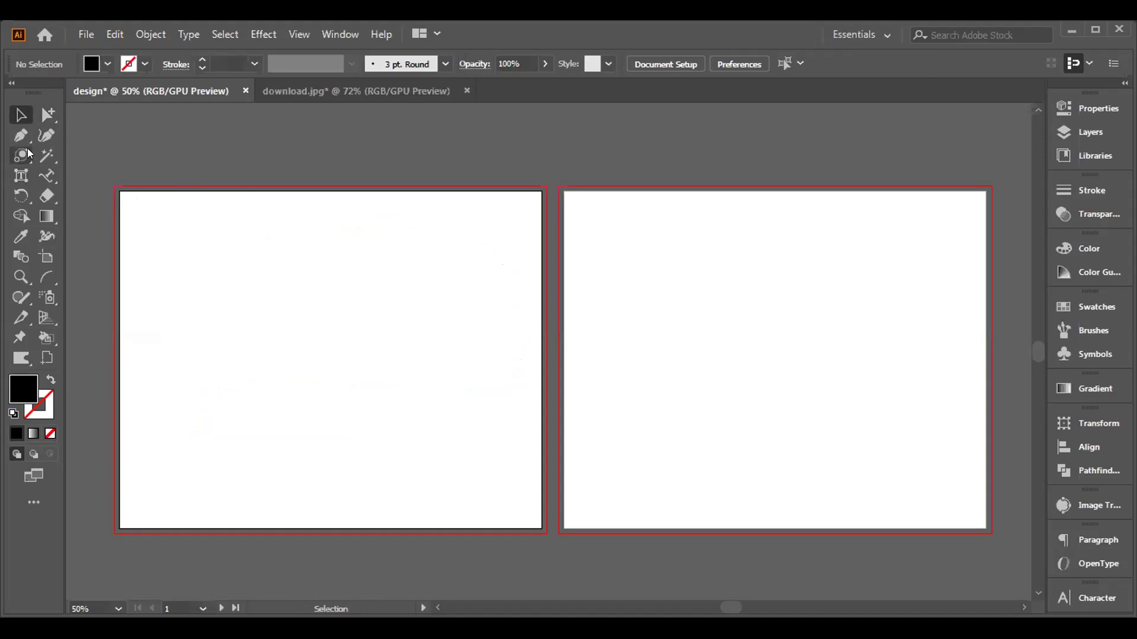
Step: Draw a large circle in the middle of the first artboard with a black stroke and no fill
drag(26, 148, 81, 182)
drag(222, 272, 412, 460)
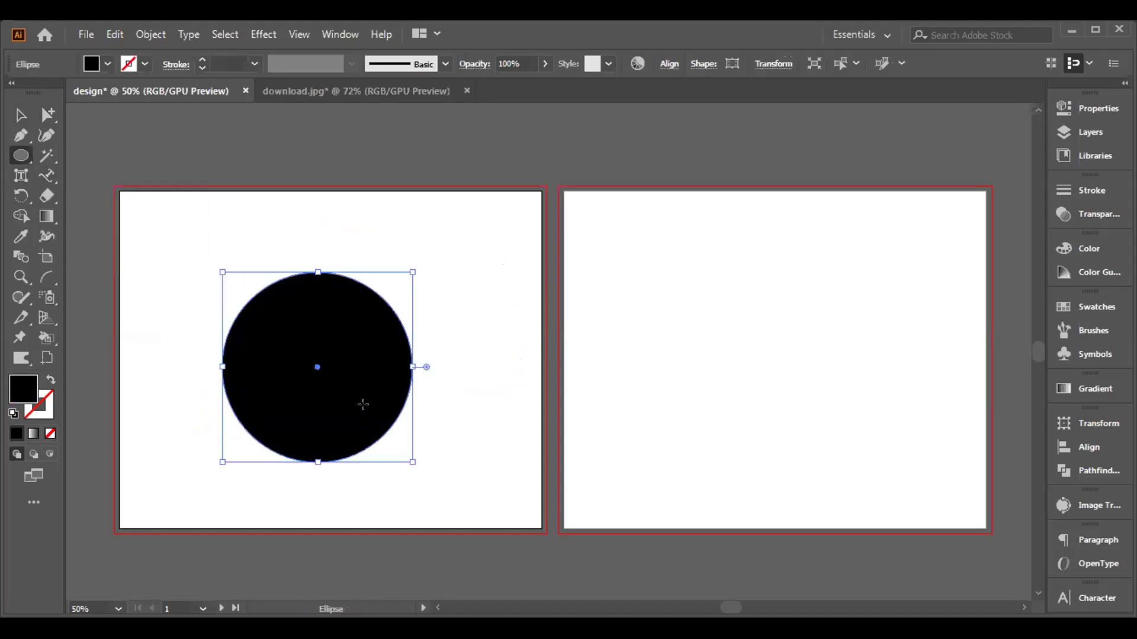
click(51, 381)
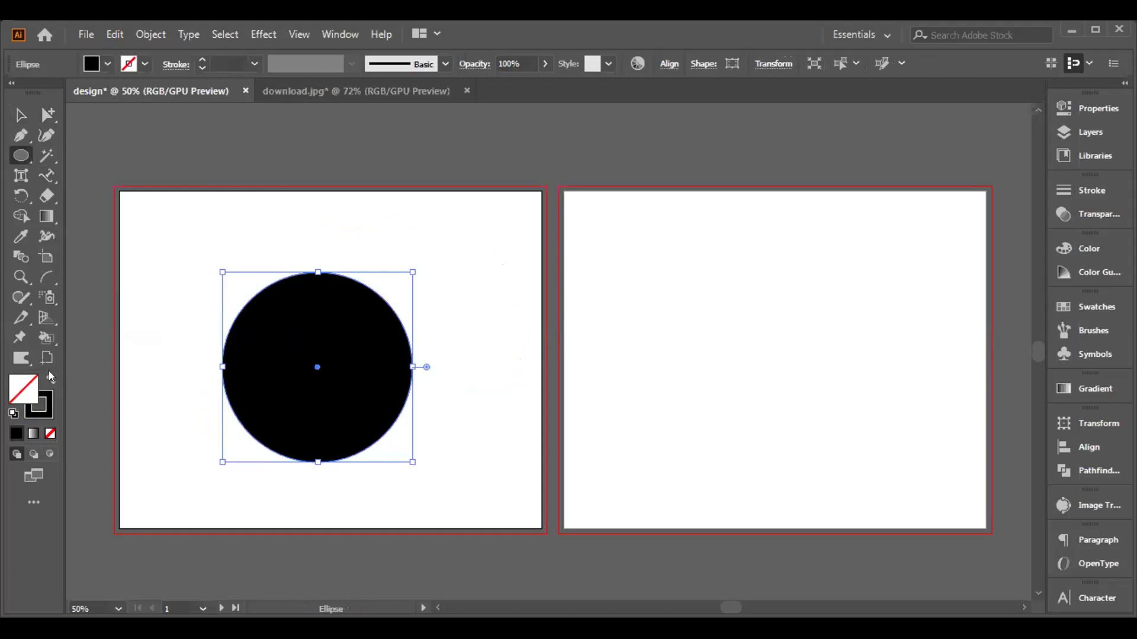
Step: Start path text near the top of the circle and replace the placeholder with a long run of random letters
click(45, 175)
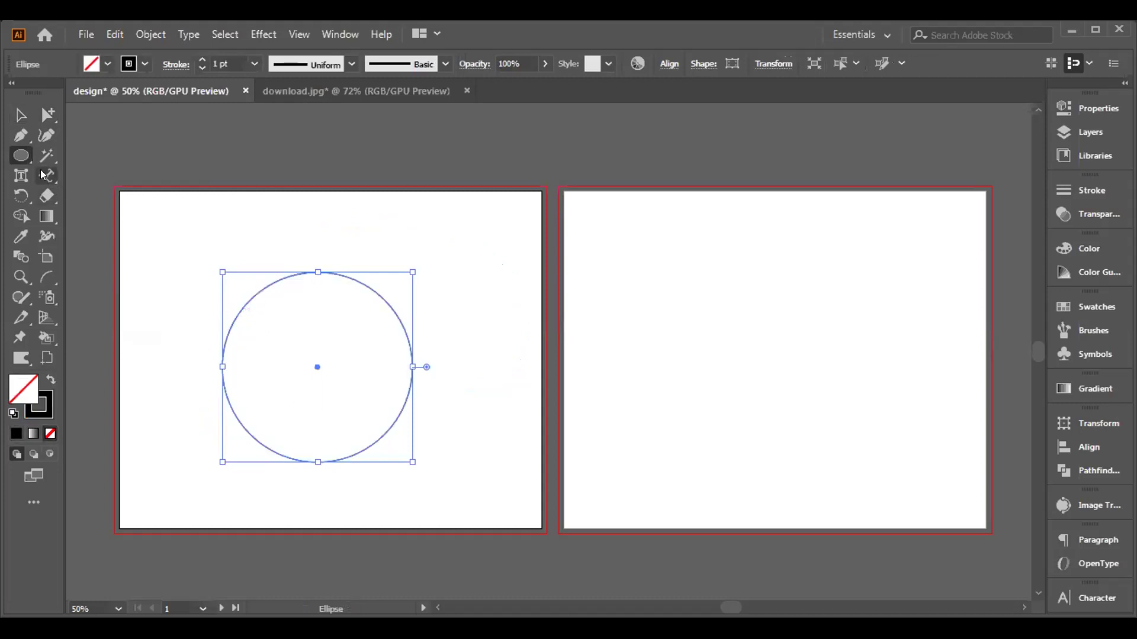
click(297, 262)
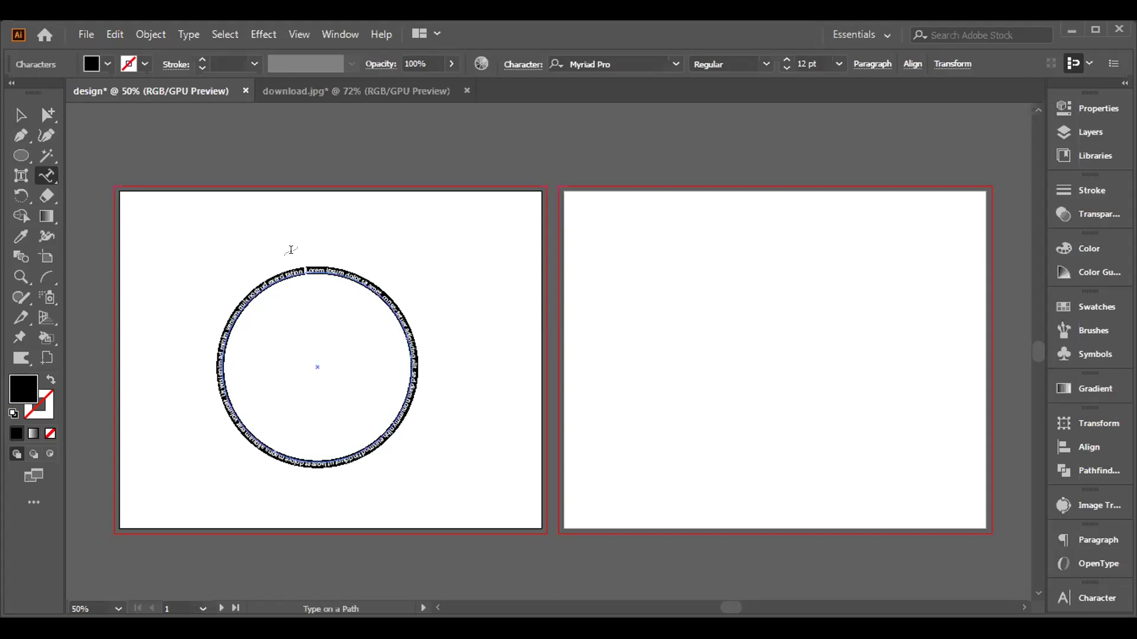
key(BackSpace)
text(fgh)
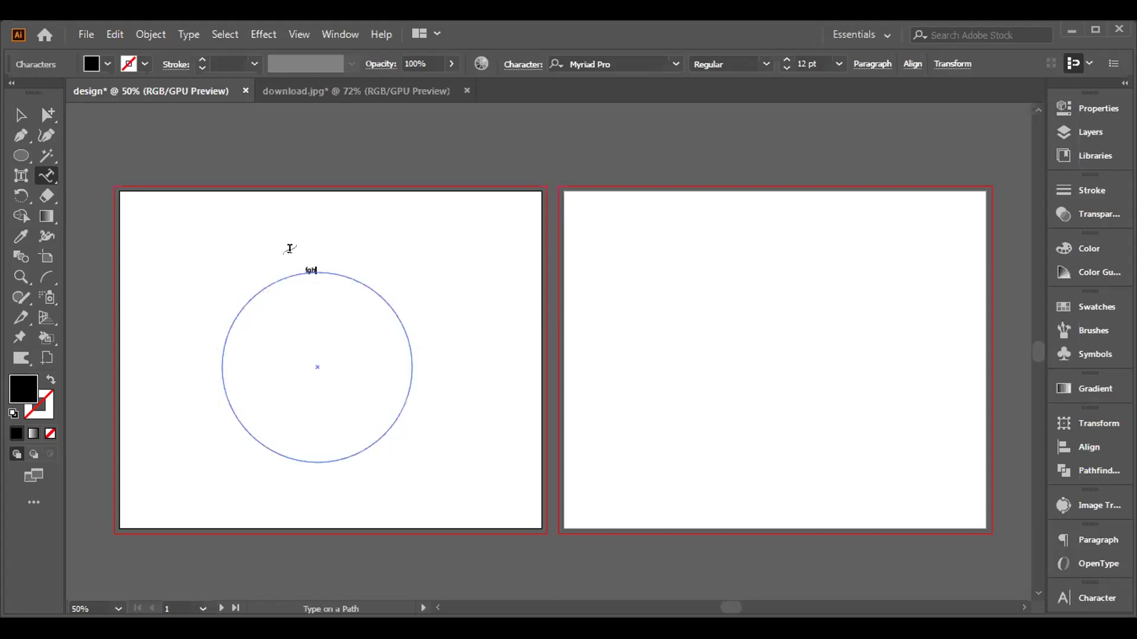
text(fvhigbvjlkhkjlkhkulcjfghxcdxsxszxfvfcvdfgughubcvgfdfxzwxd)
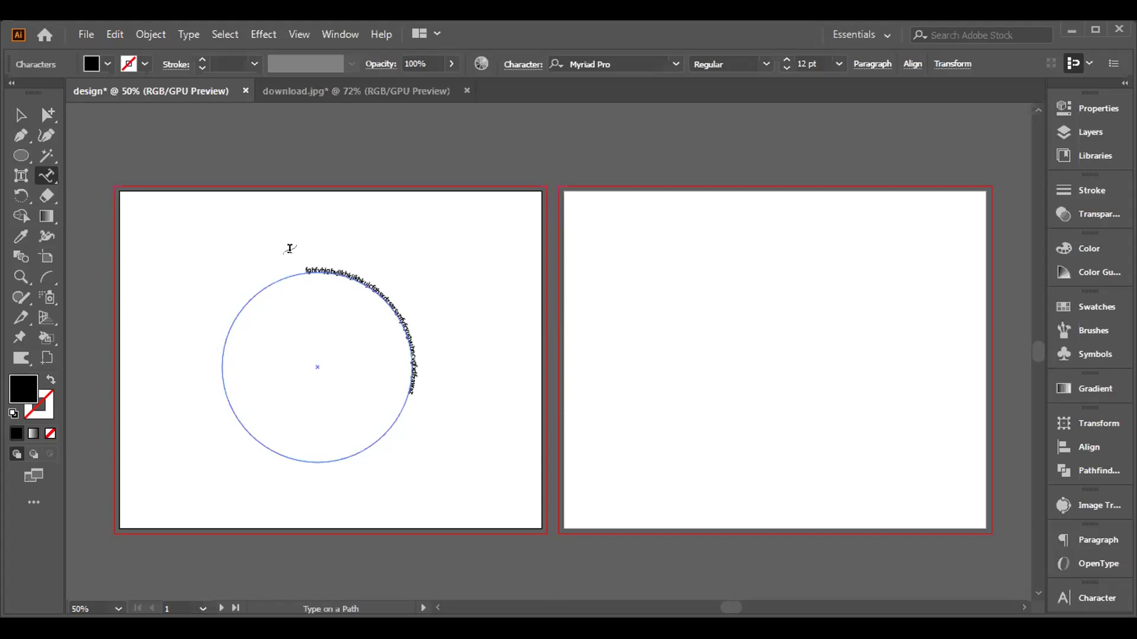
Step: Erase all the random letters along the circle and delete the empty circular text path
key(BackSpace)
key(BackSpace)
key(BackSpace)
key(BackSpace)
key(BackSpace)
key(BackSpace)
key(BackSpace)
key(BackSpace)
key(BackSpace)
key(BackSpace)
key(BackSpace)
key(BackSpace)
key(BackSpace)
key(BackSpace)
key(BackSpace)
key(BackSpace)
key(BackSpace)
key(BackSpace)
key(BackSpace)
key(BackSpace)
key(BackSpace)
key(BackSpace)
key(BackSpace)
key(BackSpace)
key(BackSpace)
key(BackSpace)
key(BackSpace)
key(BackSpace)
key(BackSpace)
key(BackSpace)
key(BackSpace)
key(BackSpace)
key(BackSpace)
key(BackSpace)
key(BackSpace)
key(BackSpace)
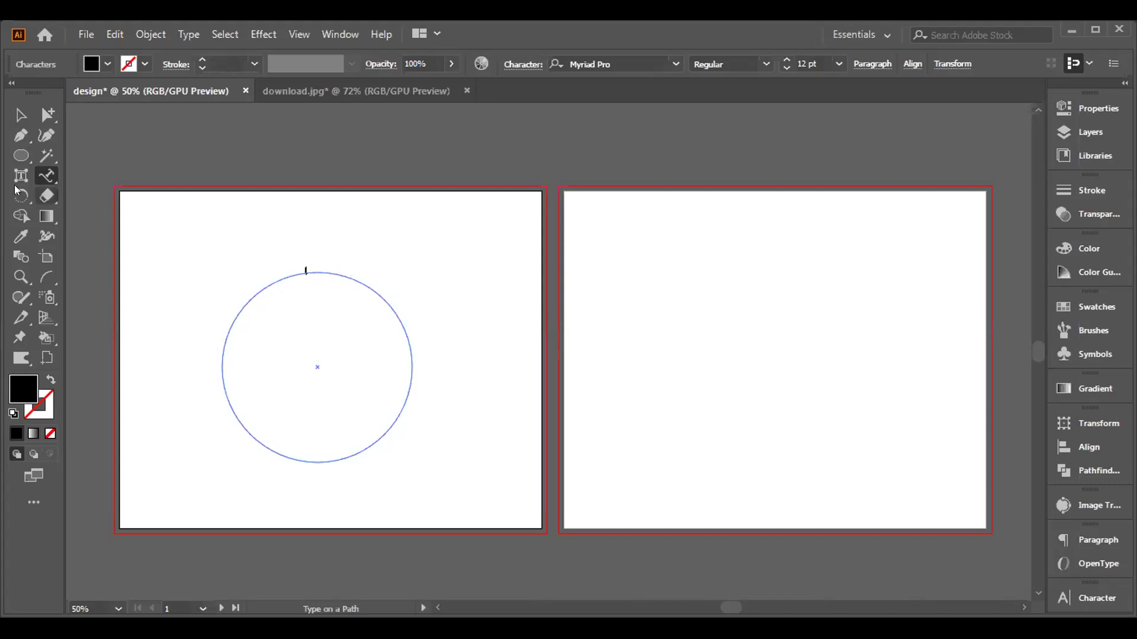
click(20, 115)
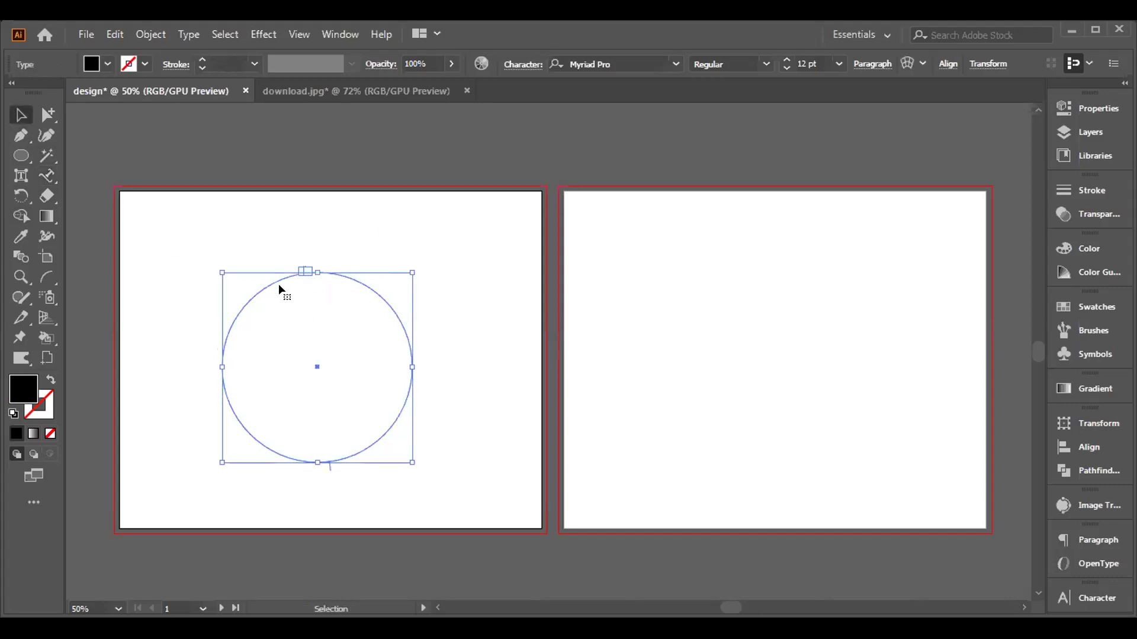
click(192, 312)
Step: Draw a new large circle on the first artboard and give it a black stroke with no fill
click(20, 156)
drag(247, 270, 444, 460)
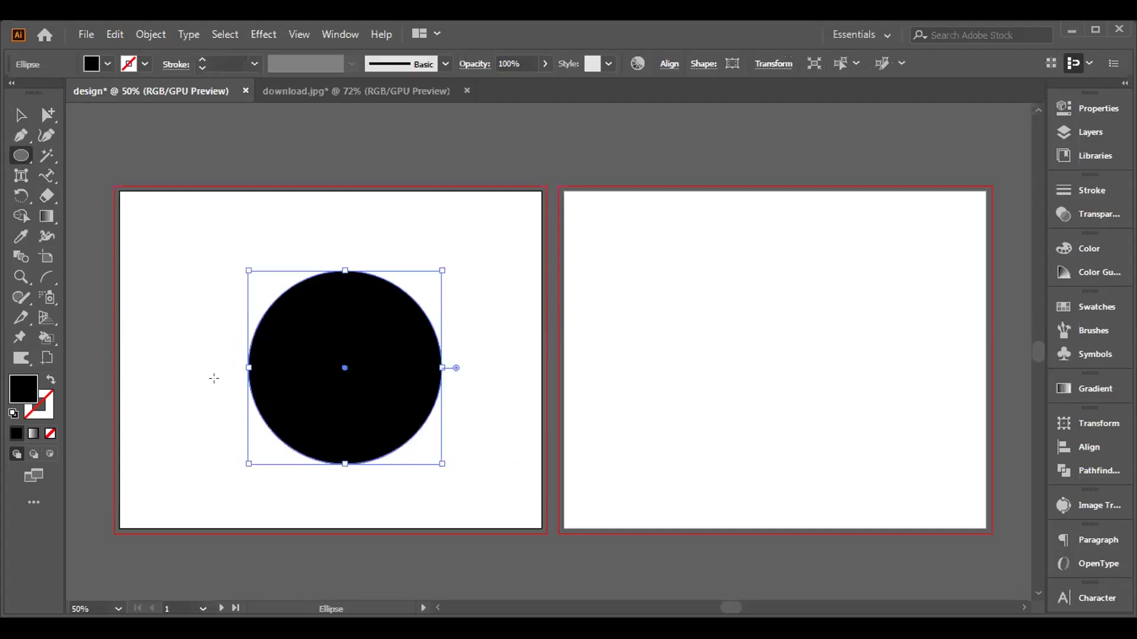
click(50, 379)
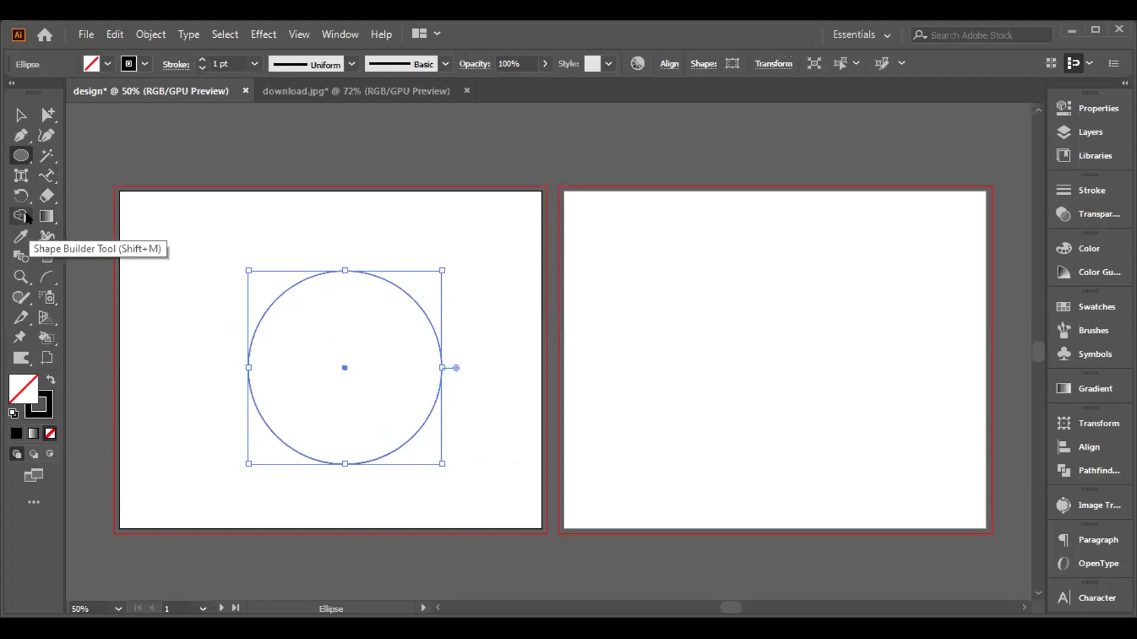
Step: Look through the grouped tool variants for the Scissors Tool
click(49, 282)
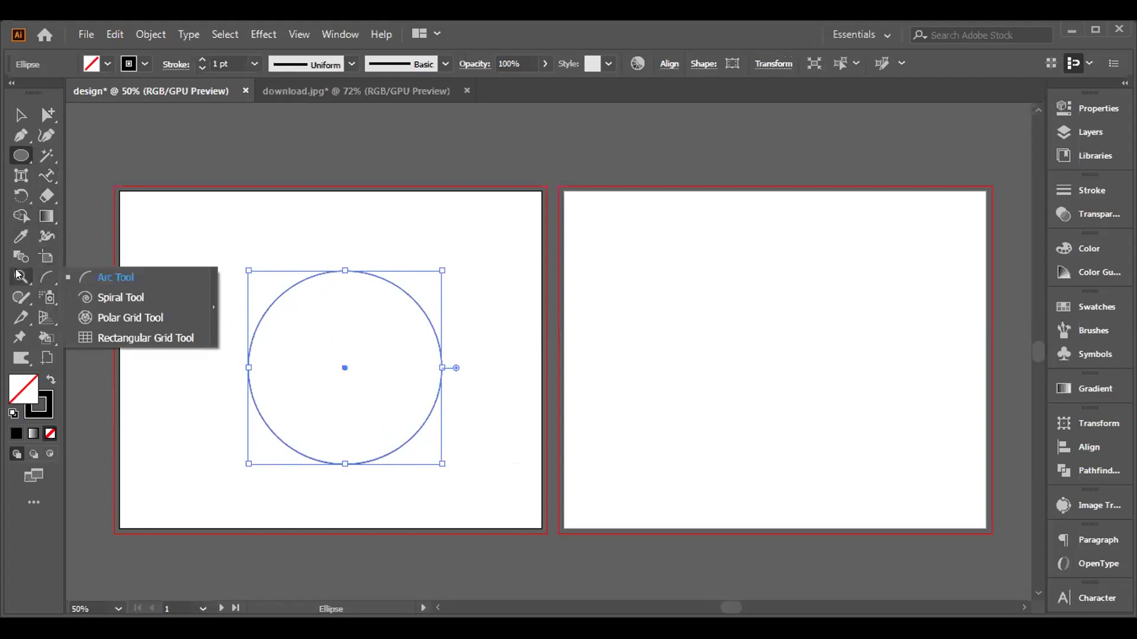
click(20, 298)
click(21, 298)
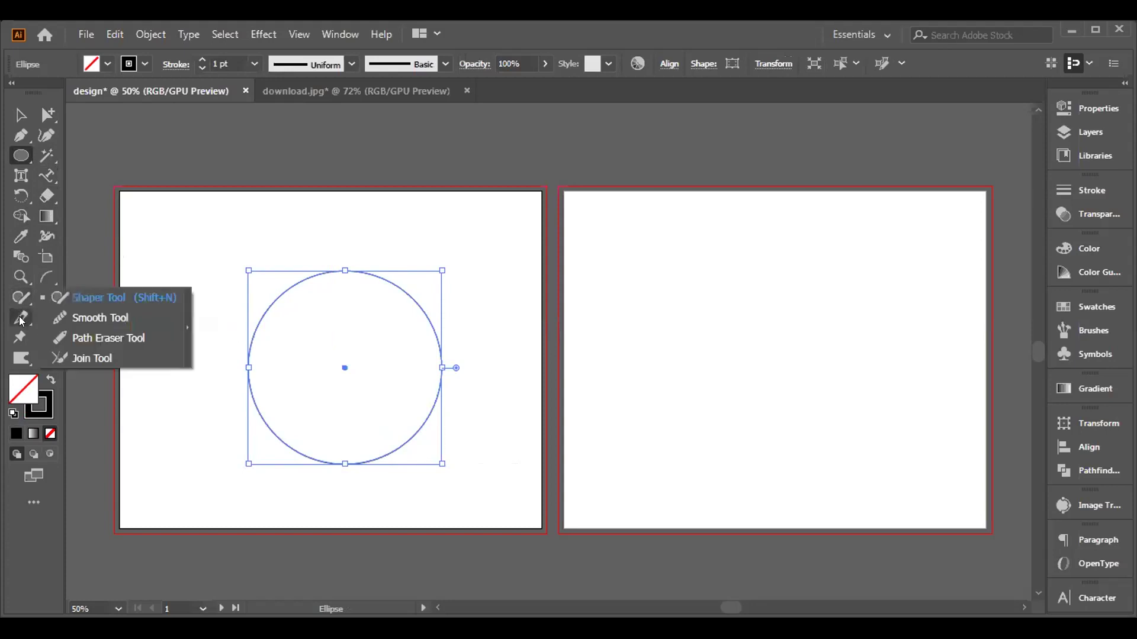
click(50, 297)
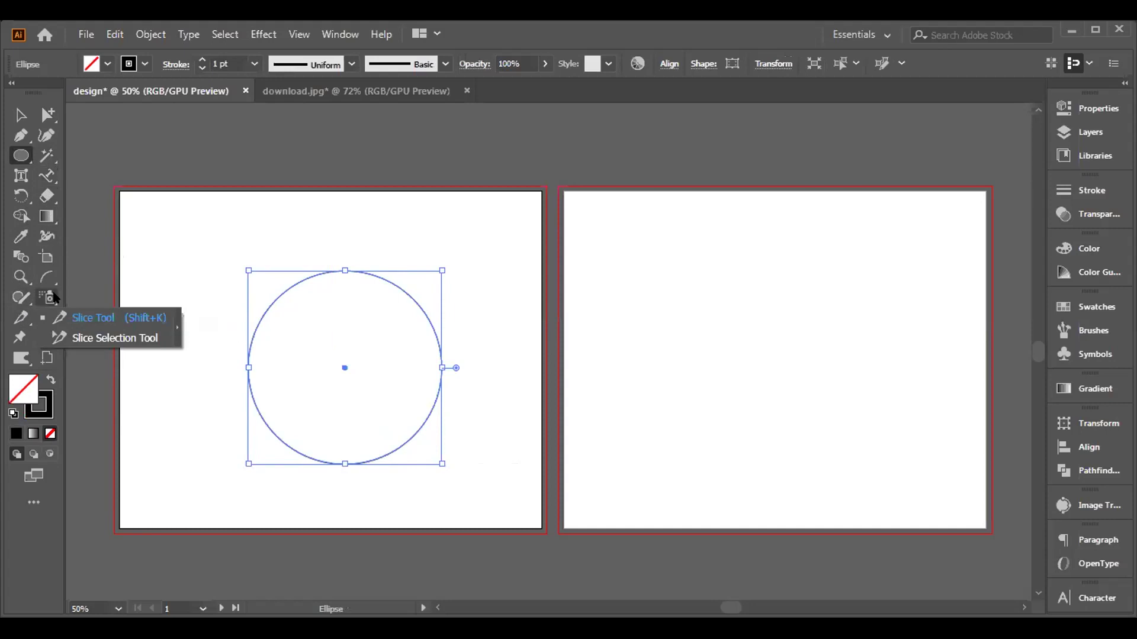
click(50, 297)
click(46, 318)
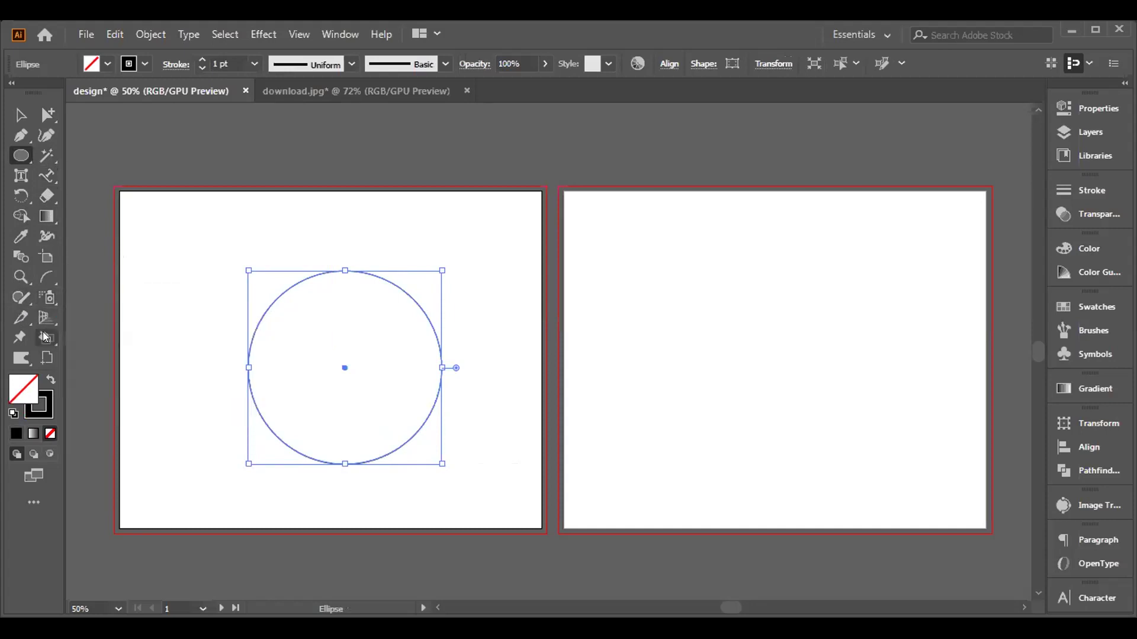
click(45, 337)
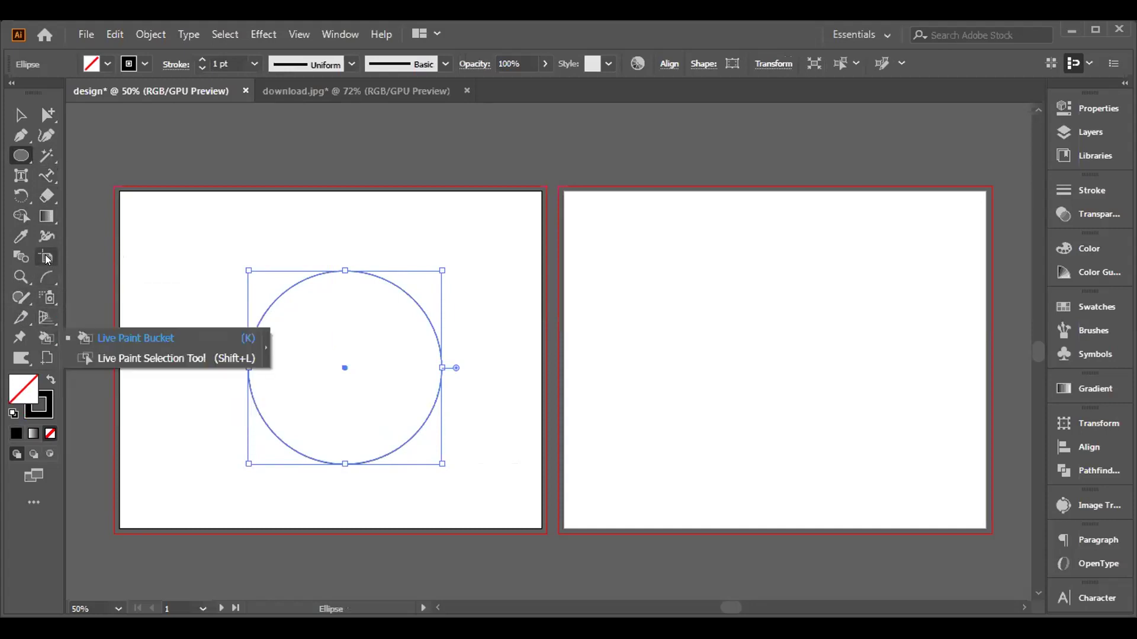
click(47, 223)
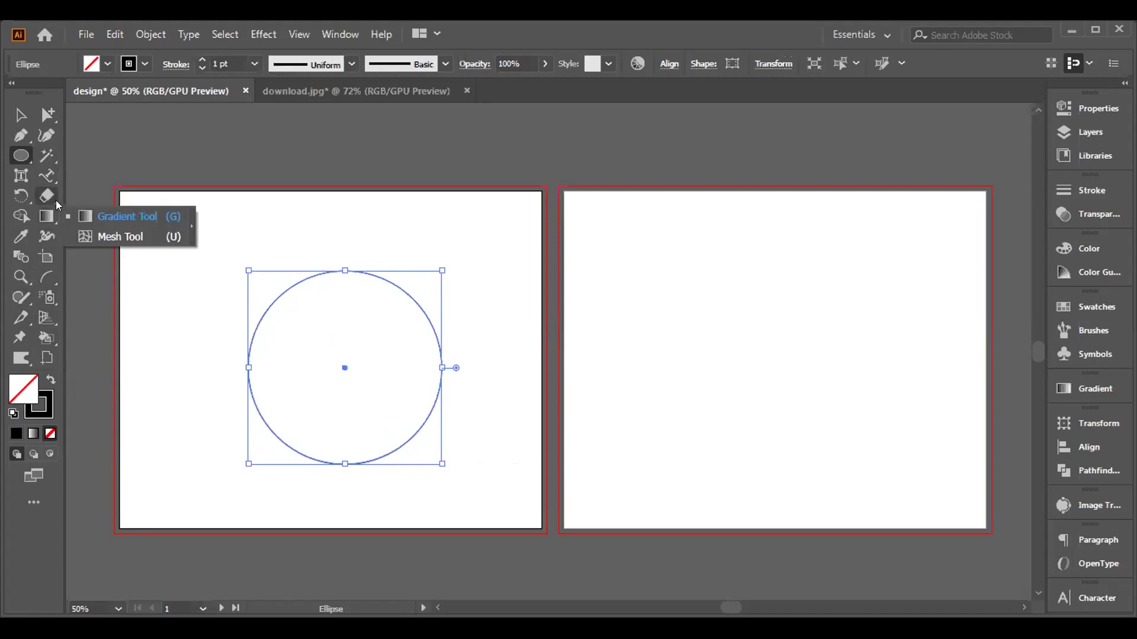
Step: Cut the circle into upper and lower halves with the Scissors Tool at its left and right anchor points
click(47, 196)
click(100, 214)
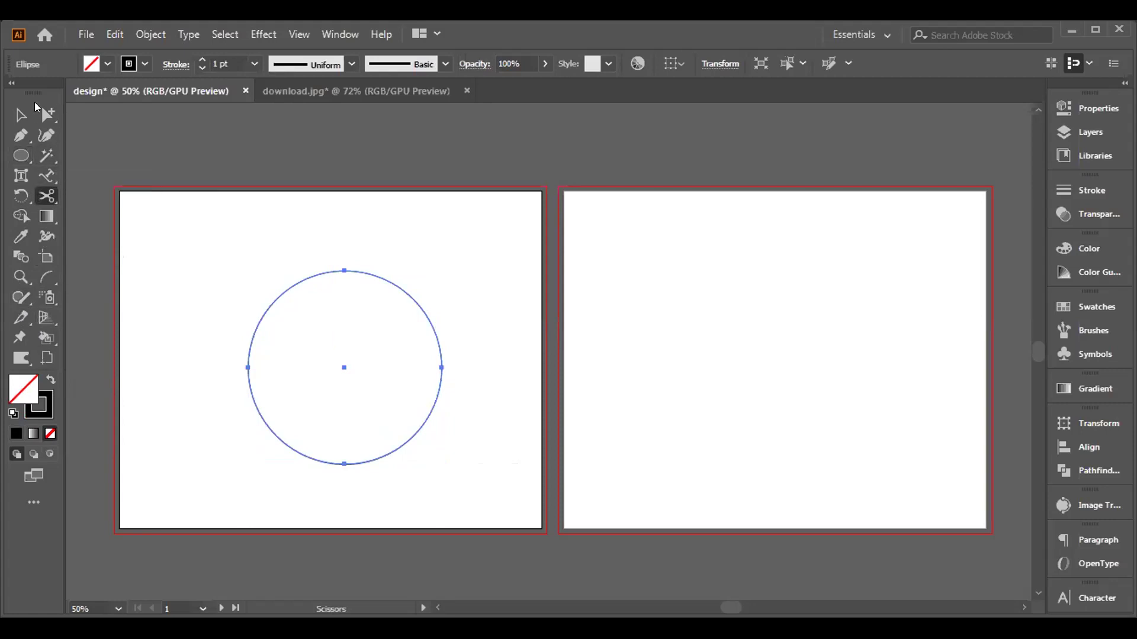
click(244, 367)
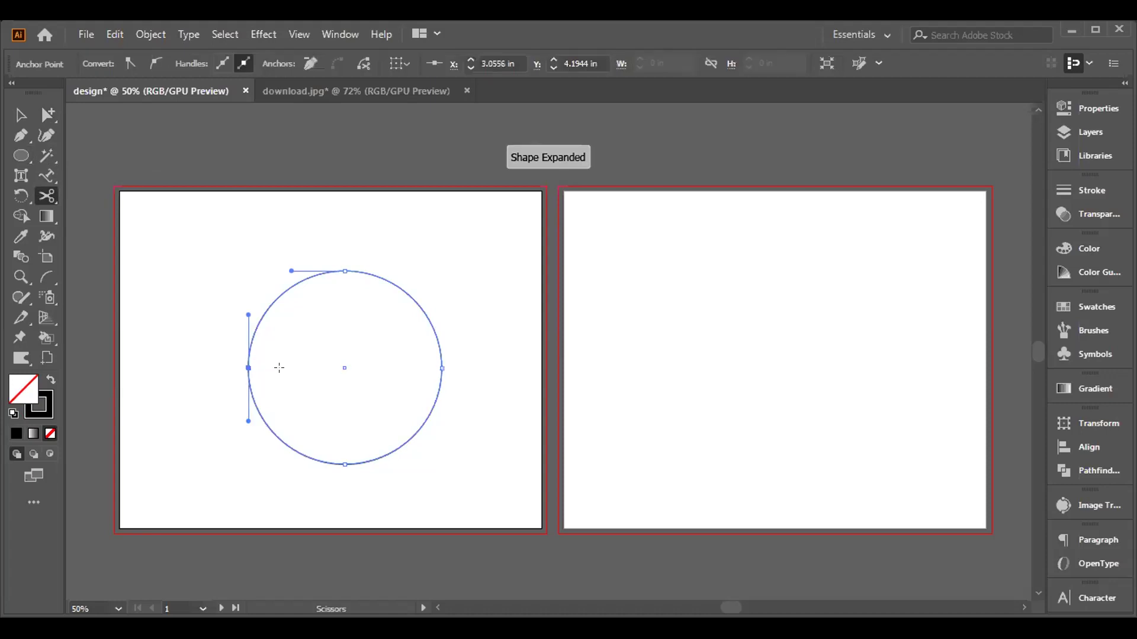
click(441, 367)
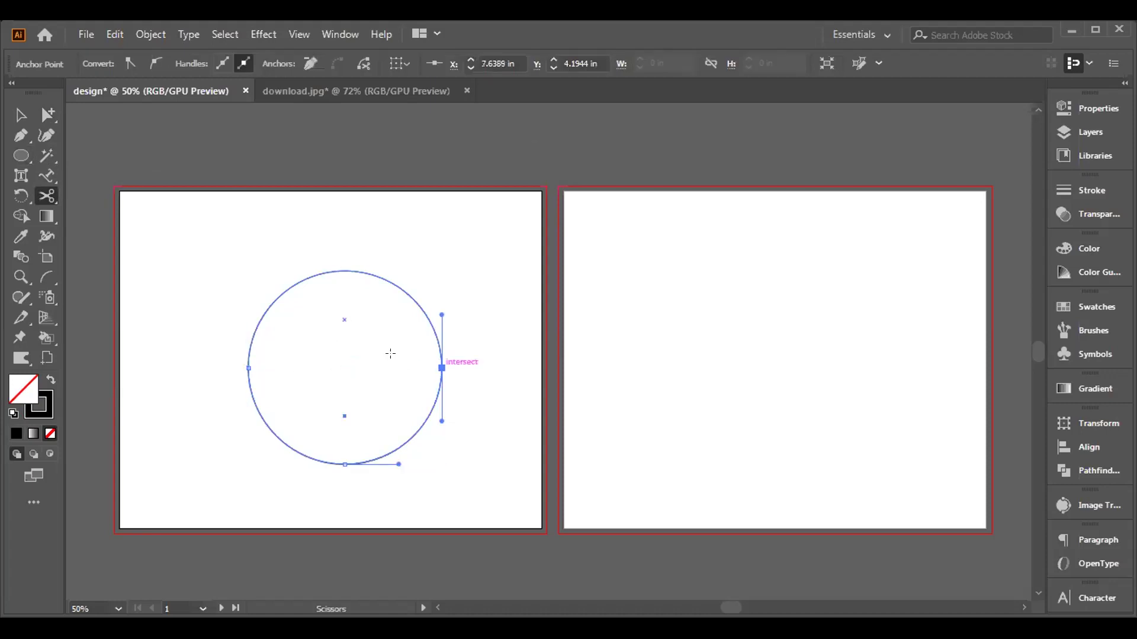
Step: Select the circle's upper half and fill it with placeholder text using the Type on a Path Tool
click(12, 112)
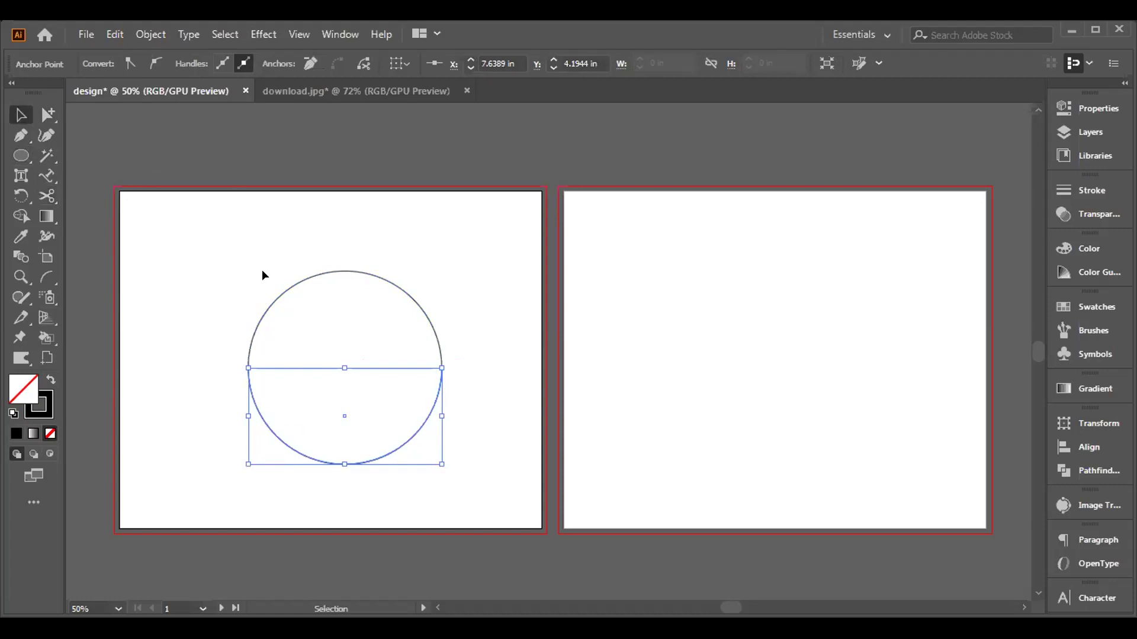
click(280, 287)
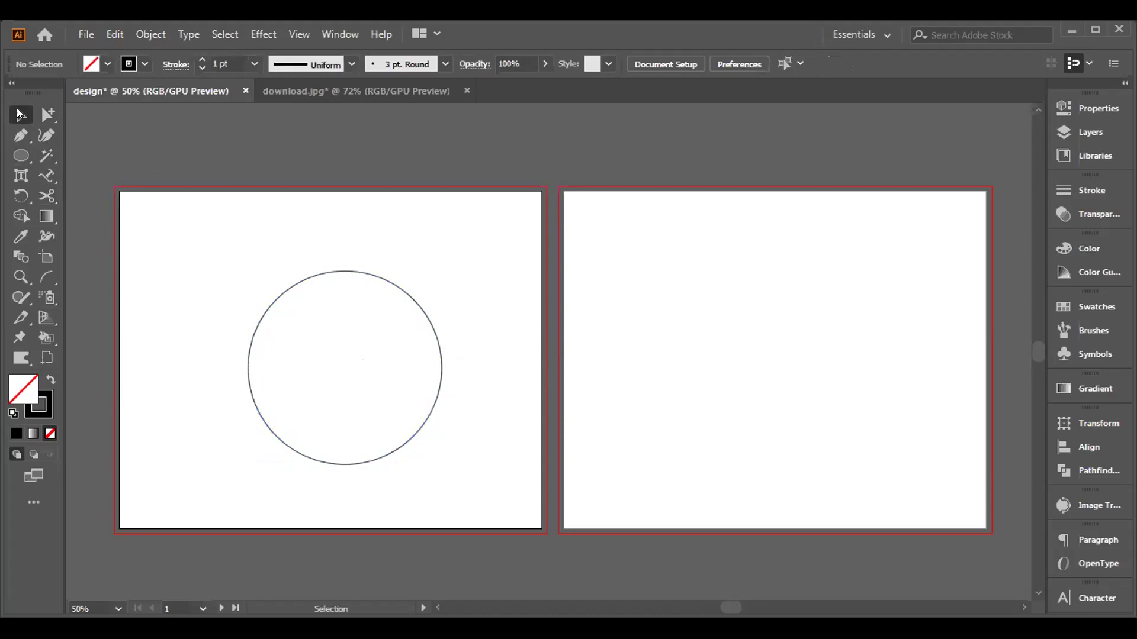
click(286, 291)
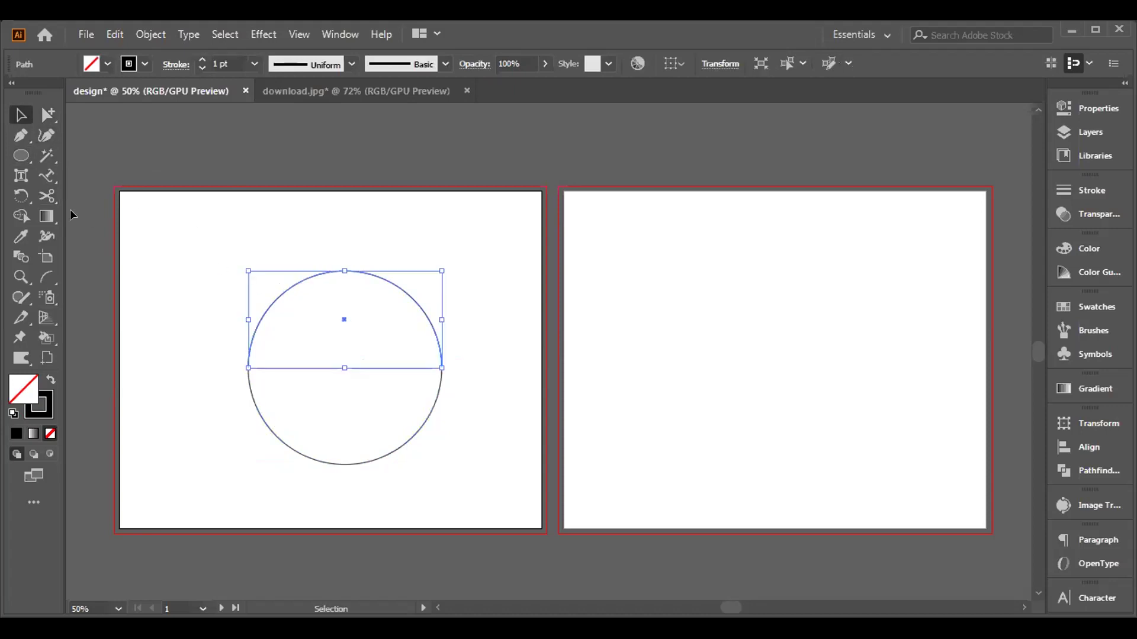
click(45, 176)
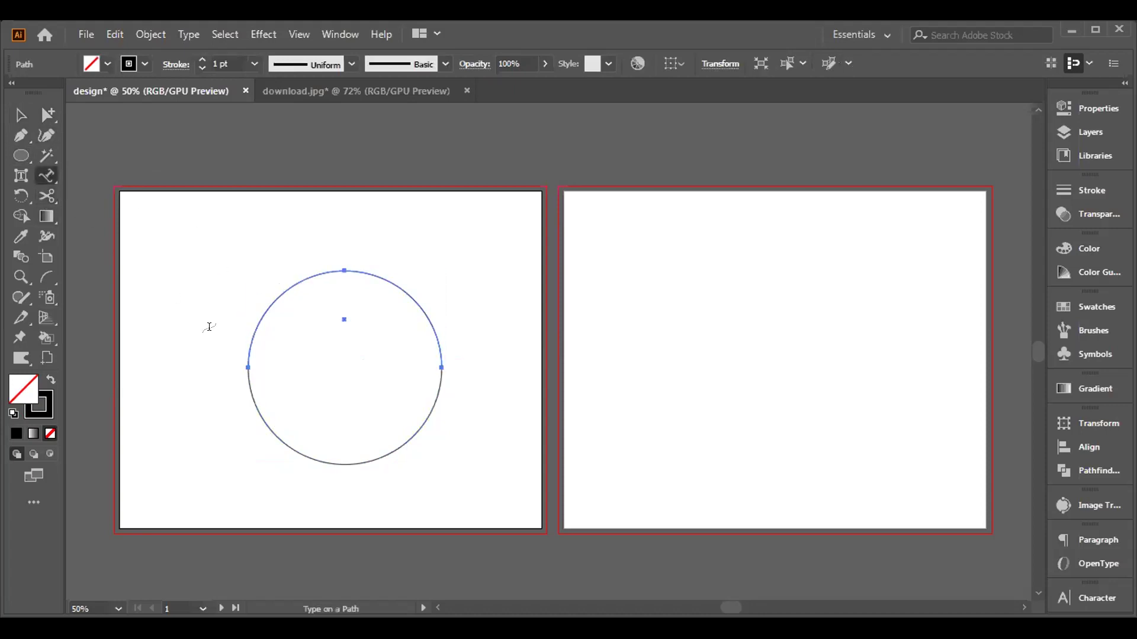
click(248, 349)
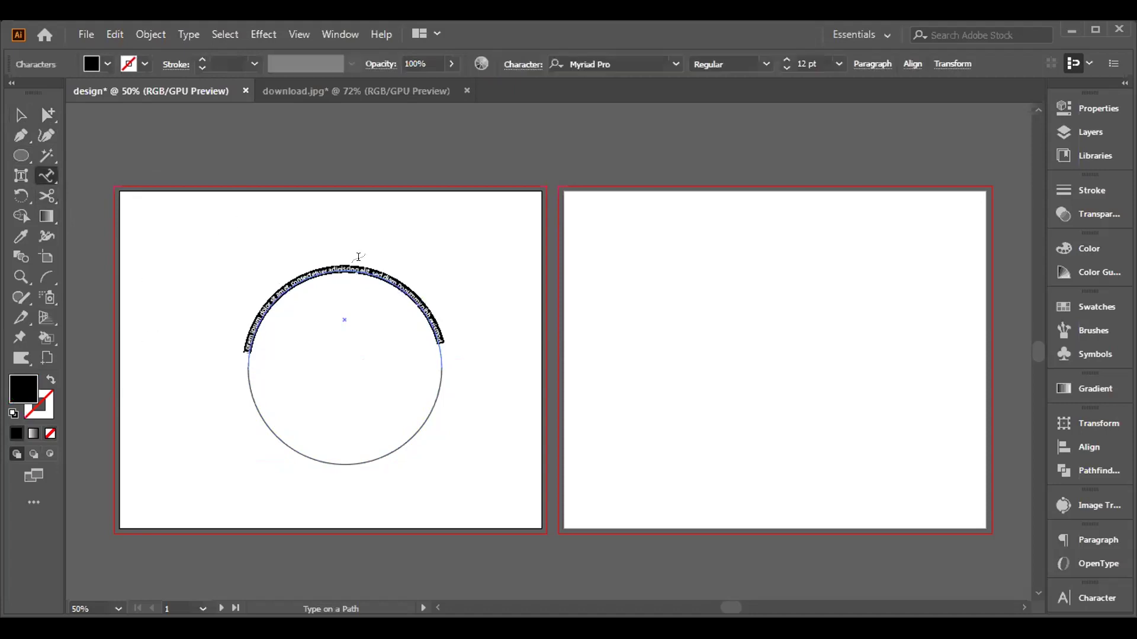
click(21, 115)
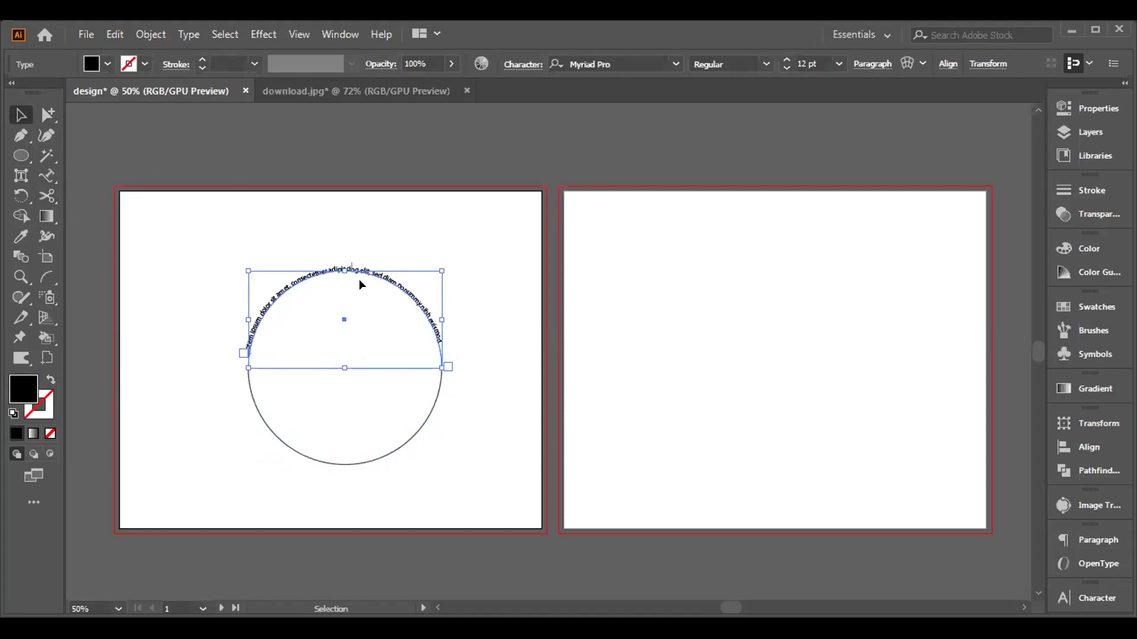
Step: Open the Character panel, float it over the second artboard and expand it to show all its options
key(ctrl+t)
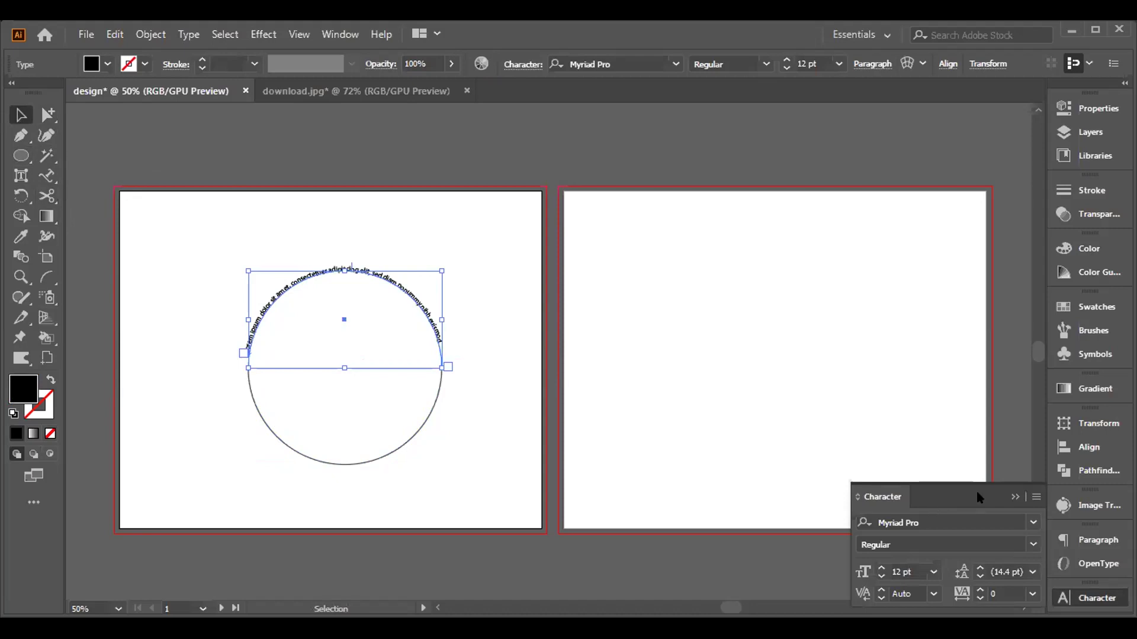
drag(980, 485, 869, 246)
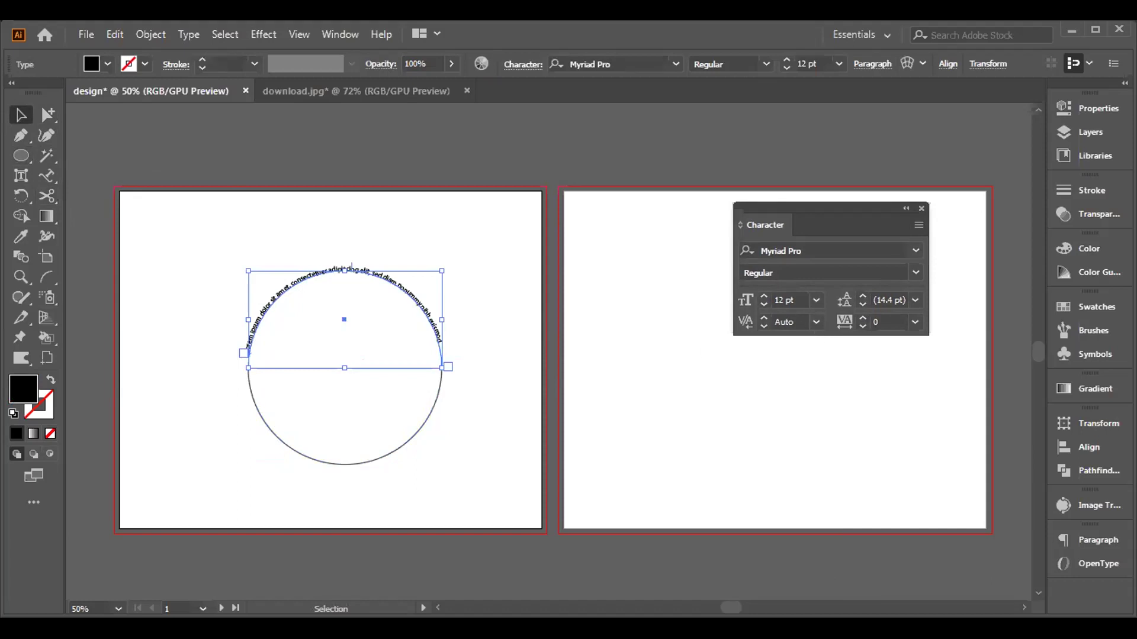
click(914, 227)
click(814, 228)
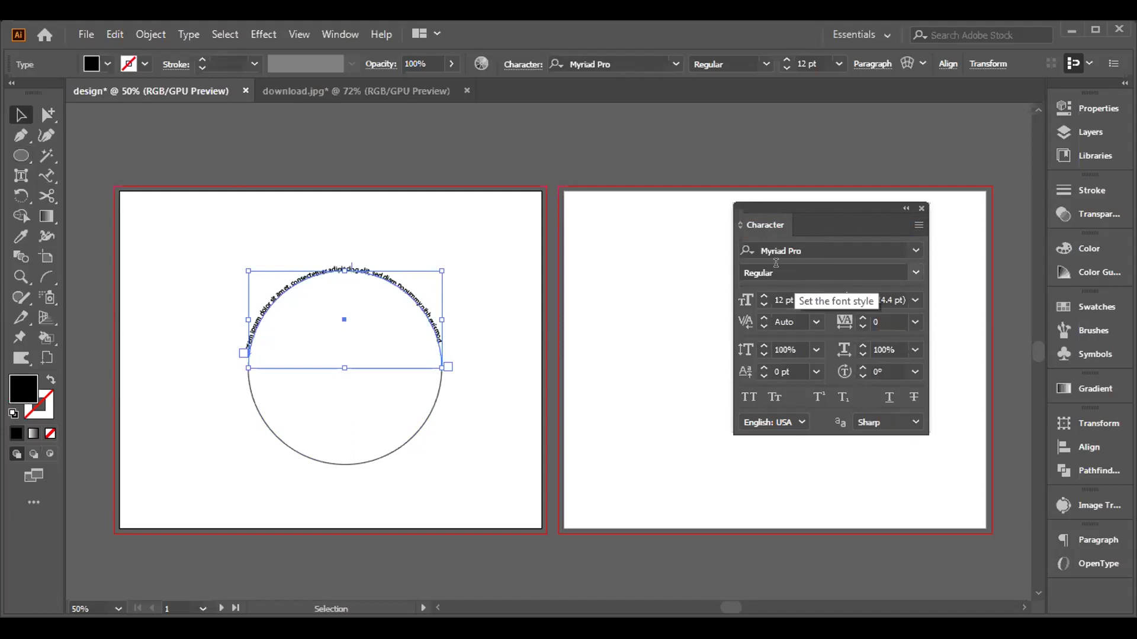
Step: Set the font size of the placeholder text on the upper arc to 23 pt
click(764, 297)
click(763, 297)
click(763, 297)
click(763, 296)
click(763, 296)
click(763, 296)
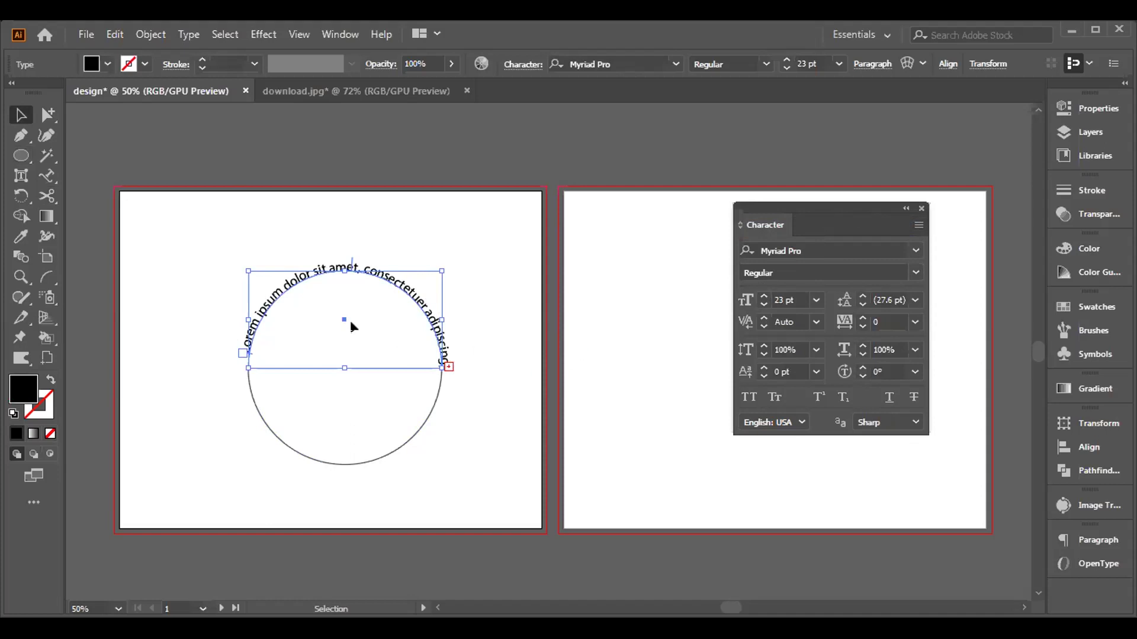
Step: Set the arc text's leading to 36 pt and widen its tracking to 101
click(861, 297)
click(864, 319)
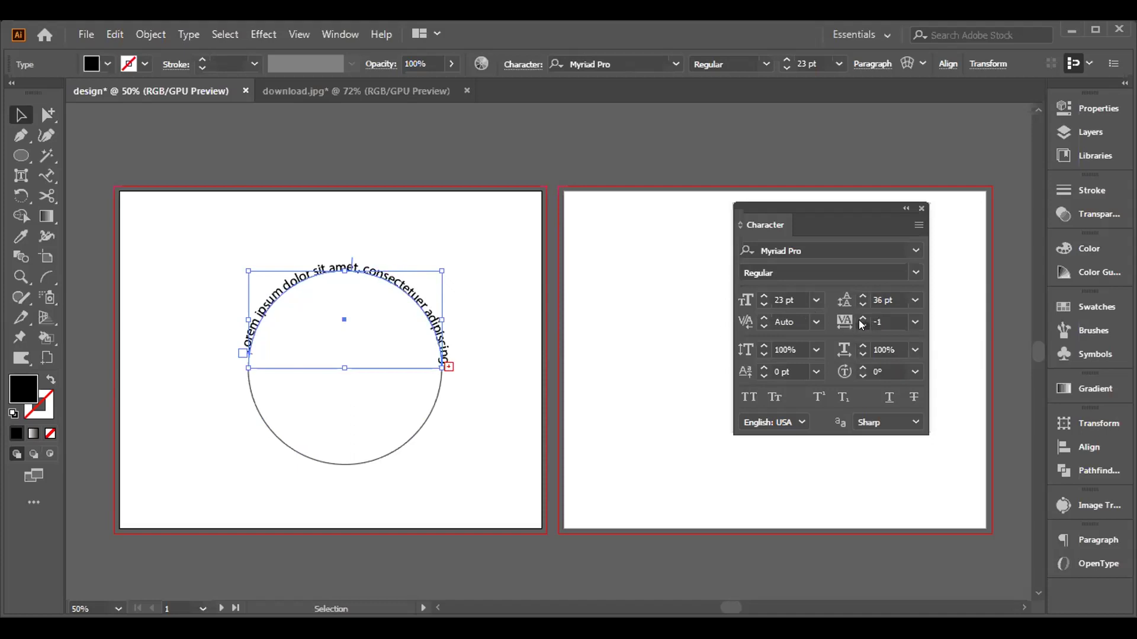
click(858, 315)
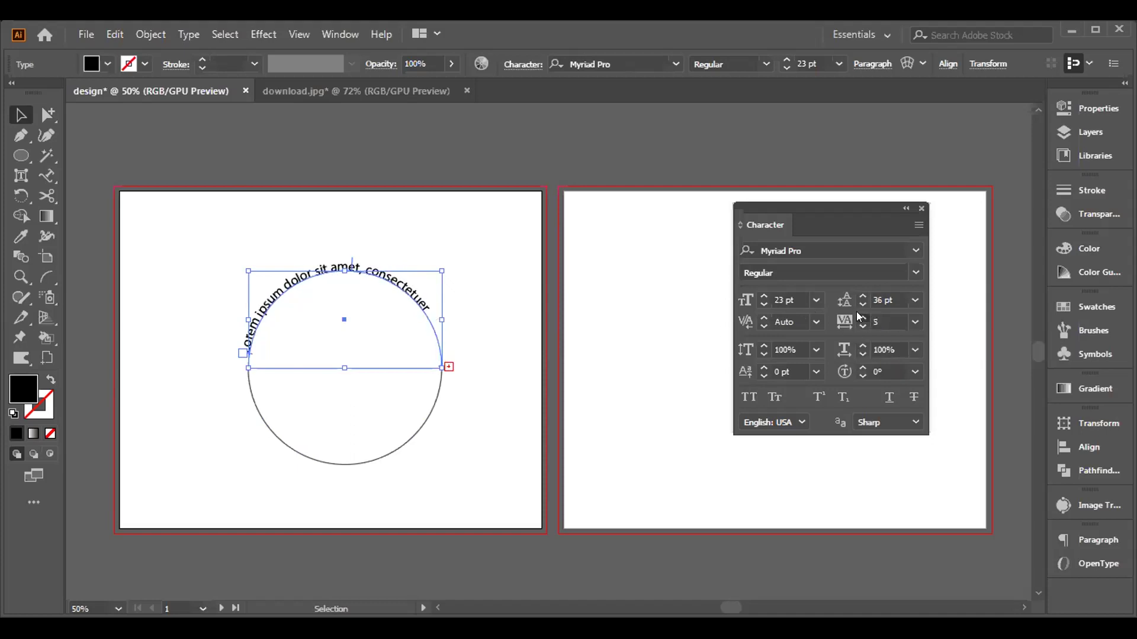
click(857, 311)
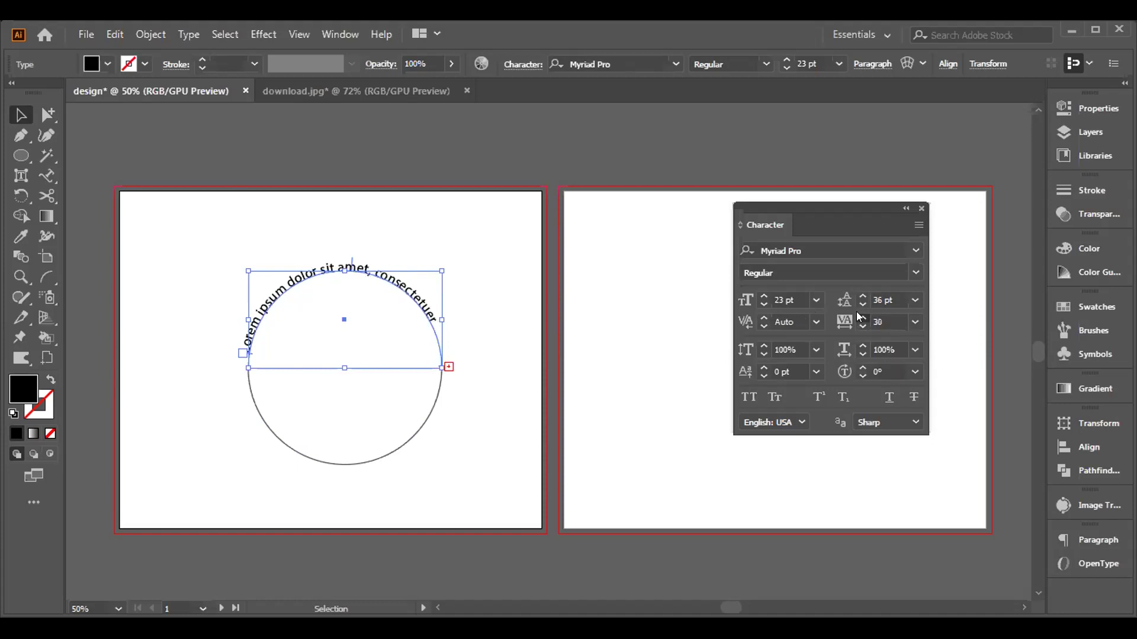
click(856, 311)
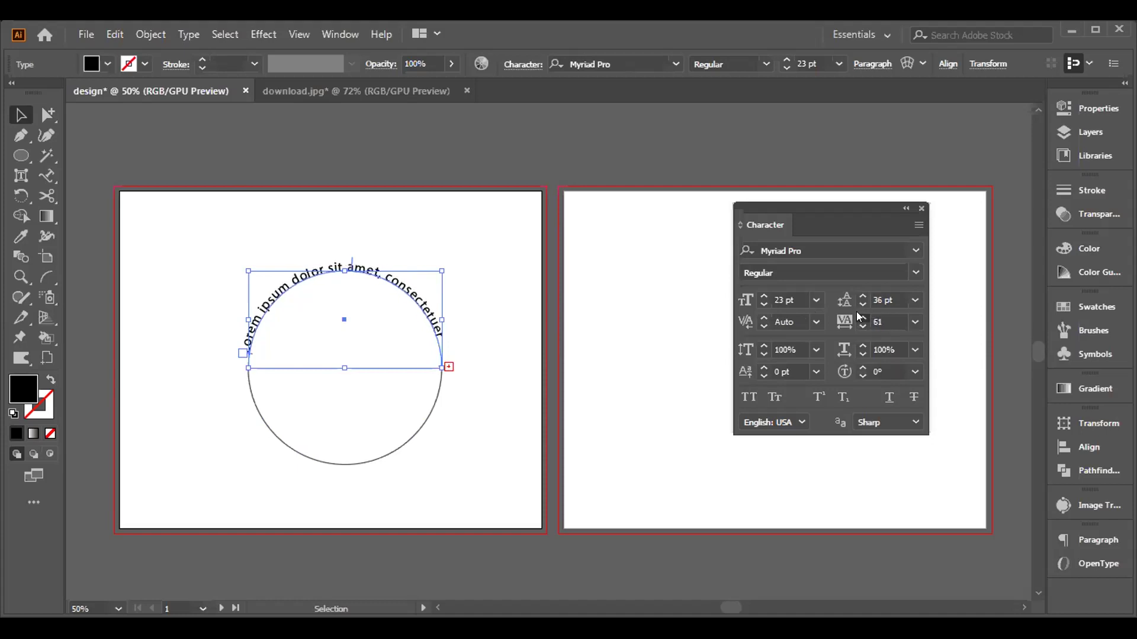
click(856, 311)
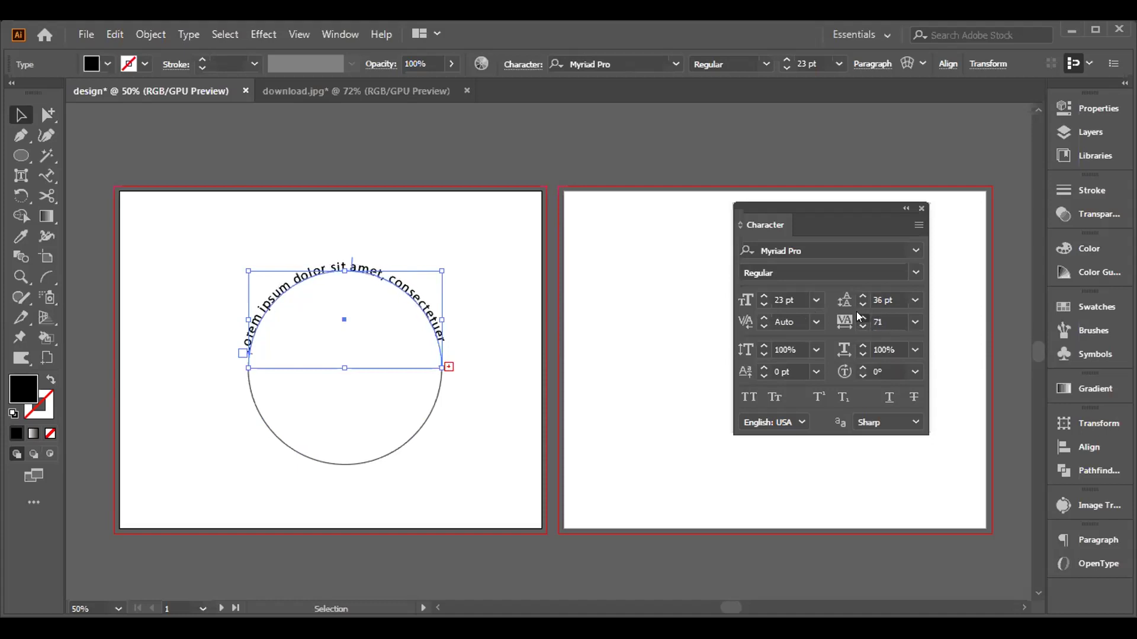
click(856, 311)
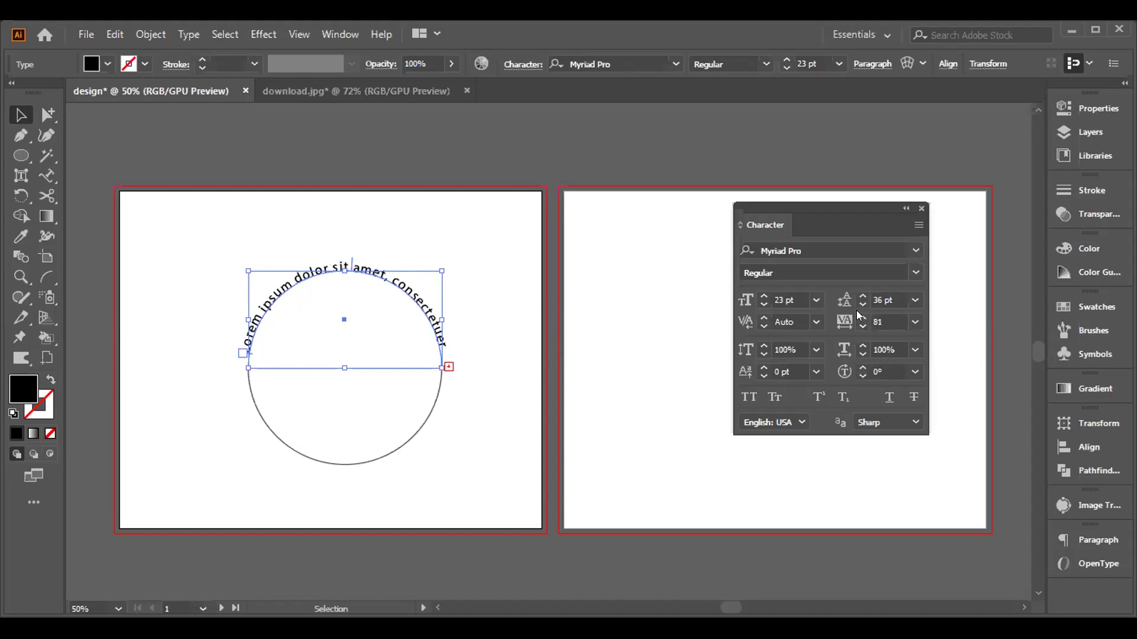
click(857, 310)
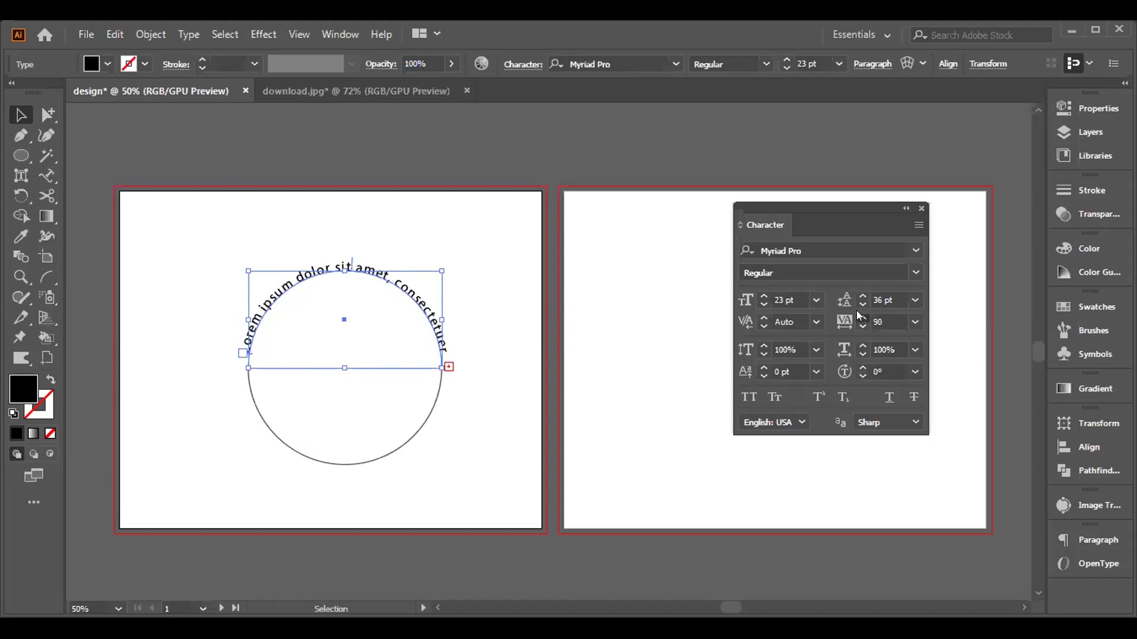
click(856, 311)
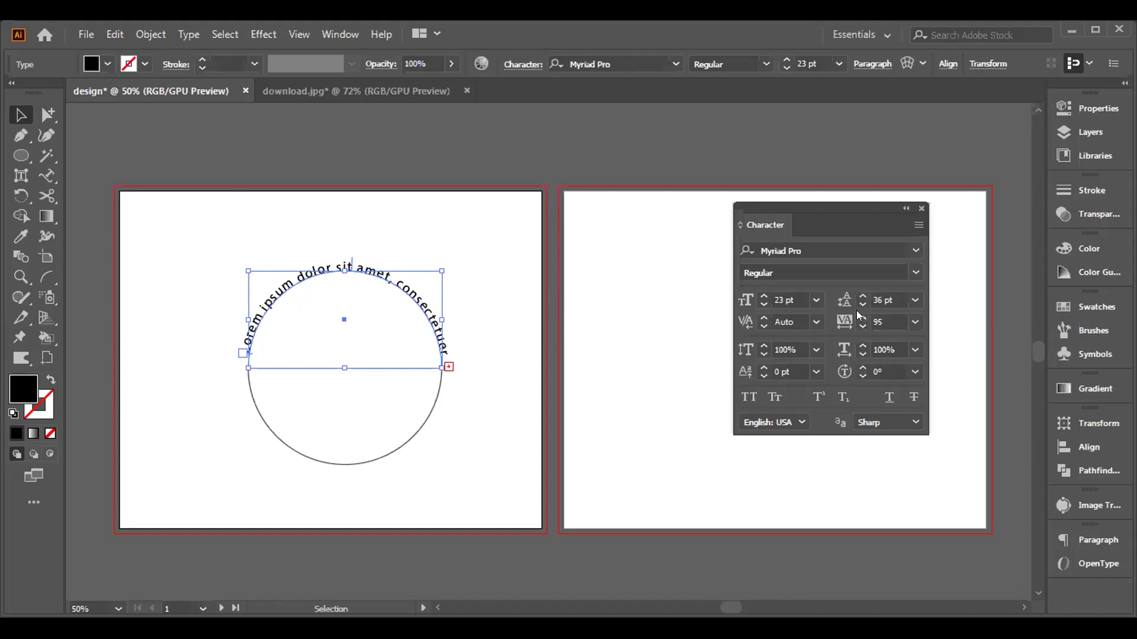
click(856, 310)
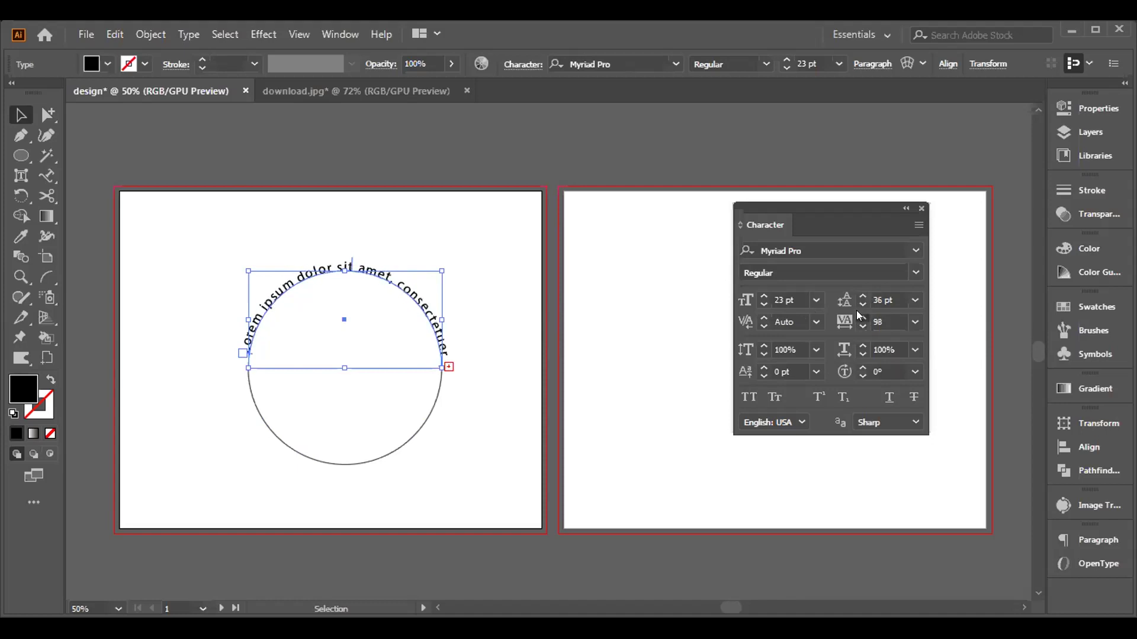
click(856, 311)
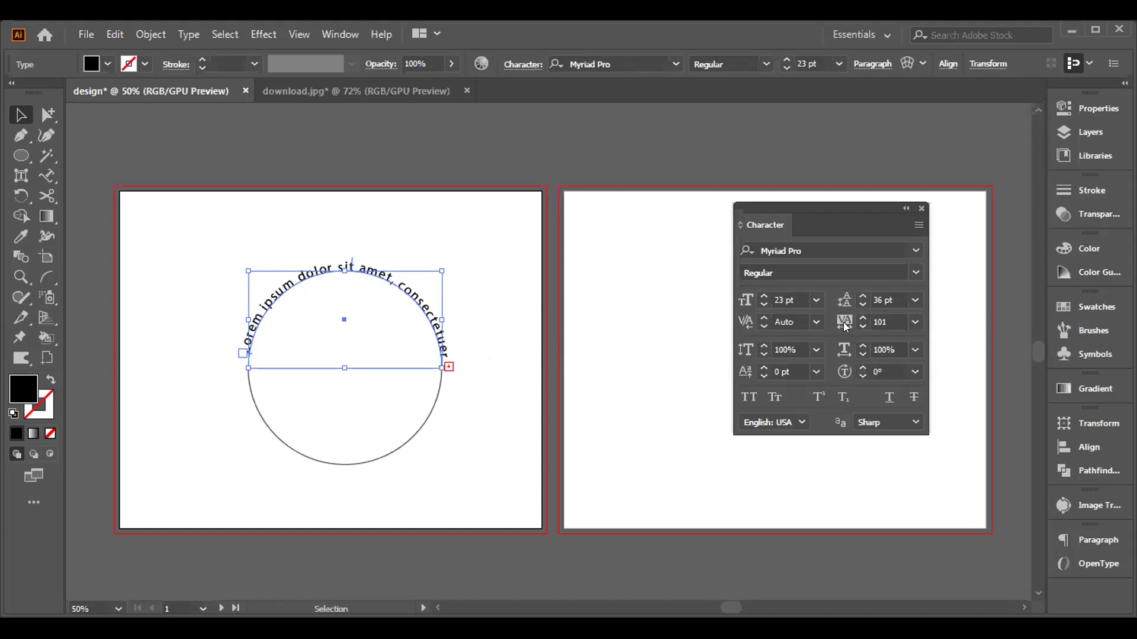
Step: Set the arc text's vertical scale to 97% and horizontal scale to 100%, and dock the Character panel again
click(763, 354)
click(763, 354)
click(763, 354)
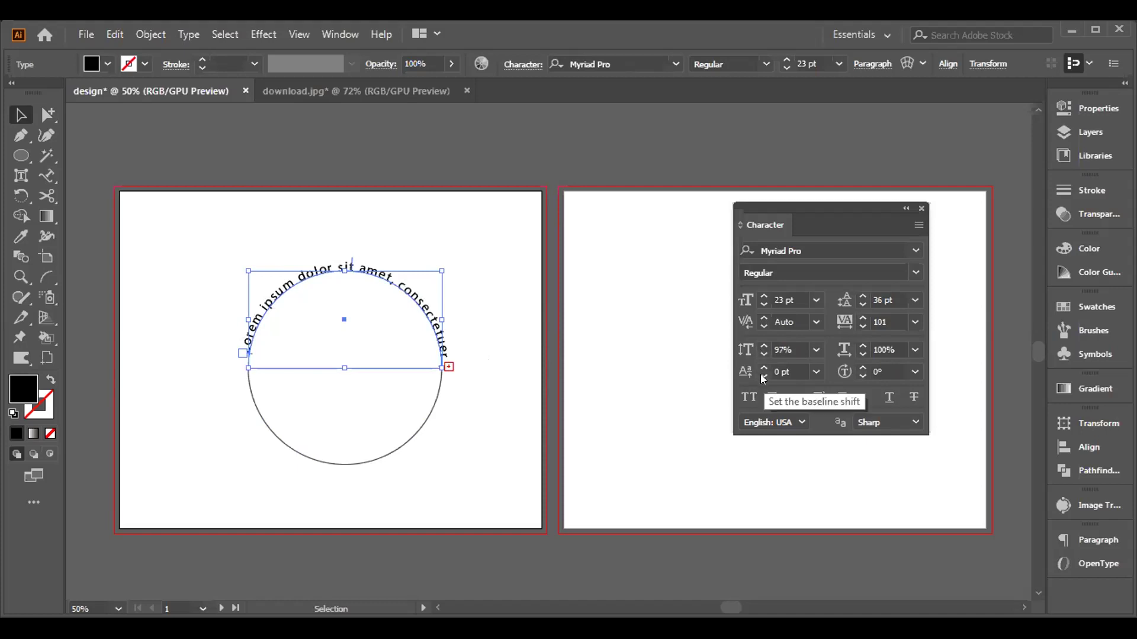
click(861, 354)
click(862, 354)
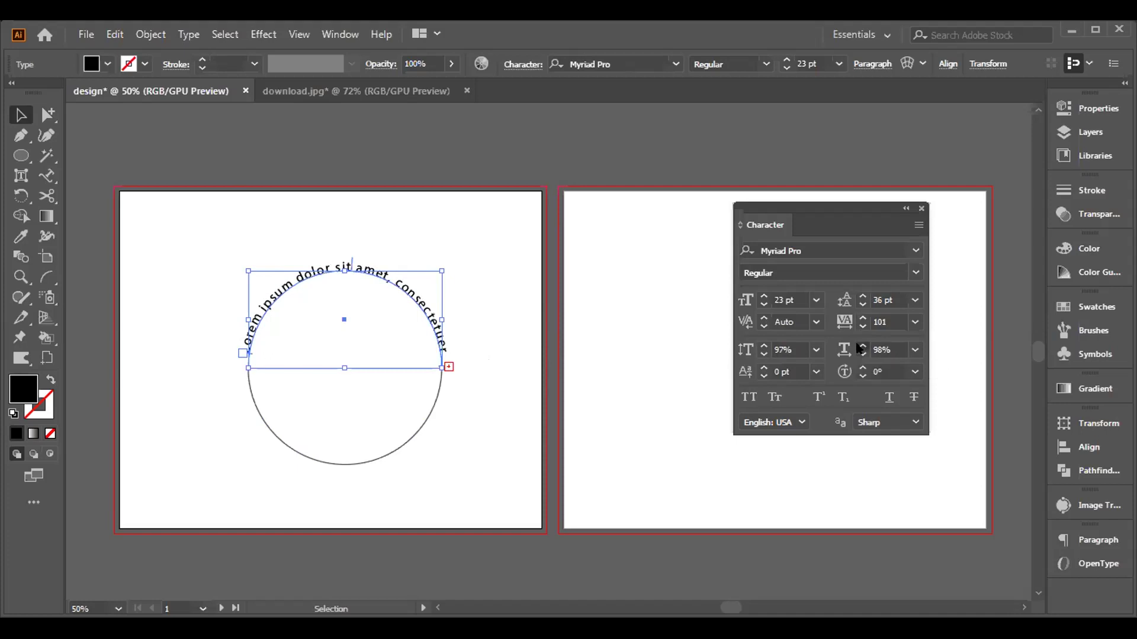
click(862, 347)
click(861, 347)
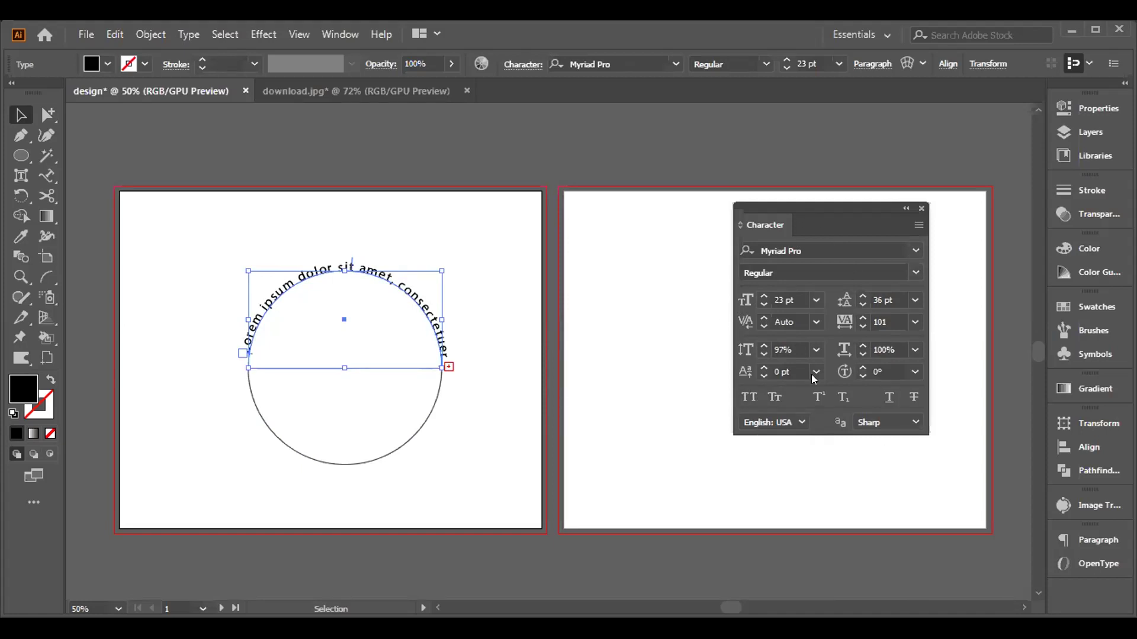
click(904, 208)
drag(763, 201, 1074, 593)
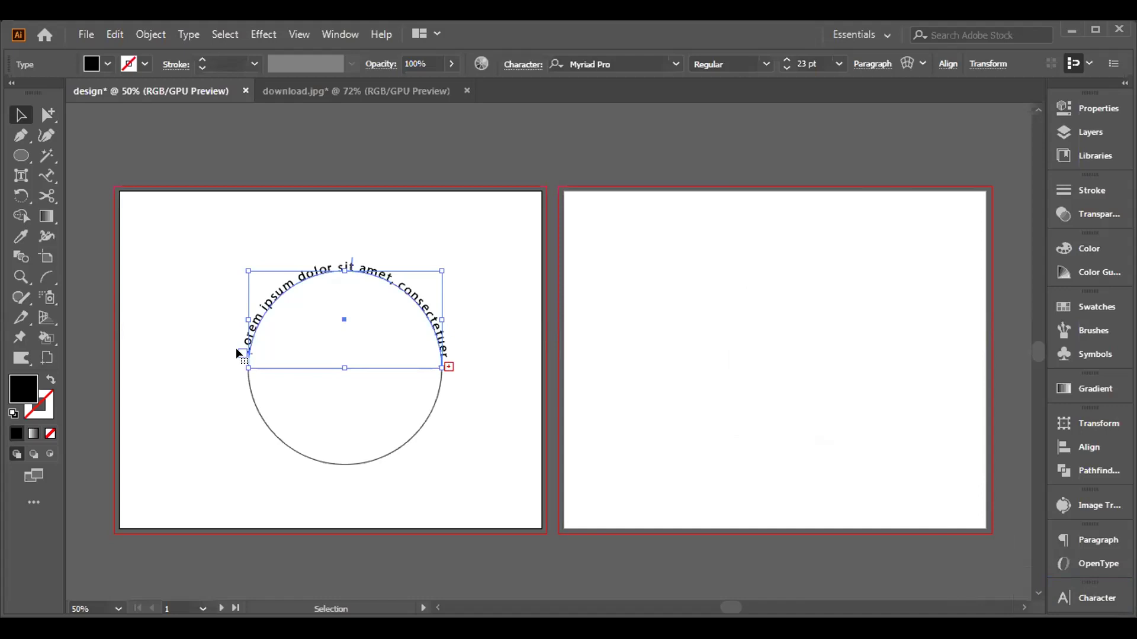
Step: Delete the placeholder text along the upper arc, keeping the lower half of the circle
key(t)
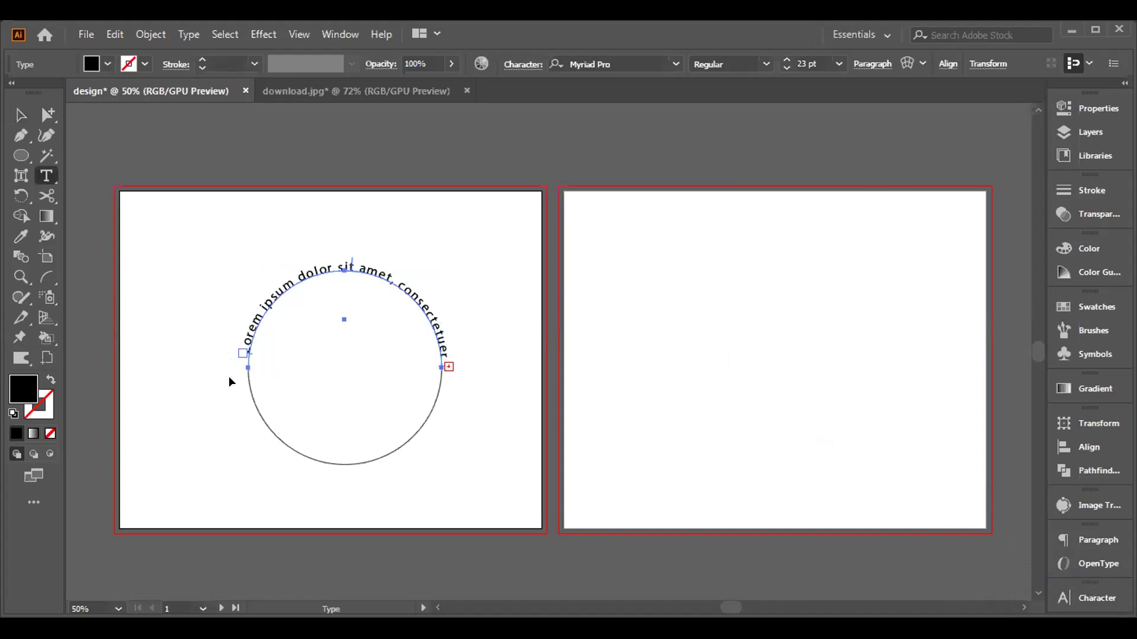
key(v)
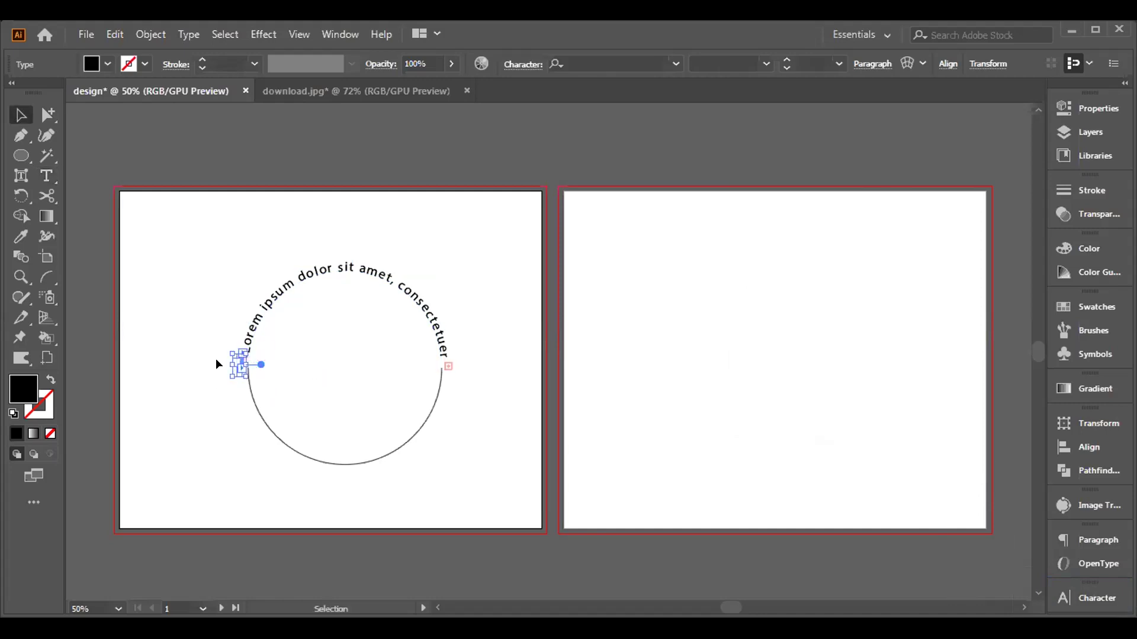
click(216, 360)
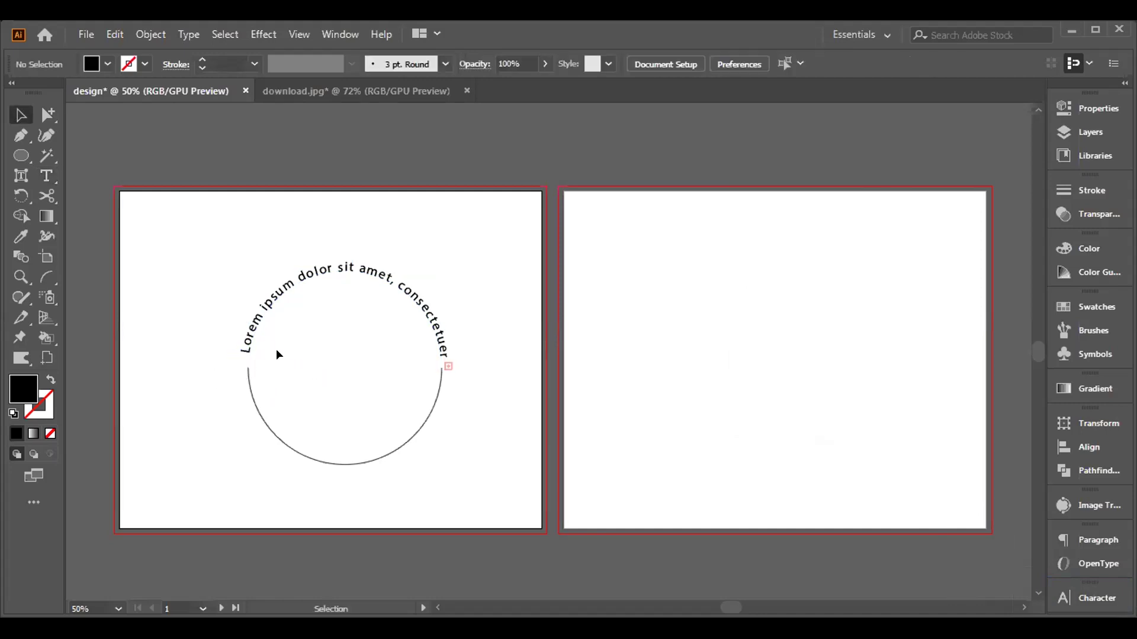
click(245, 338)
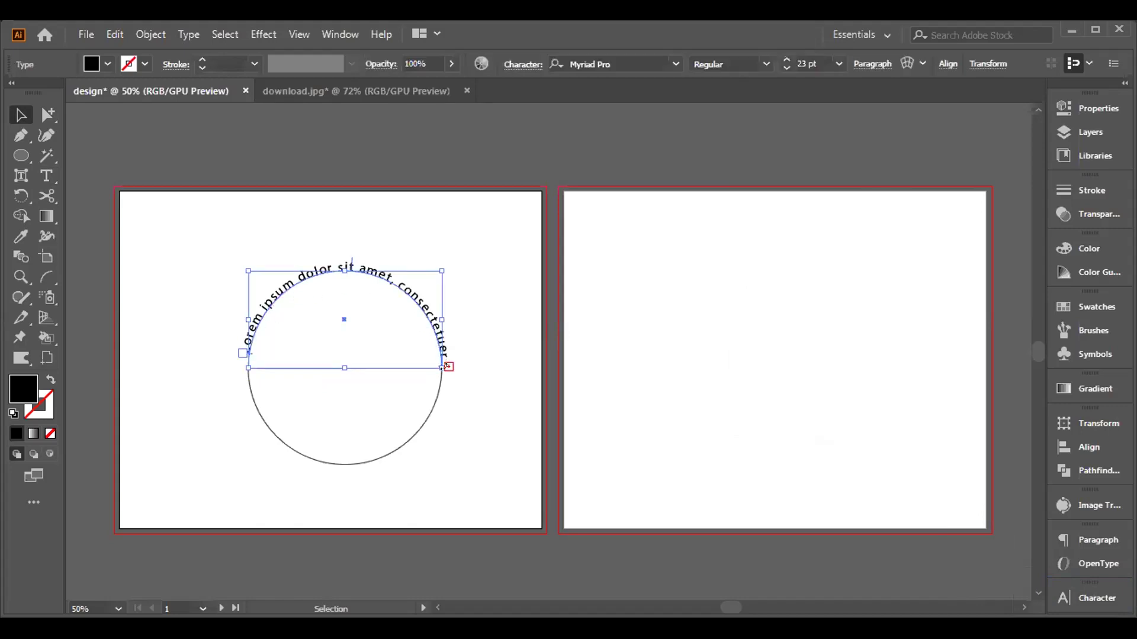
key(Delete)
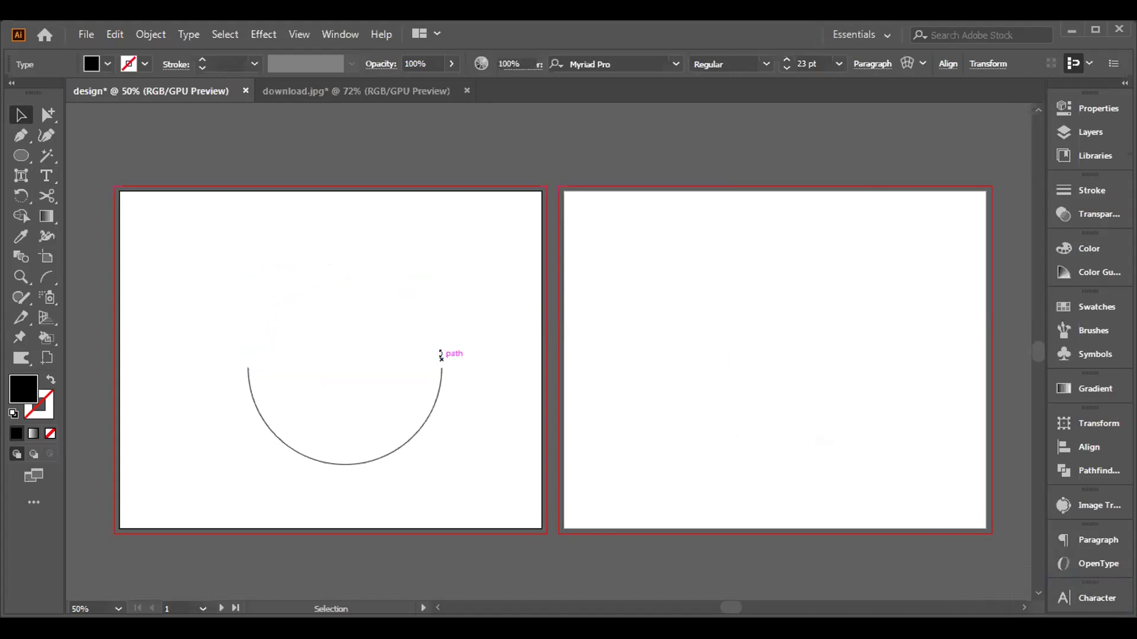
Step: Place the word "design" along the lower half of the circle with the Type on a Path Tool
click(270, 431)
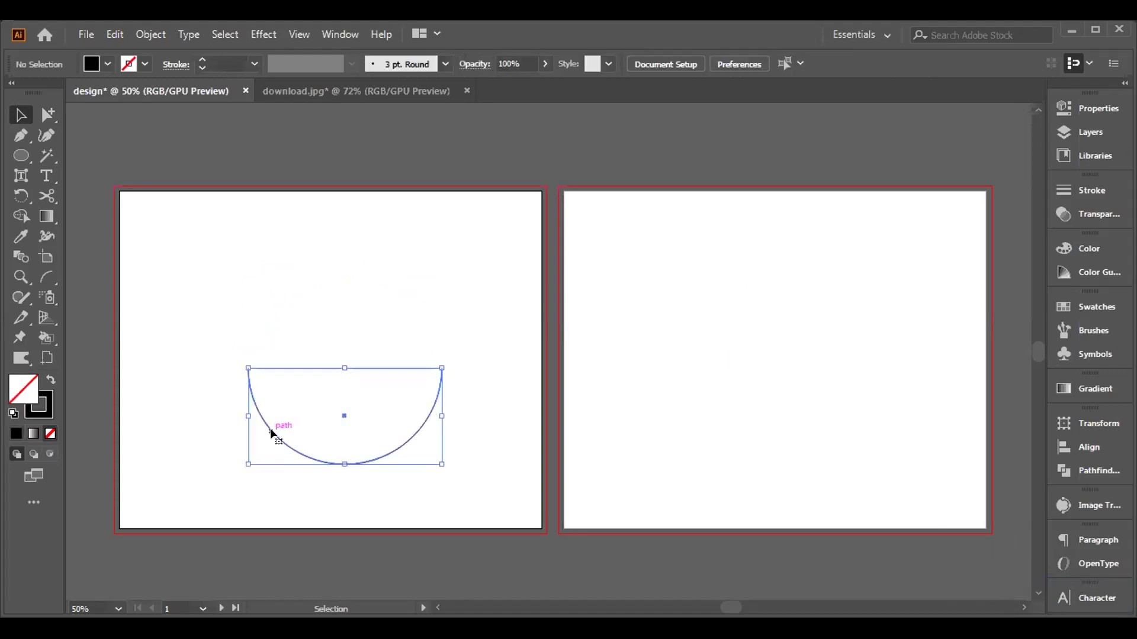
click(44, 177)
drag(44, 181, 81, 186)
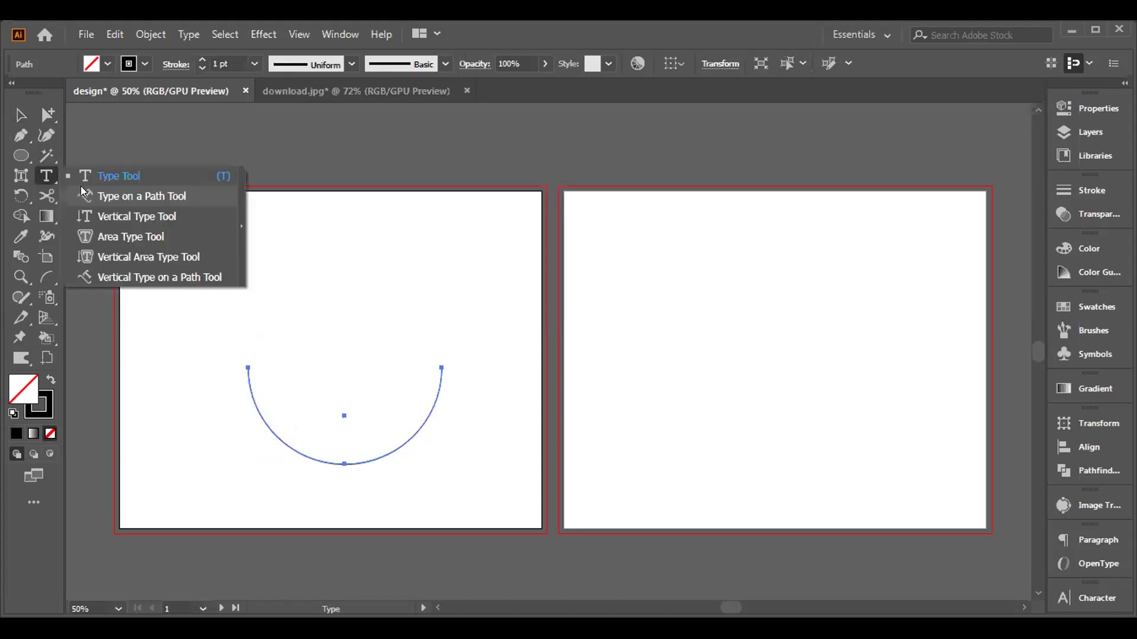
click(94, 193)
click(249, 390)
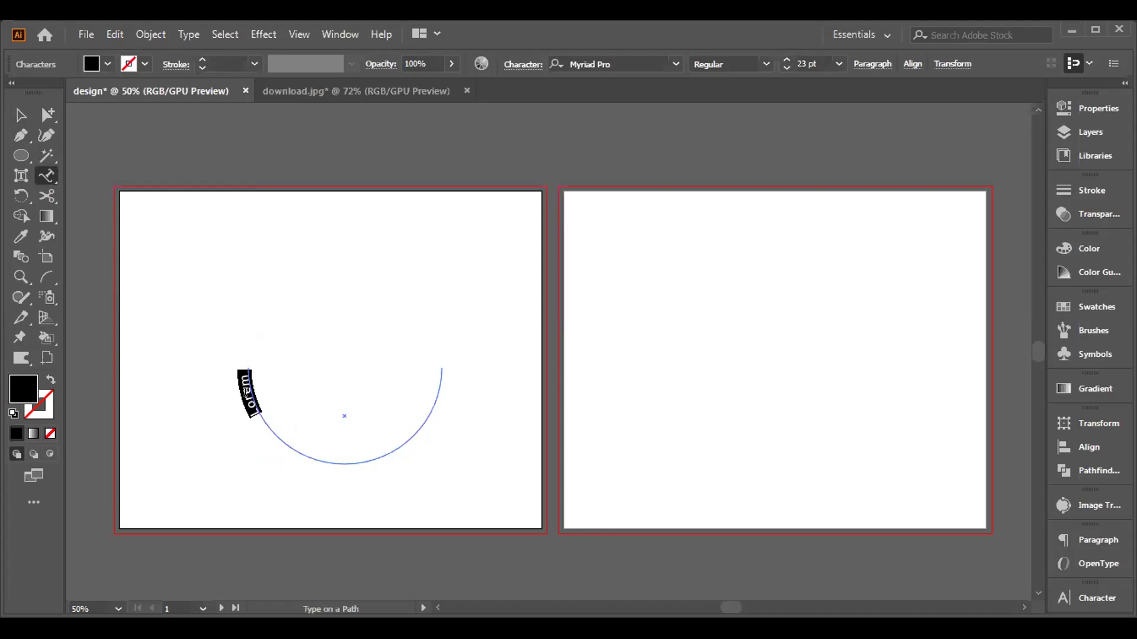
key(BackSpace)
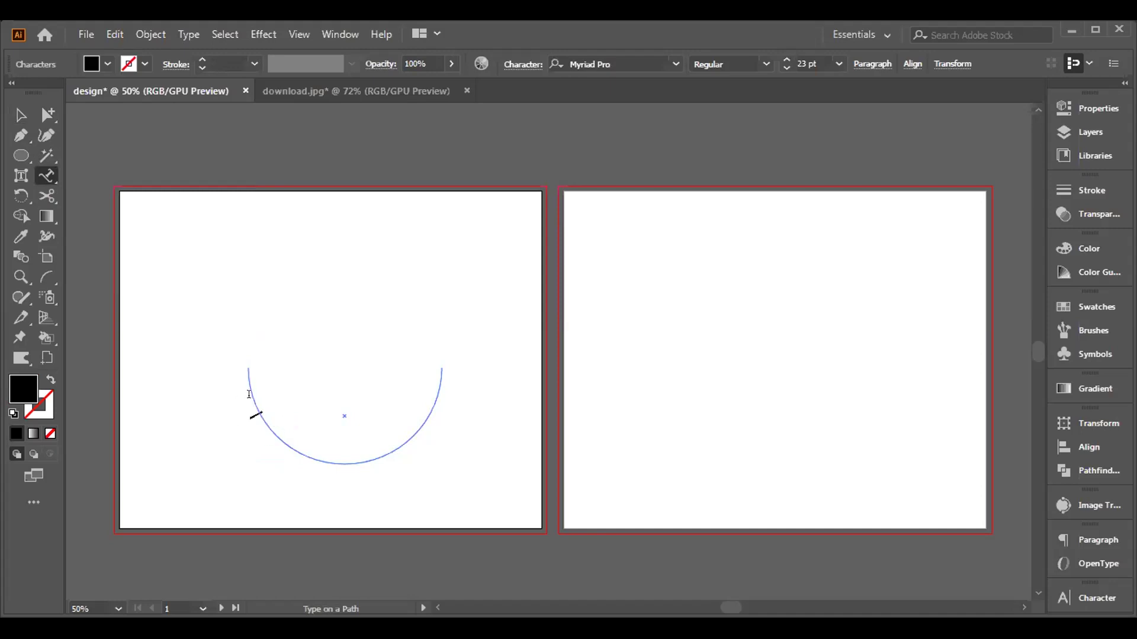
text(ped)
text(ign)
click(238, 363)
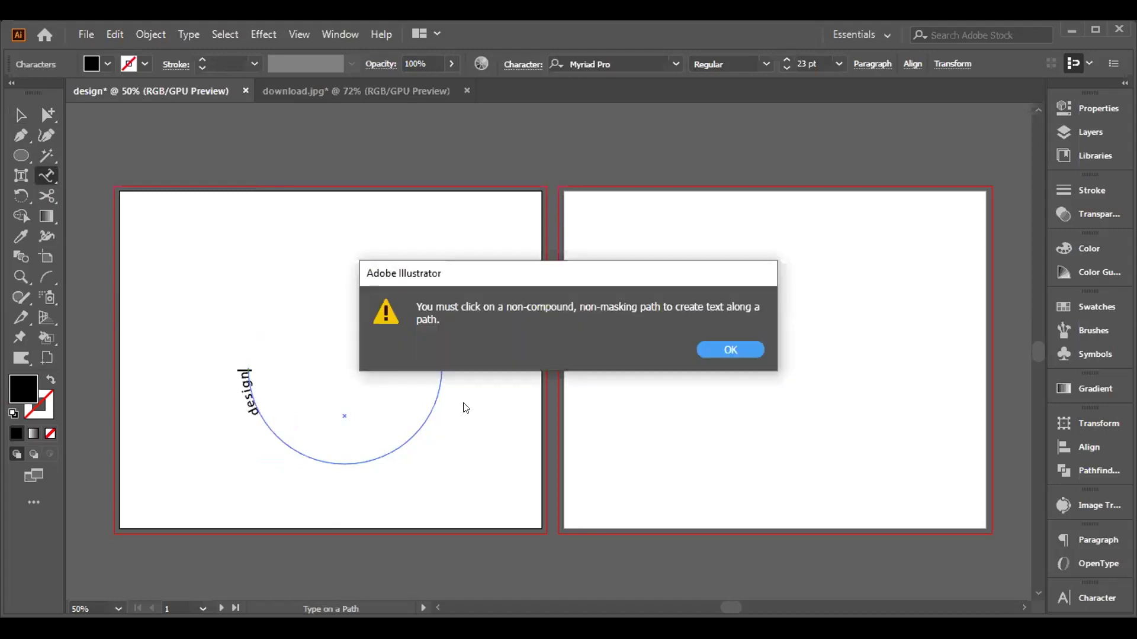
click(730, 350)
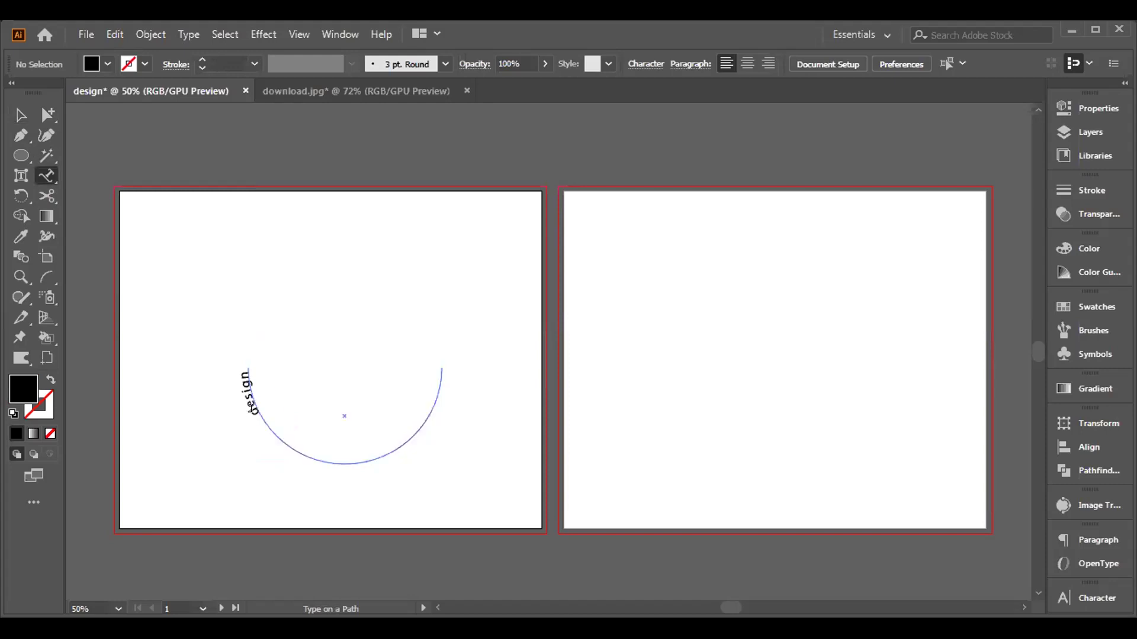
Step: Select the word "design" on the path and set its tracking to 110
drag(254, 414, 239, 365)
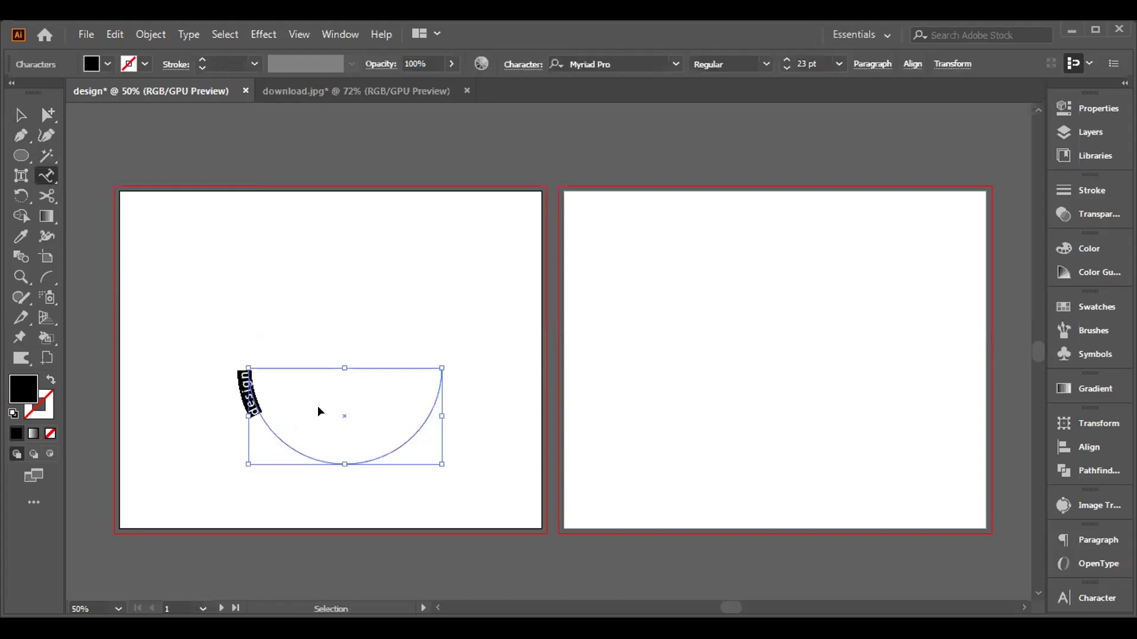
key(ctrl+t)
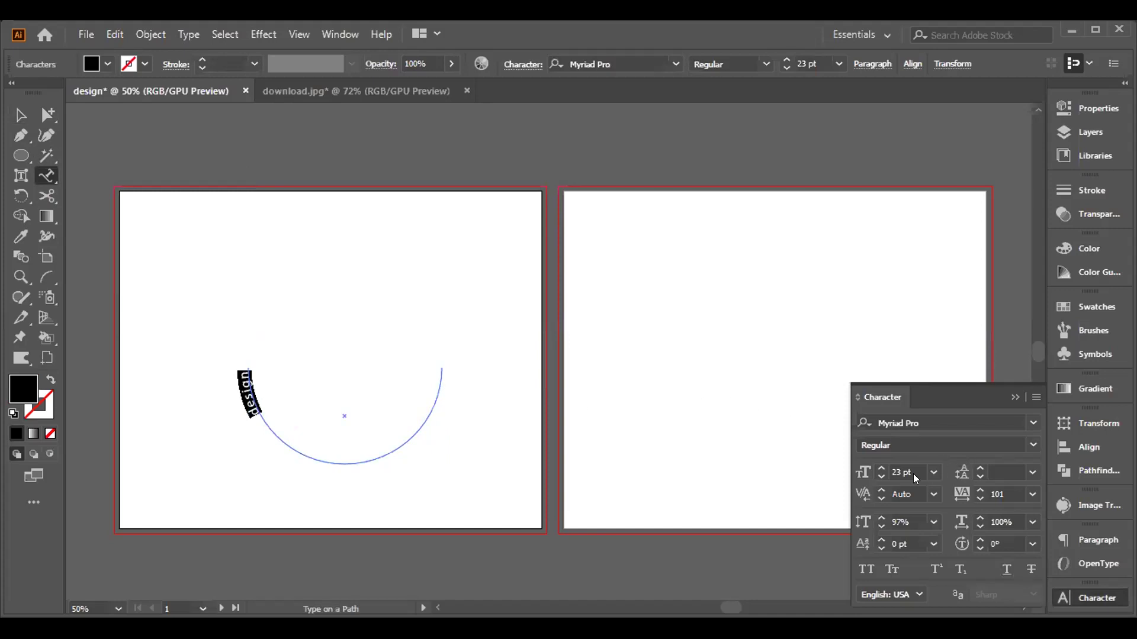
click(979, 489)
click(979, 489)
click(979, 489)
click(979, 489)
Step: Slide "design" to the bottom middle of the arc, flip it to read upright inside the curve, and deselect it
click(20, 116)
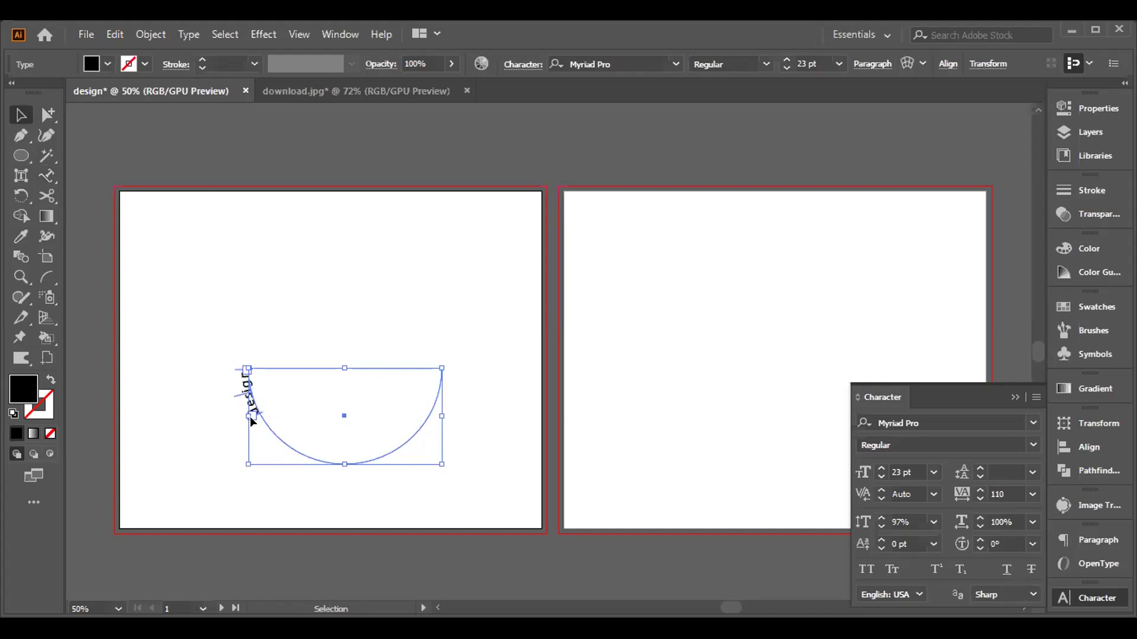
drag(251, 416, 261, 423)
drag(290, 462, 364, 478)
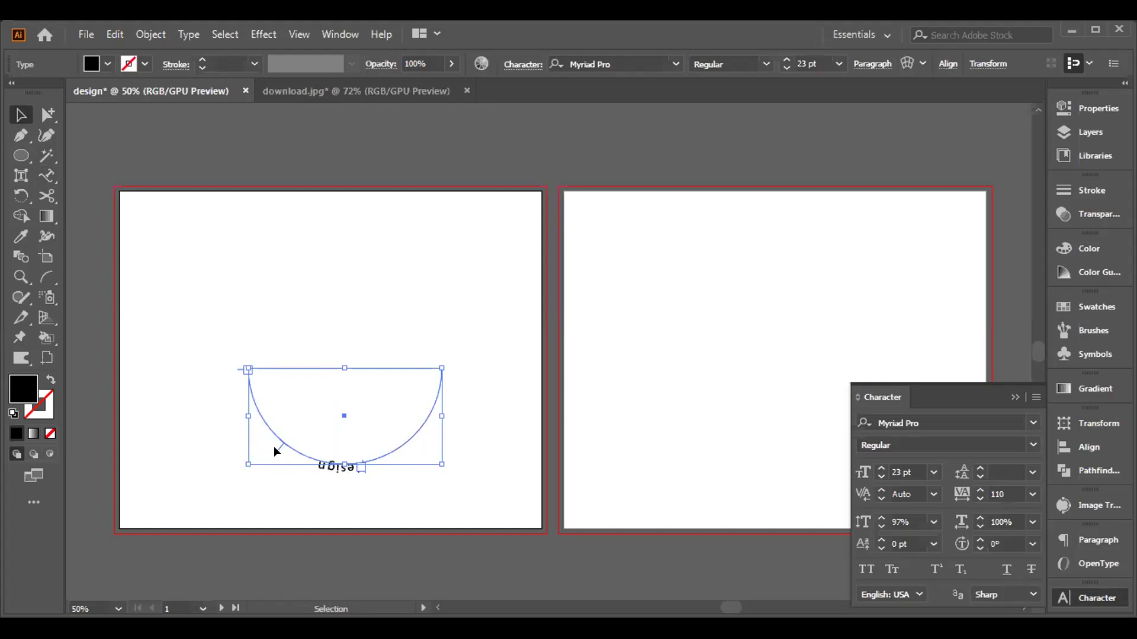
drag(274, 447, 320, 437)
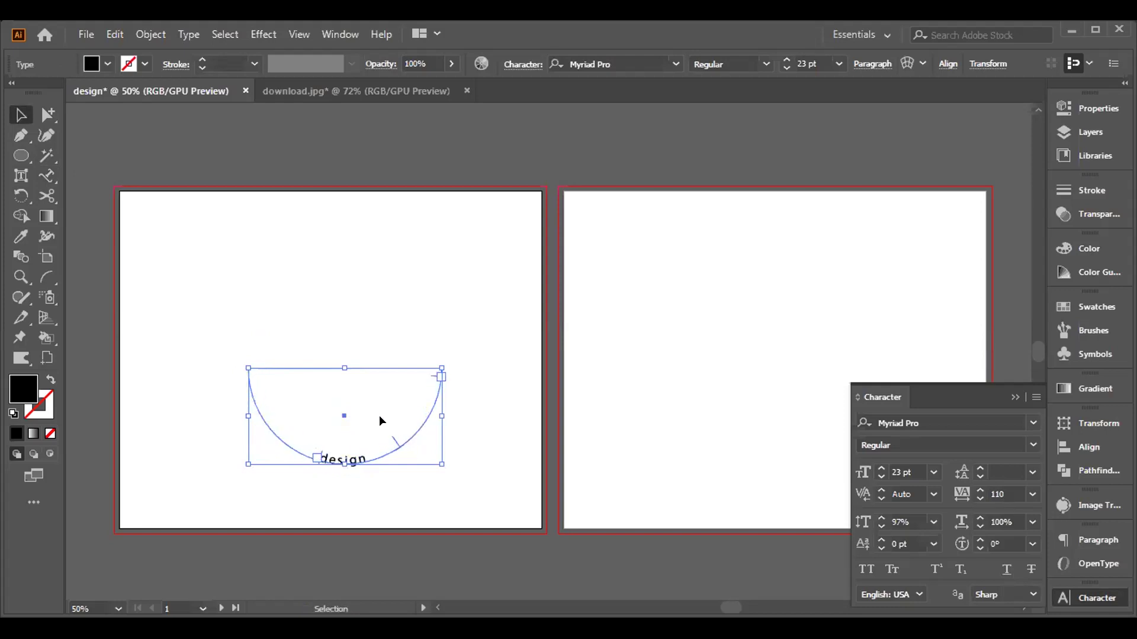
click(371, 497)
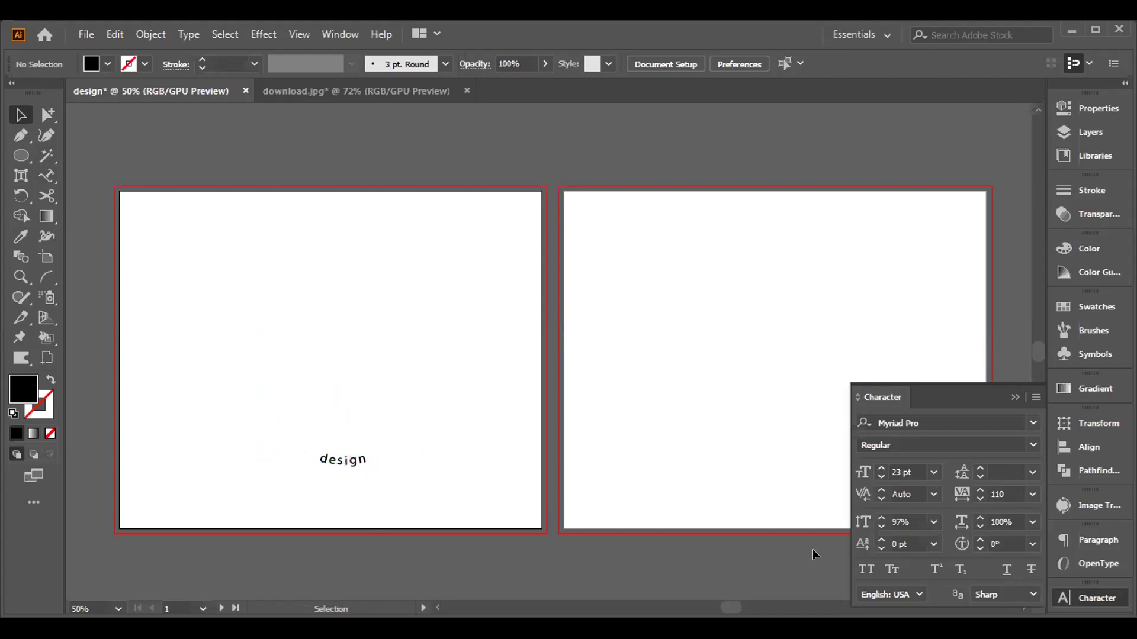
Step: Select the word "design" on the path and set its vertical scale to 89%
click(881, 528)
click(882, 528)
drag(204, 364, 380, 478)
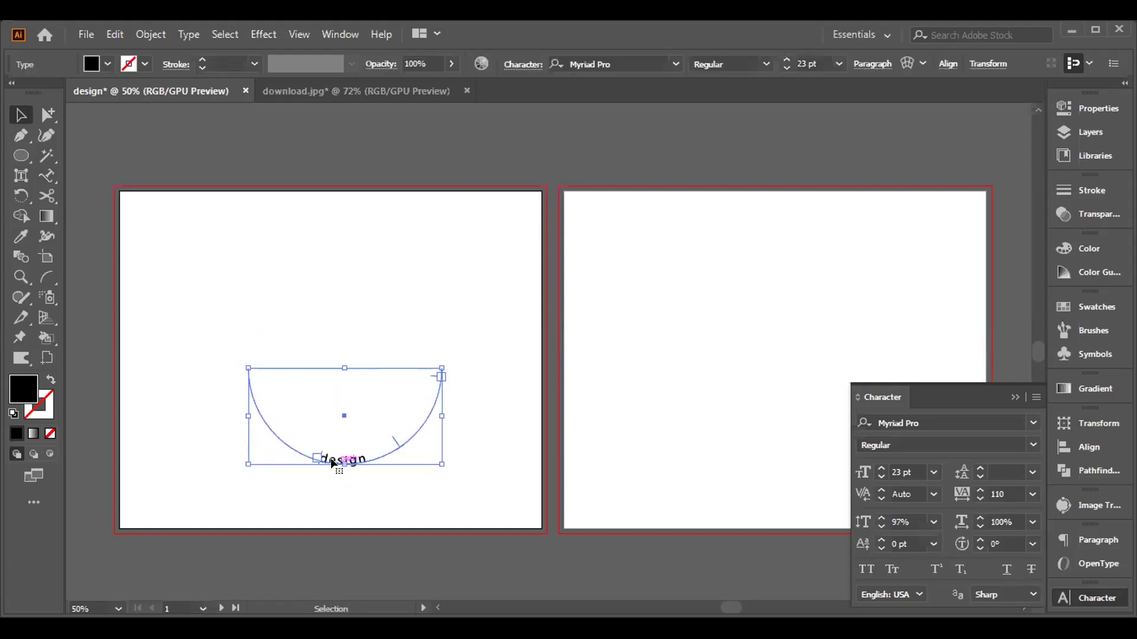
click(881, 527)
click(881, 527)
click(881, 527)
click(881, 527)
click(881, 527)
click(881, 527)
click(881, 527)
click(881, 527)
Step: Shift the "design" path text slightly lower on the first artboard, then delete it
drag(314, 459, 274, 447)
drag(436, 385, 428, 401)
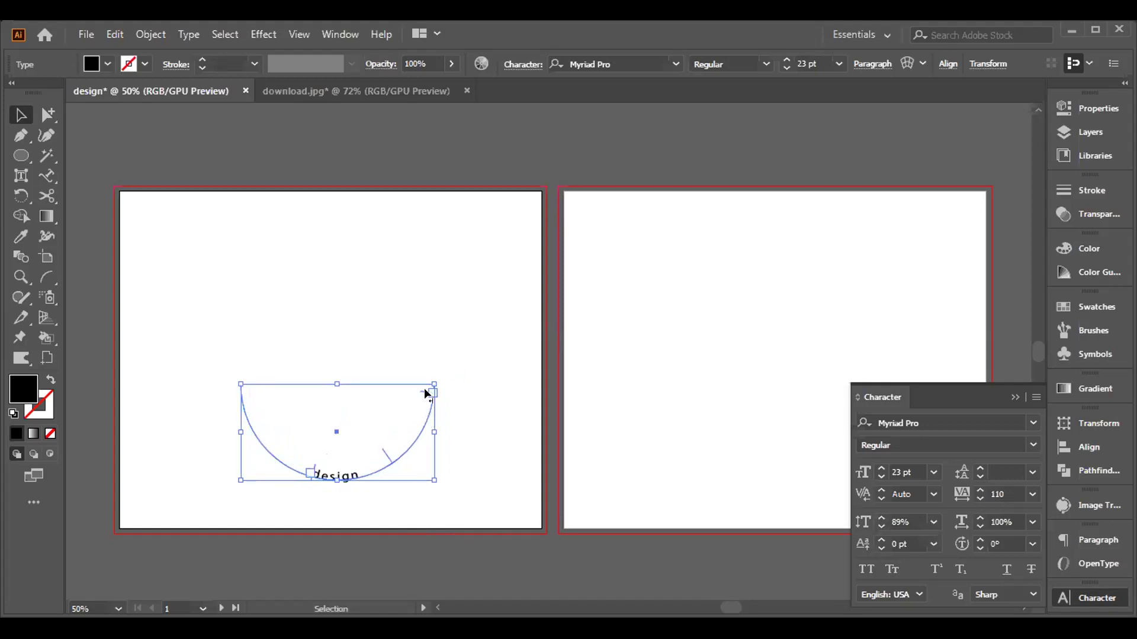
drag(426, 394, 423, 426)
key(Delete)
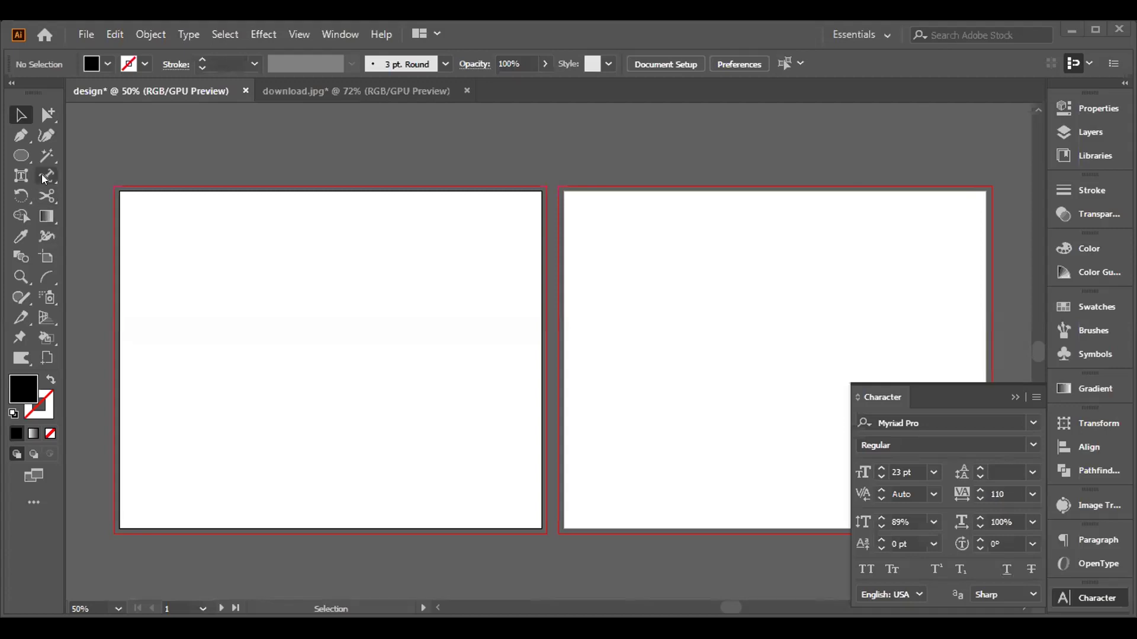
Step: Review the variants of the Type on a Path and Rotate tools, and collapse the Character panel
click(43, 177)
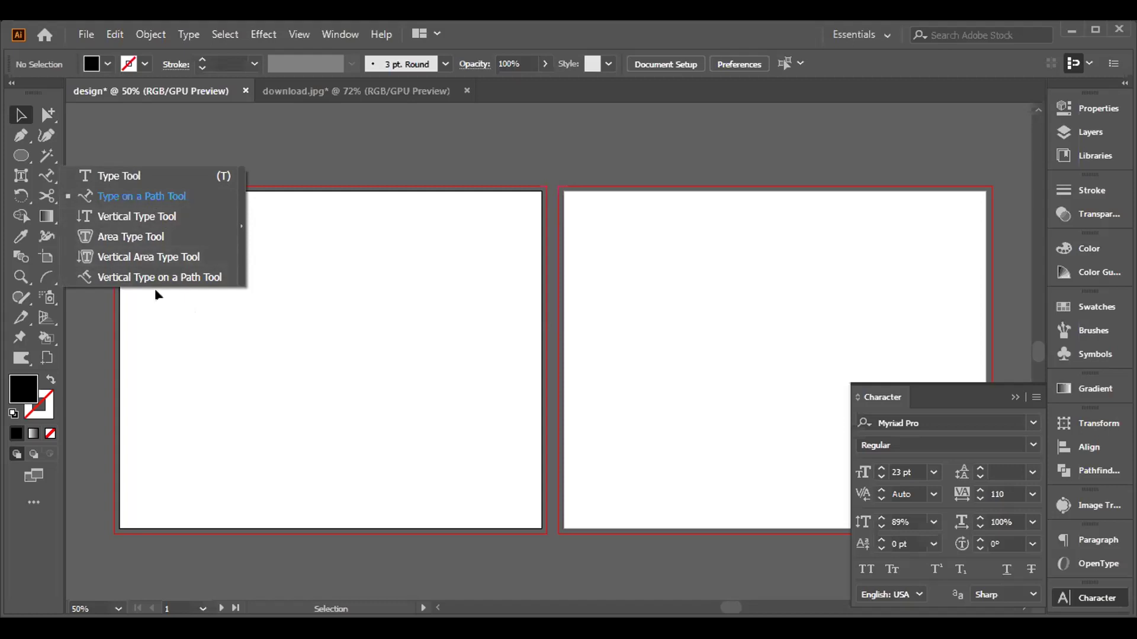
click(21, 198)
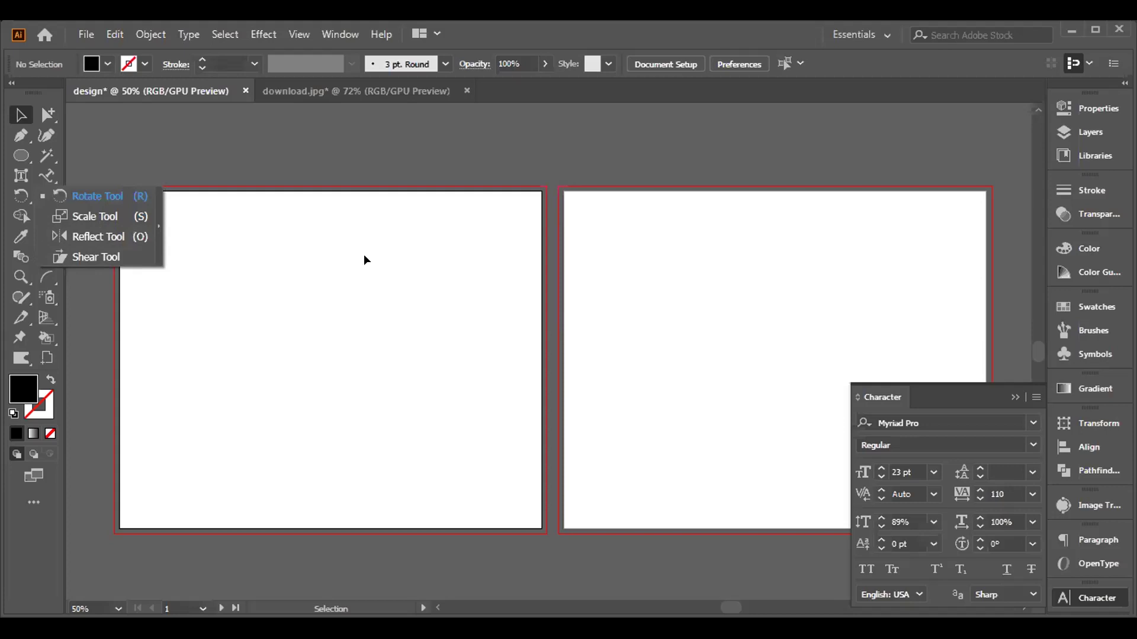
click(1008, 396)
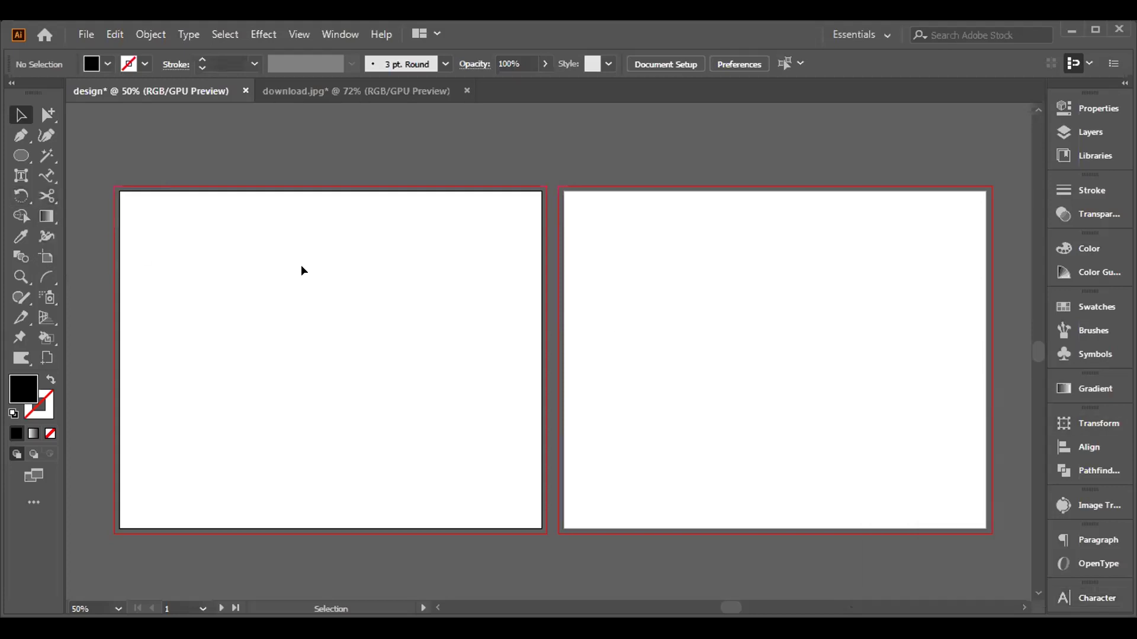
Step: Draw a tall, narrow black rectangle in the upper-left part of the first artboard with the Rectangle Tool
click(21, 156)
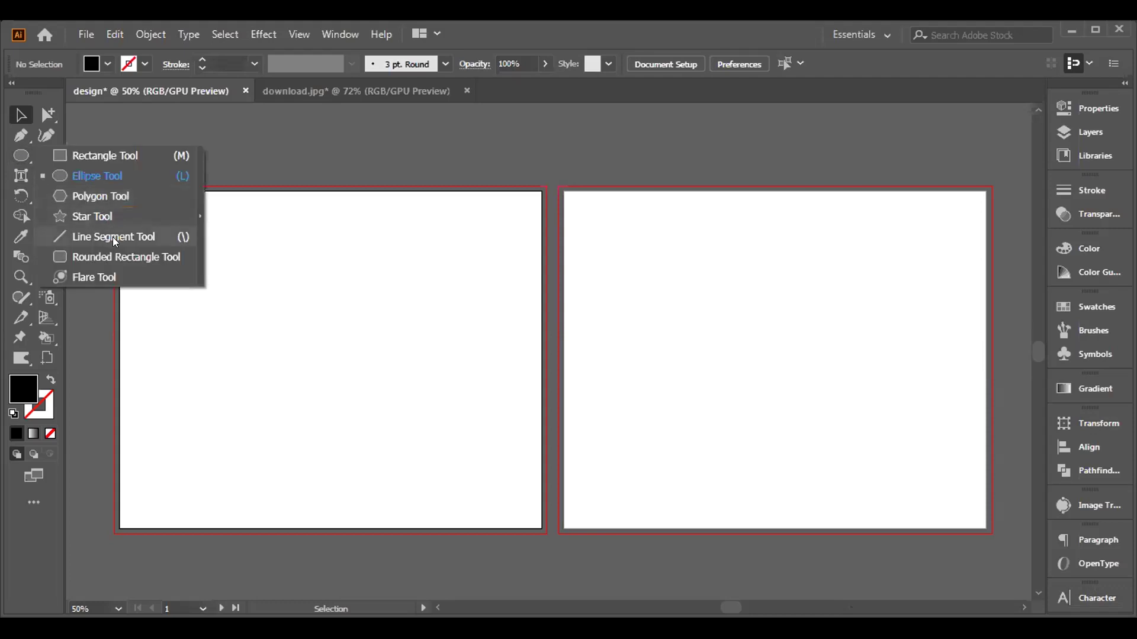
click(102, 158)
drag(204, 243, 269, 379)
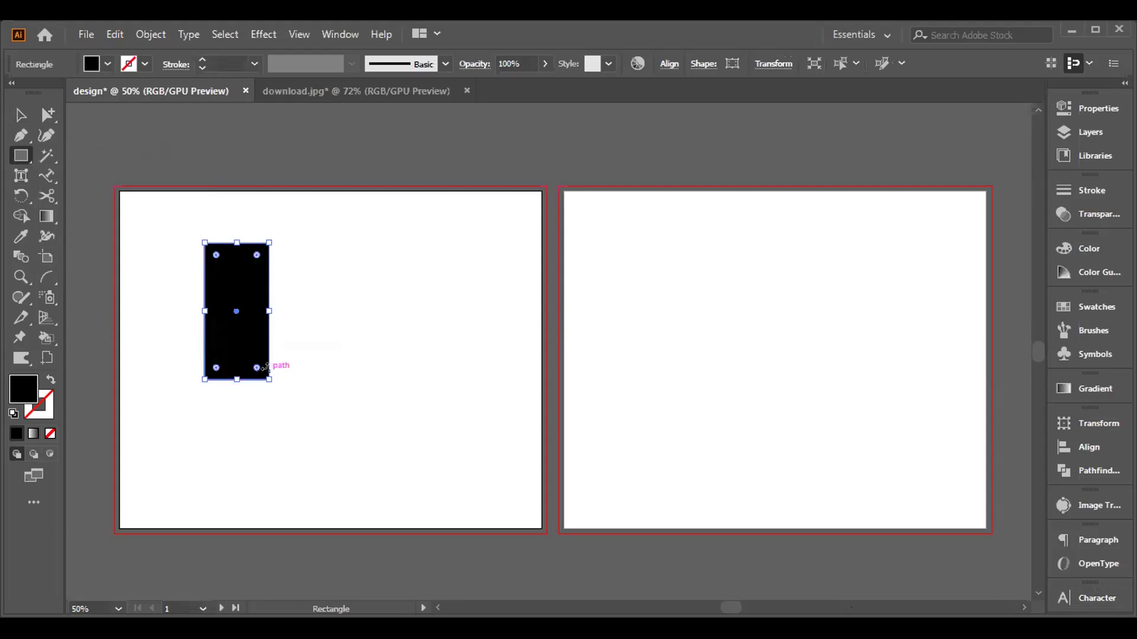
key(v)
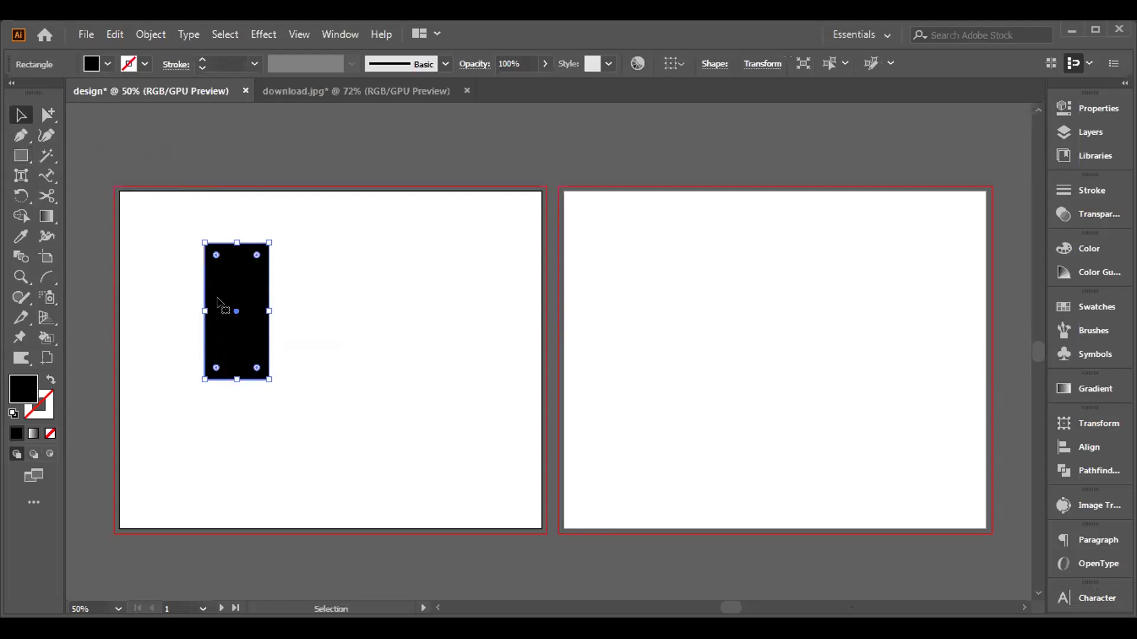
Step: Make a copy of the rectangle rotated by 53° and place it in the upper-right part of the first artboard
right_click(209, 309)
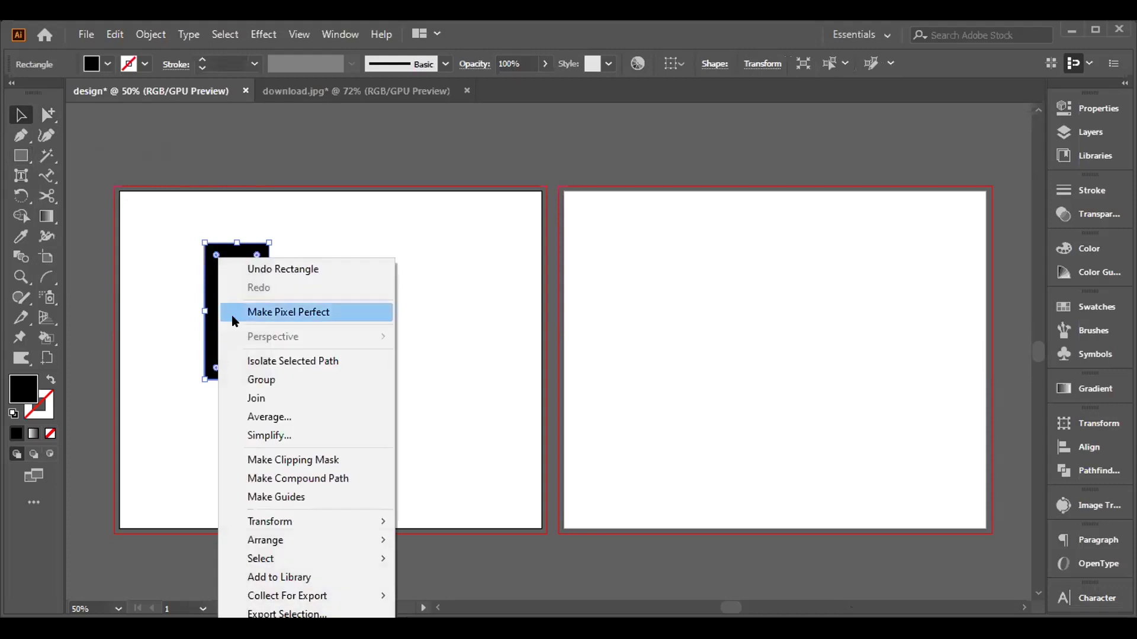
mouse_move(276, 519)
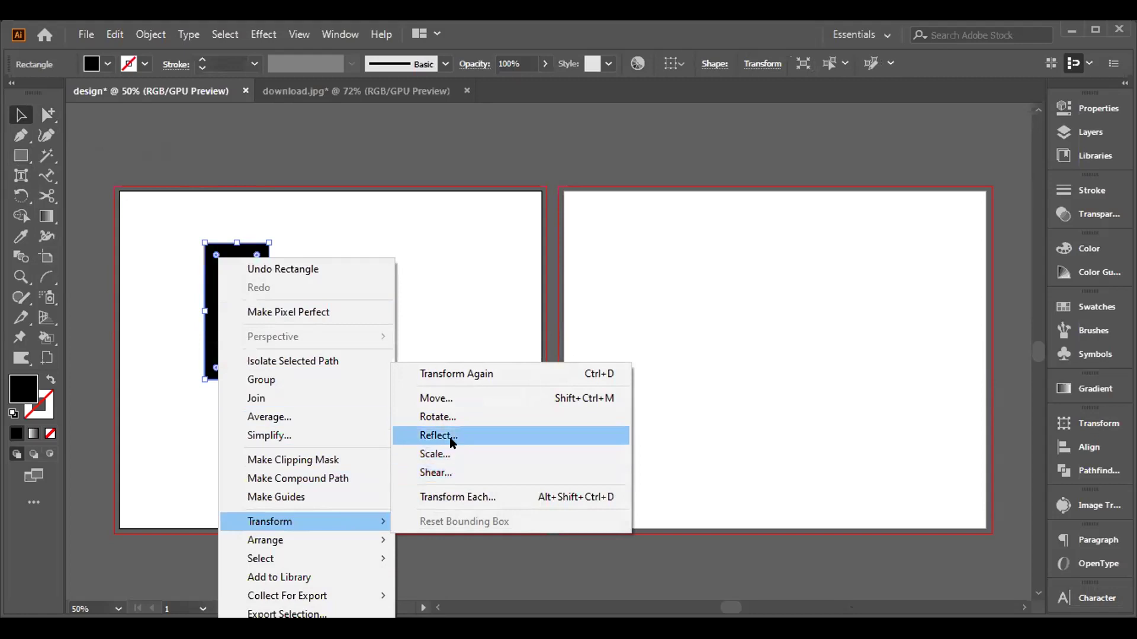
click(452, 417)
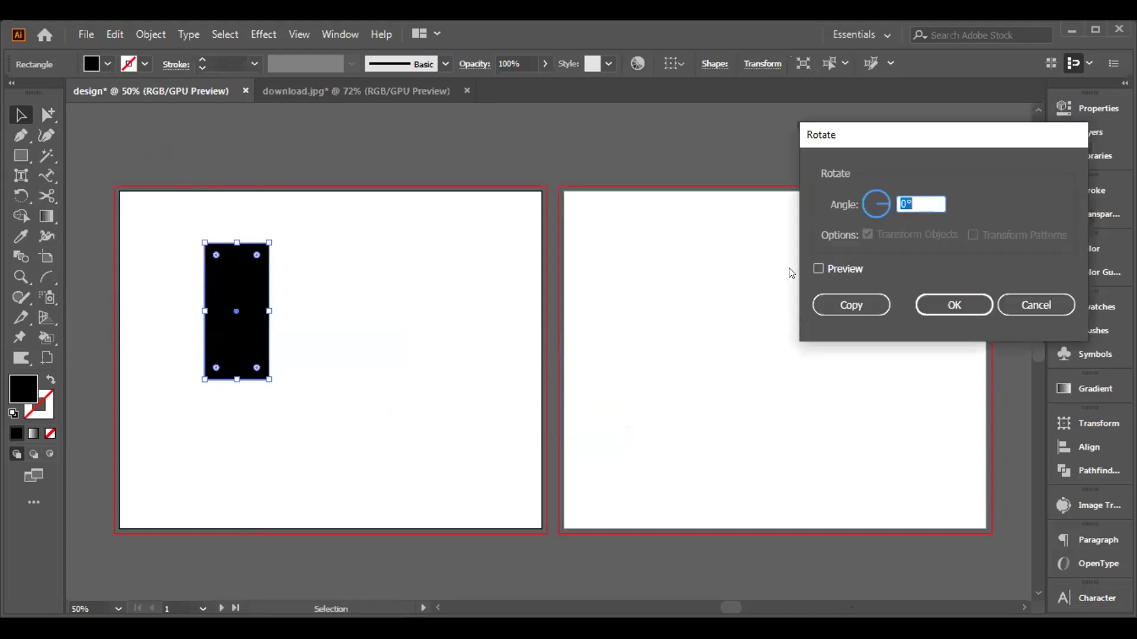
click(817, 269)
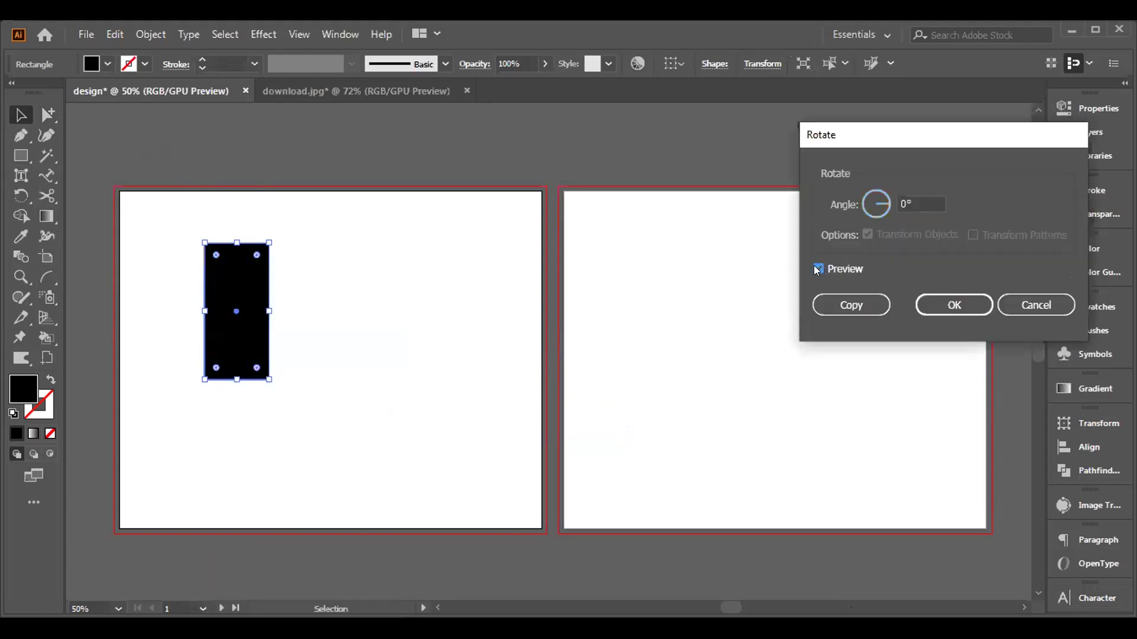
click(911, 204)
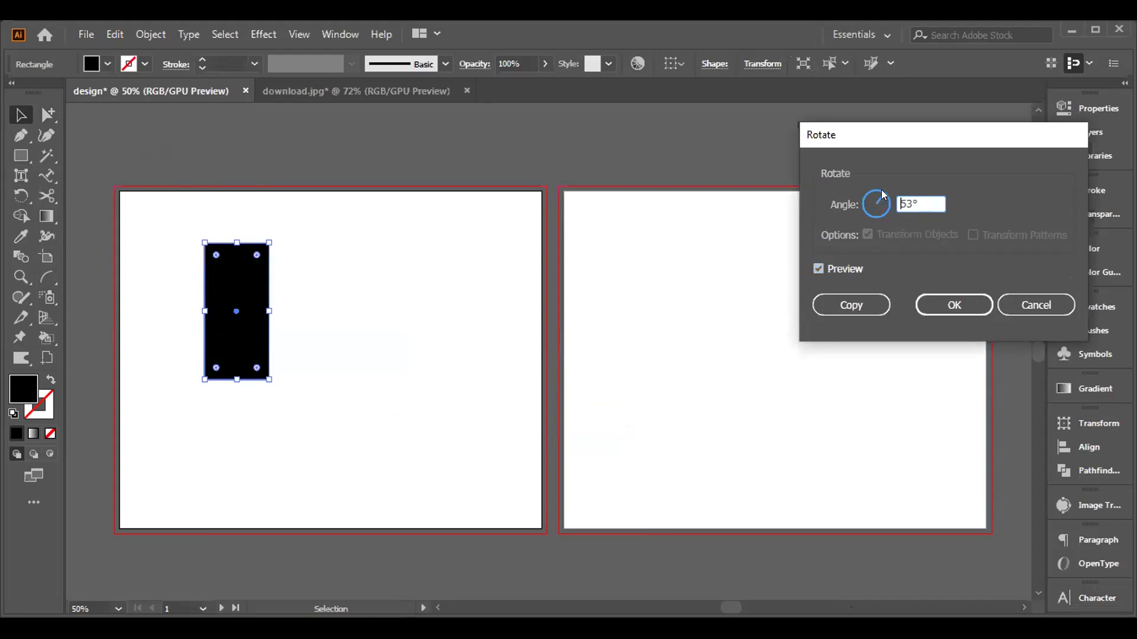
key(Tab)
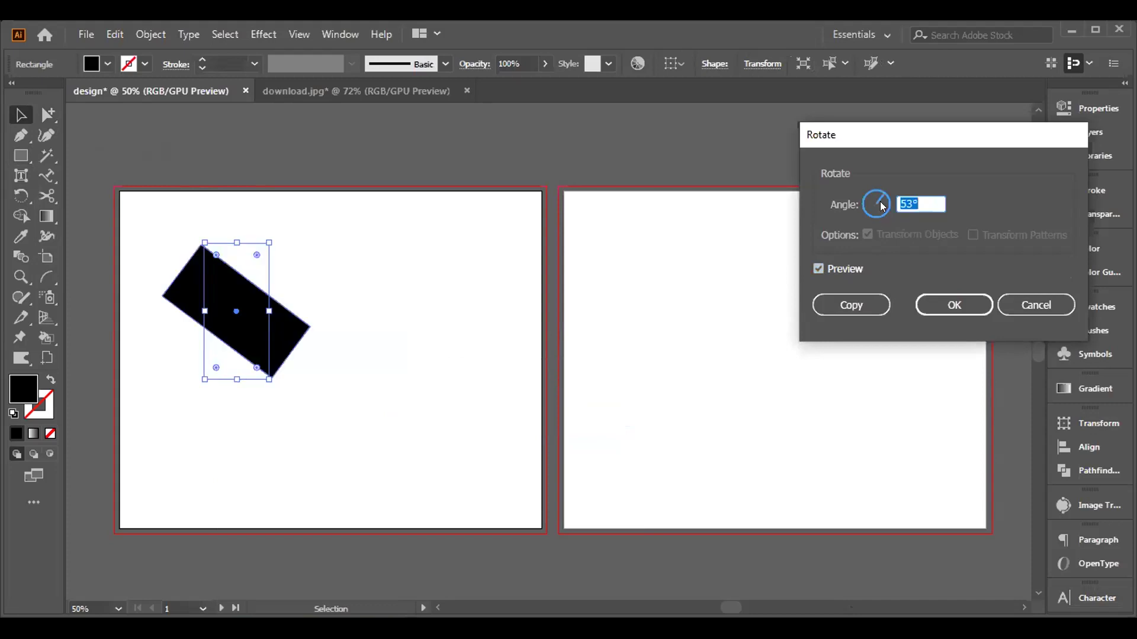
click(853, 305)
drag(213, 299, 445, 265)
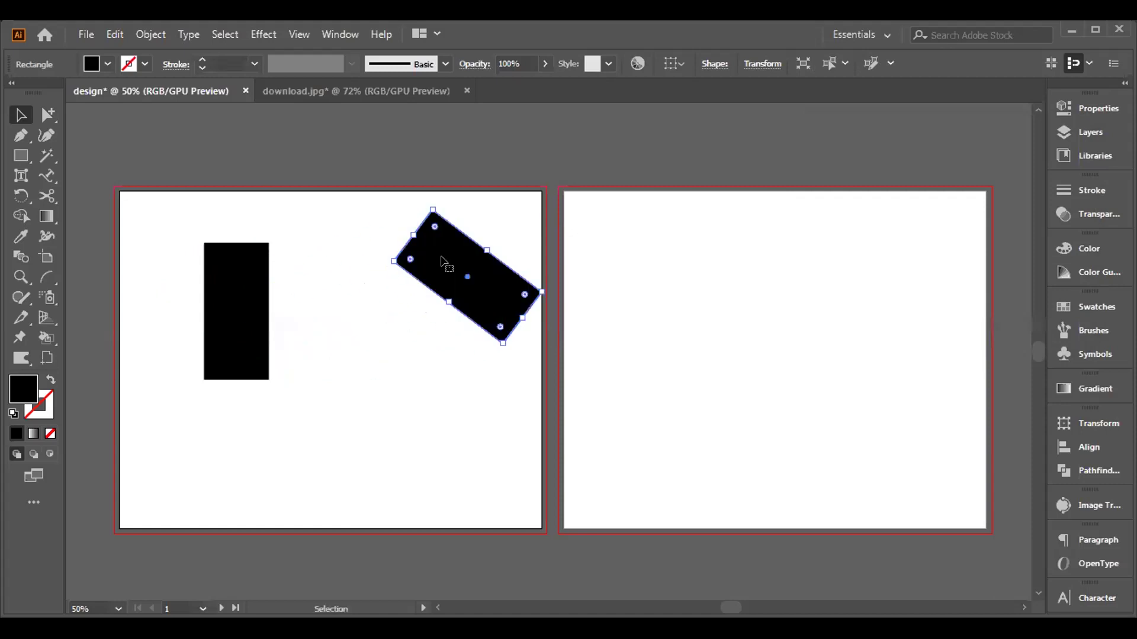
Step: Try reflecting the upright rectangle with preview about the horizontal and vertical axes and at angles of 62° and 32°
click(236, 312)
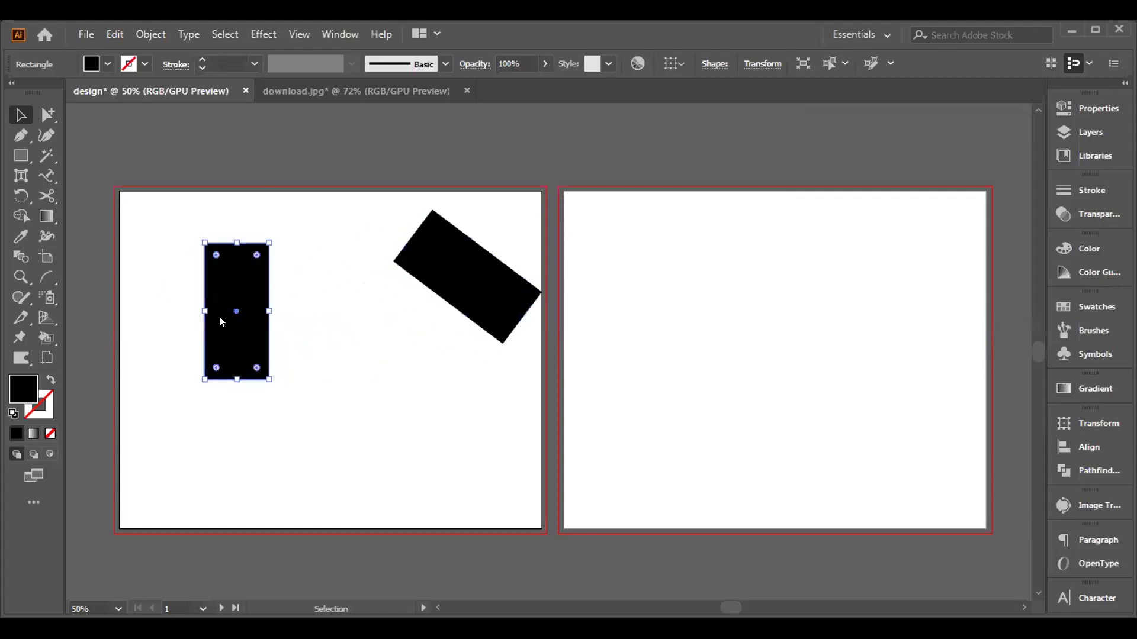
right_click(219, 315)
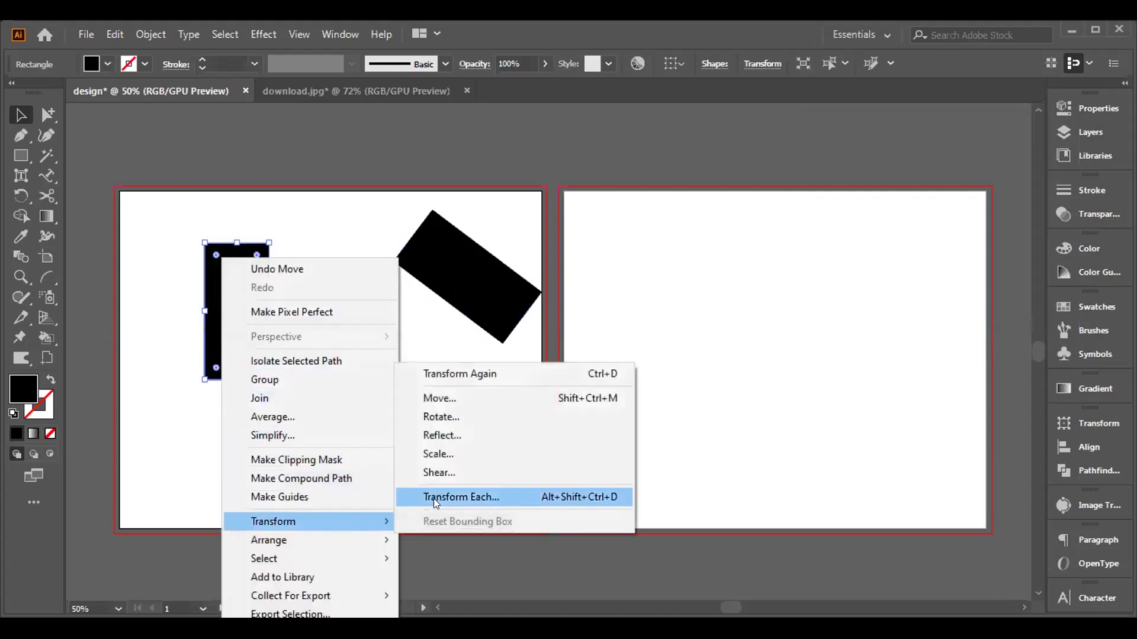
click(458, 431)
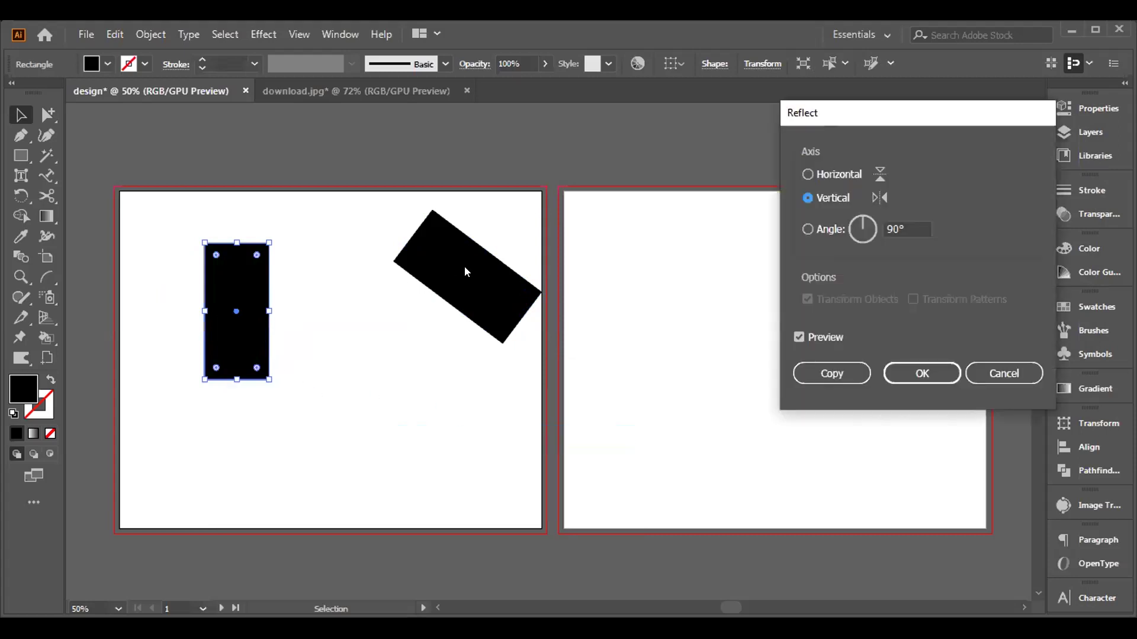
click(806, 174)
click(806, 198)
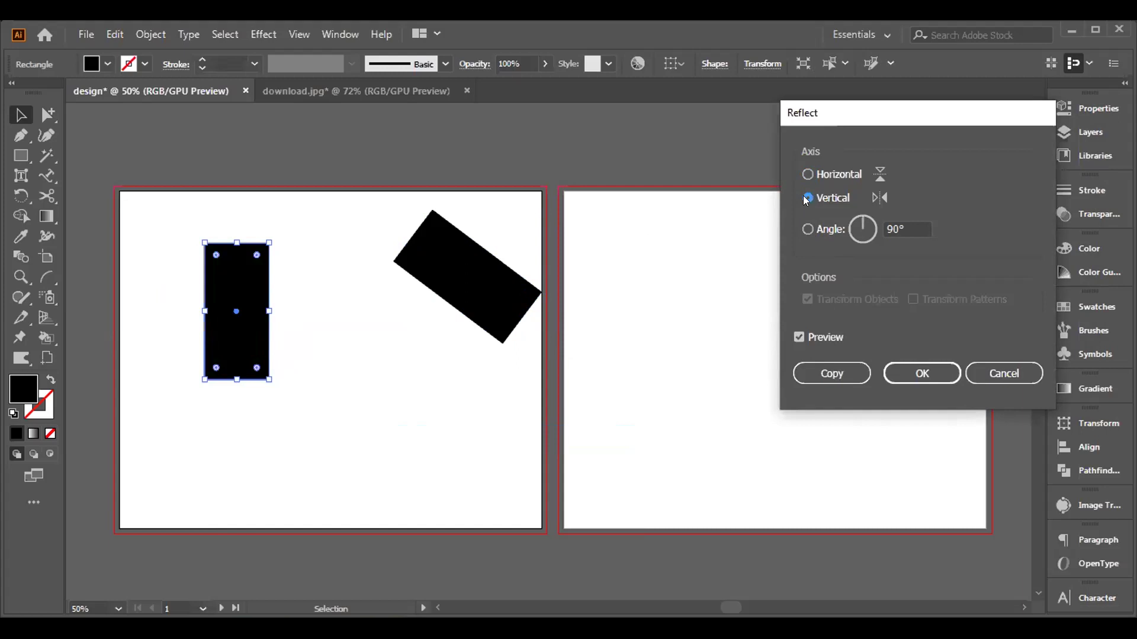
click(806, 229)
click(868, 220)
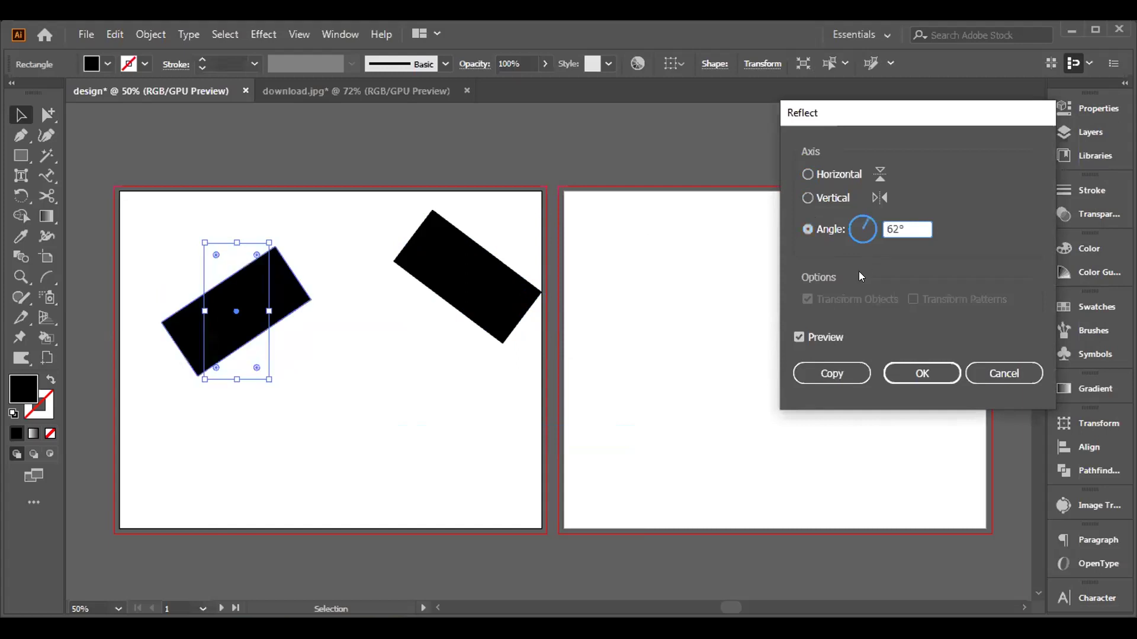
click(870, 228)
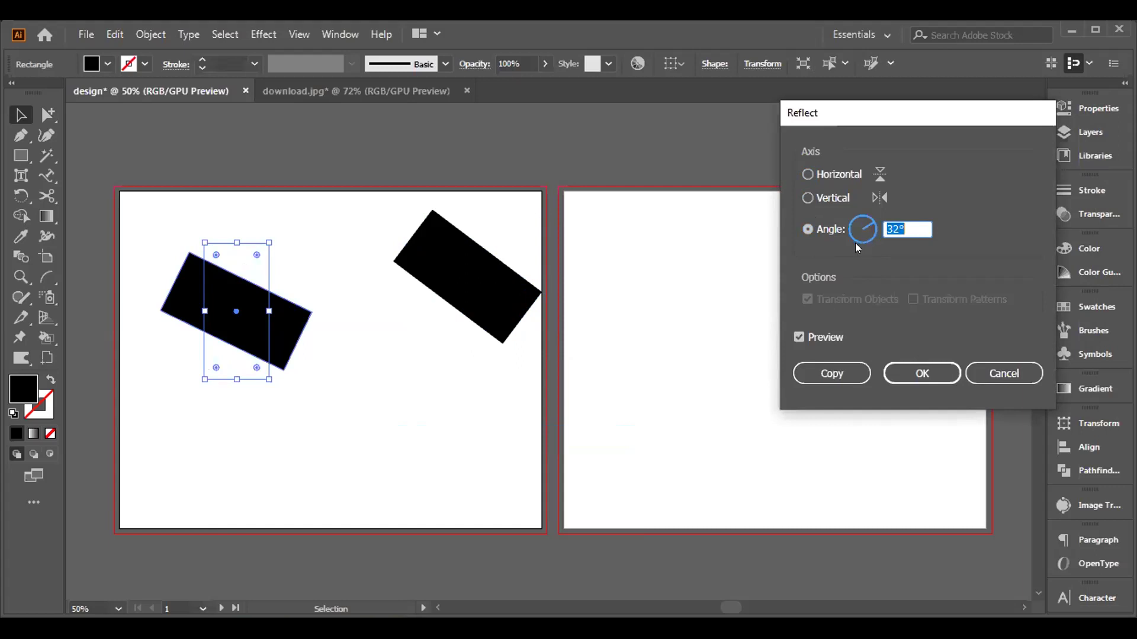
click(808, 199)
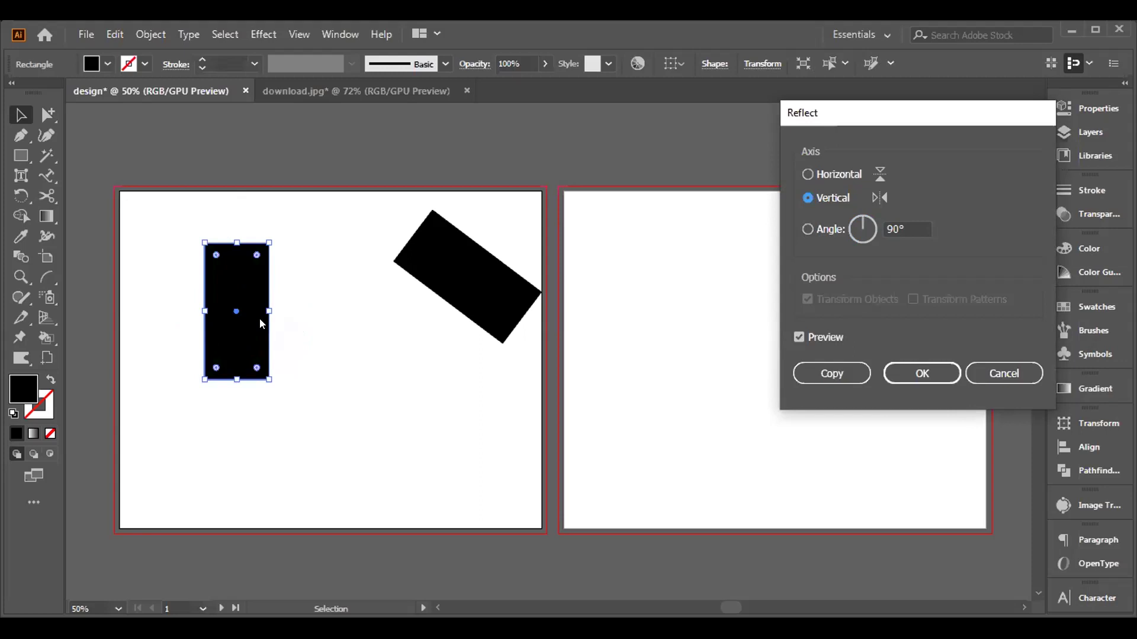
click(1004, 374)
Step: Start scaling the upright rectangle and preview a uniform scale of 80%
right_click(236, 322)
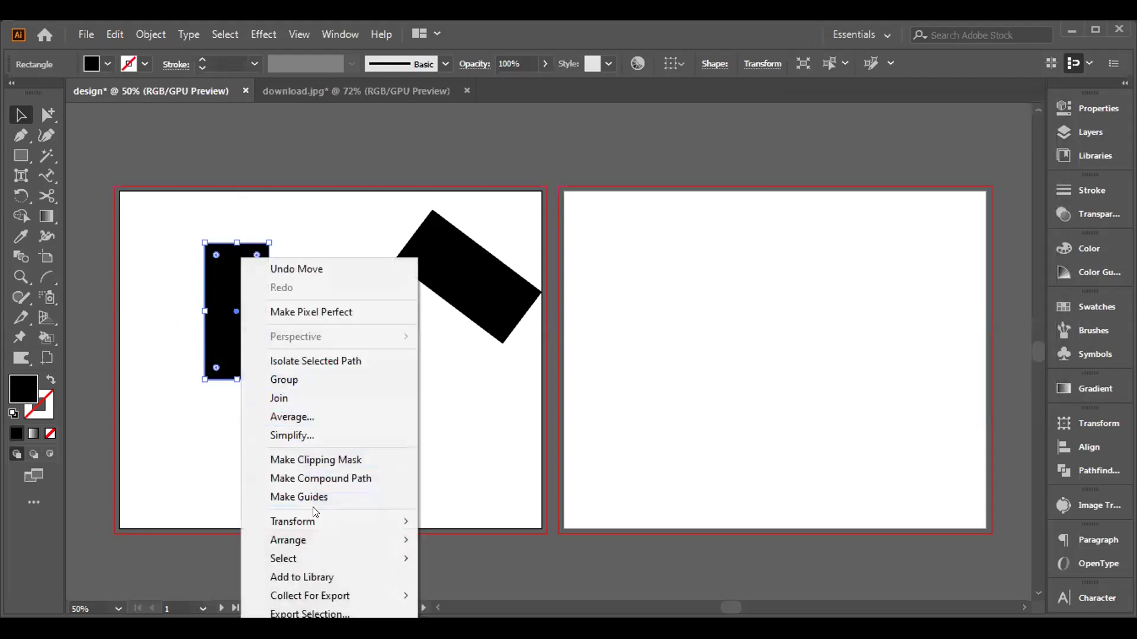
mouse_move(352, 524)
click(479, 447)
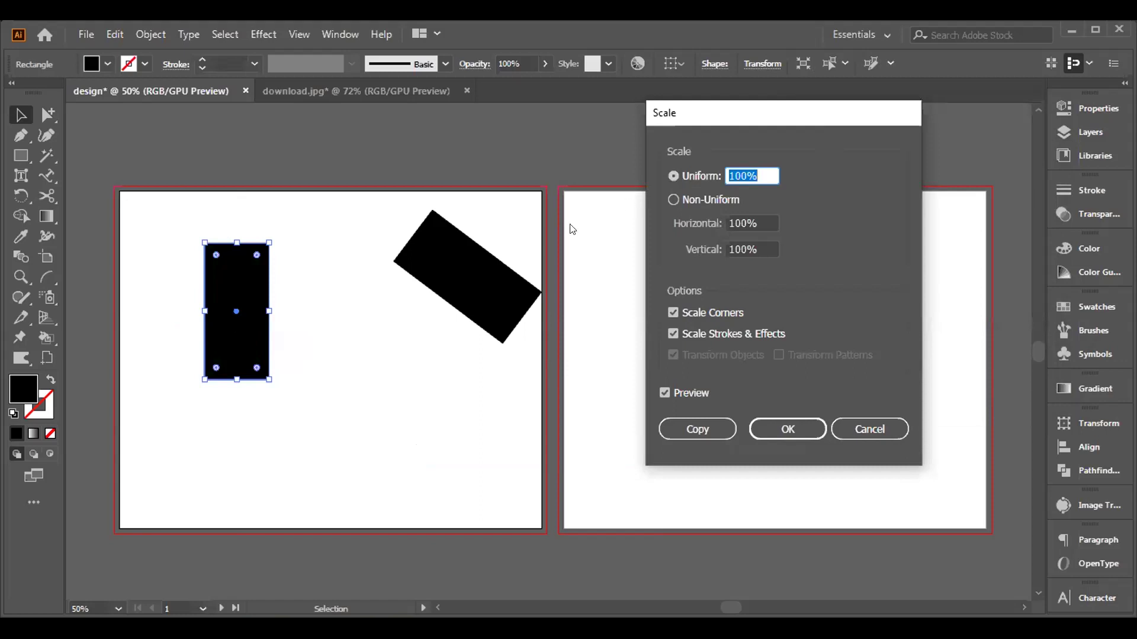
click(763, 167)
key(BackSpace)
key(BackSpace)
key(BackSpace)
key(BackSpace)
text(80)
click(675, 201)
click(672, 176)
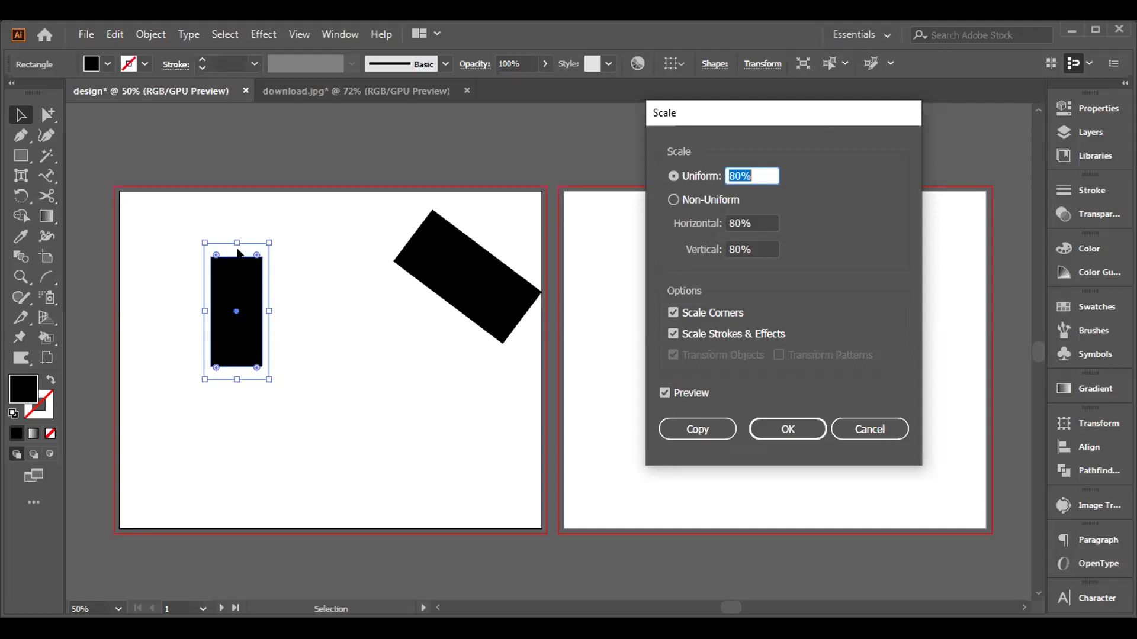
Step: Create a non-uniformly scaled copy at 60% horizontal and 80% vertical, and place it below the rotated rectangle
click(674, 200)
key(BackSpace)
text(6)
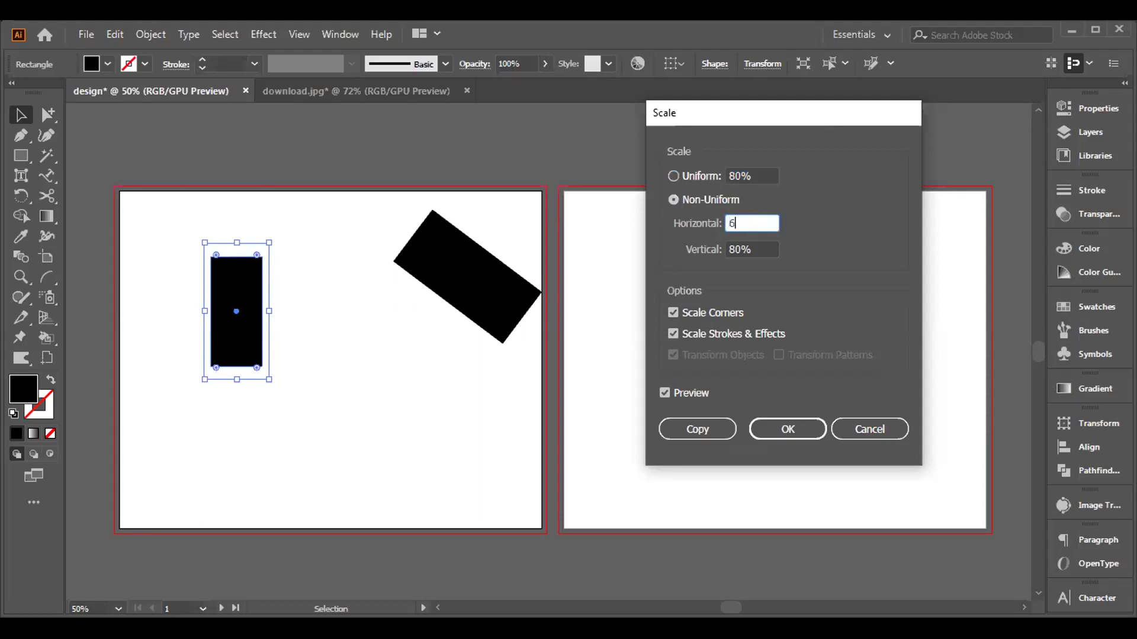
text(0)
click(674, 201)
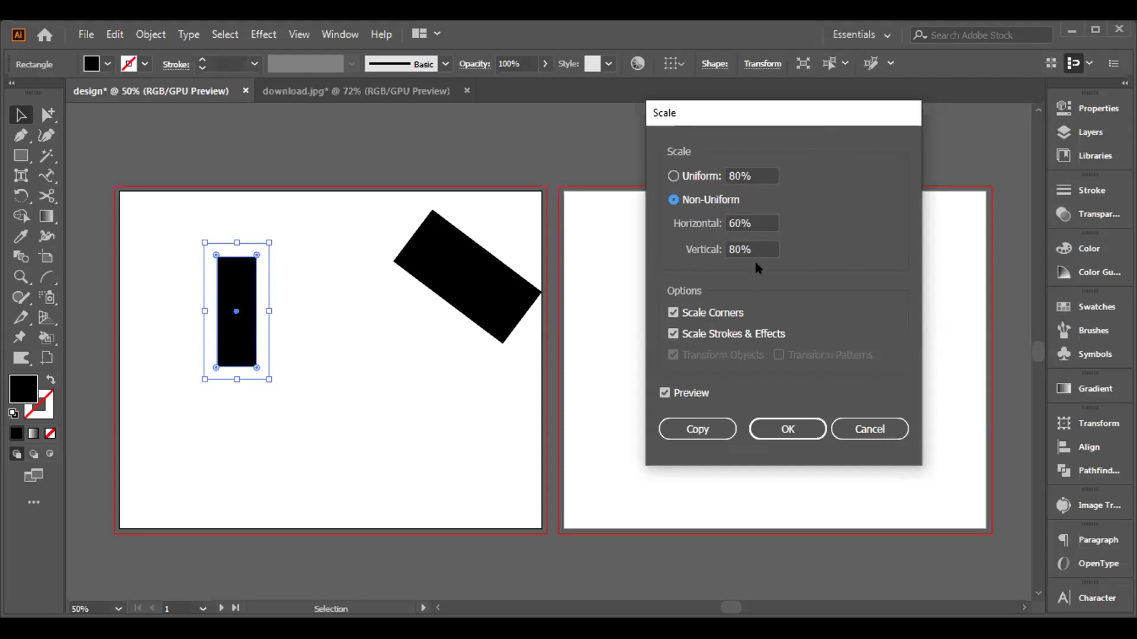
click(693, 434)
drag(239, 327, 408, 394)
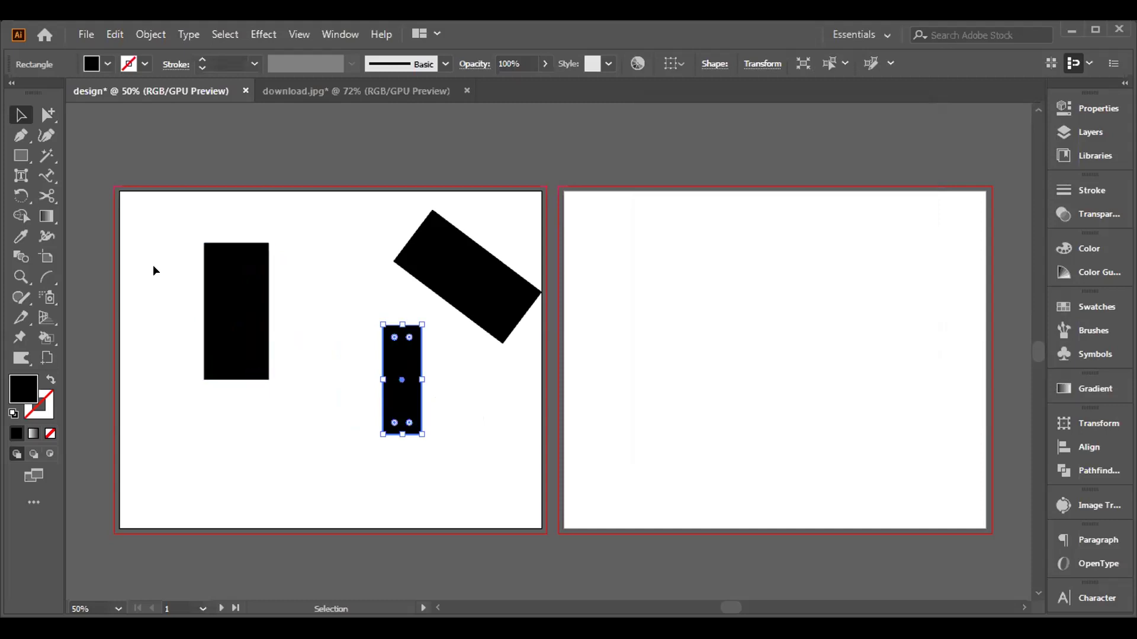
Step: Place four copies of the upright rectangle in a row across the second artboard, and move the leftmost copy below the row
click(234, 307)
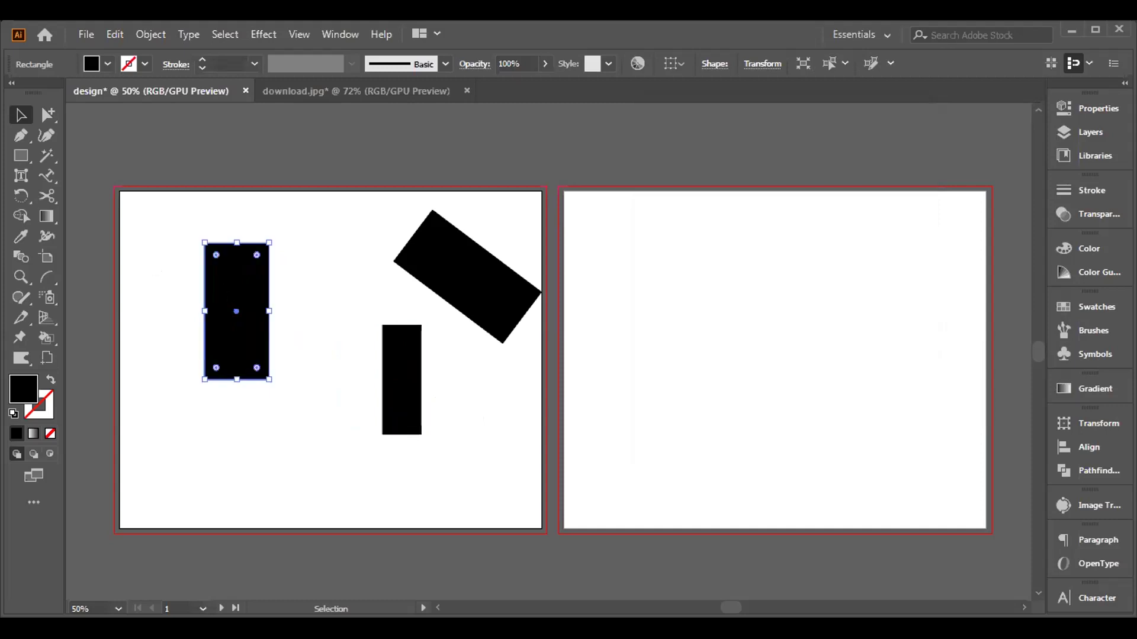
drag(234, 308, 836, 304)
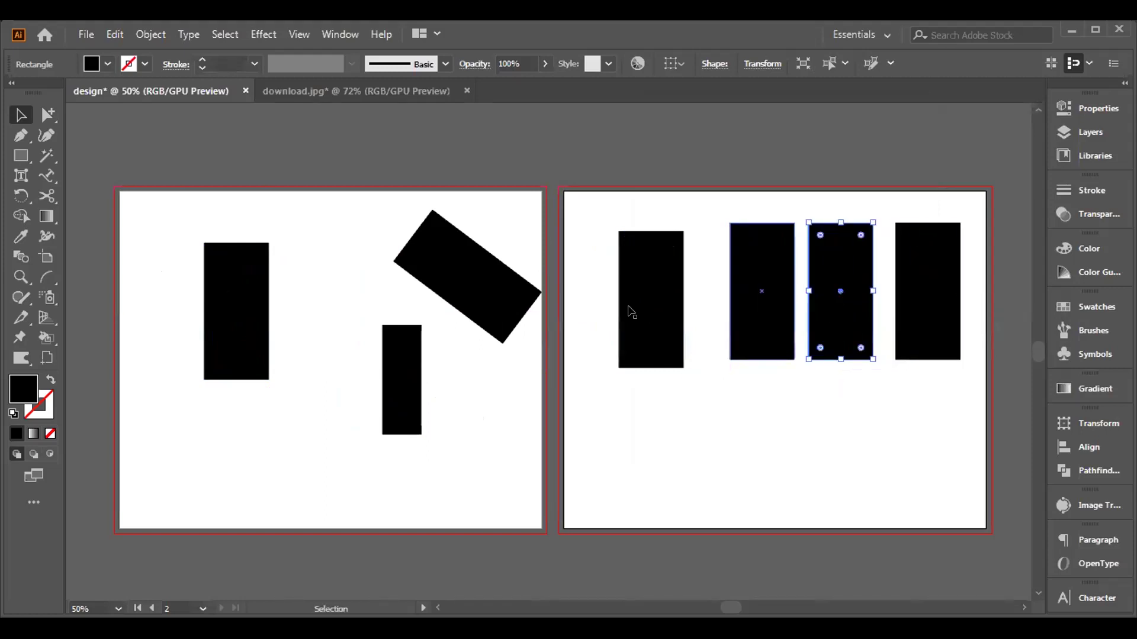
drag(652, 299, 678, 278)
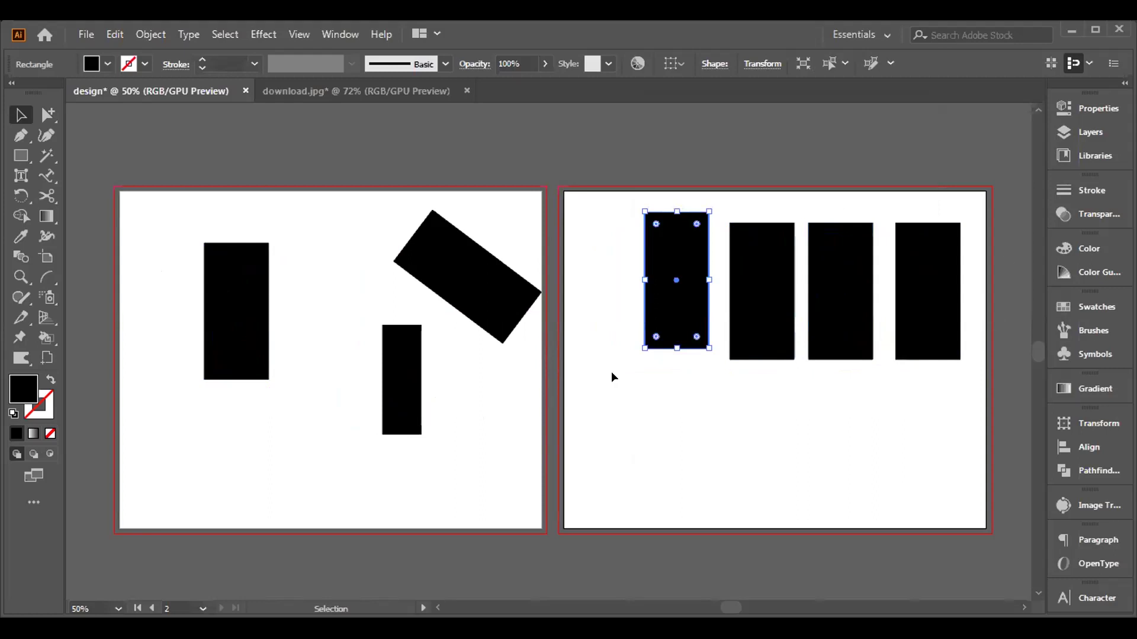
drag(661, 279, 656, 434)
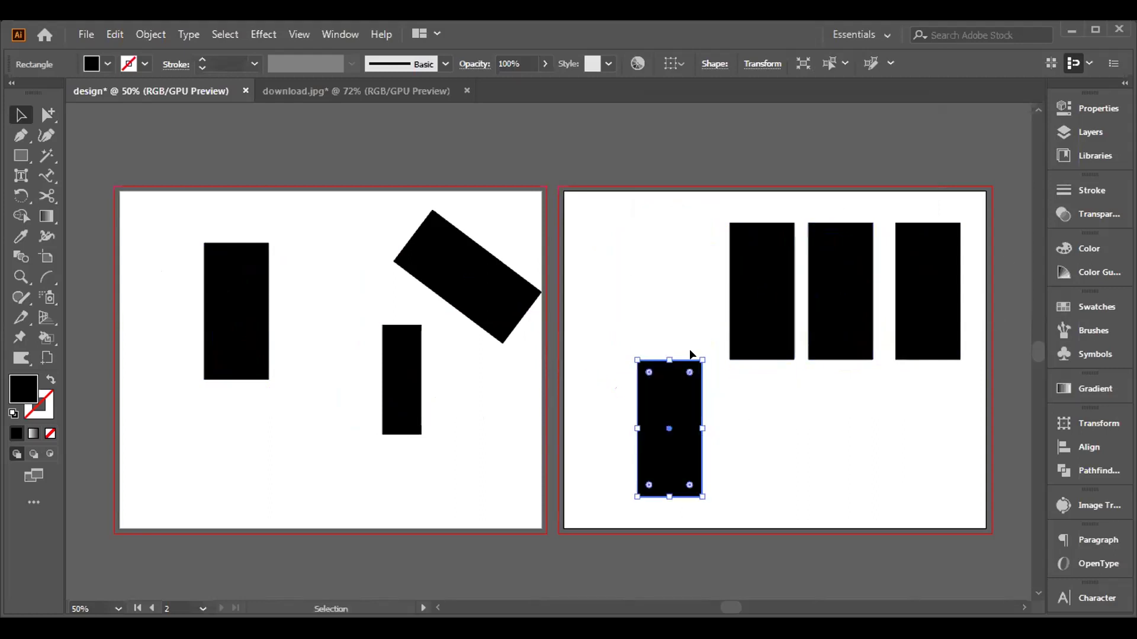
Step: Duplicate each of the four black rectangles on the second artboard to build two rows of four
drag(667, 394, 681, 242)
drag(768, 324, 764, 443)
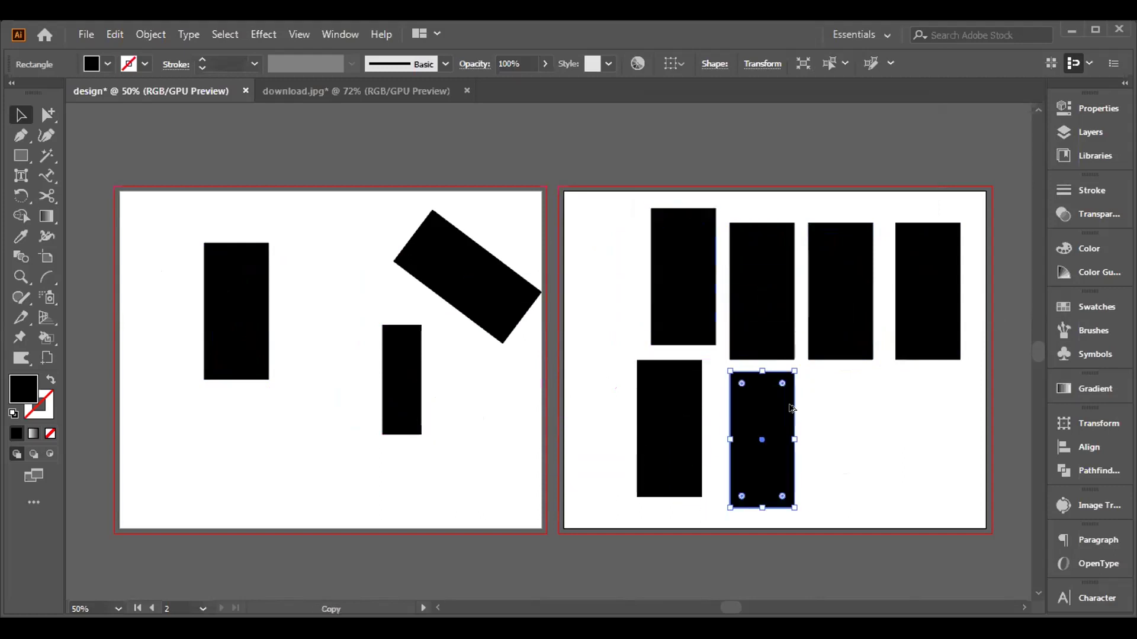
drag(833, 326, 847, 475)
drag(928, 323, 936, 477)
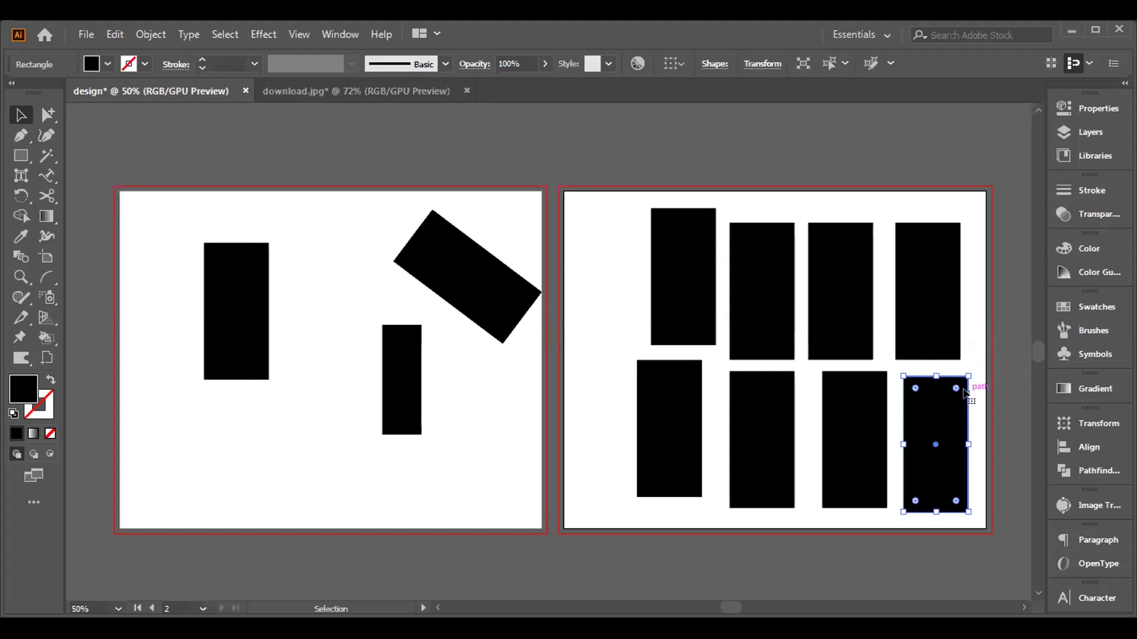
Step: Shrink the last rectangle in each row on the second artboard proportionally about its own center
drag(964, 371, 961, 392)
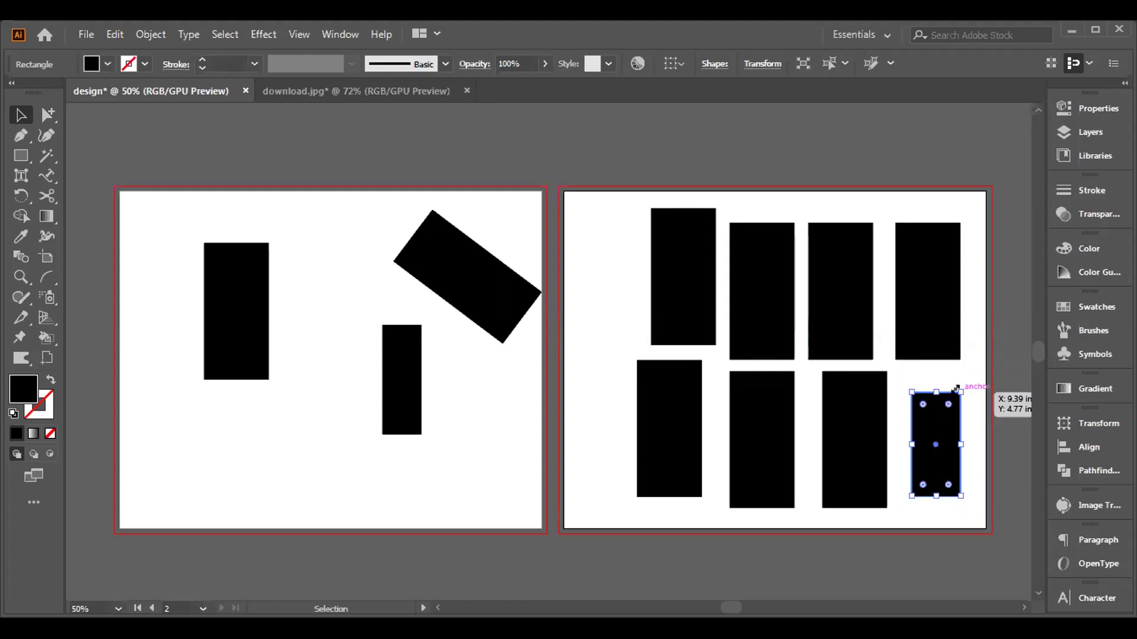
click(941, 271)
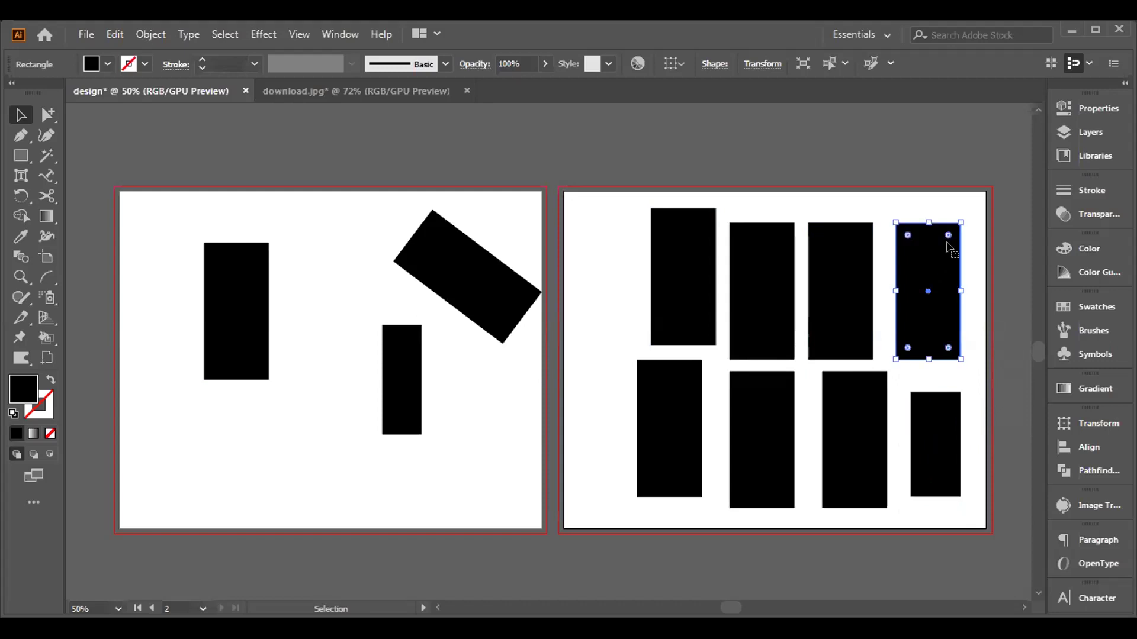
drag(956, 222, 951, 243)
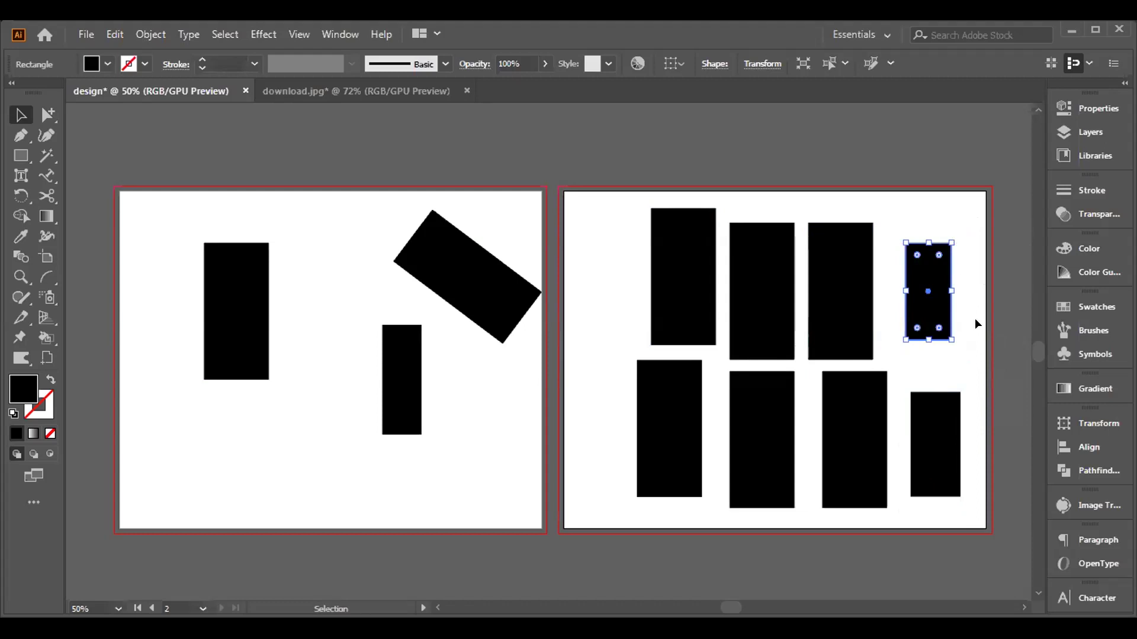
Step: Scale the six larger rectangles on the second artboard together uniformly to 70%
drag(589, 219, 890, 481)
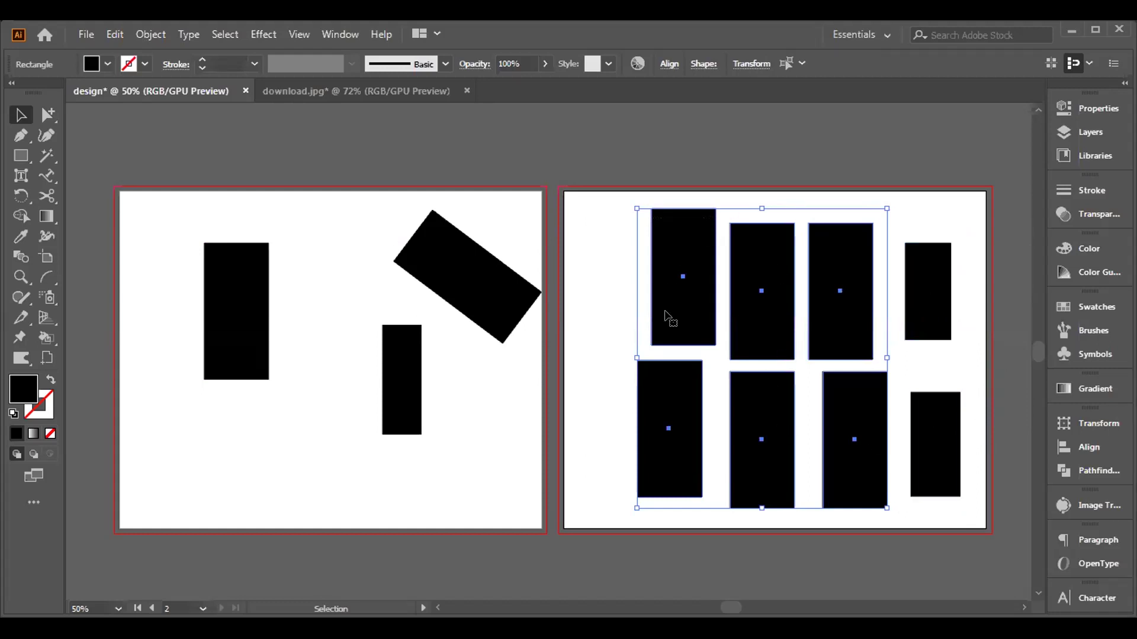
right_click(734, 318)
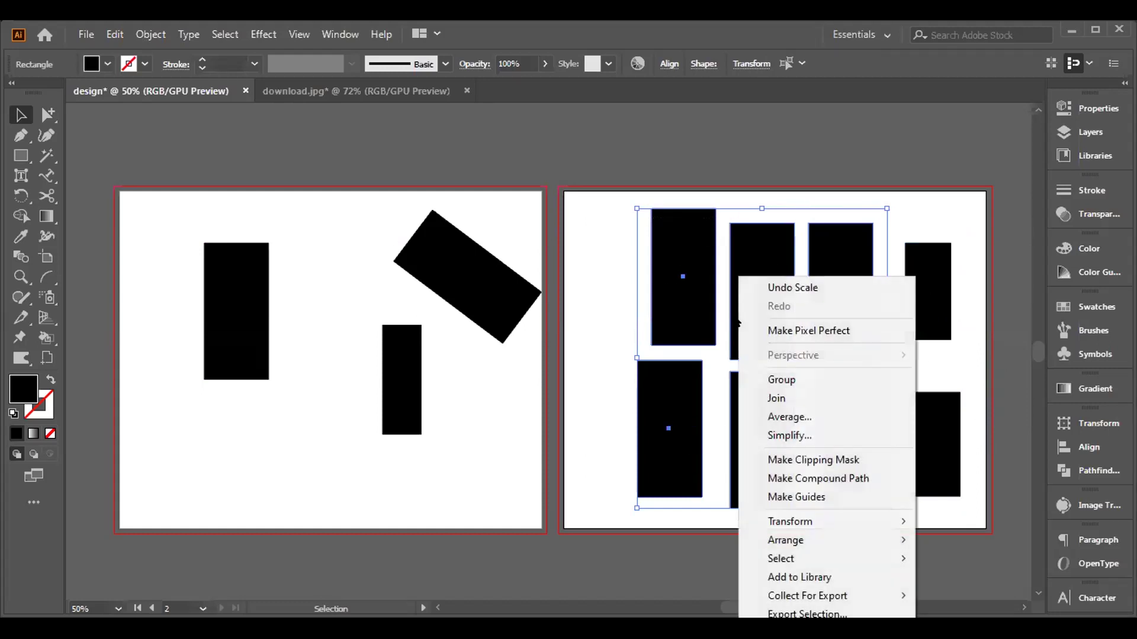
mouse_move(798, 519)
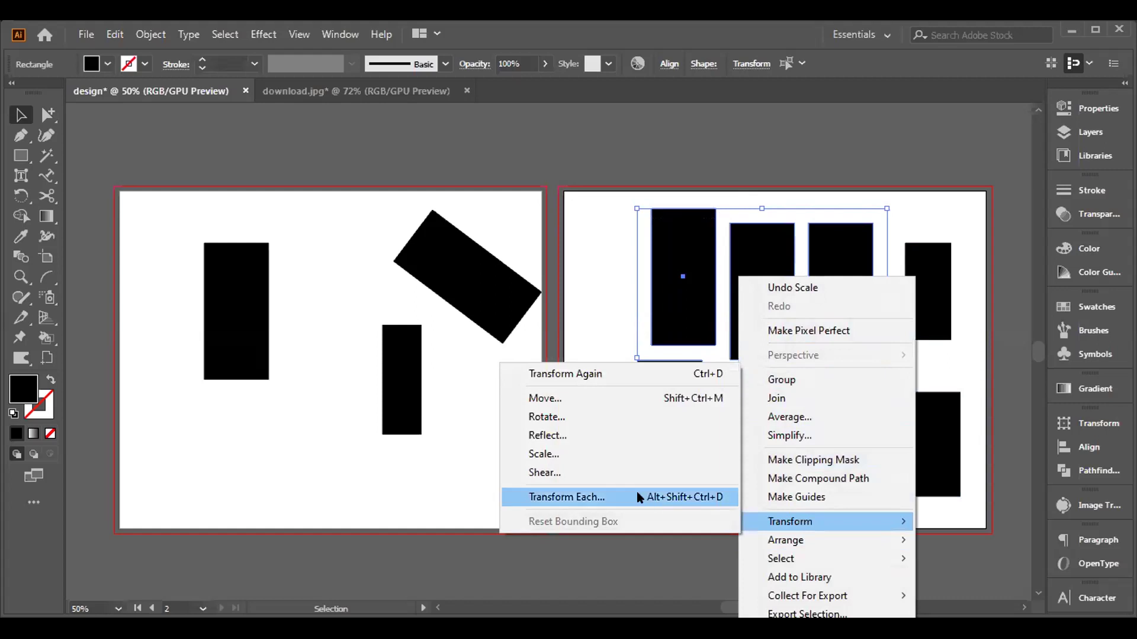
click(597, 454)
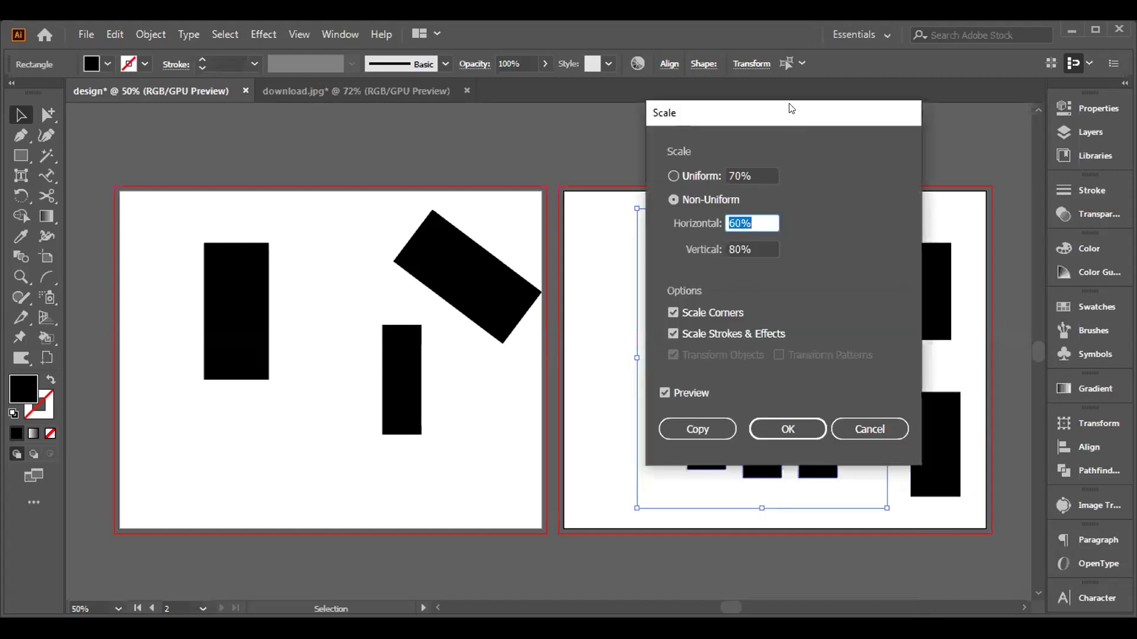
drag(787, 110, 497, 108)
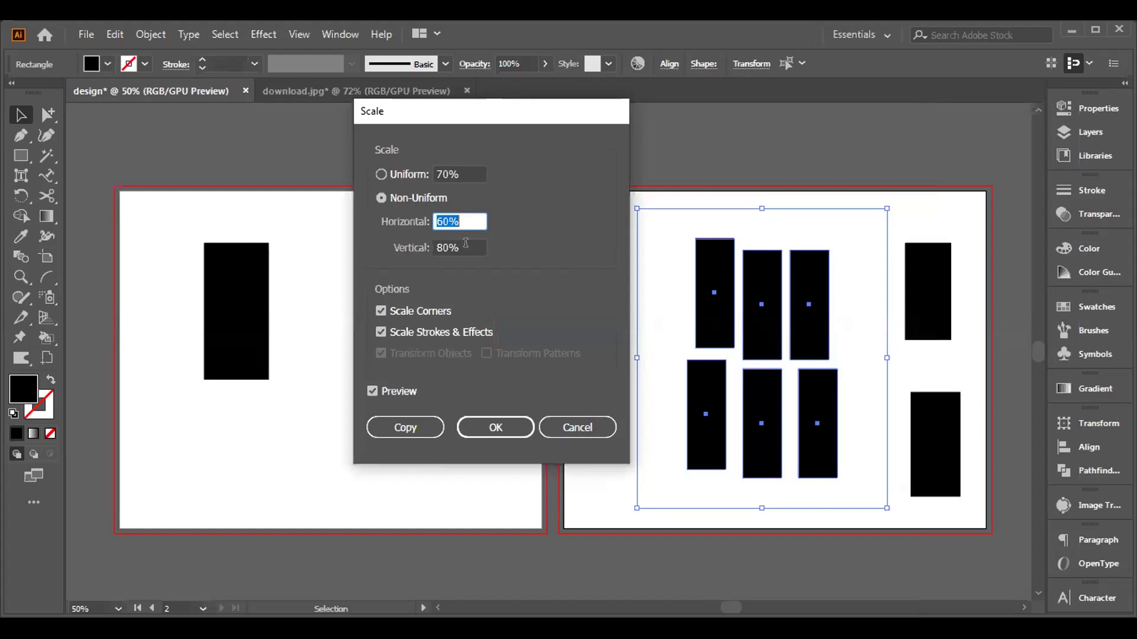
click(381, 175)
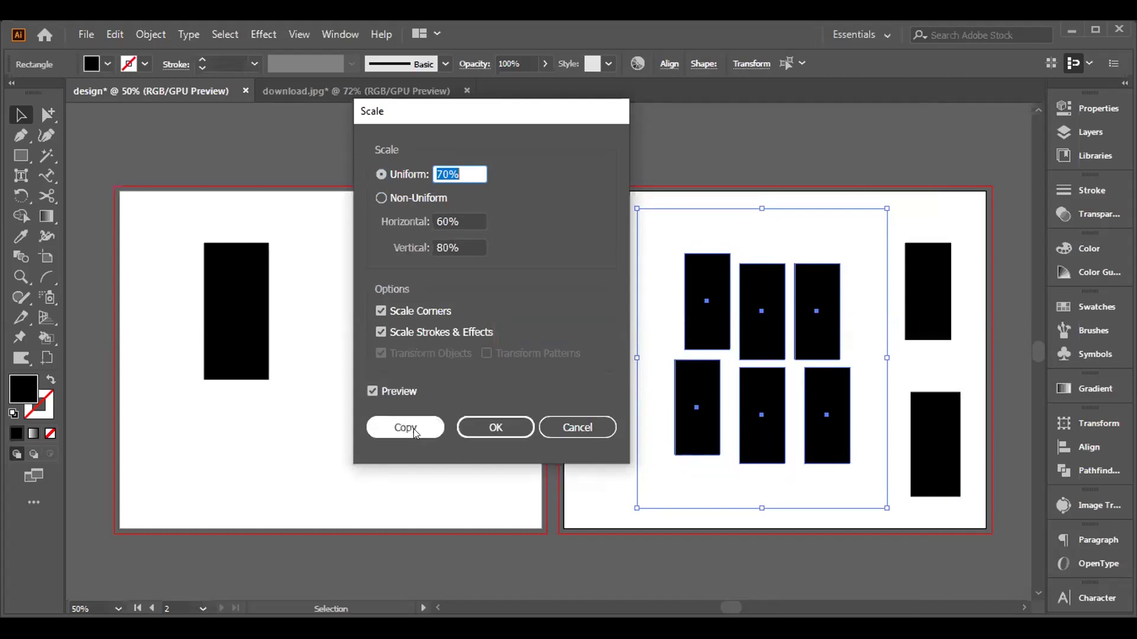
click(482, 422)
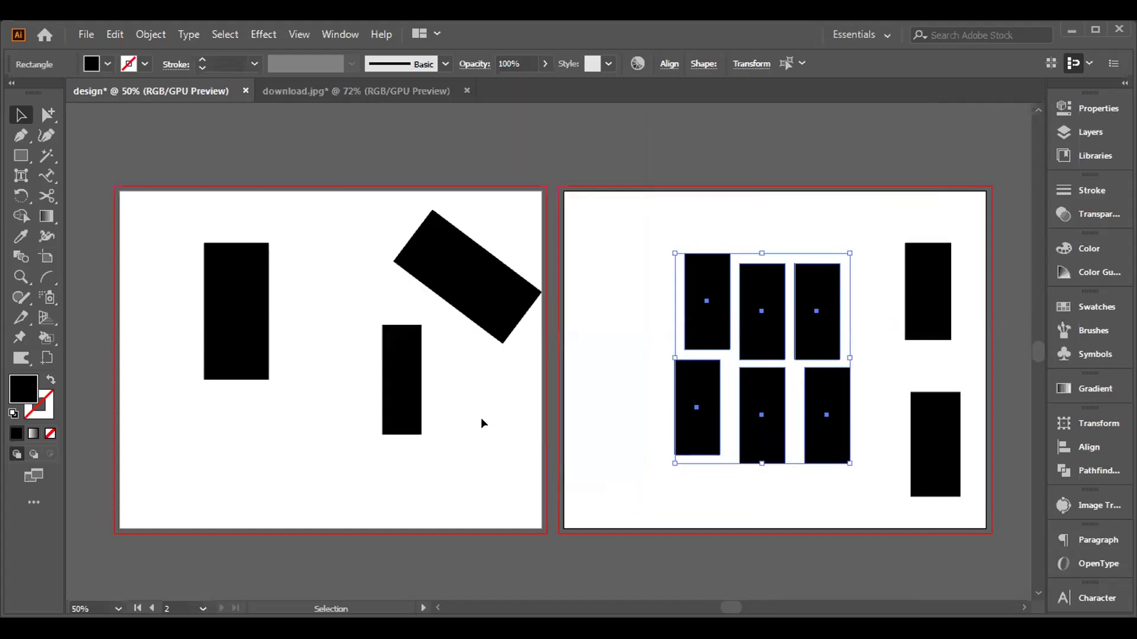
Step: Set up a 24° Shear along the horizontal axis for the tall upright rectangle on the first artboard
click(205, 283)
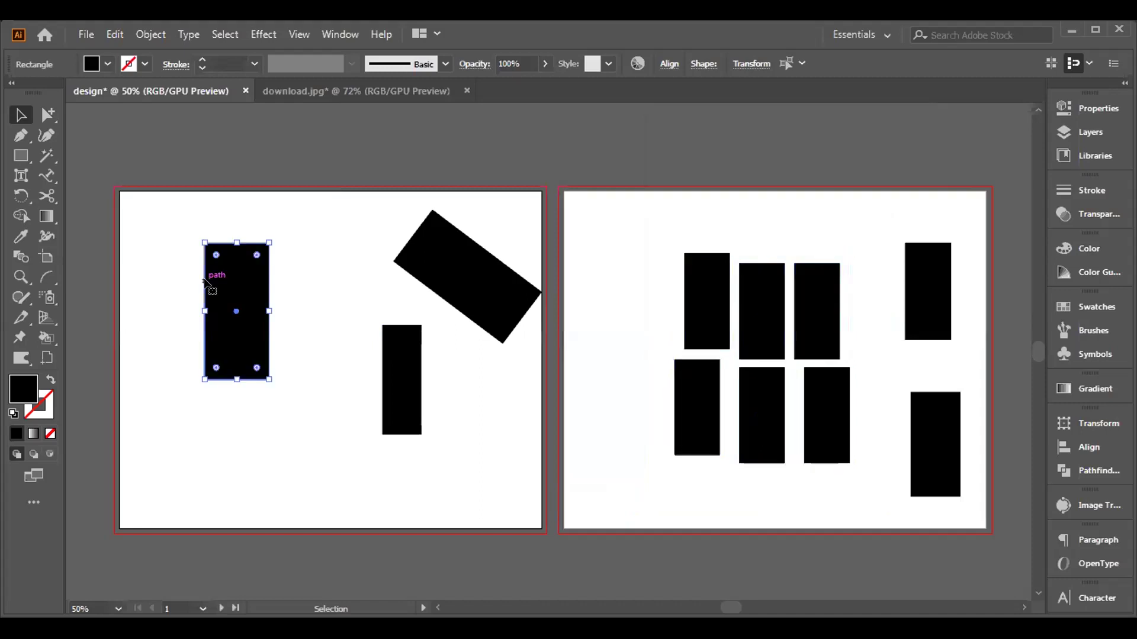
right_click(221, 279)
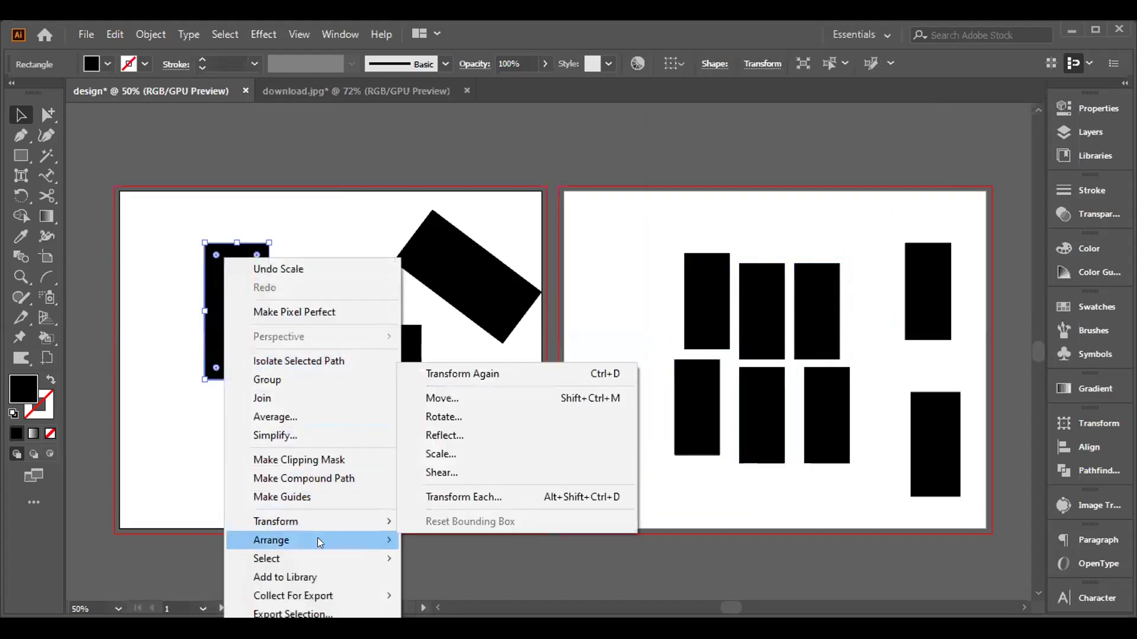
mouse_move(364, 521)
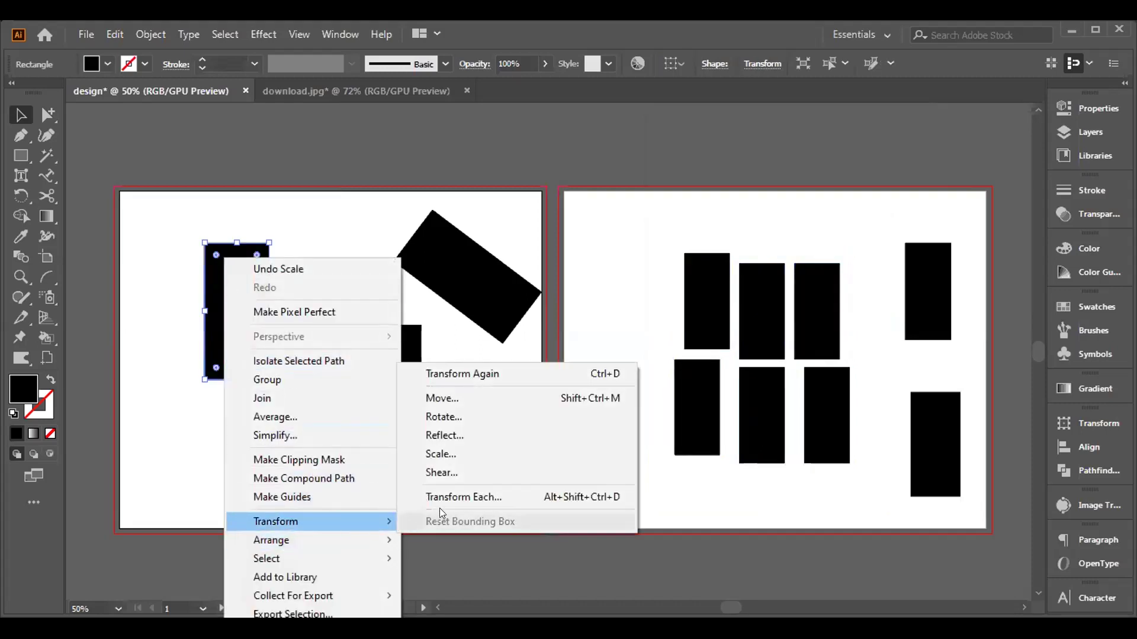
click(463, 472)
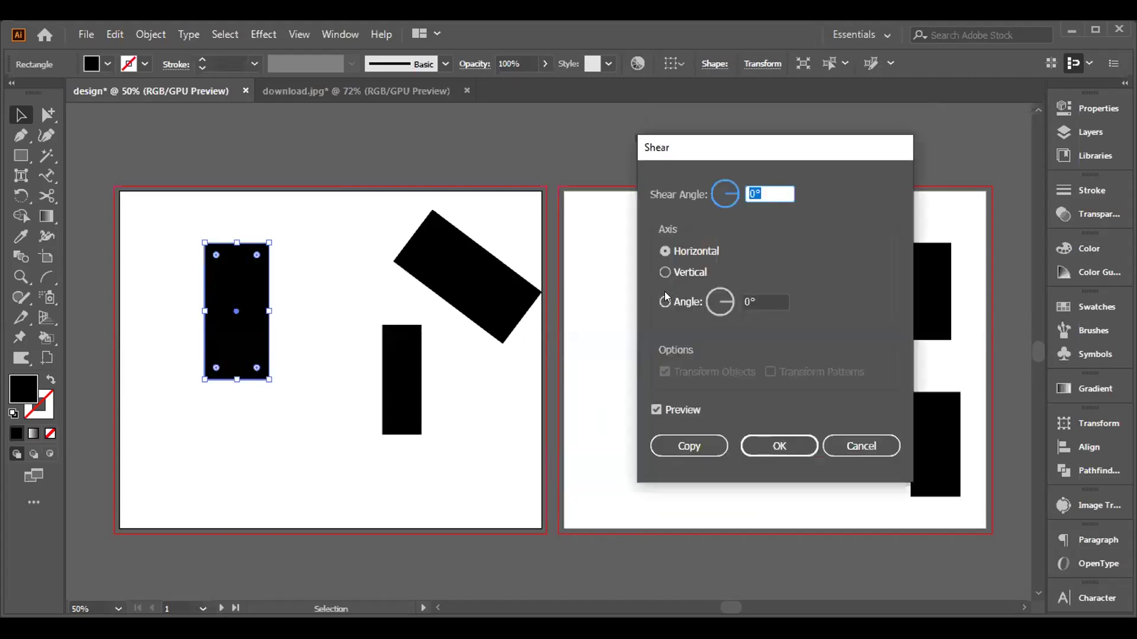
click(730, 183)
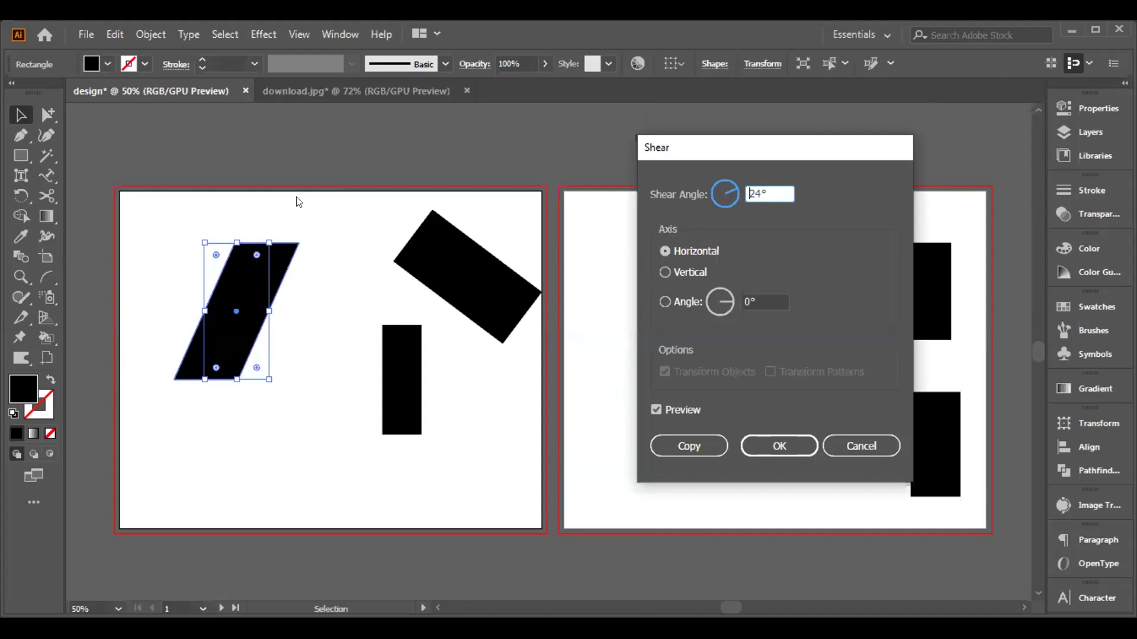
Step: Try the 24° shear along the vertical axis and along a custom 66° axis
click(663, 271)
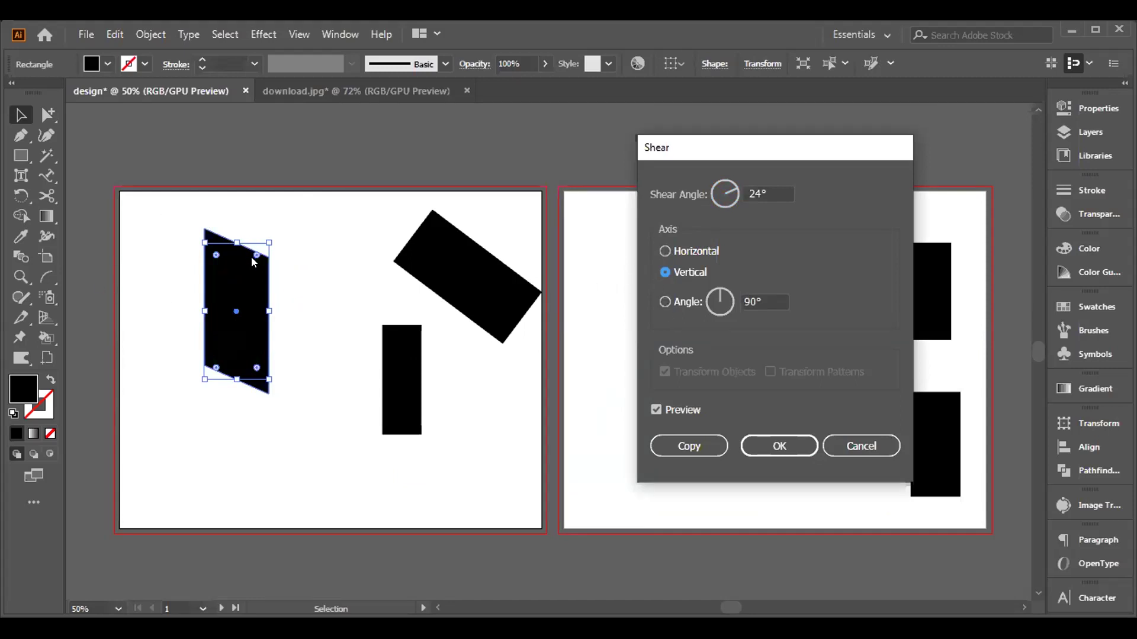
click(664, 251)
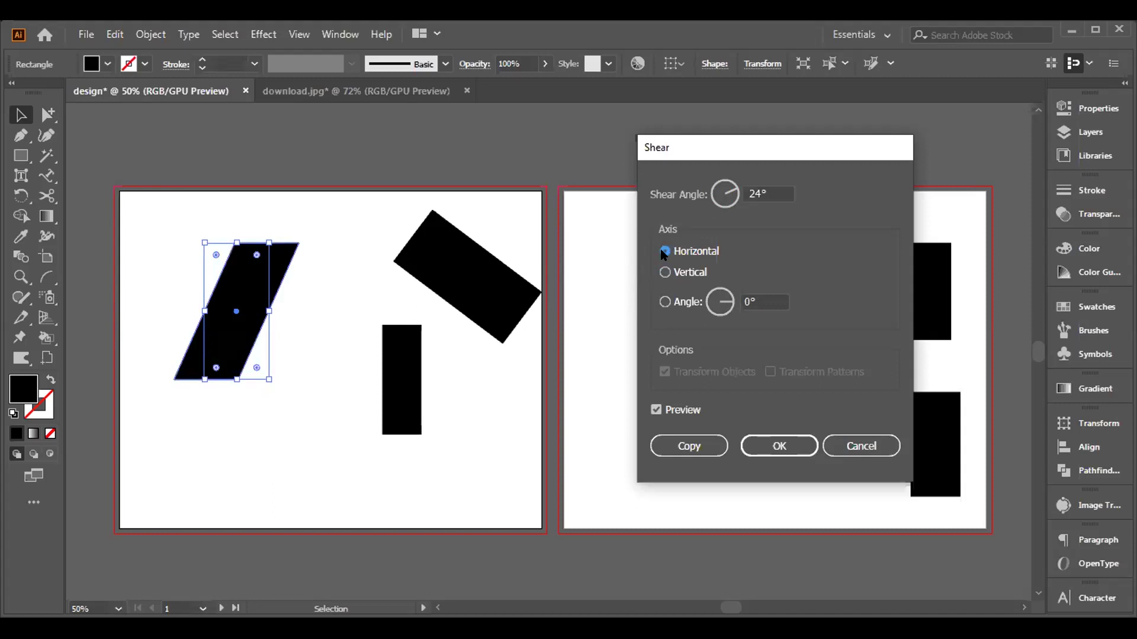
click(664, 303)
click(725, 292)
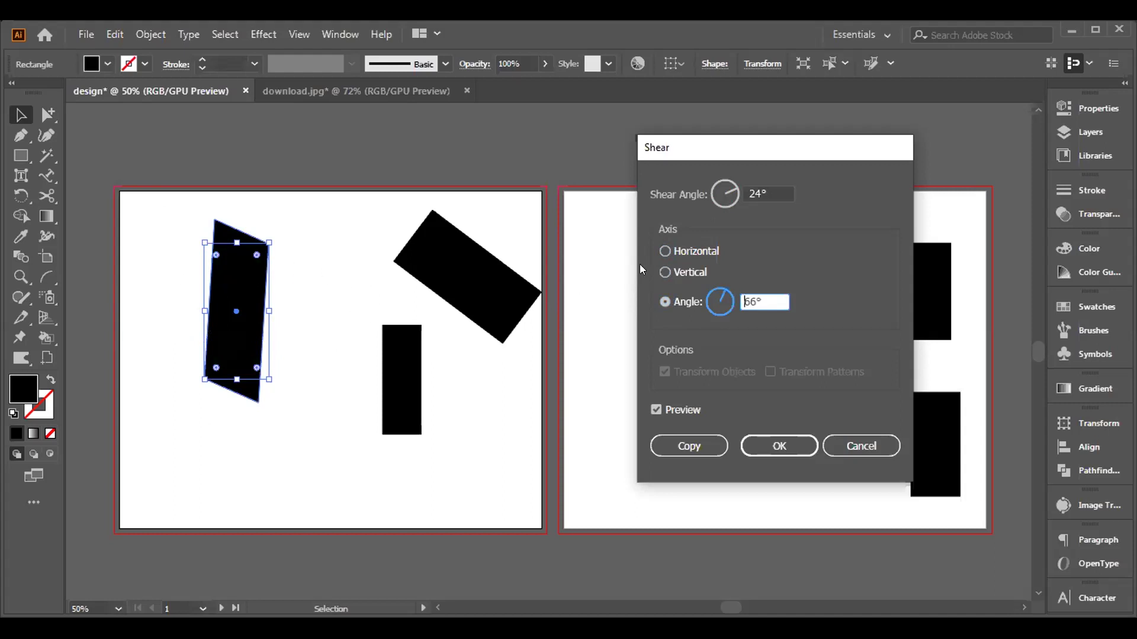
click(664, 272)
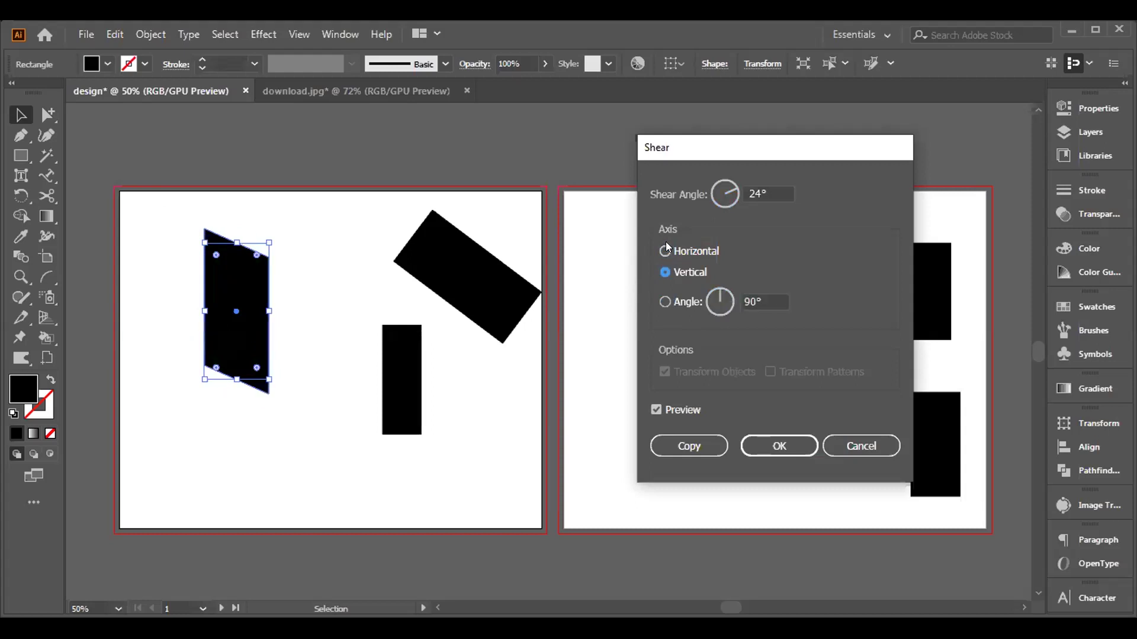
Step: Create a copy of the rectangle sheared 24° along the horizontal axis and move it below the original
click(665, 251)
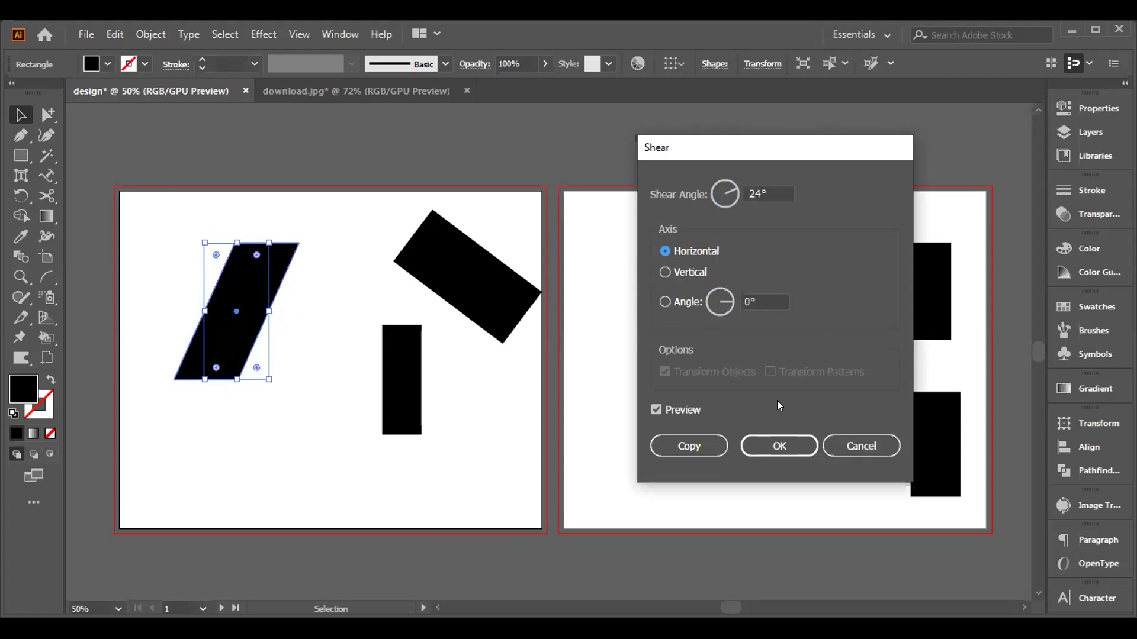
click(693, 439)
drag(224, 306, 196, 450)
Step: Create a copy of the sheared shape reflected across the vertical axis
right_click(214, 451)
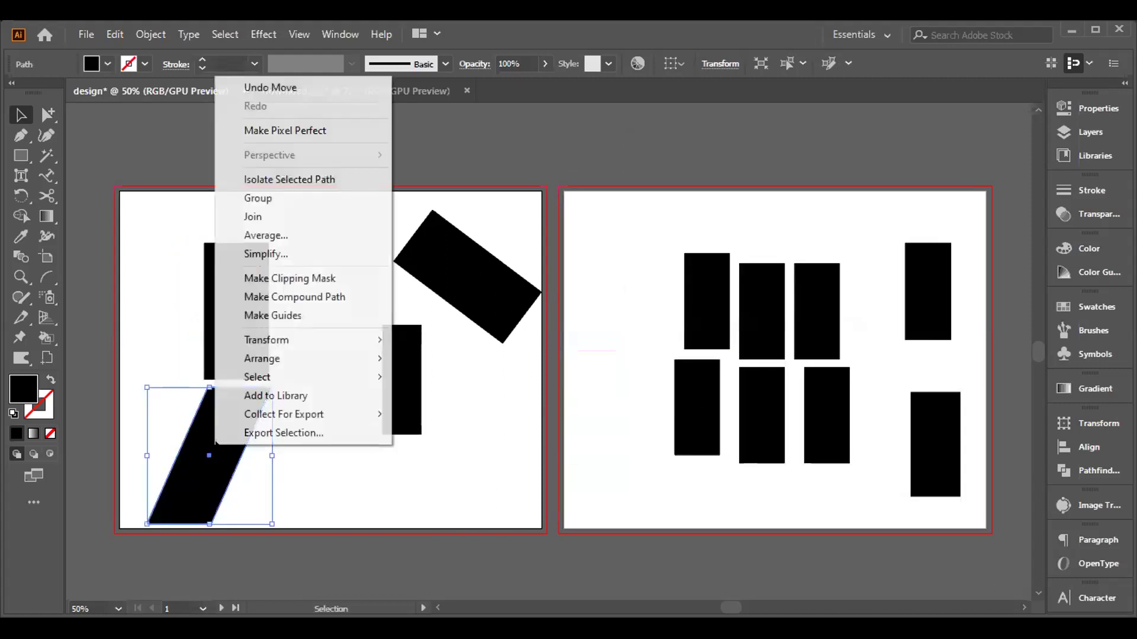
mouse_move(276, 335)
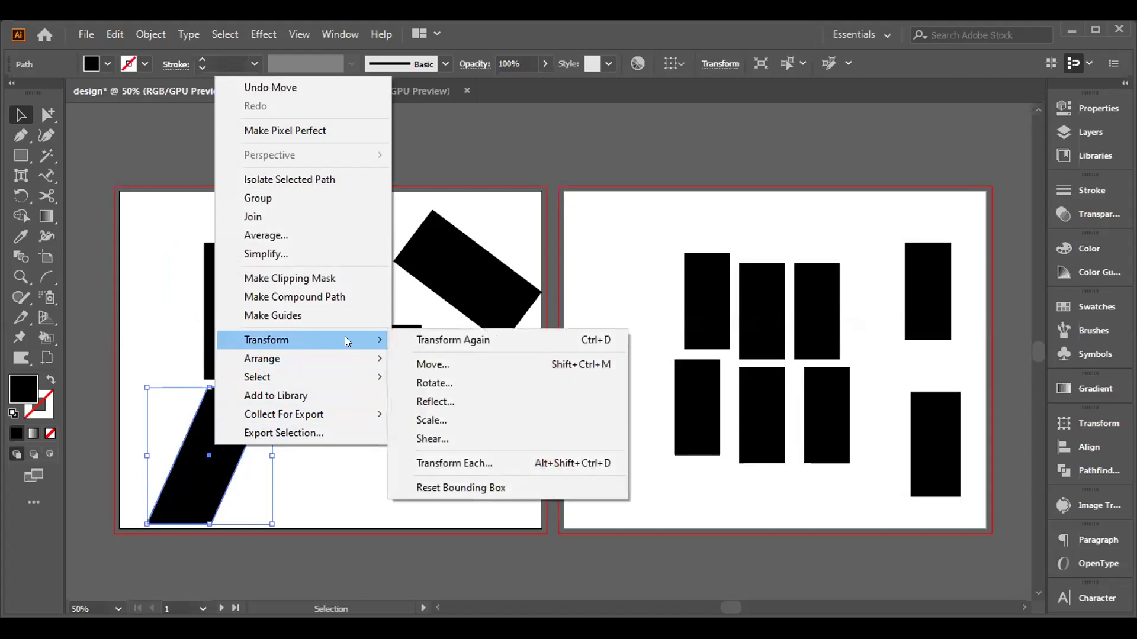
click(446, 394)
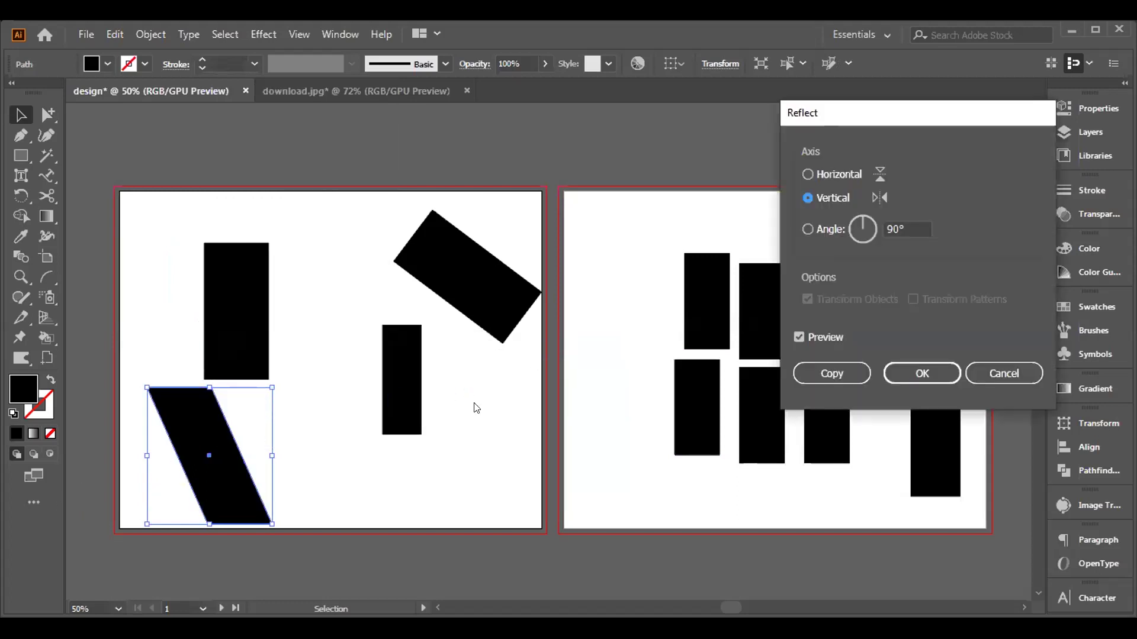
click(815, 374)
Step: Nudge the reflected copy to the right until its top edge meets the sheared shape's top edge, forming two spread legs
key(shift+Right)
key(shift+Right)
key(shift+Right)
key(shift+Right)
key(shift+Right)
key(shift+Right)
key(shift+Right)
key(shift+Right)
key(shift+Right)
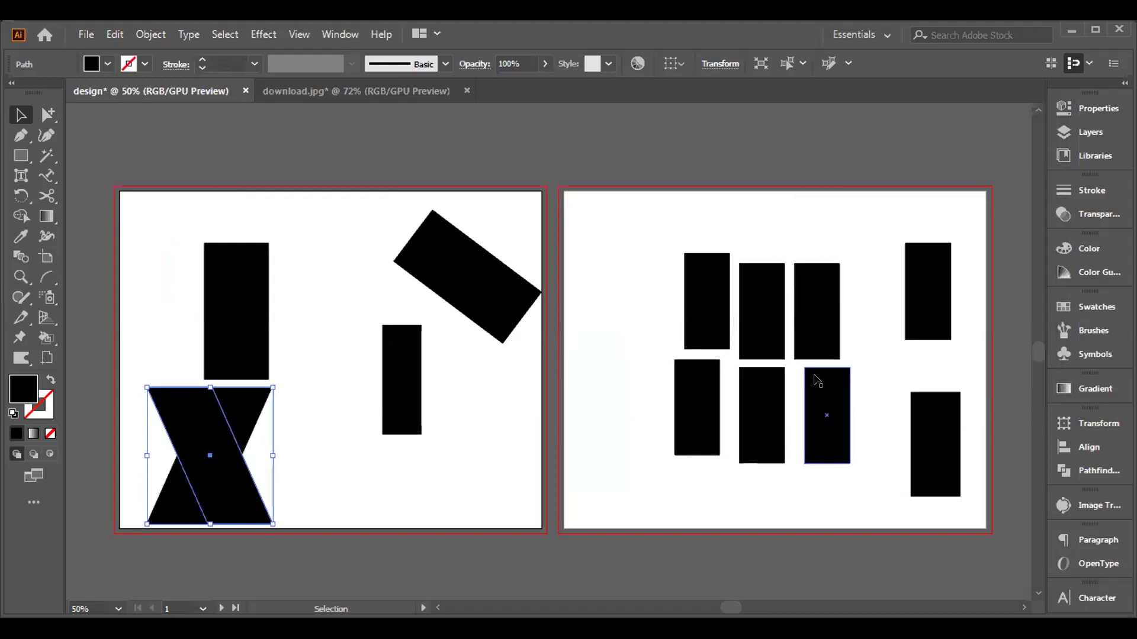
key(shift+Right)
key(shift+Right)
key(shift+Right)
key(shift+Right)
key(shift+Right)
key(shift+Right)
key(shift+Right)
key(shift+Right)
key(shift+Right)
key(shift+Right)
key(shift+Right)
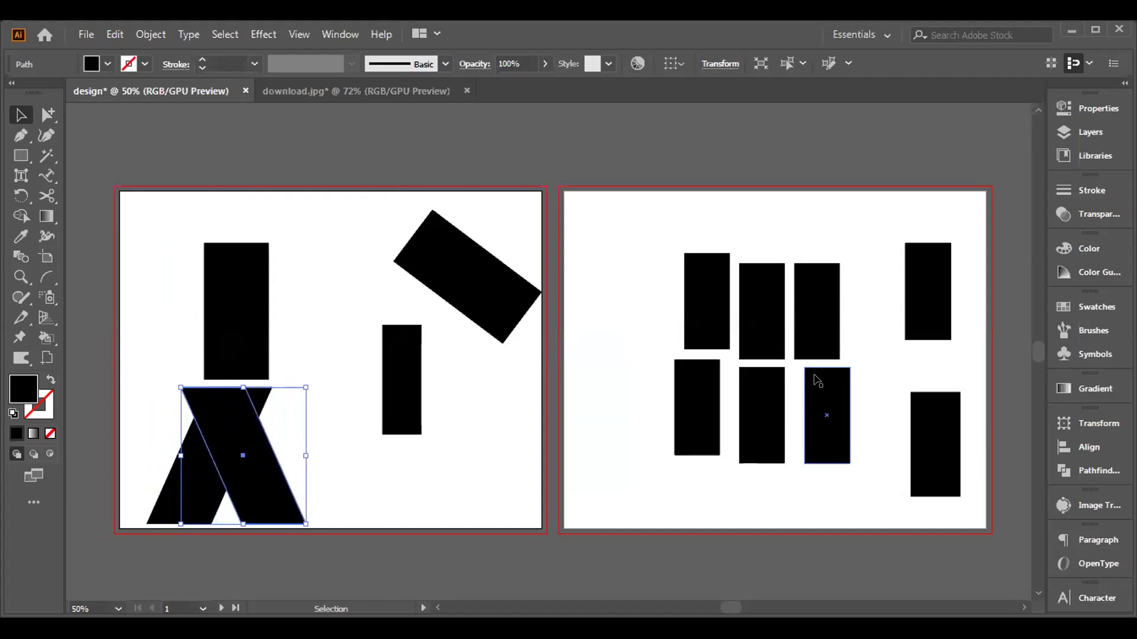
key(Right)
key(Right)
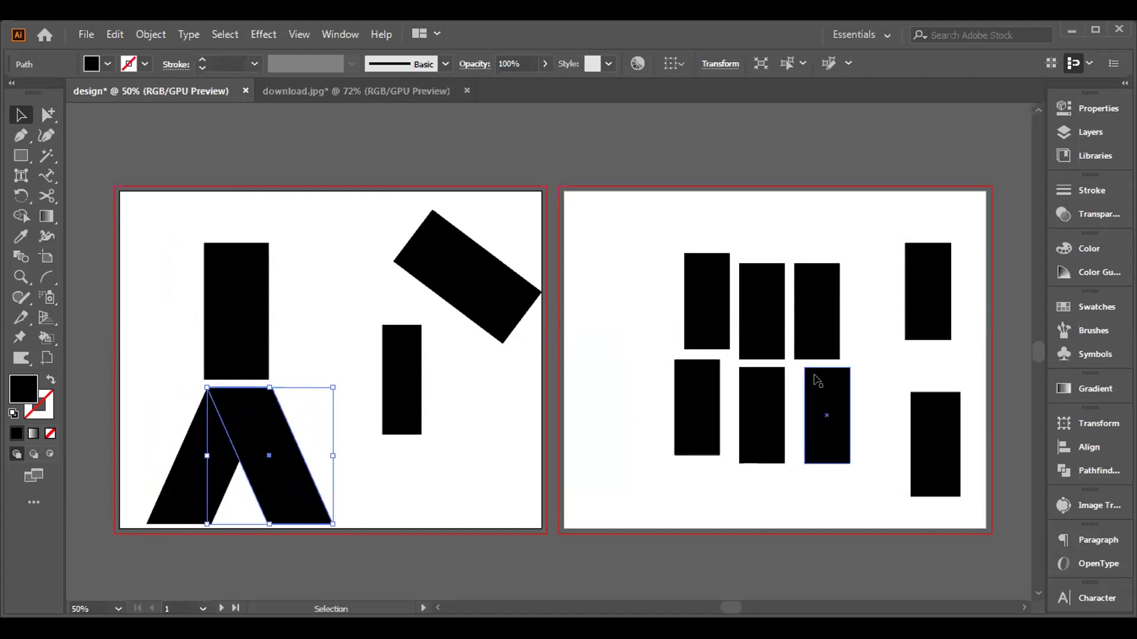
Step: Delete all the shapes on both artboards
drag(594, 226, 1059, 554)
key(Delete)
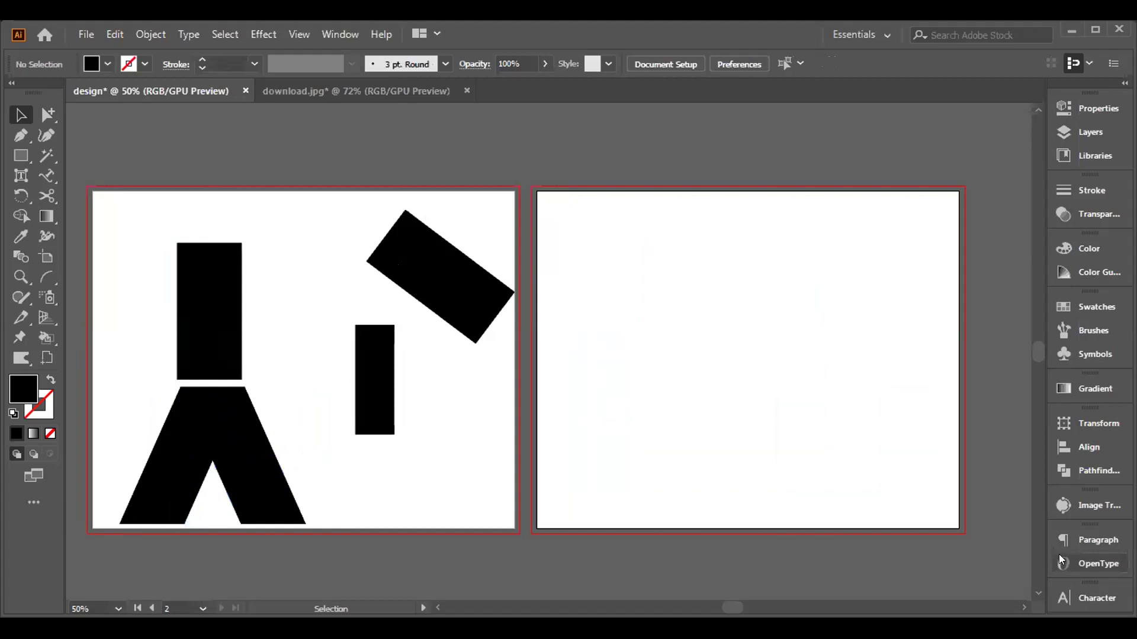
drag(122, 226, 451, 467)
key(Delete)
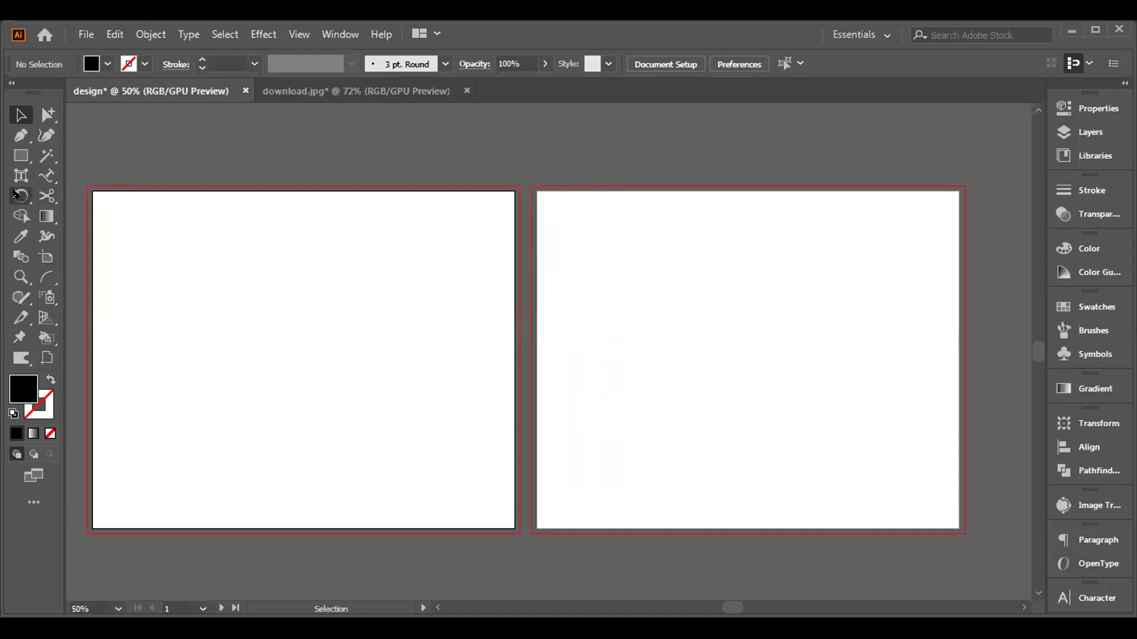
click(48, 187)
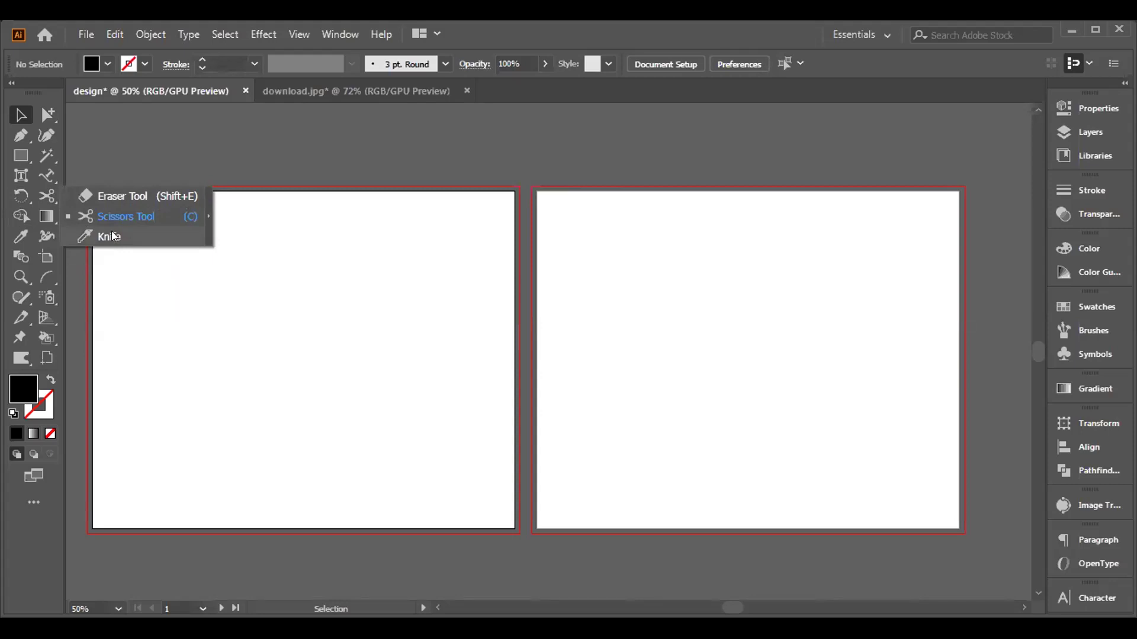
click(15, 220)
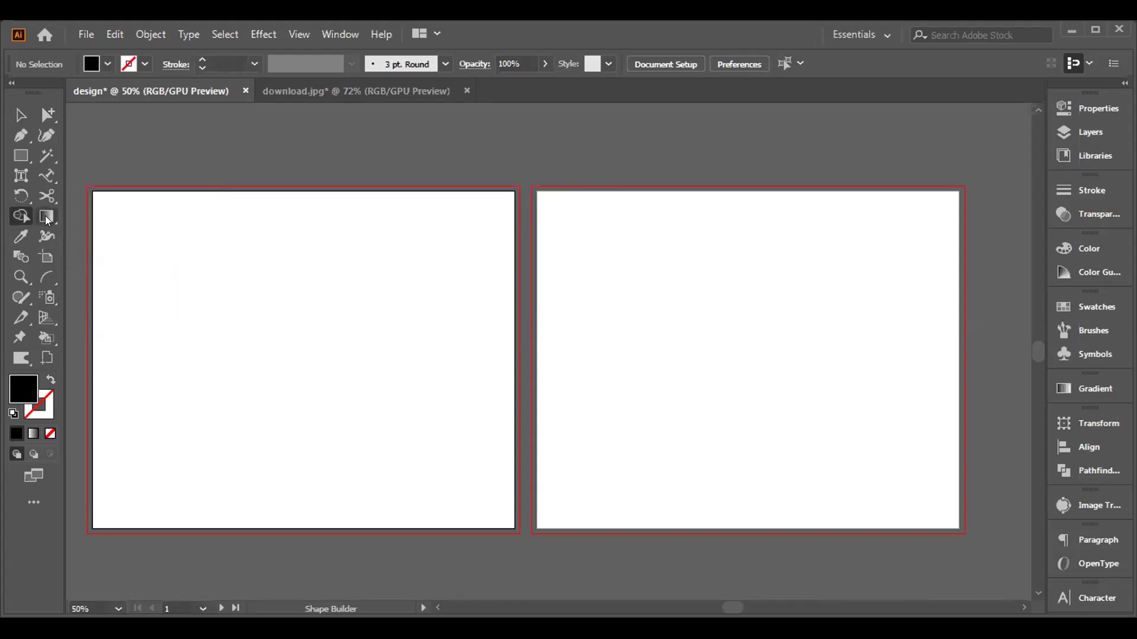
drag(46, 217, 59, 217)
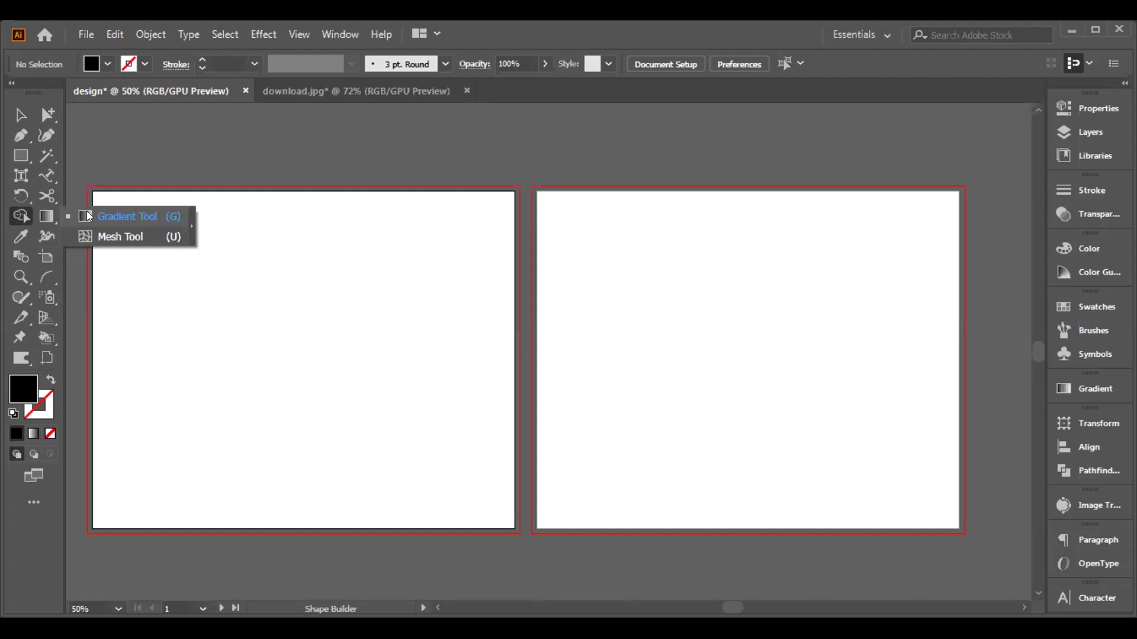
Step: Draw a large rectangle in the middle of the first artboard and fill it with the default white-to-black linear gradient
drag(19, 159, 82, 155)
drag(172, 254, 406, 422)
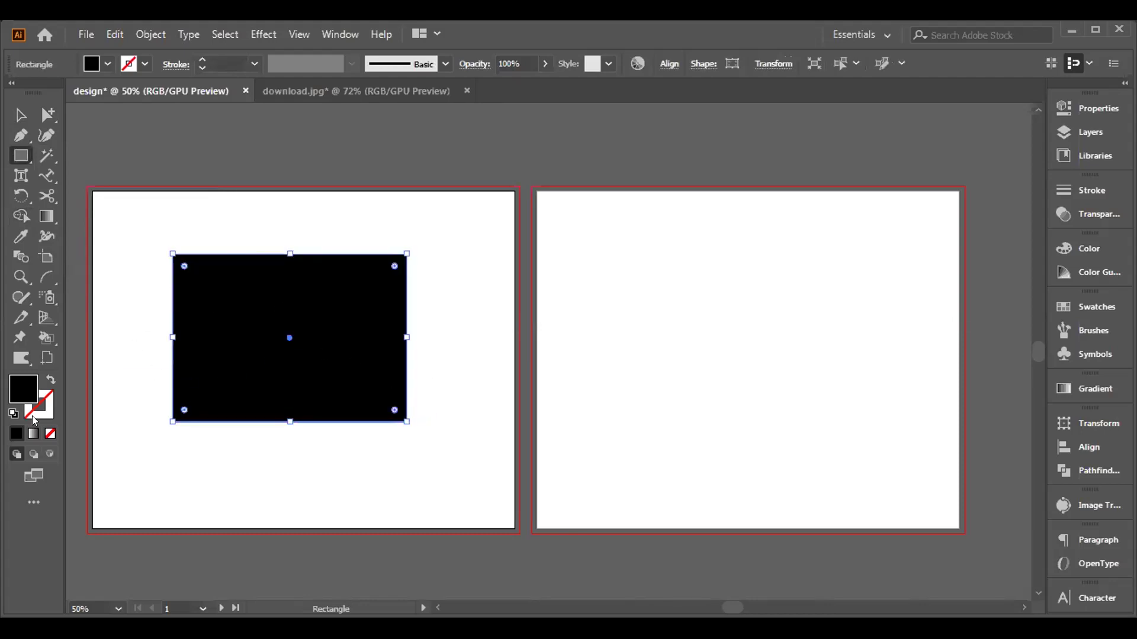
click(34, 436)
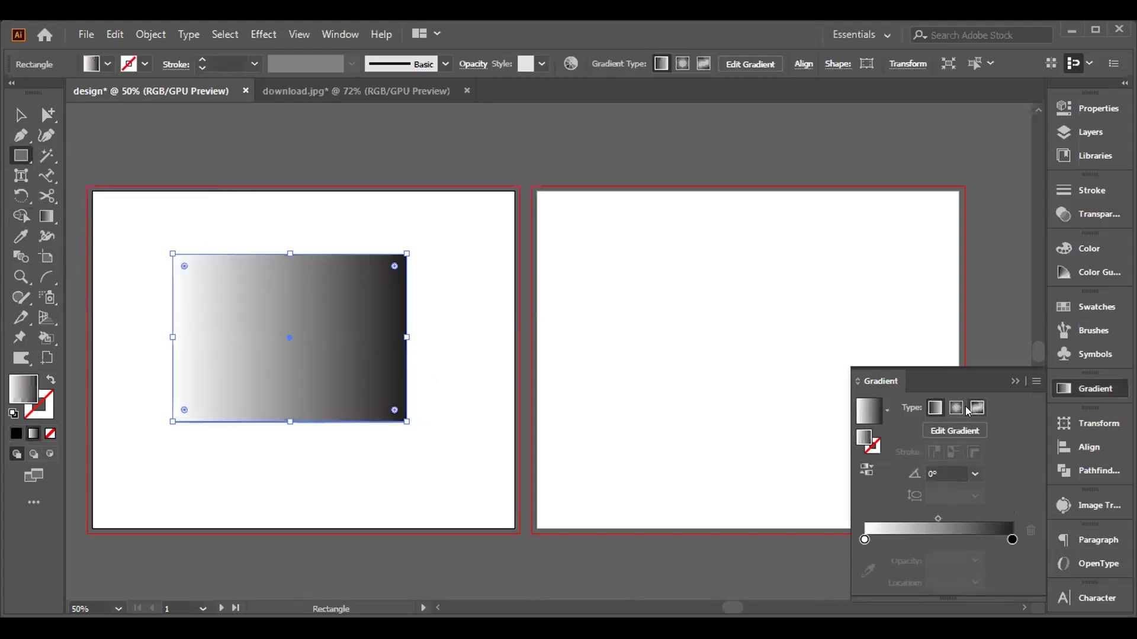
click(885, 407)
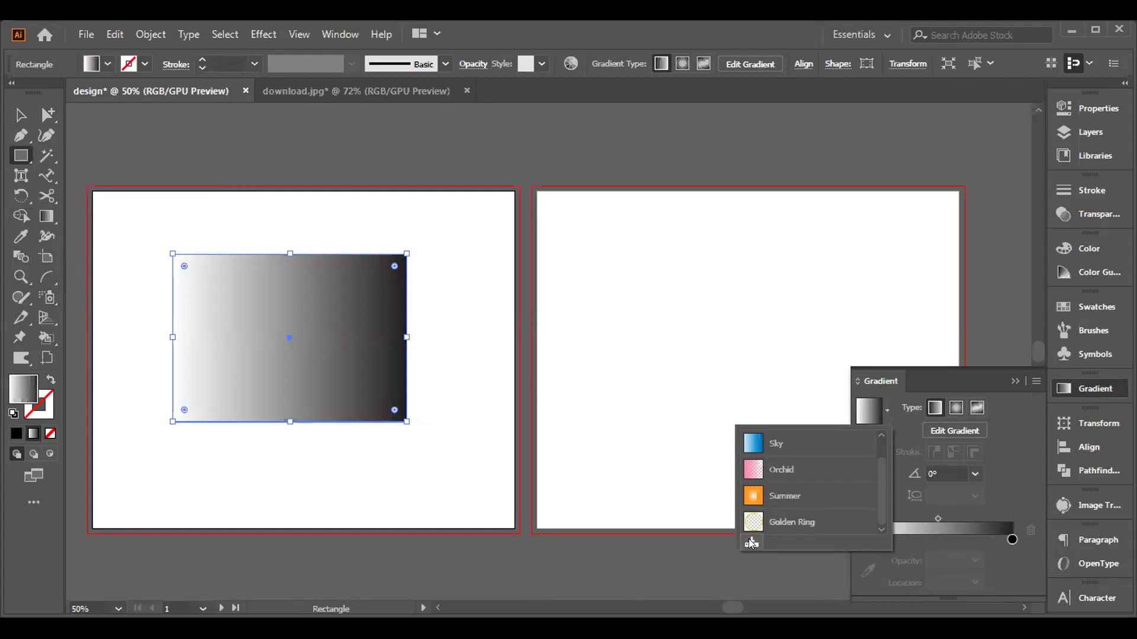
scroll(878, 438, up, 1)
click(871, 436)
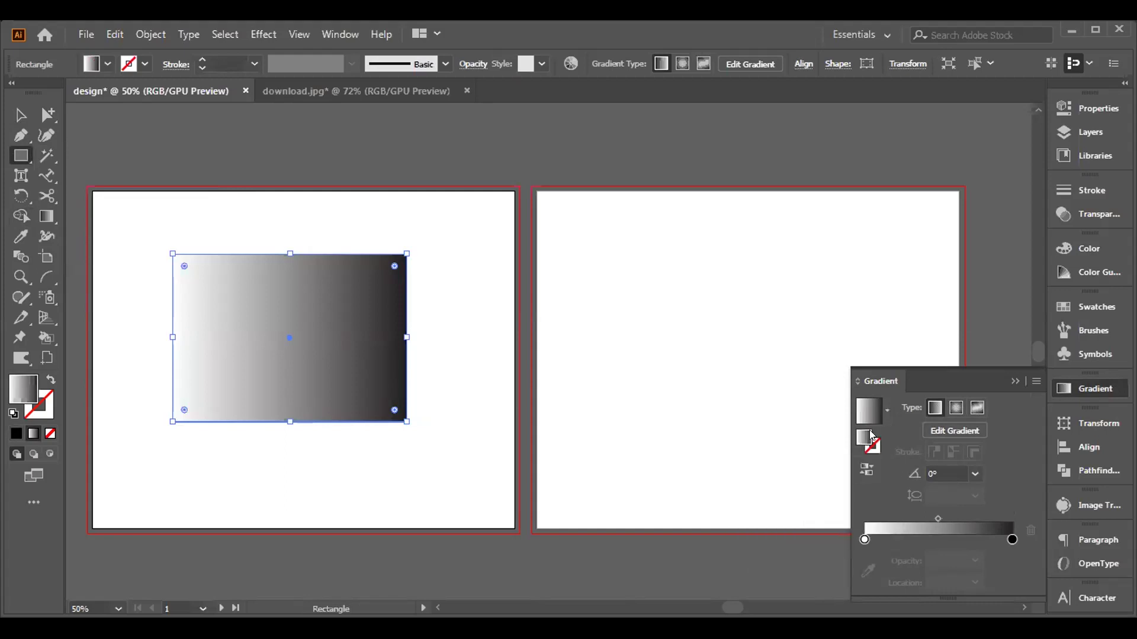
Step: Switch the color model of the gradient's starting stop from Grayscale to RGB
click(864, 540)
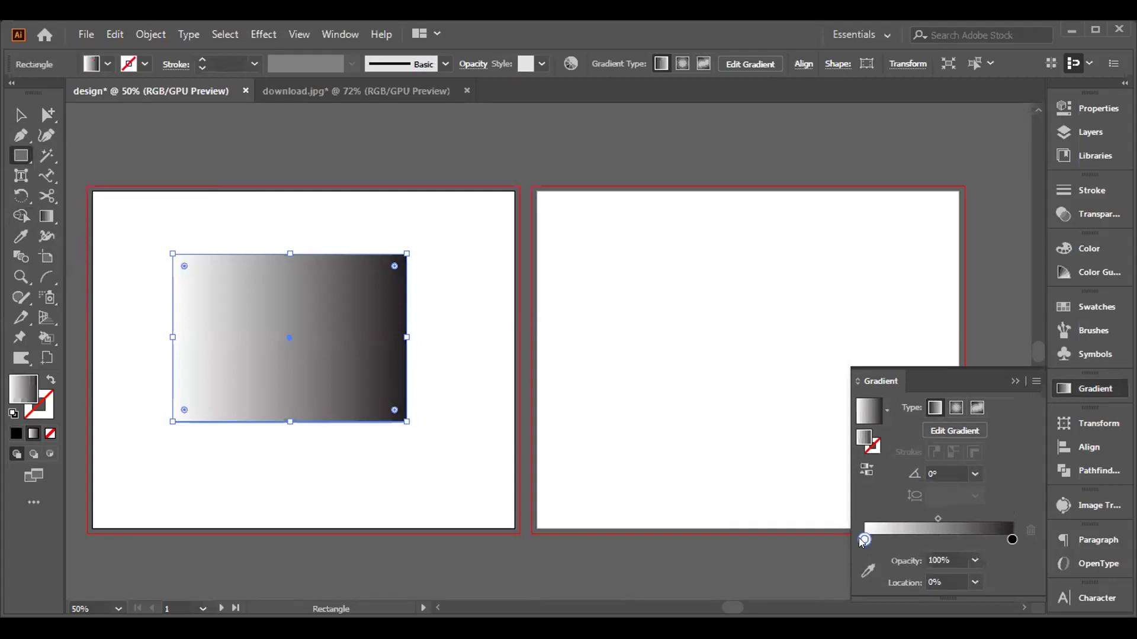
double_click(864, 540)
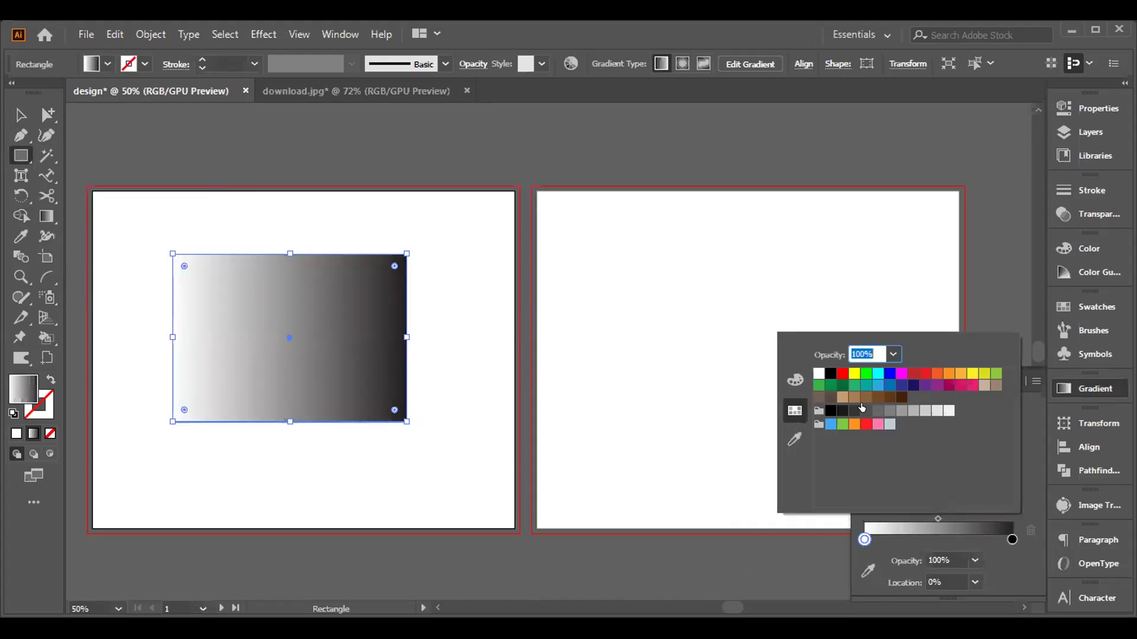
click(796, 380)
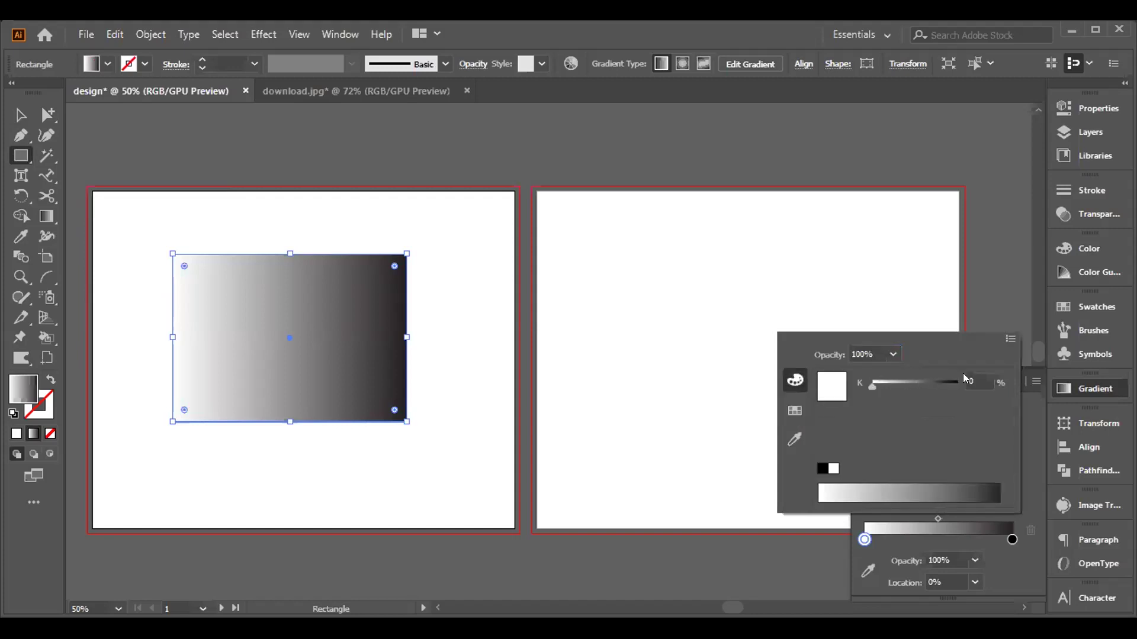
click(1011, 338)
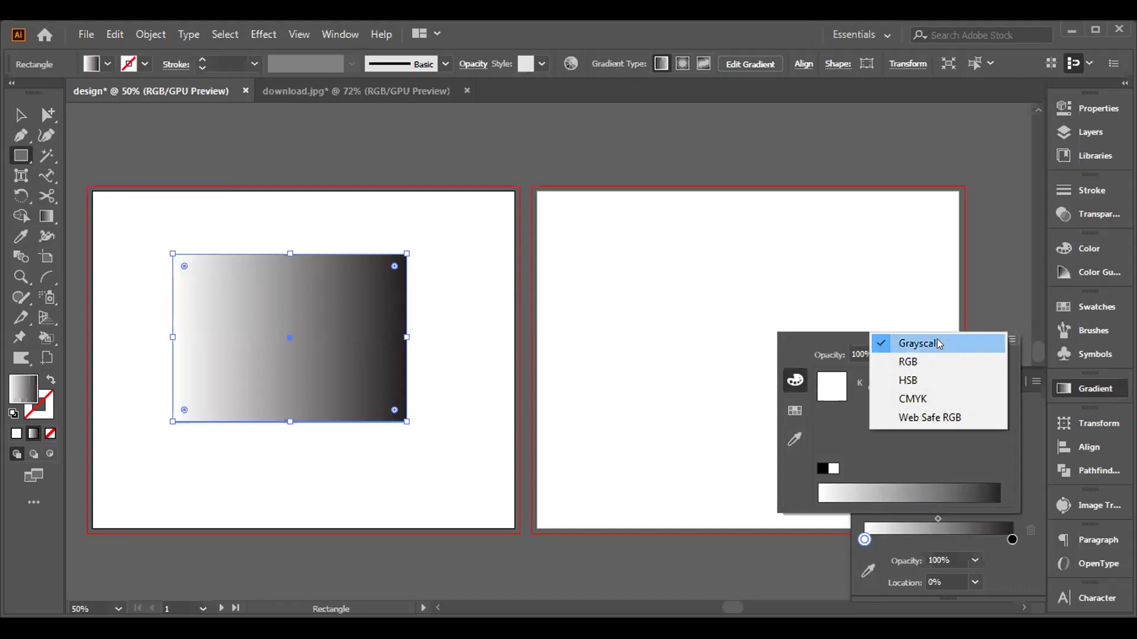
click(912, 362)
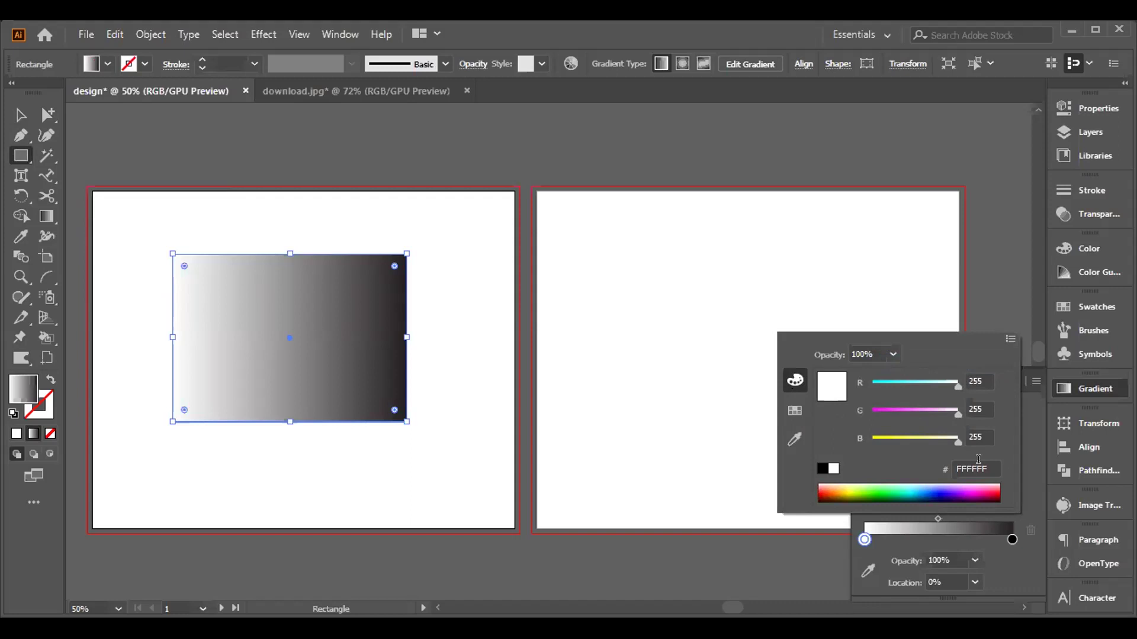
Step: Color the gradient's starting stop with the dark navy blue swatch
click(787, 411)
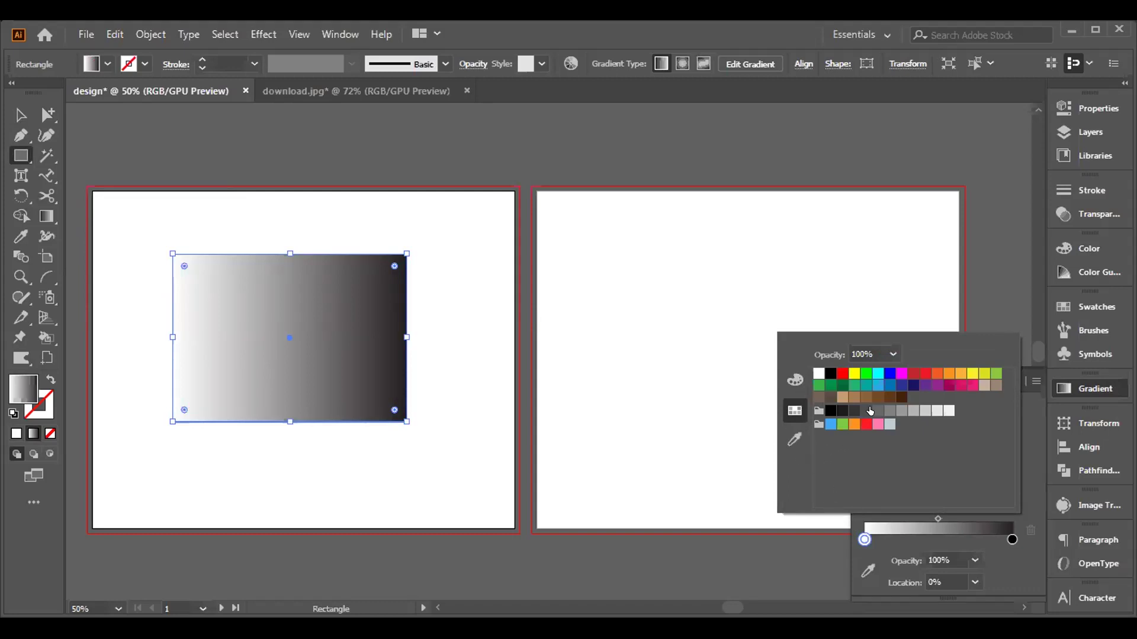
click(912, 385)
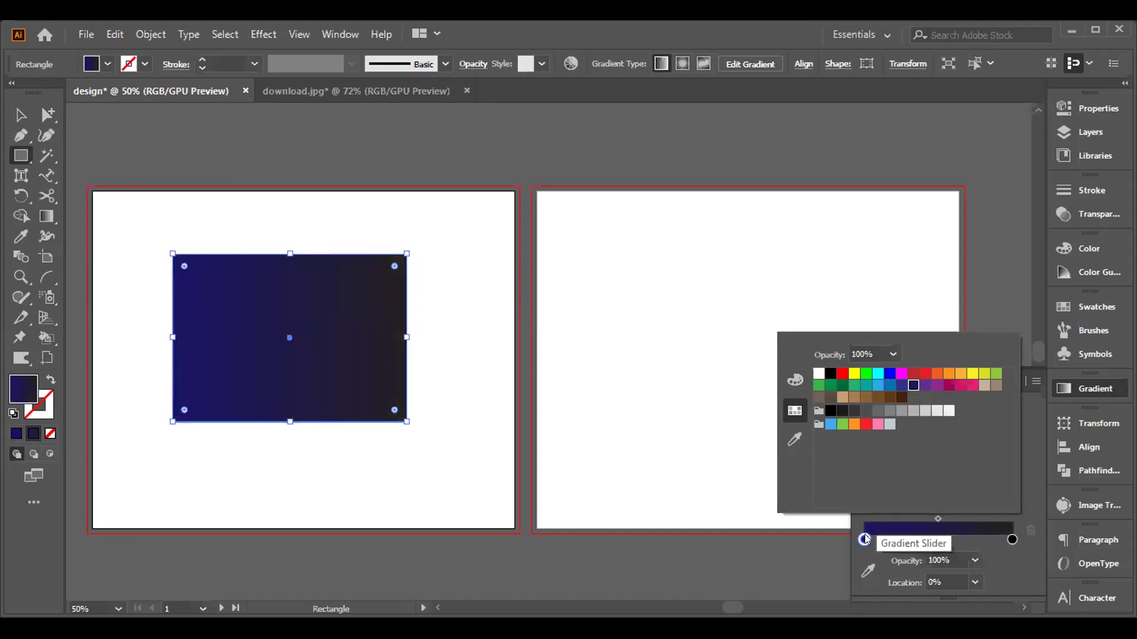
click(726, 465)
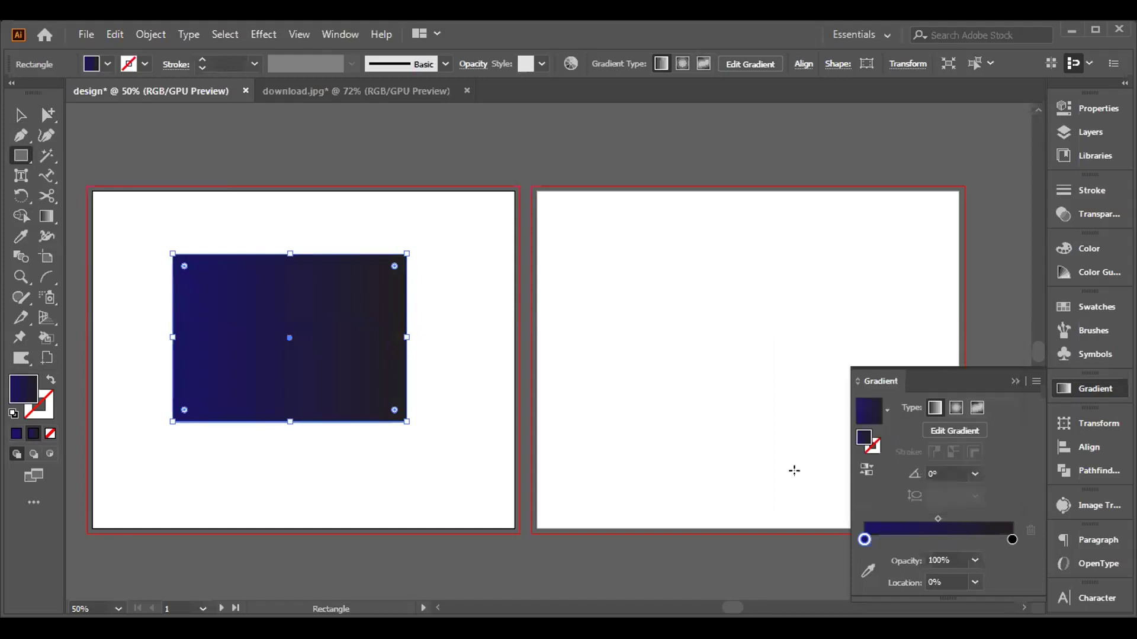
Step: Color the gradient's ending stop with a dark gray swatch at 100% opacity
click(1010, 540)
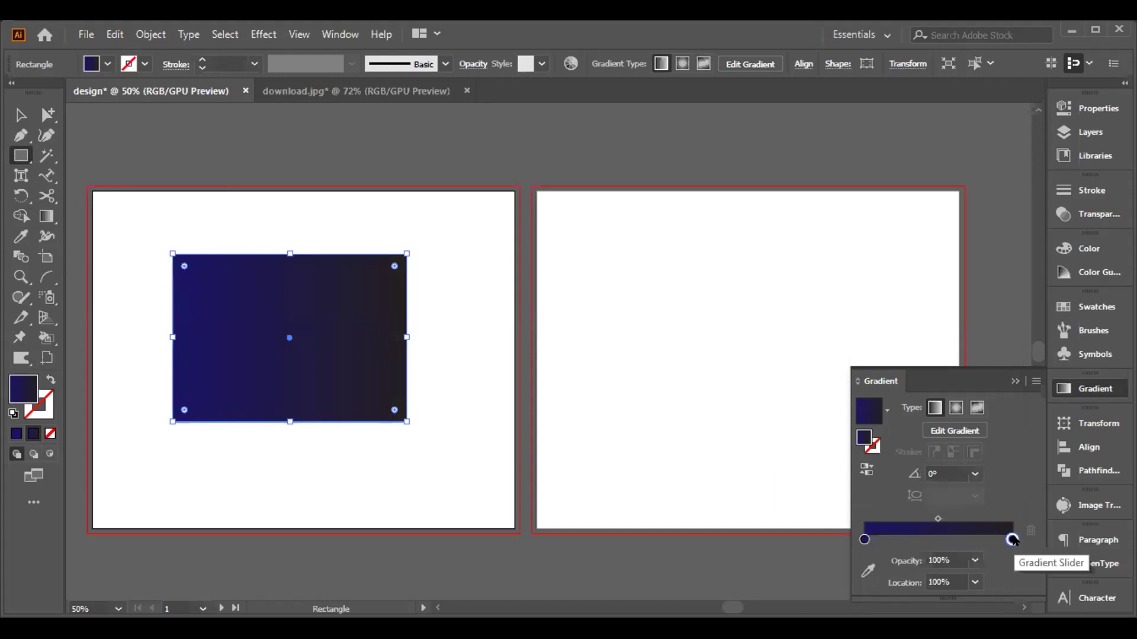
double_click(1011, 540)
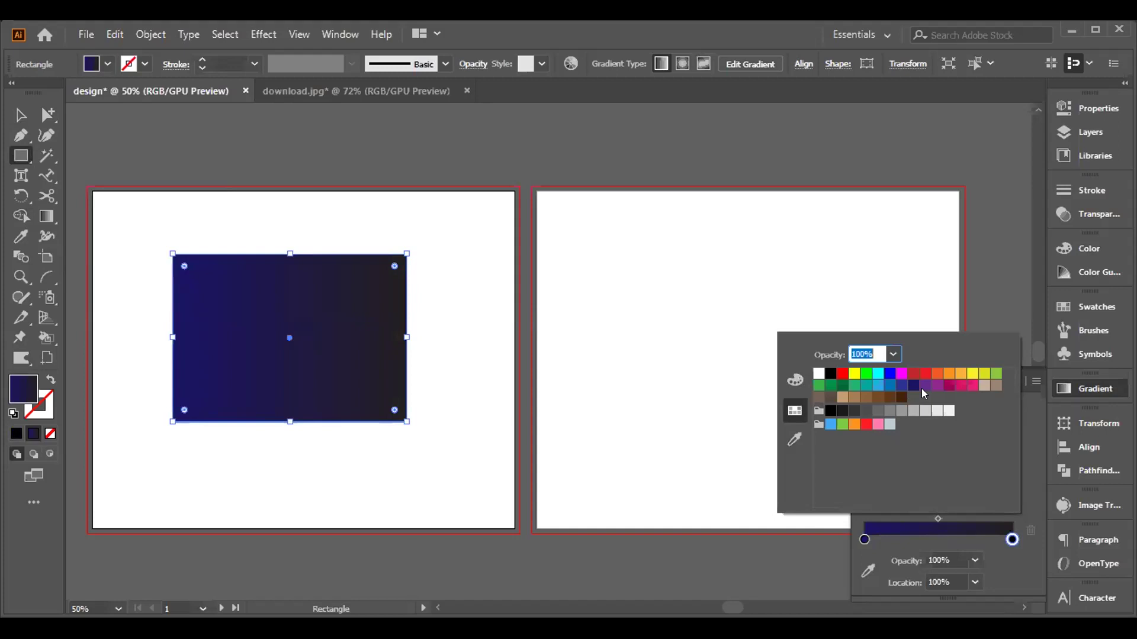
click(863, 408)
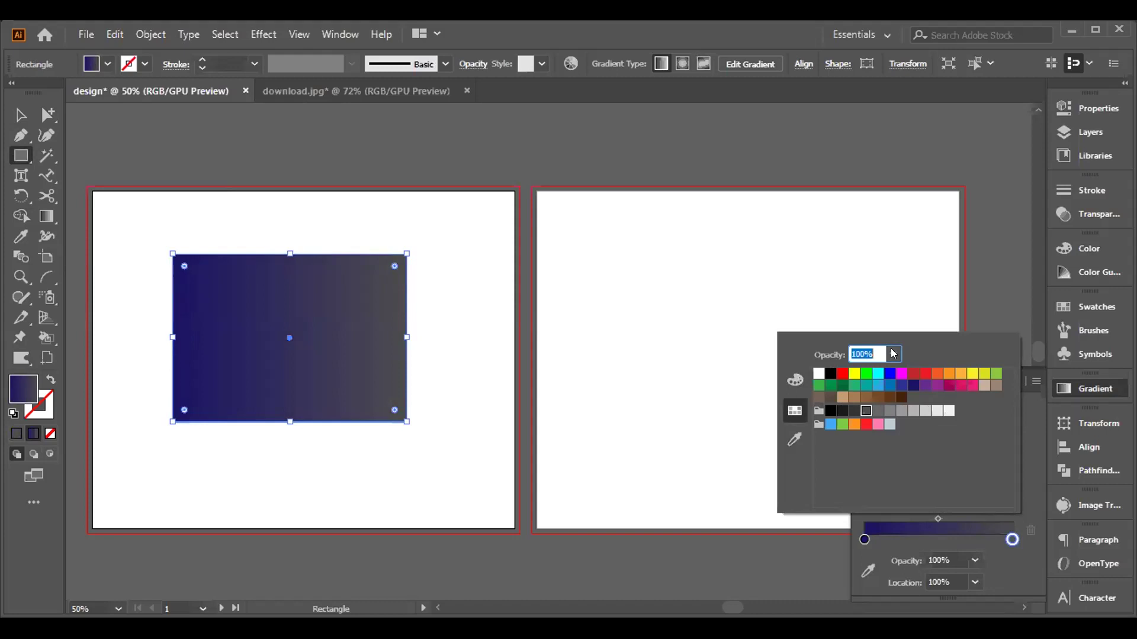
click(882, 302)
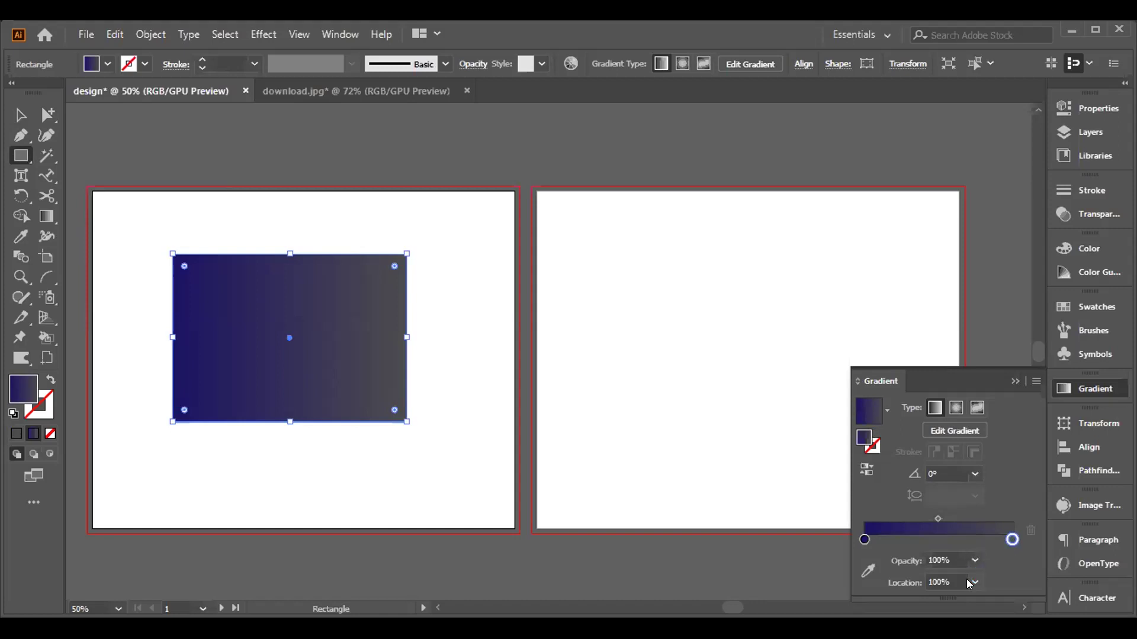
Step: Shift the gradient's midpoint toward the gray stop, to a location of about 76%
mouse_move(938, 519)
mouse_down()
mouse_move(910, 519)
mouse_move(952, 520)
mouse_up()
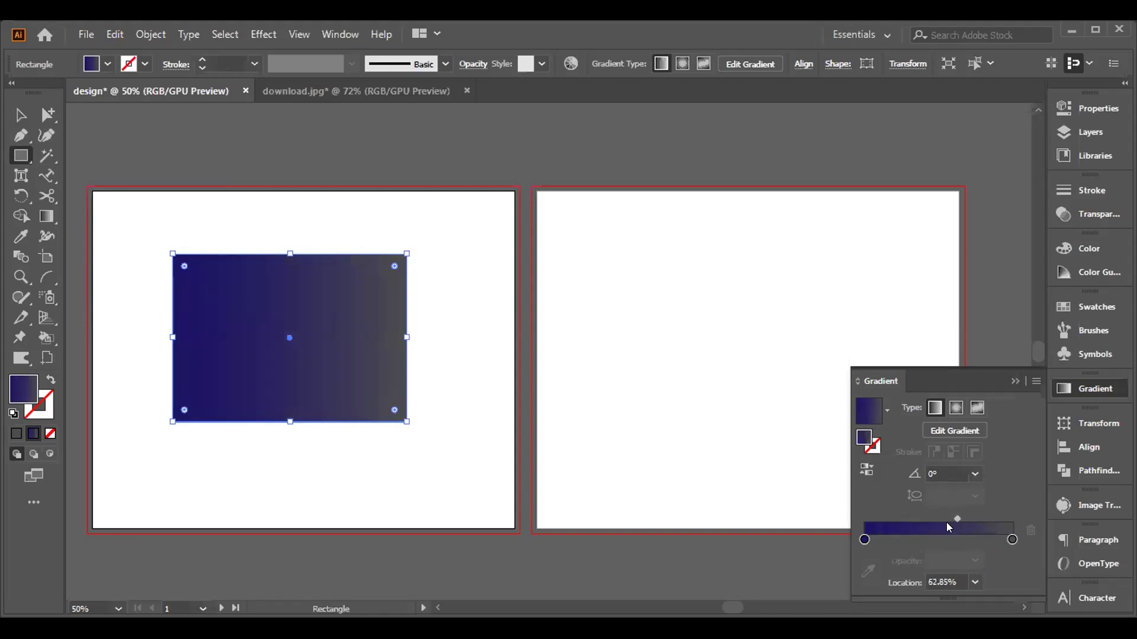
click(866, 540)
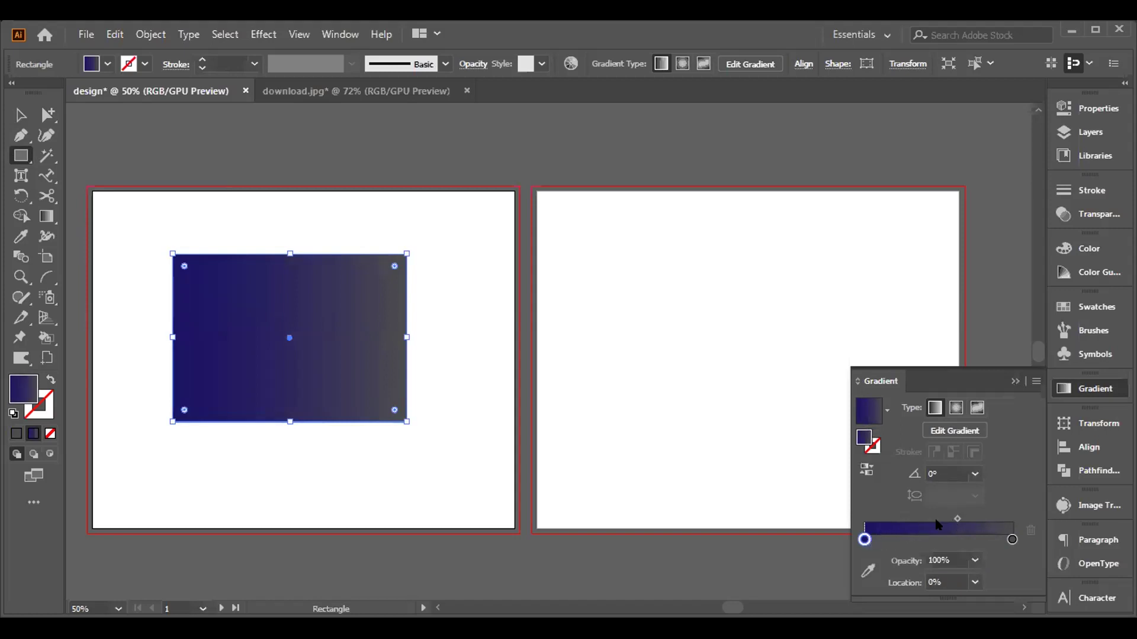
drag(950, 513, 975, 523)
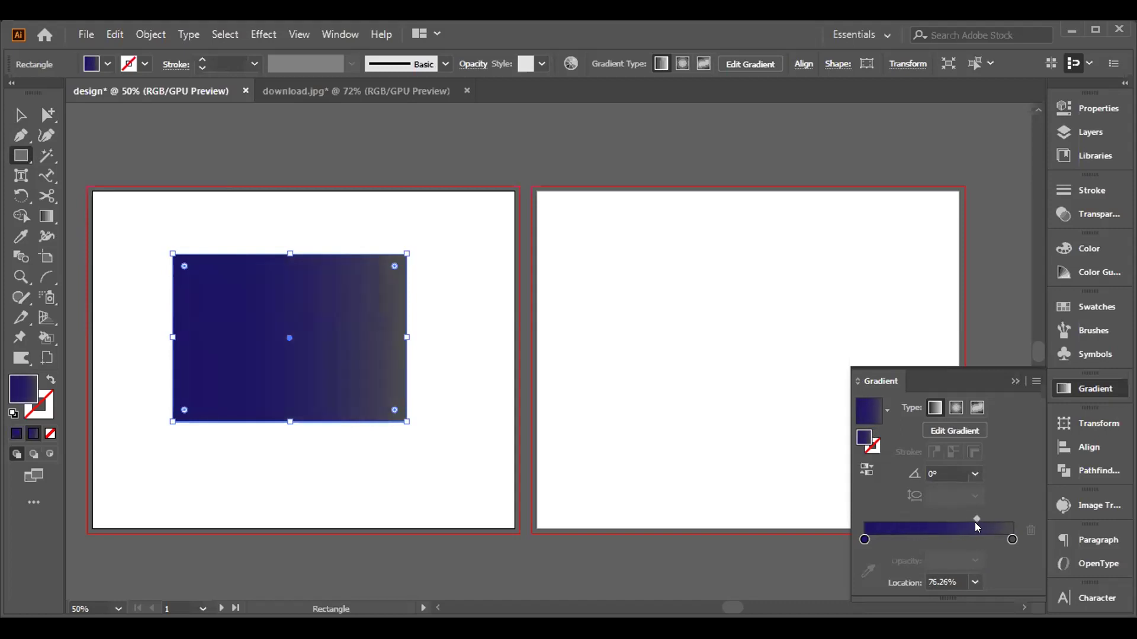
Step: Try the freeform type, return to linear, and redraw the gradient diagonally from beyond the rectangle's upper-right corner past its lower-left, about -143.5°
click(978, 410)
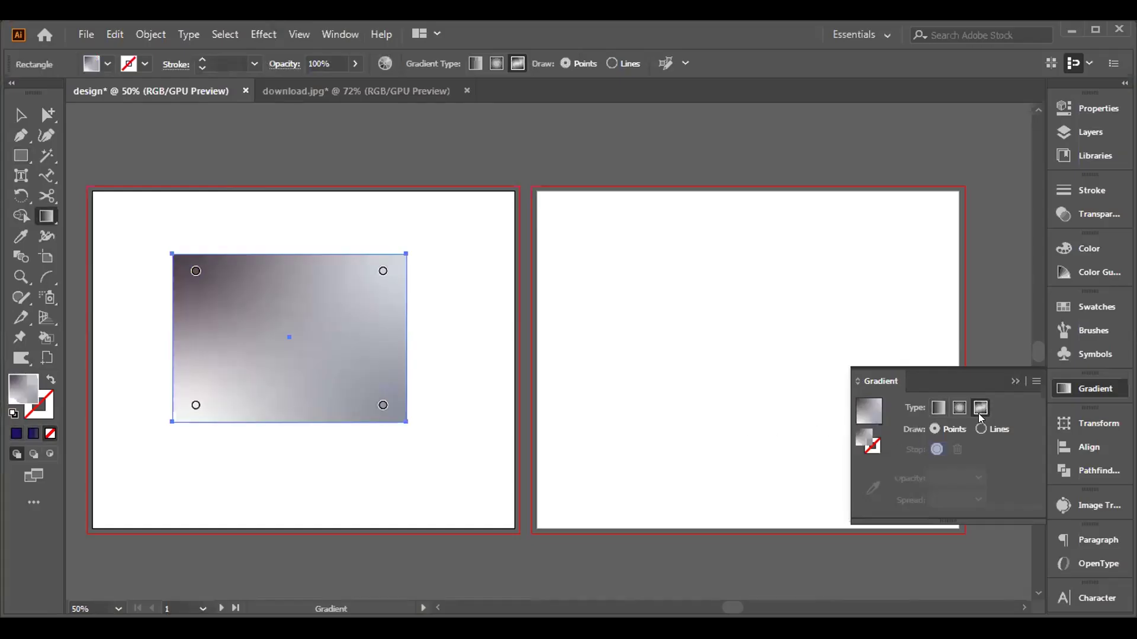
click(941, 408)
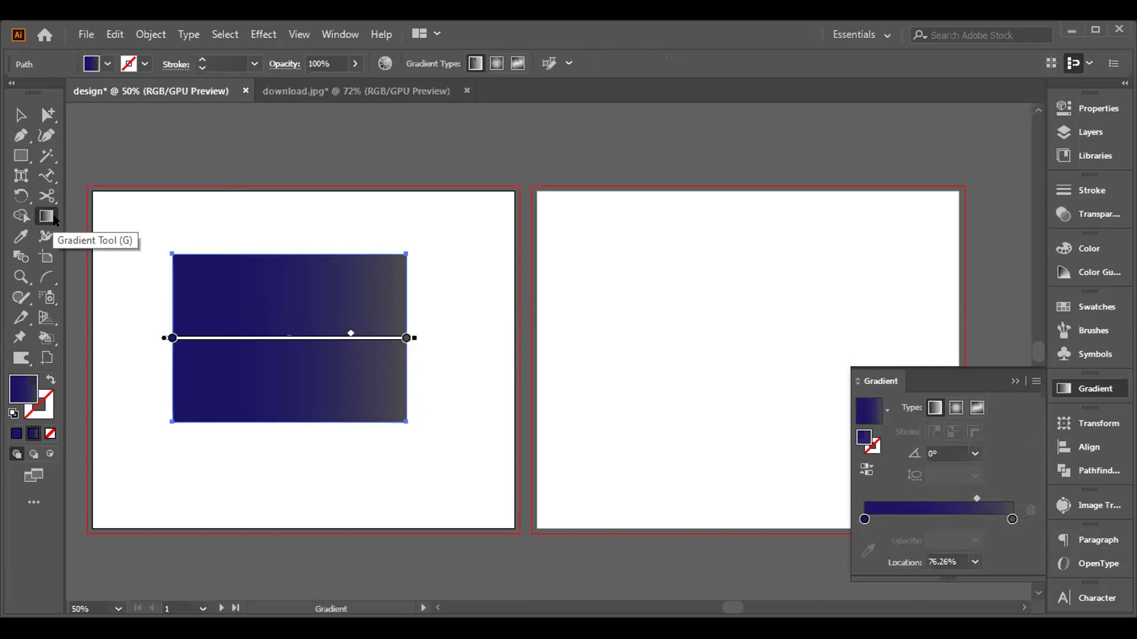
click(47, 217)
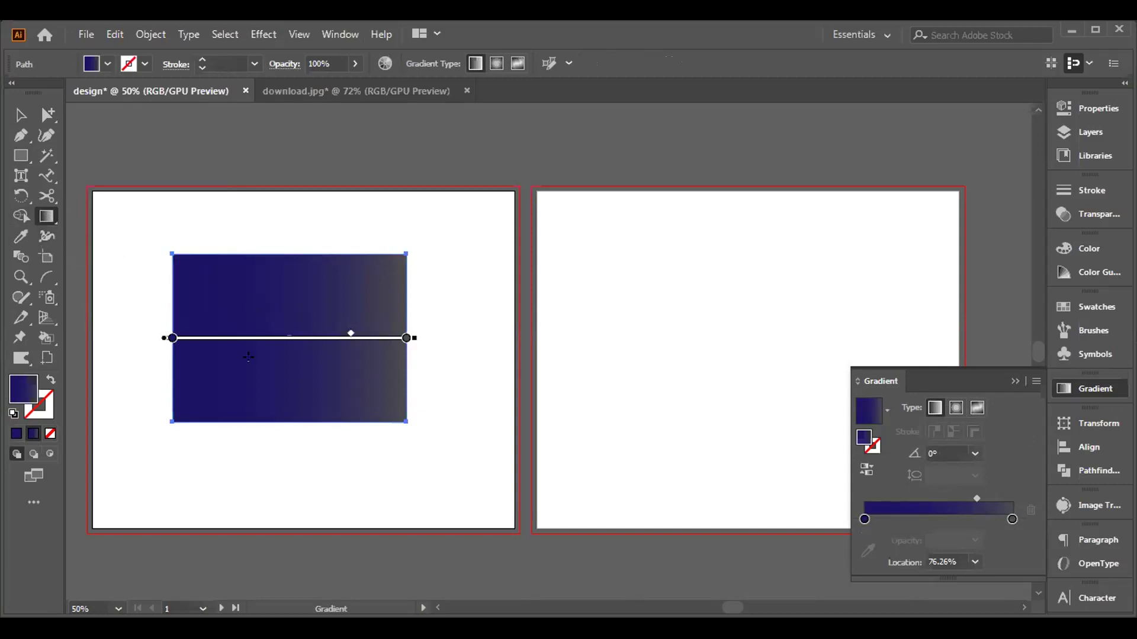
drag(319, 256, 247, 454)
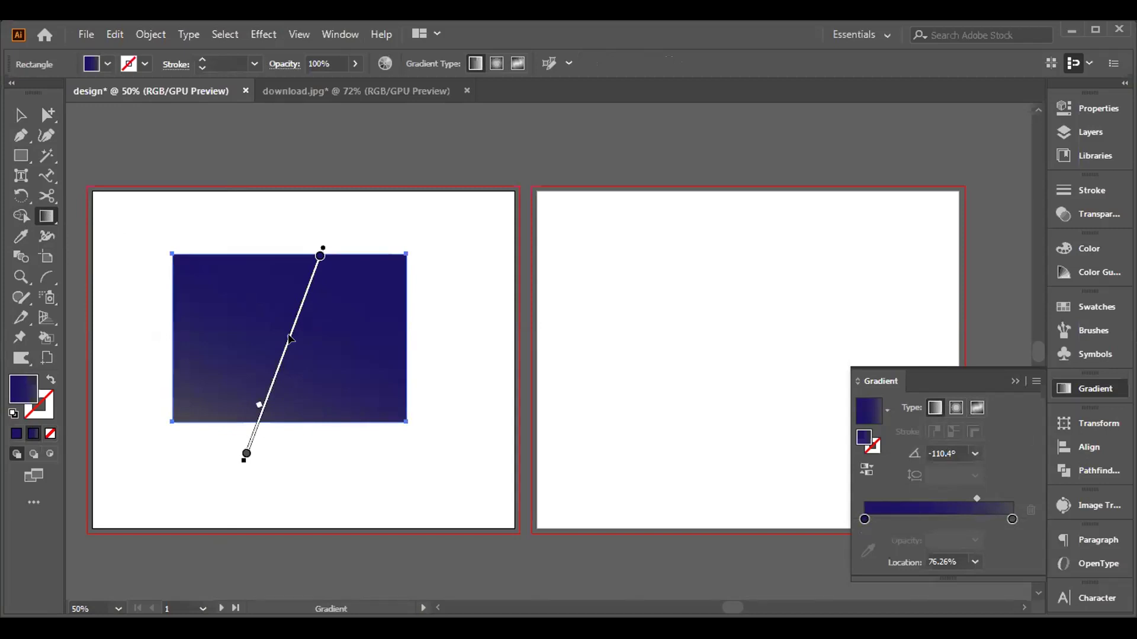
drag(137, 248, 514, 471)
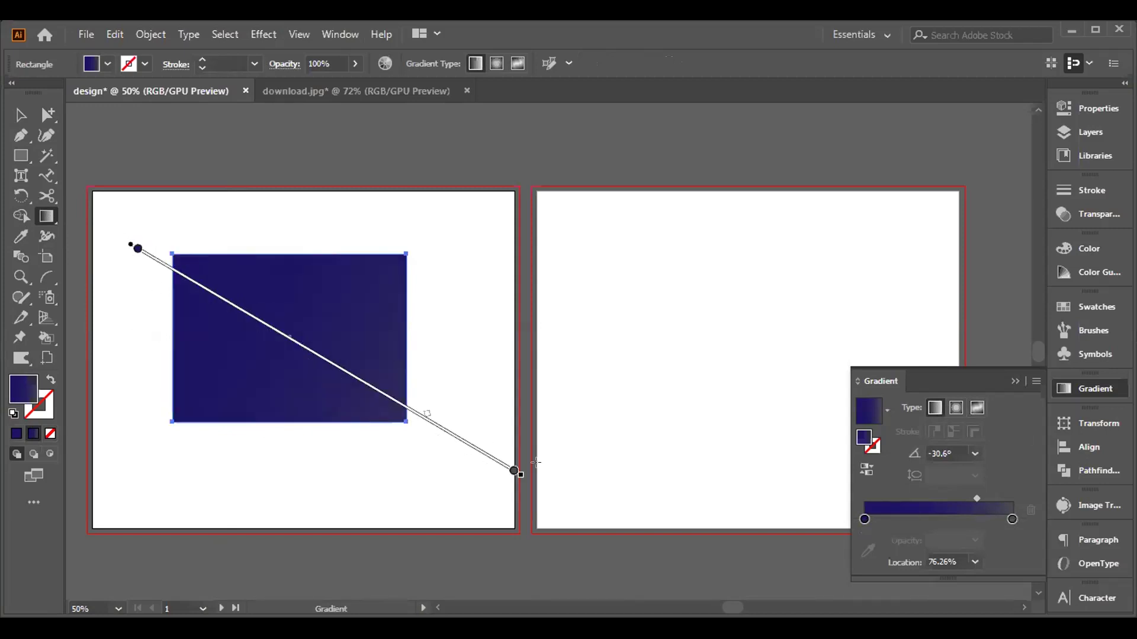
drag(436, 229, 93, 568)
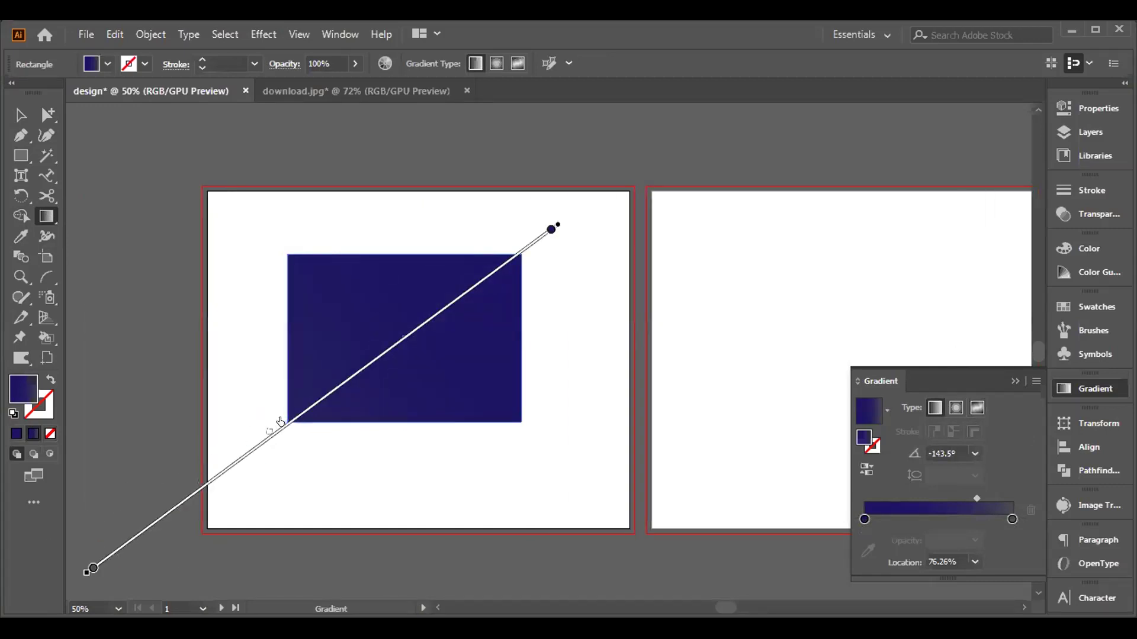
Step: Slide the diagonal gradient line toward the upper right and move its midpoint to about 57%
drag(403, 339, 442, 307)
drag(507, 389, 577, 338)
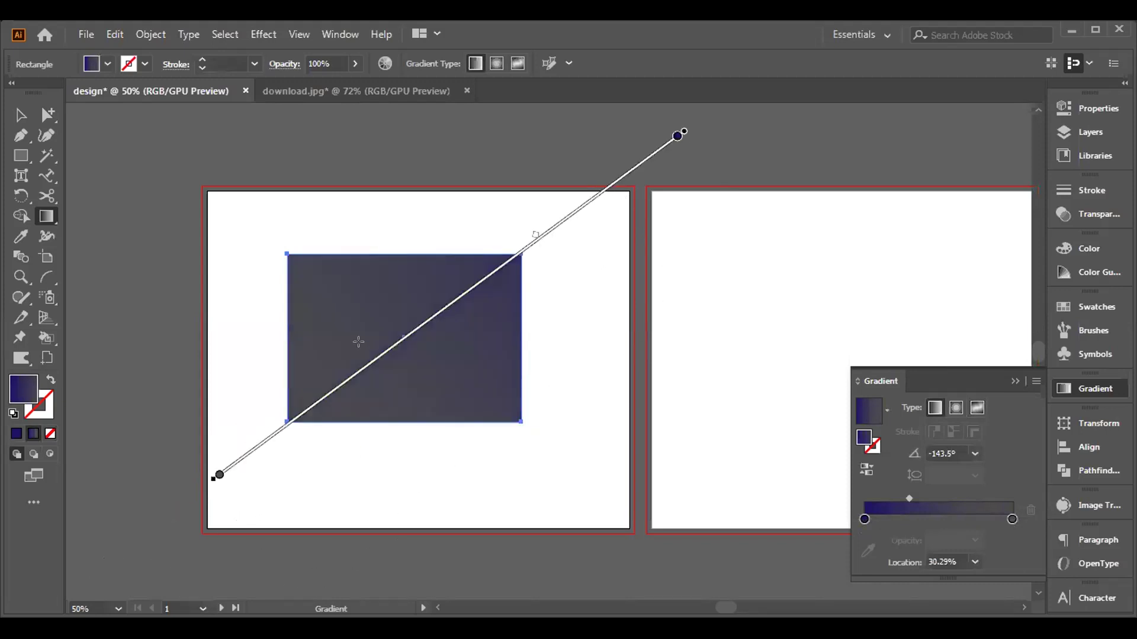
drag(386, 354, 378, 360)
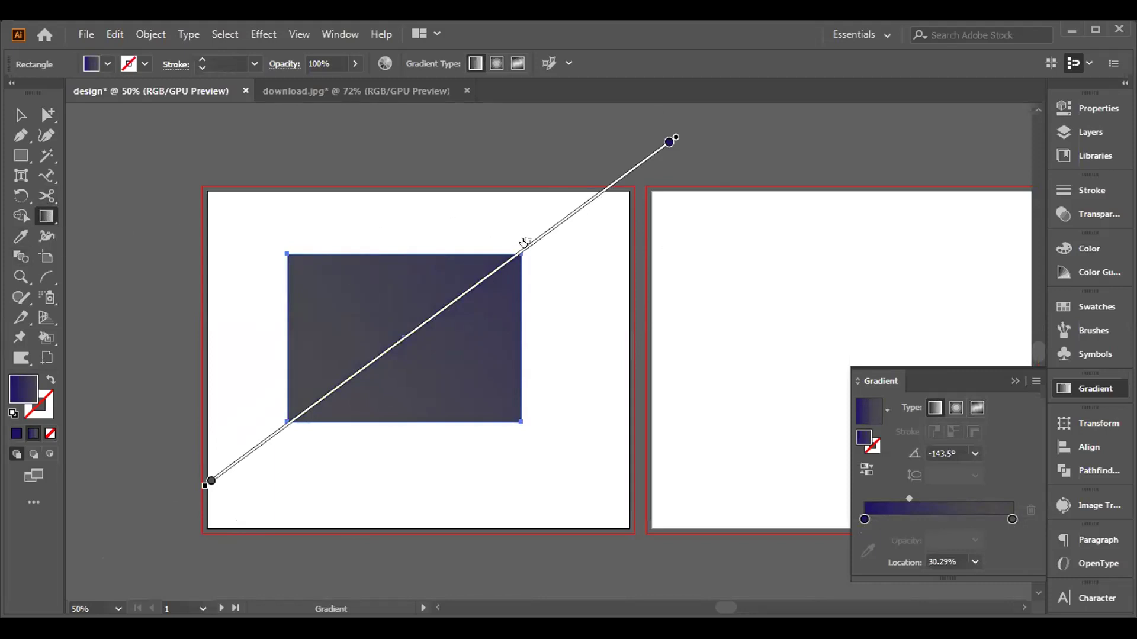
drag(401, 330, 403, 333)
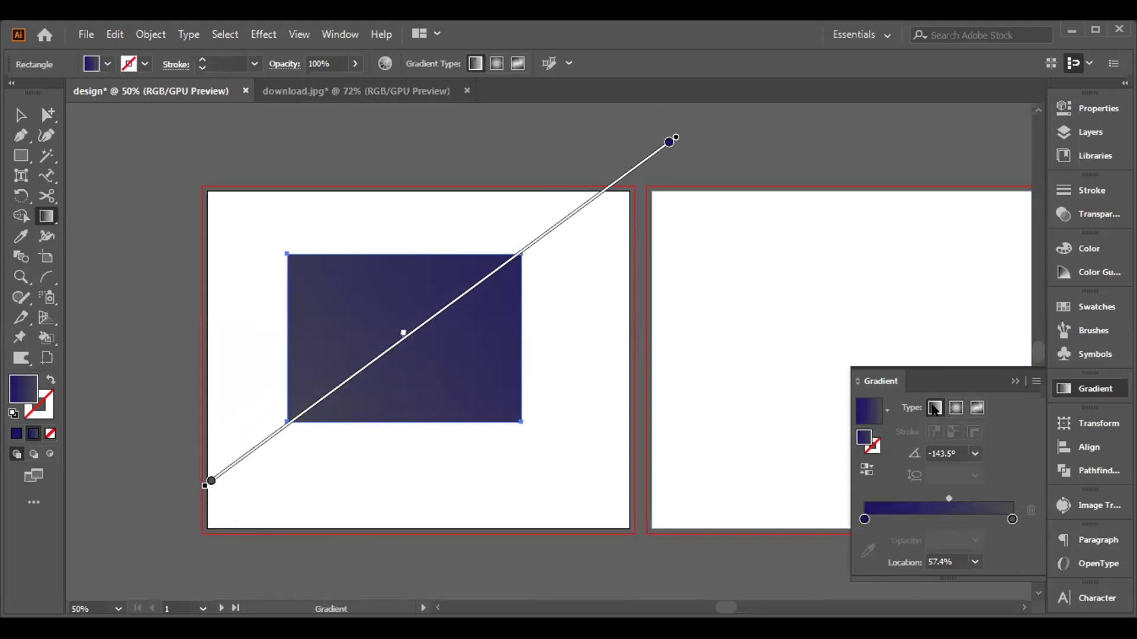
Step: Change the fill to a radial gradient, redraw it toward the rectangle's upper-right corner at about 40°, and move the navy stop to about 31%
click(955, 407)
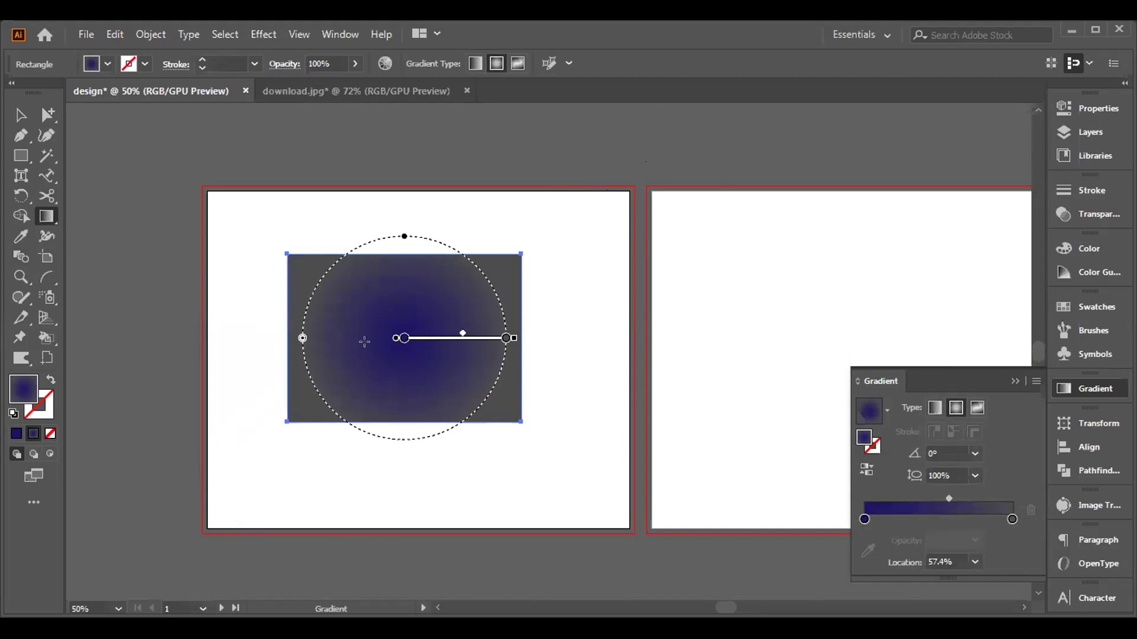
drag(354, 367, 418, 297)
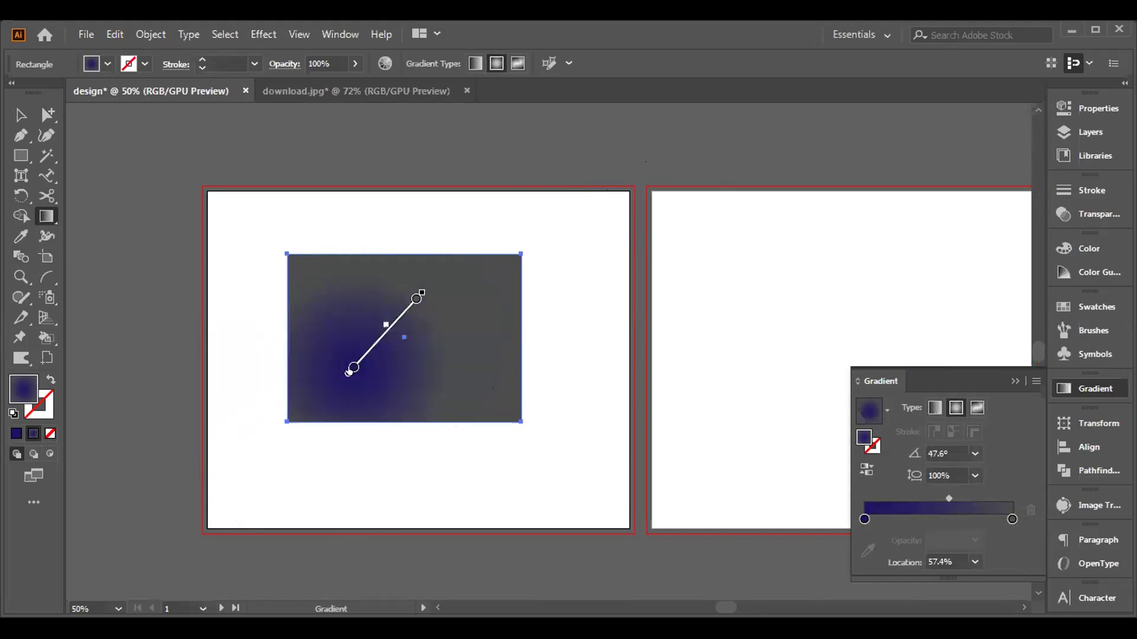
mouse_move(350, 371)
mouse_down()
mouse_move(373, 346)
mouse_move(514, 271)
mouse_up()
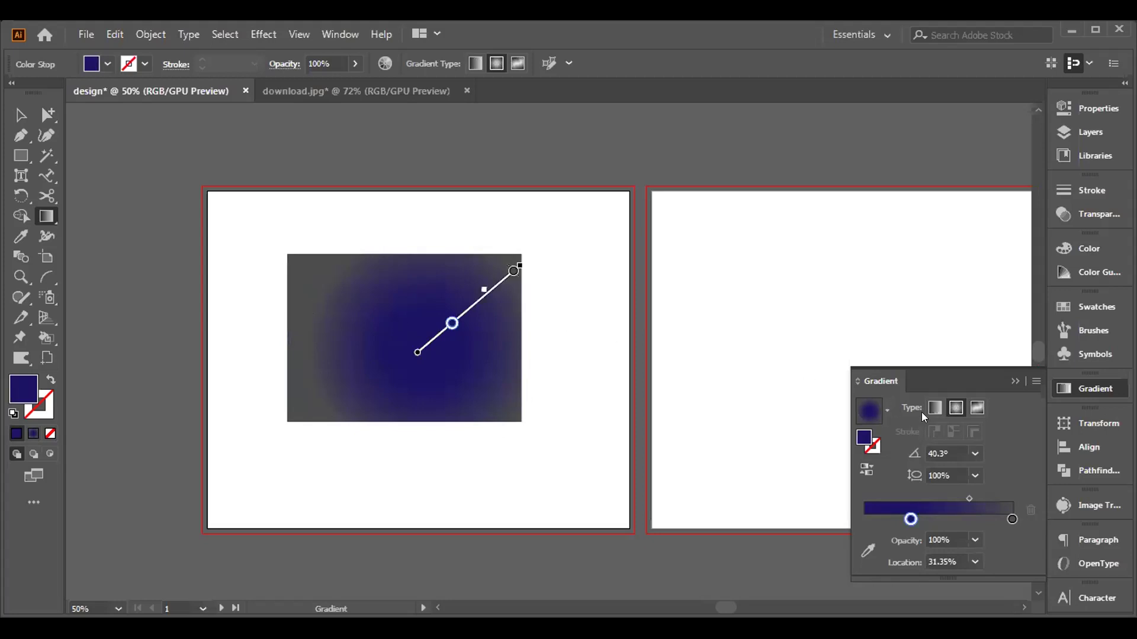
Step: Change the fill to a freeform gradient using points and move the upper-right and lower-right color points inward
click(977, 408)
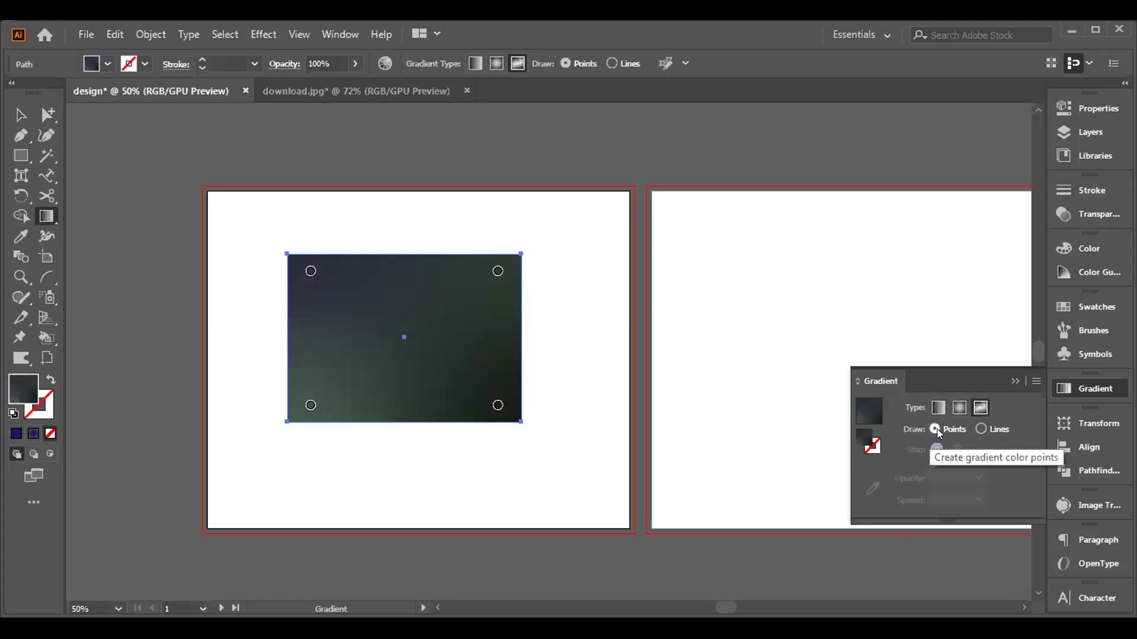
click(498, 271)
drag(497, 271, 373, 343)
drag(442, 357, 458, 306)
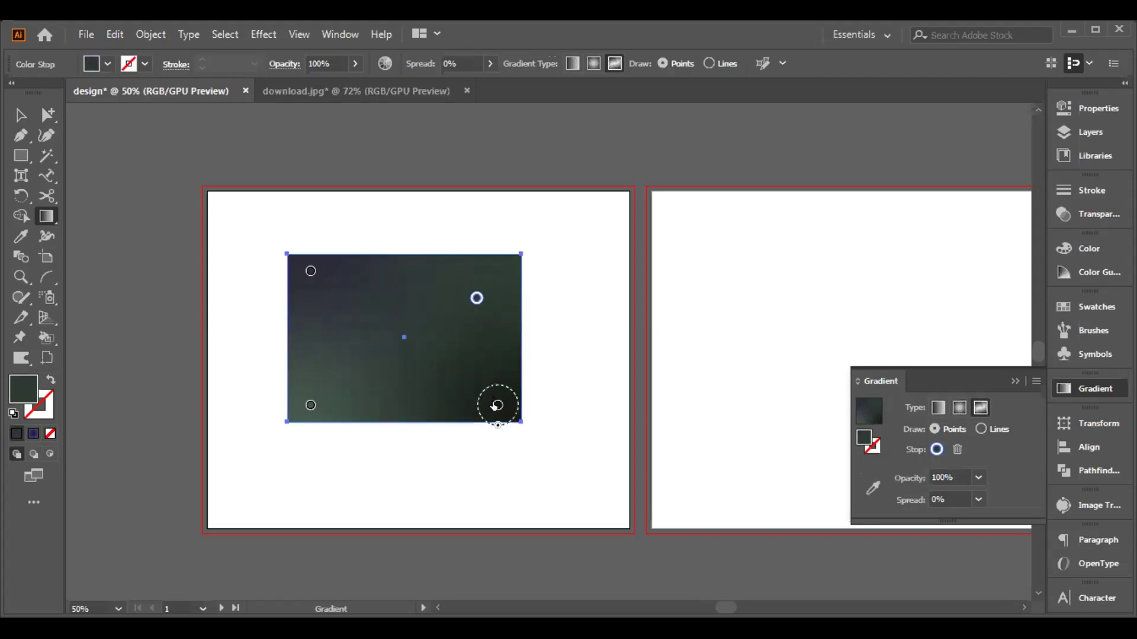
drag(496, 403, 427, 375)
Step: Add a color point in the rectangle's lower-left area, then add another near the right edge and delete it
click(342, 349)
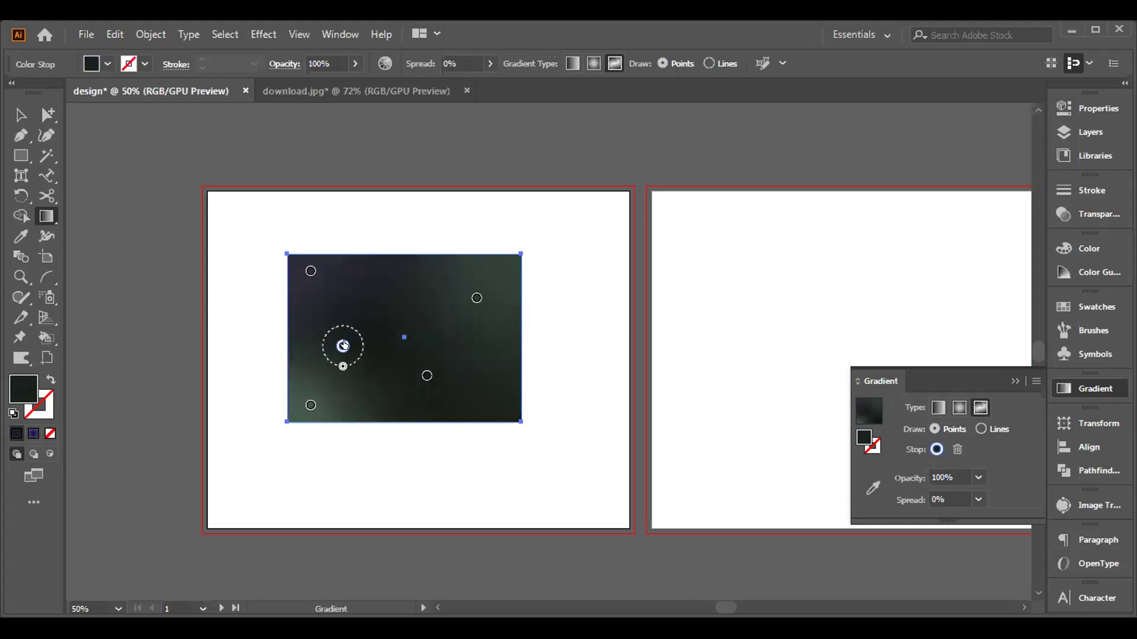
drag(343, 348, 356, 370)
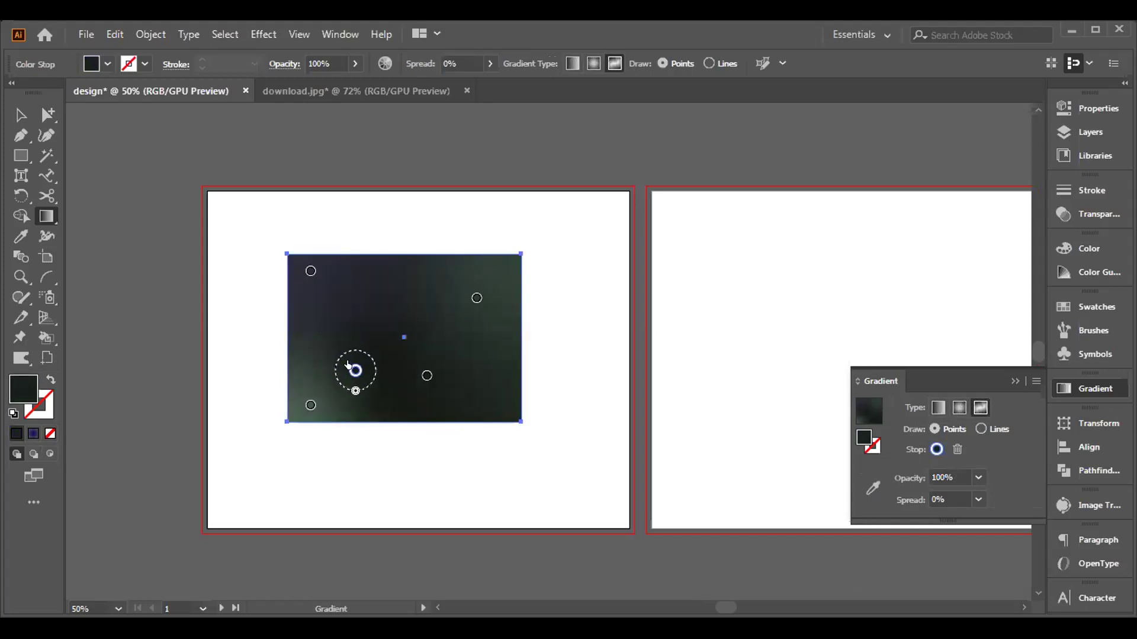
click(472, 338)
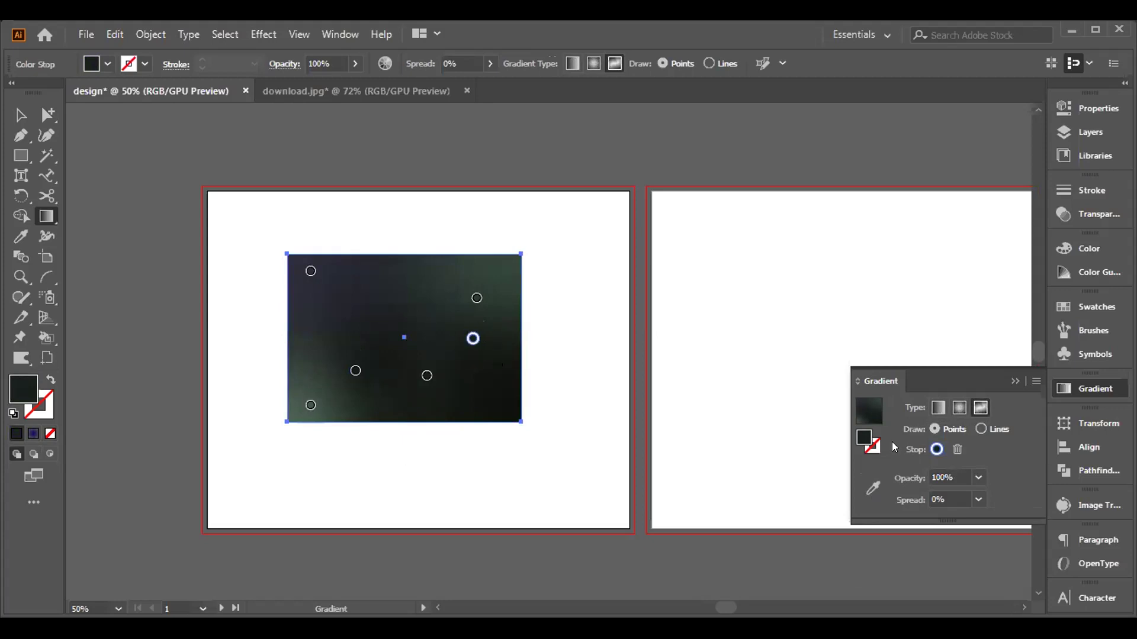
click(958, 449)
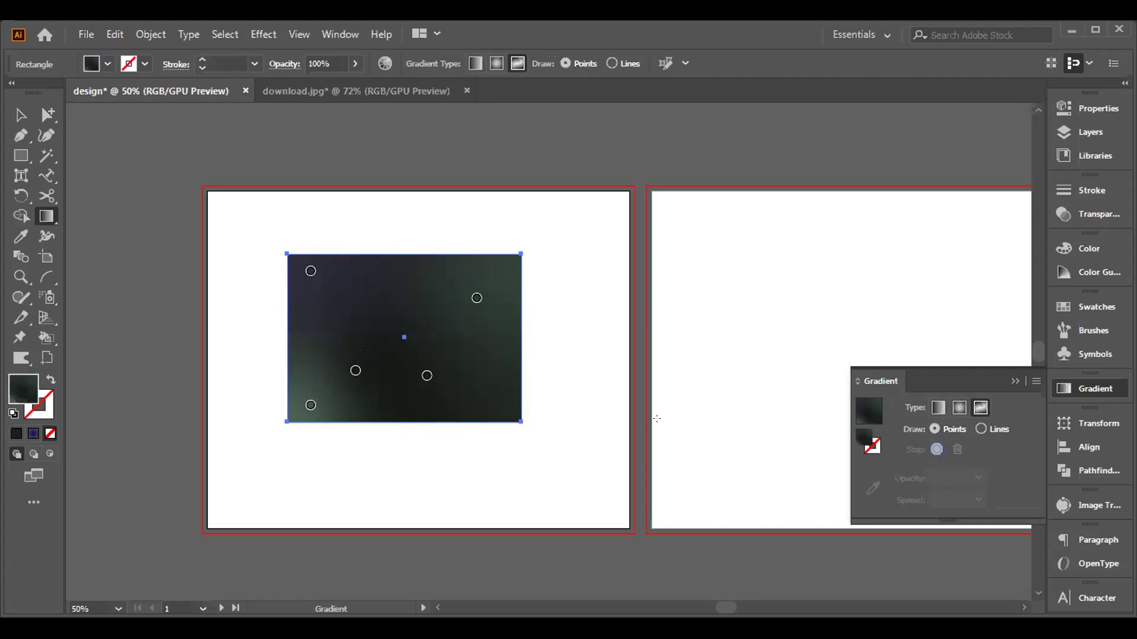
Step: Switch the freeform gradient to lines and draw a curved line of color stops from the rectangle's upper-right point to its left edge
click(980, 429)
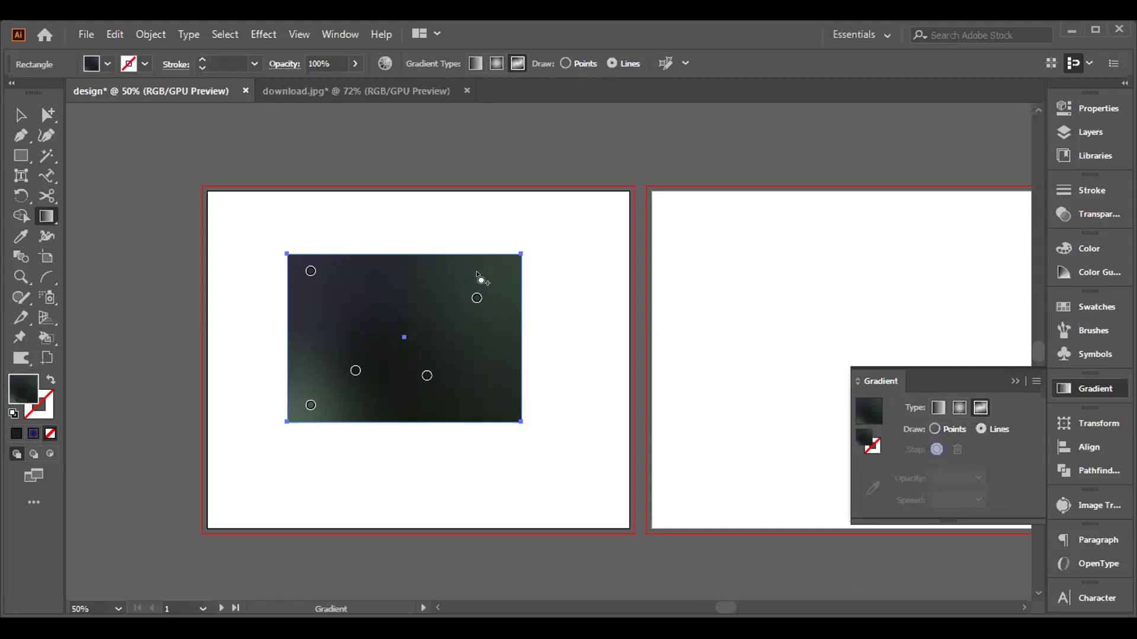
click(476, 298)
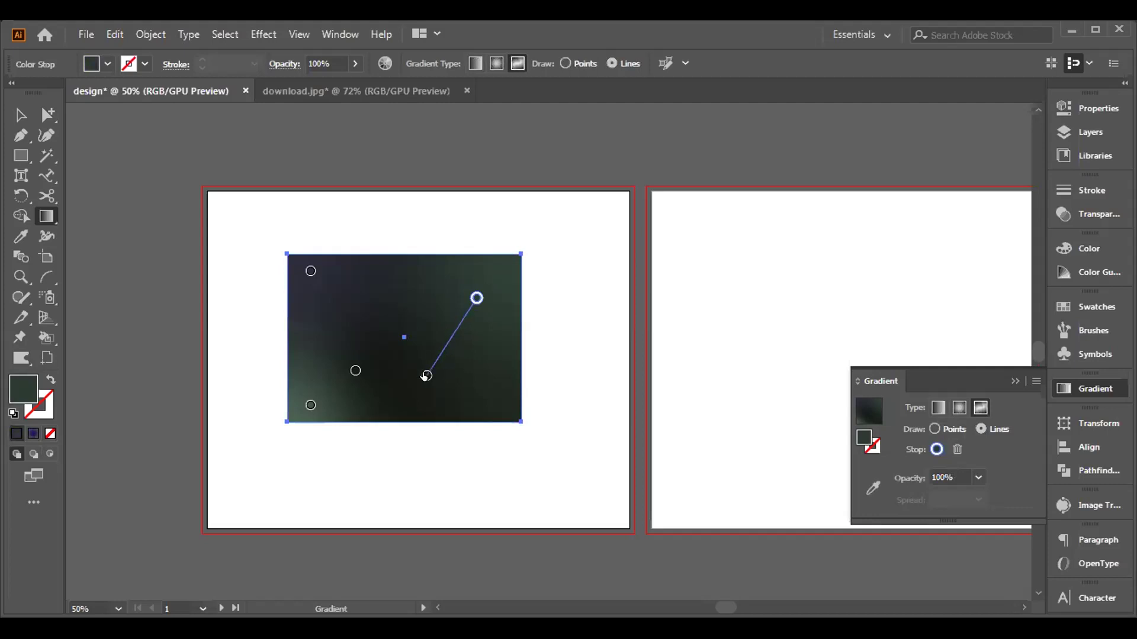
click(426, 376)
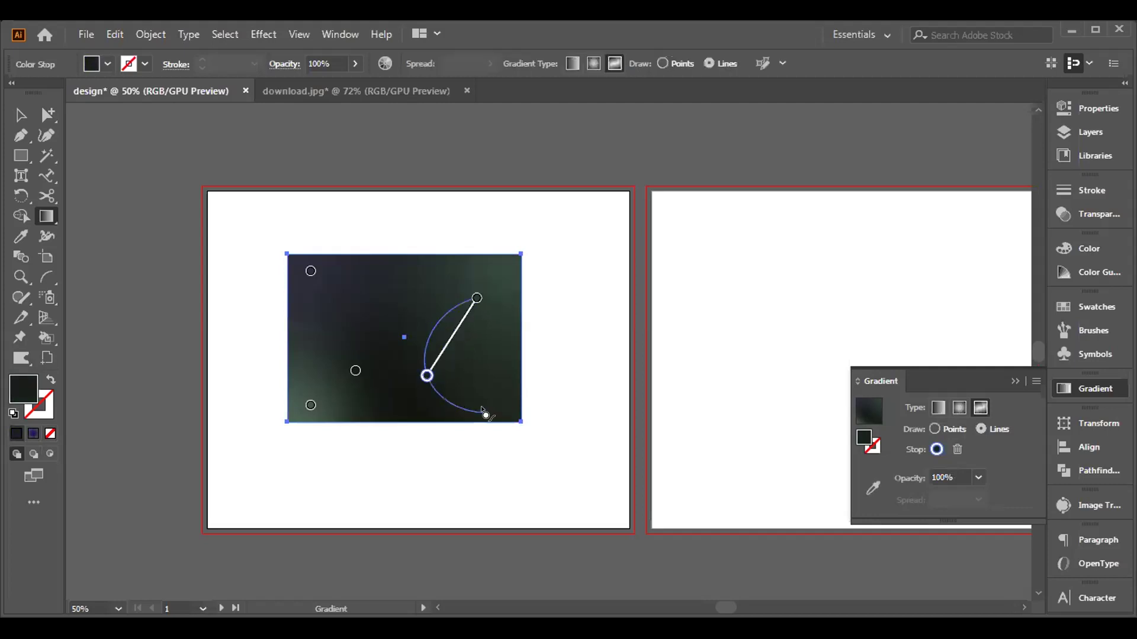
click(343, 283)
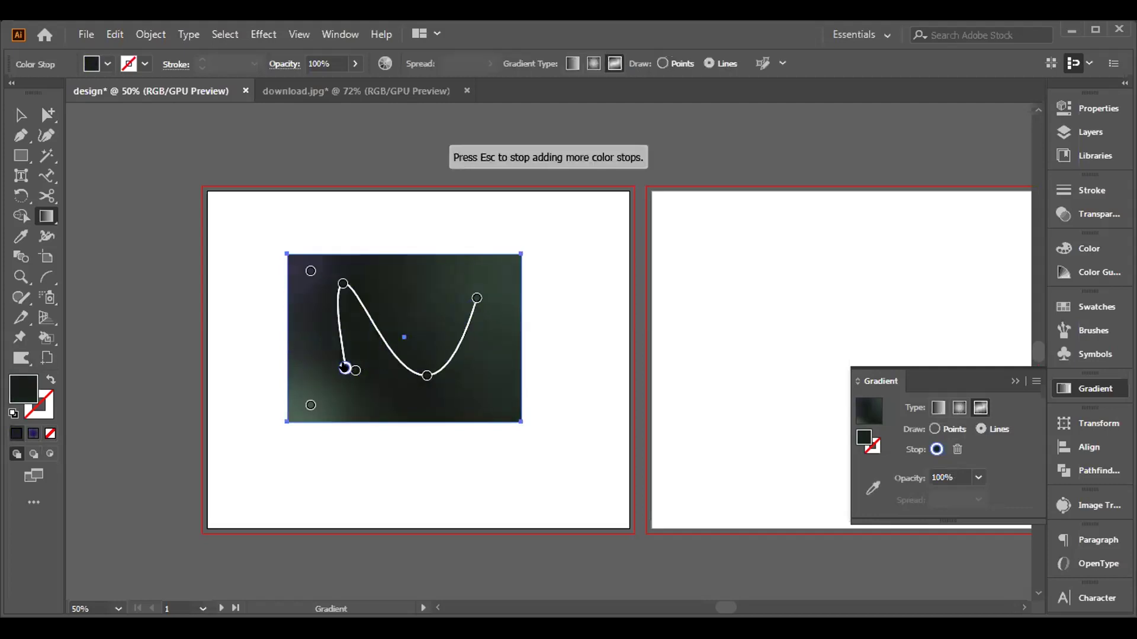
click(344, 367)
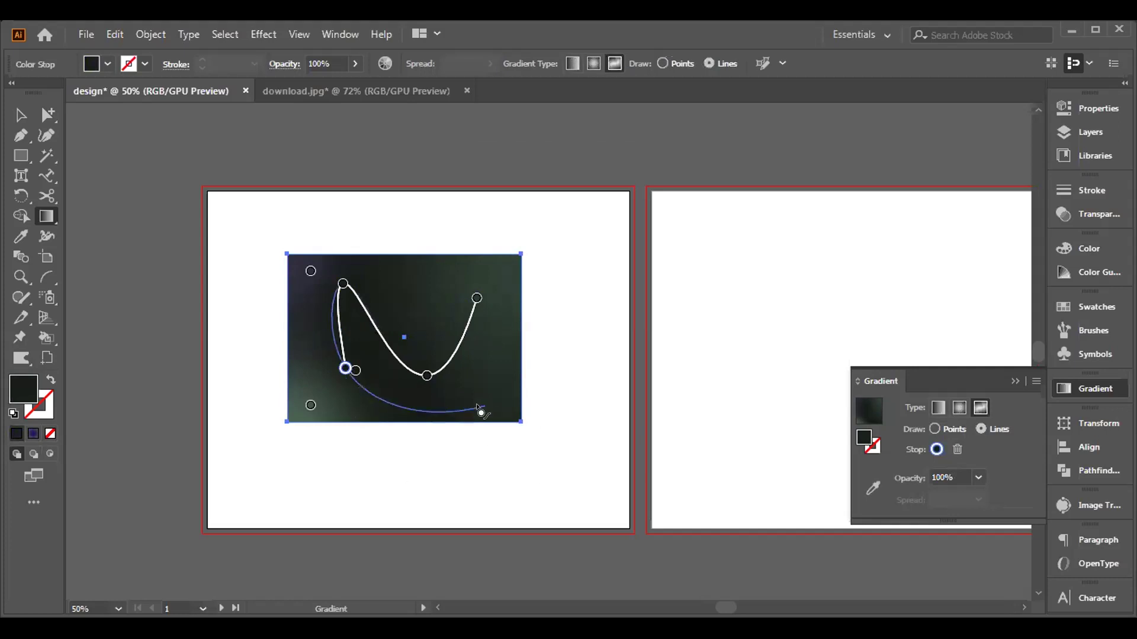
key(Escape)
click(296, 367)
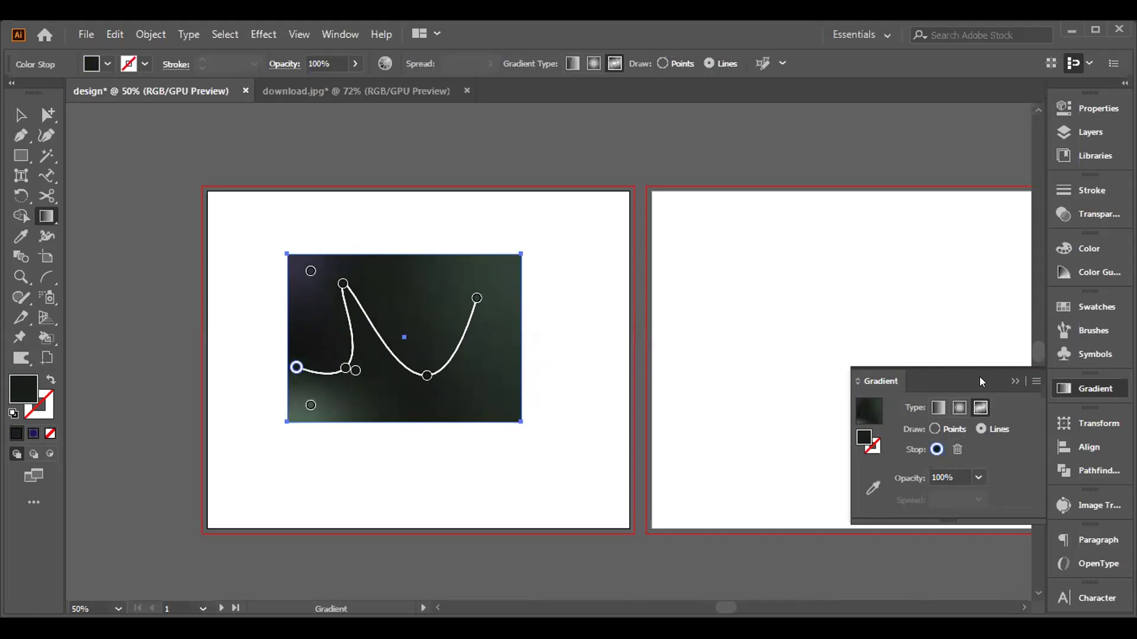
Step: Leave gradient editing, change the rectangle's fill to a linear gradient and deselect the rectangle
click(1035, 381)
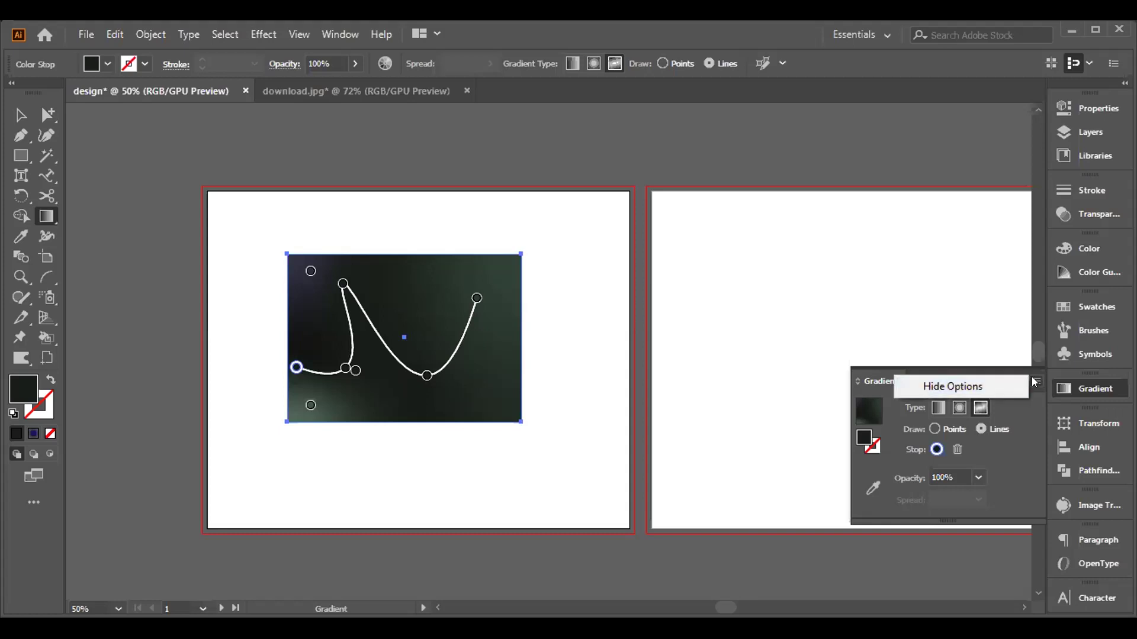
click(954, 342)
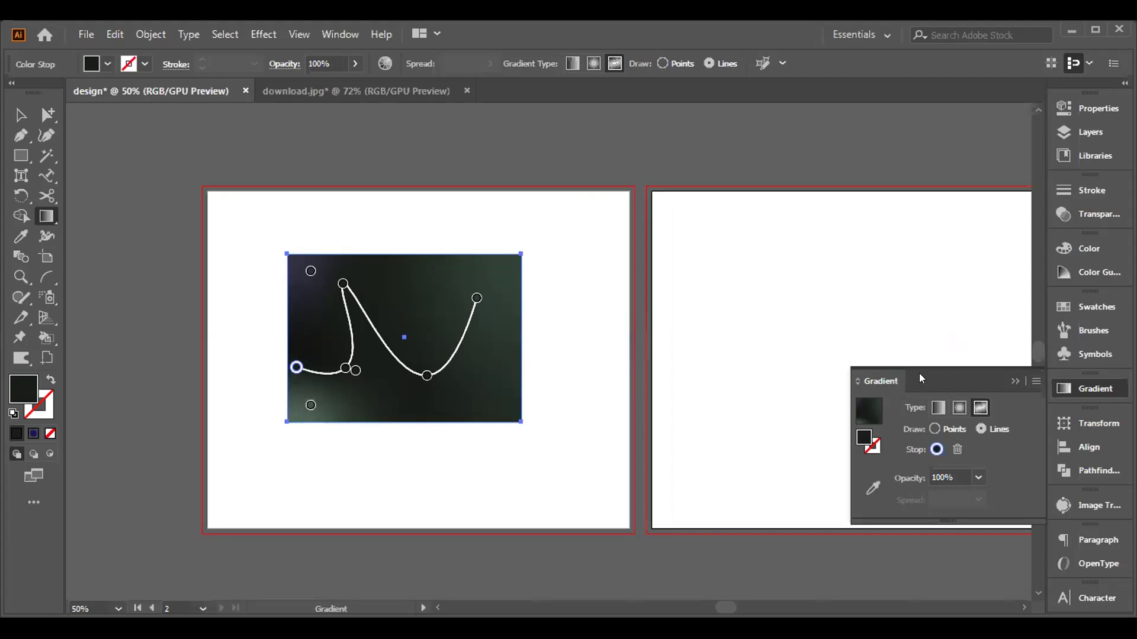
key(v)
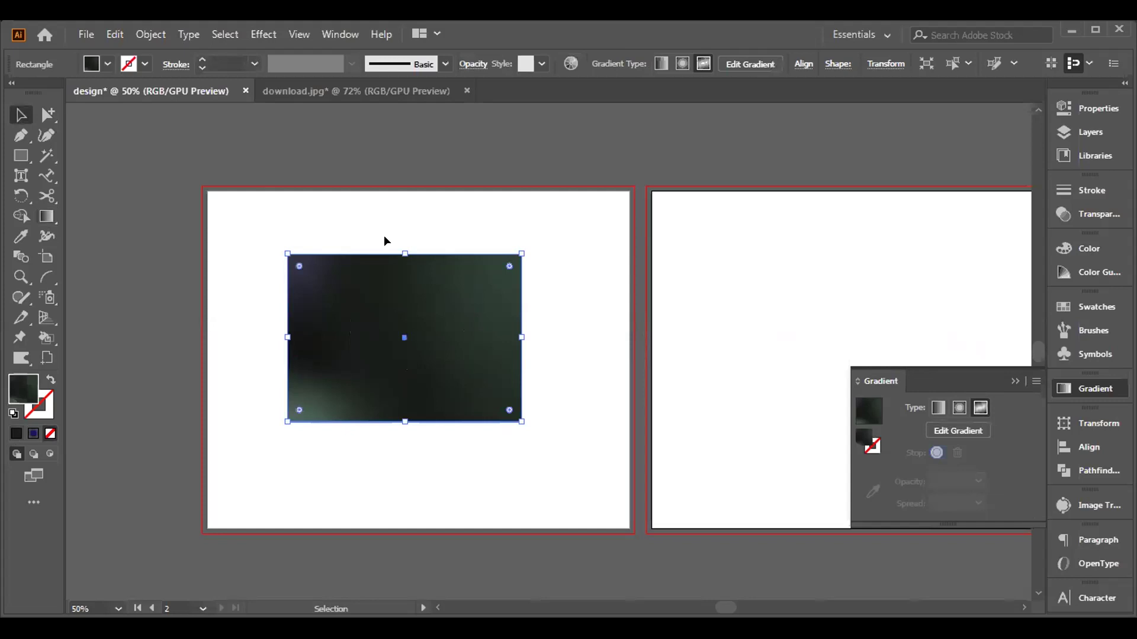
click(1035, 381)
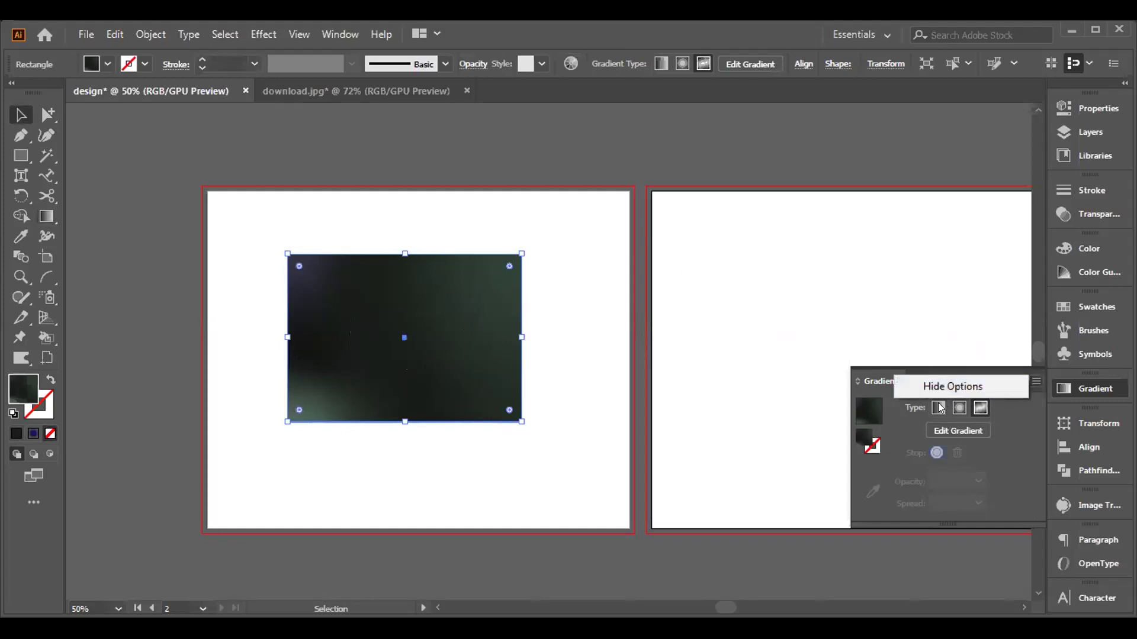
click(926, 388)
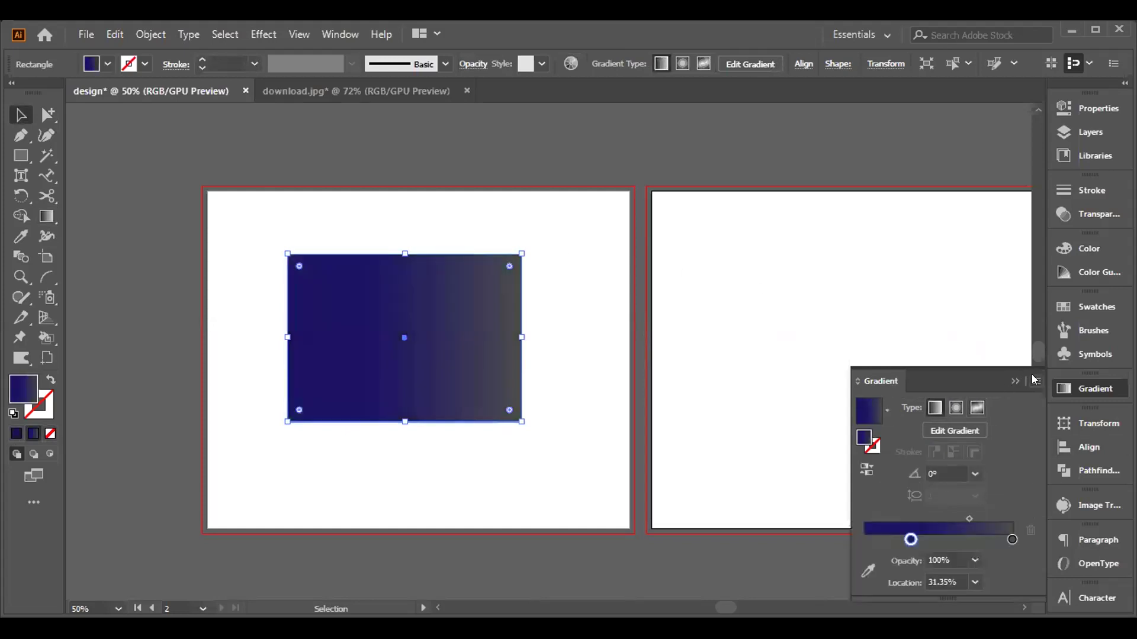
click(1035, 381)
click(954, 325)
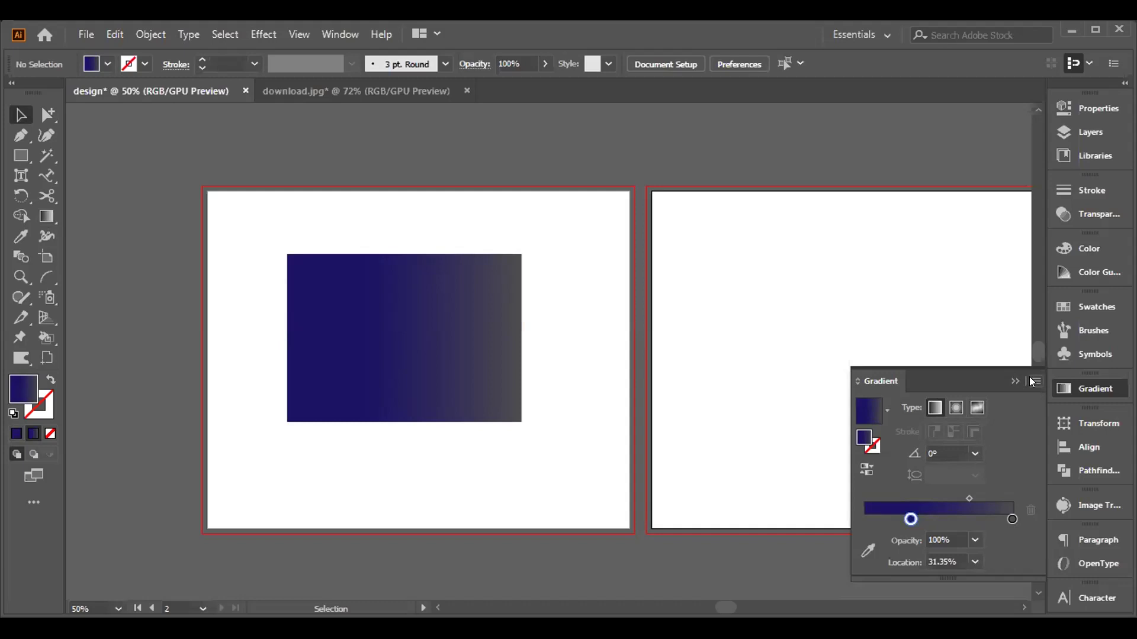
Step: Open the Metals gradient swatch library and place it above the second artboard, clear of the rectangle
click(1088, 304)
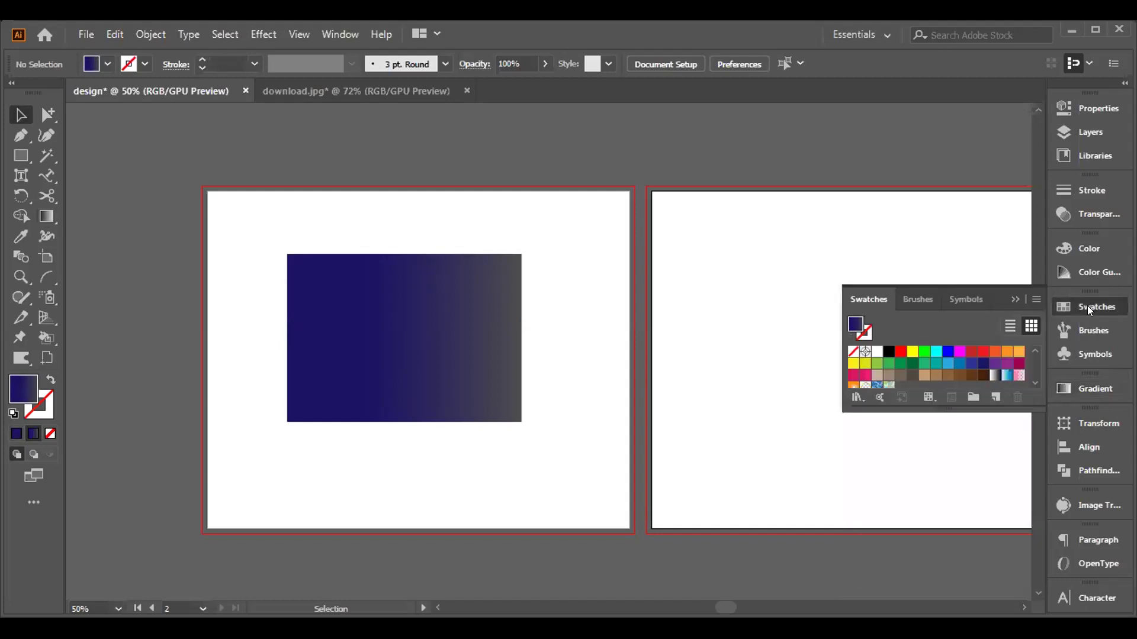
scroll(993, 350, down, 2)
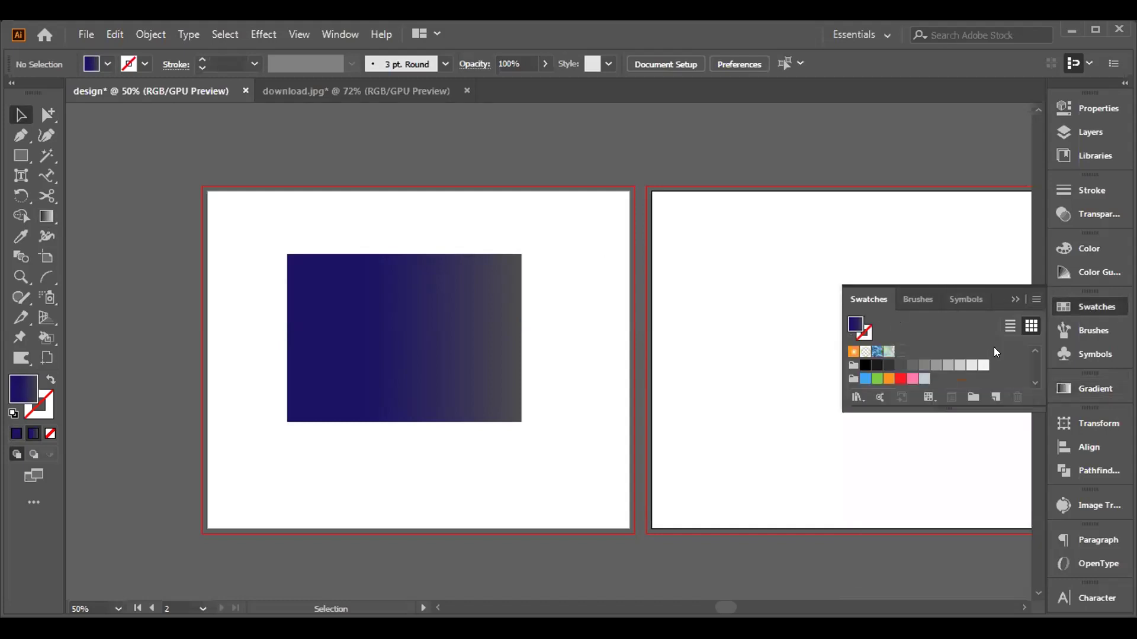
click(855, 392)
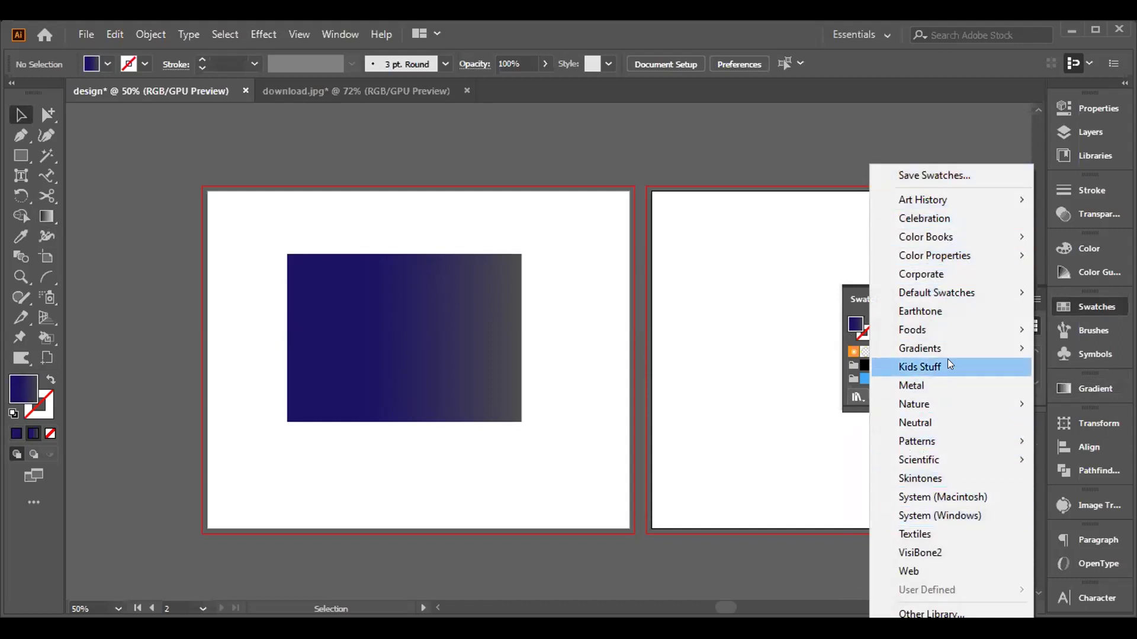
mouse_move(947, 348)
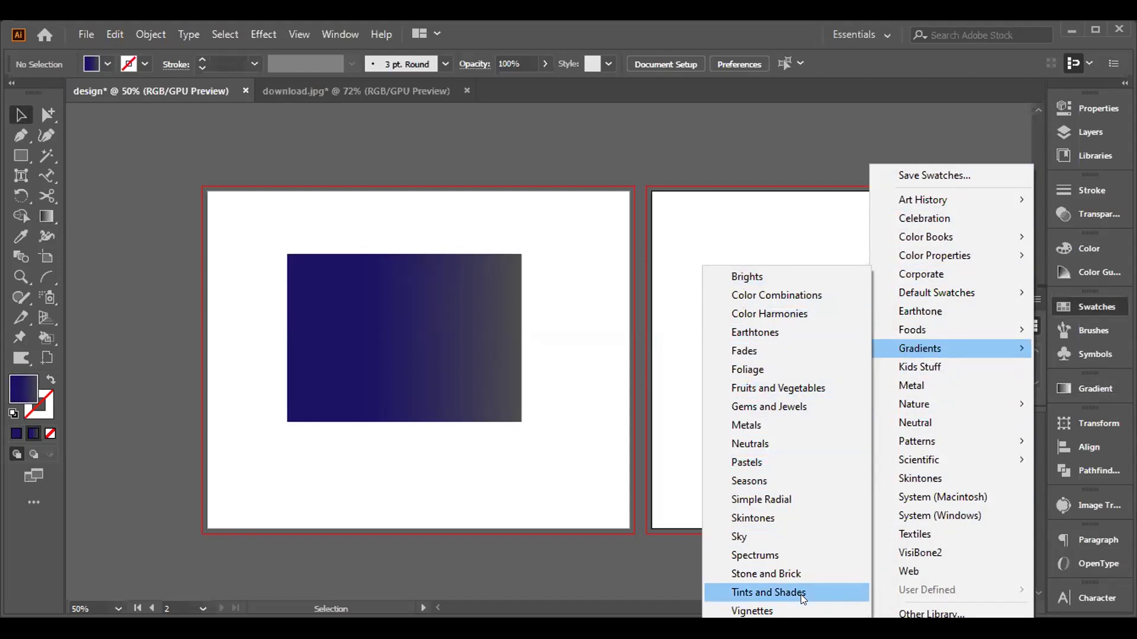
click(769, 593)
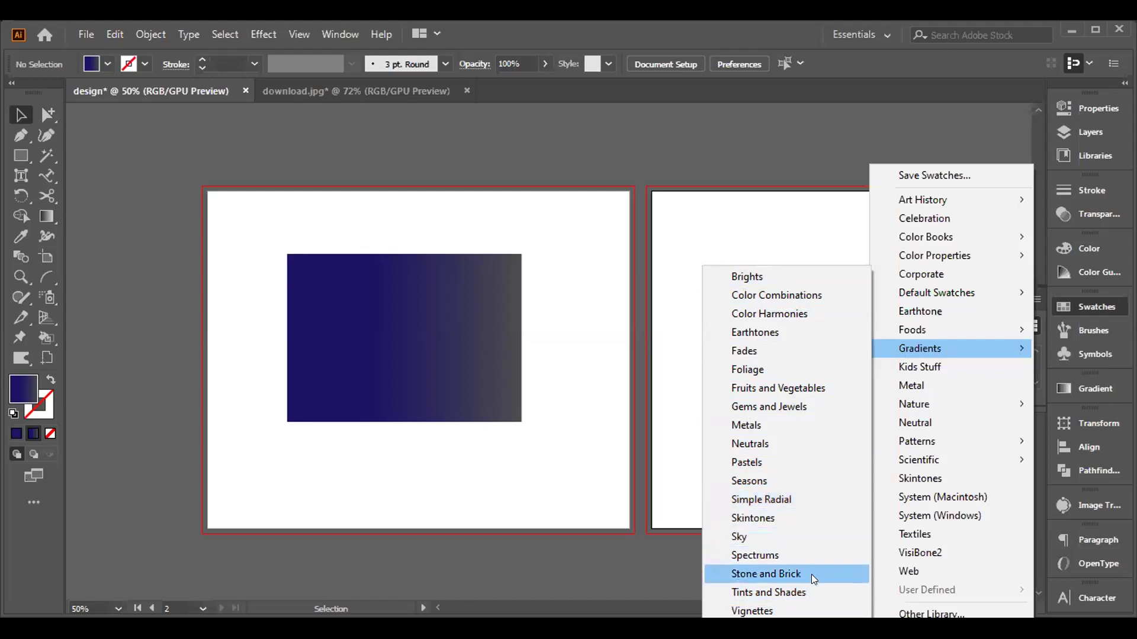
click(789, 426)
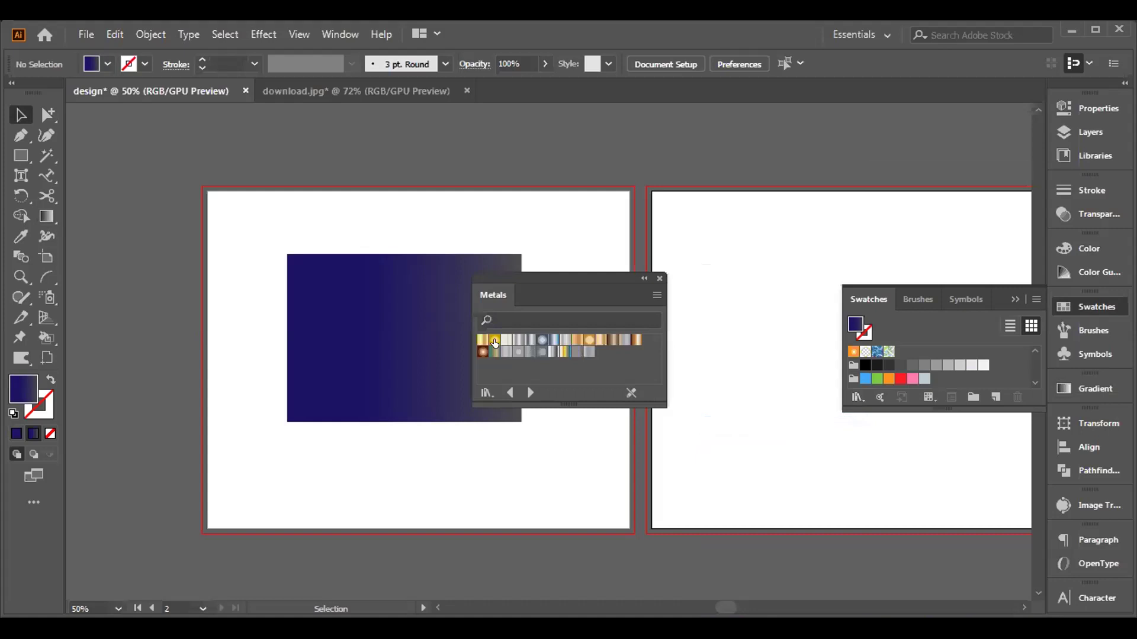
drag(571, 277, 838, 137)
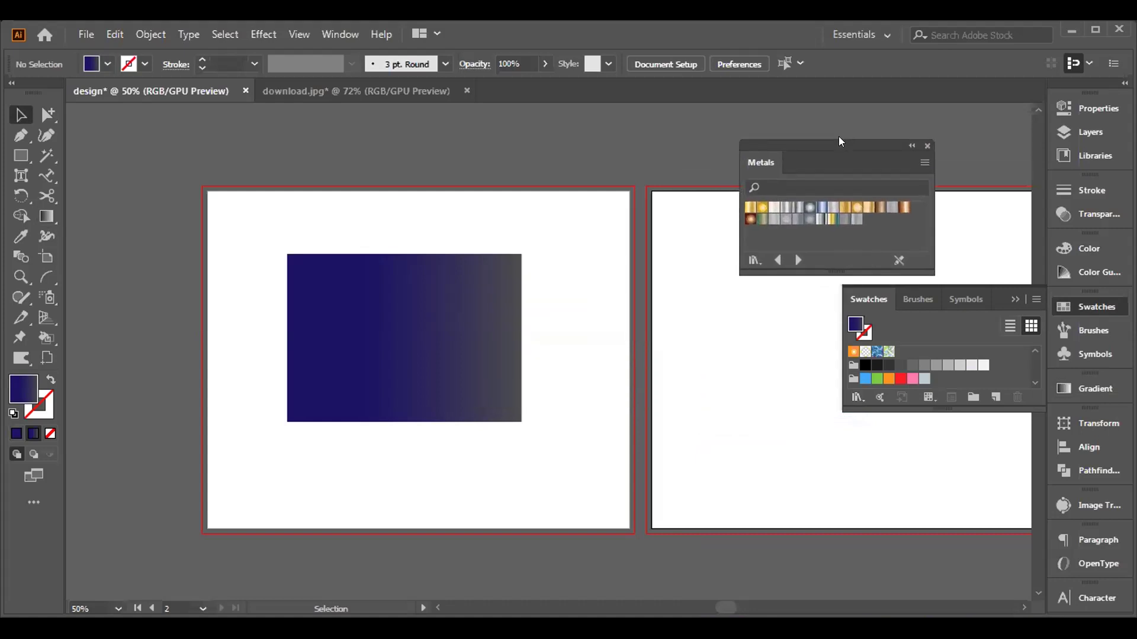
Step: Draw an upright rectangle on the second artboard's left side and fill it with the Gold Radial gradient
click(20, 153)
drag(673, 320, 772, 436)
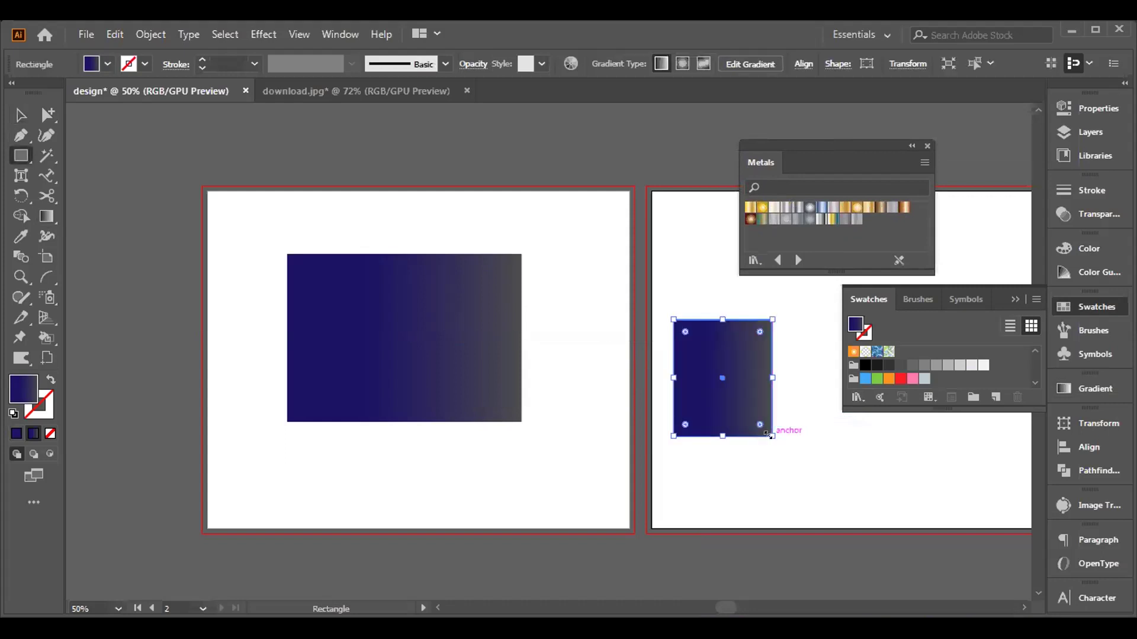
click(758, 206)
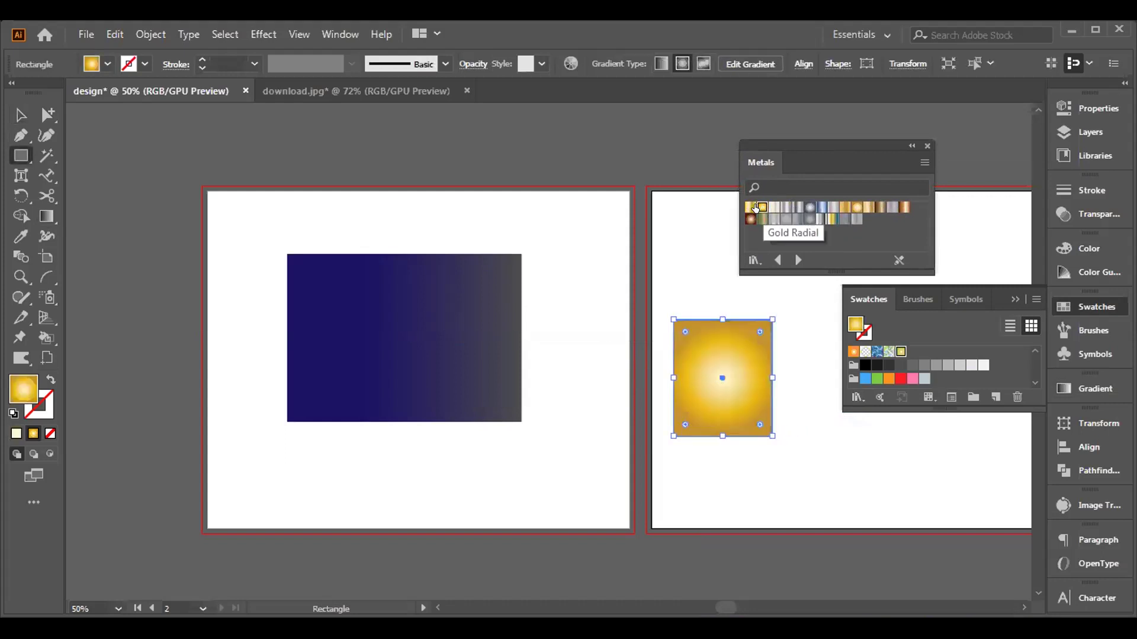
Step: Try the Metals gradients on the new rectangle one after another, from linear gold through Stainless Steel, Brass Radial and Bronze to a plain gray metal
click(749, 207)
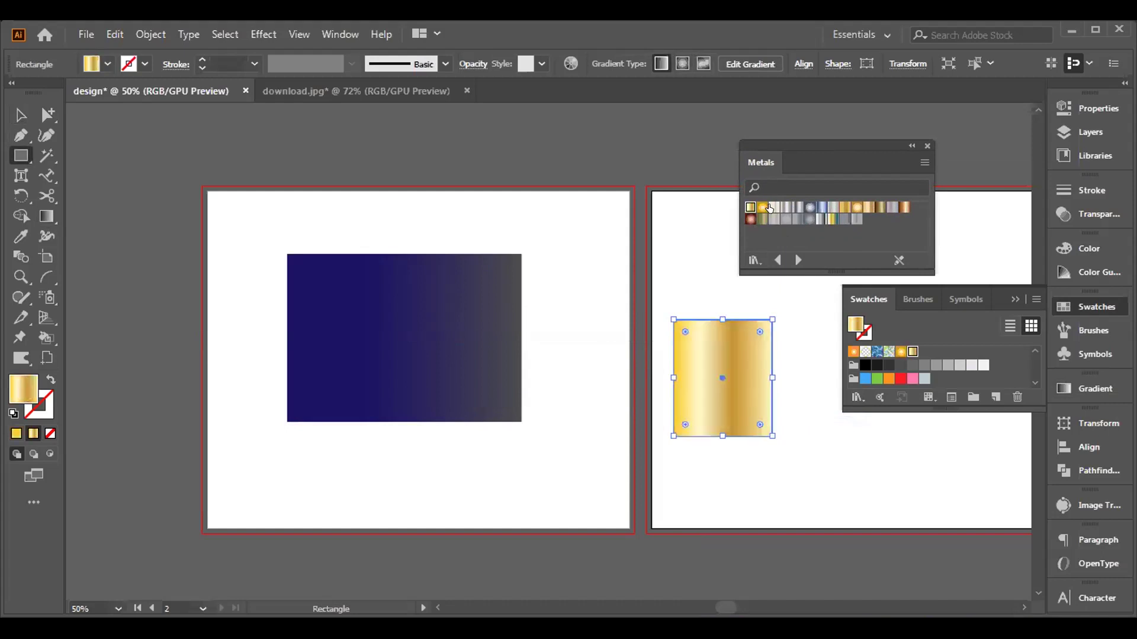
click(775, 207)
click(782, 208)
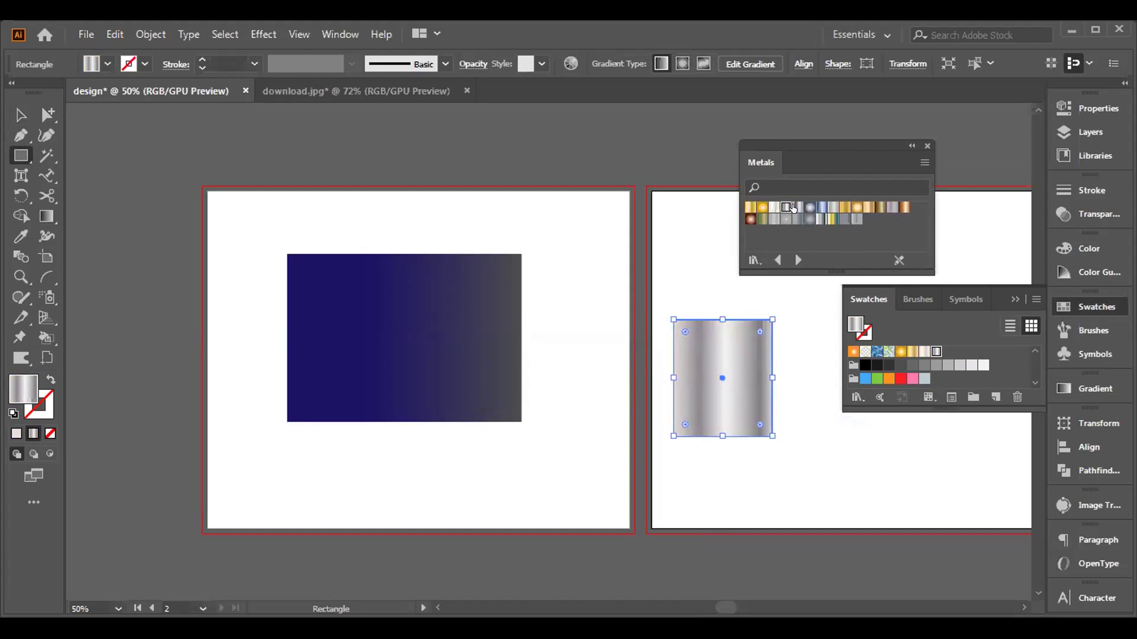
click(798, 207)
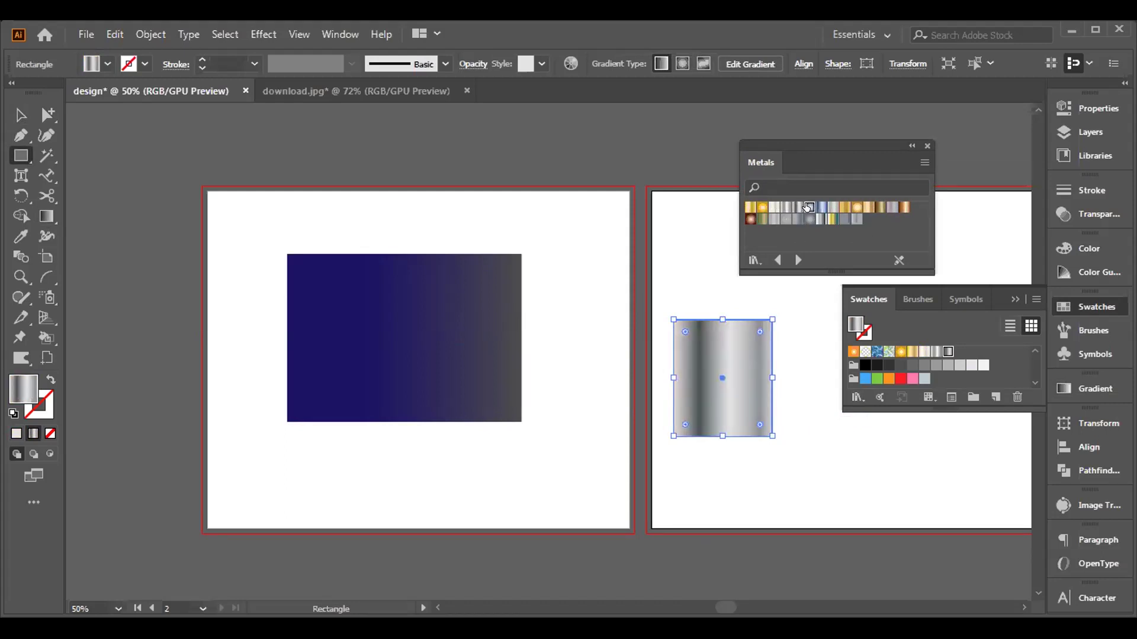
click(810, 208)
click(821, 208)
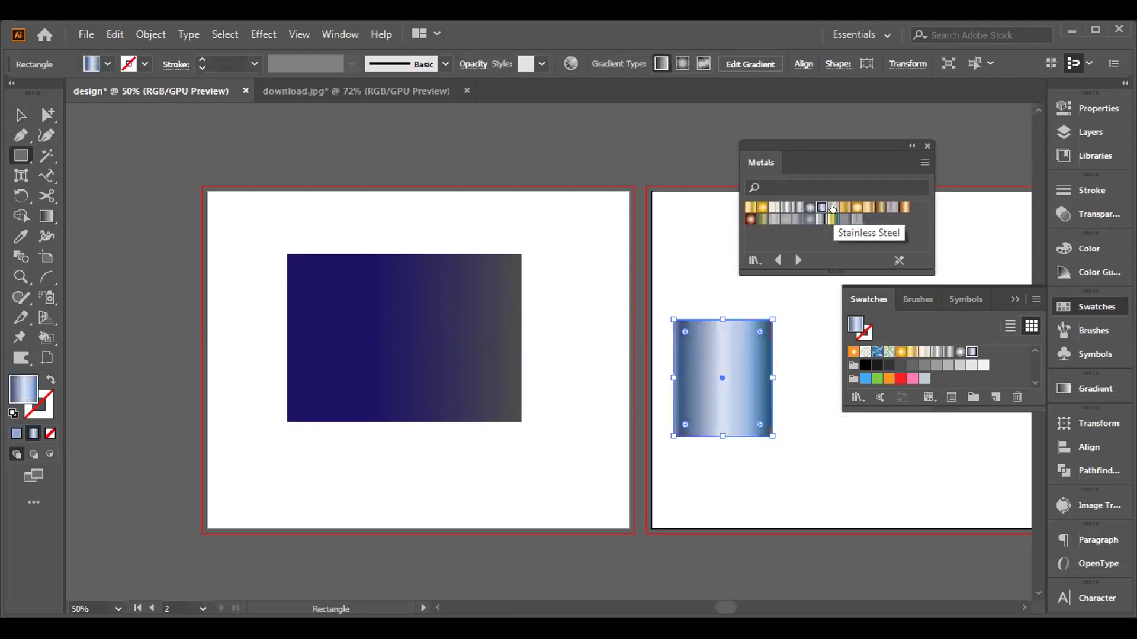
click(833, 208)
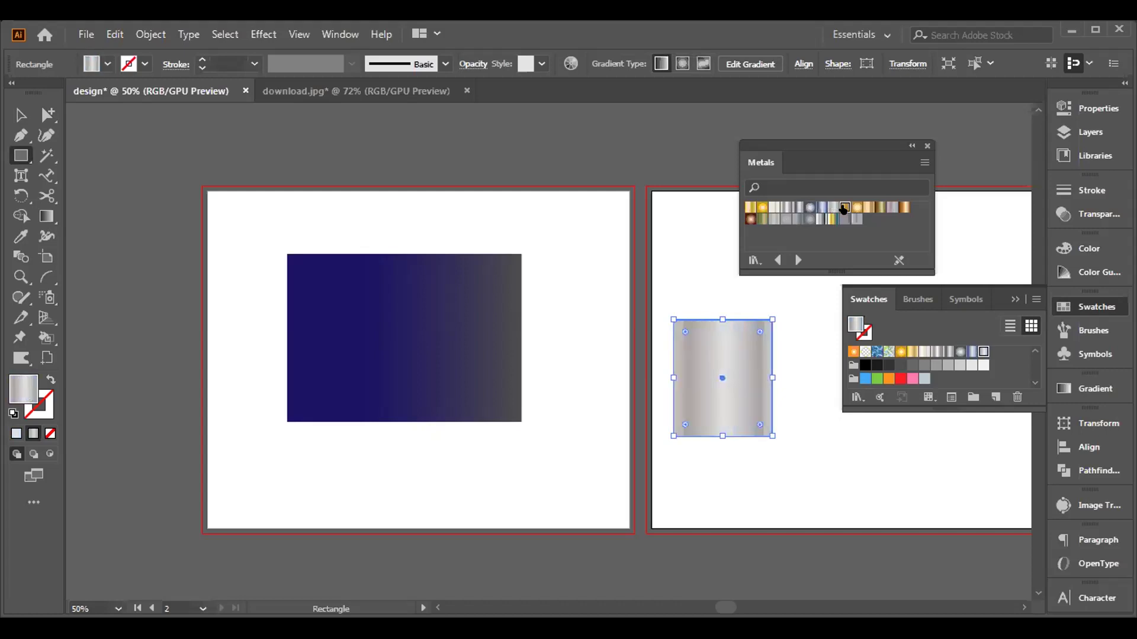
click(844, 207)
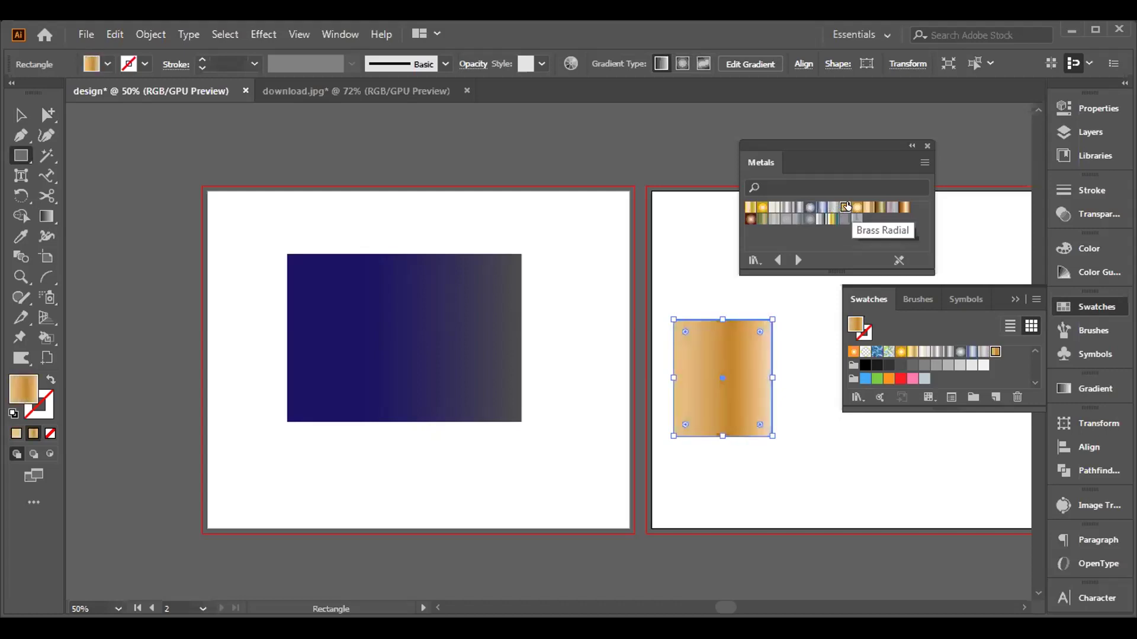
click(856, 207)
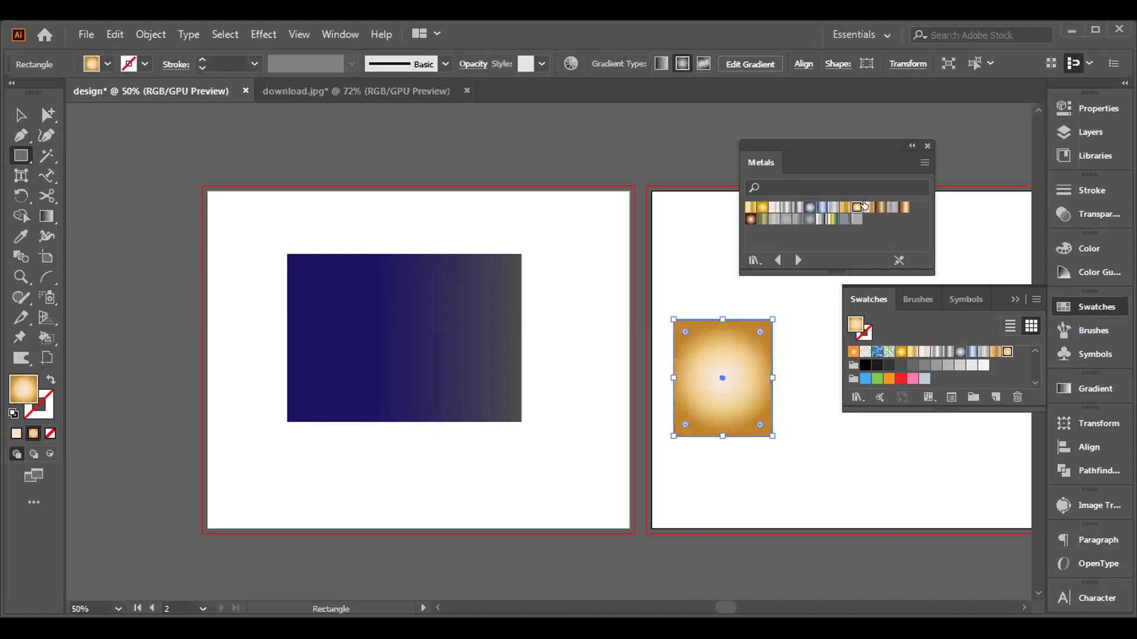
click(865, 207)
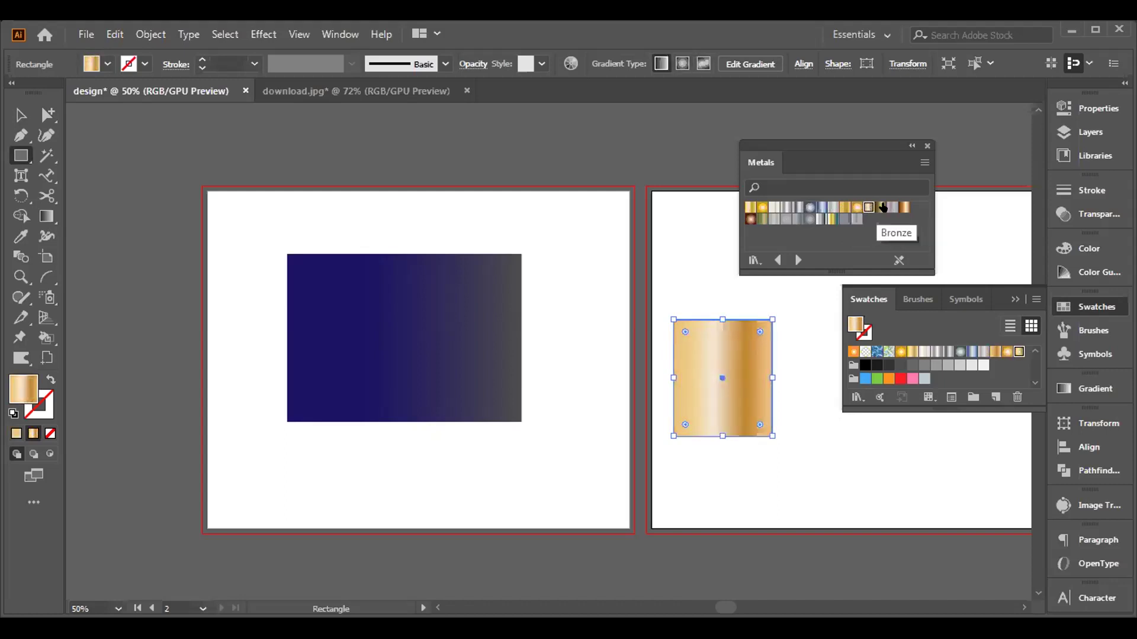
click(875, 207)
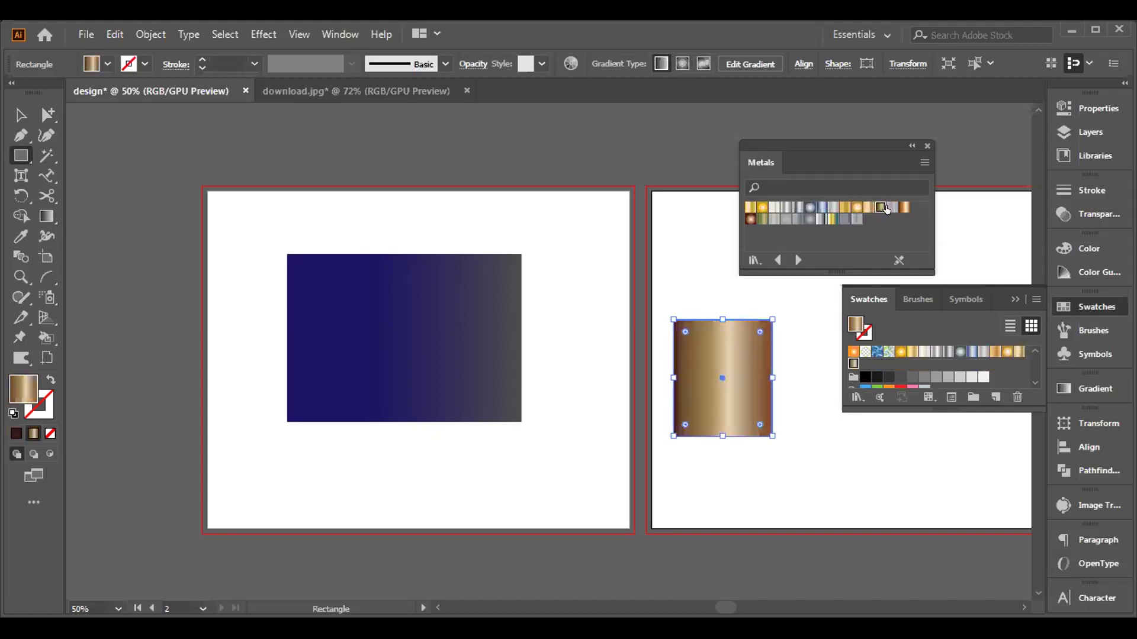
click(891, 207)
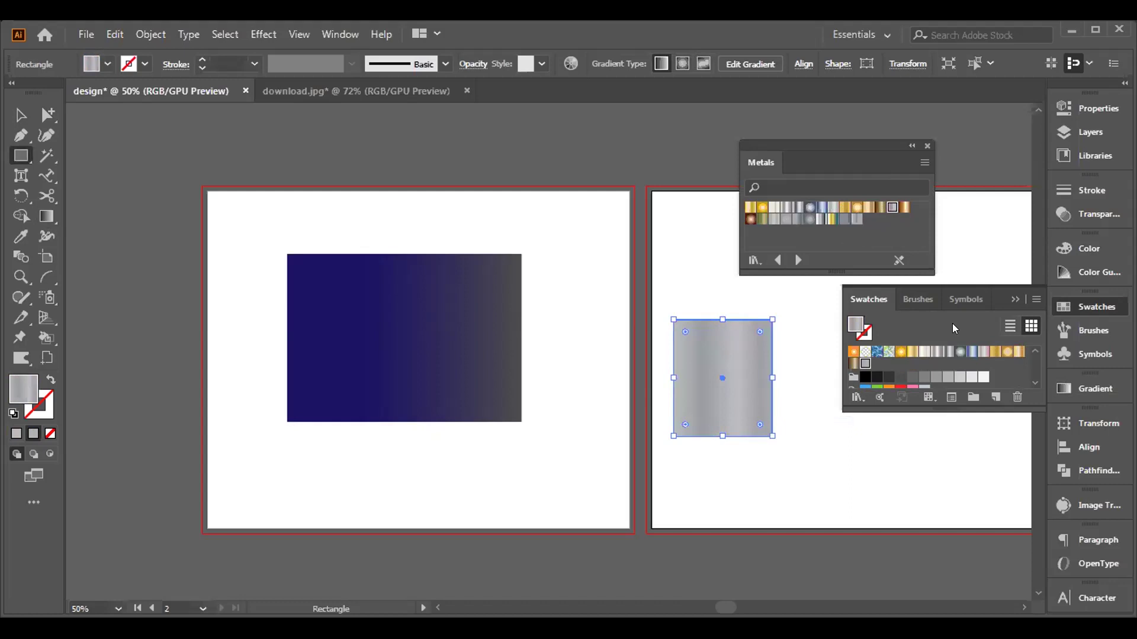
Step: Browse for another swatch library and go into the Swatches folder of the en_US presets
click(856, 398)
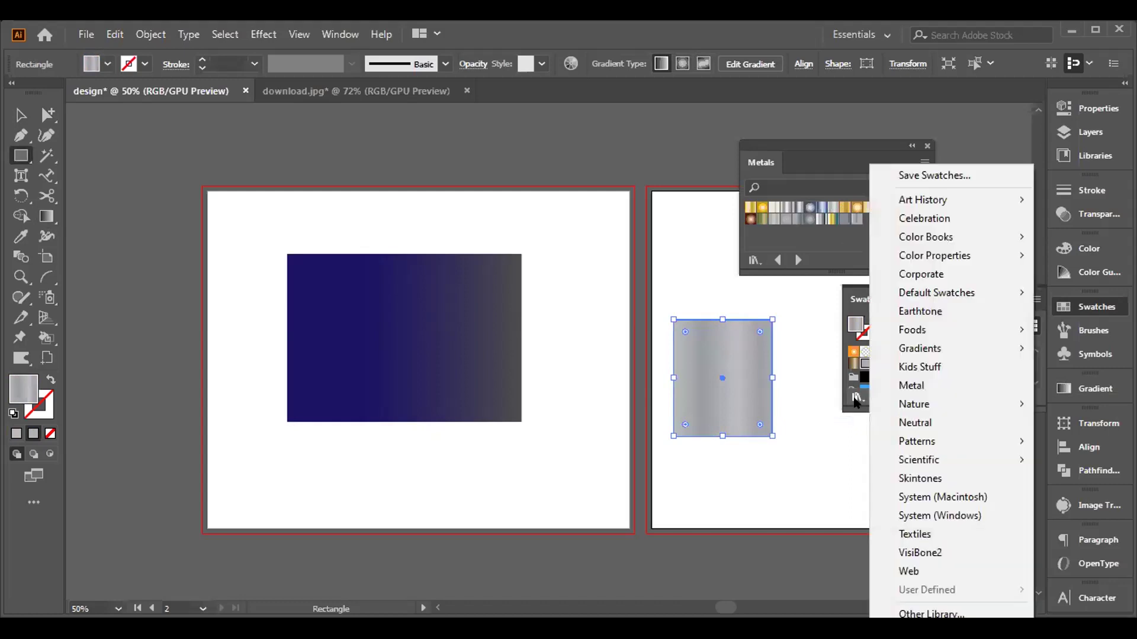
click(936, 605)
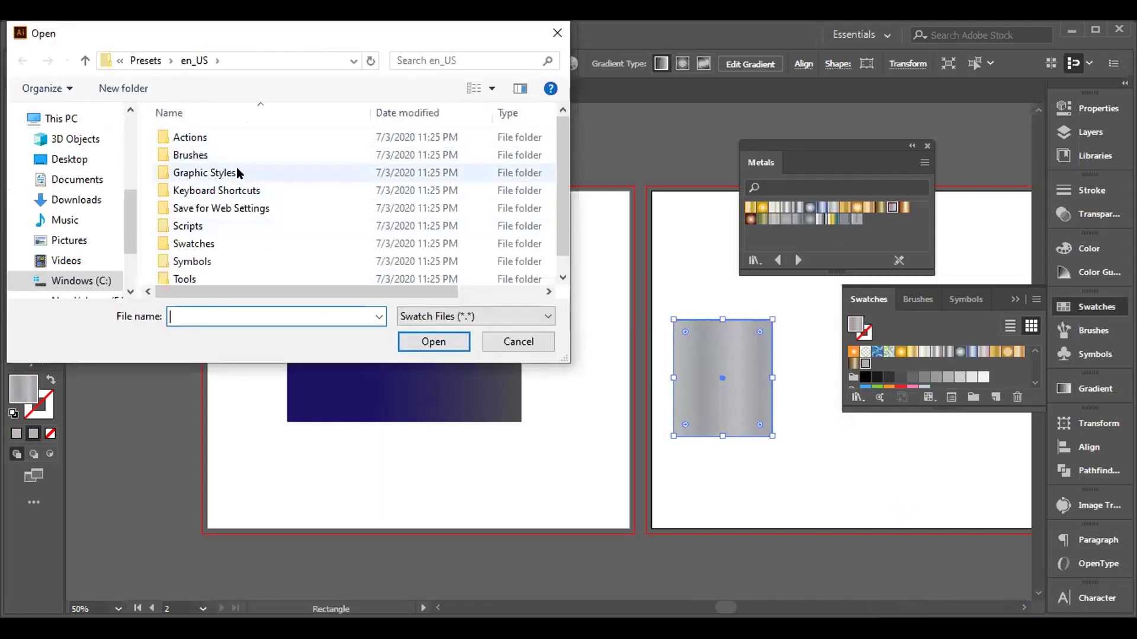
scroll(271, 197, down, 1)
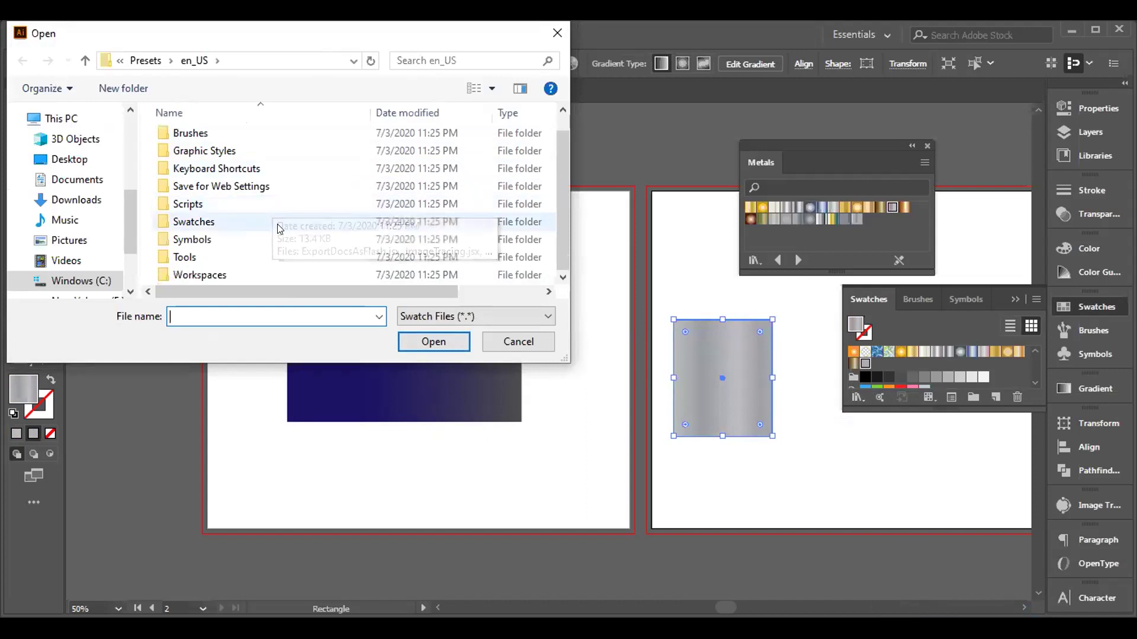
click(273, 220)
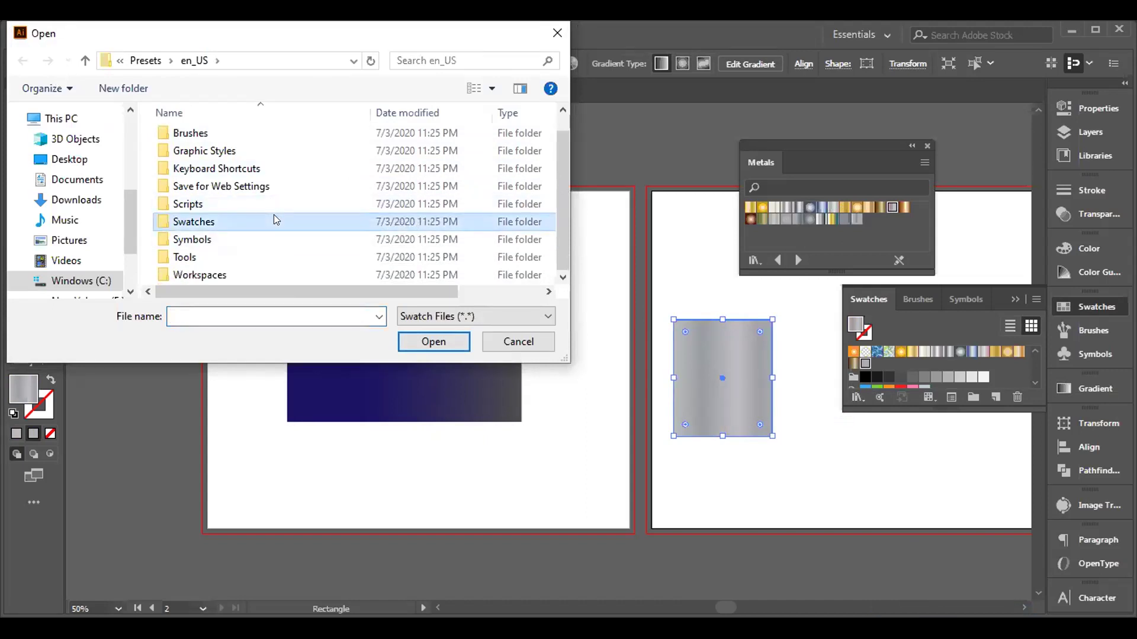
click(430, 342)
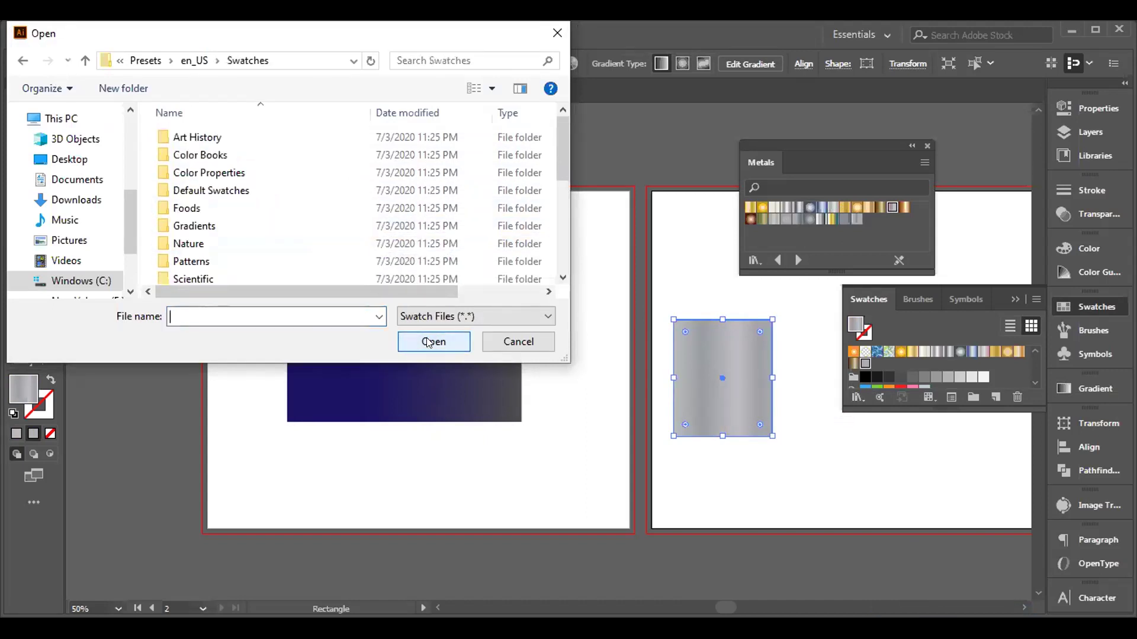
Step: Load the Kids Stuff.ase swatch library from the presets folder
scroll(308, 178, down, 3)
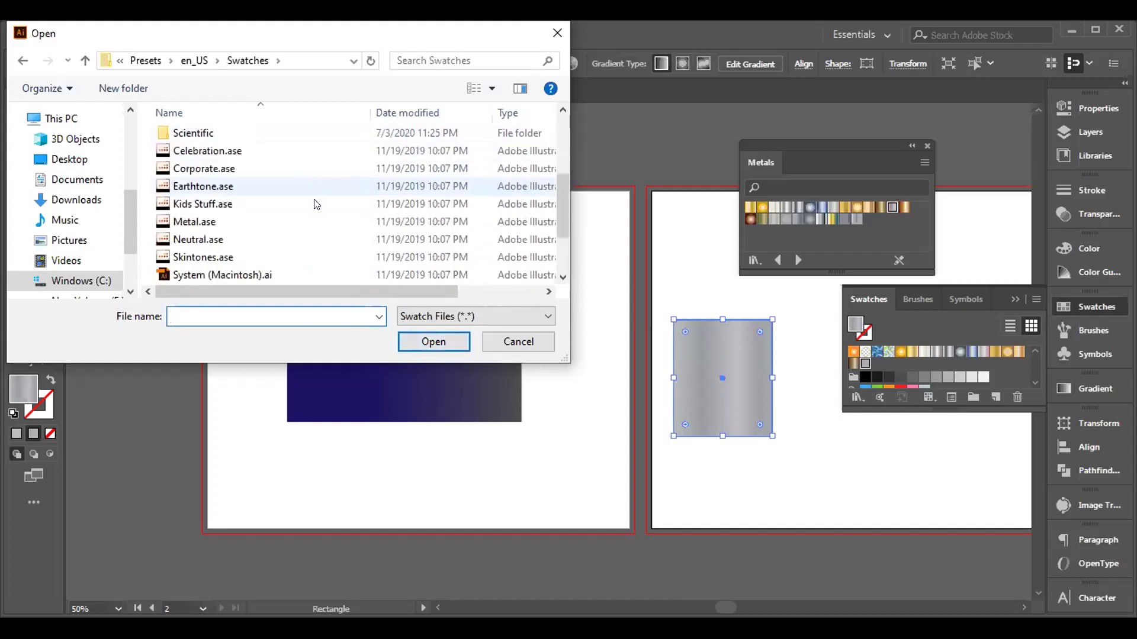
scroll(247, 150, down, 1)
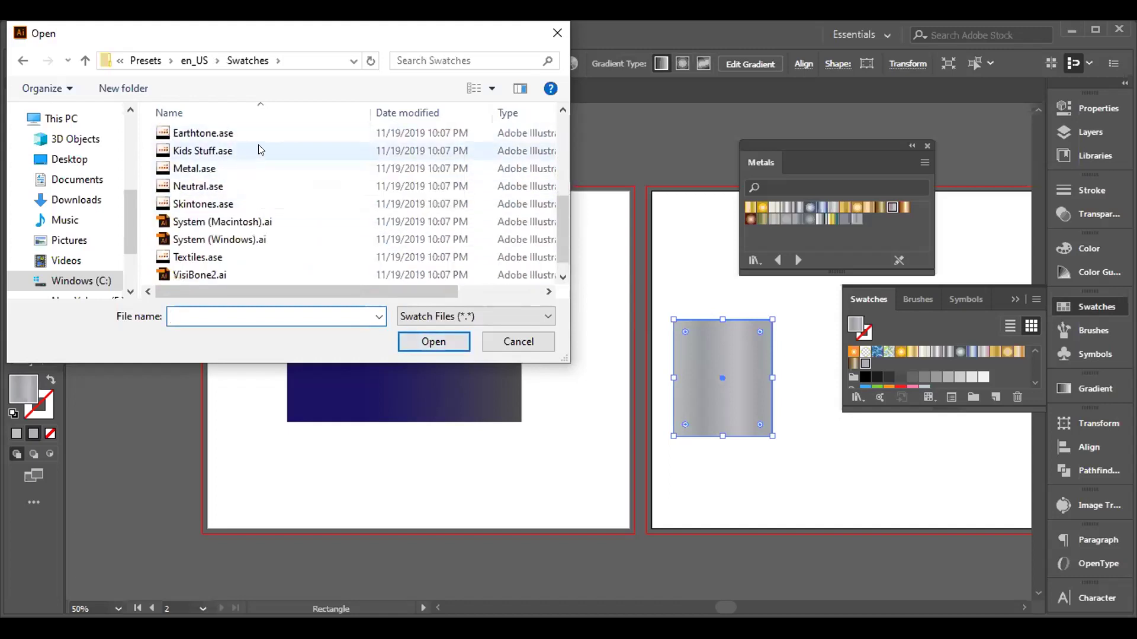
scroll(258, 147, up, 2)
scroll(248, 211, down, 1)
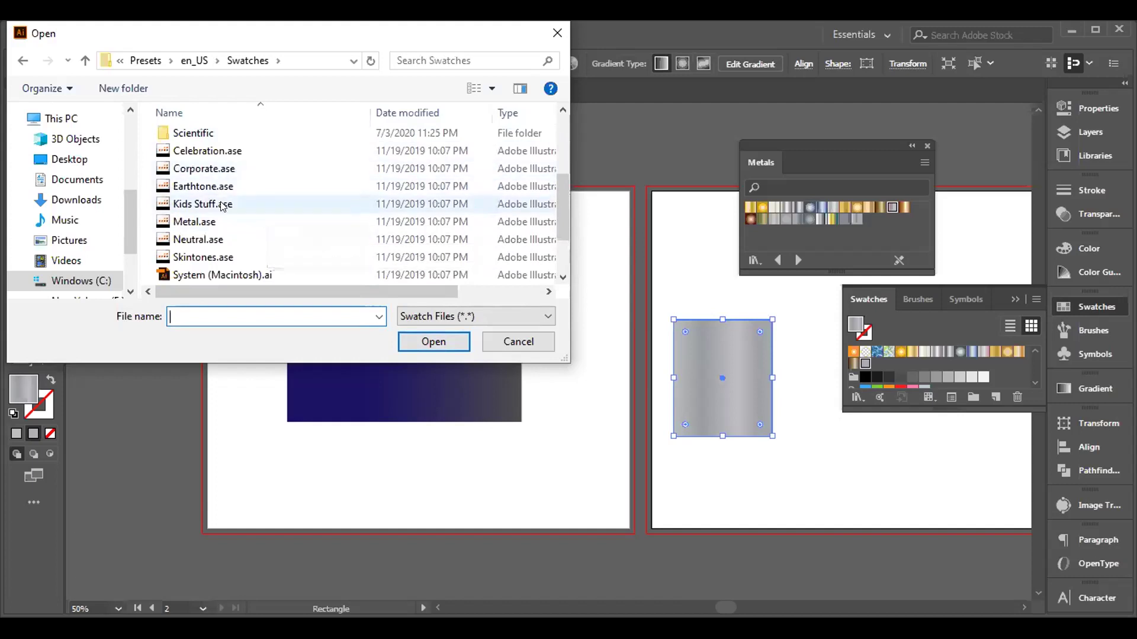
scroll(213, 214, down, 1)
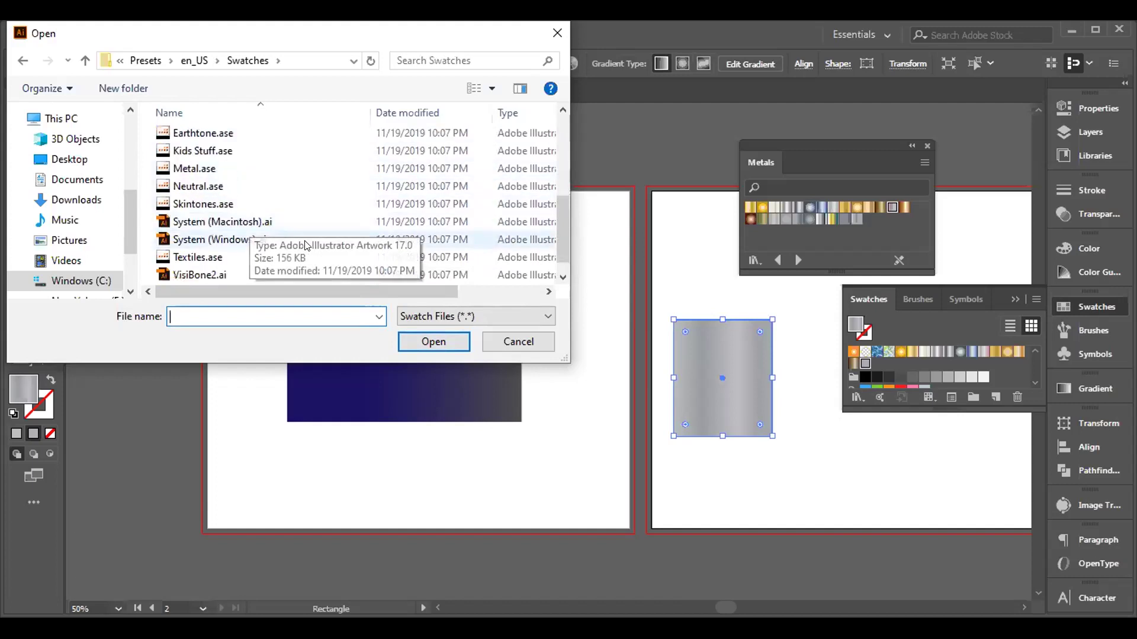
scroll(272, 237, down, 1)
scroll(274, 242, up, 2)
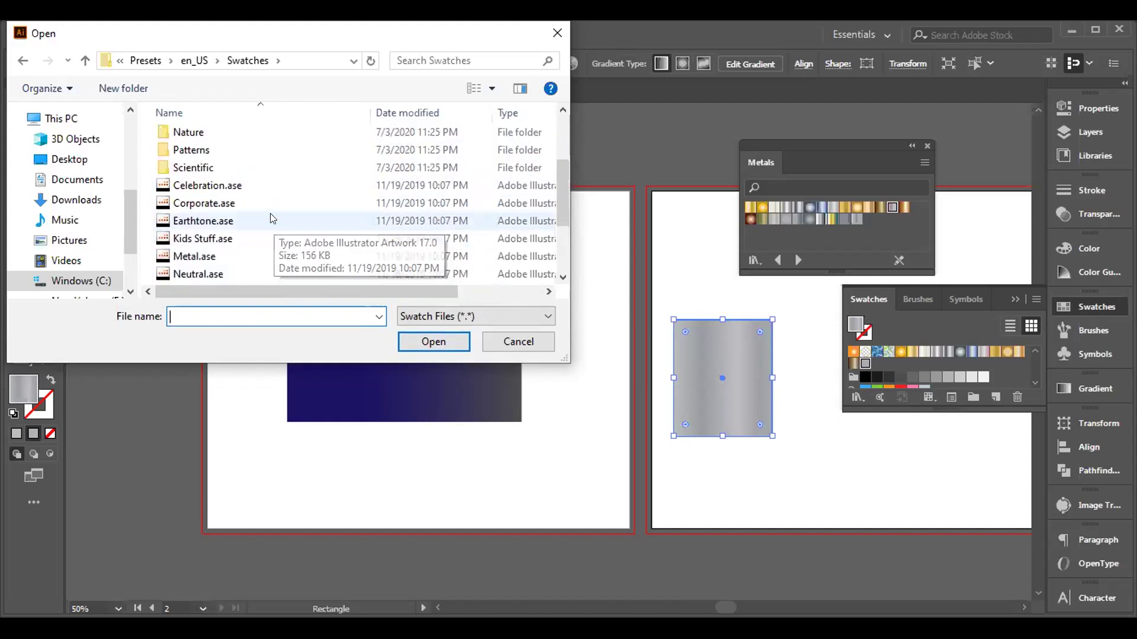
click(209, 239)
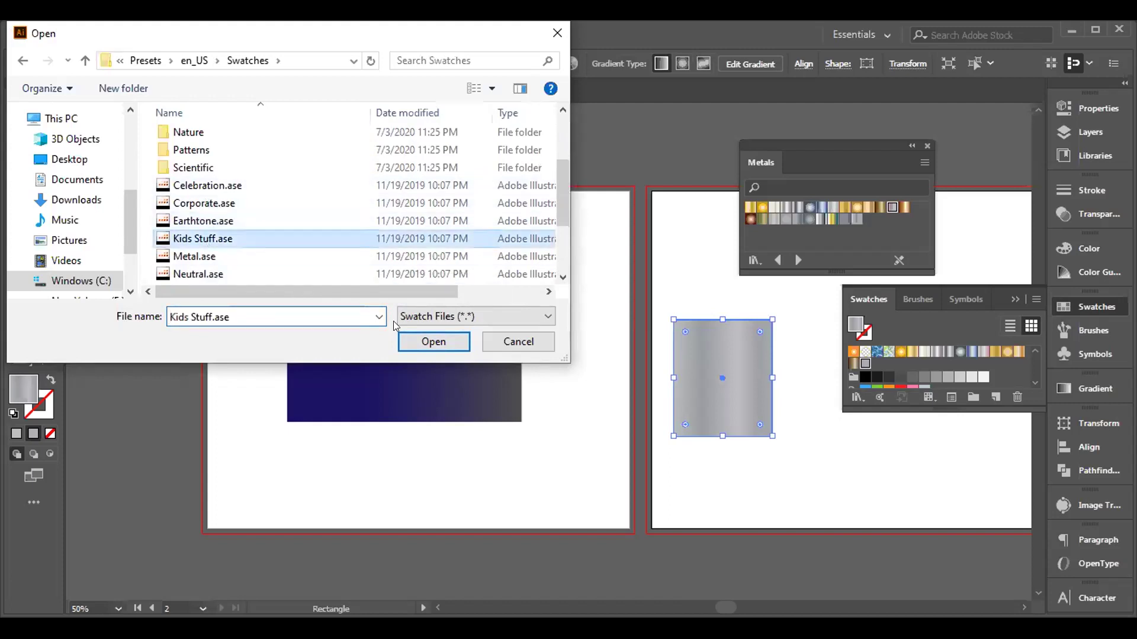
click(413, 342)
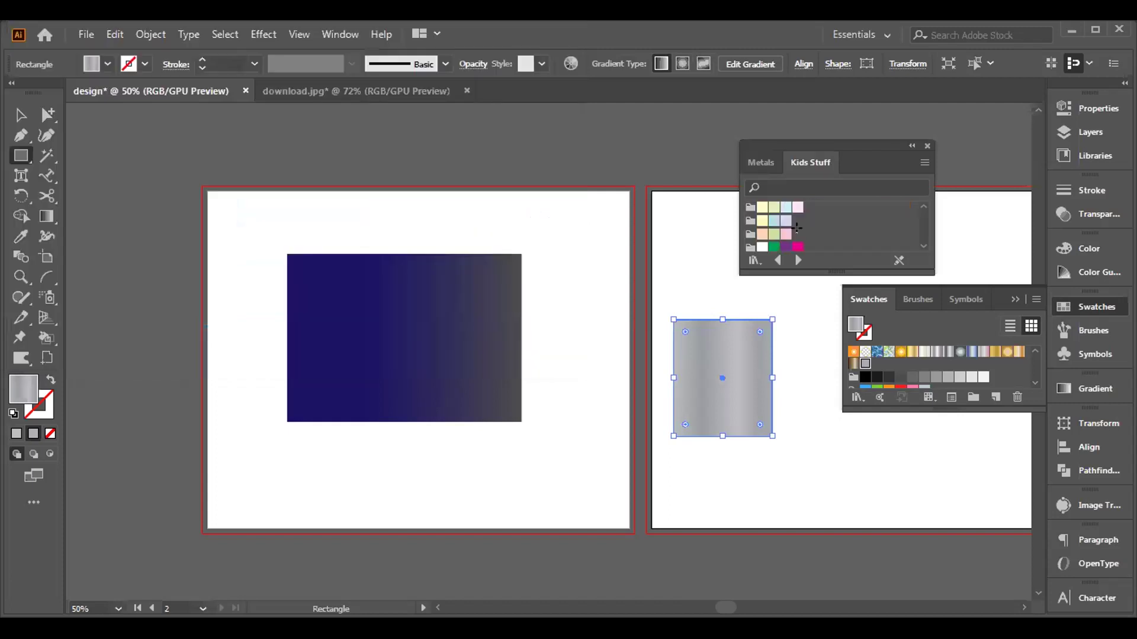
Step: Look through the Kids Stuff color groups from first to last, and close the library and the Swatches panel
scroll(789, 236, down, 2)
scroll(802, 225, up, 3)
scroll(798, 238, down, 1)
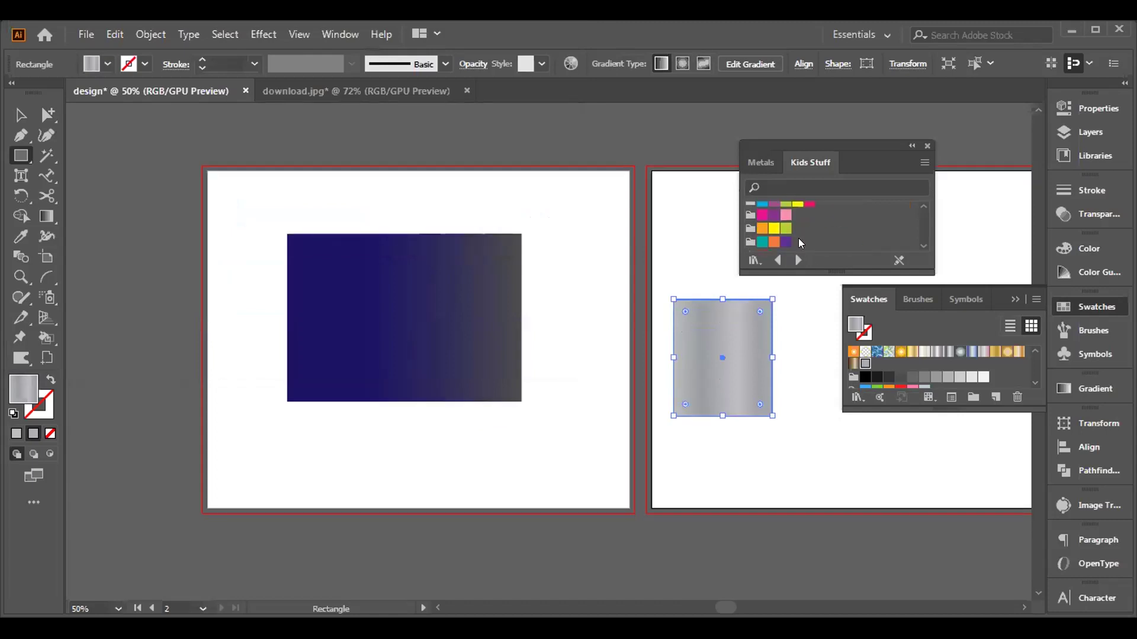
scroll(802, 230, up, 2)
scroll(819, 231, up, 2)
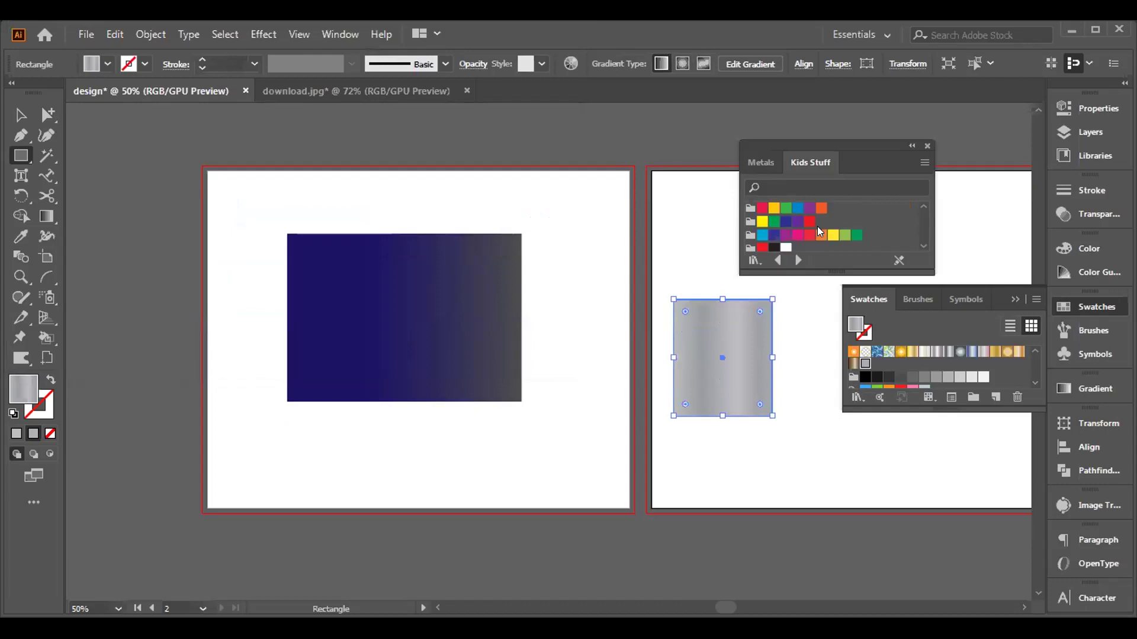
scroll(819, 231, up, 2)
scroll(818, 231, up, 2)
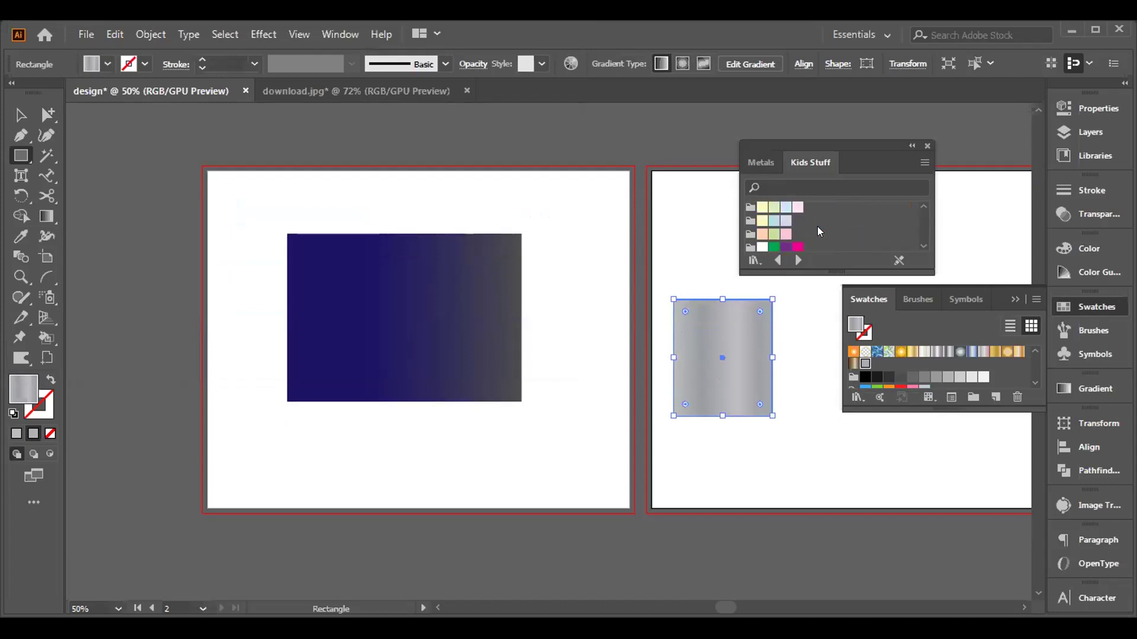
scroll(806, 221, down, 3)
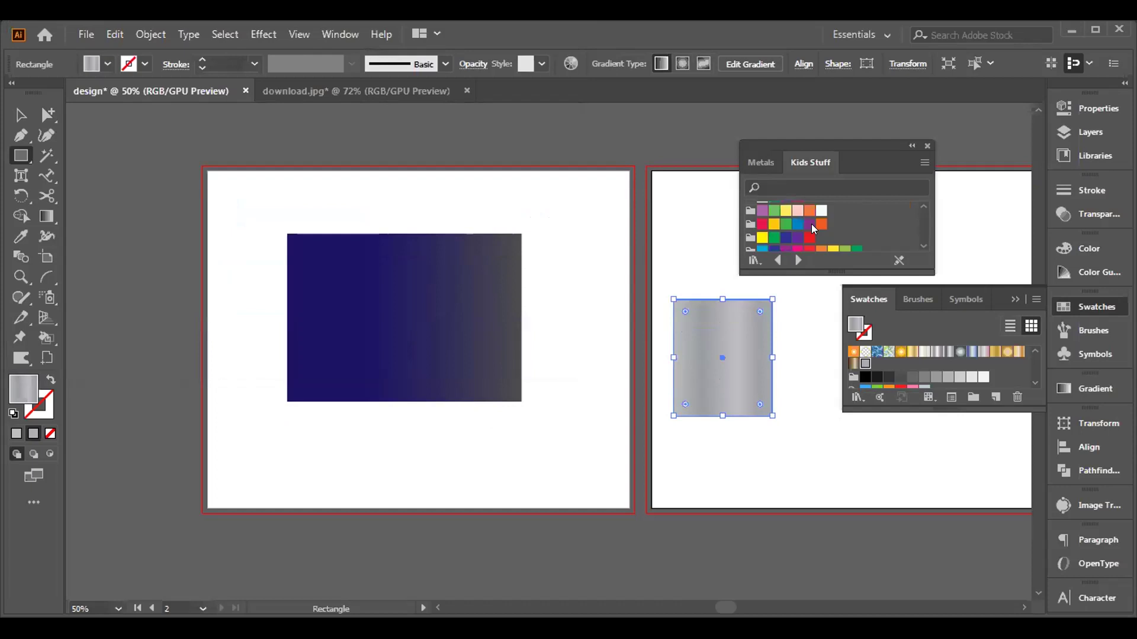
scroll(820, 228, down, 2)
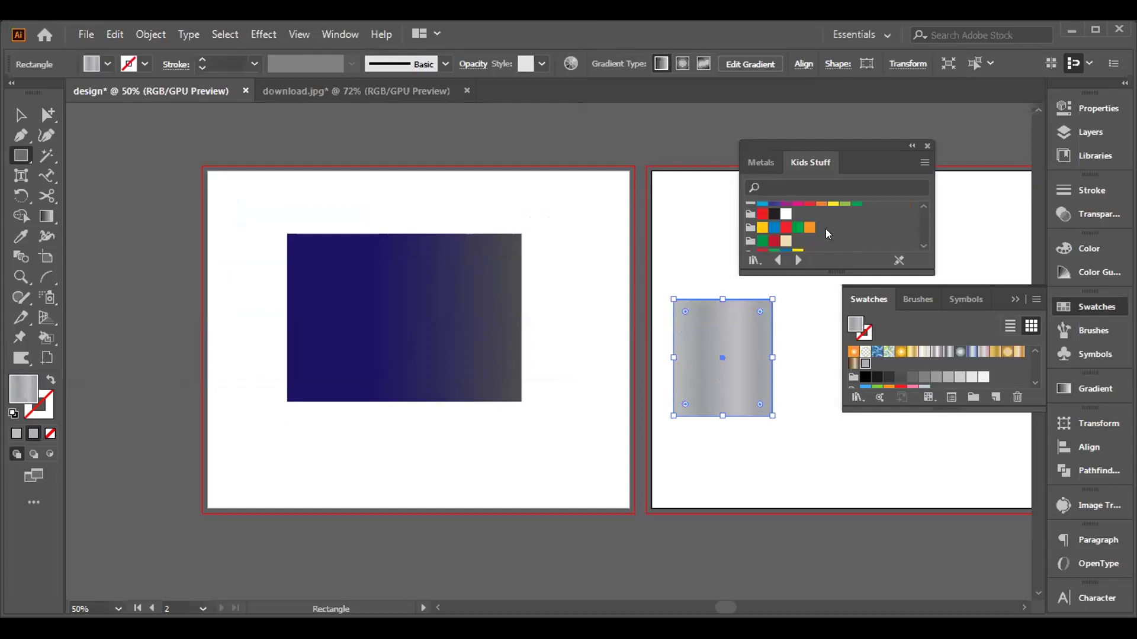
scroll(828, 227, down, 1)
scroll(837, 223, down, 1)
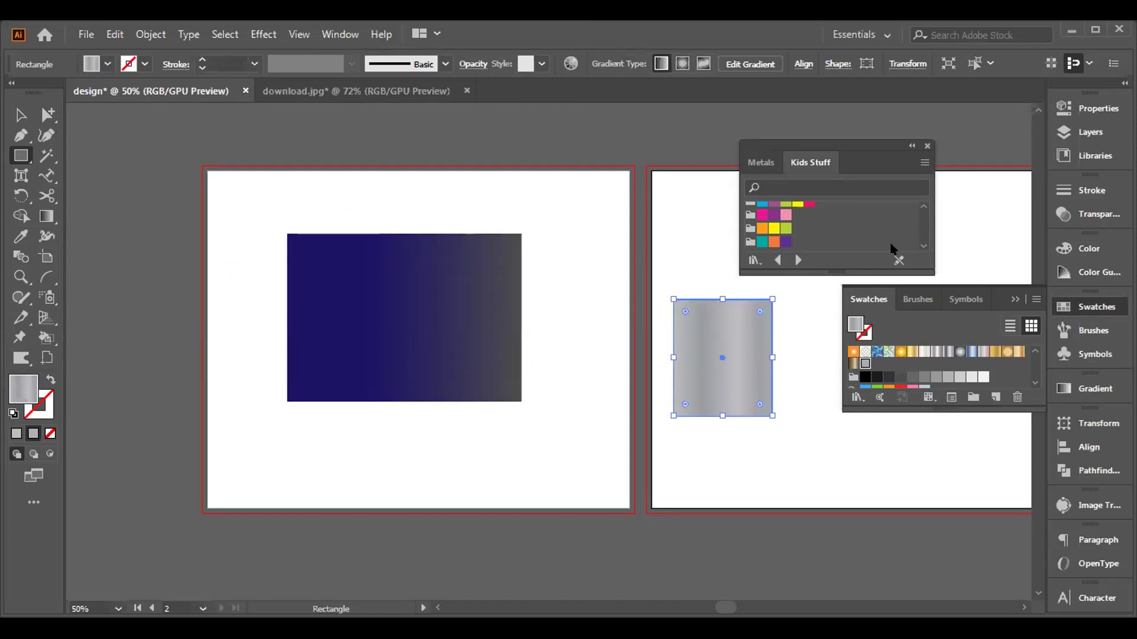
click(926, 146)
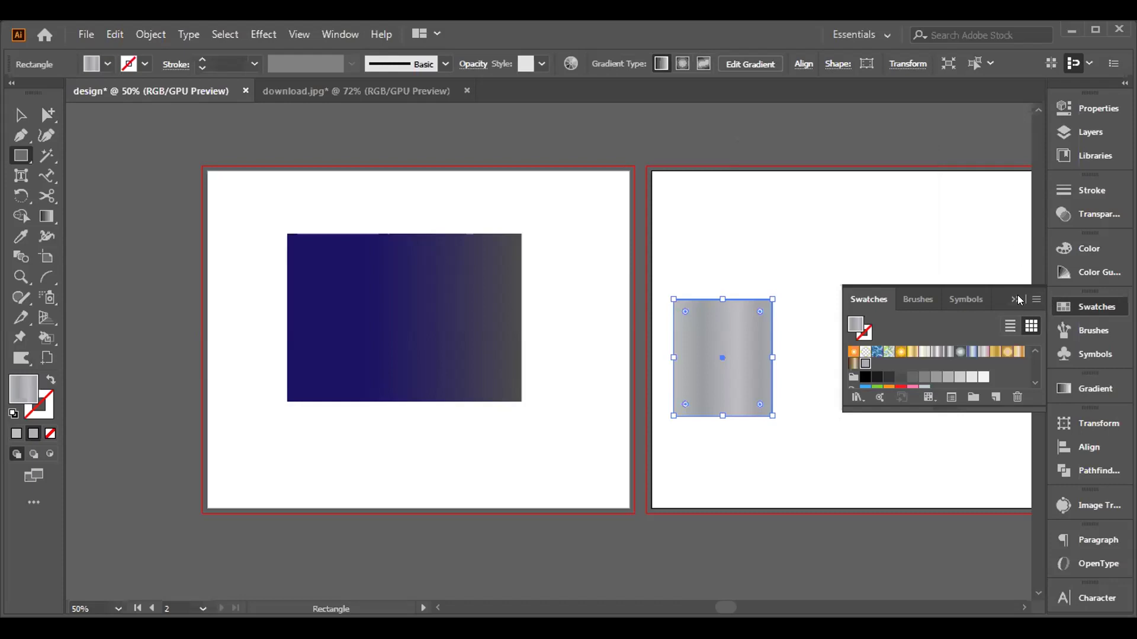
click(1008, 288)
Step: Delete the gray metal rectangle on the second artboard and the blue gradient rectangle on the first
click(20, 115)
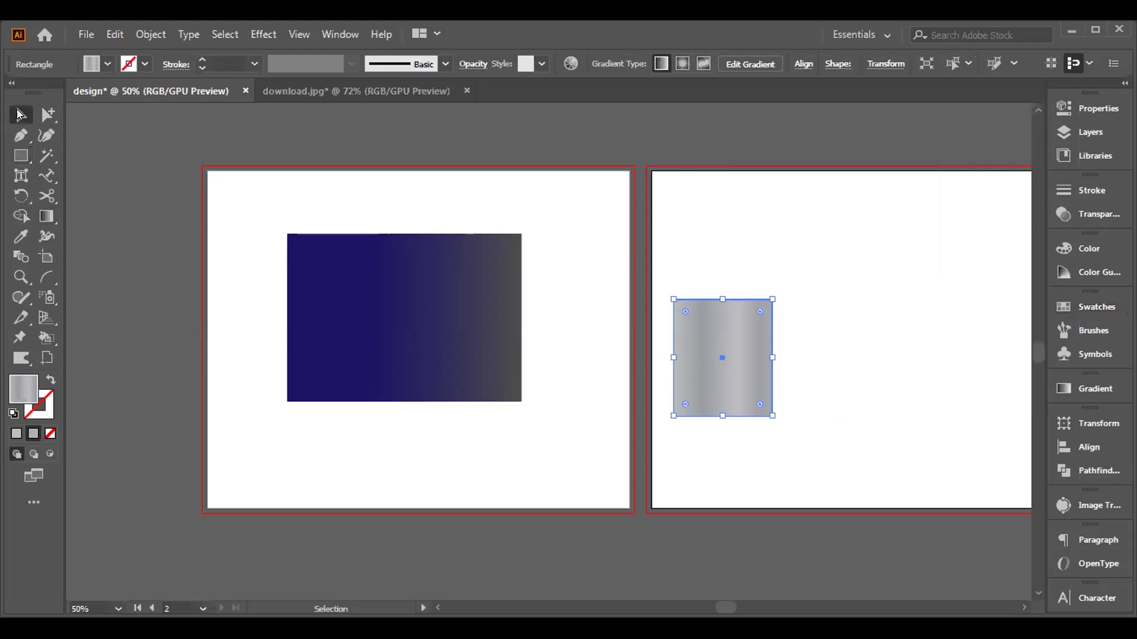
click(490, 320)
key(Delete)
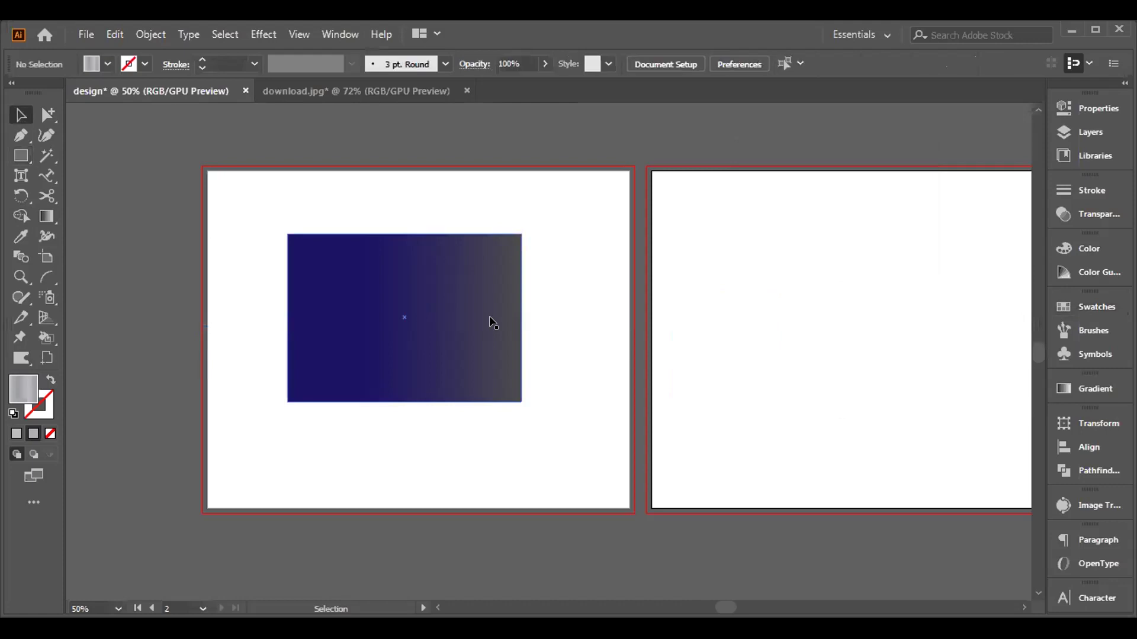
click(292, 273)
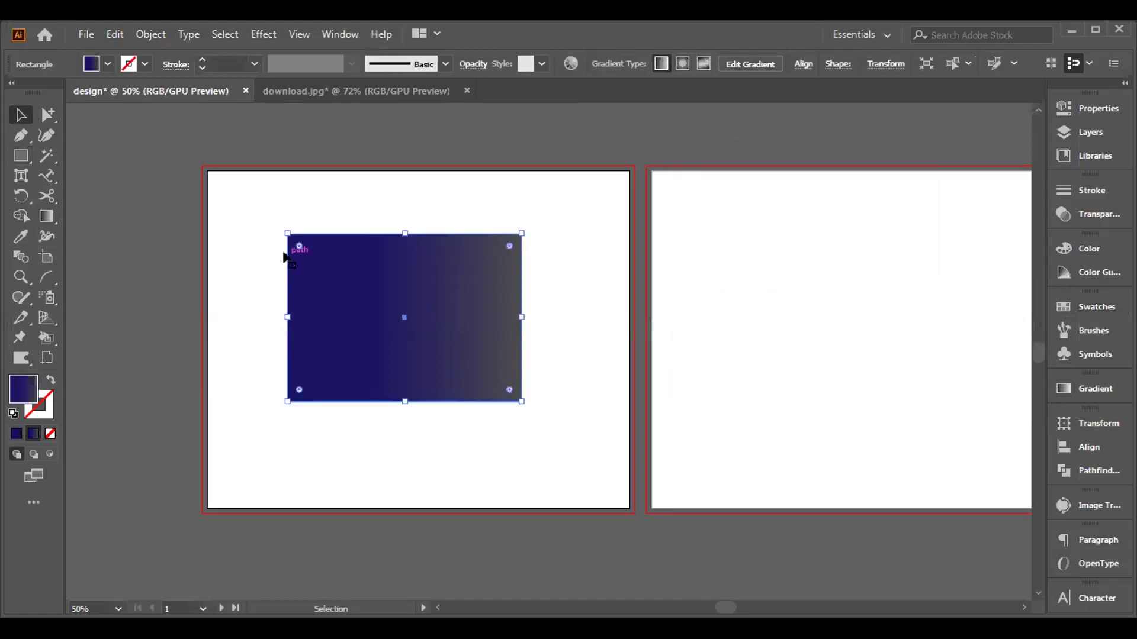
key(Delete)
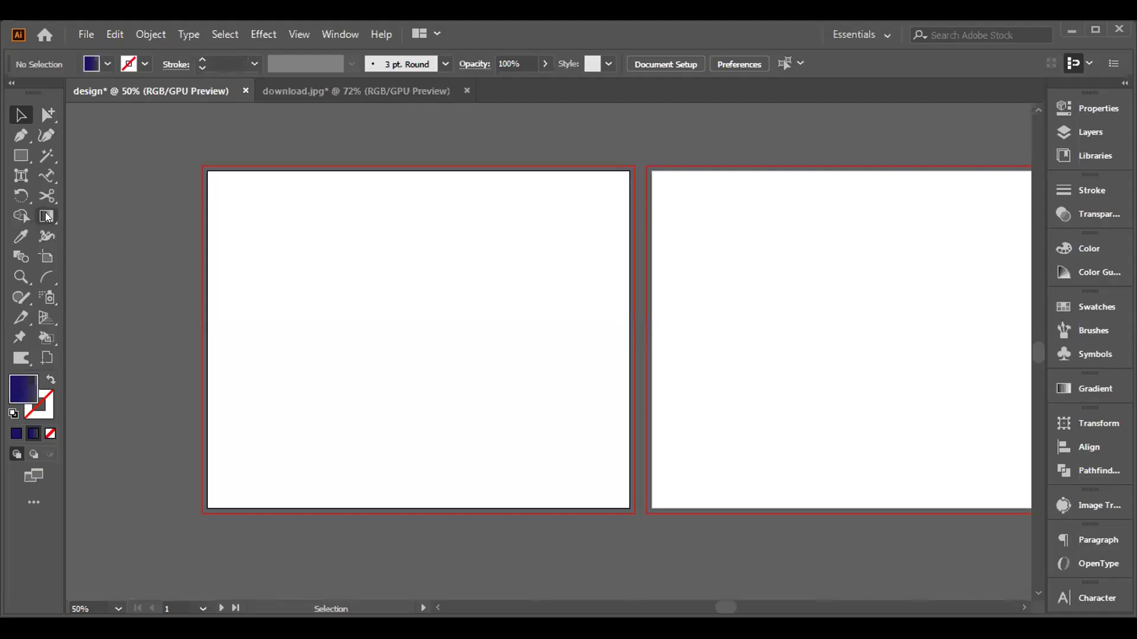
drag(46, 216, 72, 235)
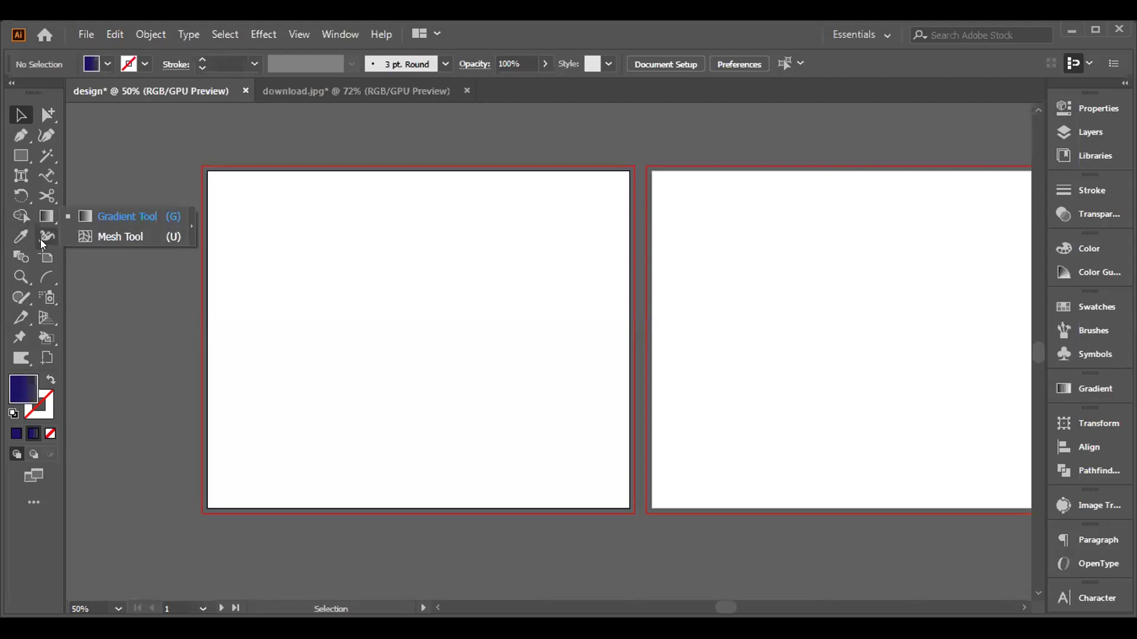
click(42, 240)
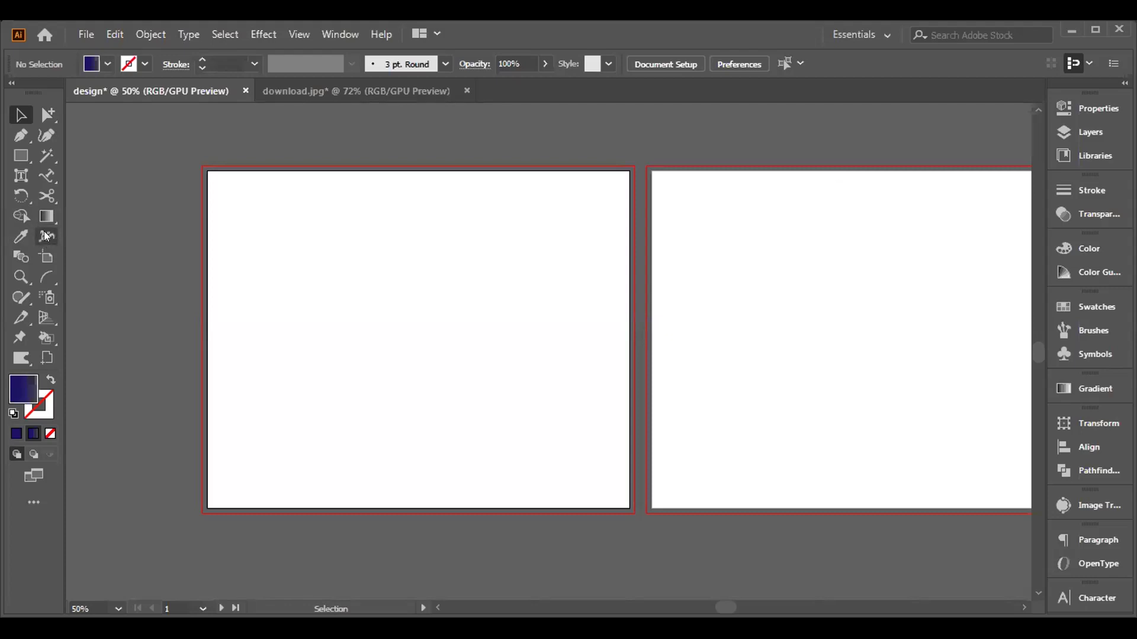
Step: Draw an open S-shaped path with the Pen tool across the first artboard, rising from lower left to upper right
click(21, 136)
click(264, 407)
drag(426, 308, 563, 376)
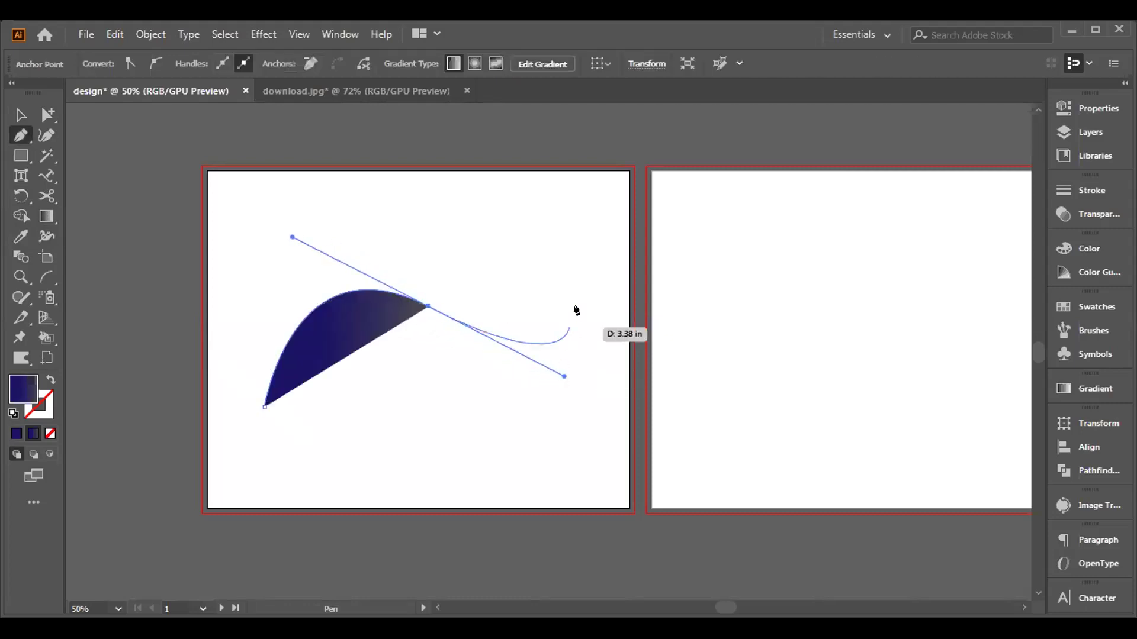
drag(604, 256, 612, 271)
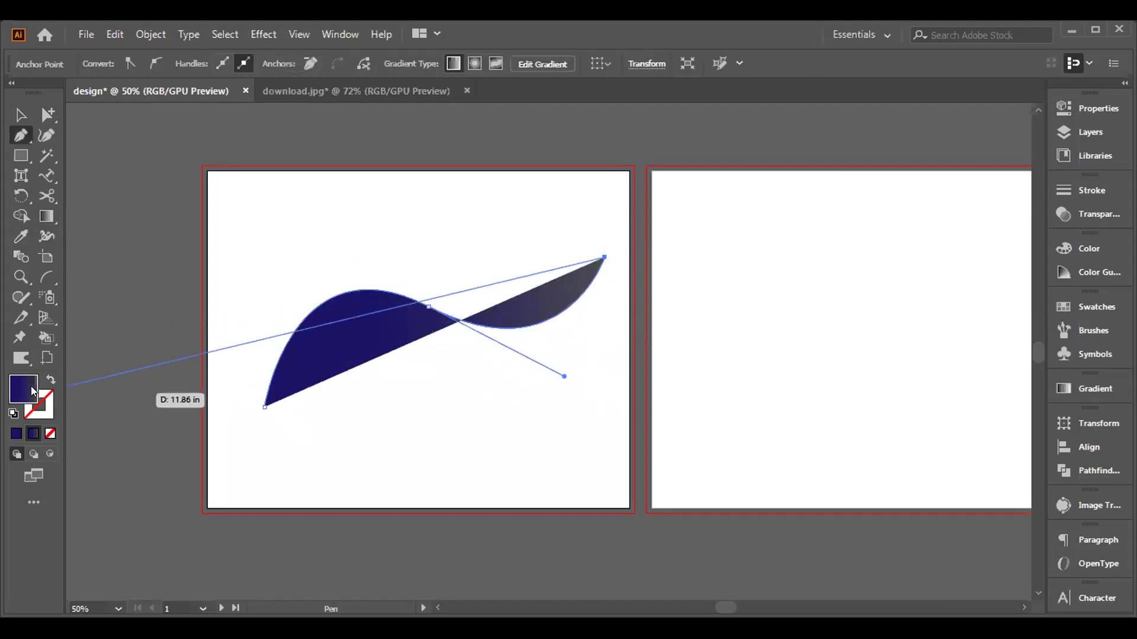
Step: Give the S-shaped path a solid dark blue stroke (1B1464) and no fill
click(50, 380)
click(17, 433)
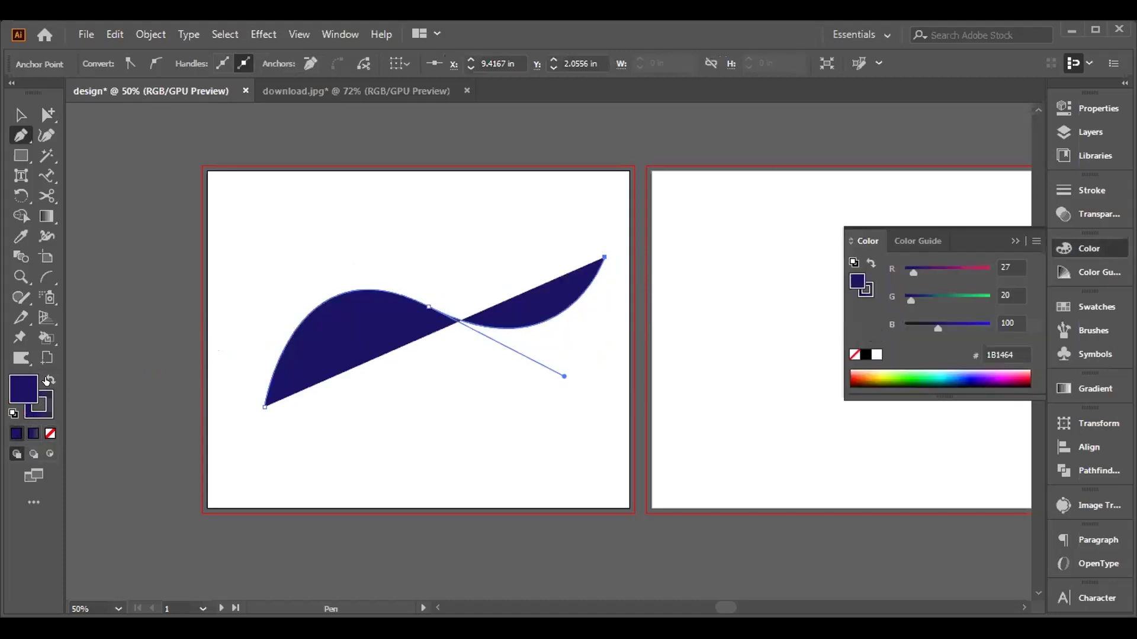
click(49, 434)
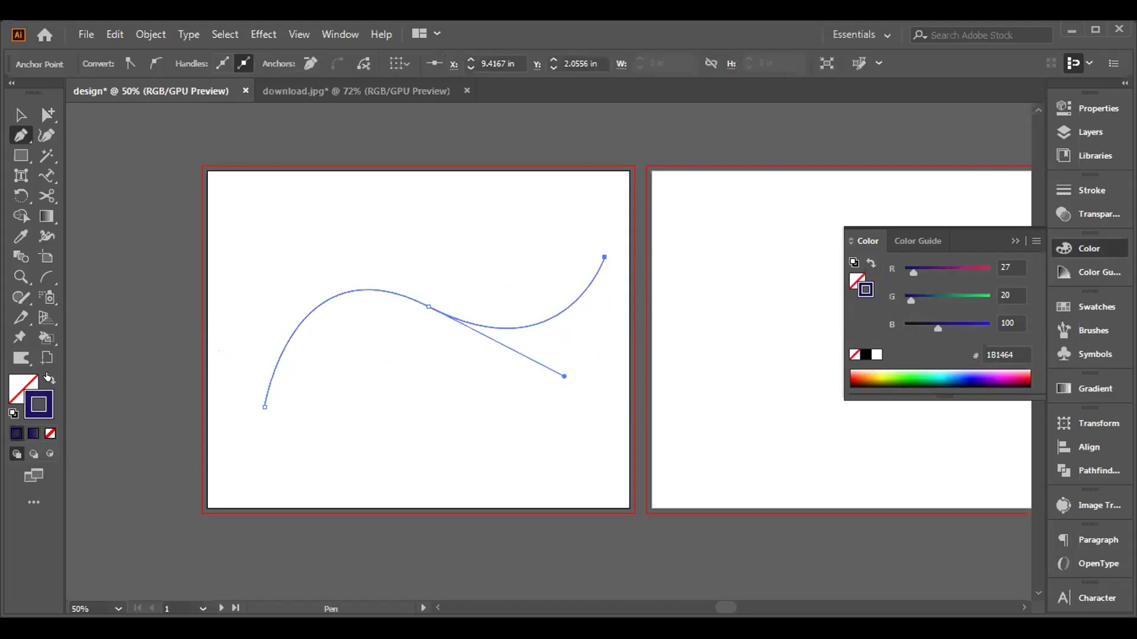
Step: Select the whole S-curve and raise its stroke weight to 33 pt
click(20, 114)
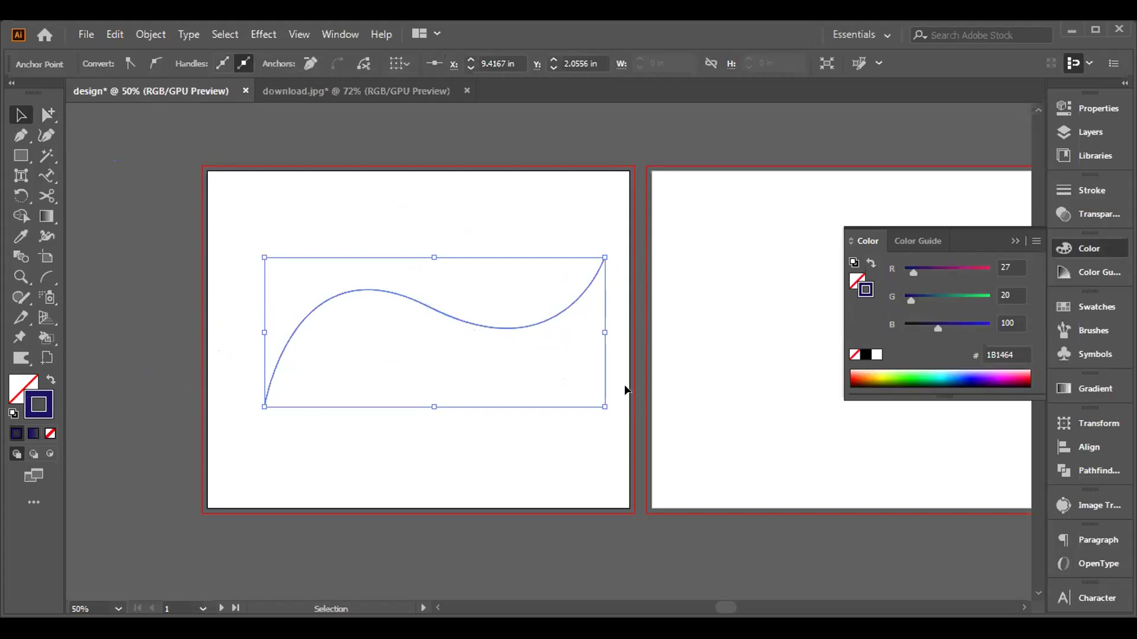
click(1071, 185)
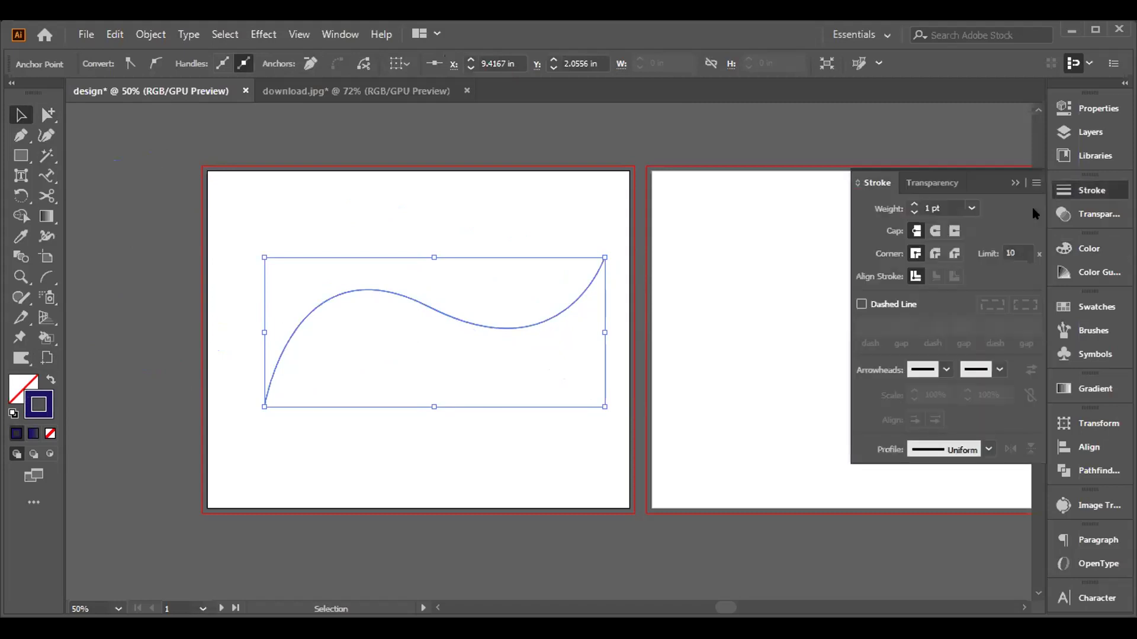
click(913, 204)
click(913, 204)
click(913, 204)
click(914, 204)
click(914, 204)
click(913, 204)
click(913, 205)
click(914, 204)
click(914, 204)
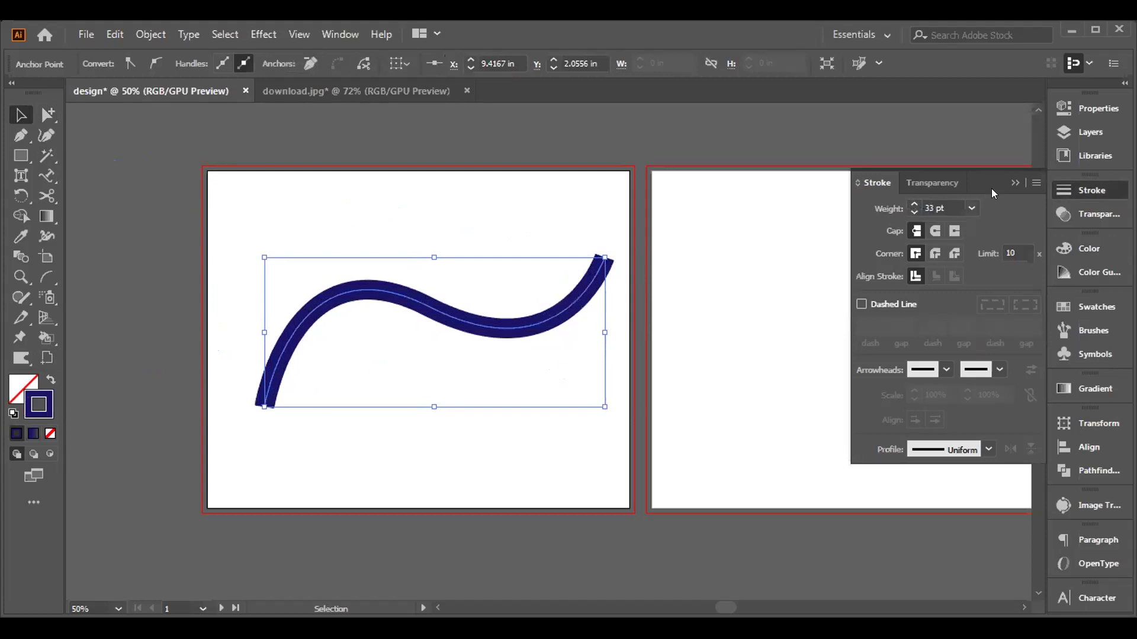
click(1011, 181)
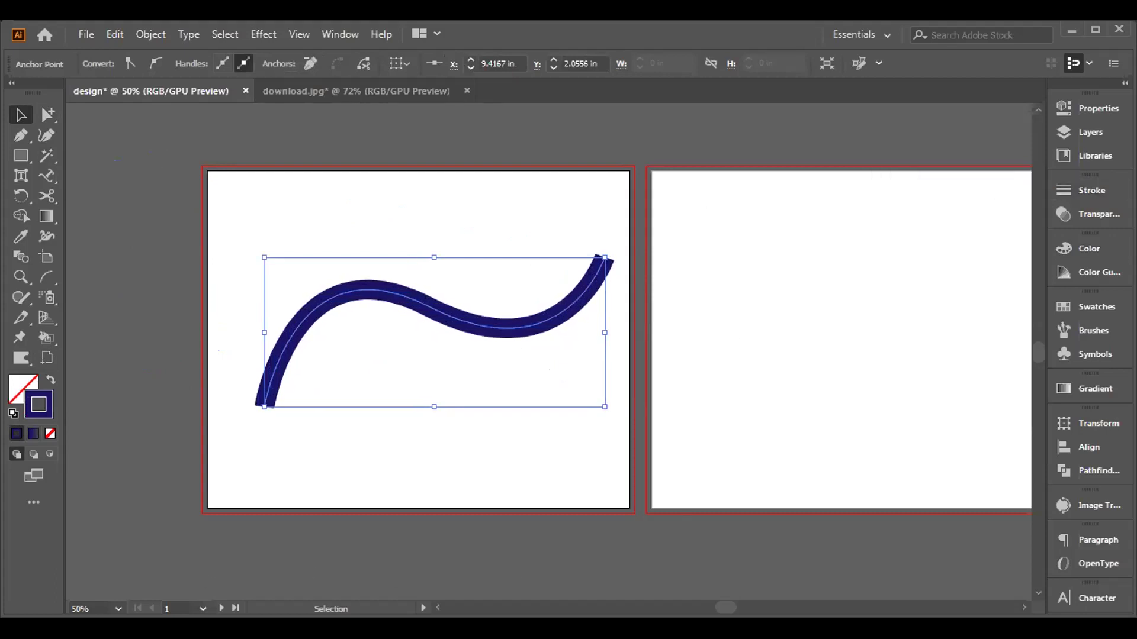
Step: Widen the stroke symmetrically at the S-curve's lower-left end with the Width tool
click(44, 238)
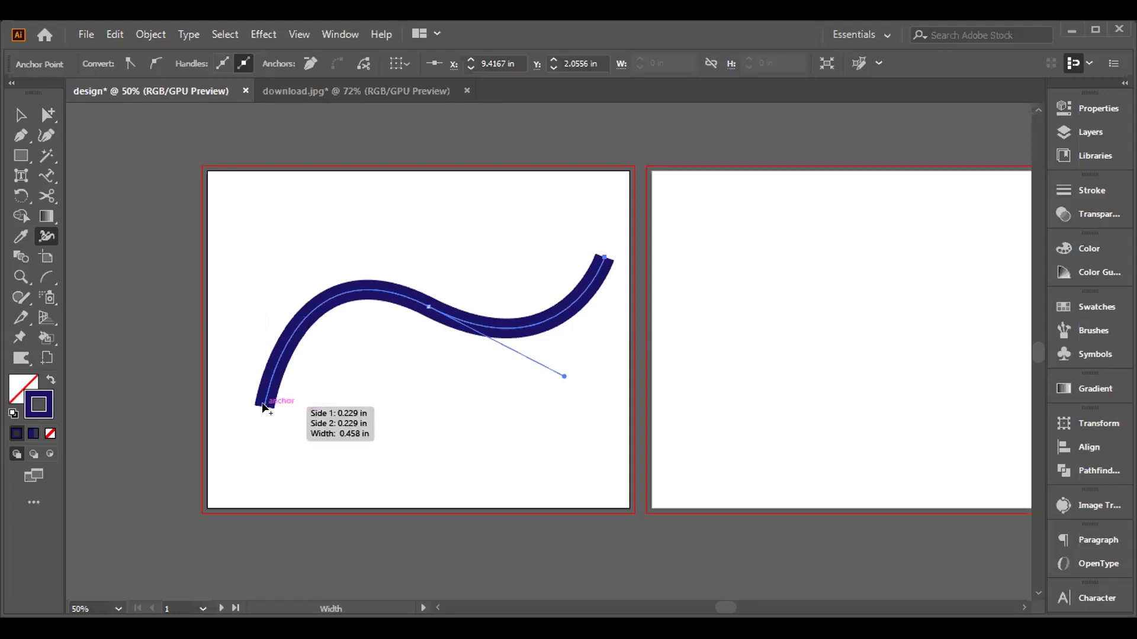
drag(264, 407, 302, 412)
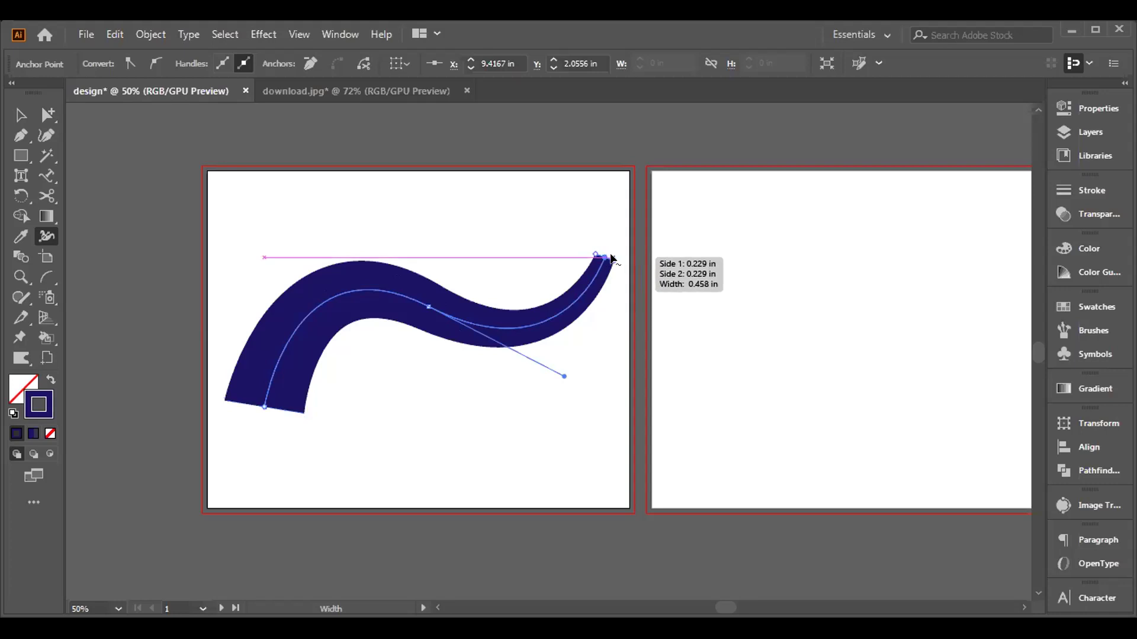
Step: Taper the S-curve's upper-right end to a point with the Width tool, and expand the stroke's appearance into a filled shape
drag(611, 258, 605, 257)
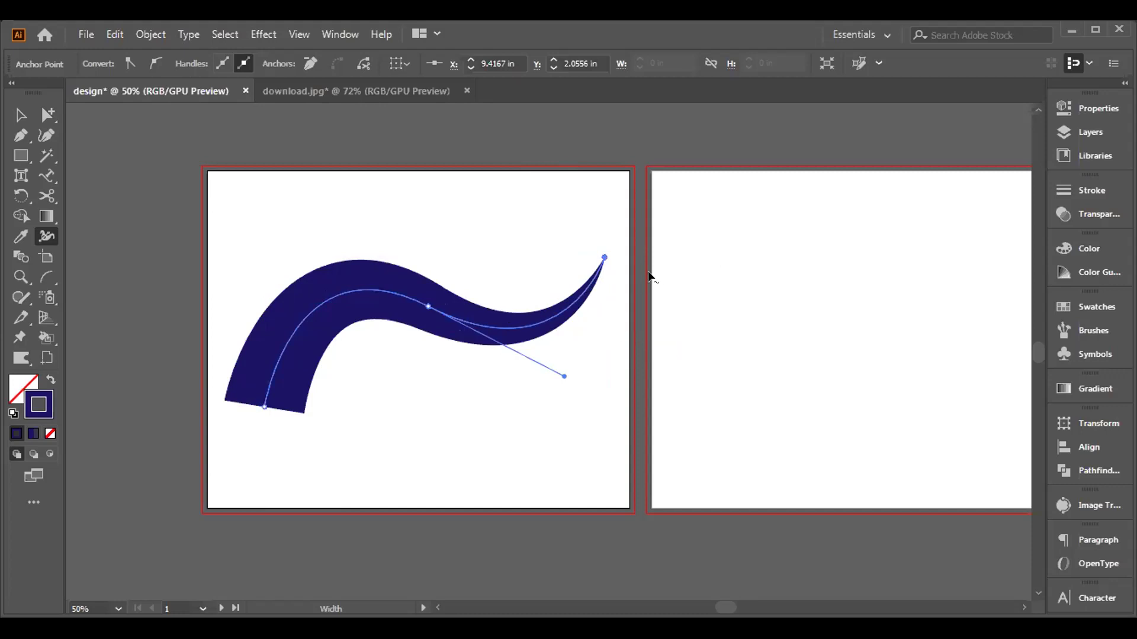
click(149, 36)
click(235, 235)
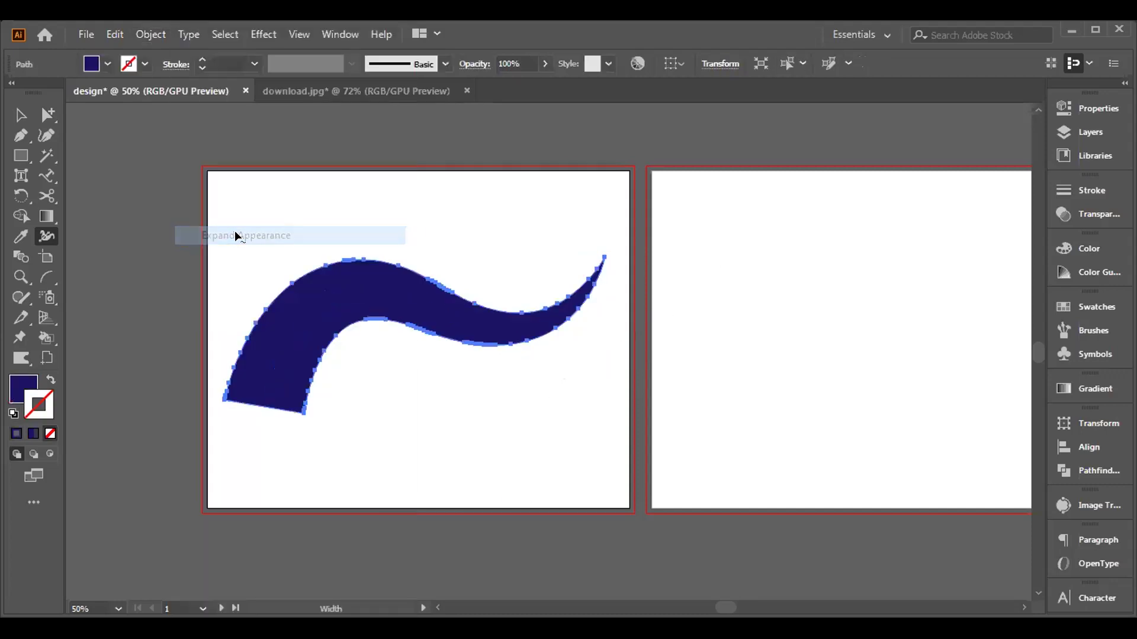
Step: Select the expanded S-shaped object and delete it from the first artboard
click(16, 113)
click(218, 250)
click(292, 338)
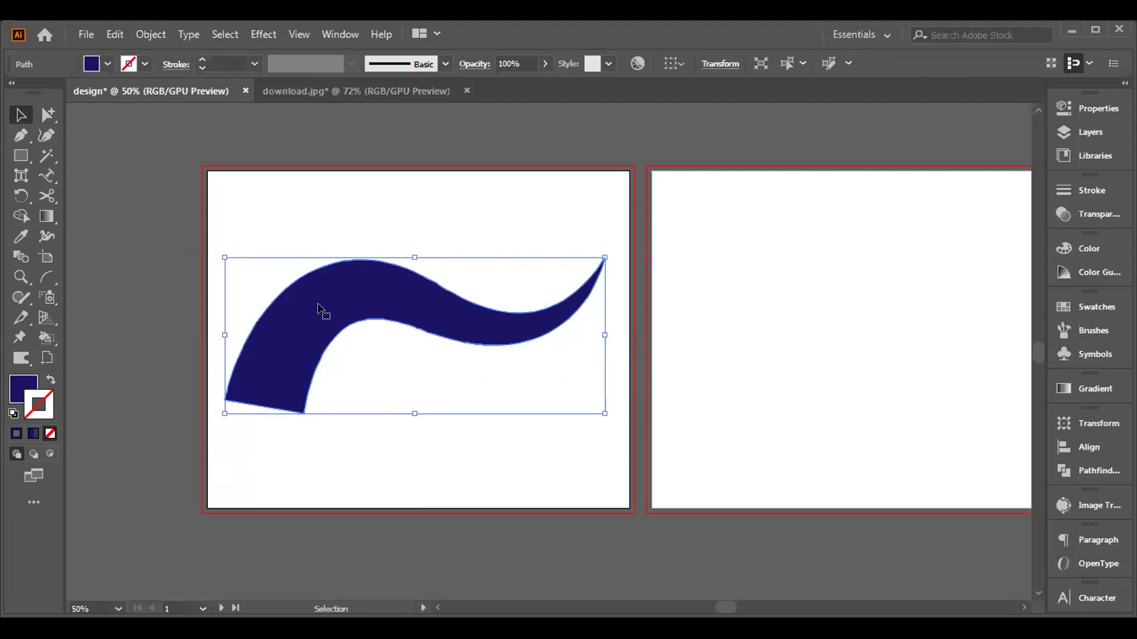
click(46, 236)
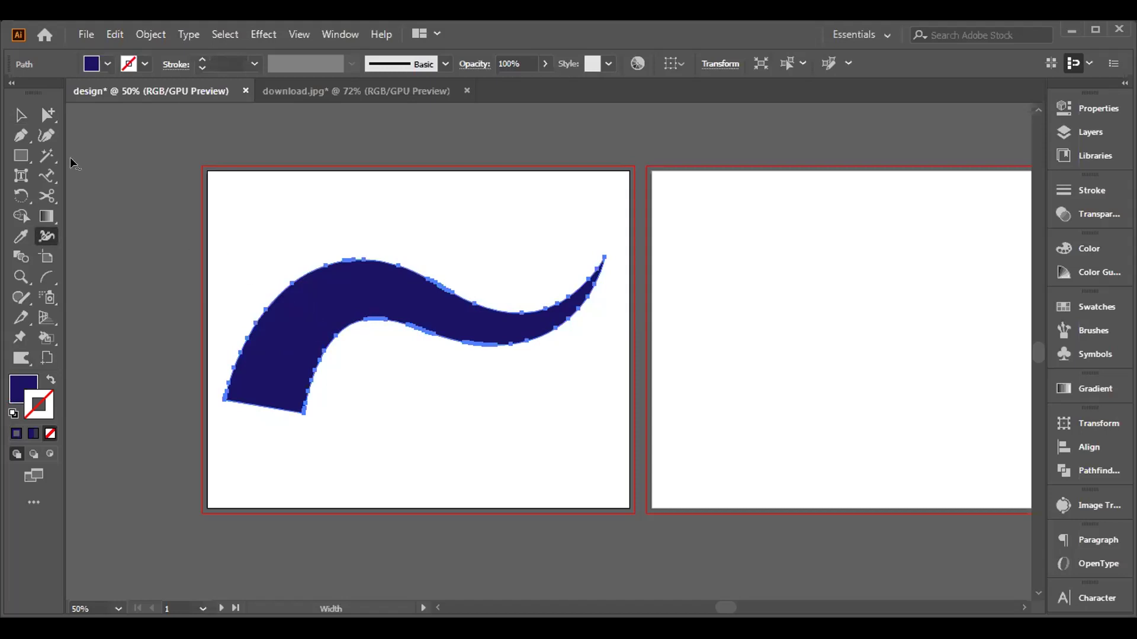
click(19, 119)
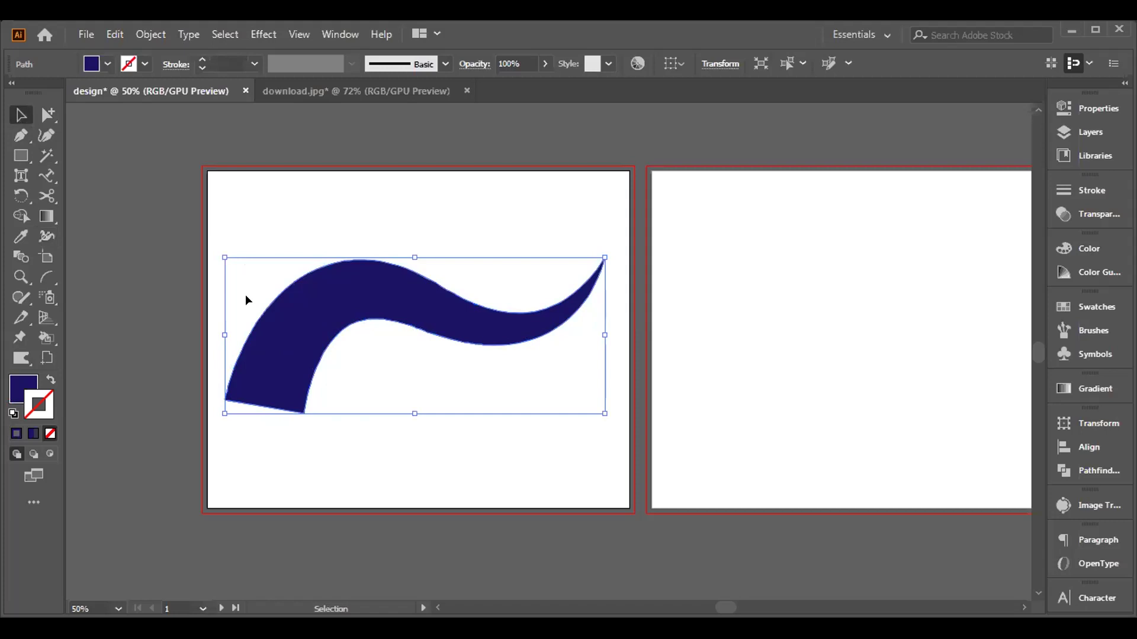
key(Delete)
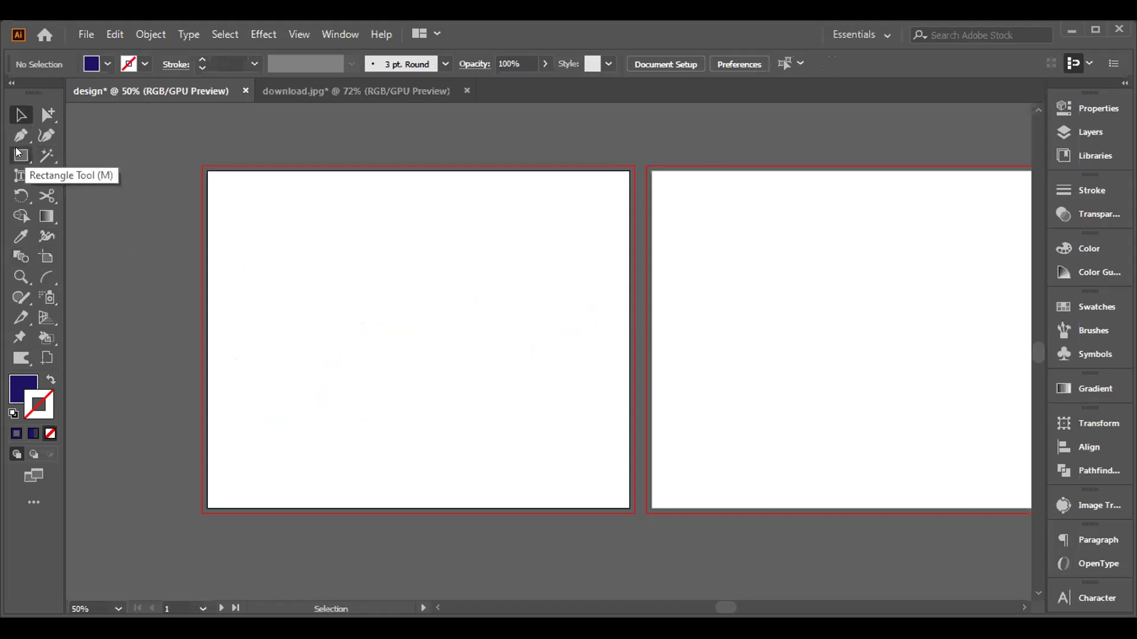
Step: Draw a dark blue circle about 0.67 in across with the Ellipse tool near the first artboard's upper-left corner
drag(18, 153, 70, 173)
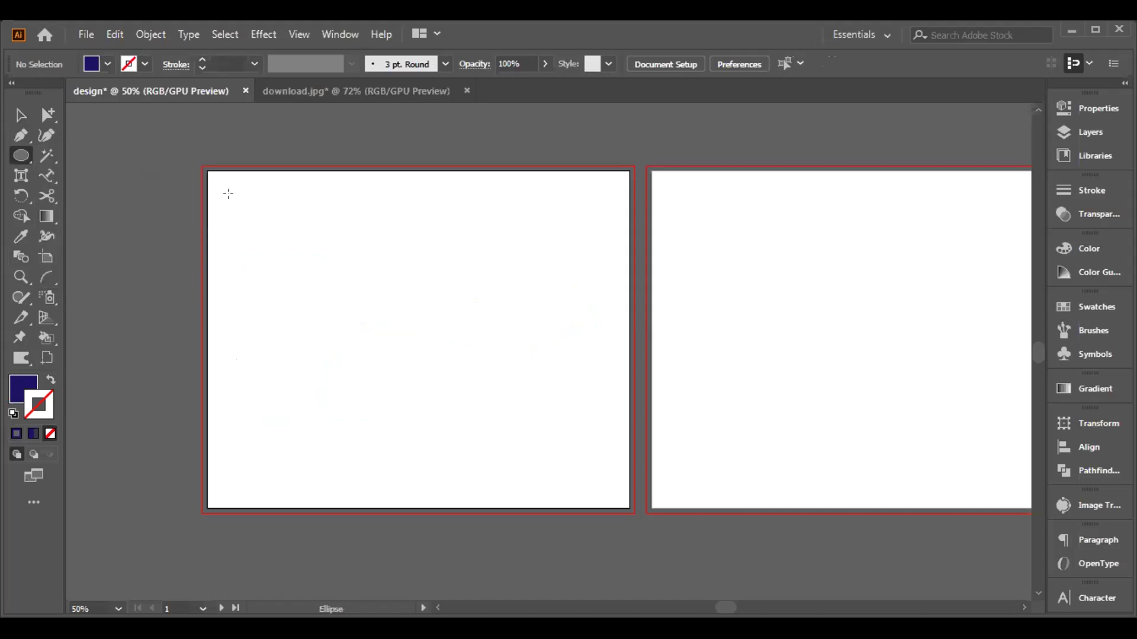
drag(236, 204, 261, 223)
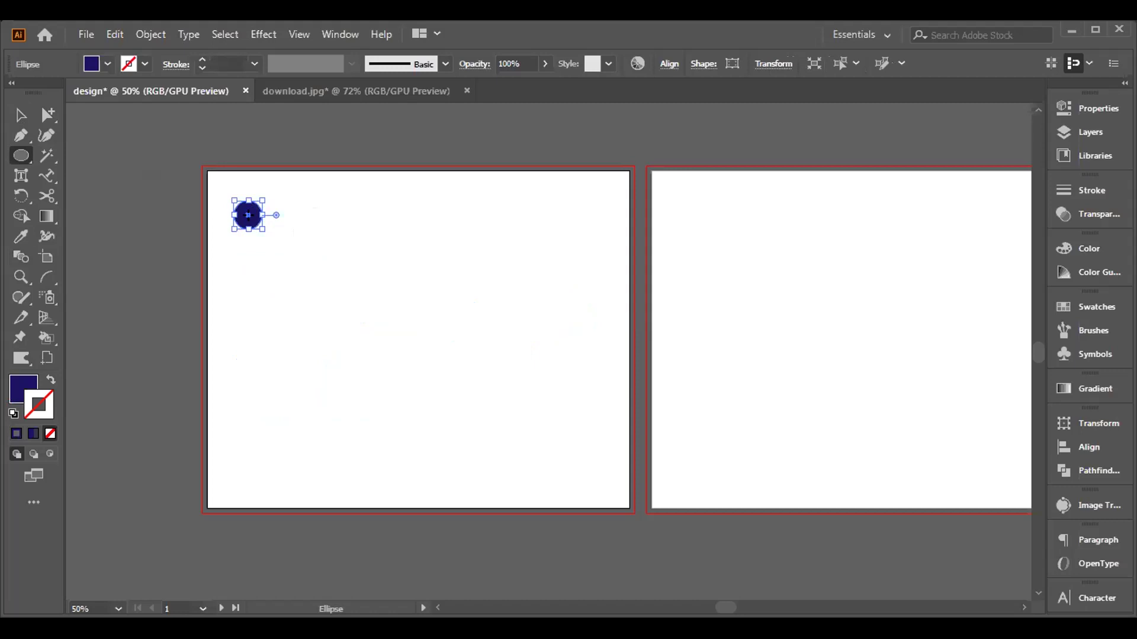
click(20, 115)
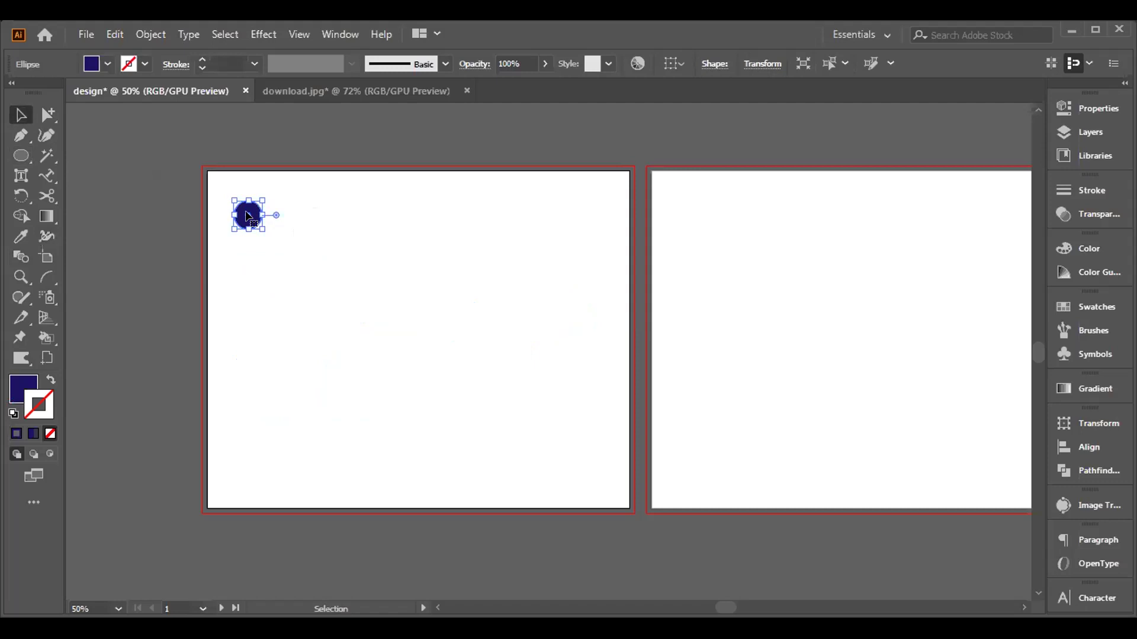
Step: Position the circle and a duplicate at the same height across the artboard's upper part, spanning about 7.1 in overall
drag(247, 213, 571, 237)
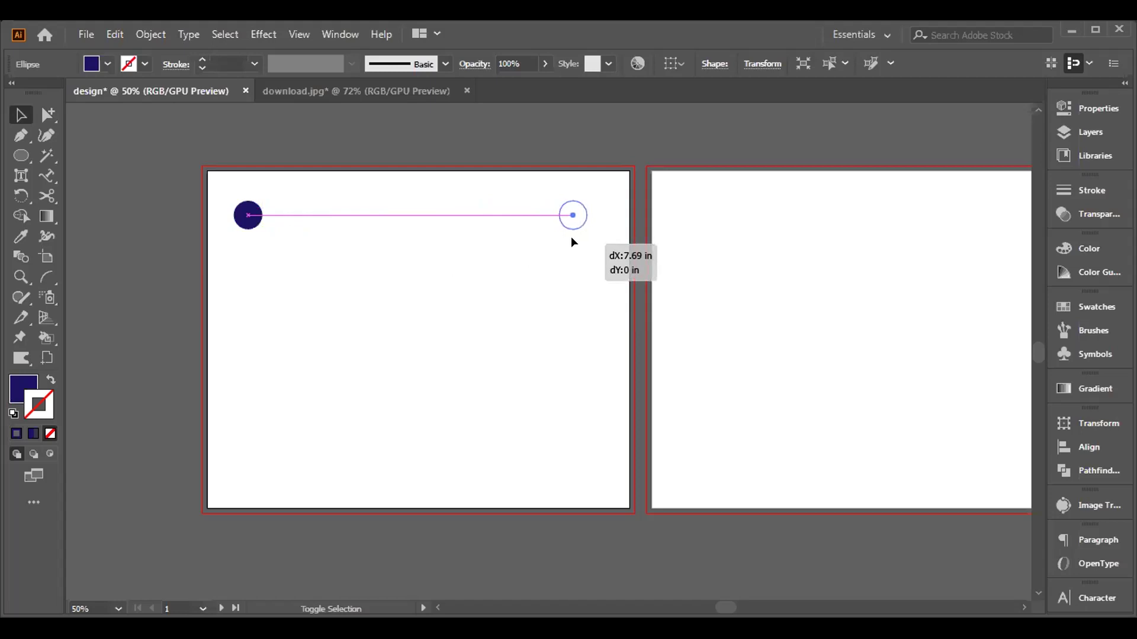
drag(572, 240, 572, 243)
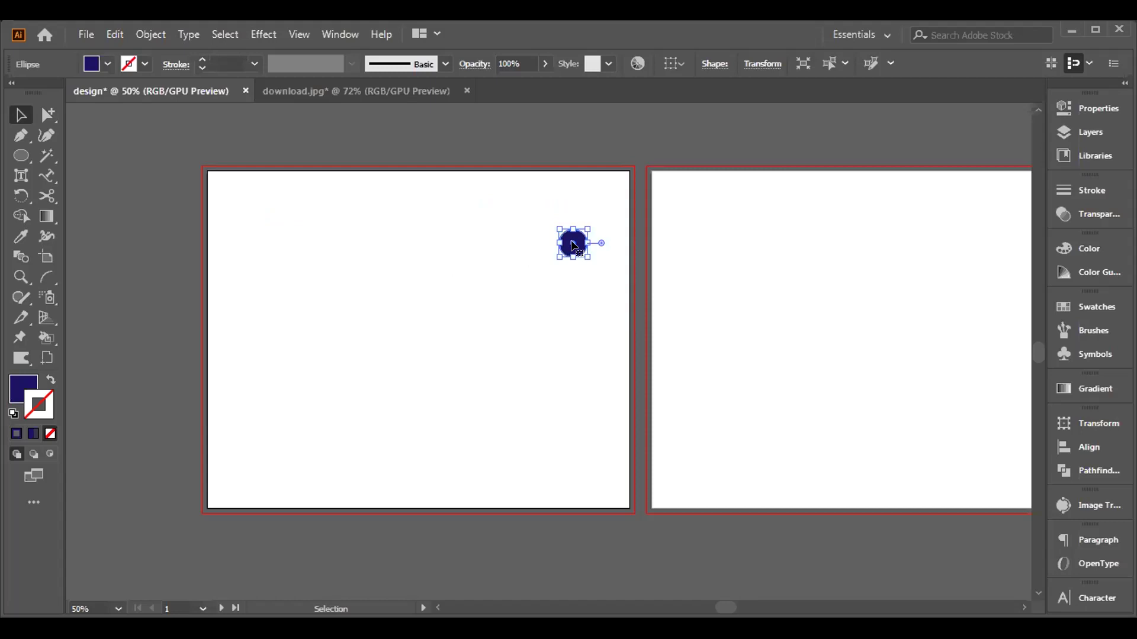
mouse_move(572, 244)
mouse_down()
mouse_move(289, 246)
mouse_move(350, 261)
mouse_move(561, 248)
mouse_up()
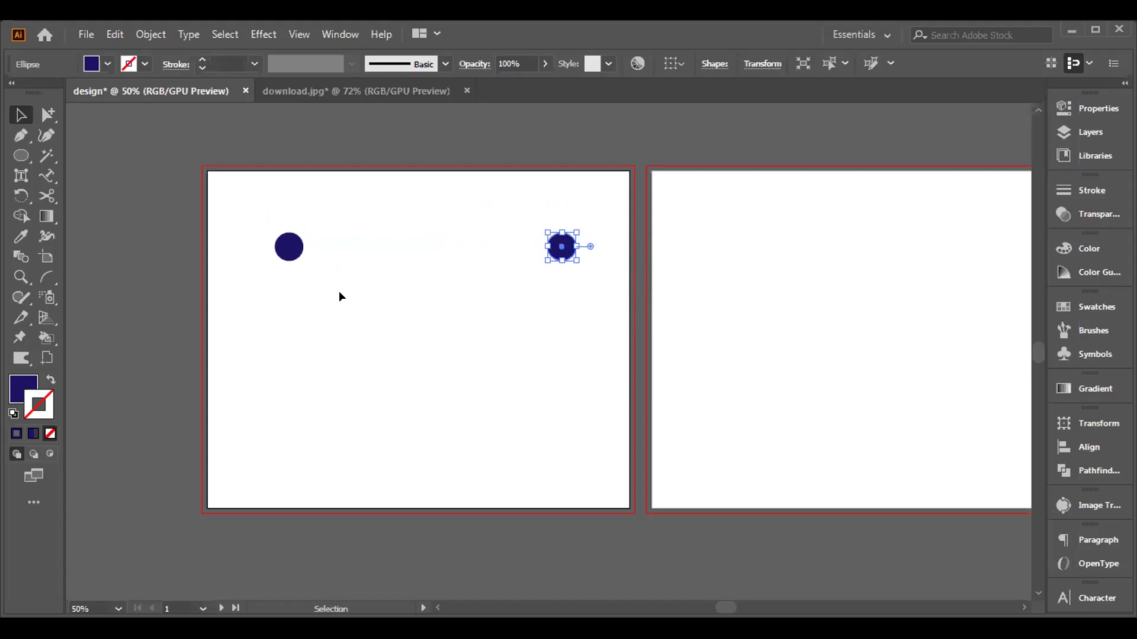
Step: Select both circles and make a blend between them
drag(196, 187, 589, 307)
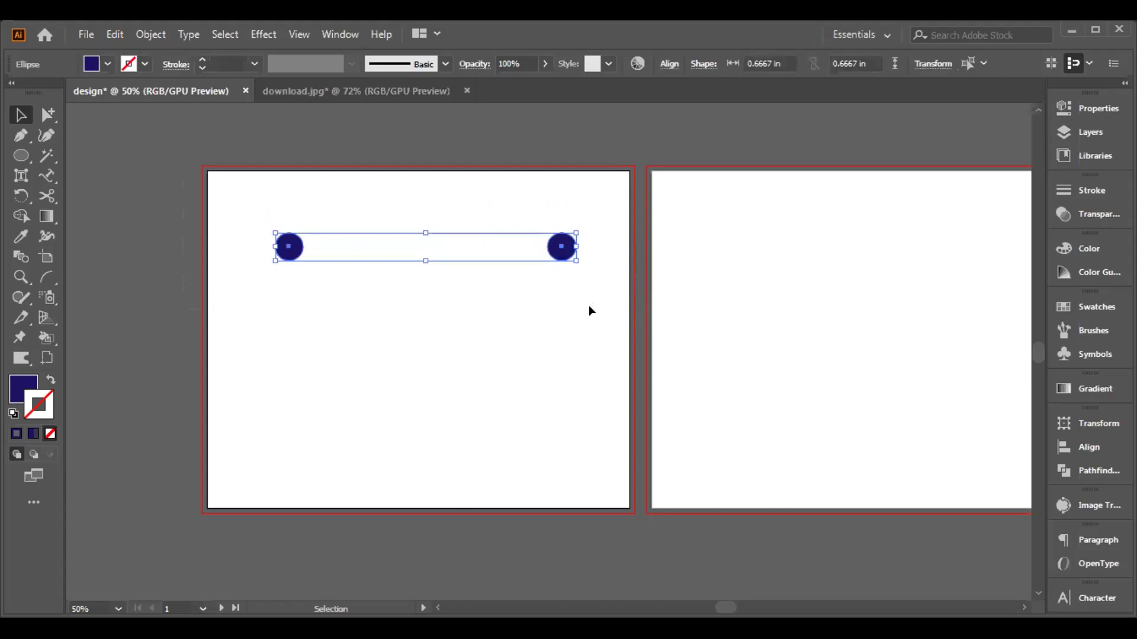
click(19, 257)
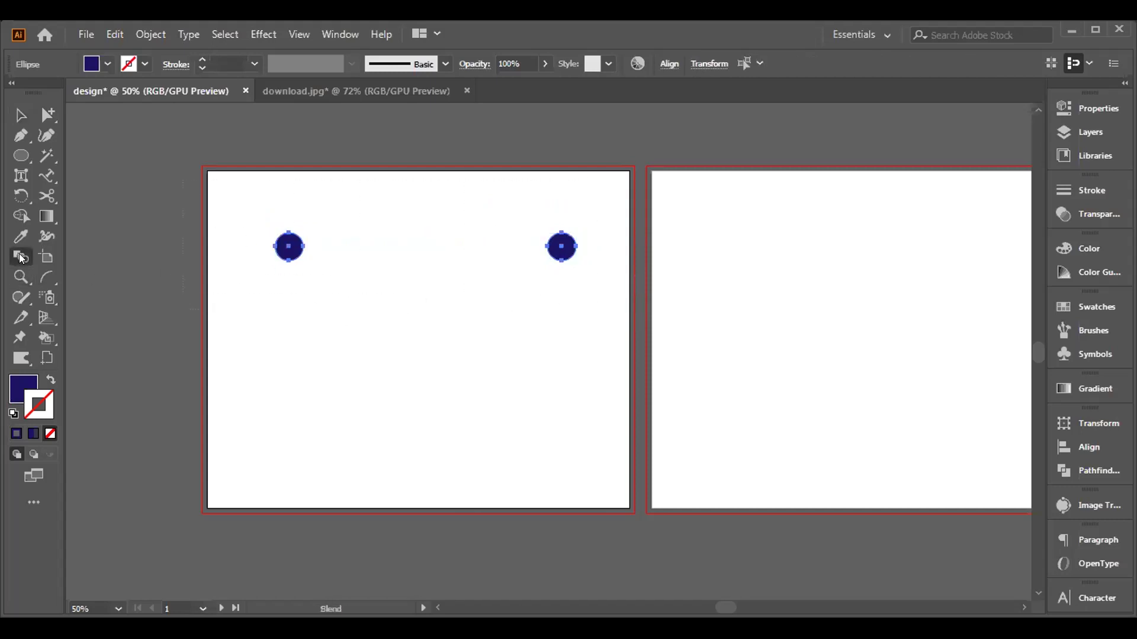
click(149, 34)
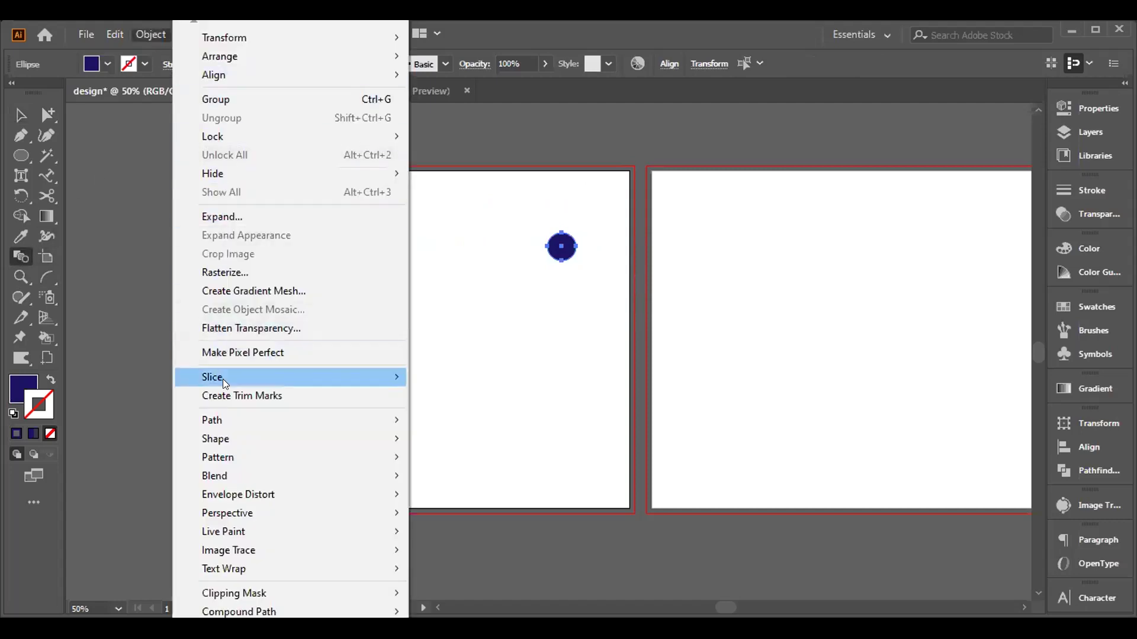
mouse_move(292, 472)
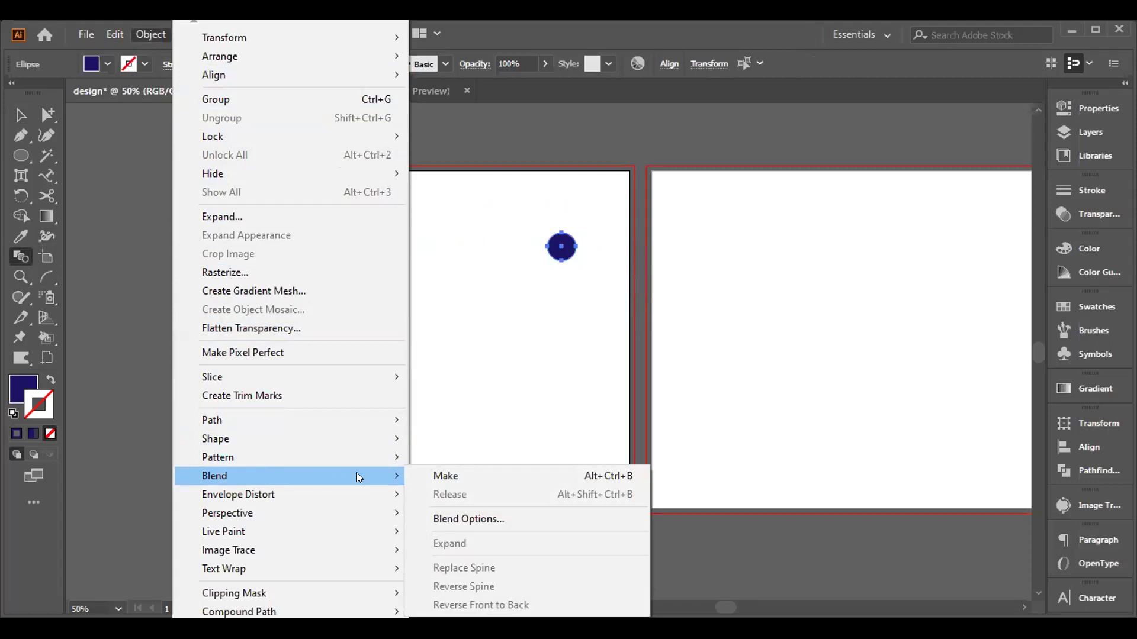
click(438, 474)
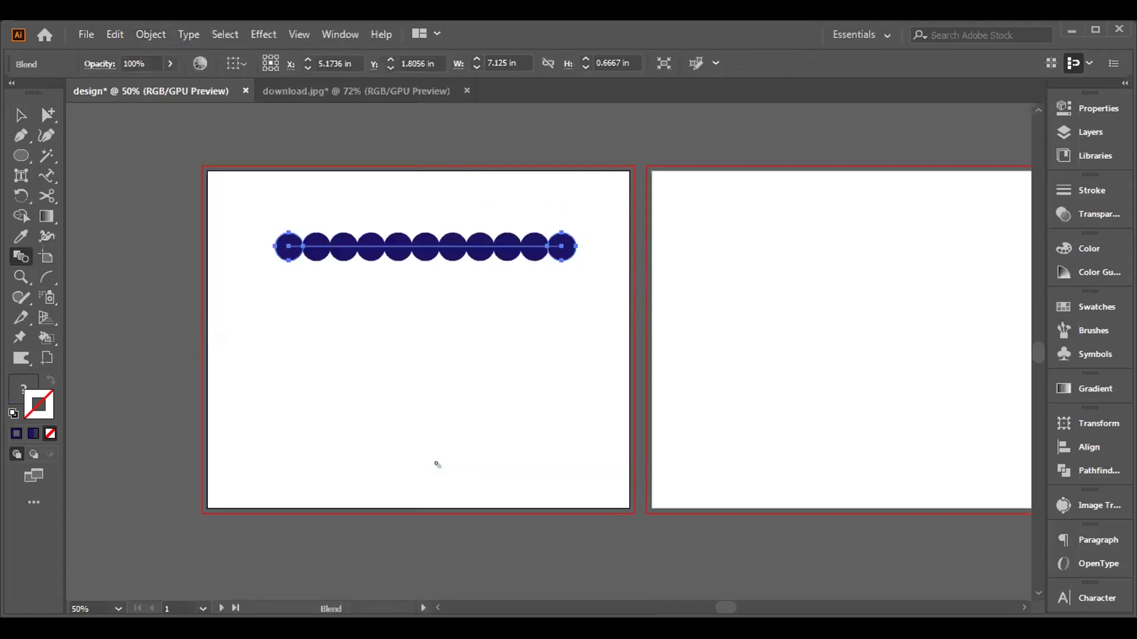
Step: Set the blend's spacing to Specified Steps with 7 steps, keeping the Align to Page orientation and previewing the result
click(150, 34)
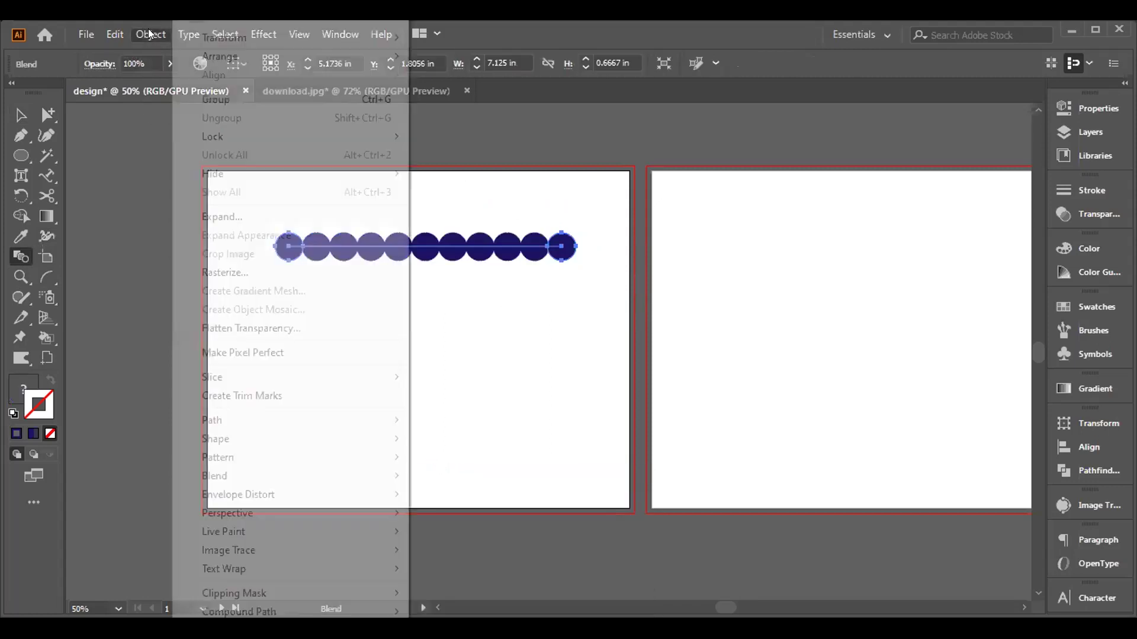
mouse_move(247, 473)
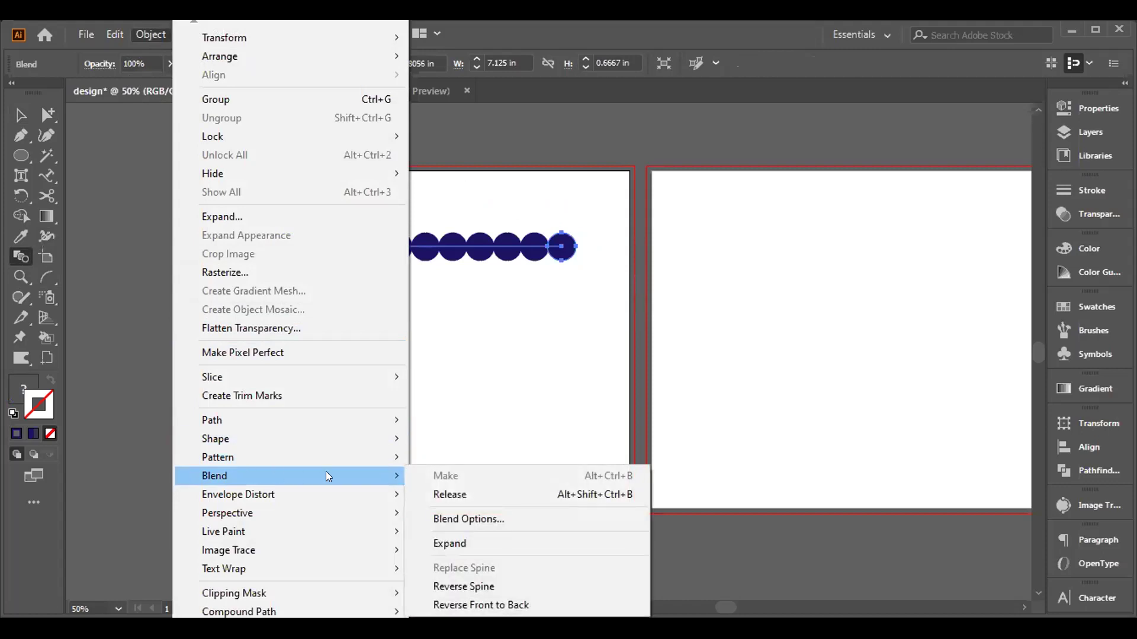
click(453, 517)
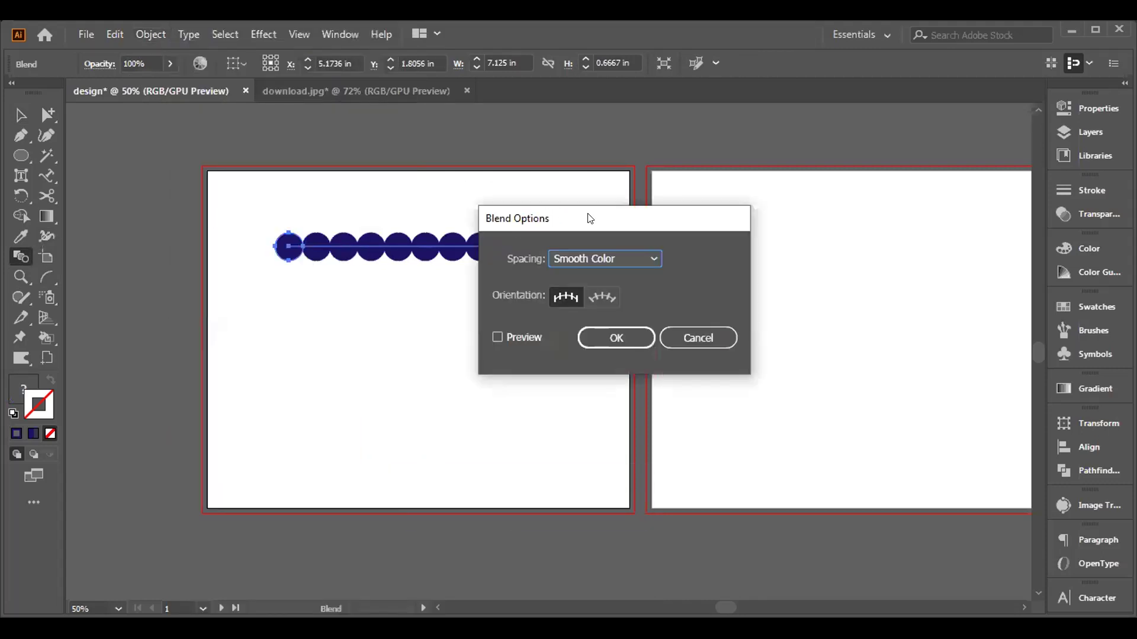
drag(589, 218, 833, 168)
click(740, 286)
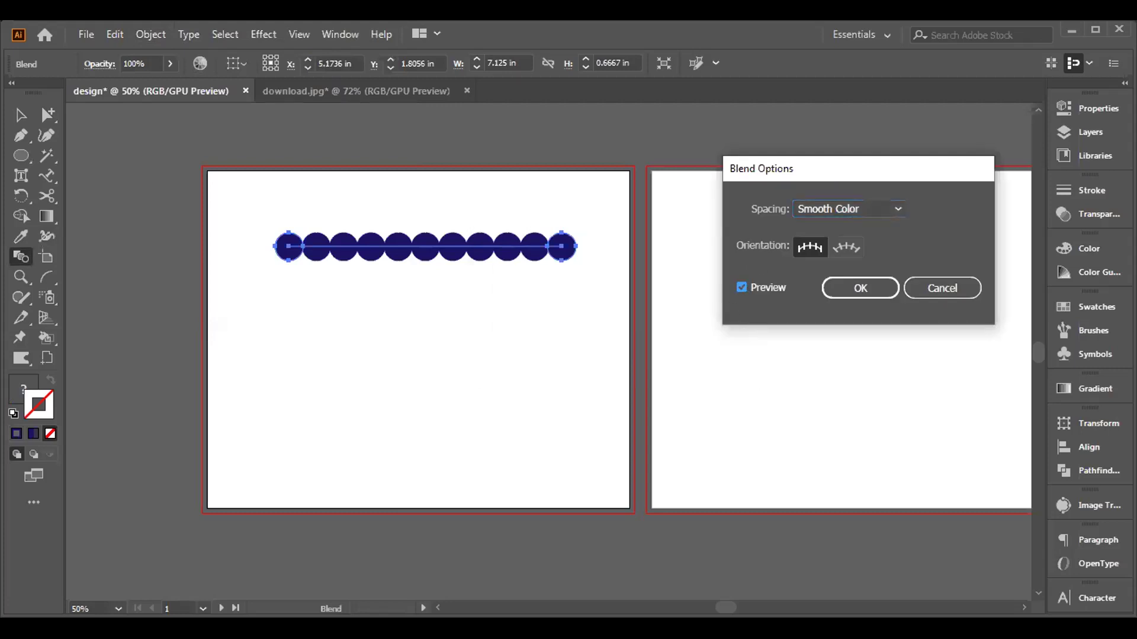
click(881, 209)
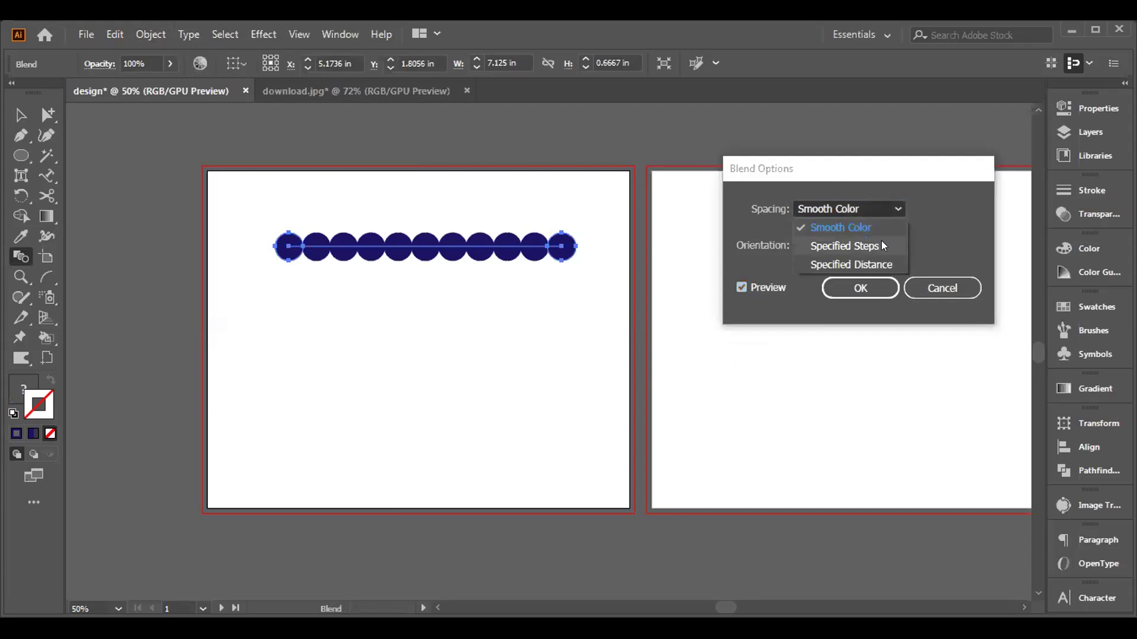
click(881, 244)
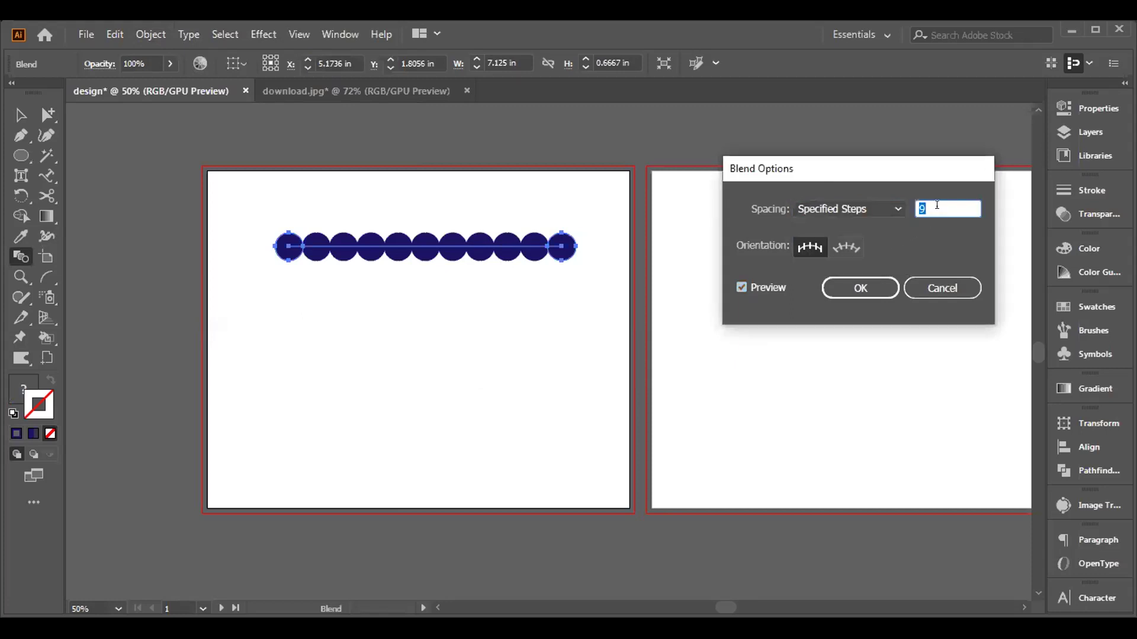
key(BackSpace)
text(7)
click(805, 245)
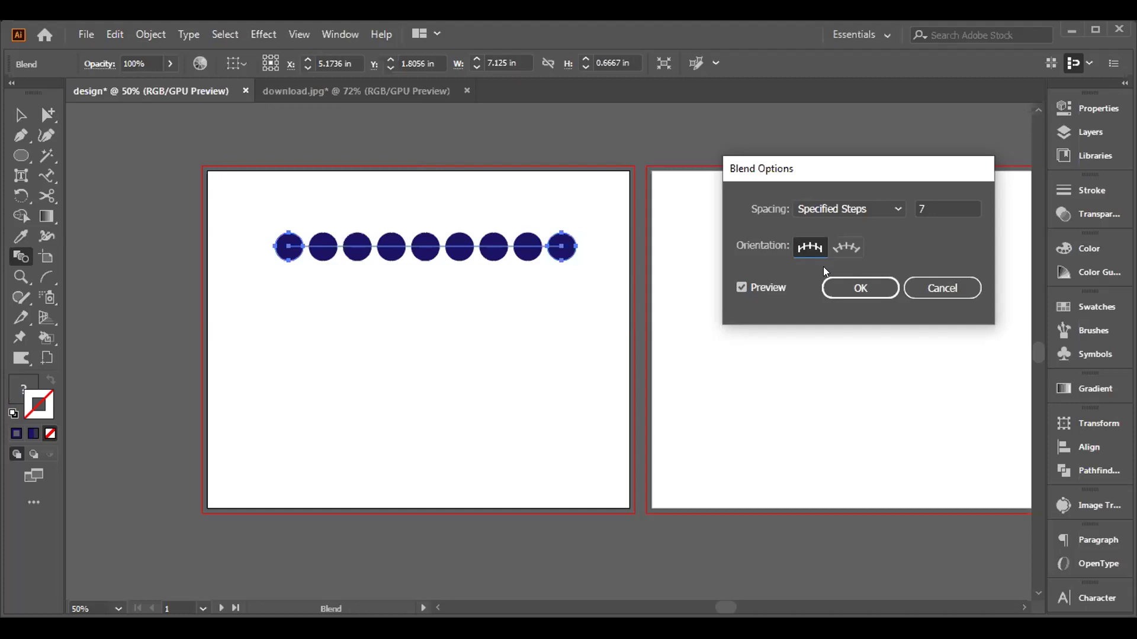
click(844, 292)
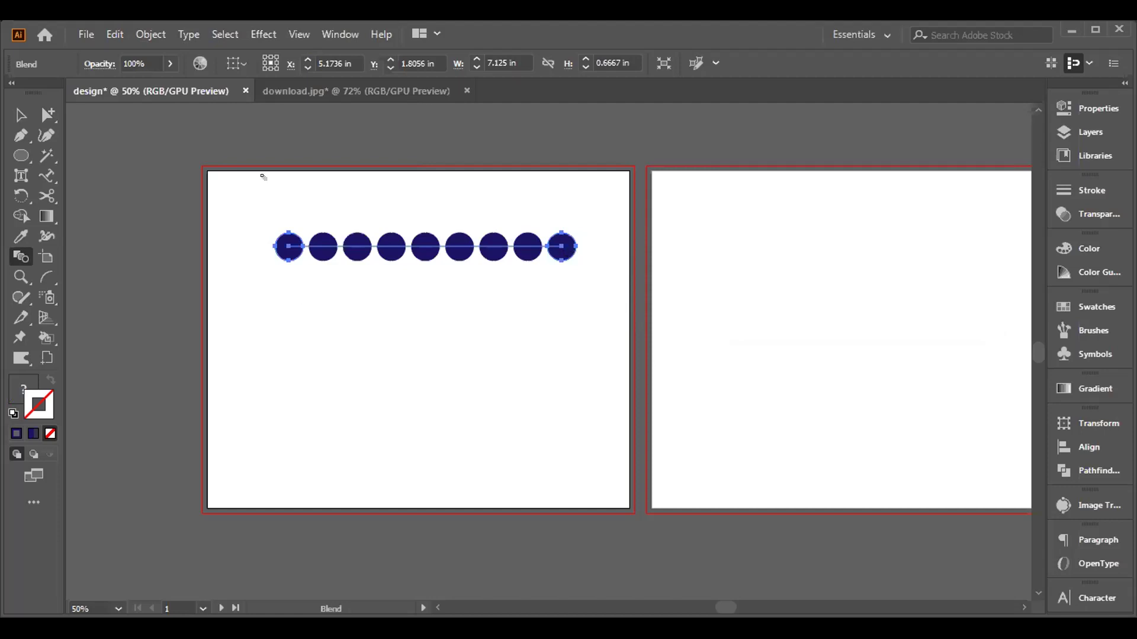
Step: Duplicate the blended row of circles five times down the artboard to build a six-row grid
click(19, 116)
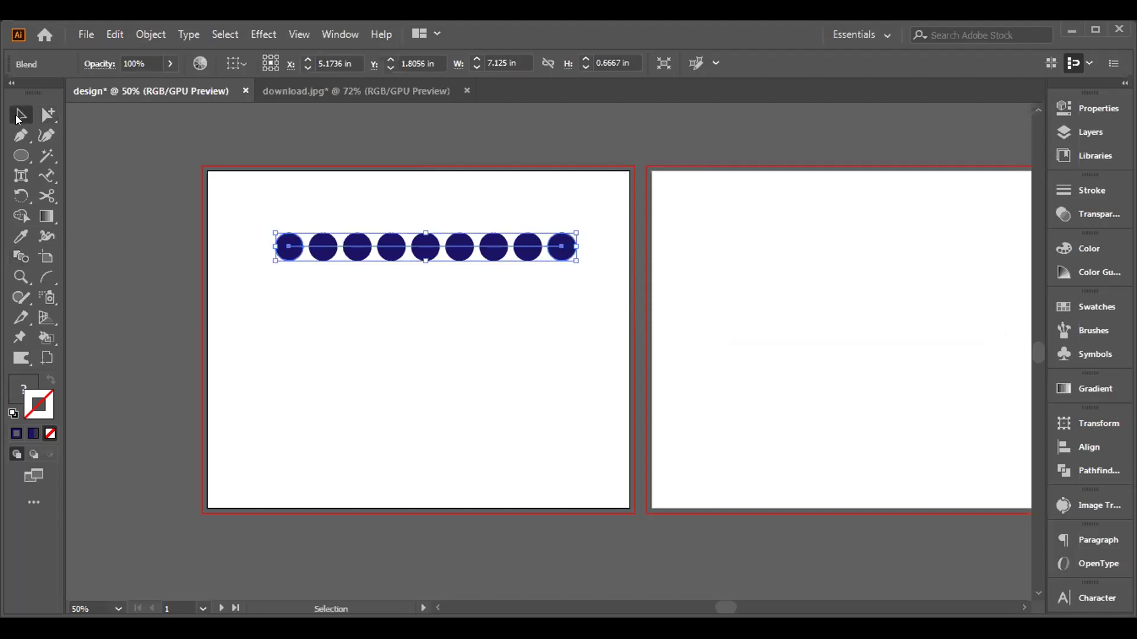
click(435, 318)
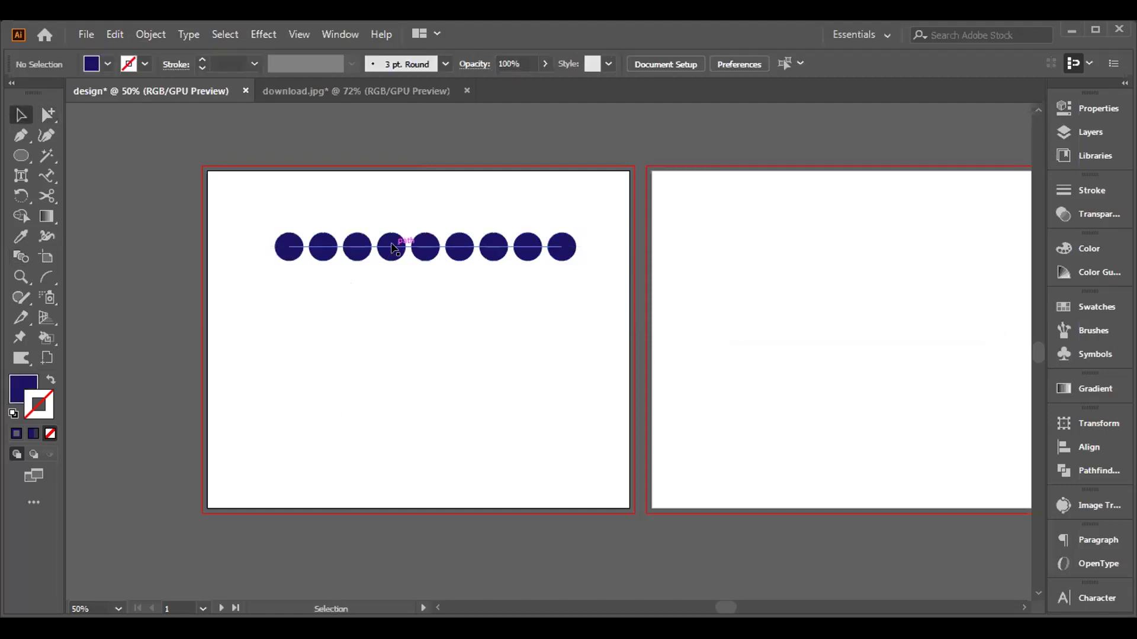
drag(393, 248, 388, 389)
drag(386, 429, 395, 436)
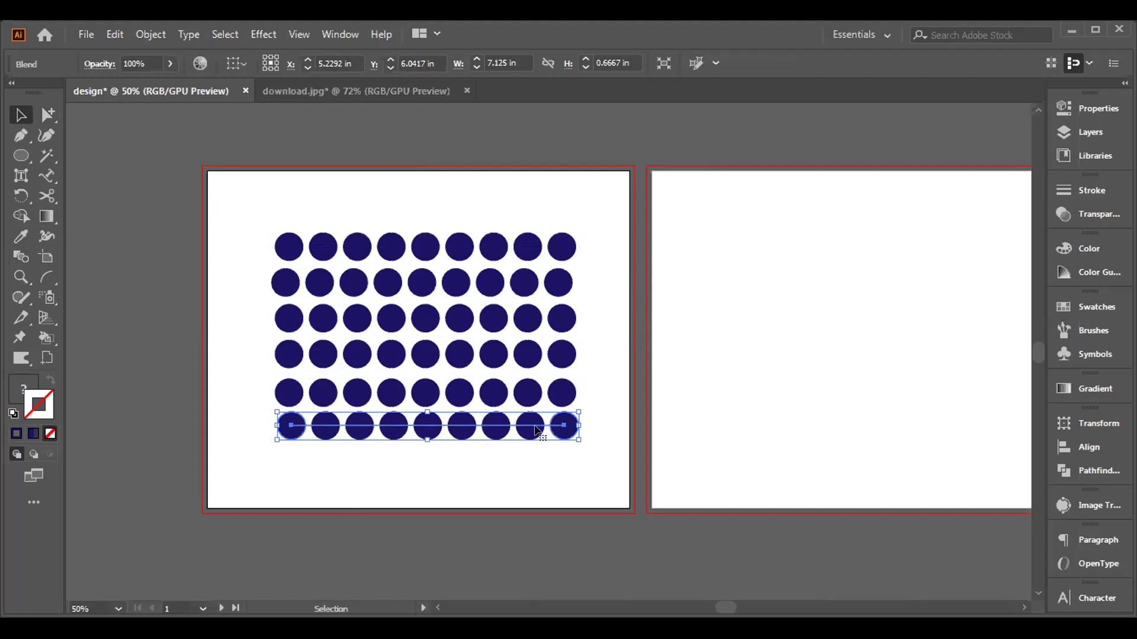
Step: Select all six blended rows and expand them with Object and Fill enabled, then deselect them
drag(243, 212, 550, 474)
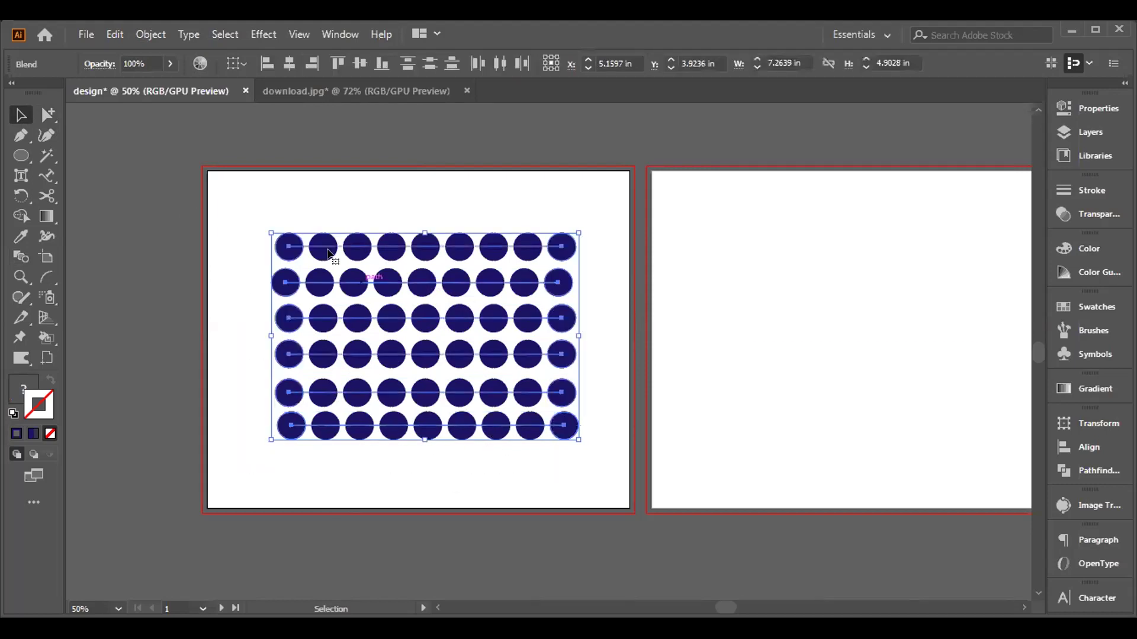
click(143, 31)
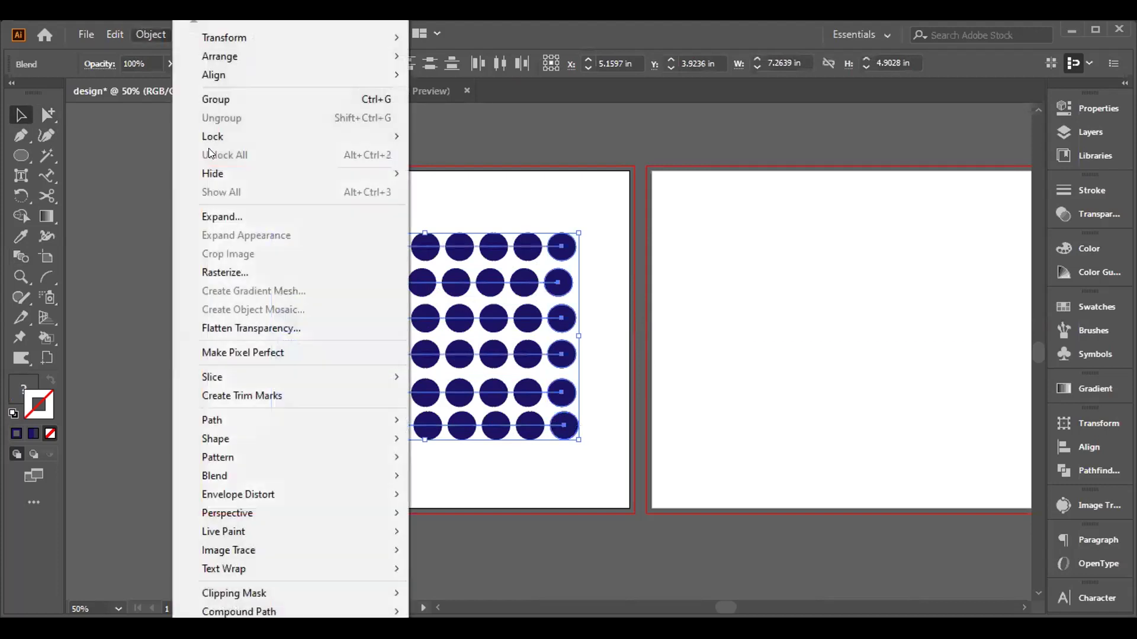
click(234, 215)
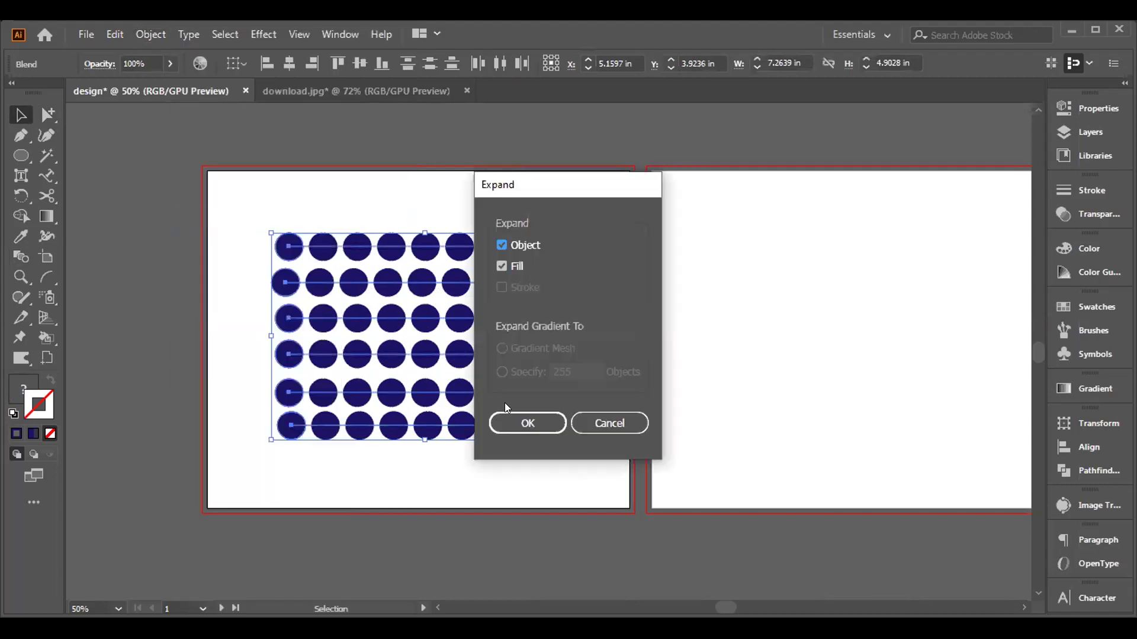
click(514, 414)
click(190, 308)
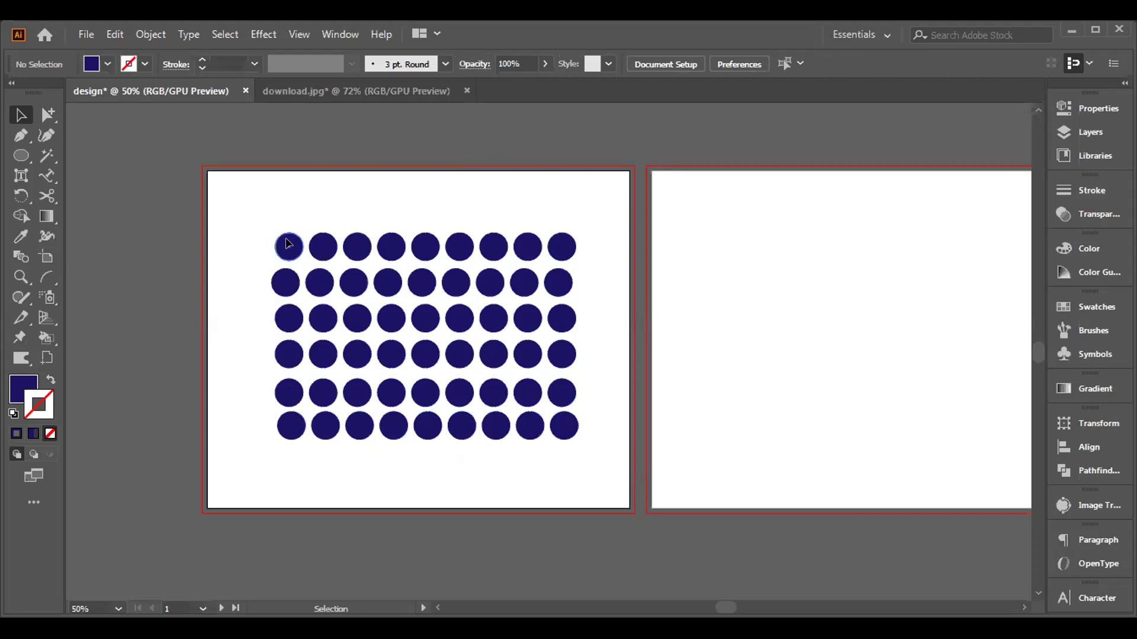
Step: Ungroup the top row of circles and move its first circle out toward the artboard's upper-left corner
click(287, 242)
right_click(288, 244)
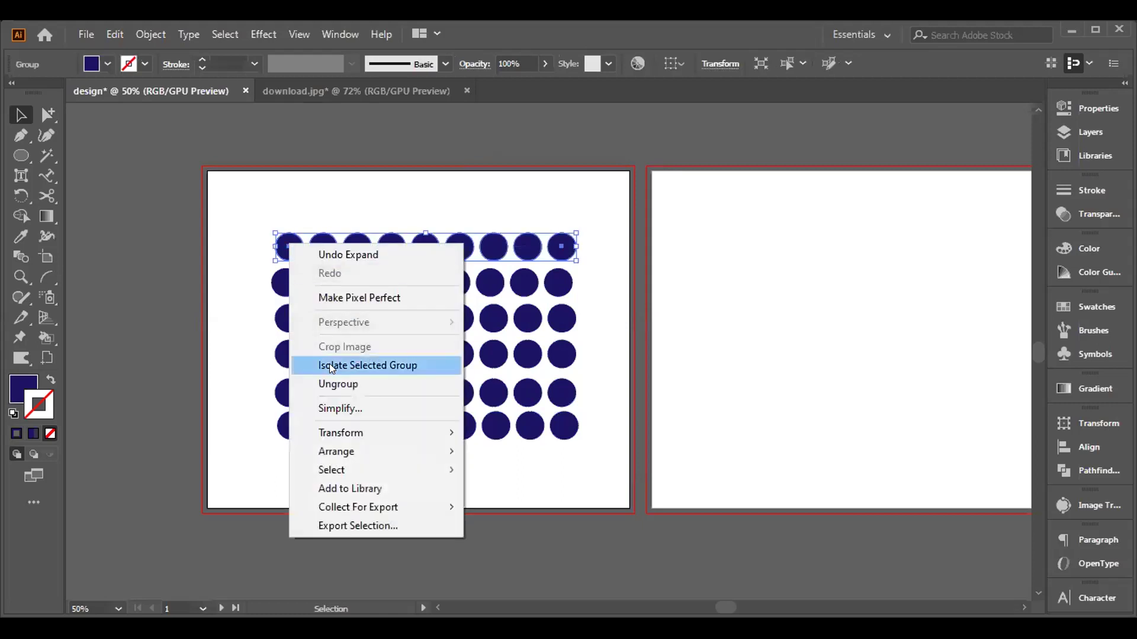
click(331, 383)
click(176, 269)
drag(276, 237, 240, 194)
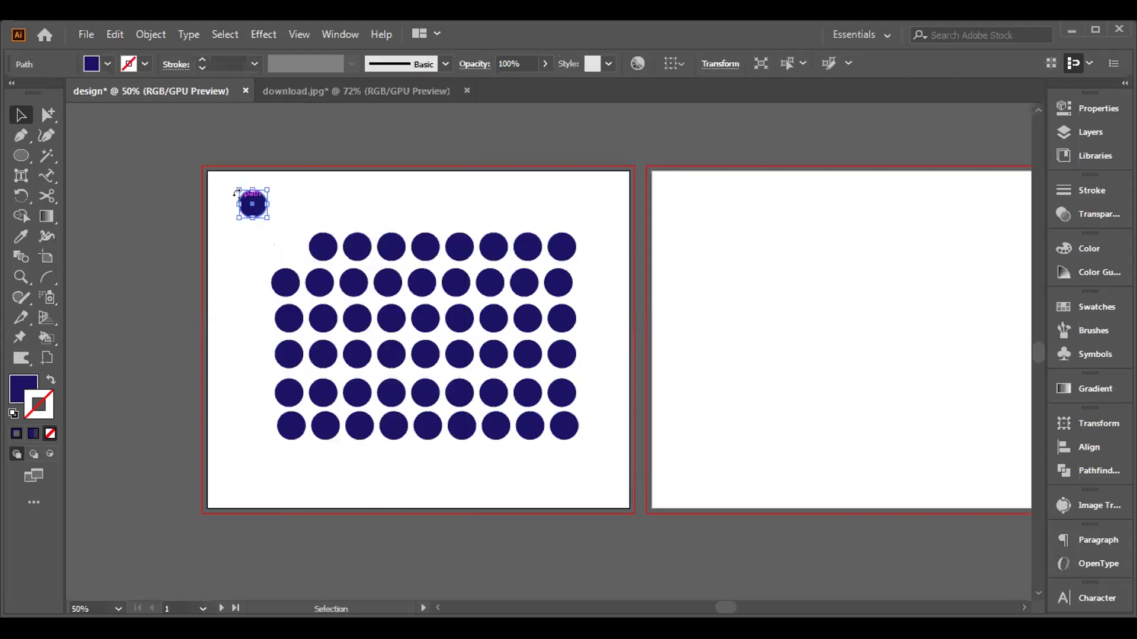
Step: Ungroup the remaining five rows of circles and move the second row's first circle out toward the artboard's left edge
click(330, 416)
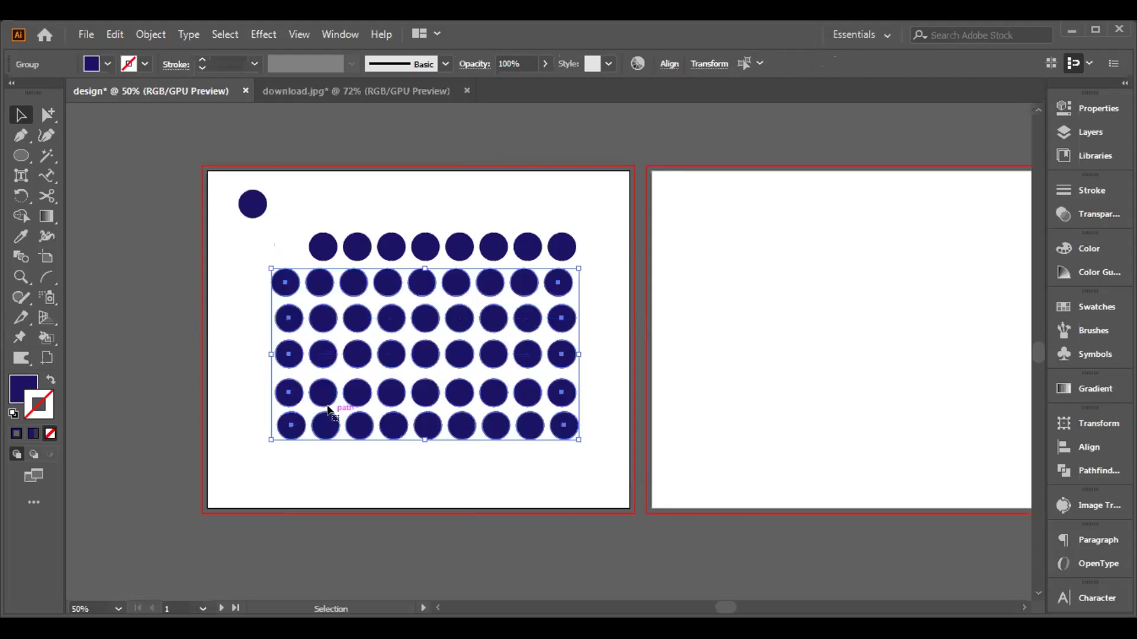
right_click(305, 269)
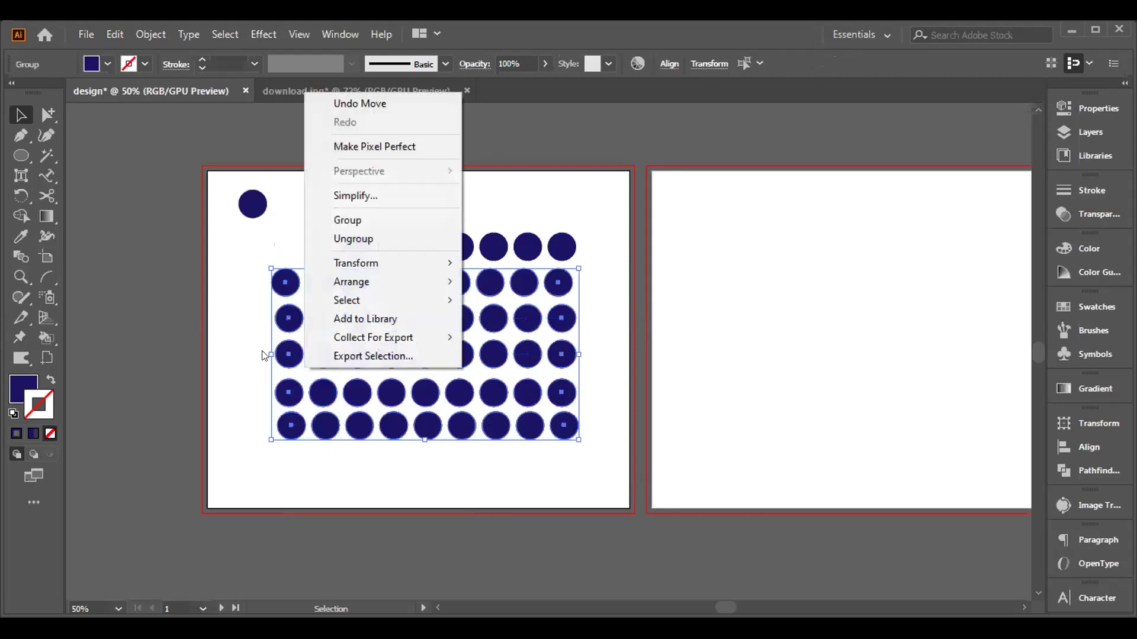
click(339, 239)
click(220, 266)
drag(277, 289, 236, 303)
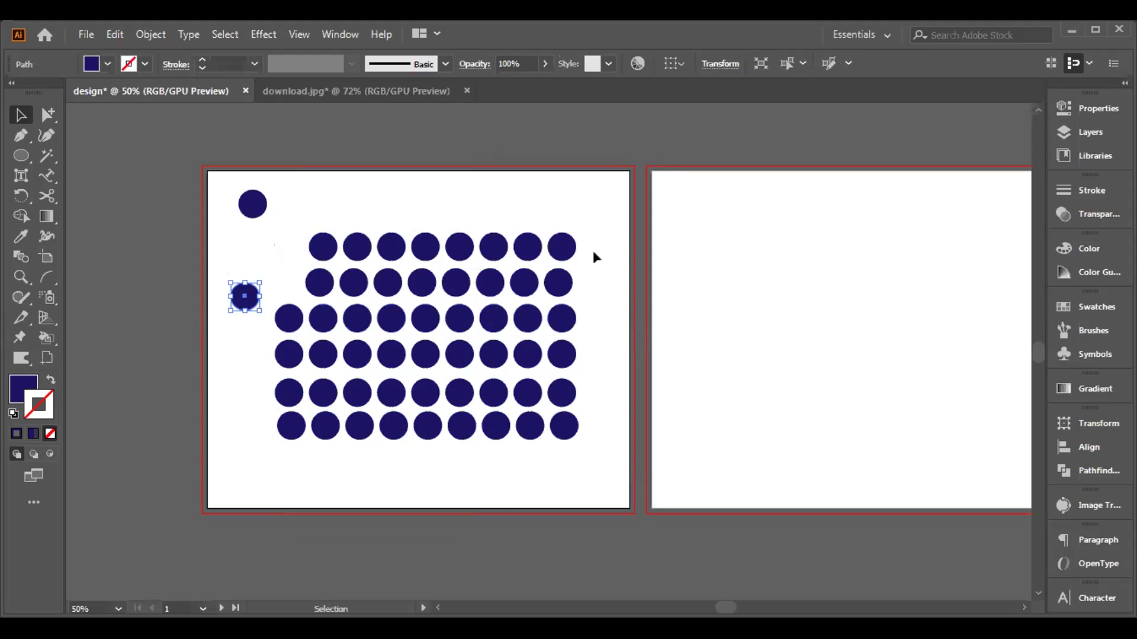
Step: Delete all the circles and draw a new circle about 1.28 in wide in the artboard's upper-left corner
drag(543, 445, 207, 420)
key(Delete)
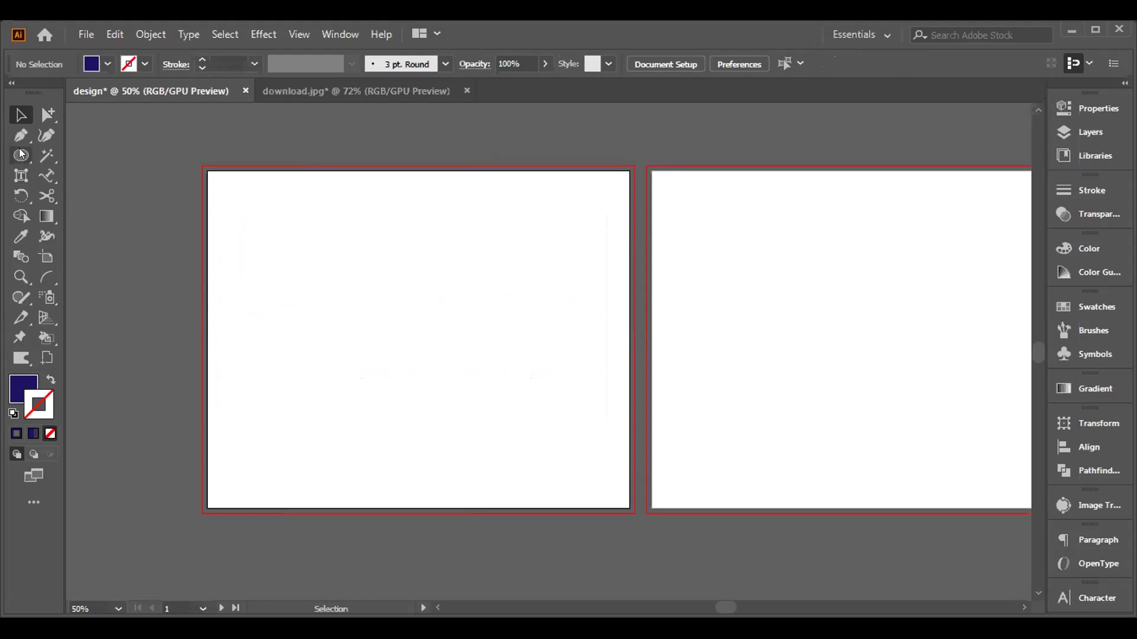
drag(21, 155, 88, 174)
drag(223, 205, 276, 258)
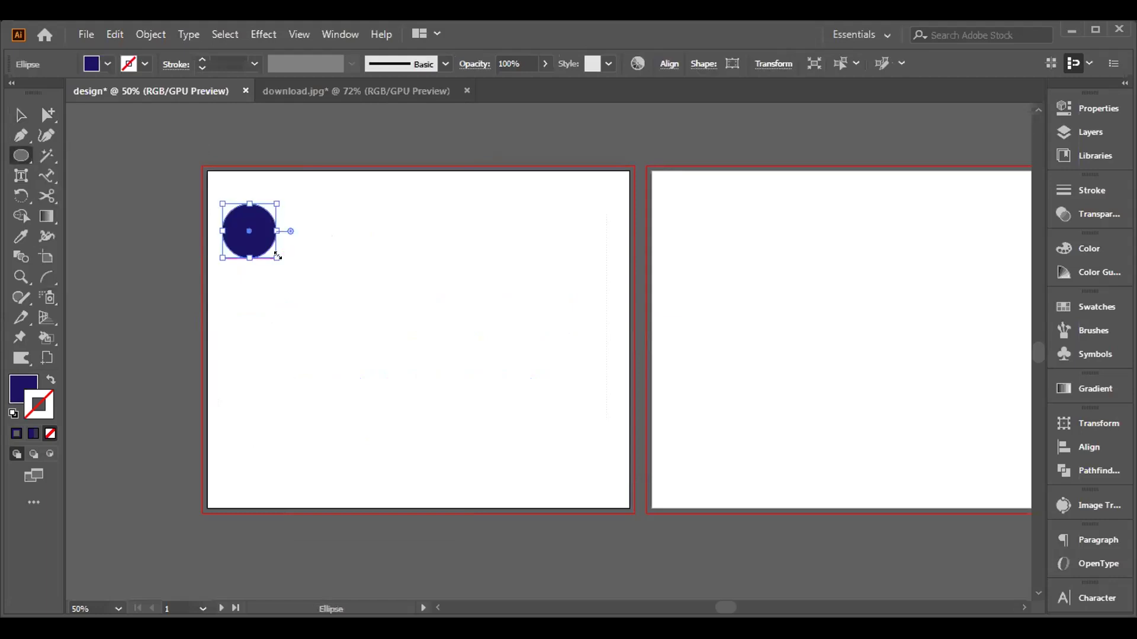
click(26, 118)
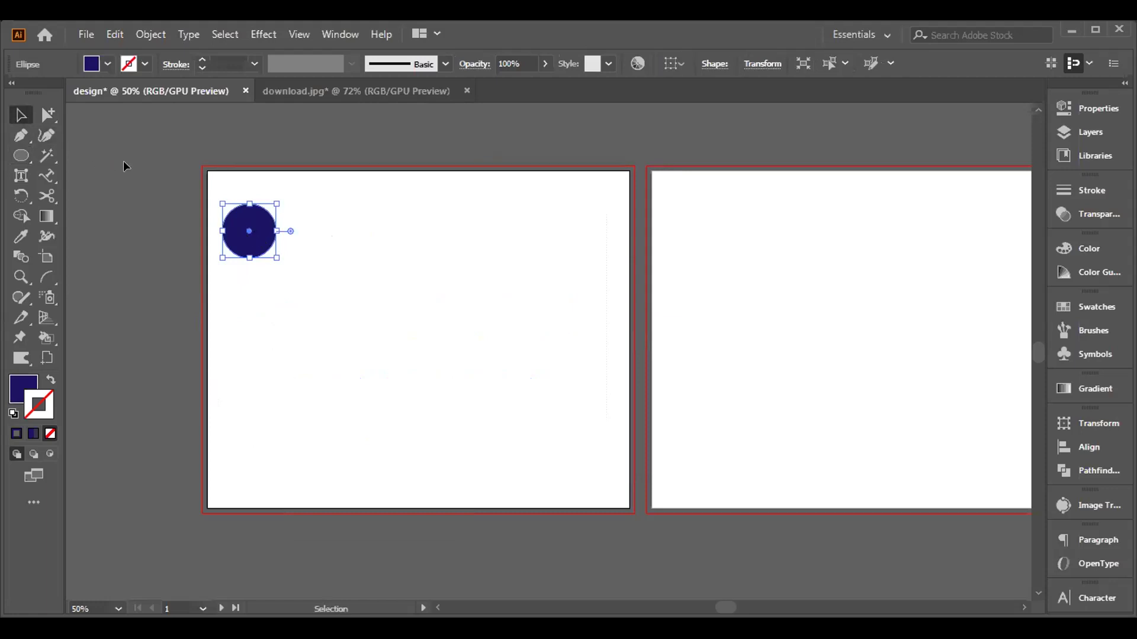
Step: Copy the circle horizontally to the artboard's upper-right corner and fill the original with black
drag(247, 232, 592, 232)
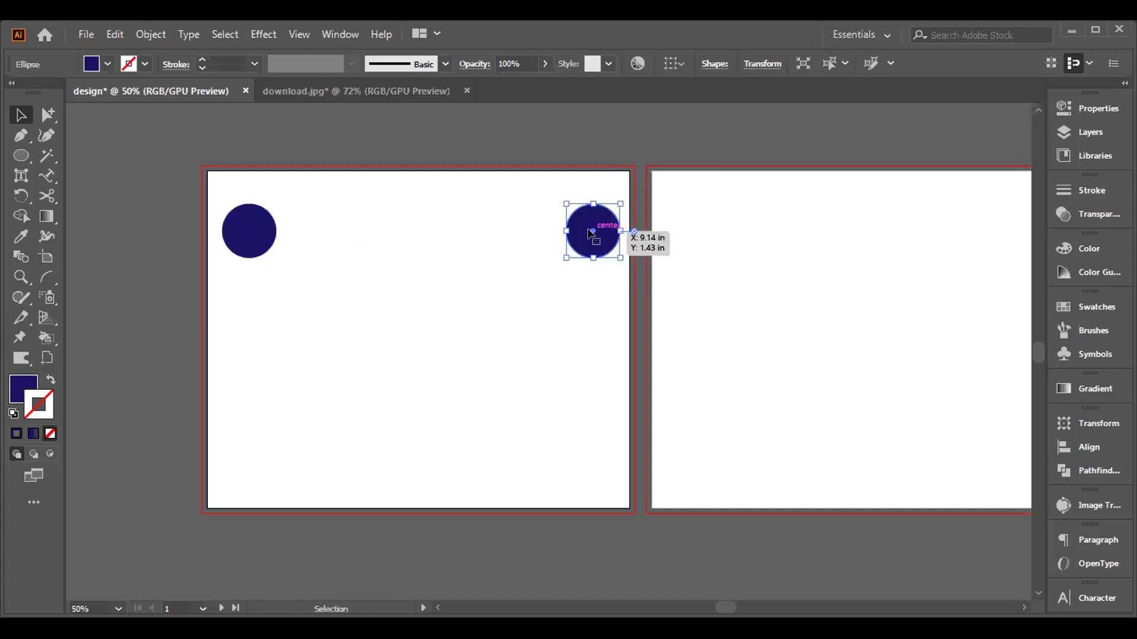
click(248, 232)
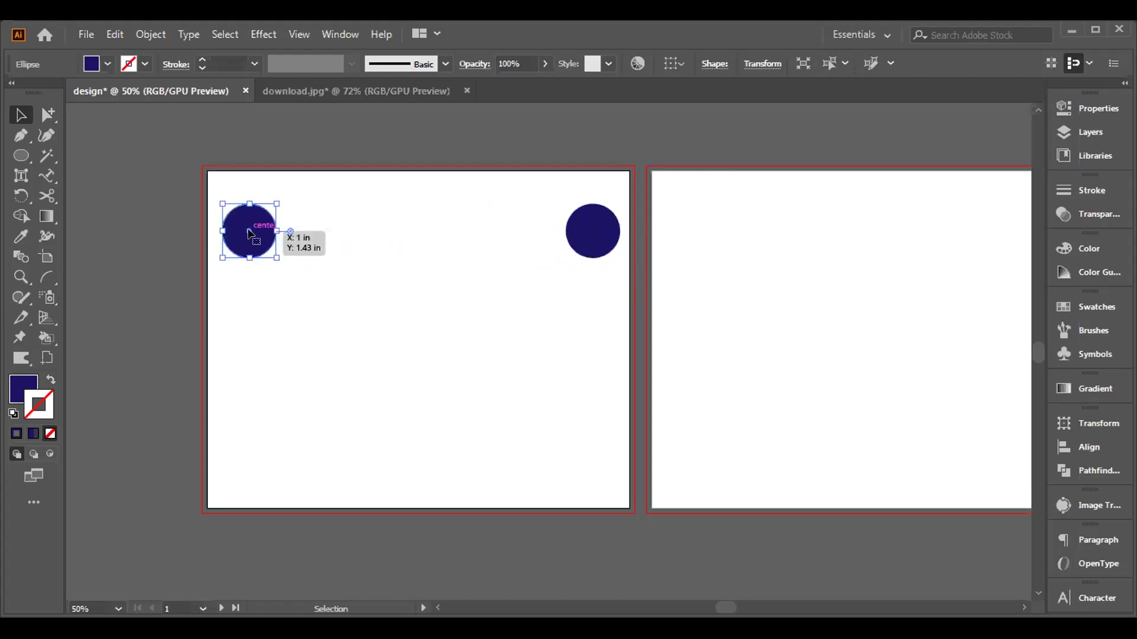
click(106, 64)
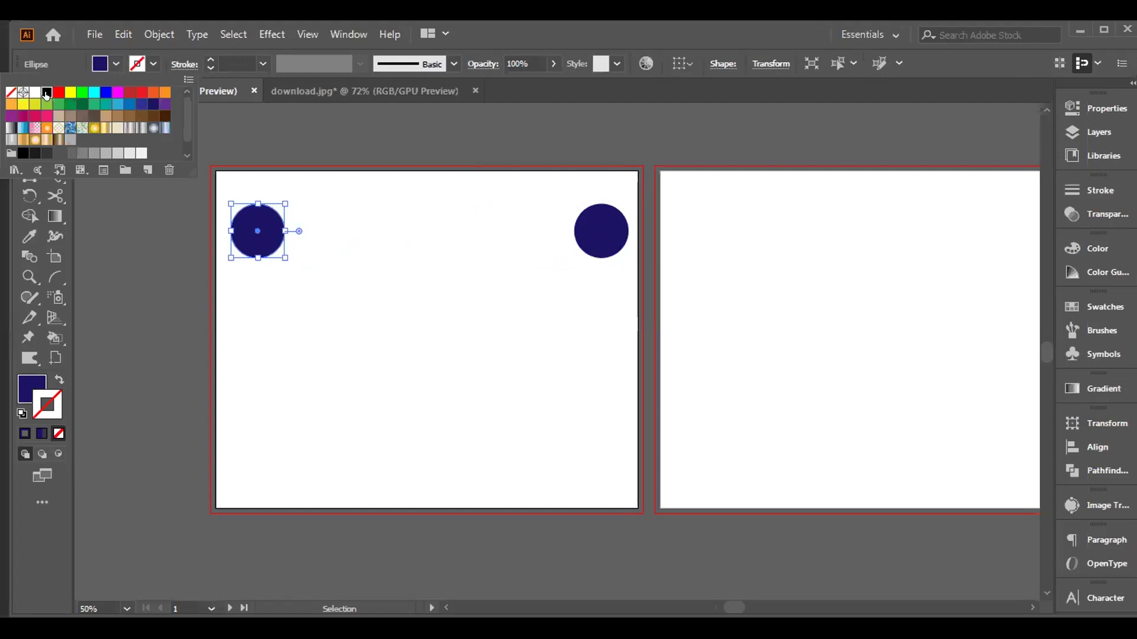
click(46, 93)
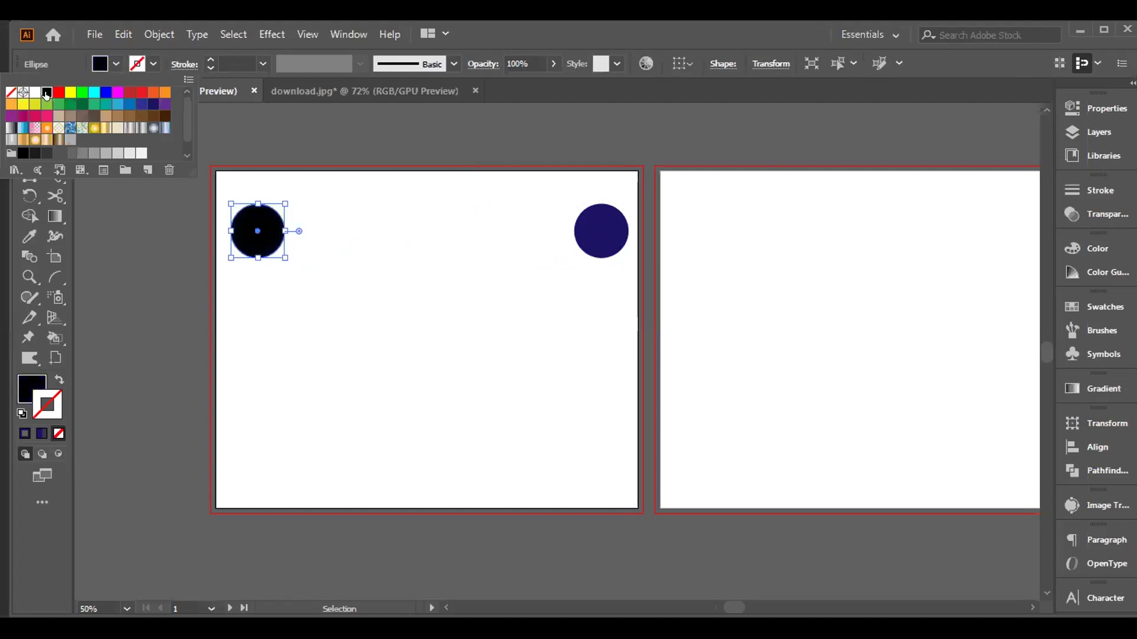
Step: Fill the copied circle in the artboard's upper-right corner with a red swatch
click(602, 235)
click(595, 236)
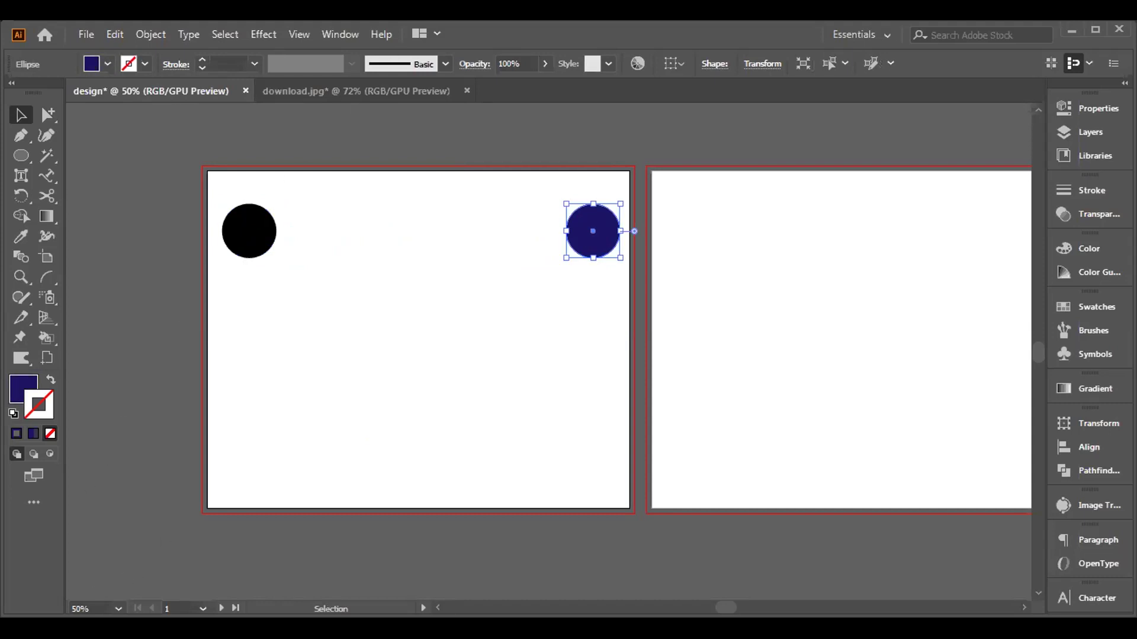
click(107, 64)
click(121, 91)
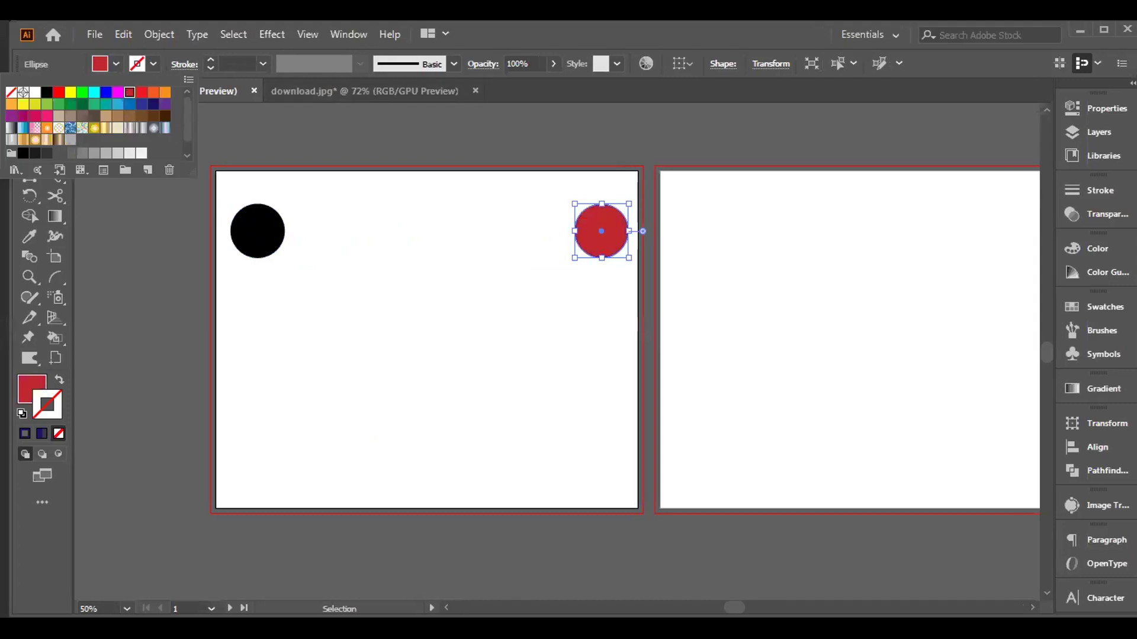
click(197, 143)
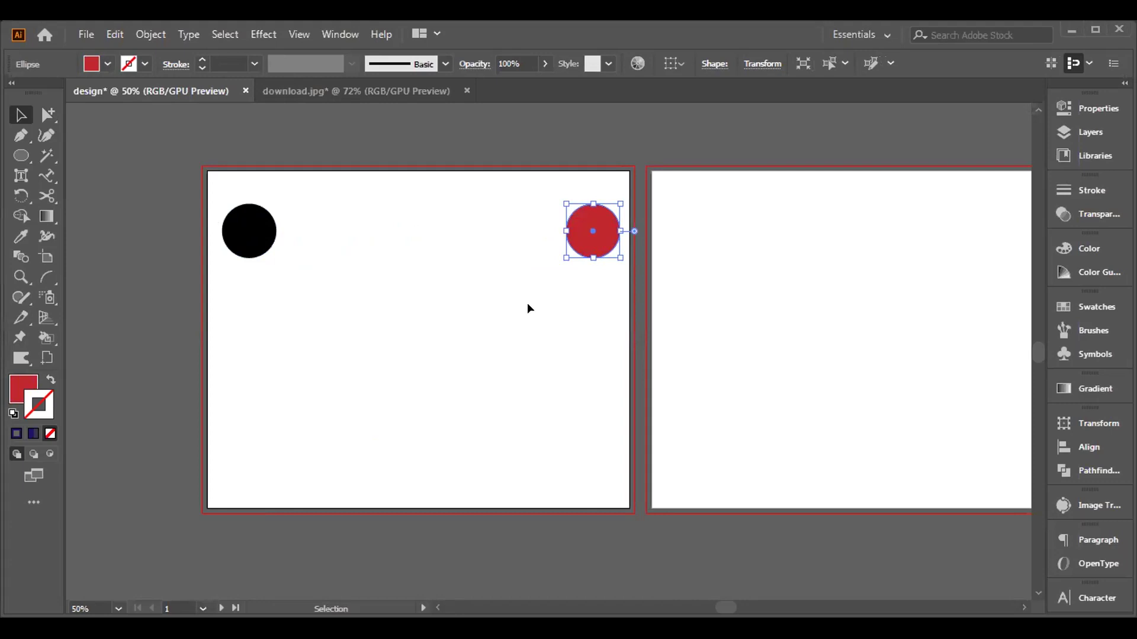
Step: Select the black and red circles and make a blend between them
drag(180, 188, 589, 280)
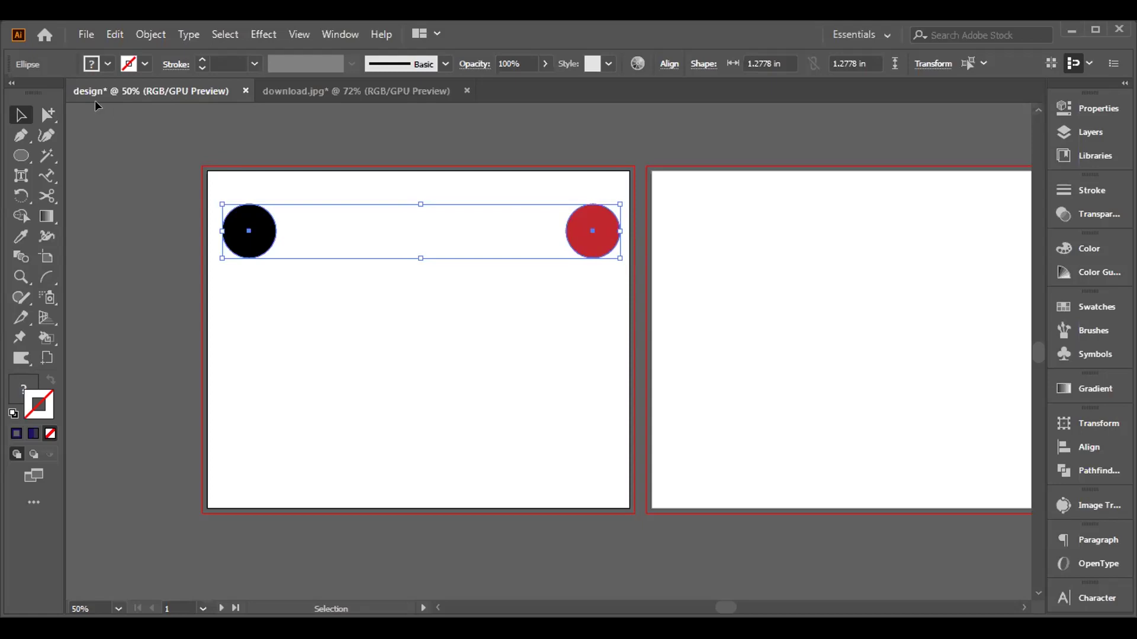
click(150, 35)
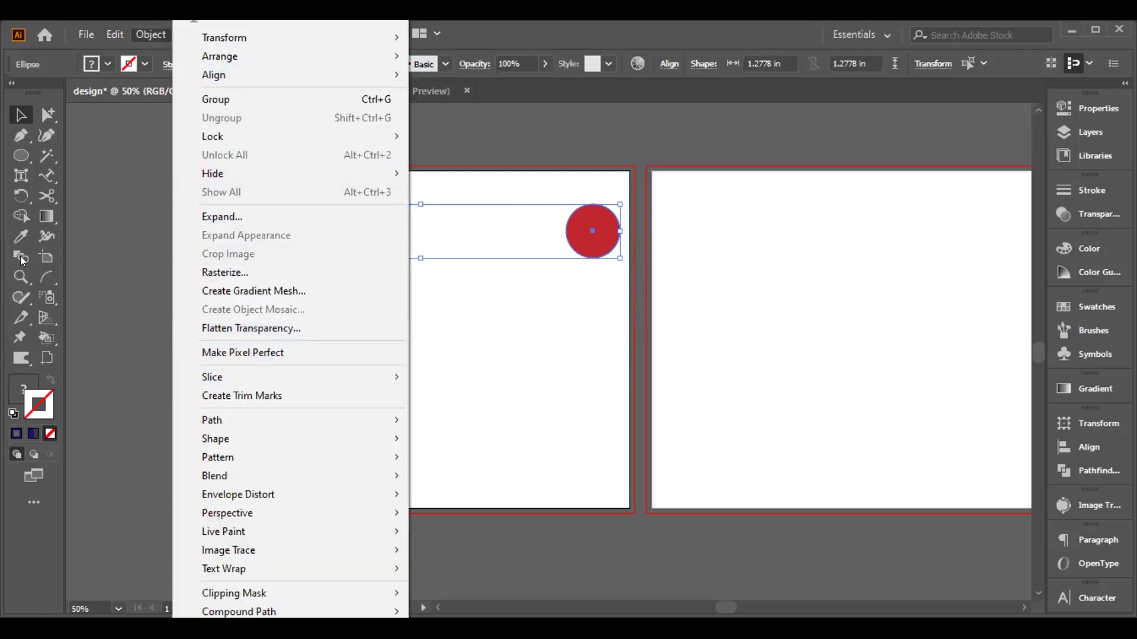
mouse_move(258, 475)
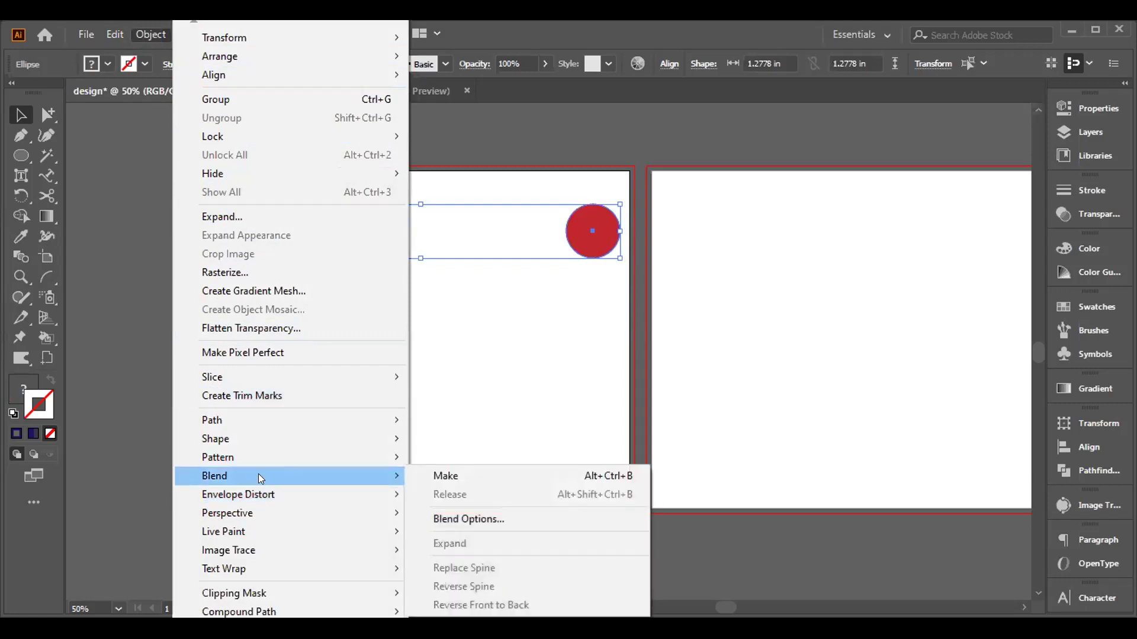
click(448, 476)
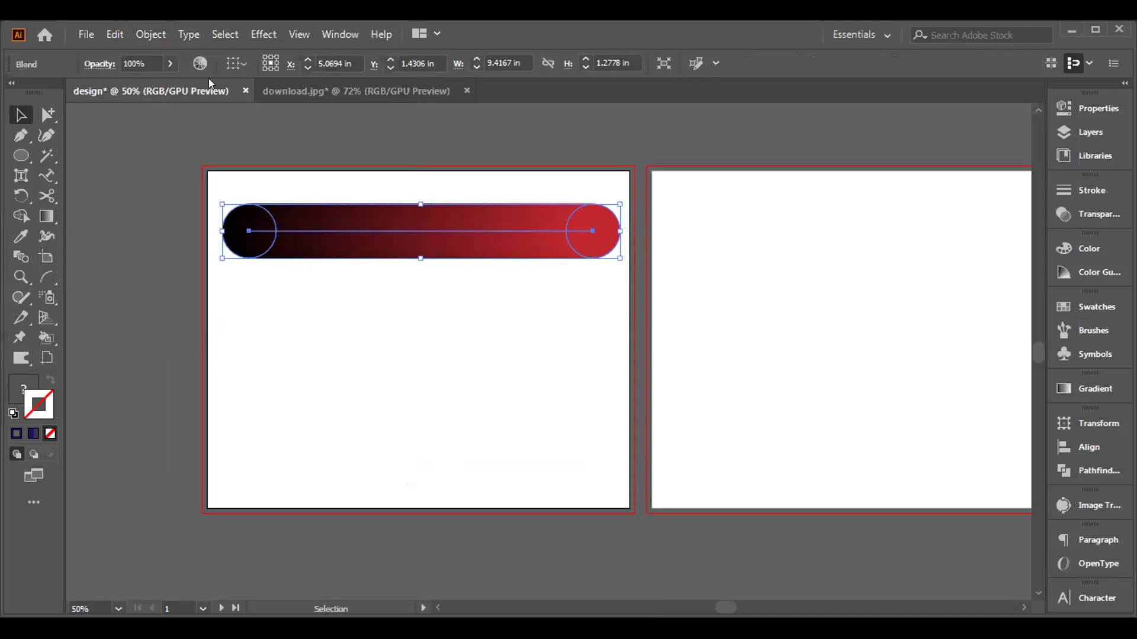
Step: Set the black-to-red blend's spacing to Specified Steps with 8 steps, previewing the result, and deselect it
click(151, 34)
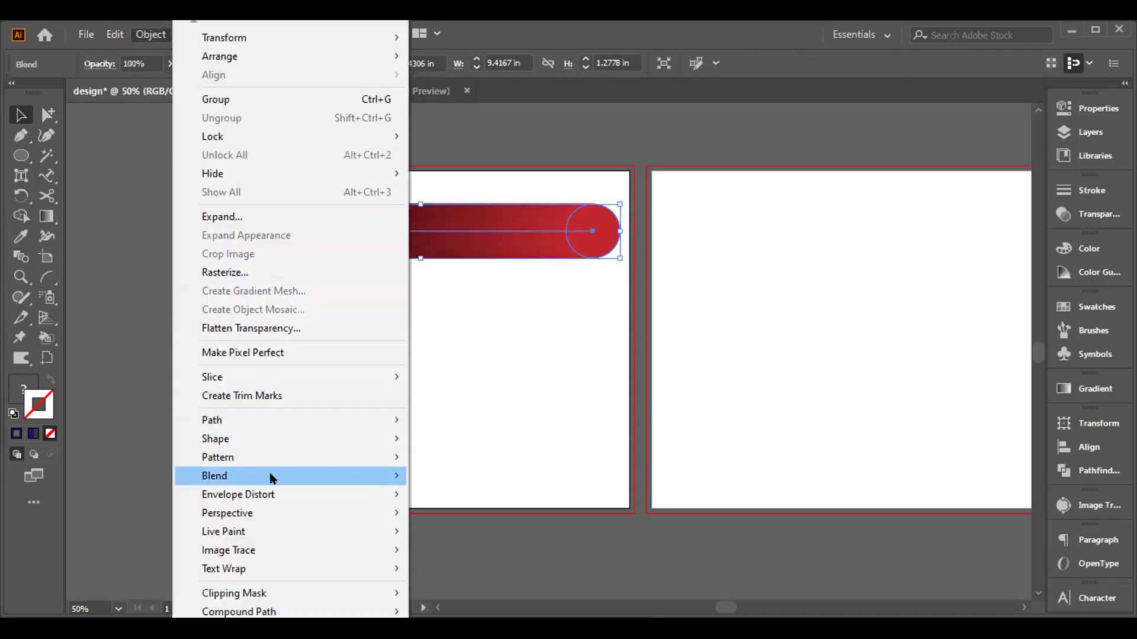
mouse_move(272, 479)
click(437, 521)
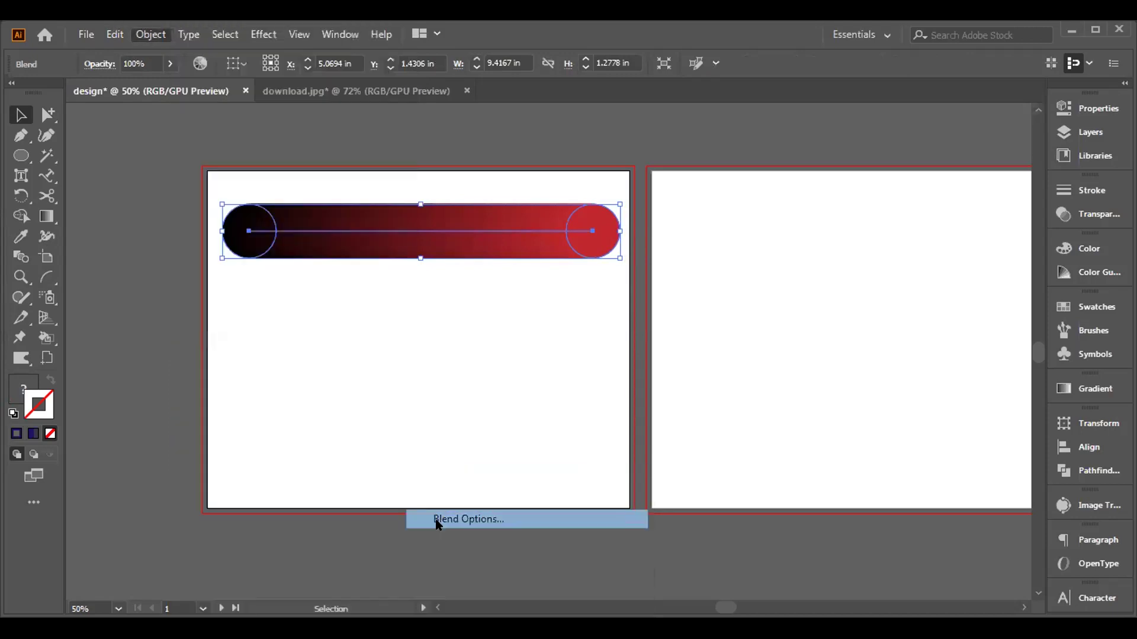
click(742, 287)
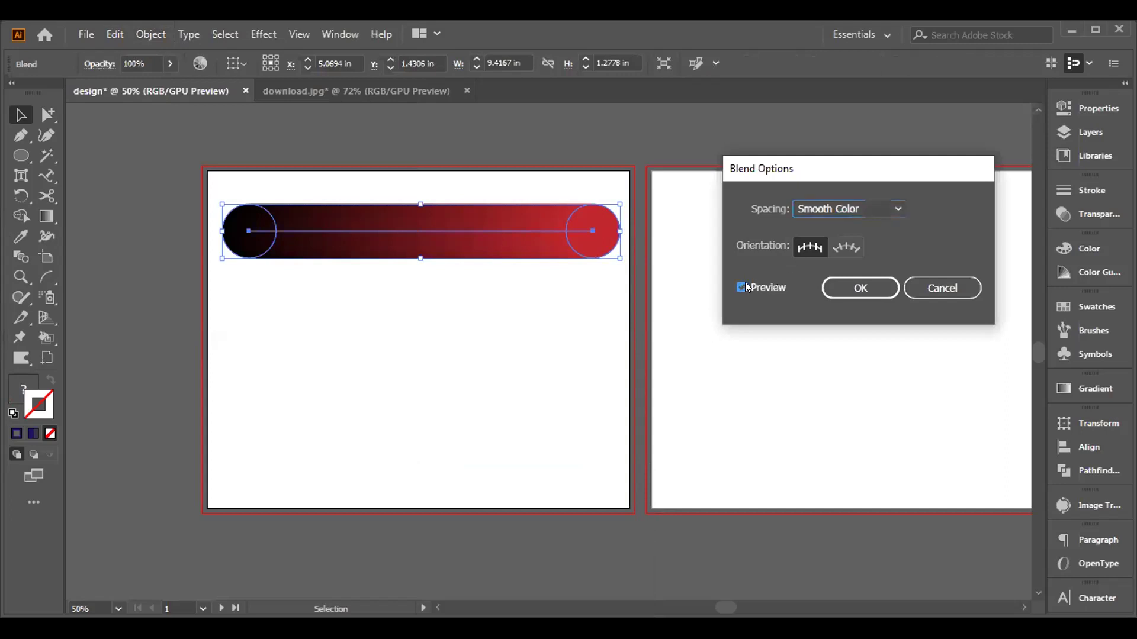
click(883, 211)
click(878, 241)
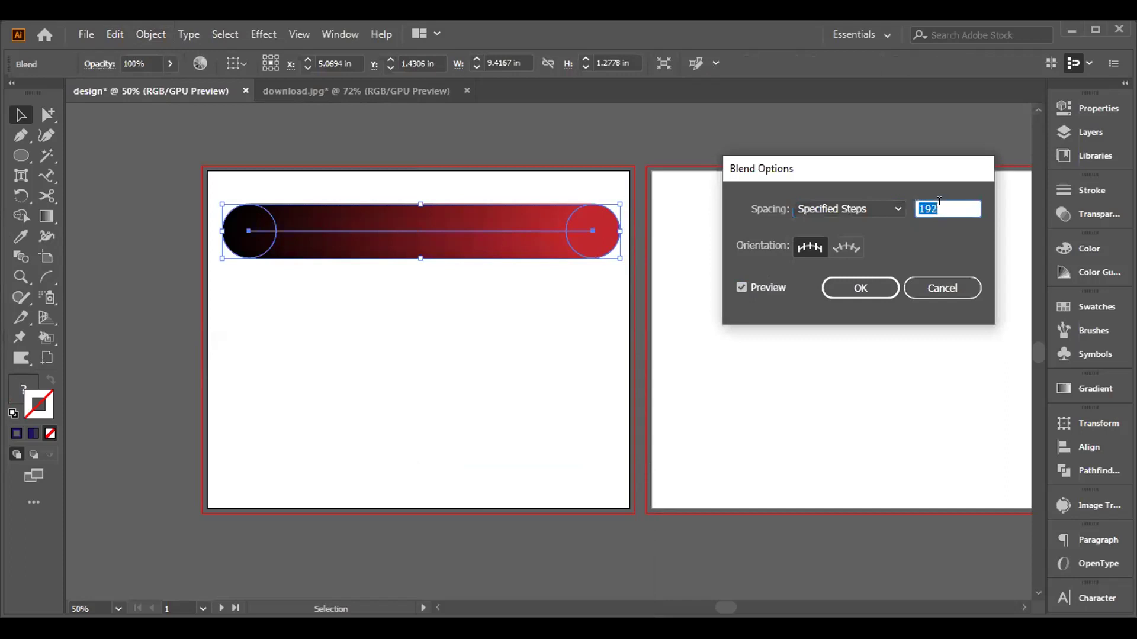
key(BackSpace)
text(8)
click(846, 287)
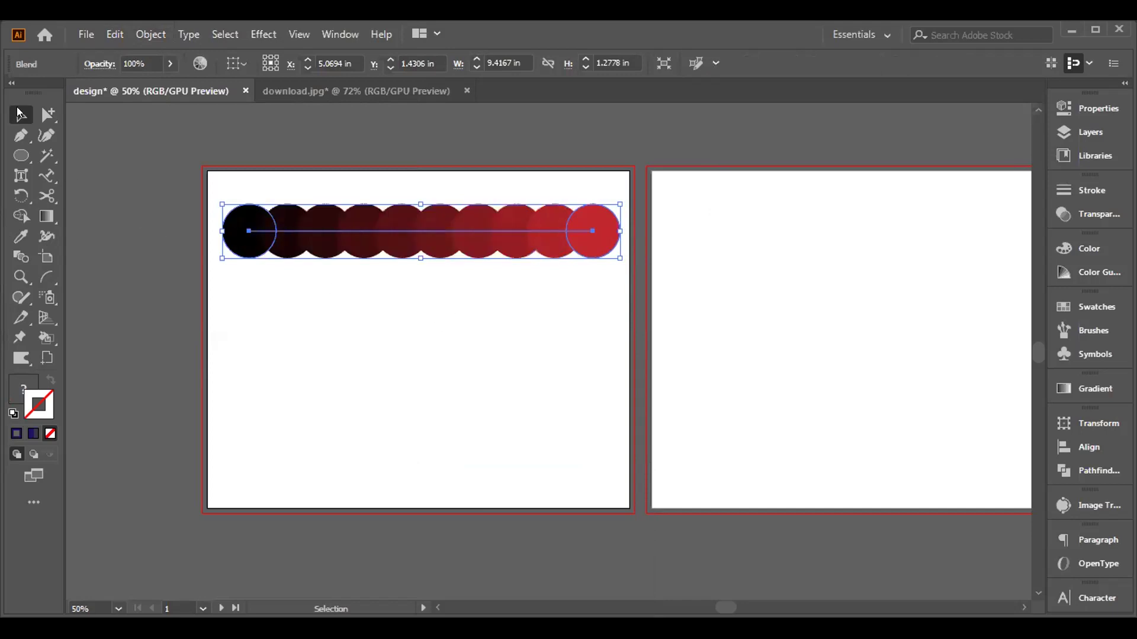
click(257, 358)
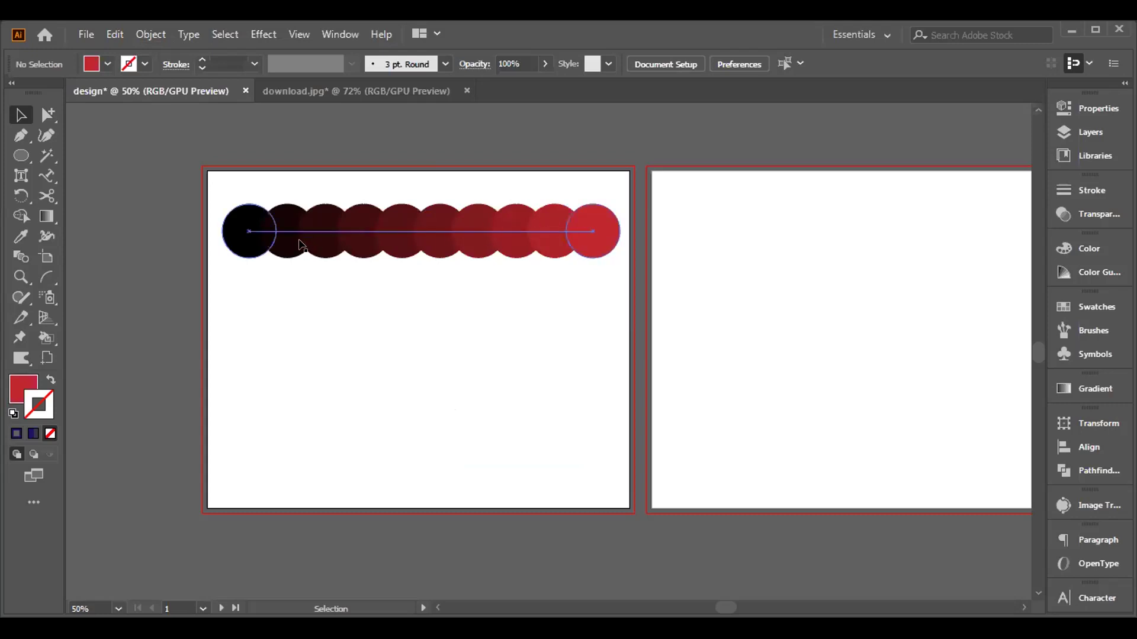
click(1094, 306)
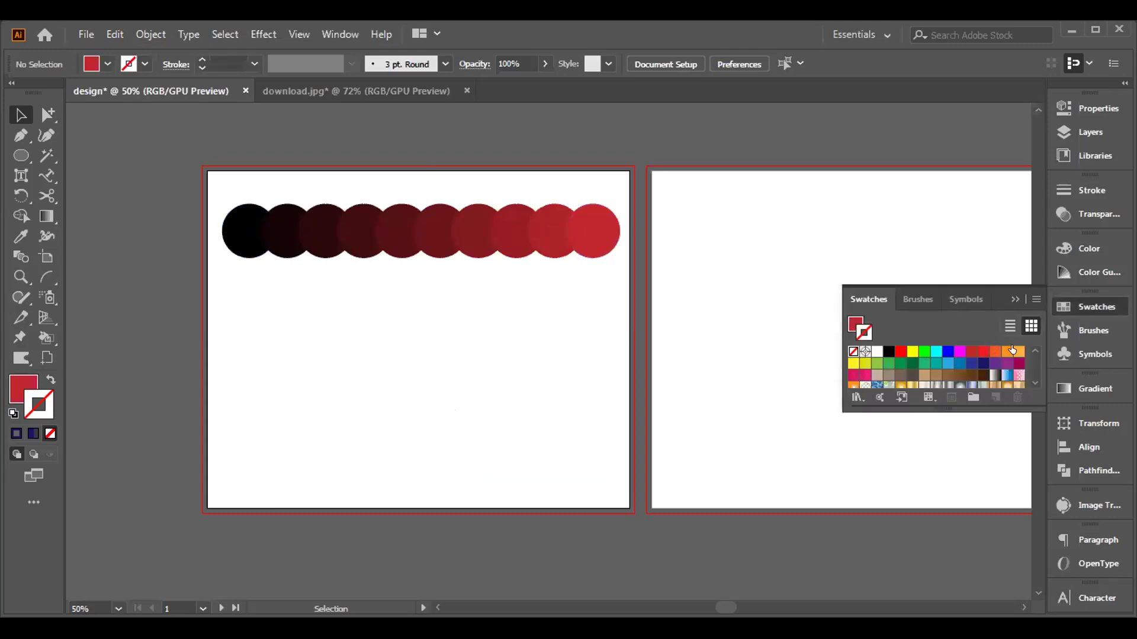
click(1007, 301)
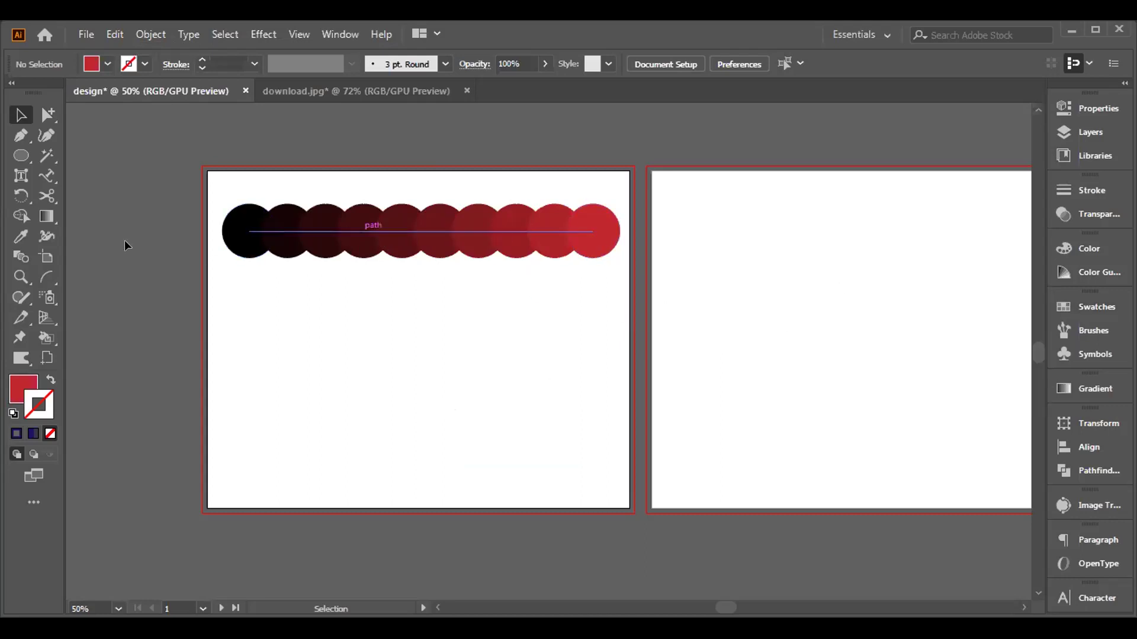
Step: Draw a red hexagon about 2.66 by 2.53 in and move it to the lower middle of the artboard
drag(20, 156, 84, 198)
drag(253, 322, 292, 342)
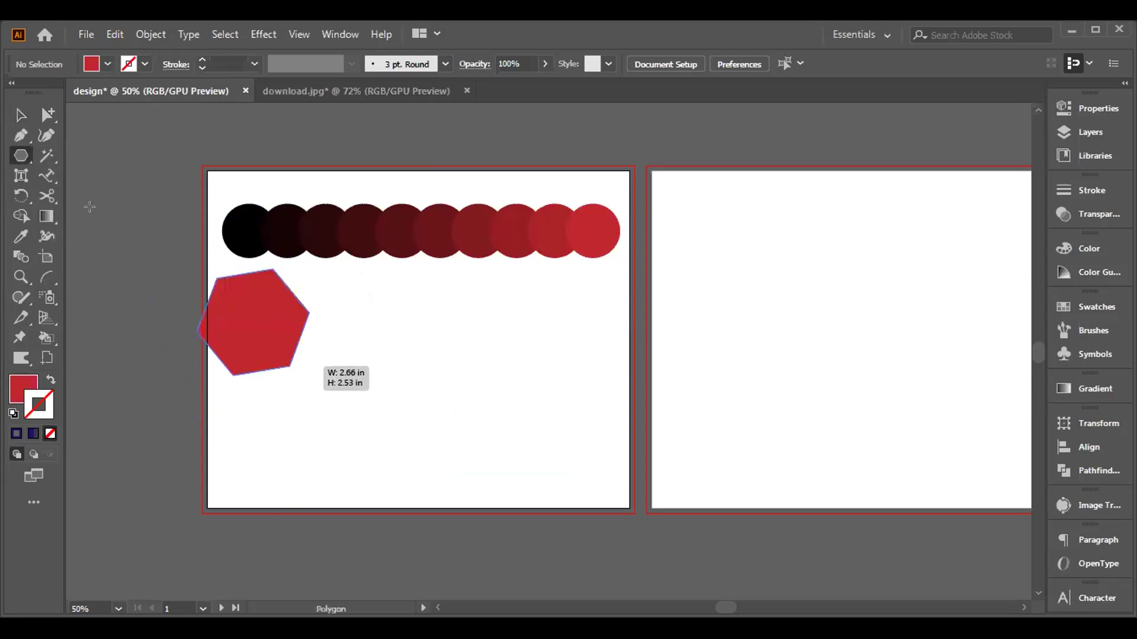
click(20, 114)
drag(247, 311, 424, 408)
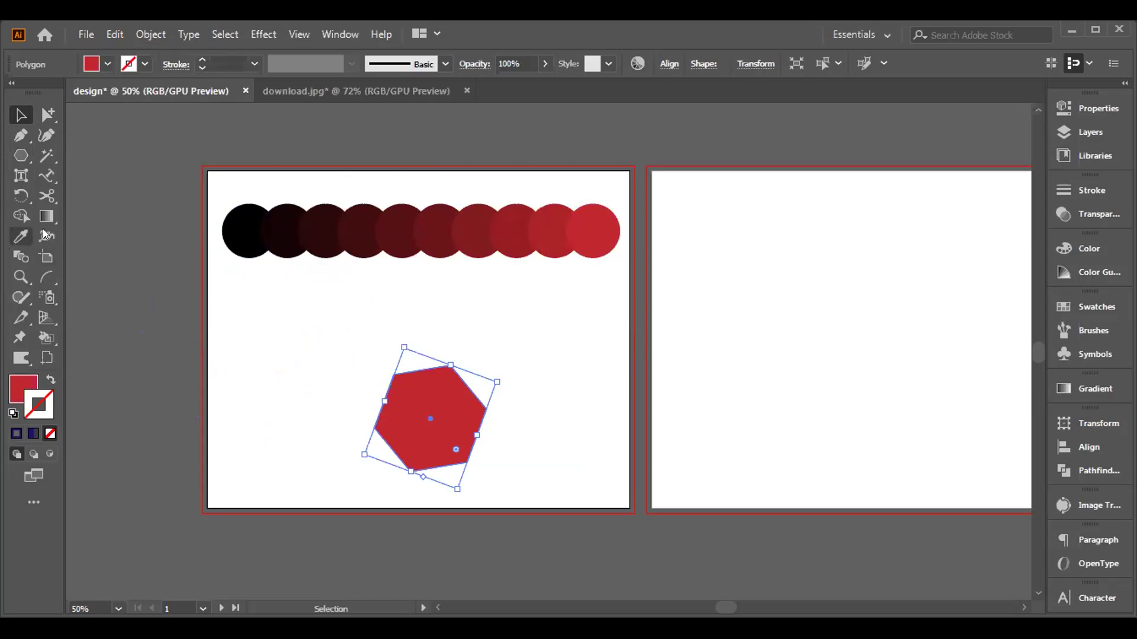
Step: Recolour the hexagon with the Eyedropper, sampling the blend's fifth circle and then its sixth circle
click(21, 236)
click(404, 232)
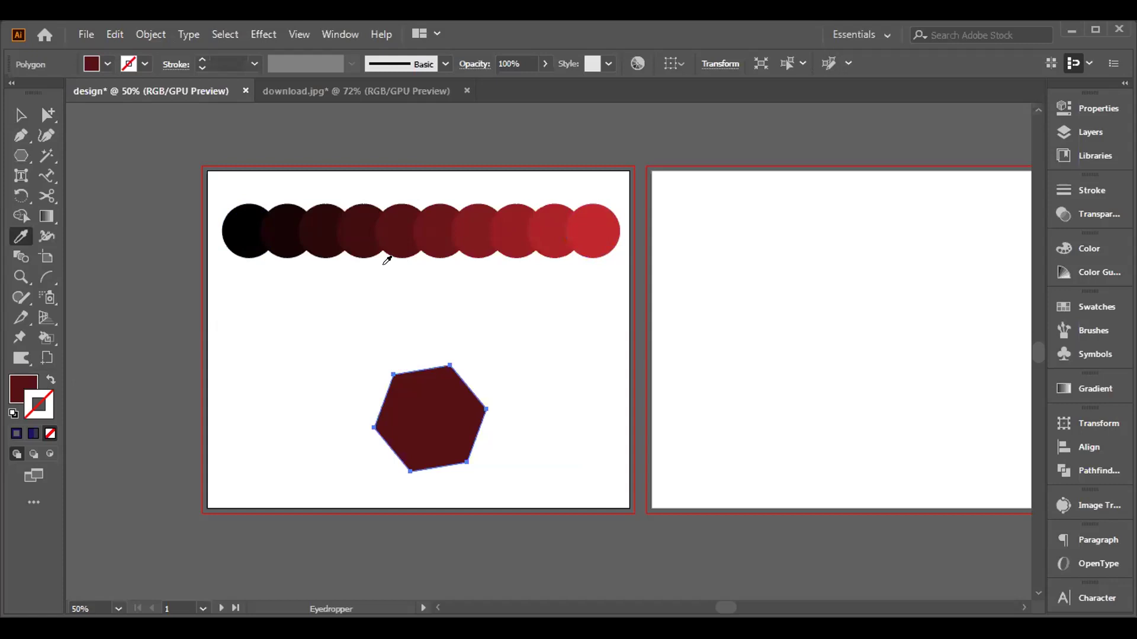
click(445, 235)
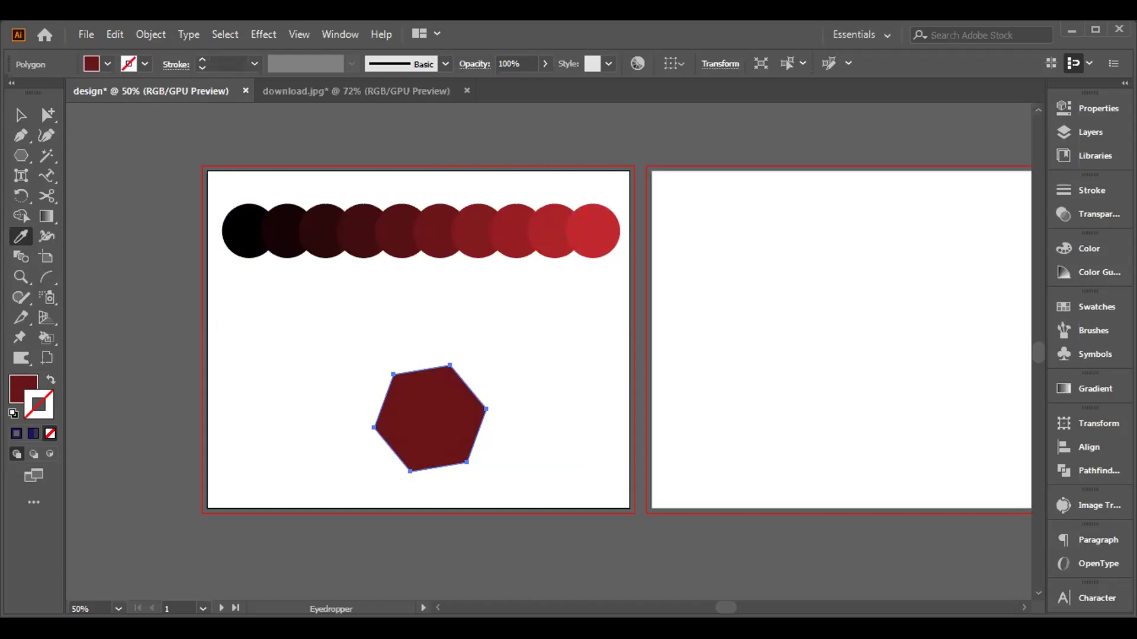
click(17, 119)
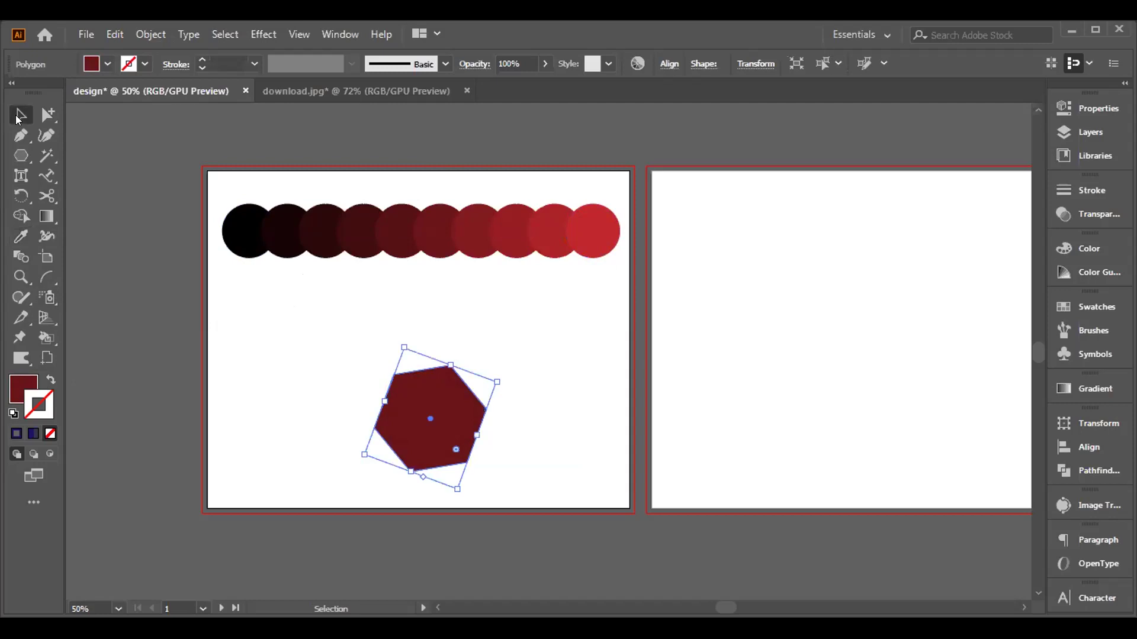
Step: Delete the blended row and the hexagon, and remove Artboard 1 so only Artboard 2 remains
drag(179, 173, 570, 432)
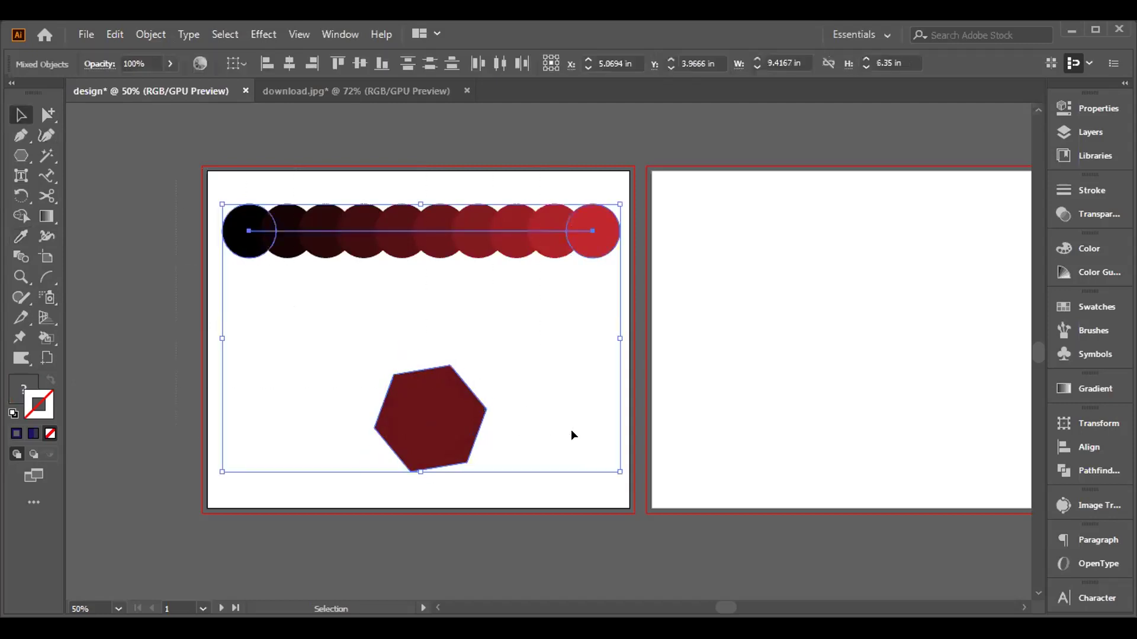
key(Delete)
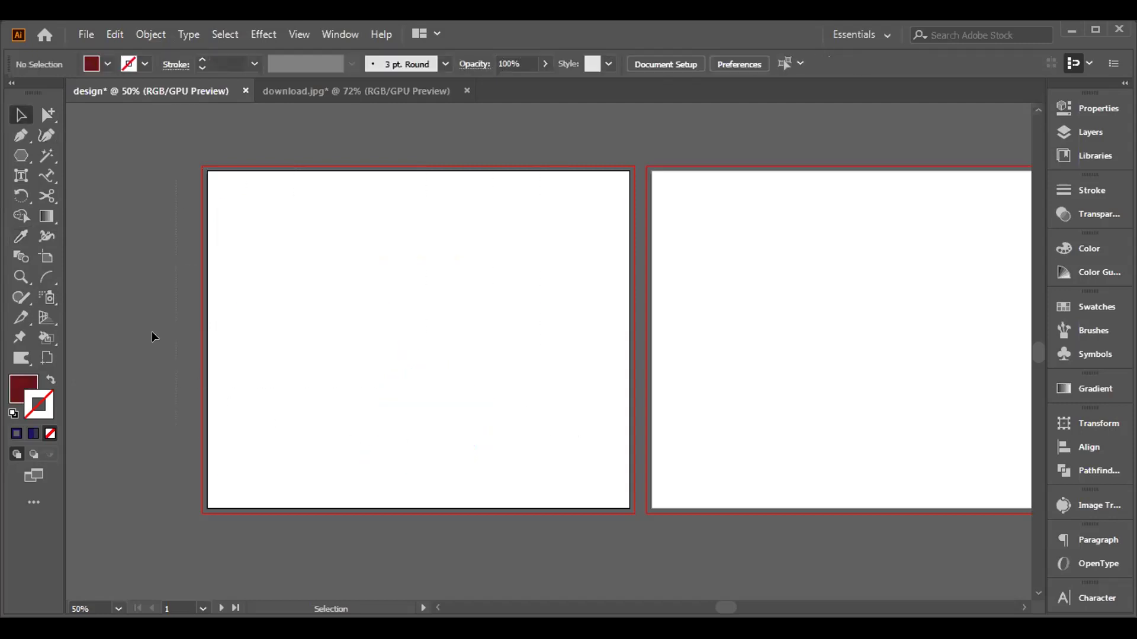
click(46, 255)
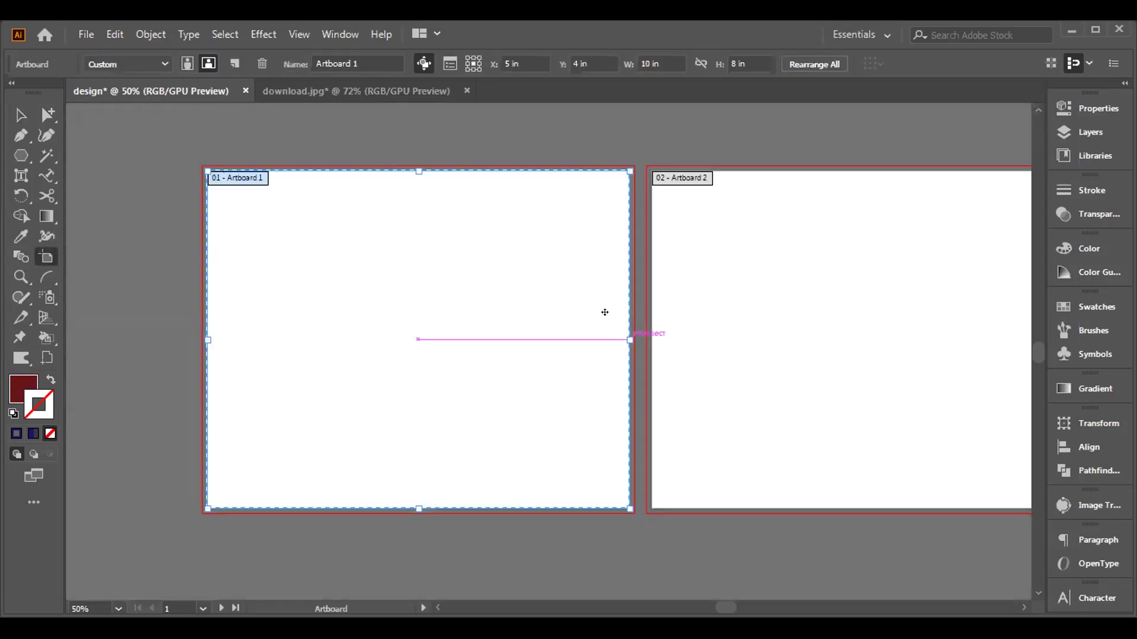
click(261, 63)
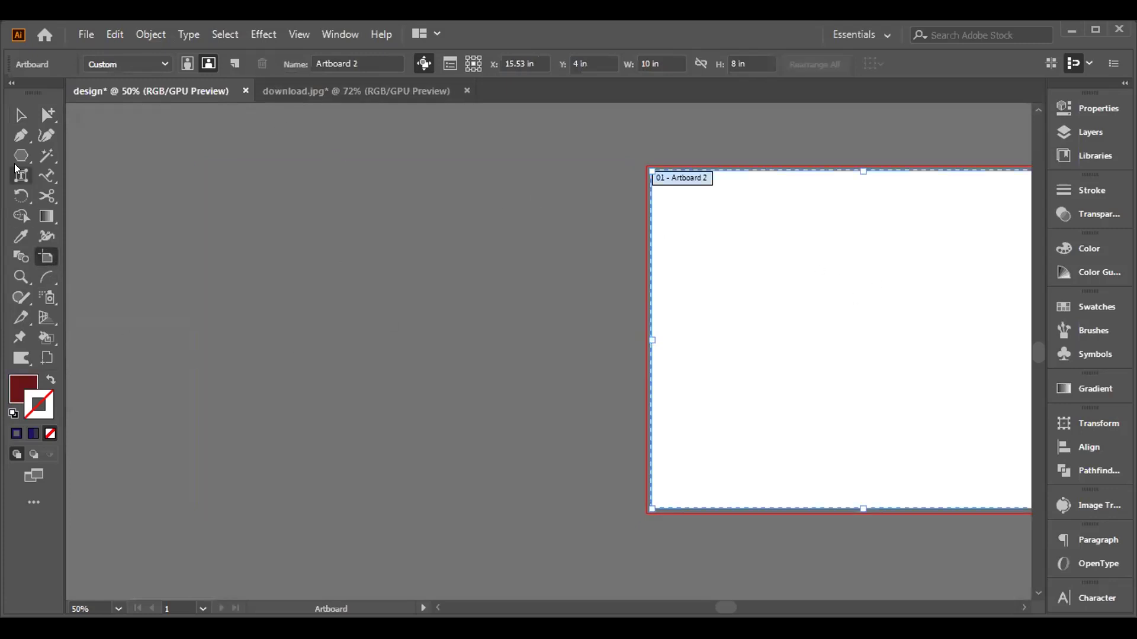
click(18, 114)
key(space)
drag(723, 287, 356, 291)
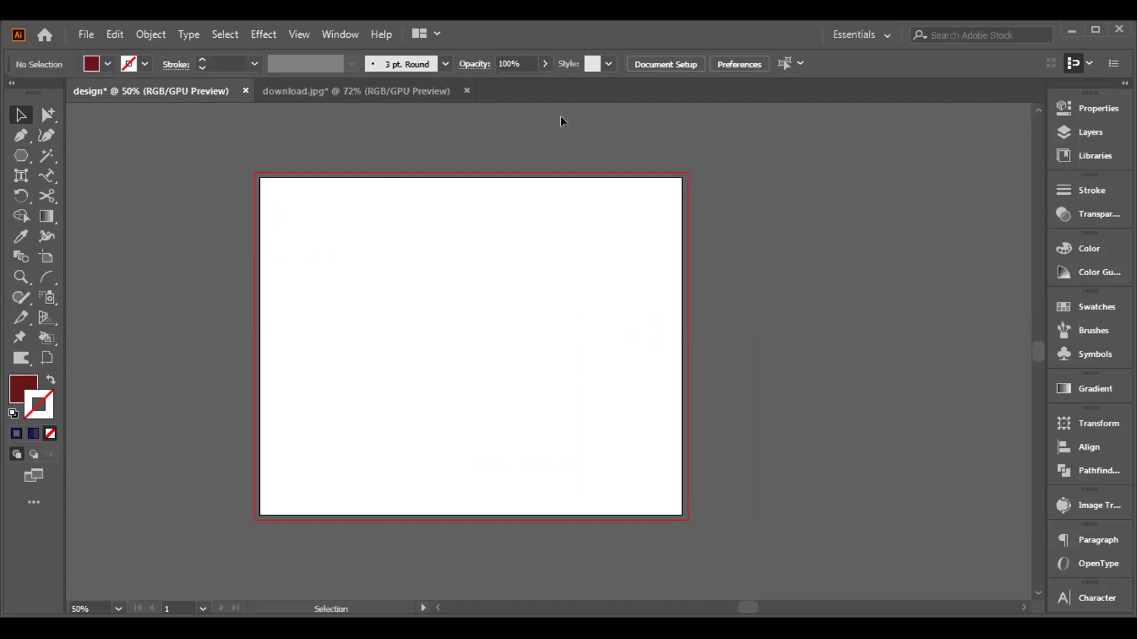
Step: Review the Document Setup settings, including the units list, bleed values and transparency grid options
click(647, 64)
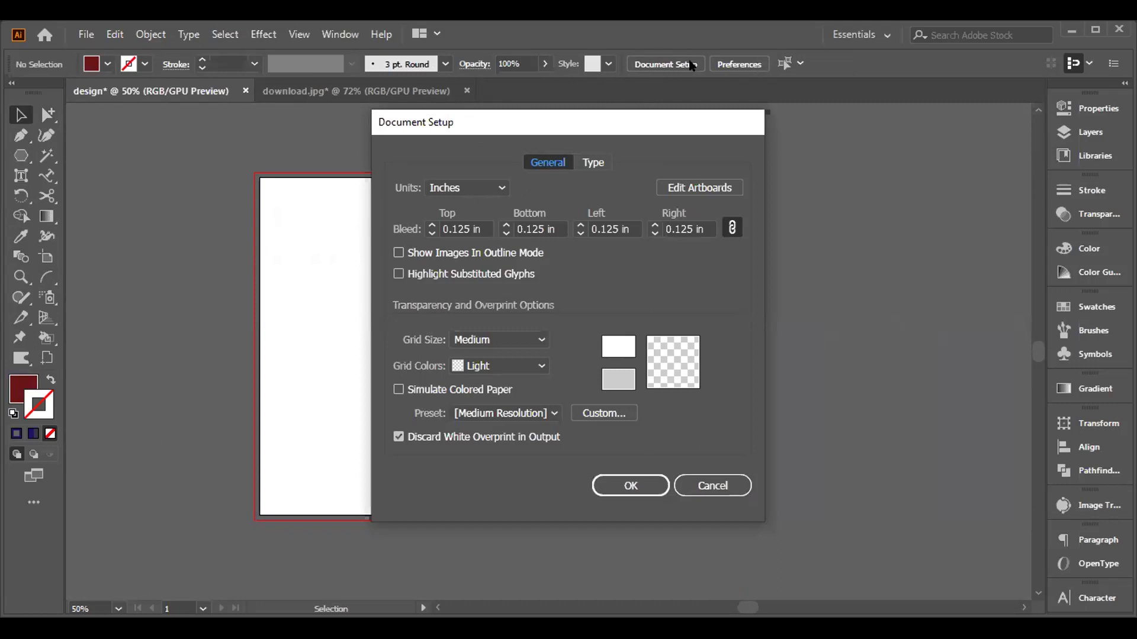
click(720, 481)
click(86, 34)
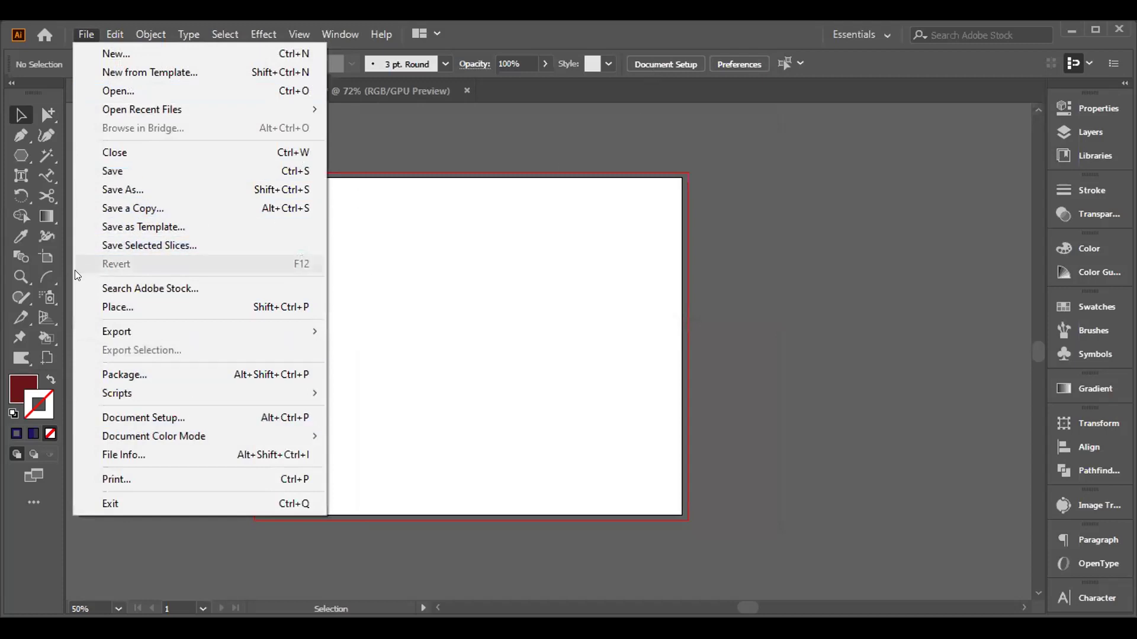
click(46, 256)
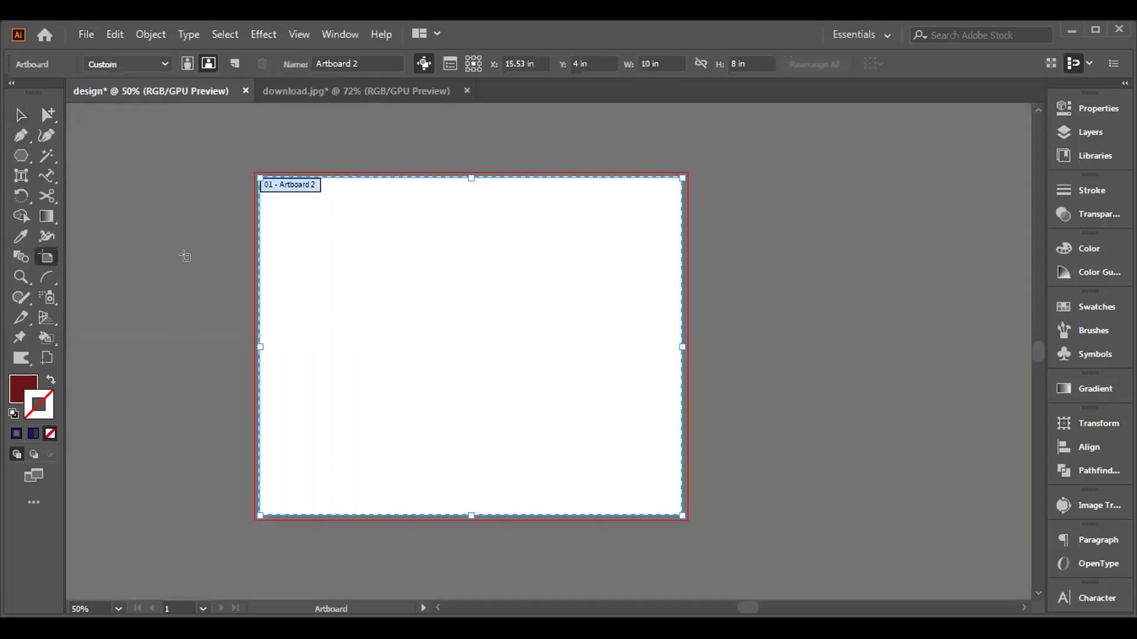
click(20, 114)
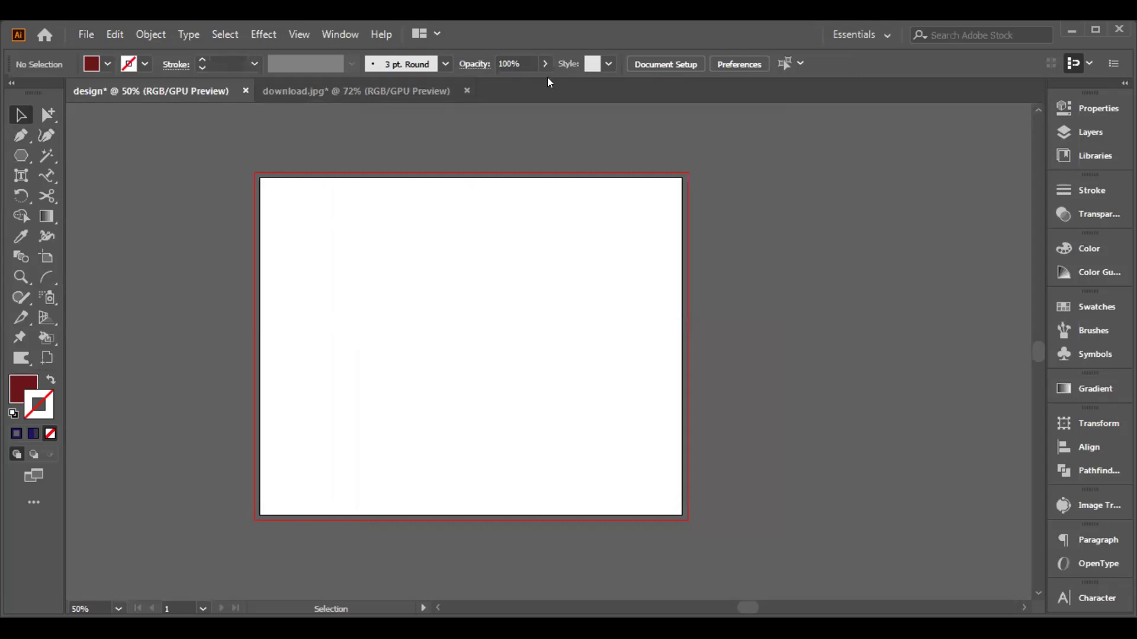
click(663, 64)
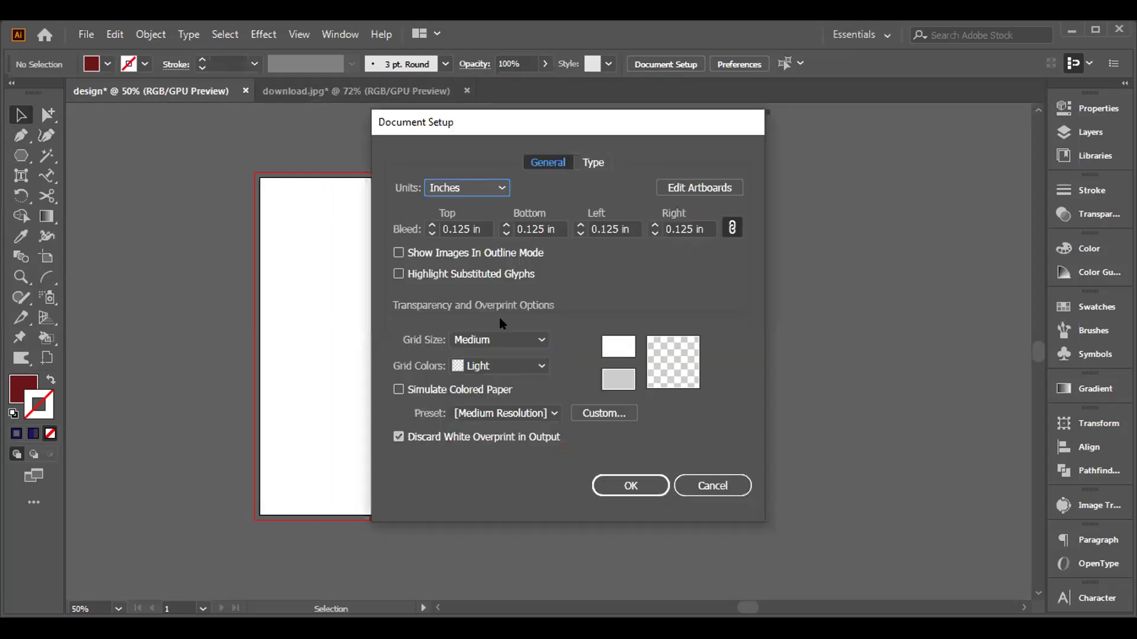
click(502, 187)
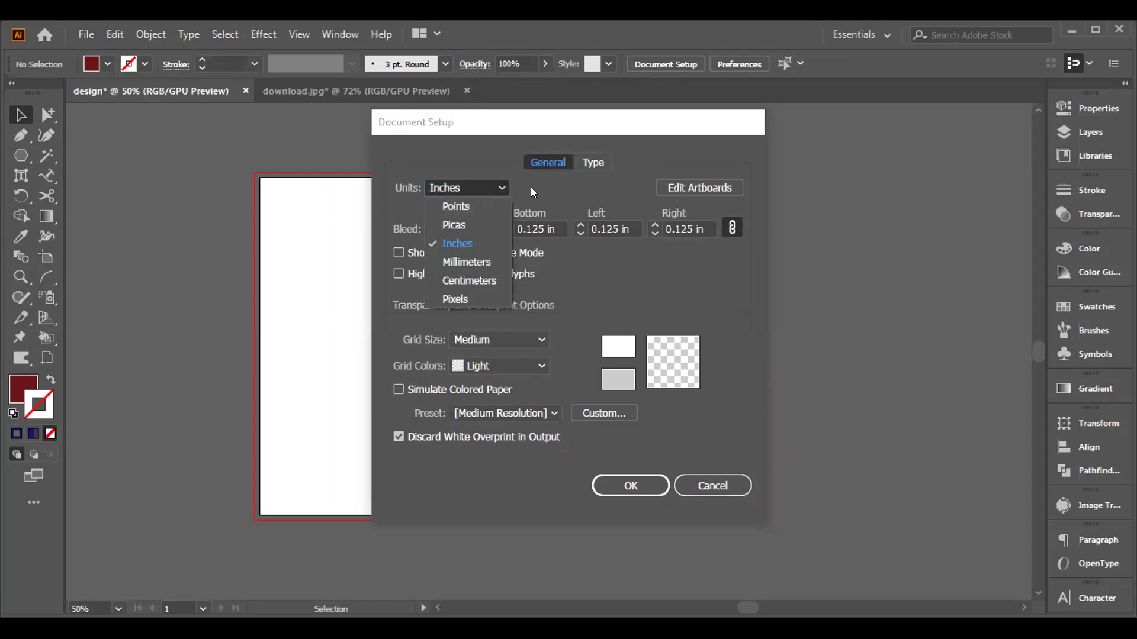
click(447, 186)
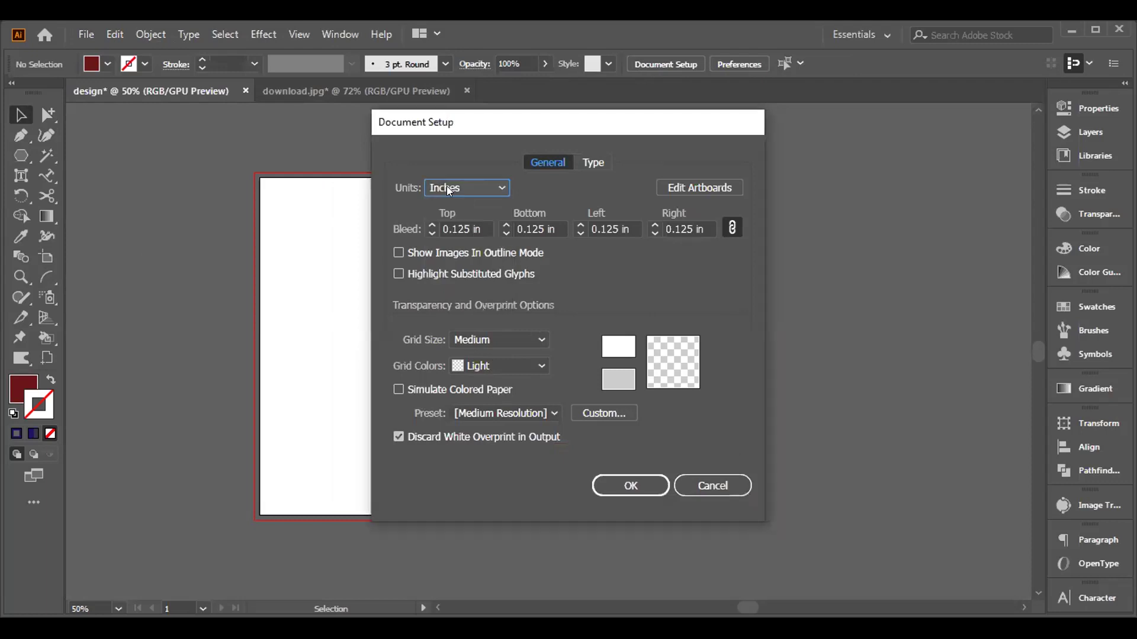
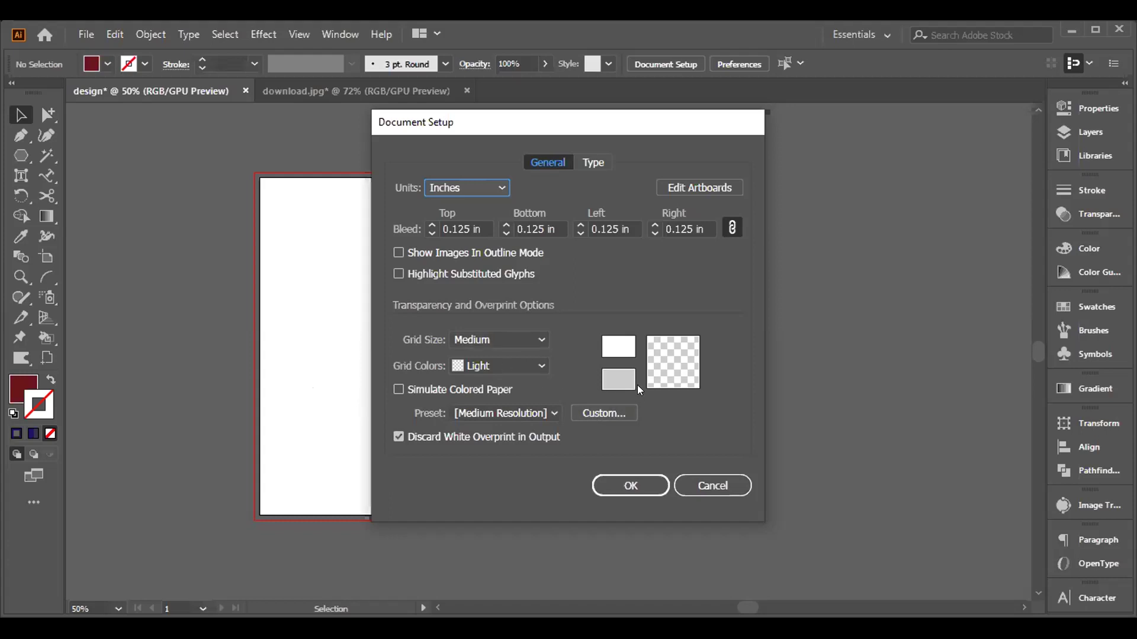
Step: Start editing the artboards from Document Setup and look through the available artboard size presets
click(703, 187)
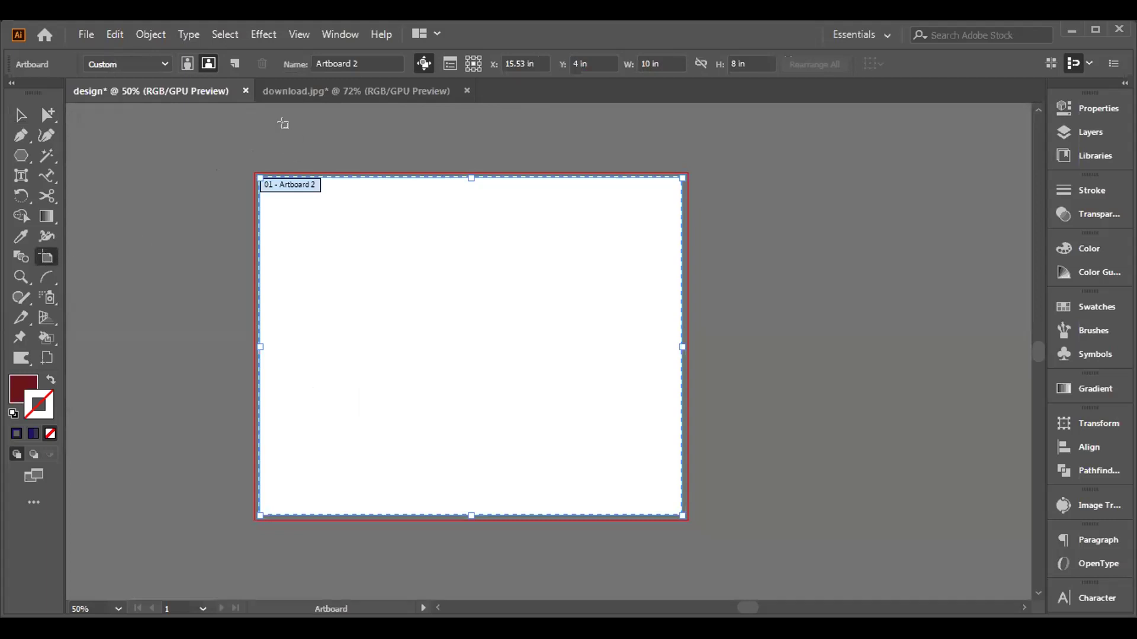
click(166, 65)
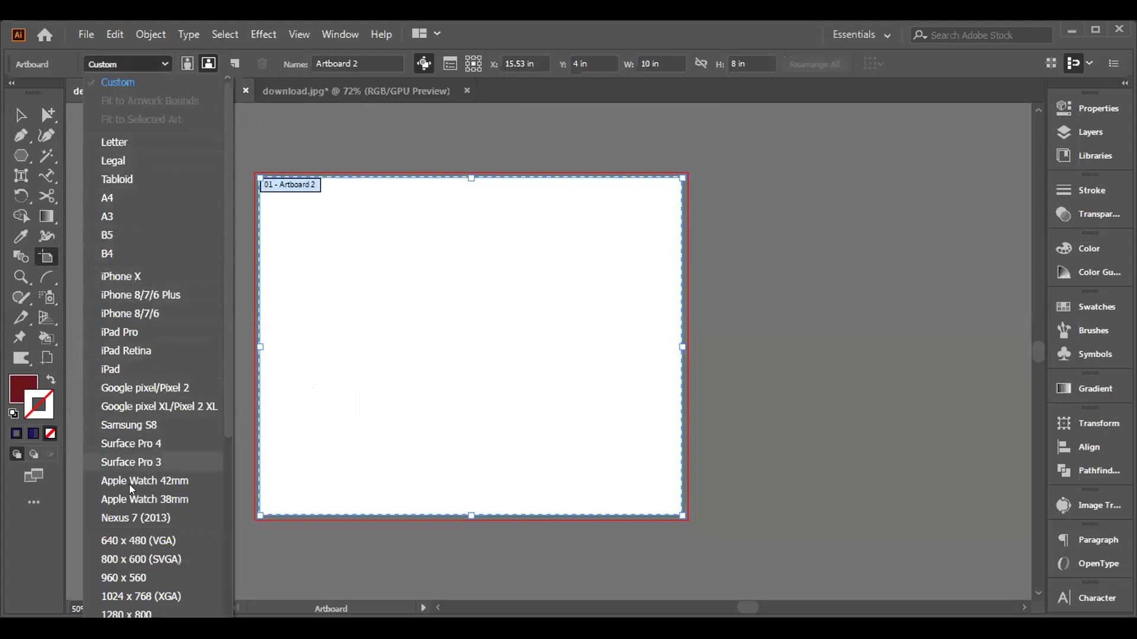
scroll(142, 566, down, 5)
scroll(149, 527, up, 5)
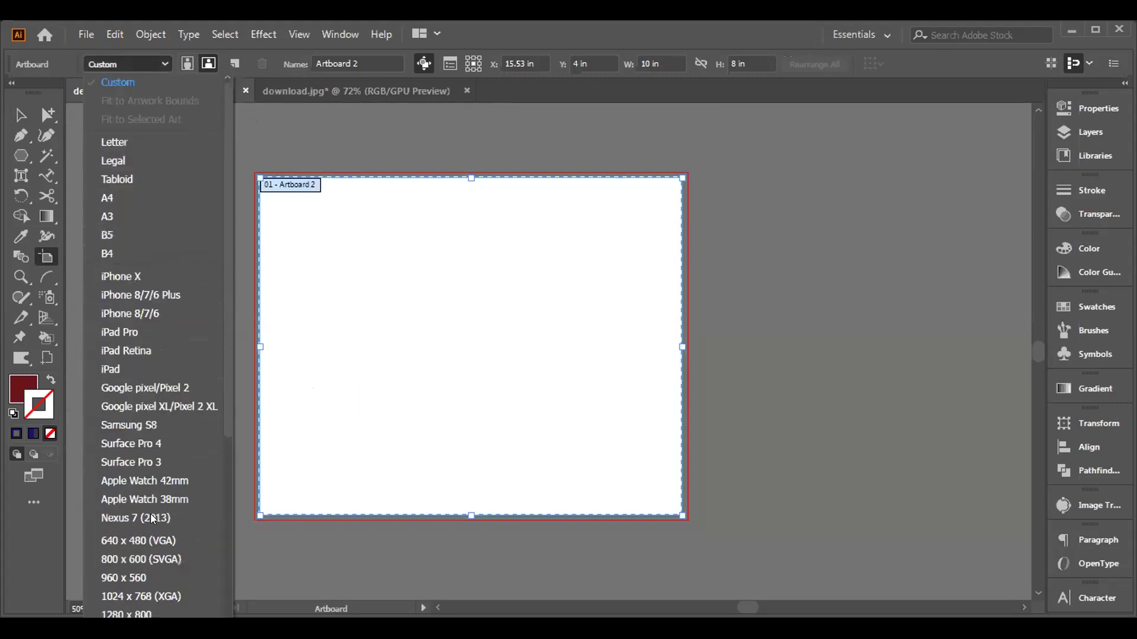
Step: Add a new 10 by 8 in artboard beside Artboard 2 and delete it again
click(233, 64)
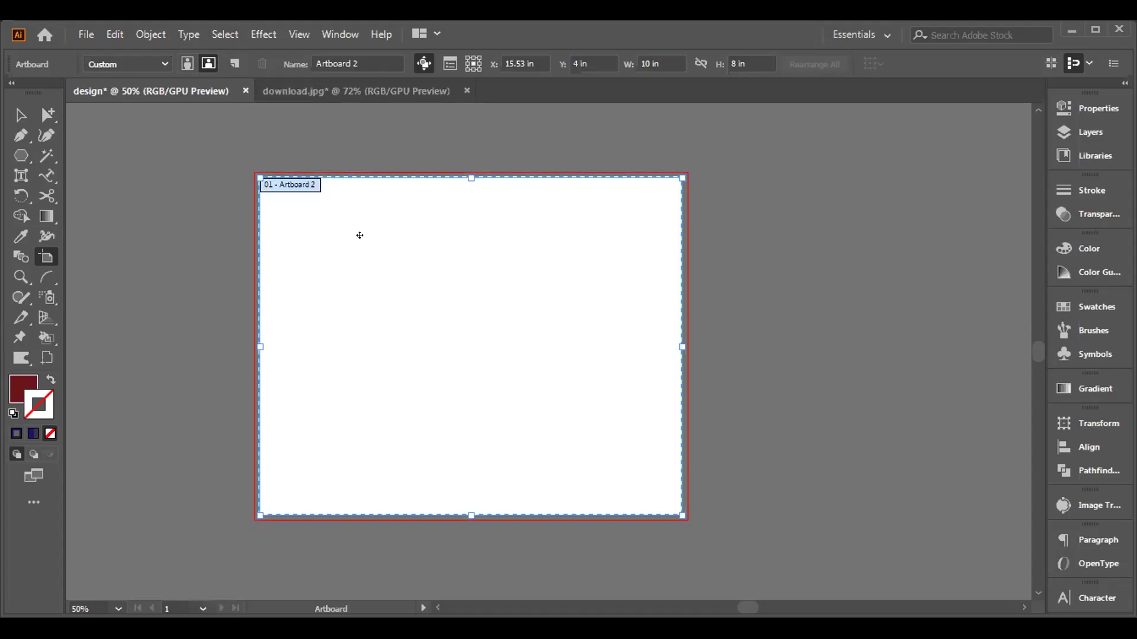
click(235, 63)
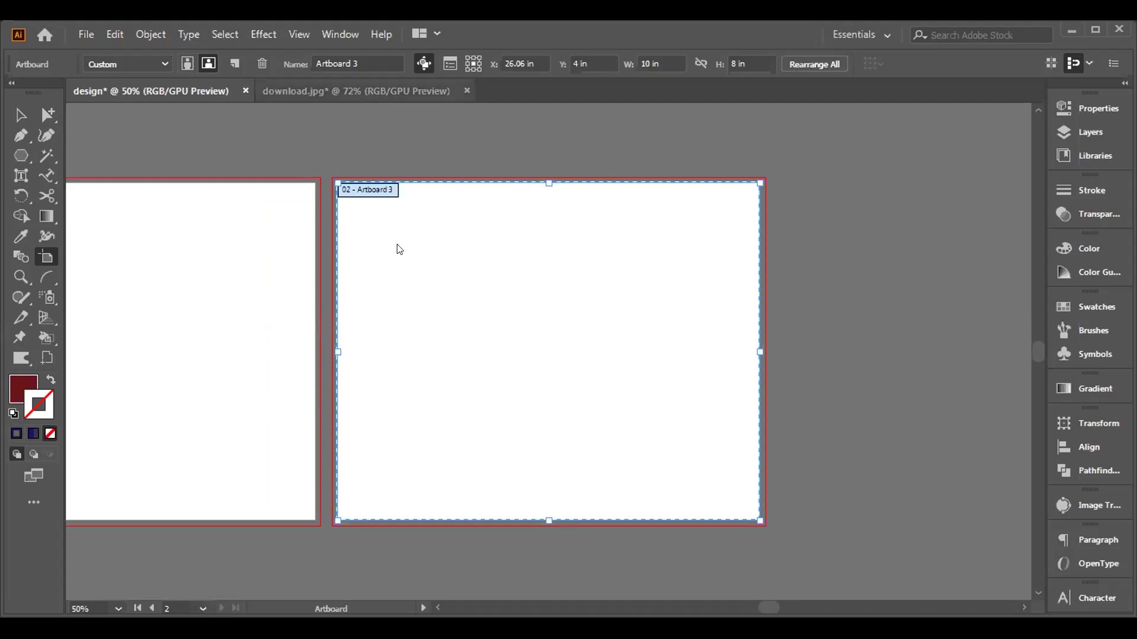
click(261, 66)
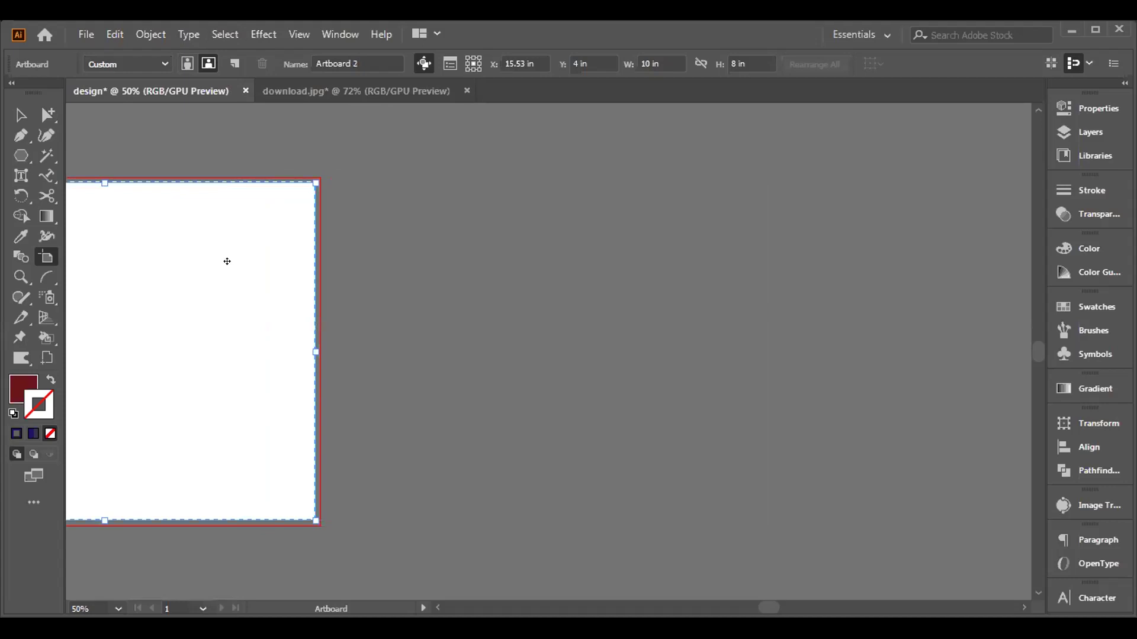
Step: Enlarge Artboard 2 from its upper-right corner to about 12.6 by 8.63 in and leave artboard editing
drag(227, 261, 535, 276)
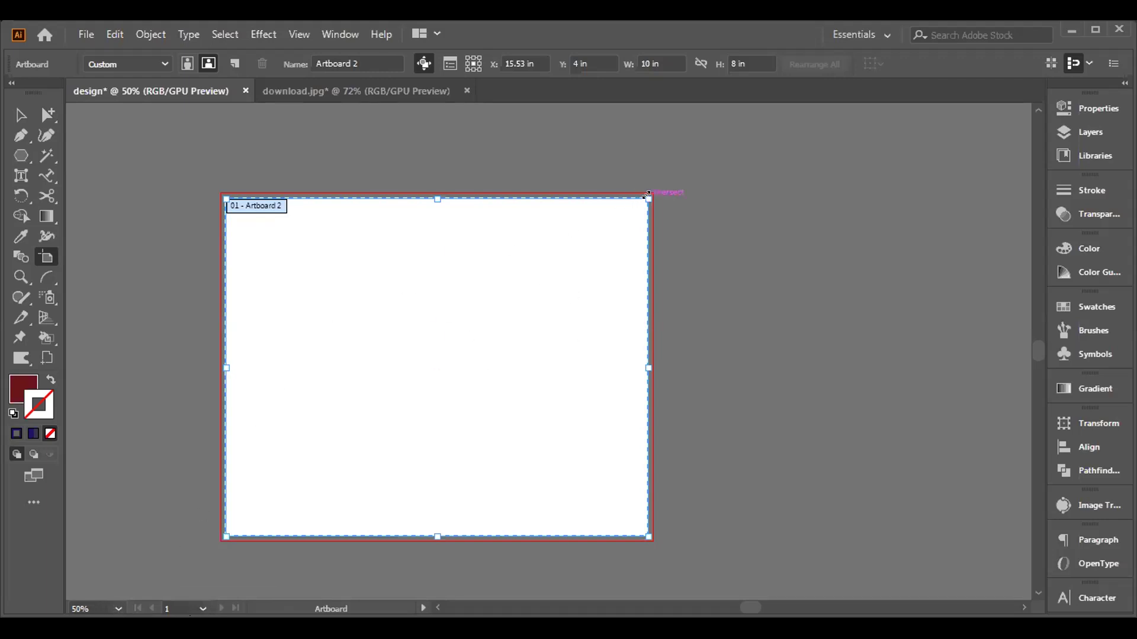
drag(648, 199, 758, 172)
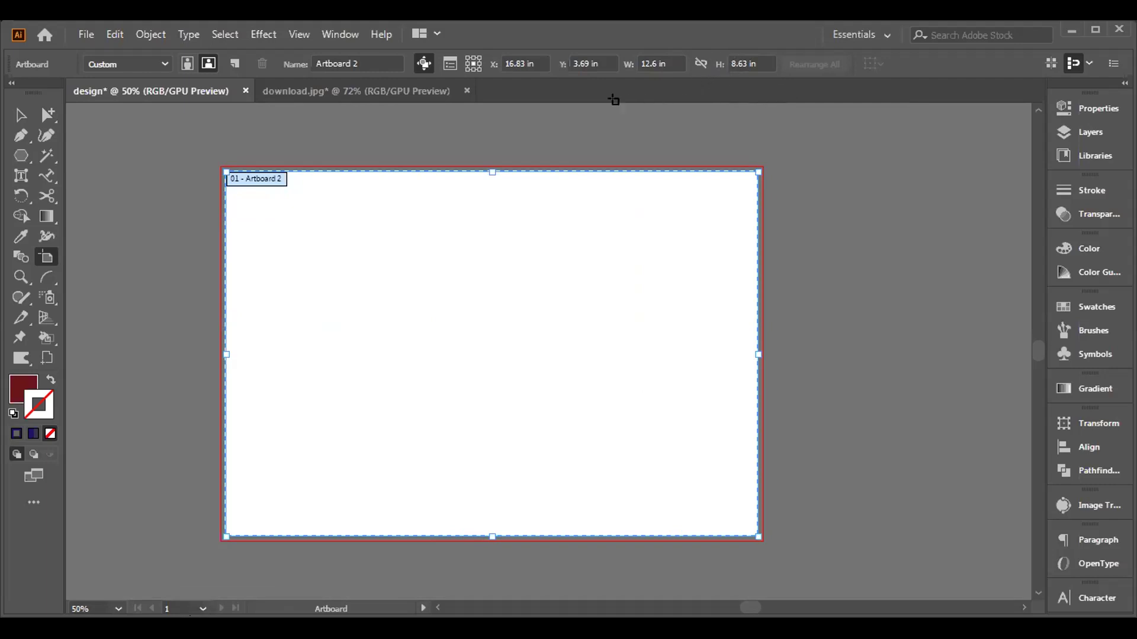
key(v)
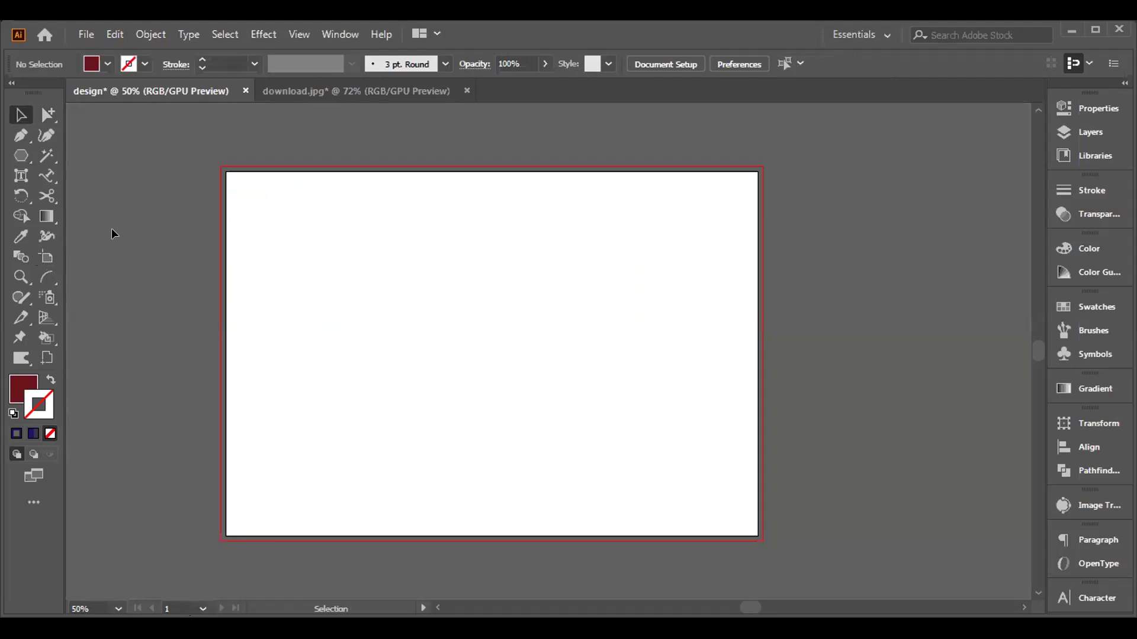
Step: Pan the view around the artboard with the Hand tool and return to the Selection tool
click(26, 278)
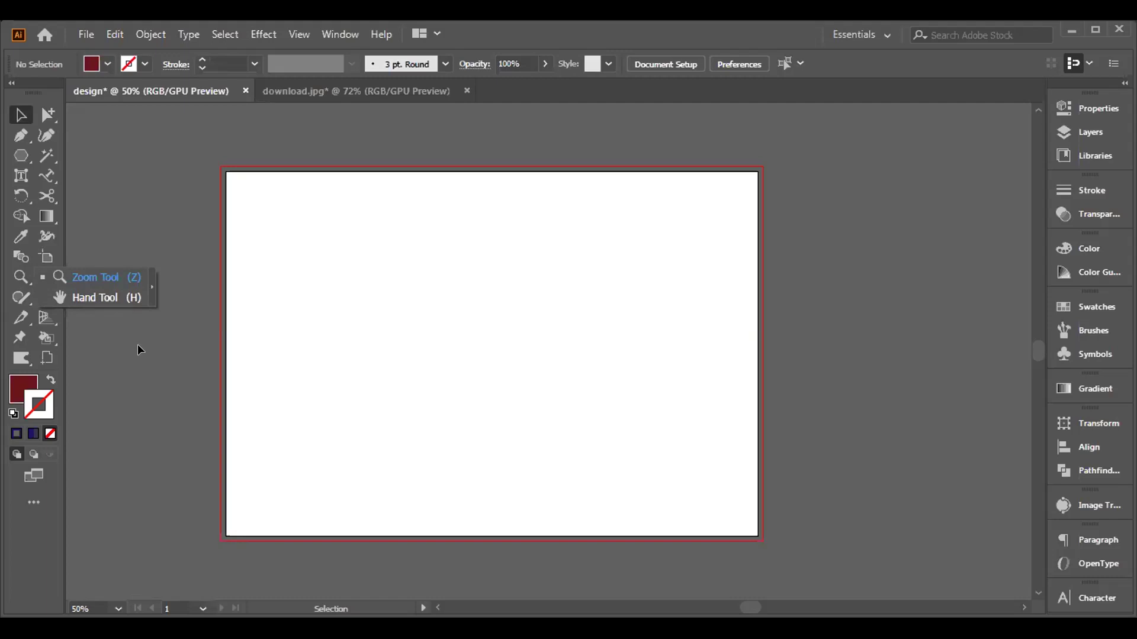
click(112, 295)
key(h)
mouse_move(319, 310)
mouse_down()
mouse_move(391, 390)
mouse_move(319, 297)
mouse_move(364, 312)
mouse_move(333, 312)
mouse_up()
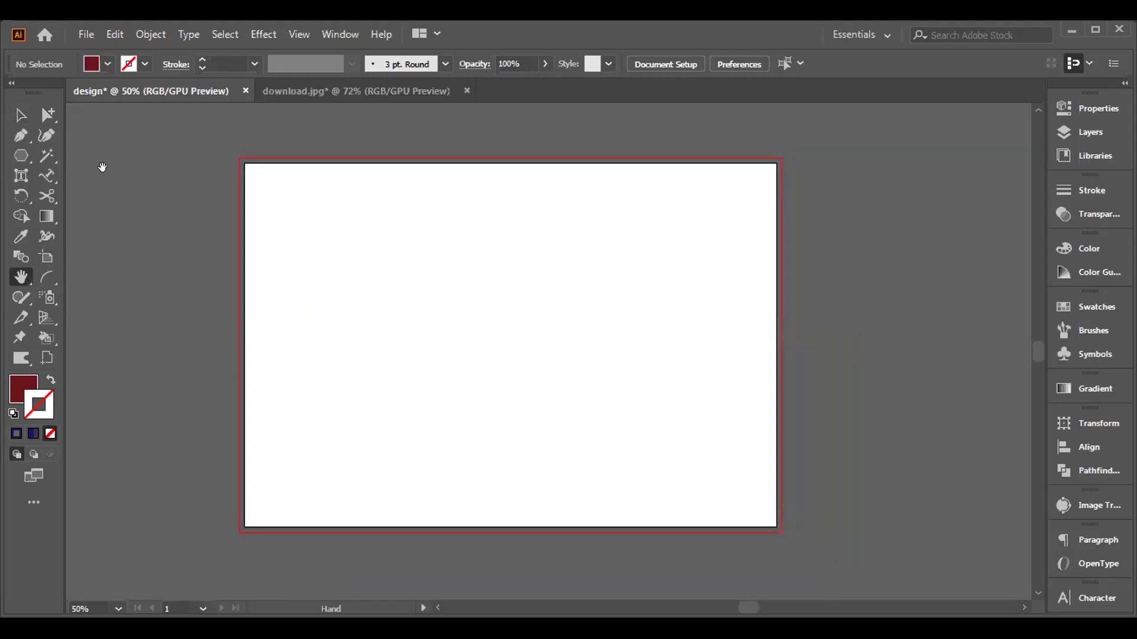
click(21, 114)
key(h)
mouse_move(383, 330)
mouse_down()
mouse_move(444, 291)
mouse_move(386, 299)
mouse_move(388, 309)
mouse_up()
key(v)
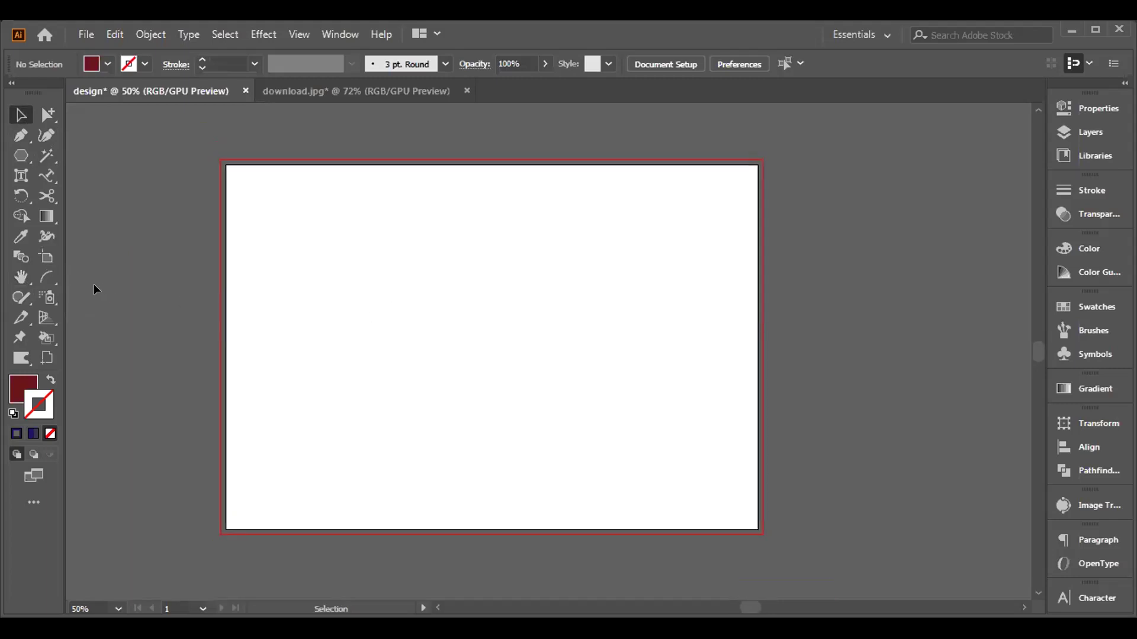
Step: Place an open arc with X and Y lengths of 1.39 in and slope 50 in the artboard's upper left area
click(48, 277)
click(46, 277)
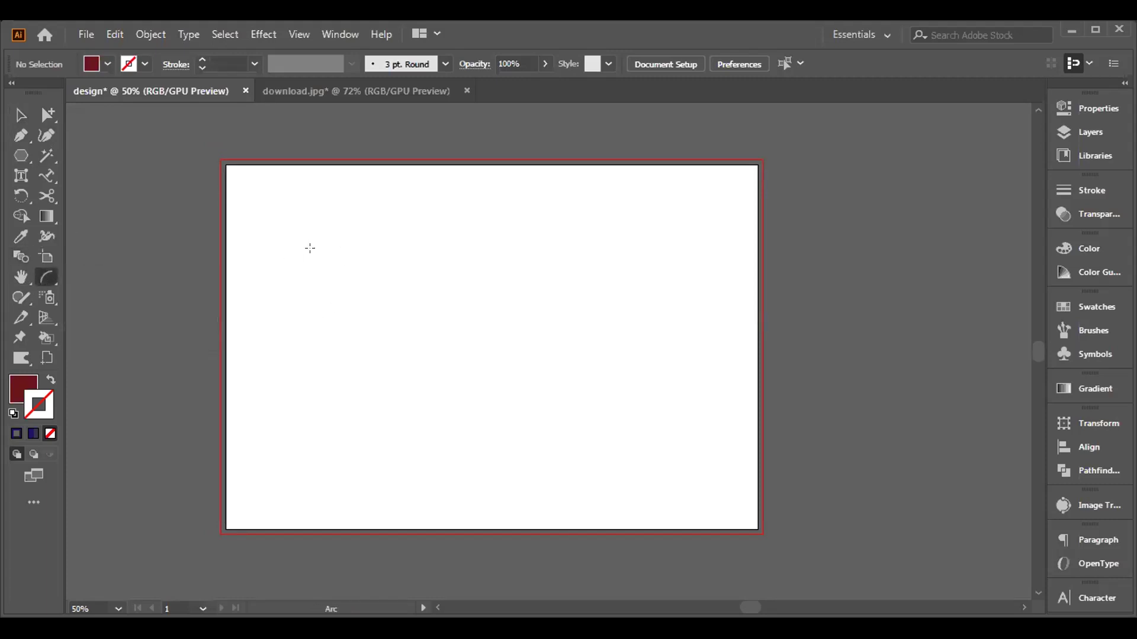
click(359, 236)
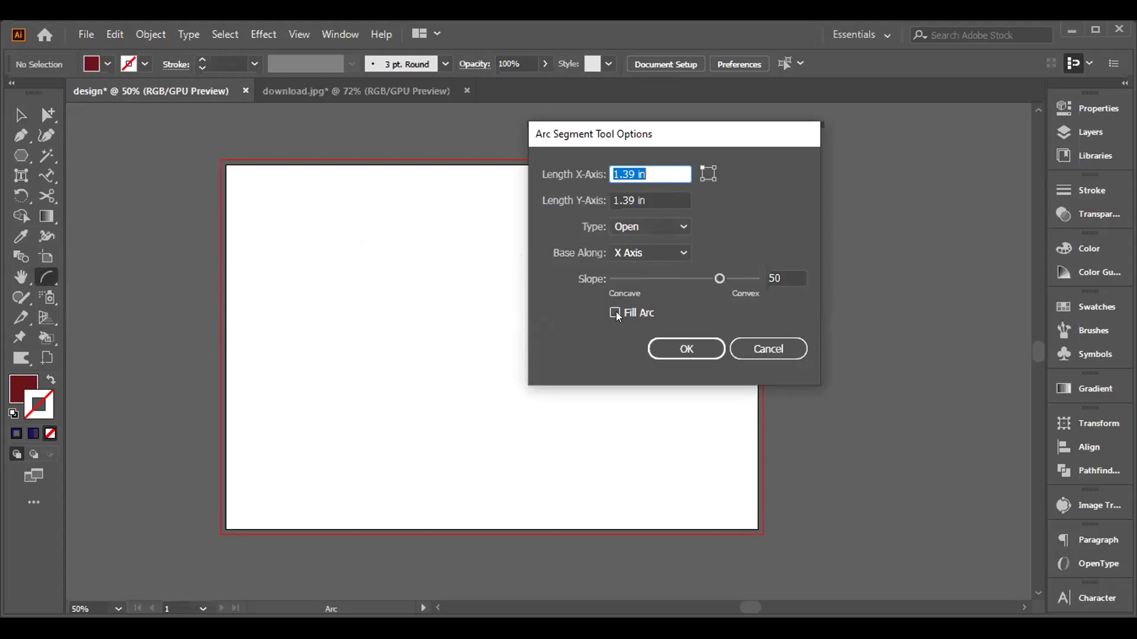
click(682, 348)
Step: Draw several freehand arcs across the artboard, the last about 3.97 by 4.08 in, and check the arc options without applying them
drag(426, 317, 566, 235)
drag(524, 289, 669, 414)
drag(408, 313, 543, 482)
drag(515, 339, 688, 368)
drag(621, 251, 452, 424)
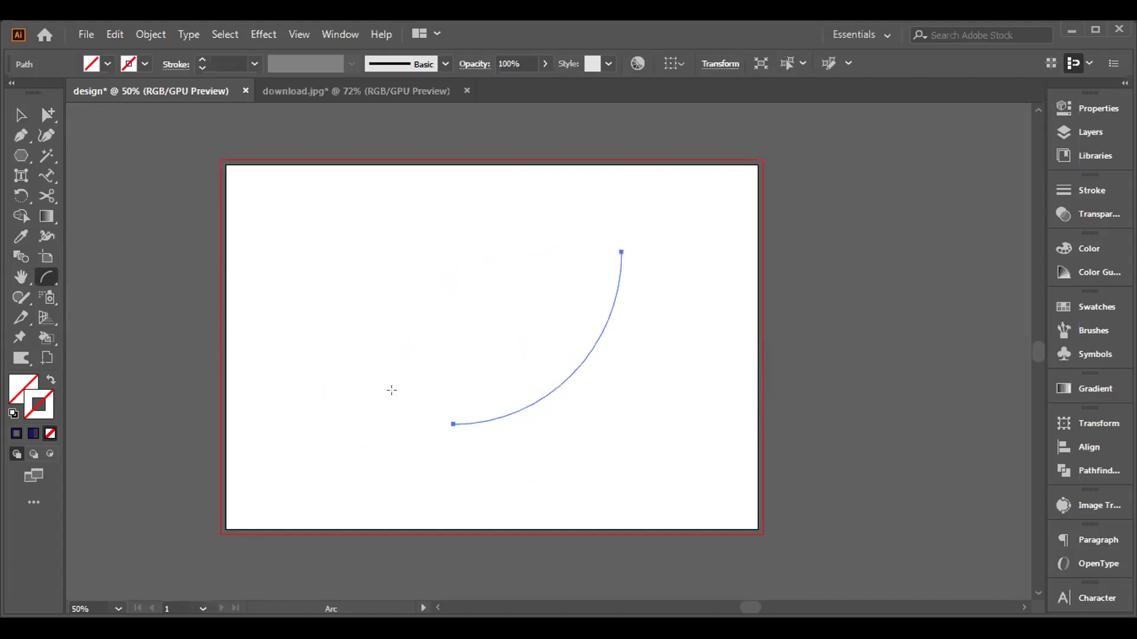
click(385, 354)
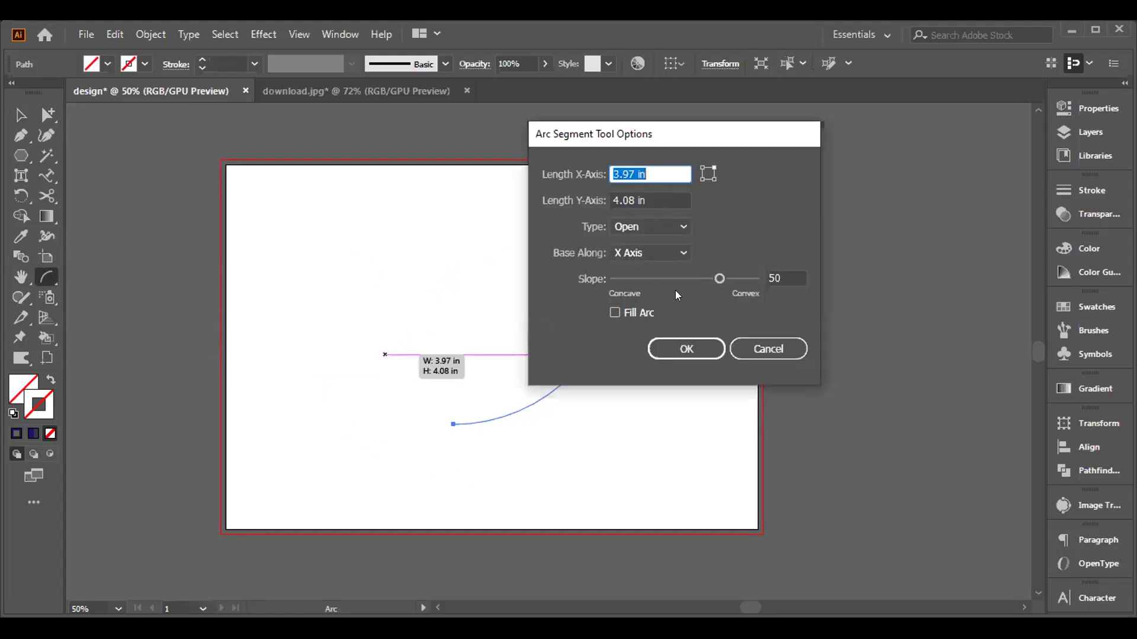
click(758, 350)
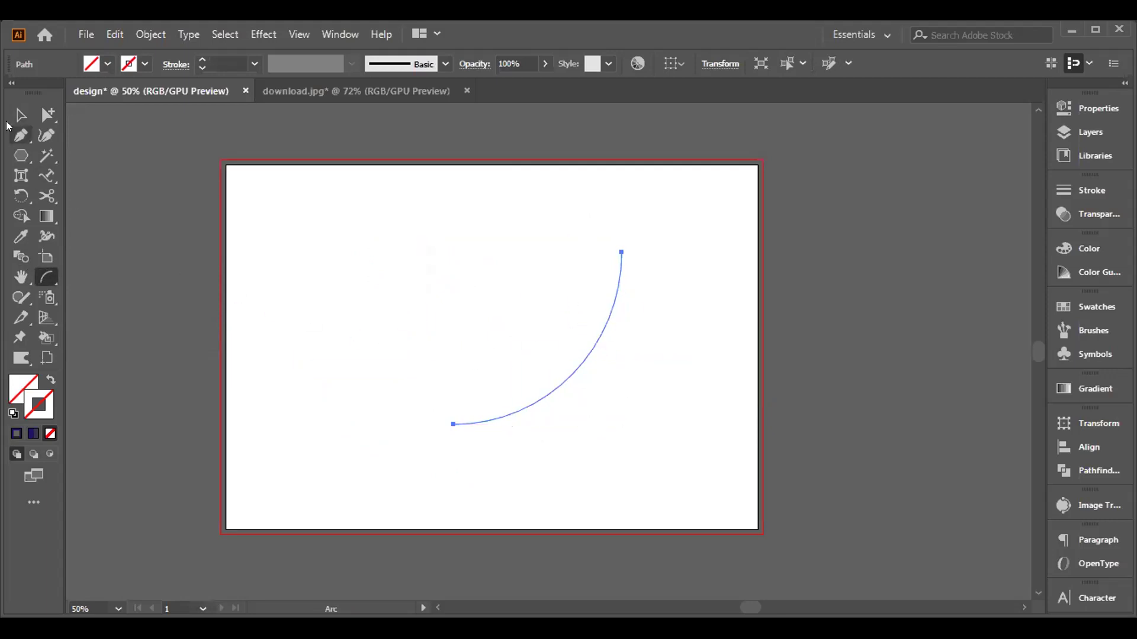
Step: Delete all the arcs from the artboard
click(21, 114)
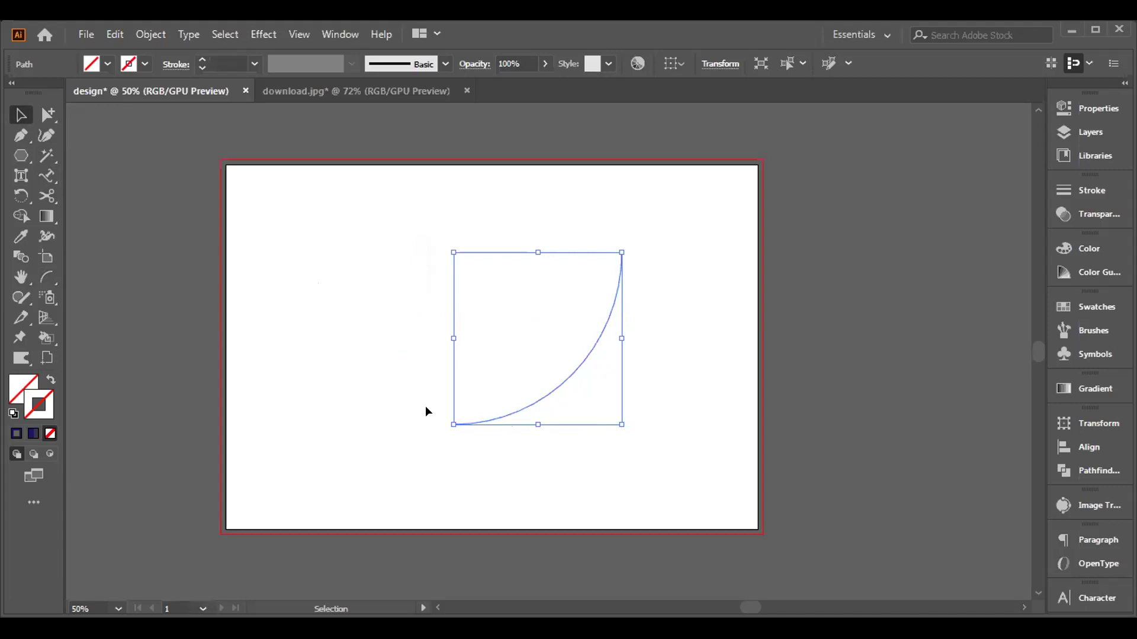
drag(237, 339, 393, 447)
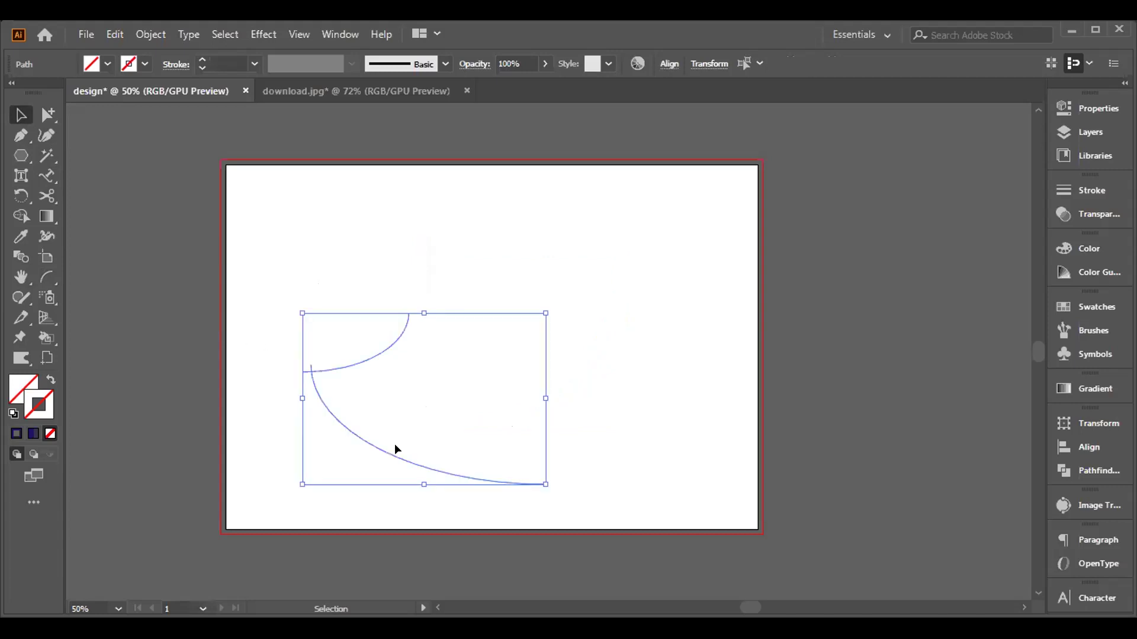
key(Delete)
drag(247, 218, 697, 500)
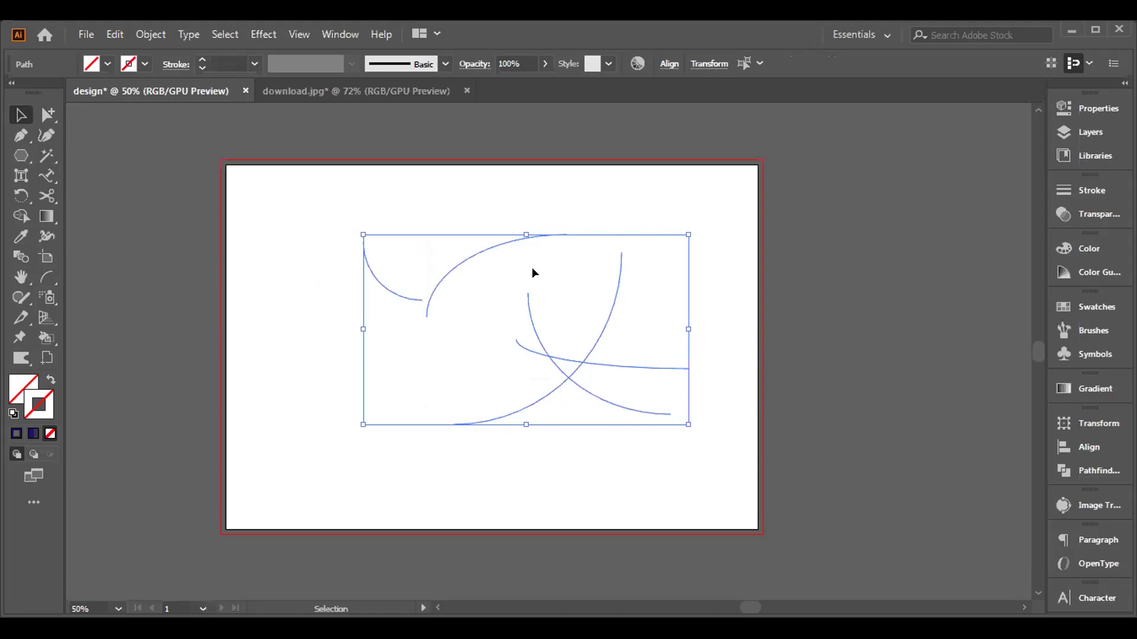
key(Delete)
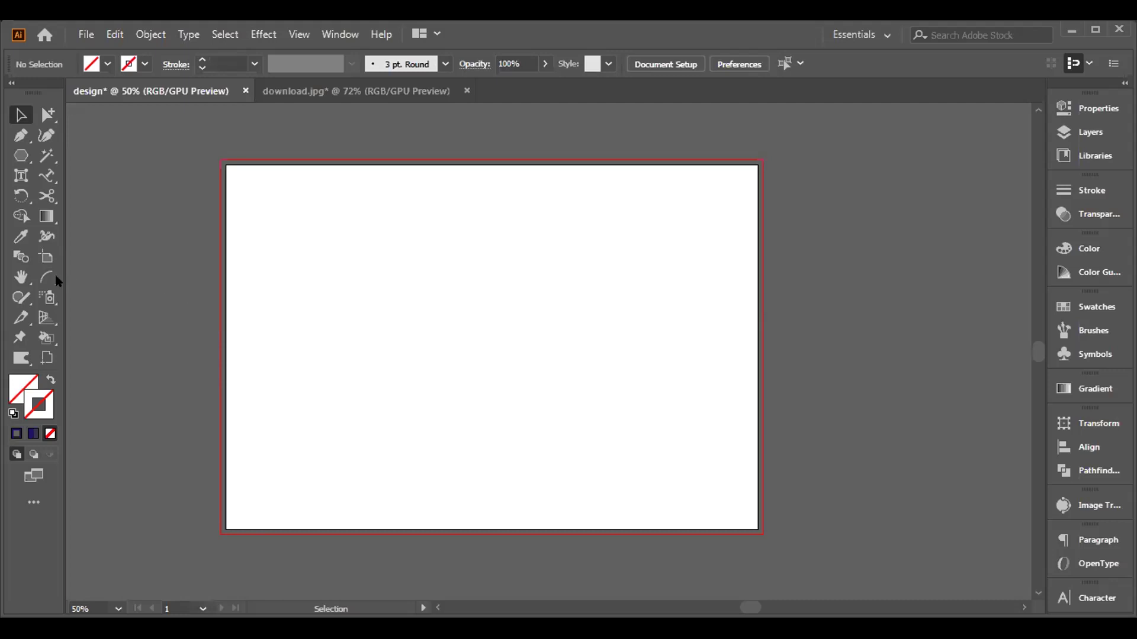
Step: Draw a spiral about 5.43 by 5.81 in in the artboard's left half, adding inner segments while drawing
drag(48, 276, 94, 296)
drag(359, 264, 452, 390)
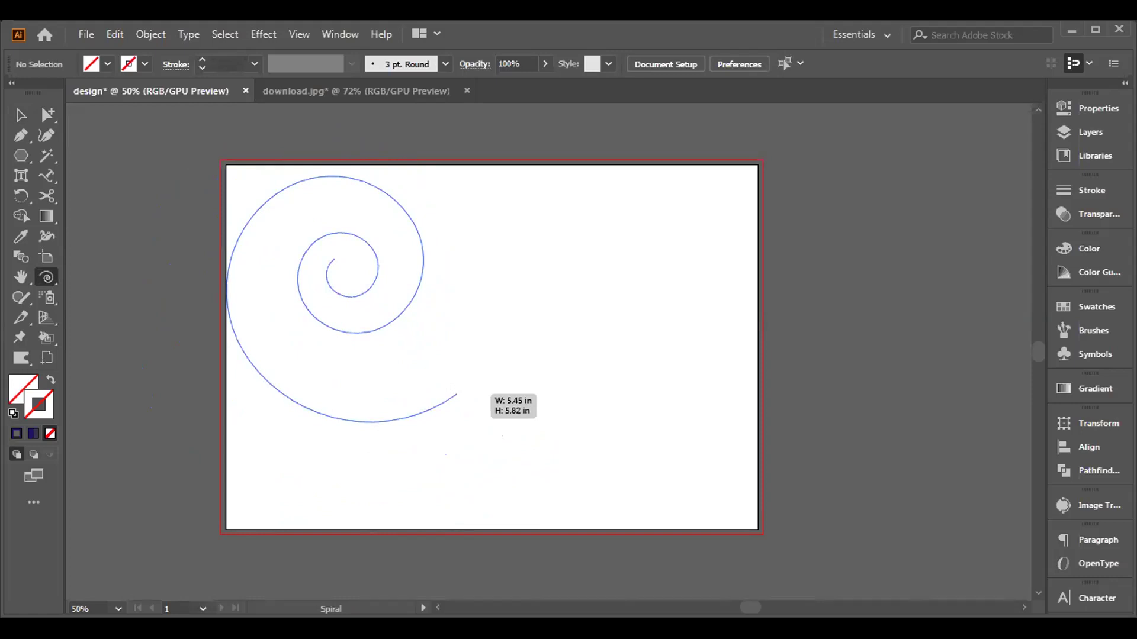
key(Up)
drag(451, 391, 452, 391)
key(Up)
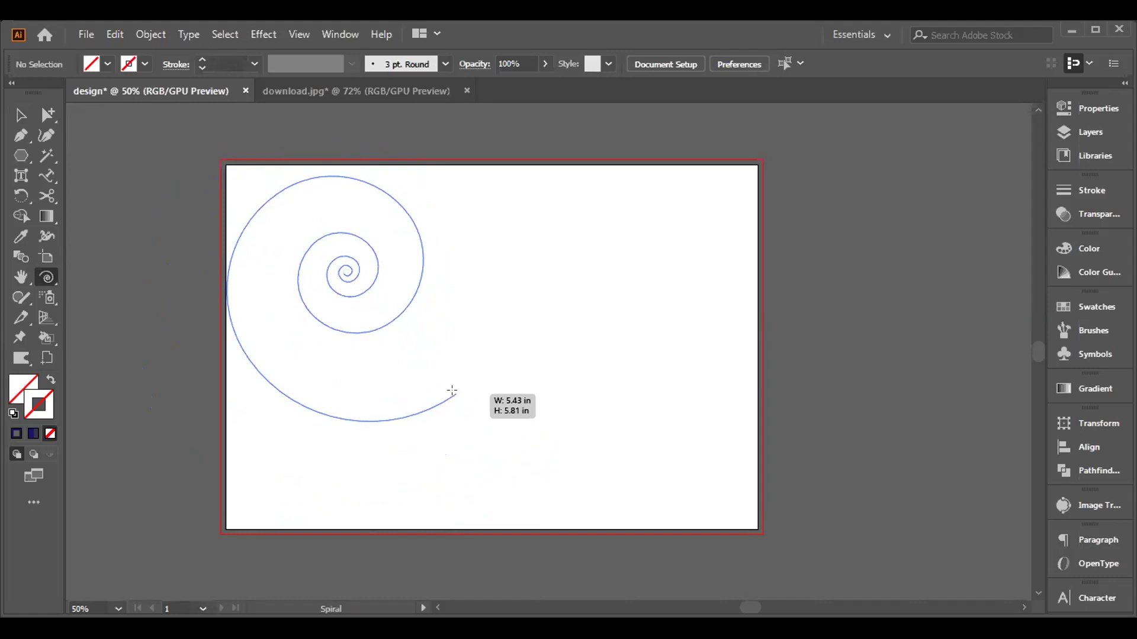
Step: Reduce the spiral's segments to a short open curve about 4.9 by 1.47 in, finish drawing it and delete it
key(Down)
key(Down)
key(Down)
key(Down)
key(Down)
key(Down)
key(Down)
key(Down)
key(Down)
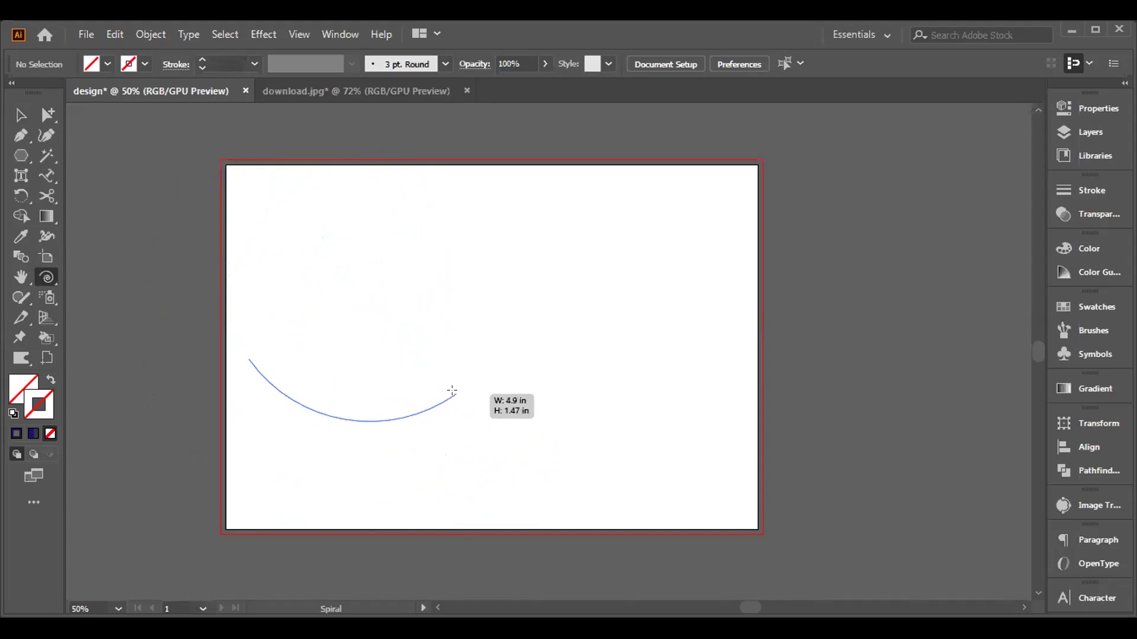
drag(451, 391, 453, 390)
click(20, 115)
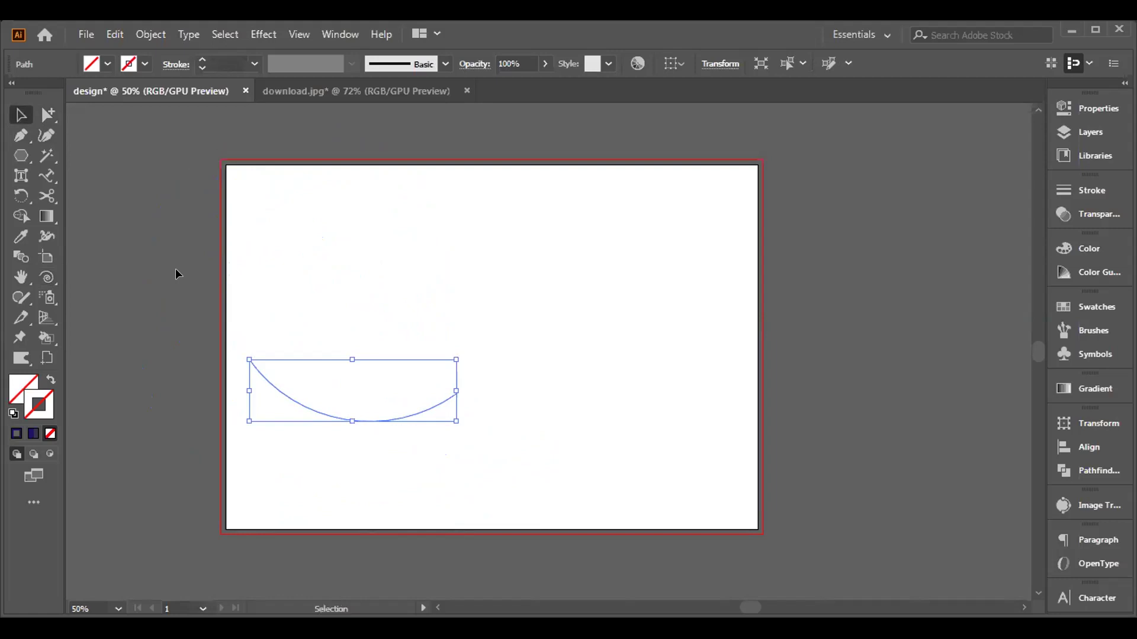
key(Delete)
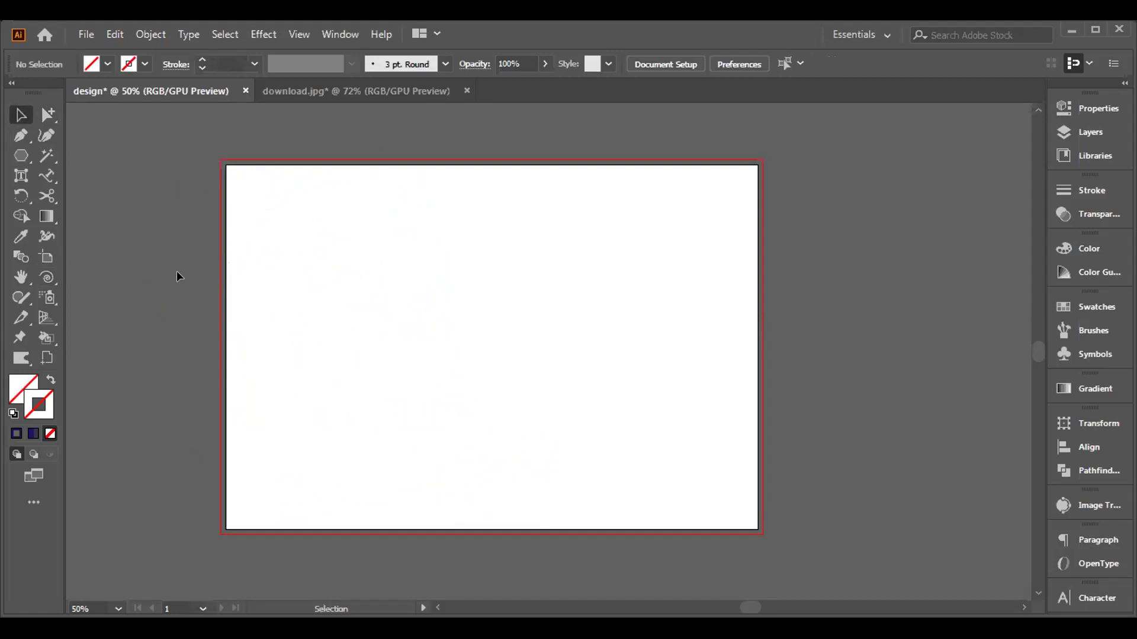
Step: Draw a polar grid with concentric circles and five radial dividers in the middle of the artboard
click(47, 273)
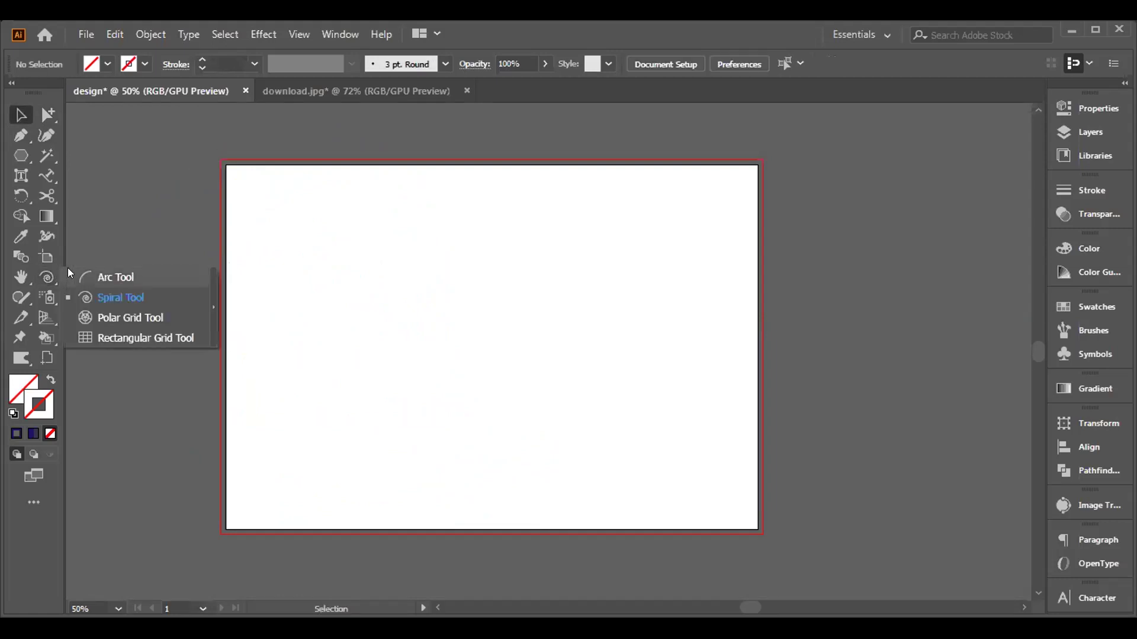
click(67, 267)
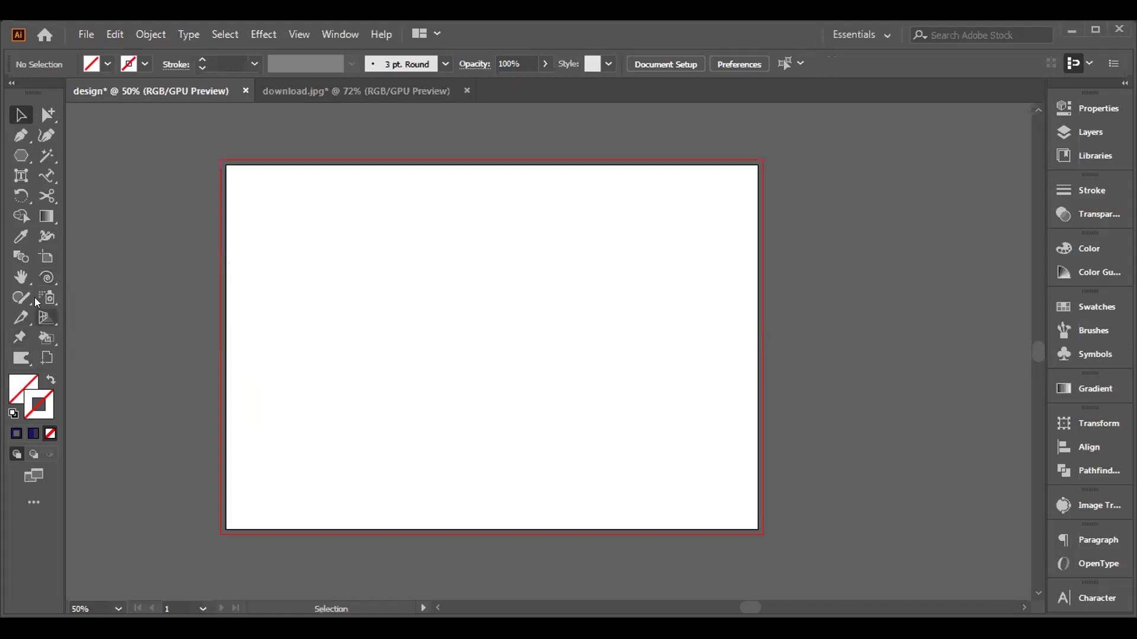
click(44, 275)
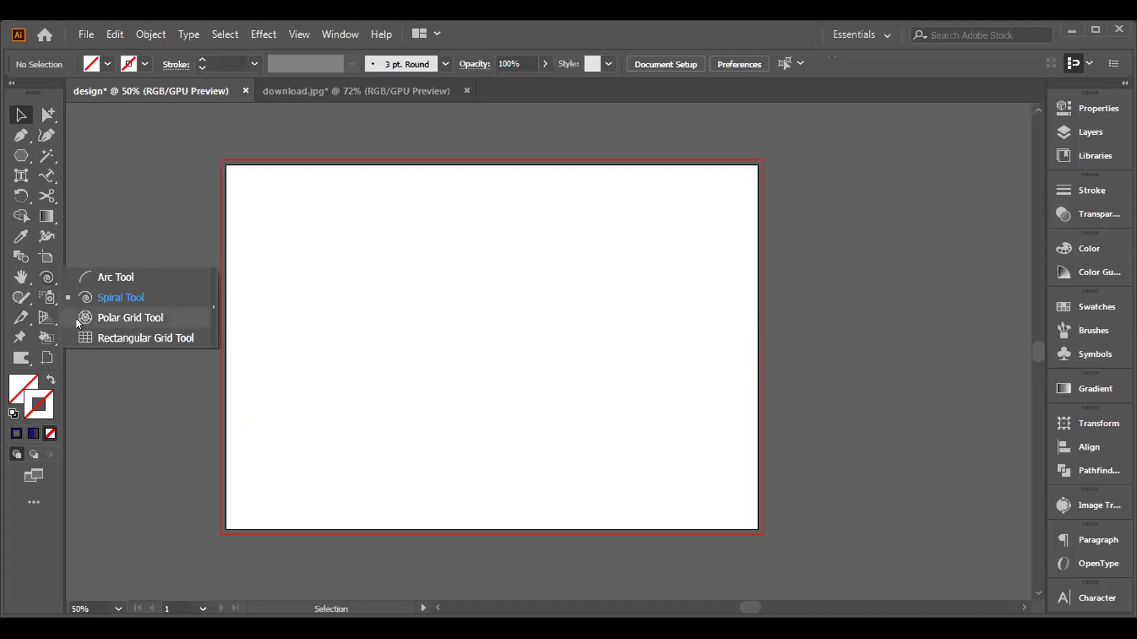
click(110, 319)
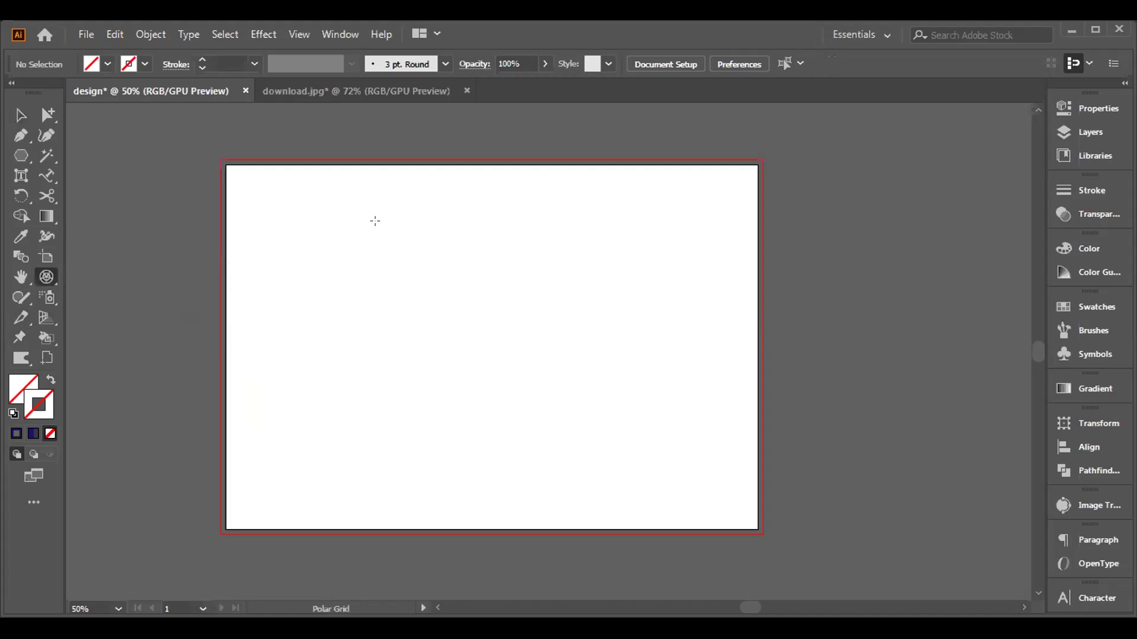
drag(402, 219, 630, 436)
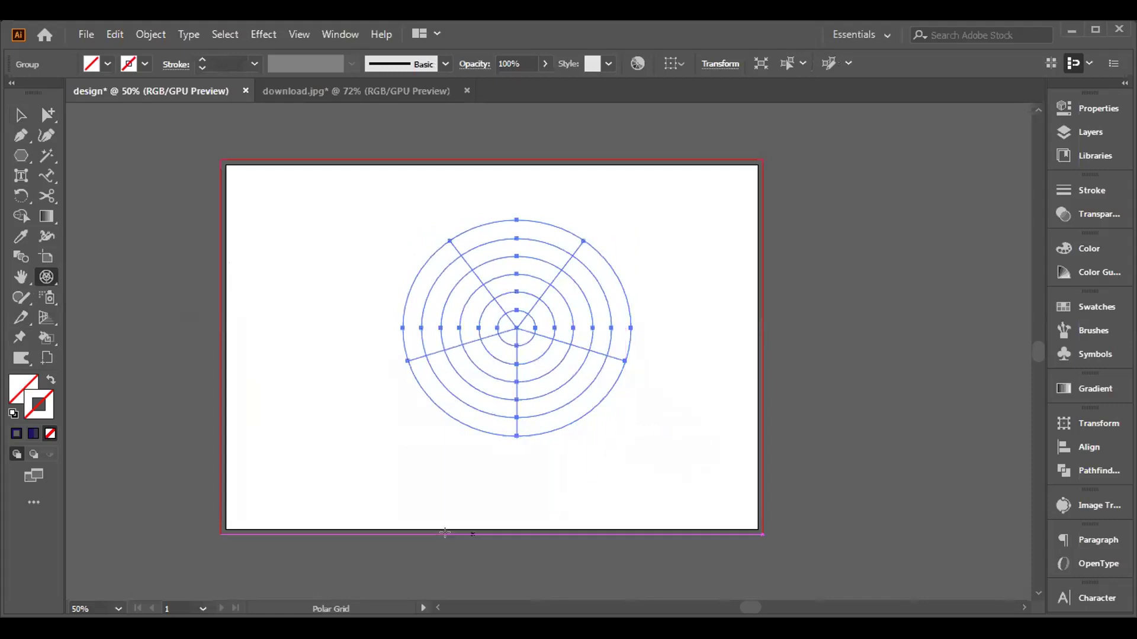
Step: Ungroup the polar grid into its radial dividers and its concentric circles
click(18, 115)
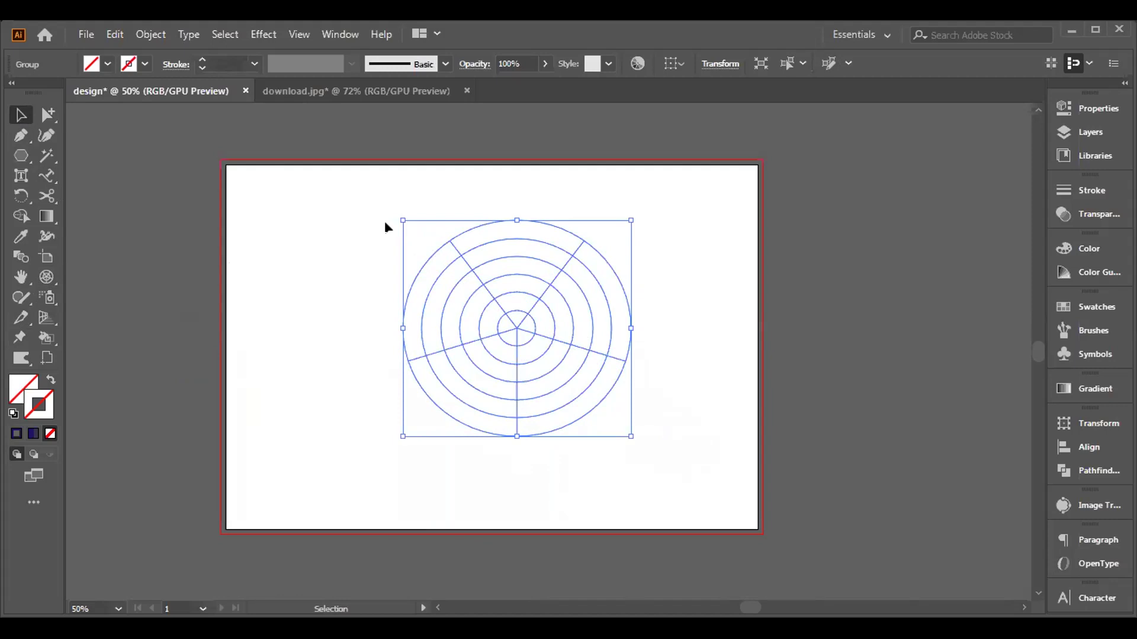
right_click(469, 281)
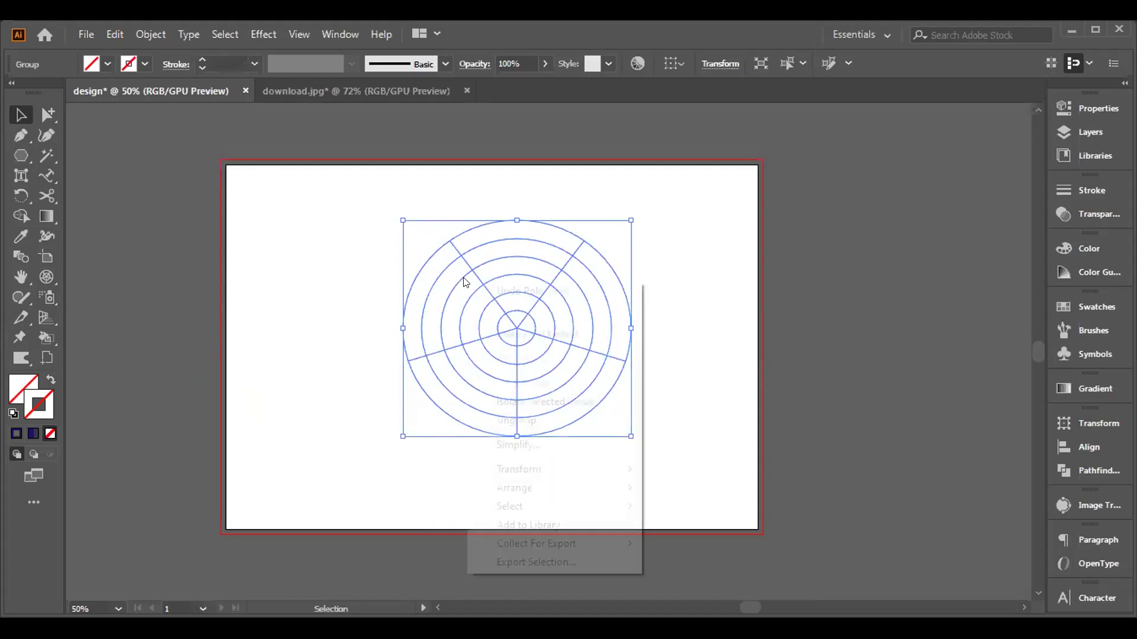
click(532, 420)
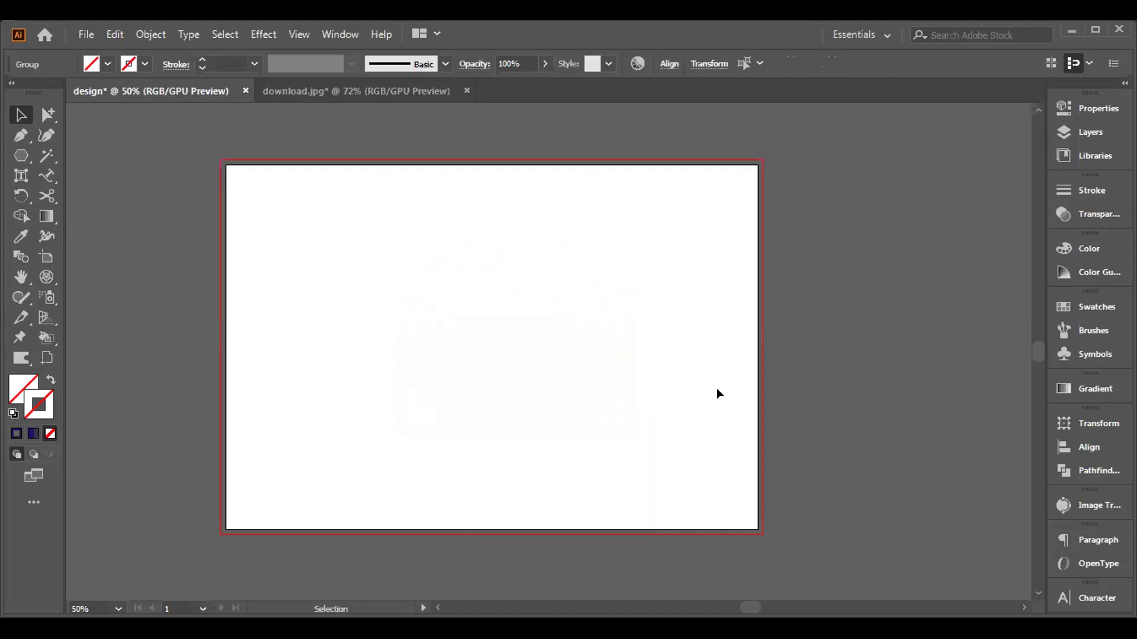
Step: Give all the polar grid's circles and dividers a black 1 pt stroke and deselect them
drag(320, 233, 664, 416)
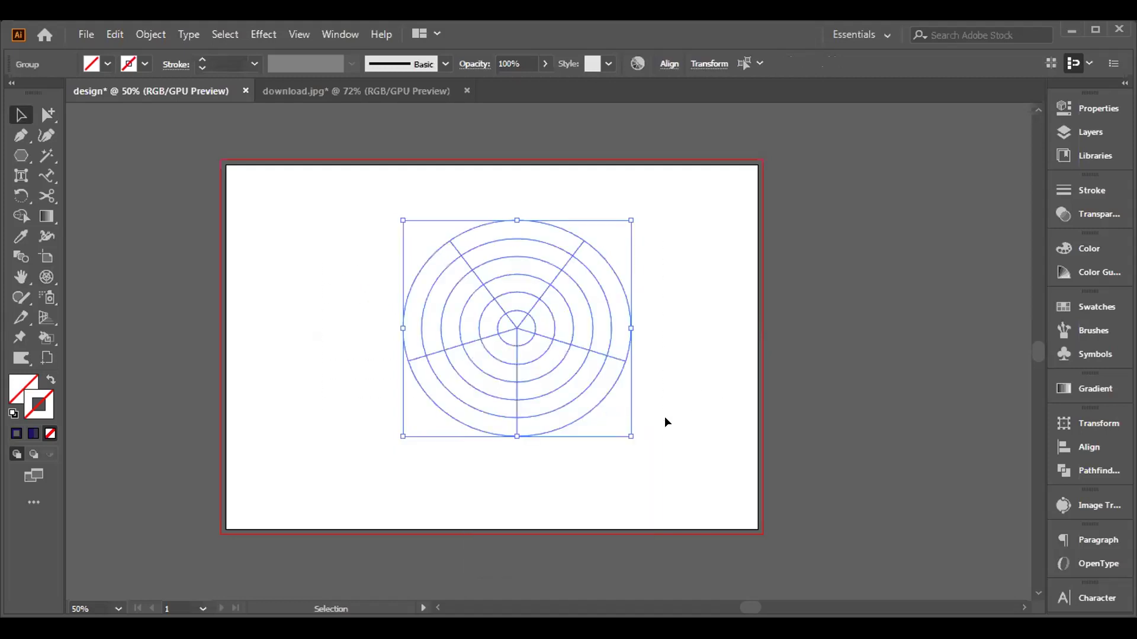
click(144, 64)
click(38, 92)
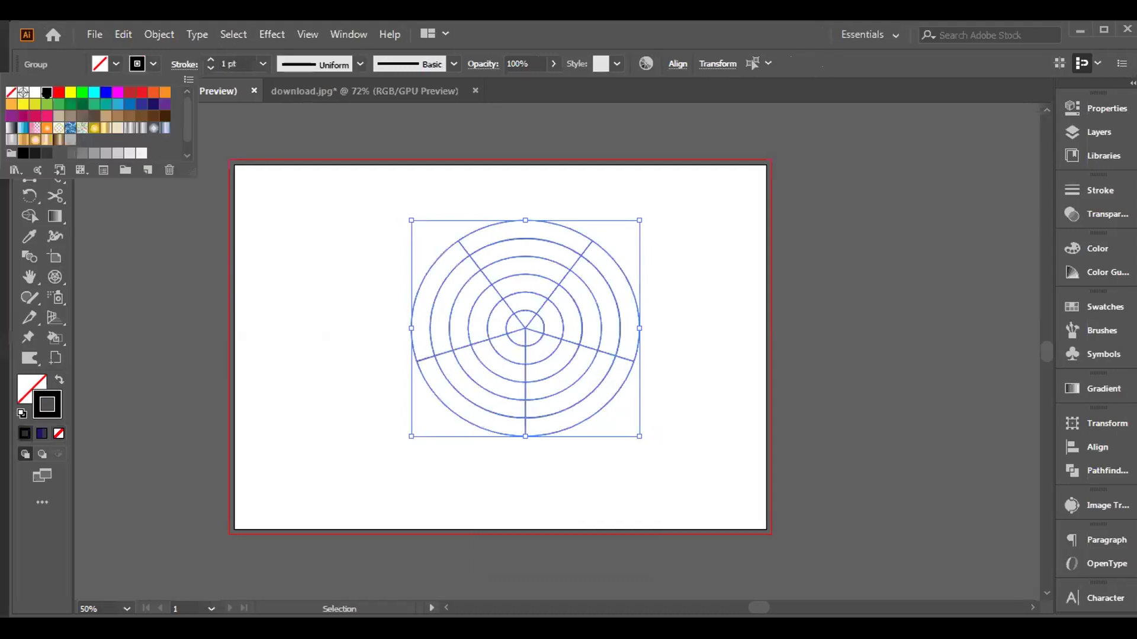
click(223, 271)
click(319, 323)
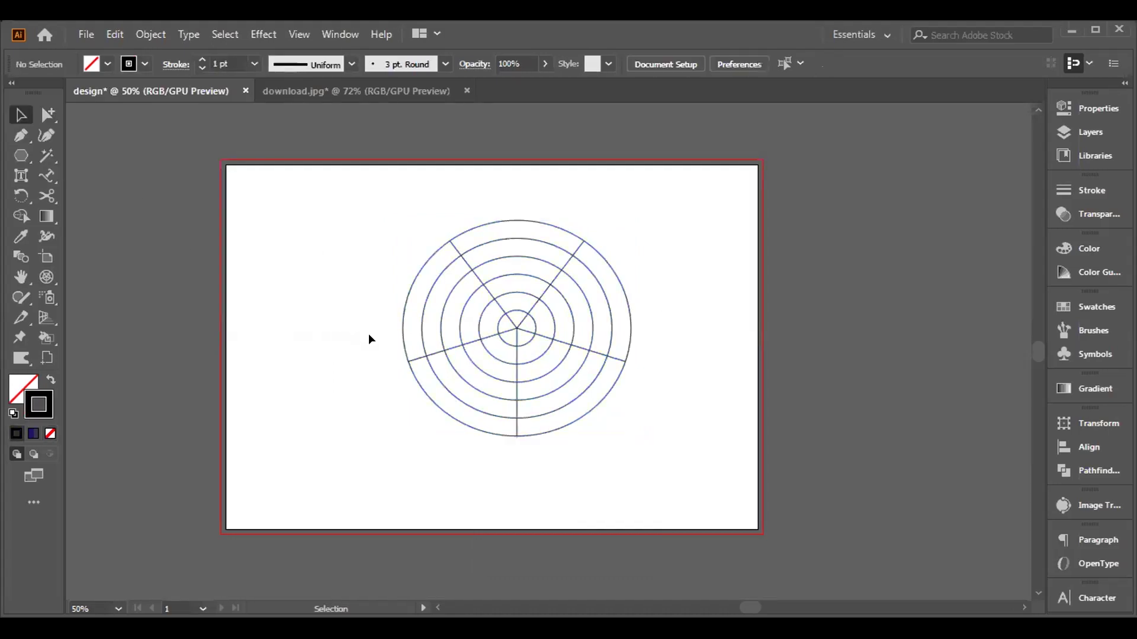
Step: Delete the group of radial dividers from the polar grid
click(477, 342)
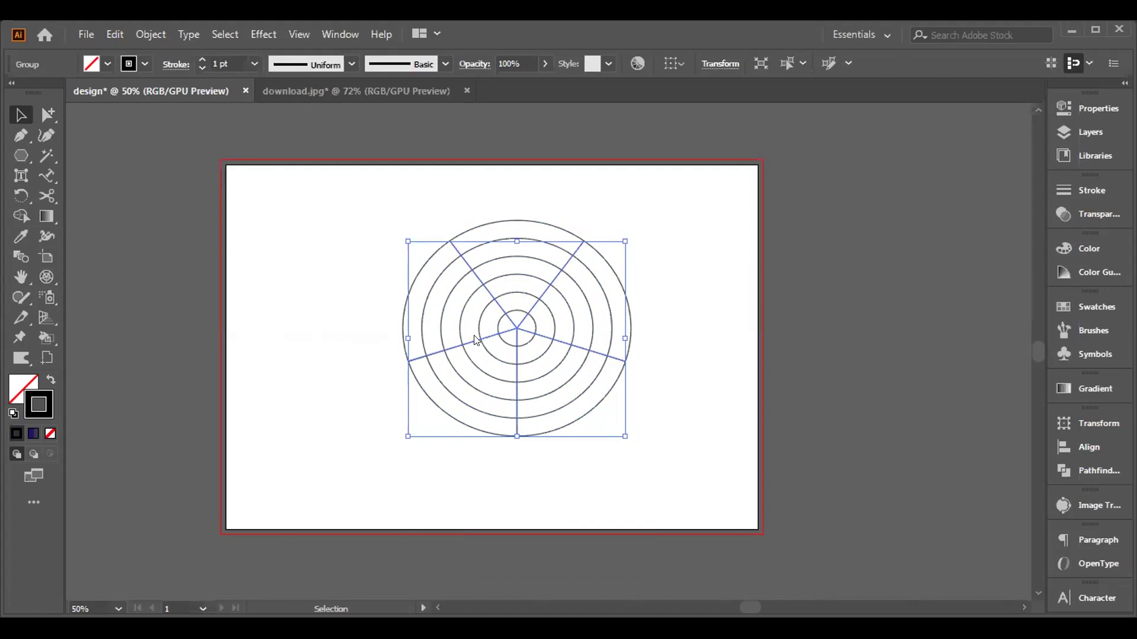
key(Delete)
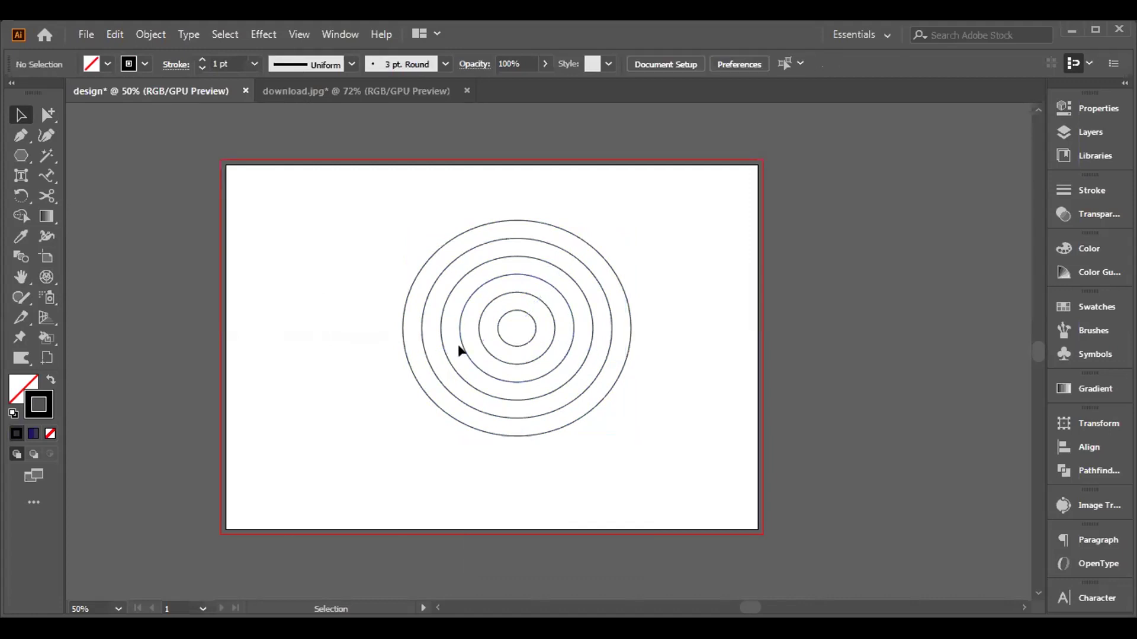
click(544, 262)
key(Delete)
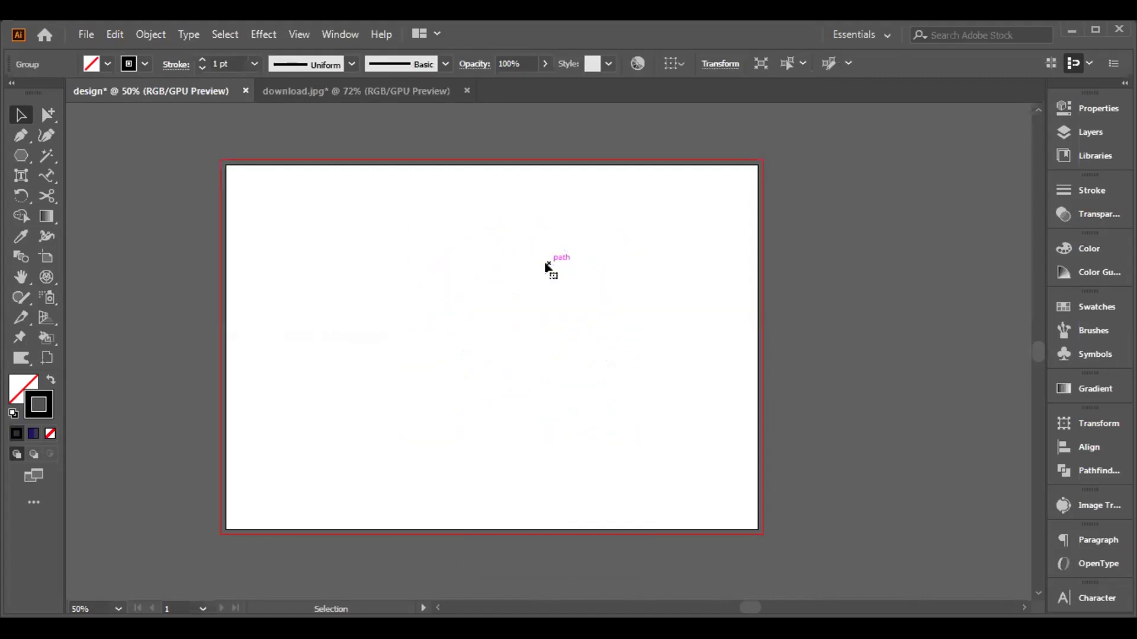
key(ctrl+z)
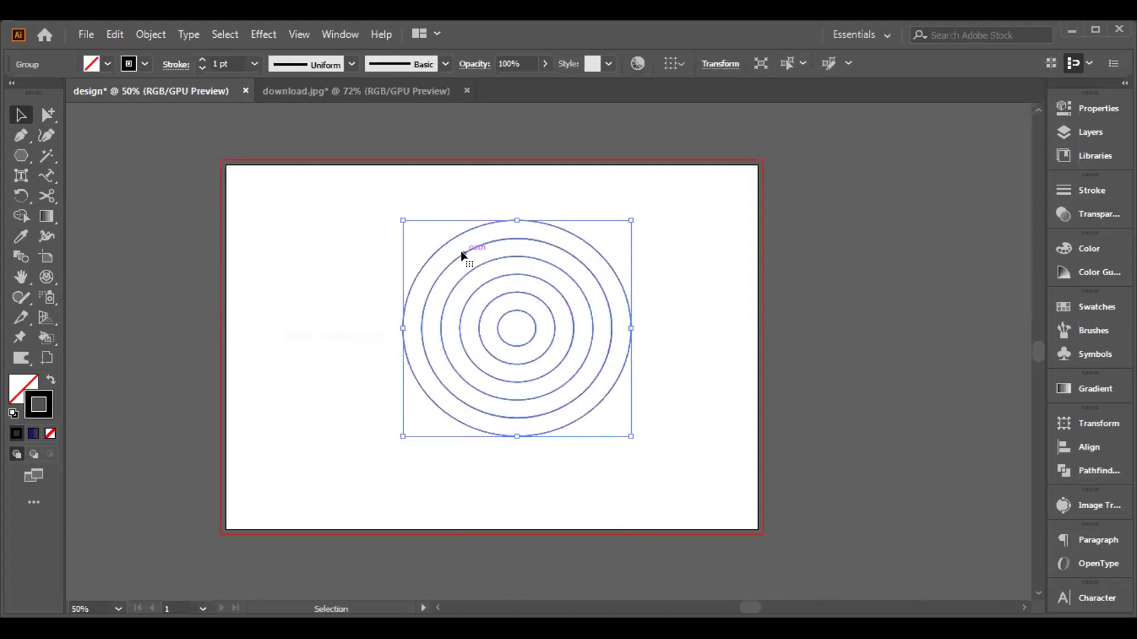
Step: Ungroup the concentric circles into individual paths and deselect them
right_click(461, 251)
click(521, 388)
click(715, 375)
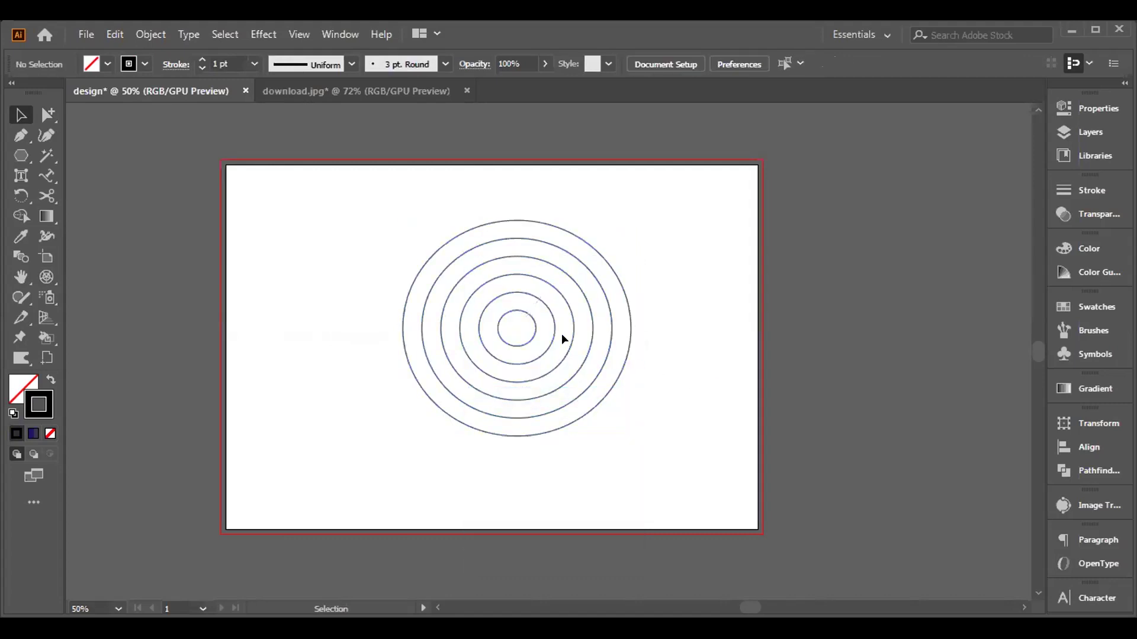
Step: Delete four of the concentric circles individually, and the outermost and third-outermost circles together, to clear the artboard
click(572, 335)
key(Delete)
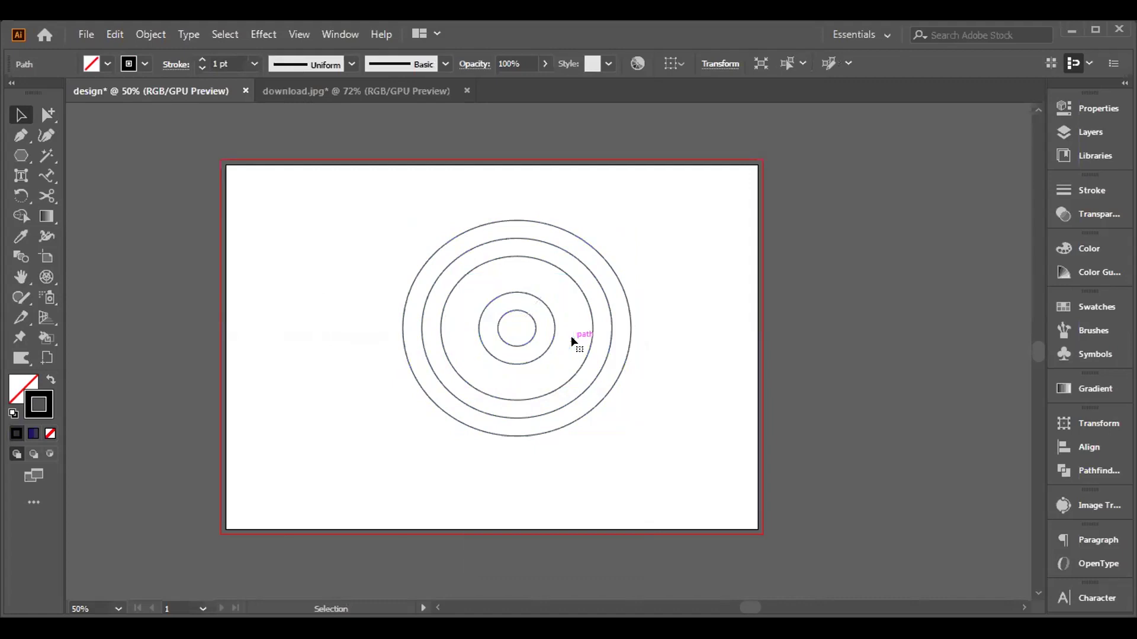
click(601, 363)
key(Delete)
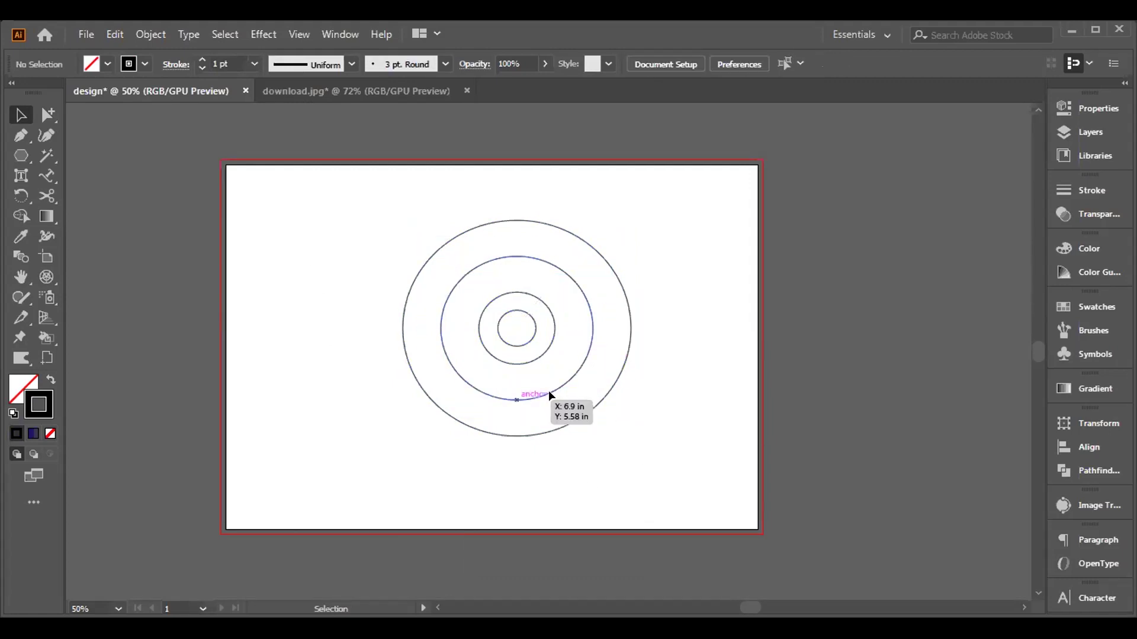
click(526, 346)
key(Delete)
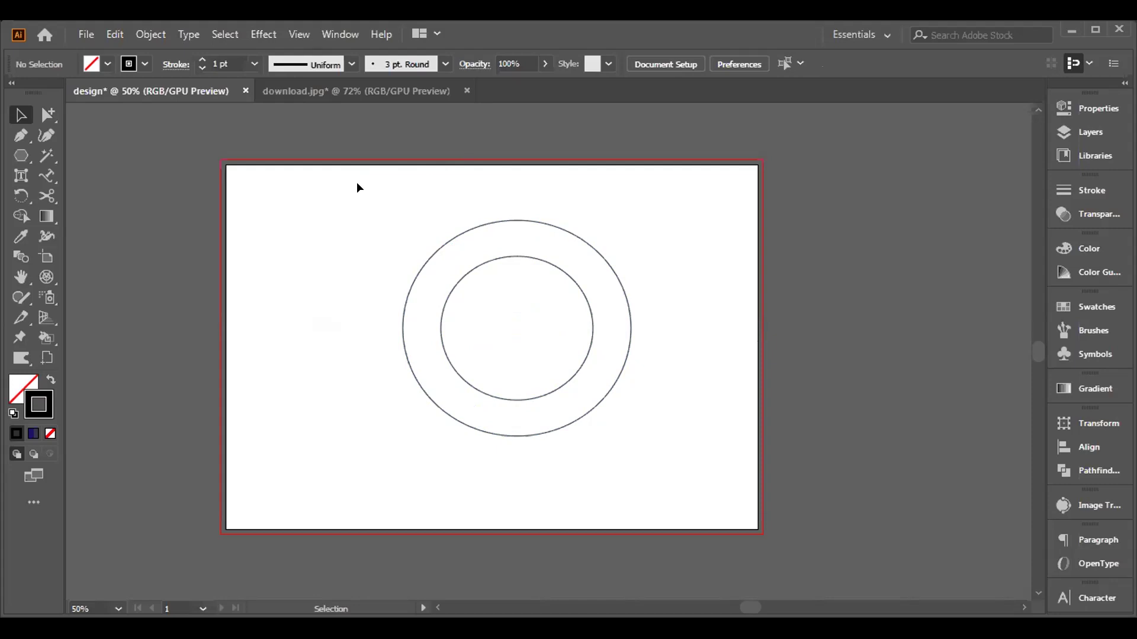
drag(324, 177, 732, 426)
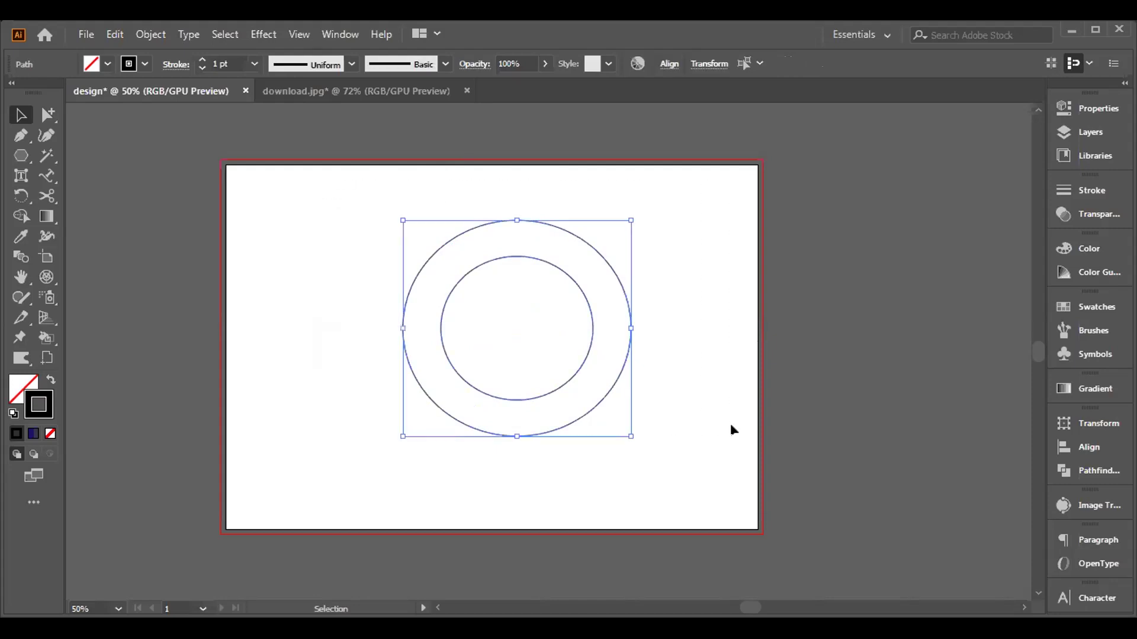
key(Delete)
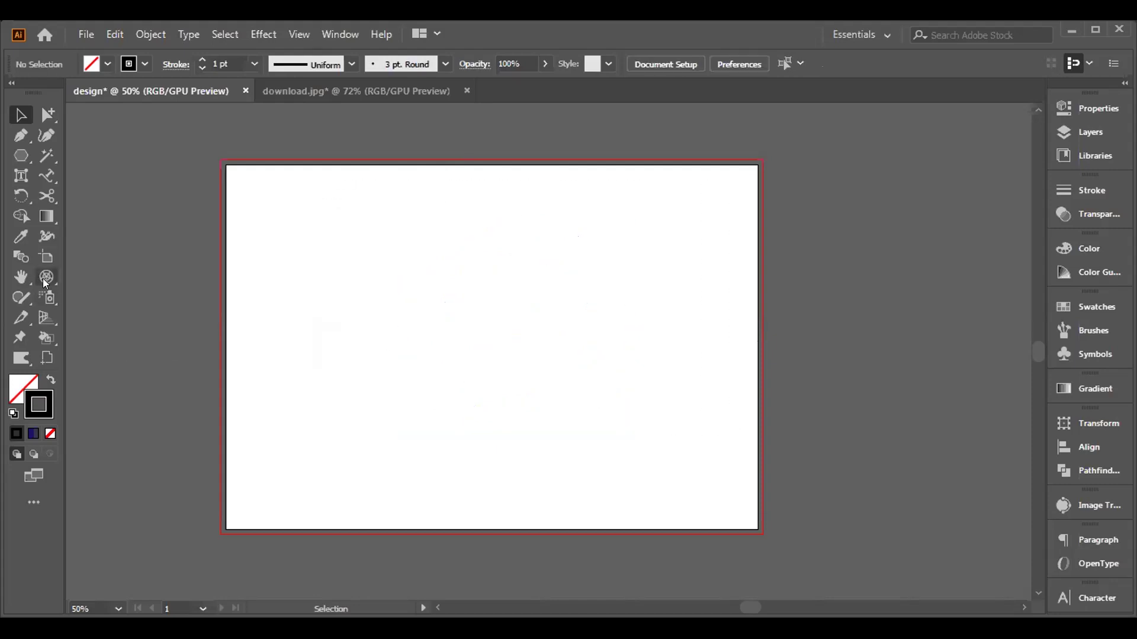
Step: Draw a six-by-six rectangular grid in the middle of the artboard and ungroup it
drag(43, 280, 81, 339)
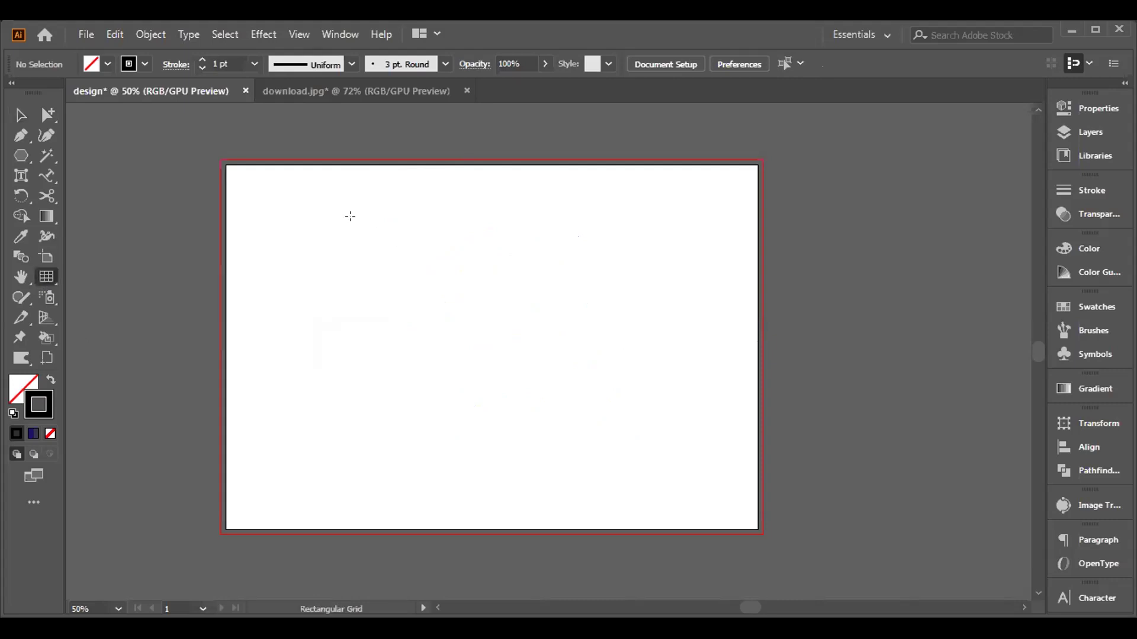
drag(356, 220, 634, 472)
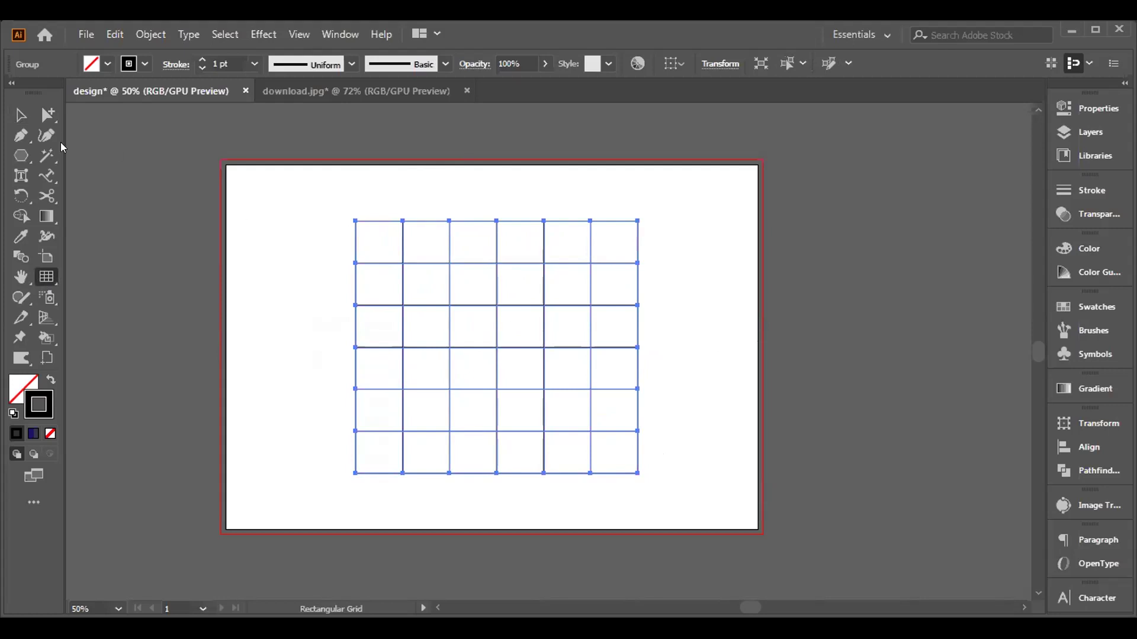
click(29, 107)
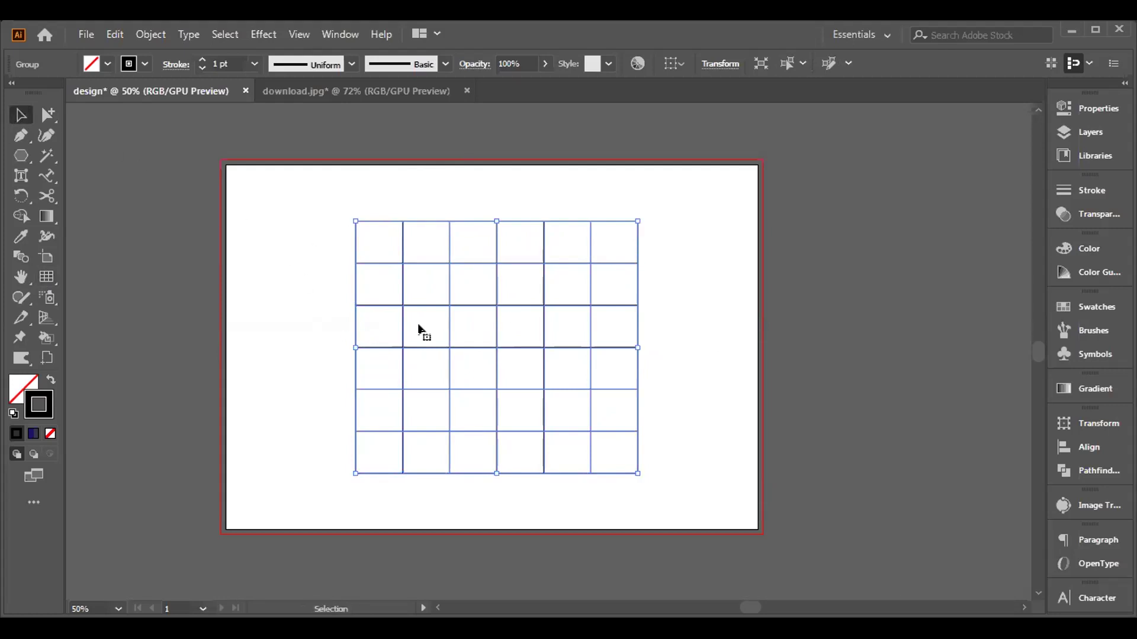
right_click(495, 305)
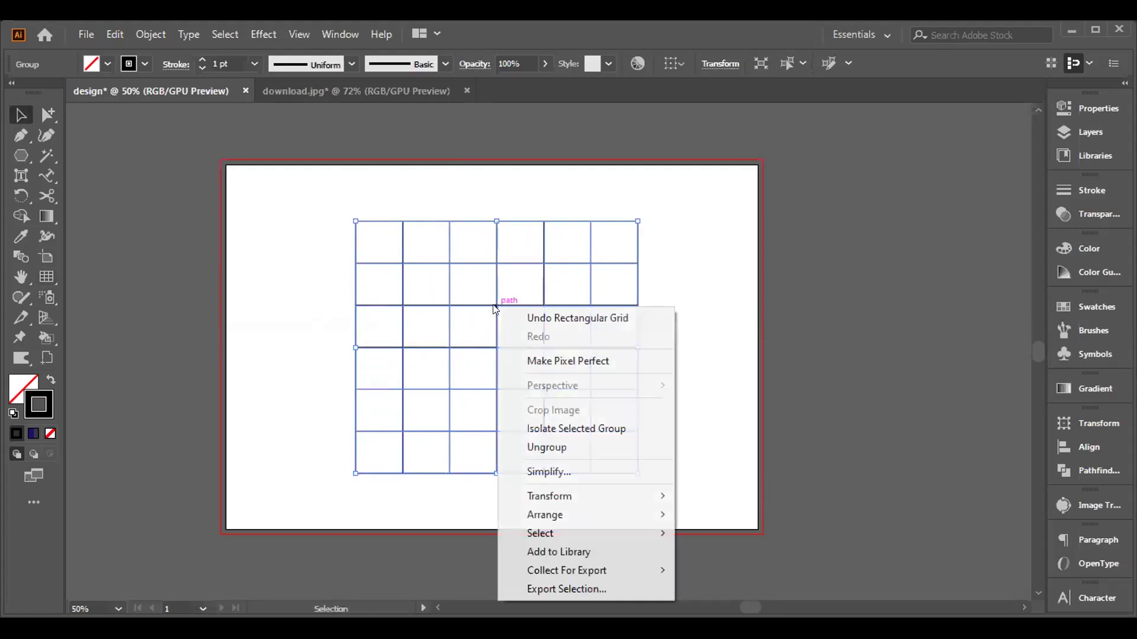
click(565, 448)
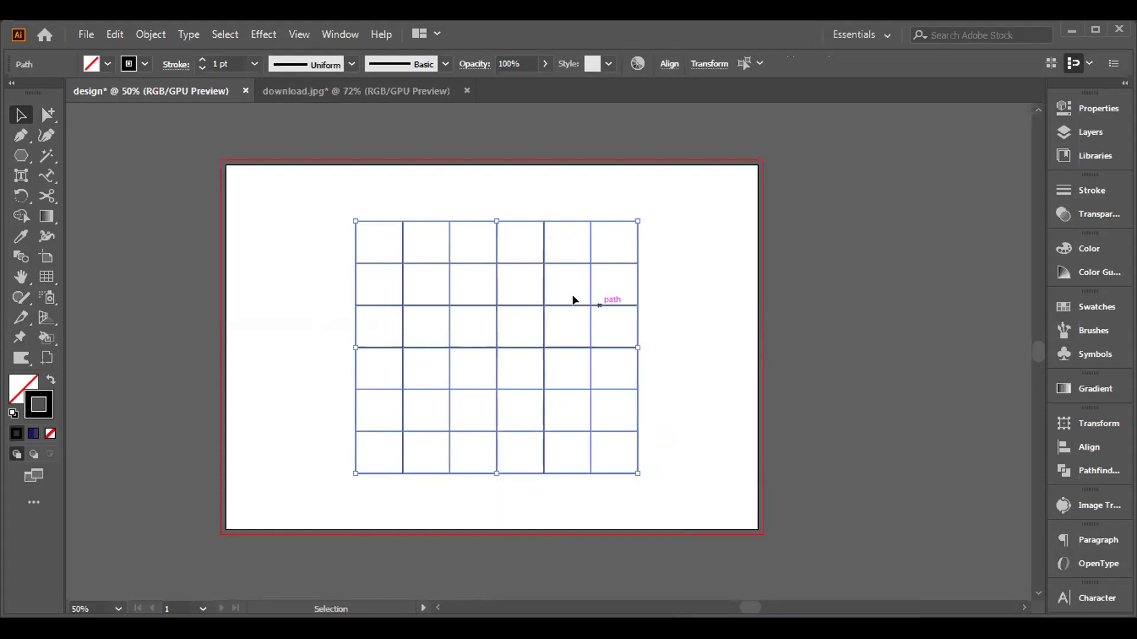
Step: Delete the uppermost inner horizontal line of the grid, and select and deselect a lower horizontal line
click(273, 238)
click(367, 258)
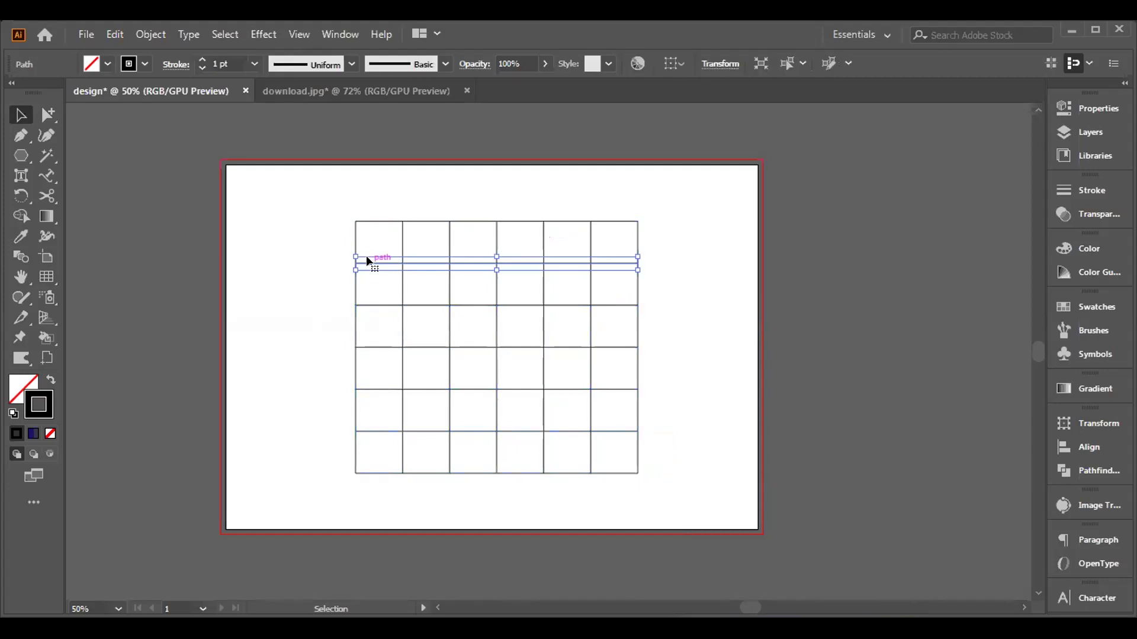
key(Delete)
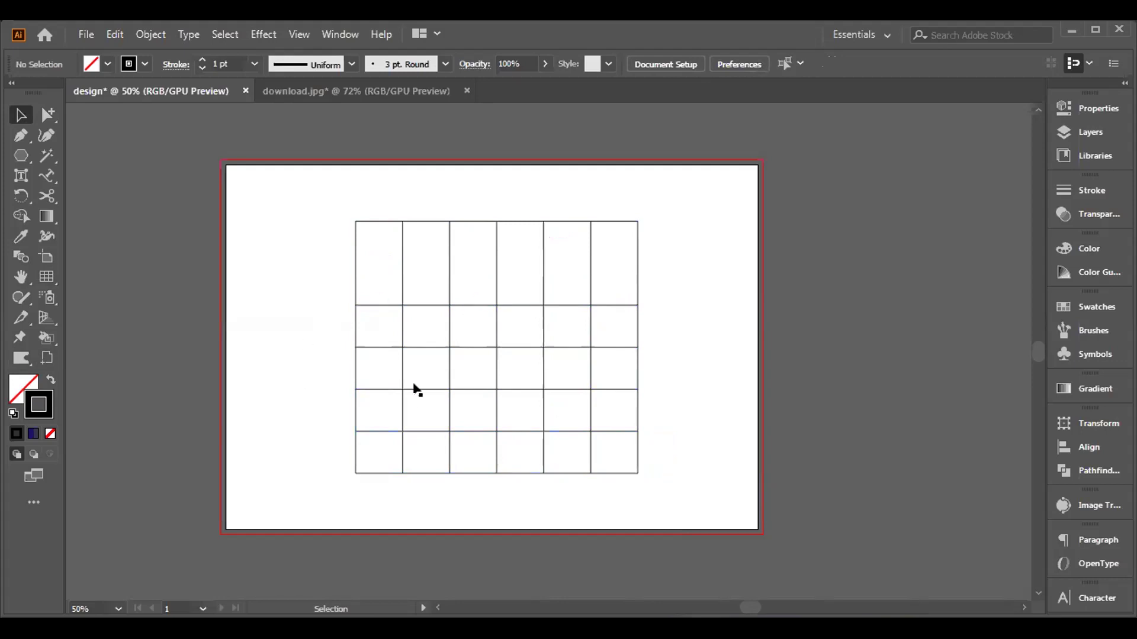
click(441, 389)
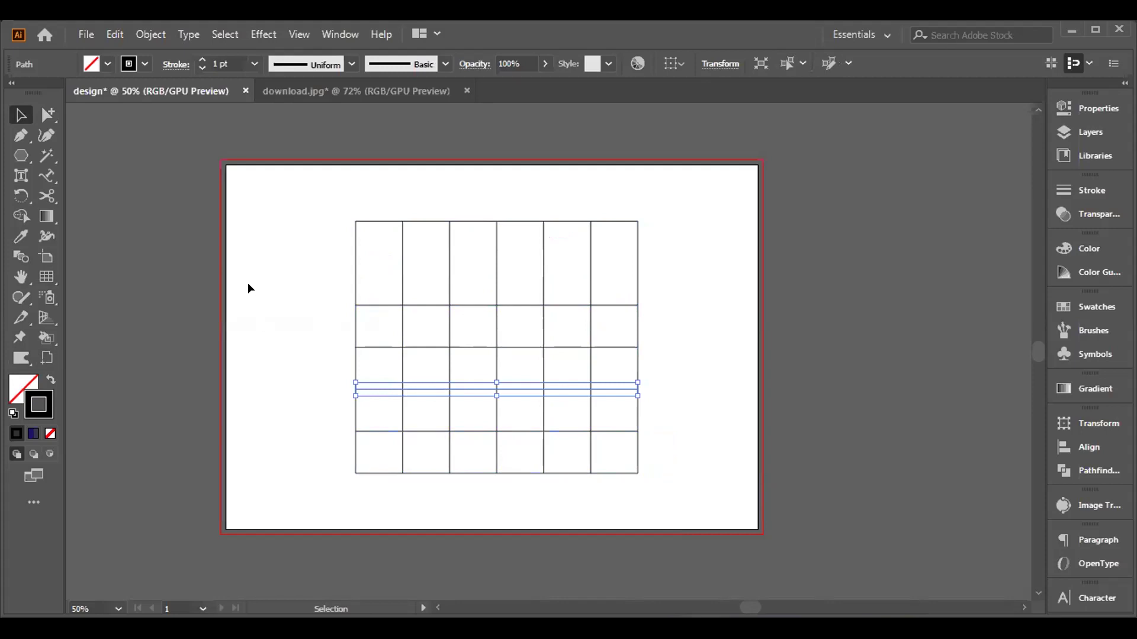
click(346, 261)
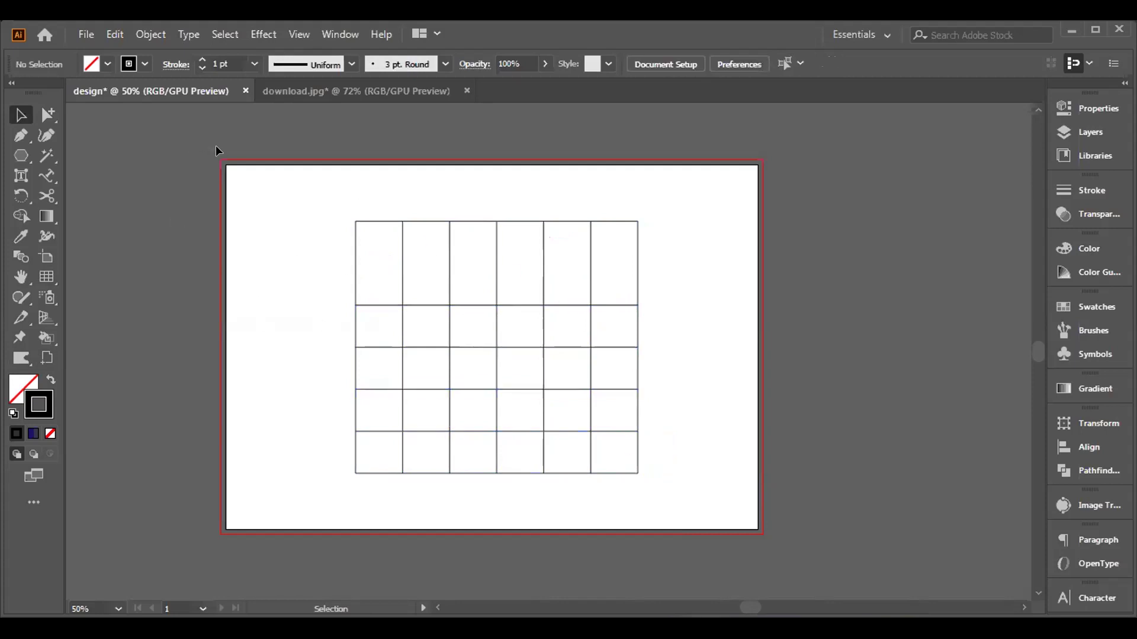
Step: Merge grid cells with the Shape Builder into one C-shaped area wrapping around the three middle cells and open to the right
drag(369, 247, 639, 464)
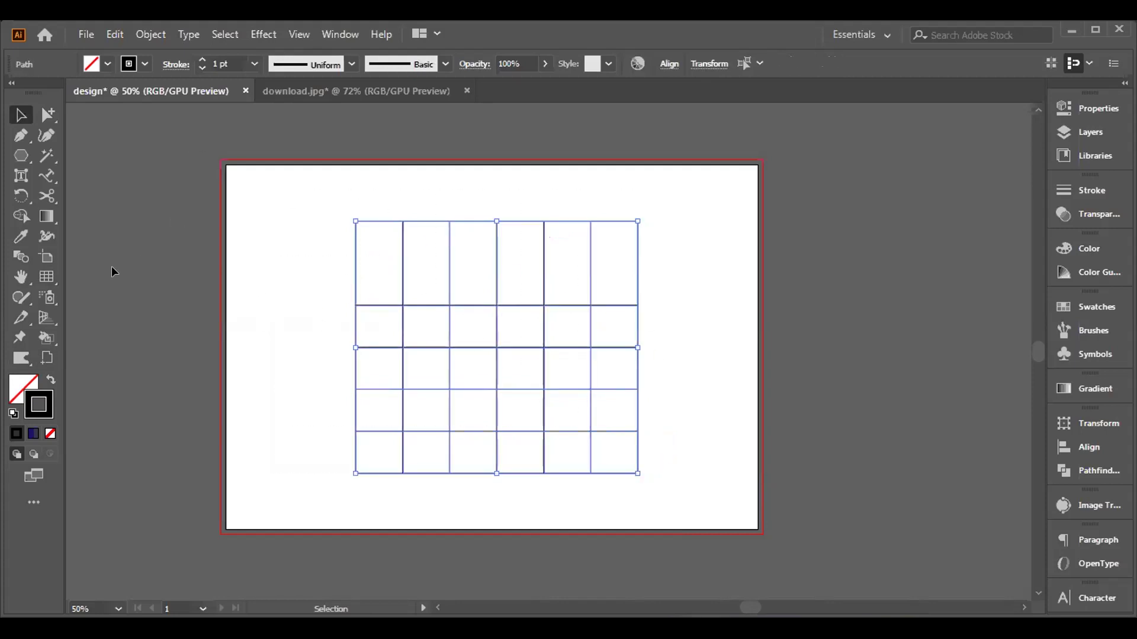
click(20, 216)
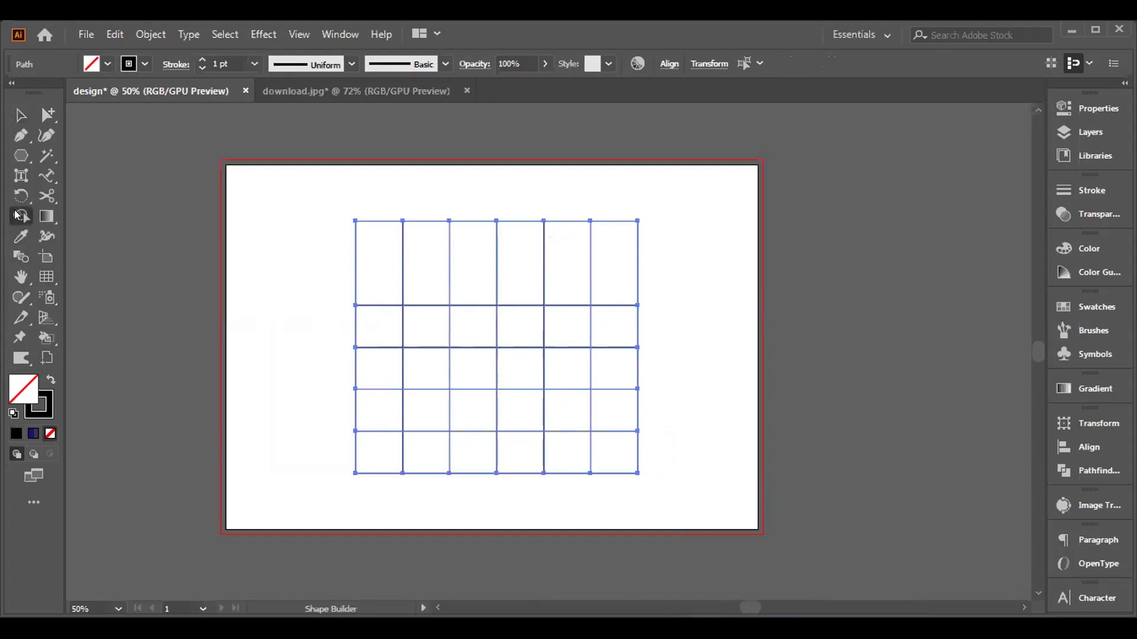
mouse_move(557, 328)
mouse_down()
mouse_move(421, 333)
mouse_move(427, 401)
mouse_move(535, 403)
mouse_move(561, 415)
mouse_move(531, 419)
mouse_up()
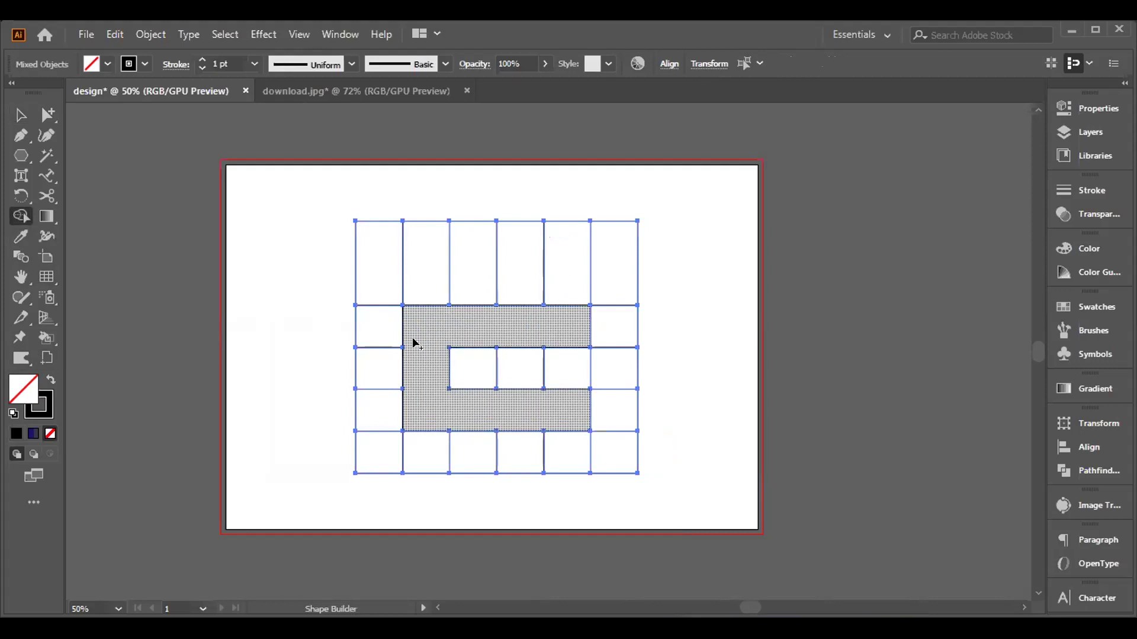
Step: Undo the last two cell merges and merge the grid cells along a B-shaped path with the Shape Builder tool
key(ctrl+z)
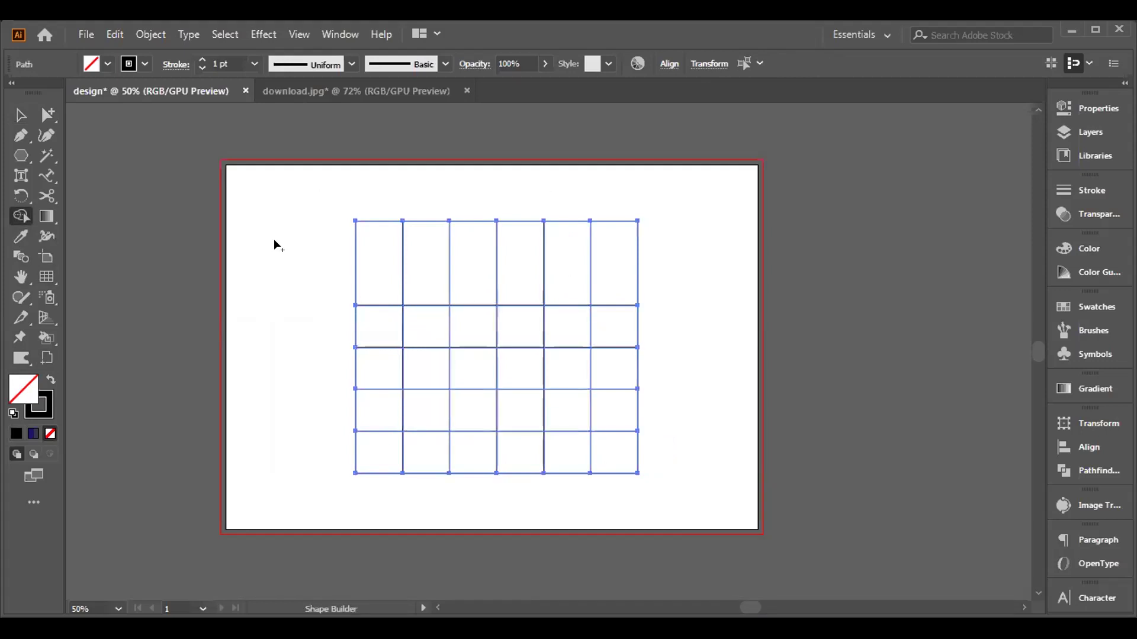
key(ctrl+z)
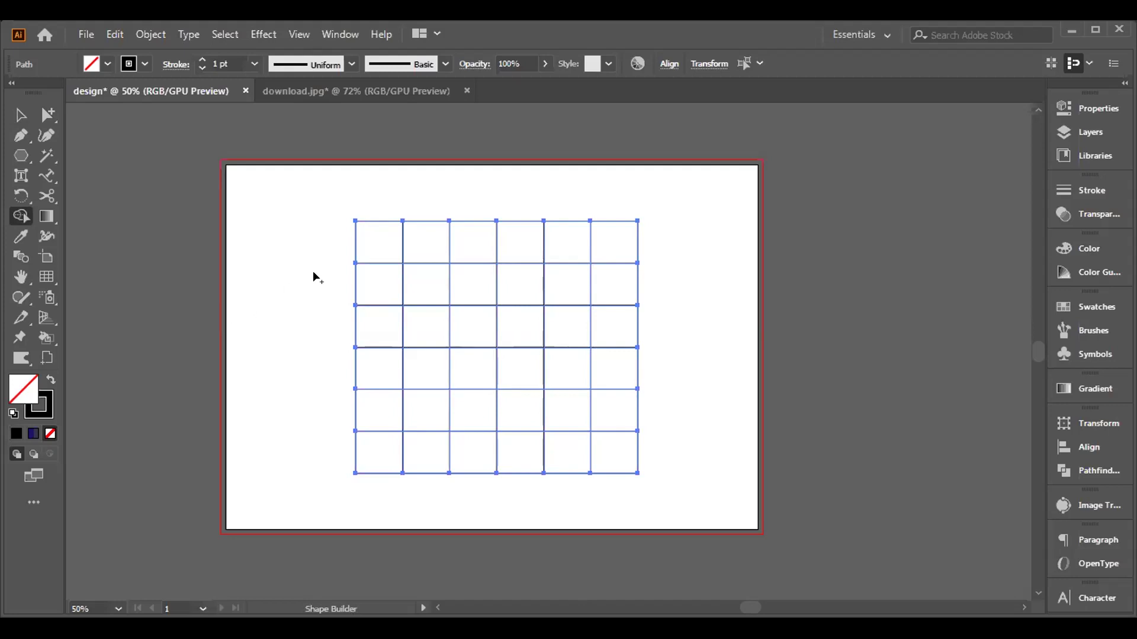
mouse_move(424, 241)
mouse_down()
mouse_move(435, 459)
mouse_move(570, 453)
mouse_move(570, 386)
mouse_move(553, 346)
mouse_move(467, 333)
mouse_move(585, 306)
mouse_move(570, 240)
mouse_move(438, 232)
mouse_up()
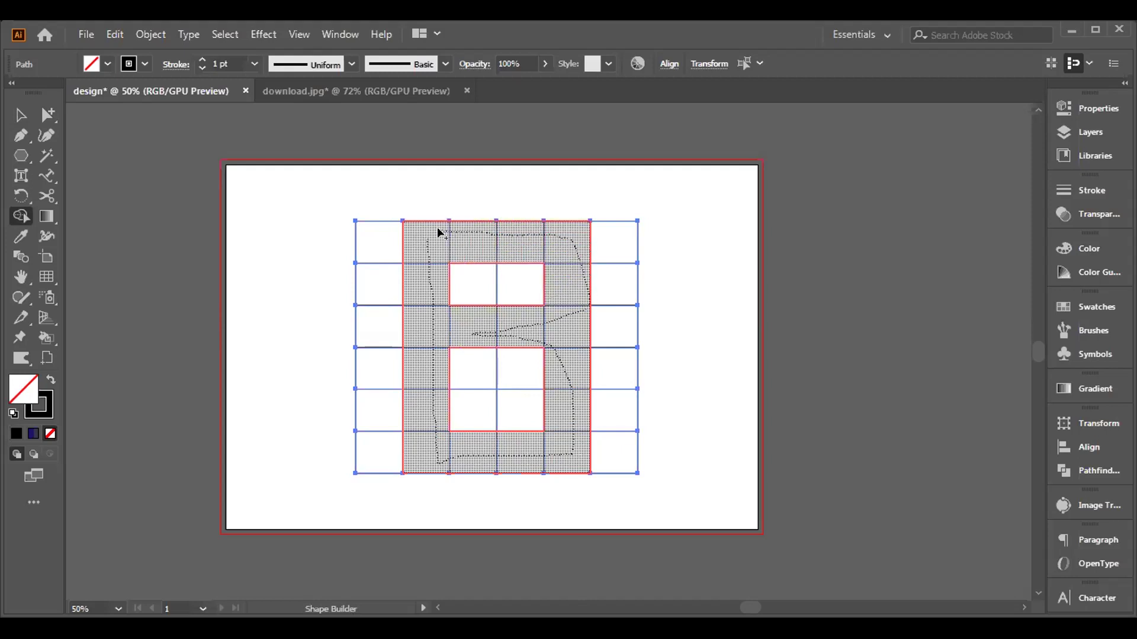
drag(439, 233, 438, 233)
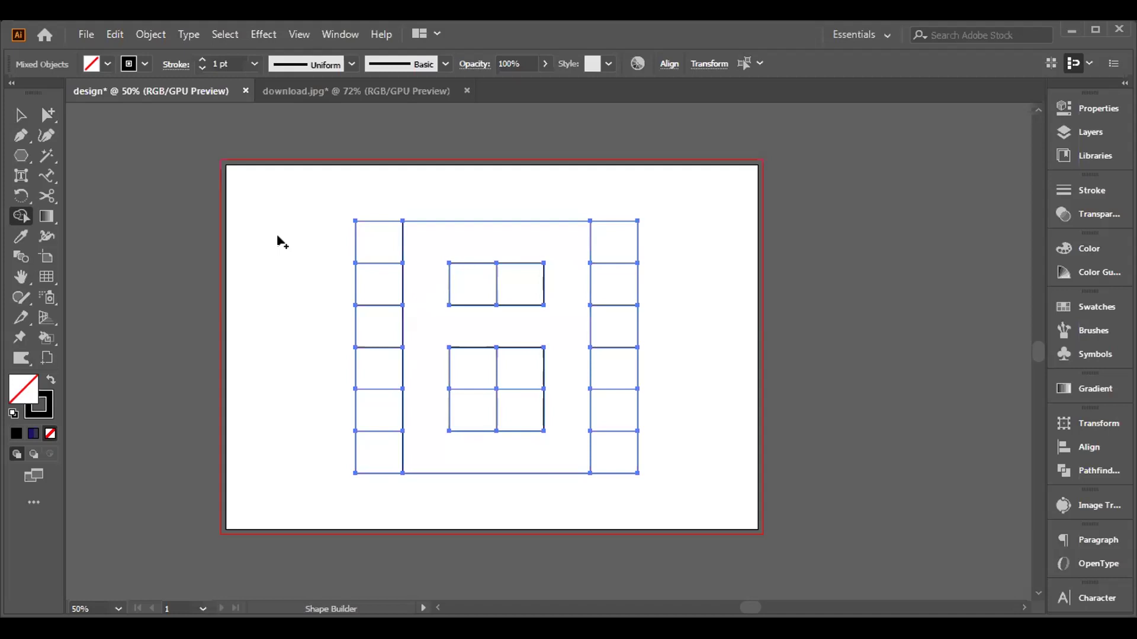
Step: Select the whole rectangular grid, including the merged shape, and delete it from the artboard
drag(275, 226, 424, 319)
click(31, 119)
drag(274, 209, 638, 487)
key(Delete)
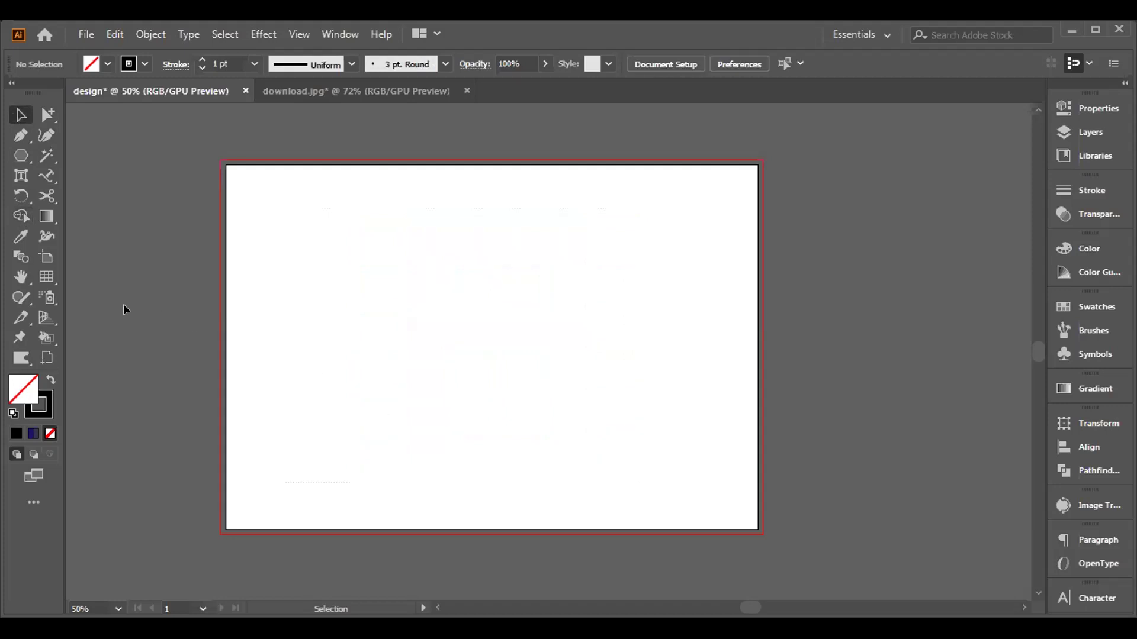
Step: Draw a polar grid about 6.7 in wide and 5.3 in high, and move it to the artboard's upper middle
click(46, 276)
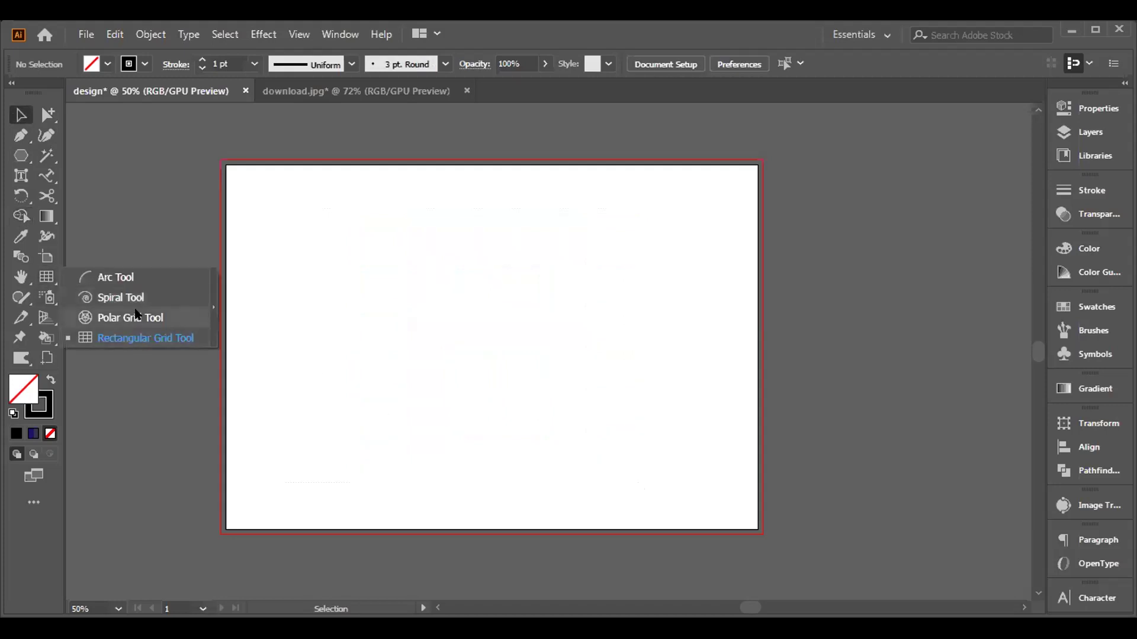
click(130, 317)
drag(424, 284, 707, 512)
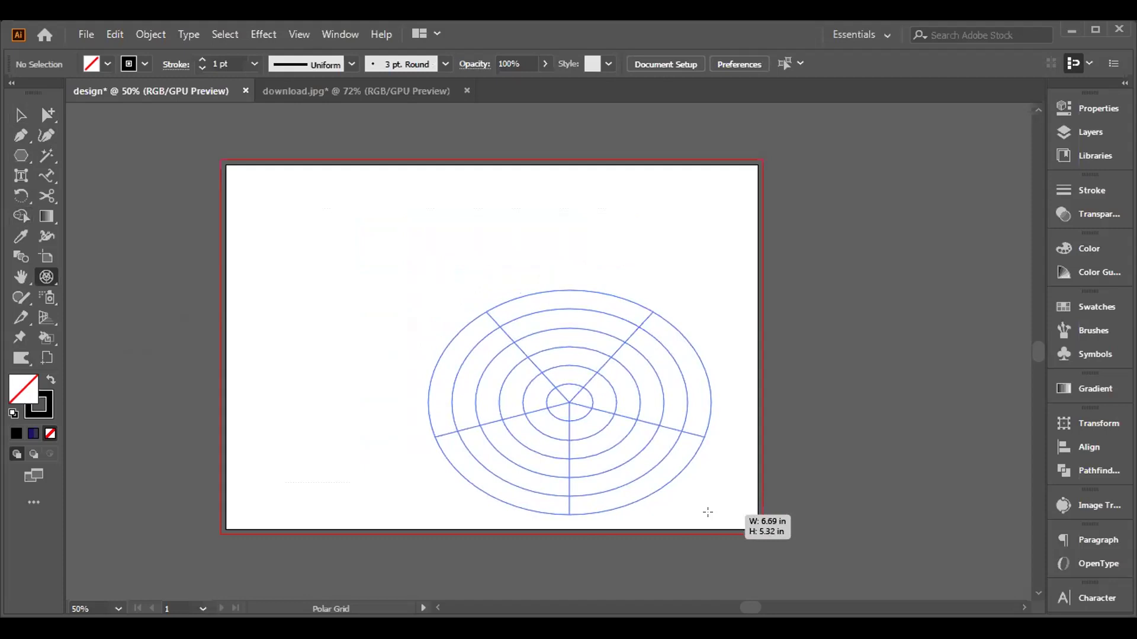
drag(707, 512, 707, 512)
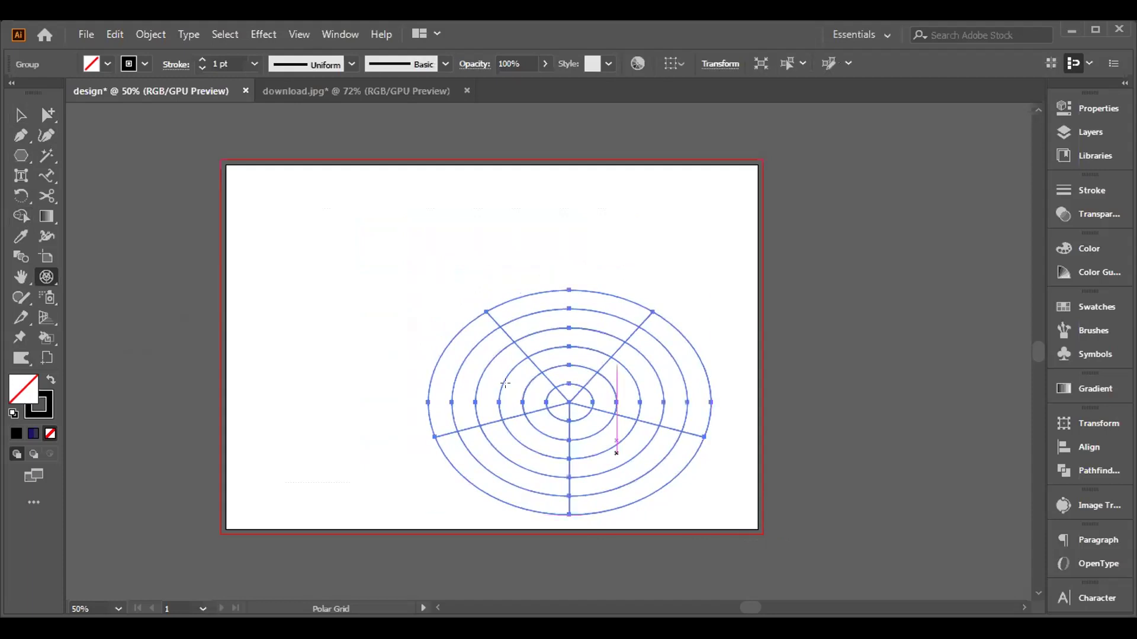
key(v)
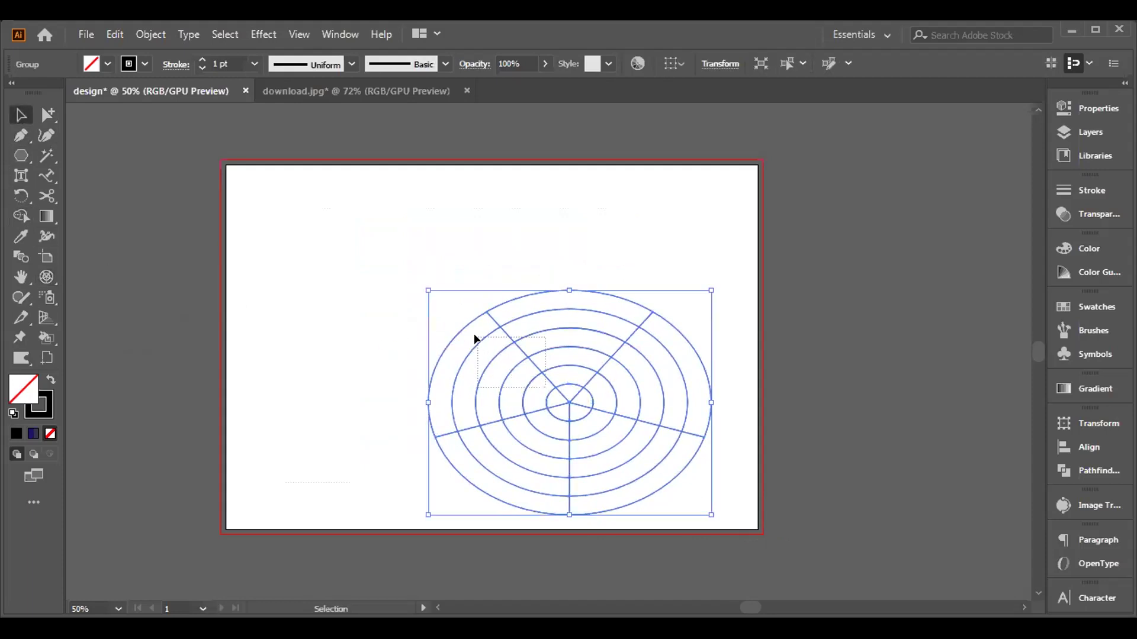
drag(513, 336, 436, 246)
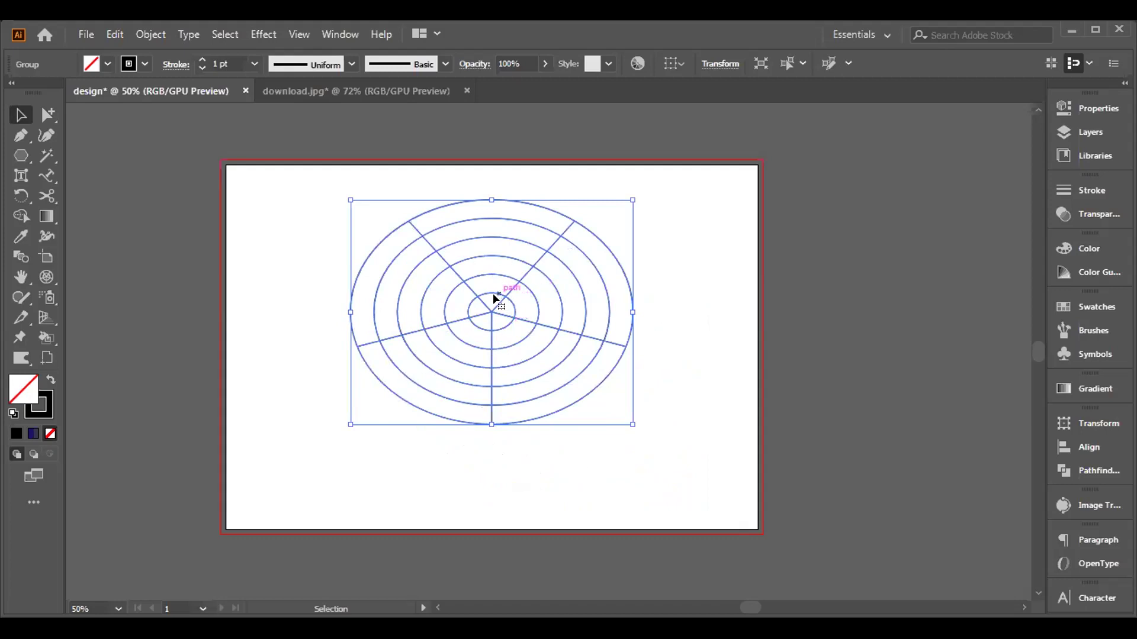
Step: Ungroup the polar grid into its ellipses and radial dividers
right_click(484, 314)
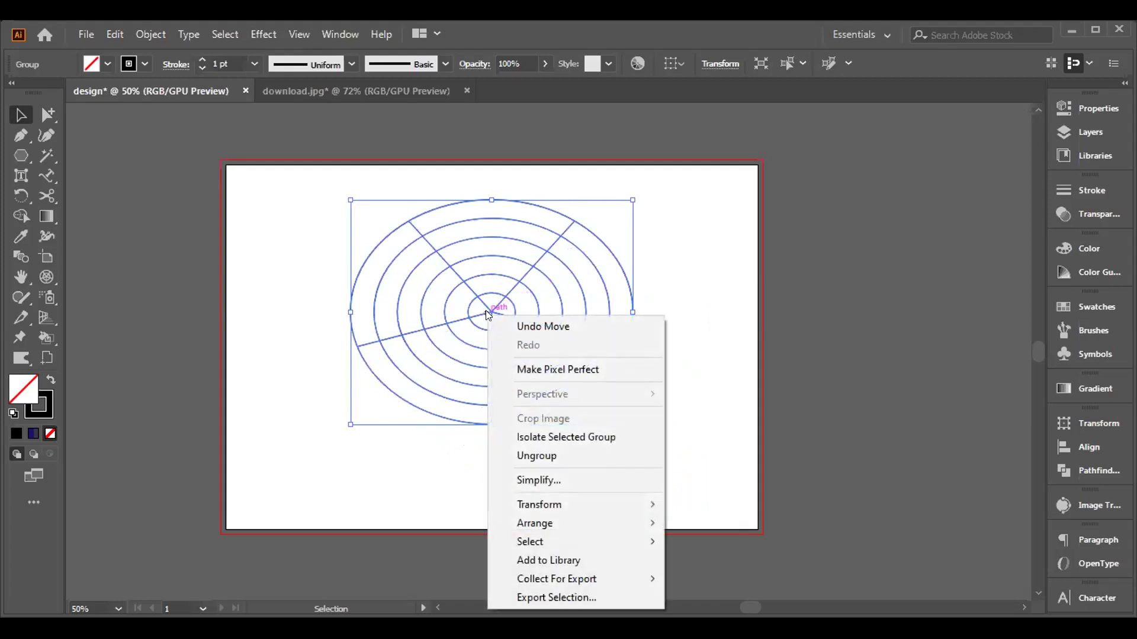
click(531, 458)
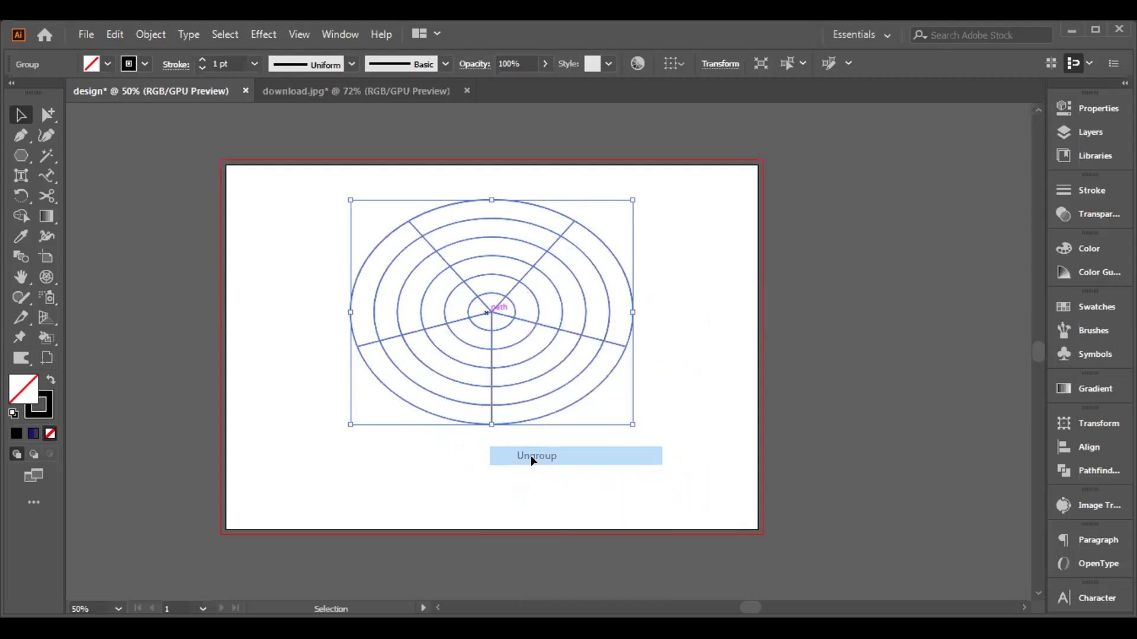
click(560, 467)
Step: Duplicate the radial dividers in place, rotate the copy counterclockwise, and nudge it so its centre meets the grid's centre
click(490, 310)
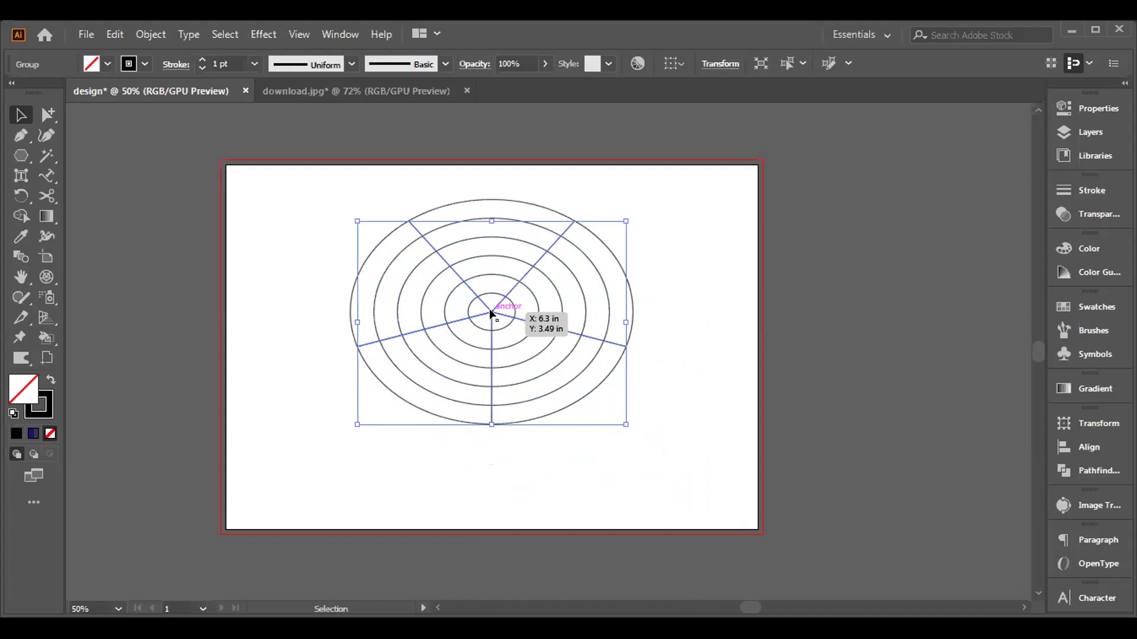
key(ctrl+alt)
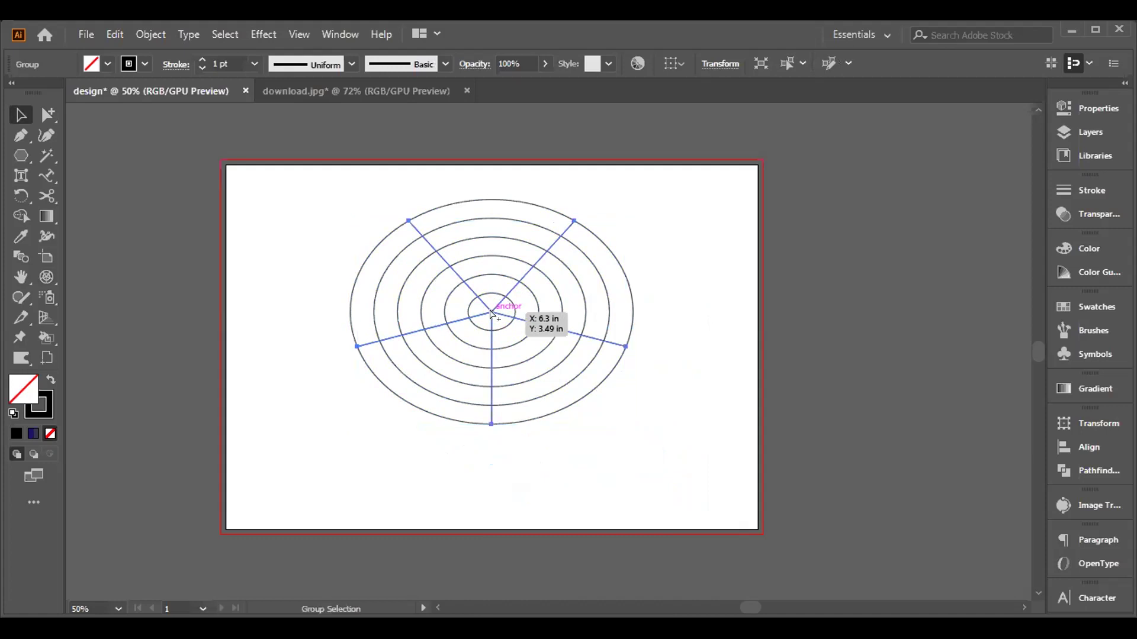
key(ctrl)
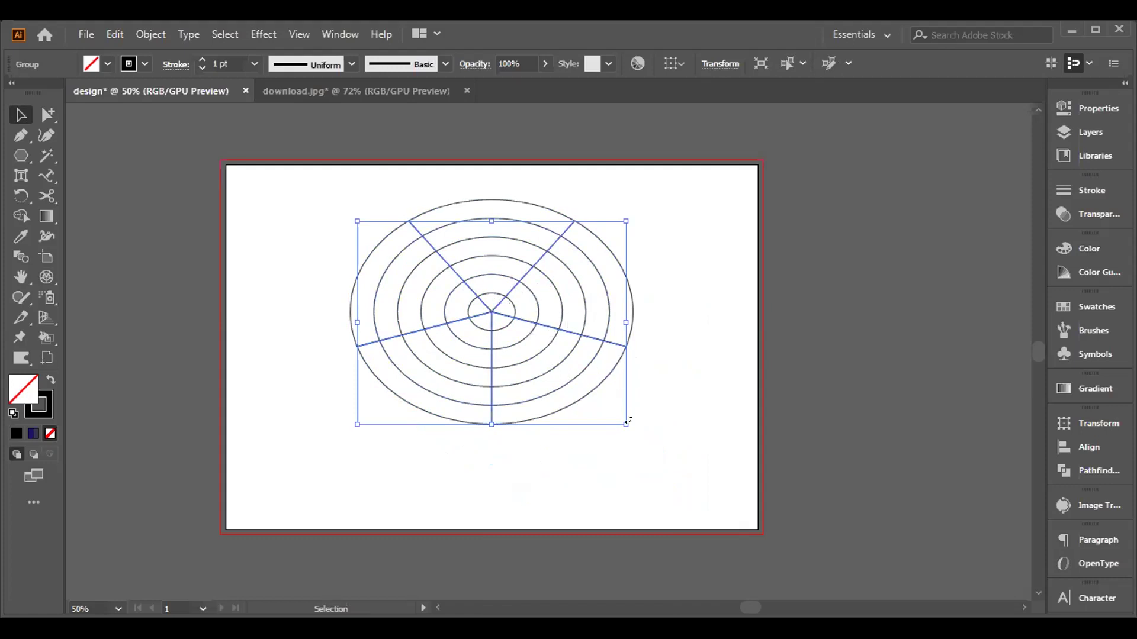
drag(626, 430, 657, 330)
key(Right)
key(Right)
key(Right)
key(Right)
key(Right)
key(Right)
key(Right)
key(Right)
key(Right)
key(Right)
key(Right)
key(Right)
key(Right)
key(Right)
key(Right)
key(Right)
key(Right)
key(Right)
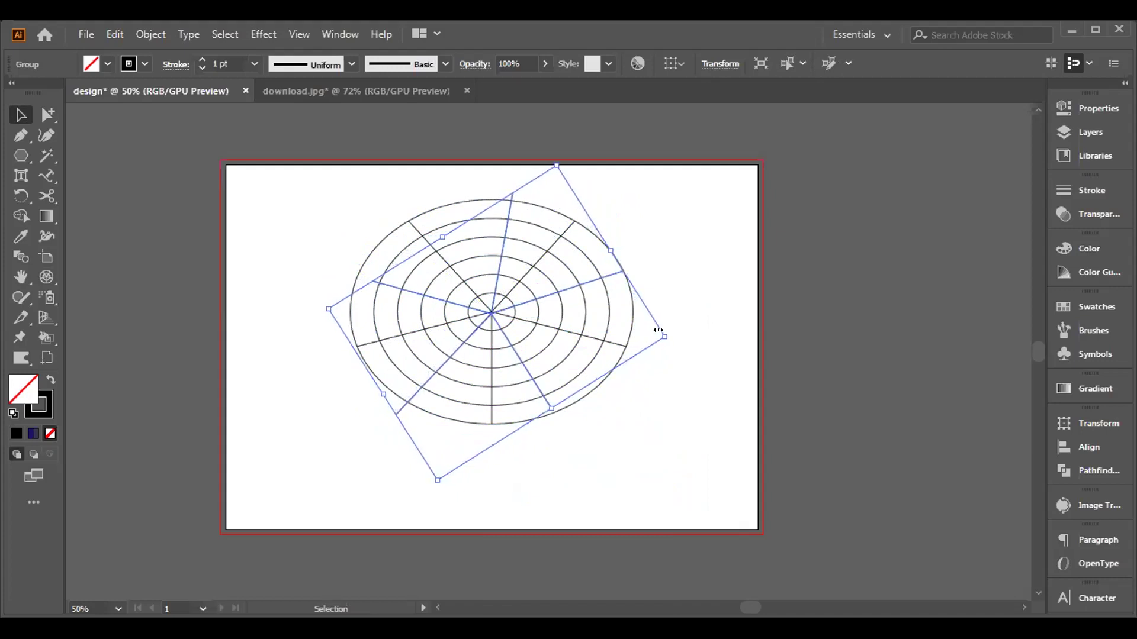
key(Up)
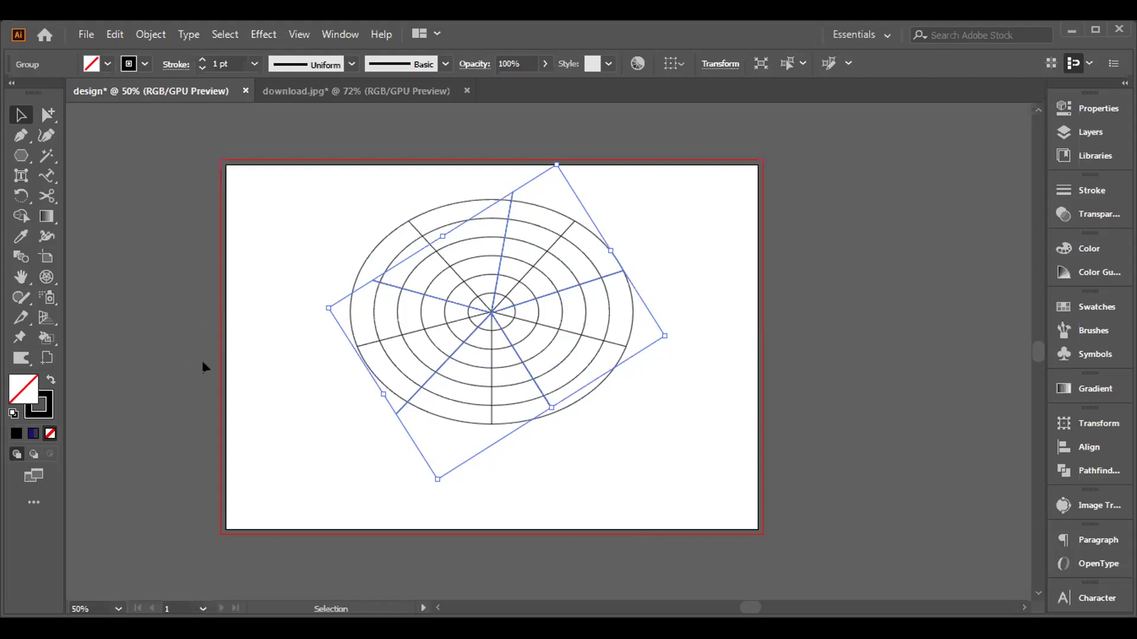
Step: Delete both sets of radial dividers and the remaining concentric ellipses
key(Delete)
click(381, 334)
key(Delete)
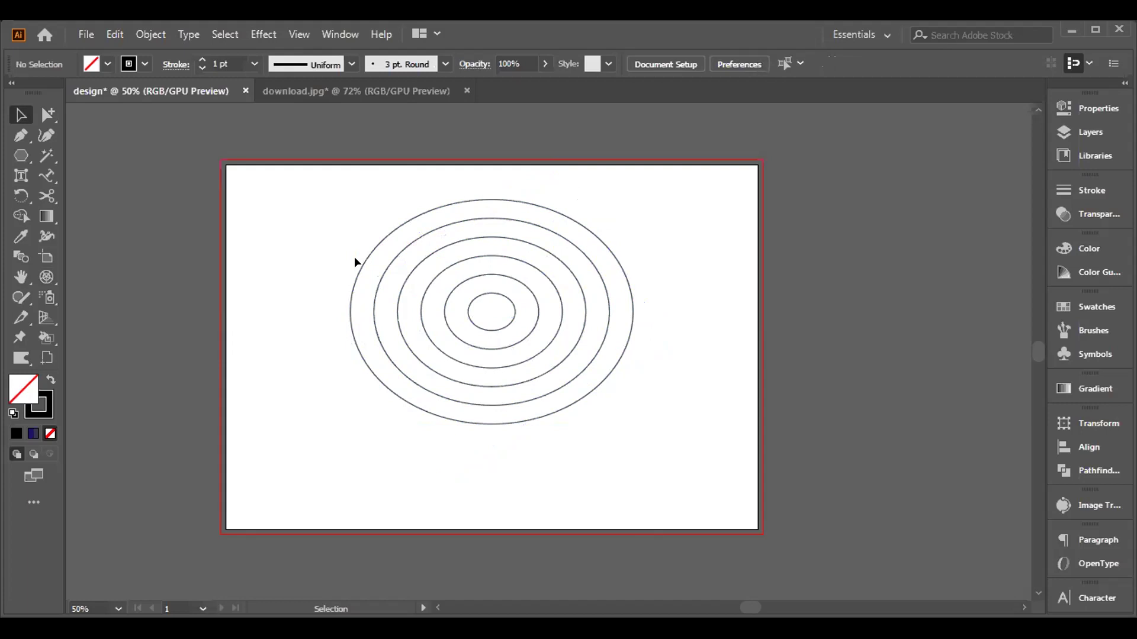
drag(328, 204, 603, 395)
key(Delete)
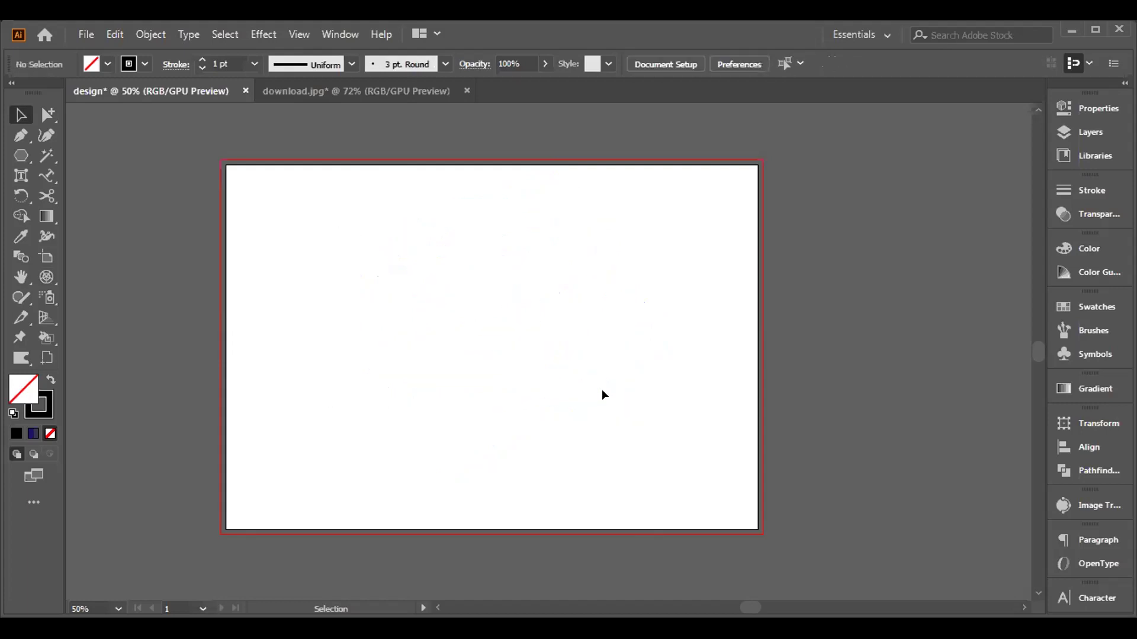
click(48, 277)
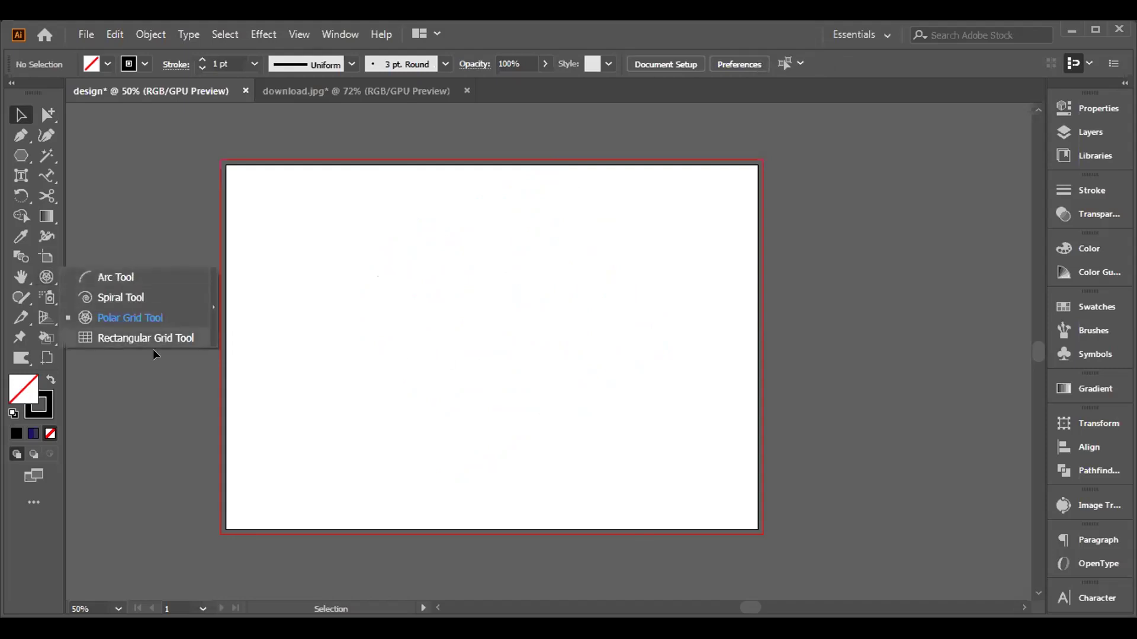
click(246, 204)
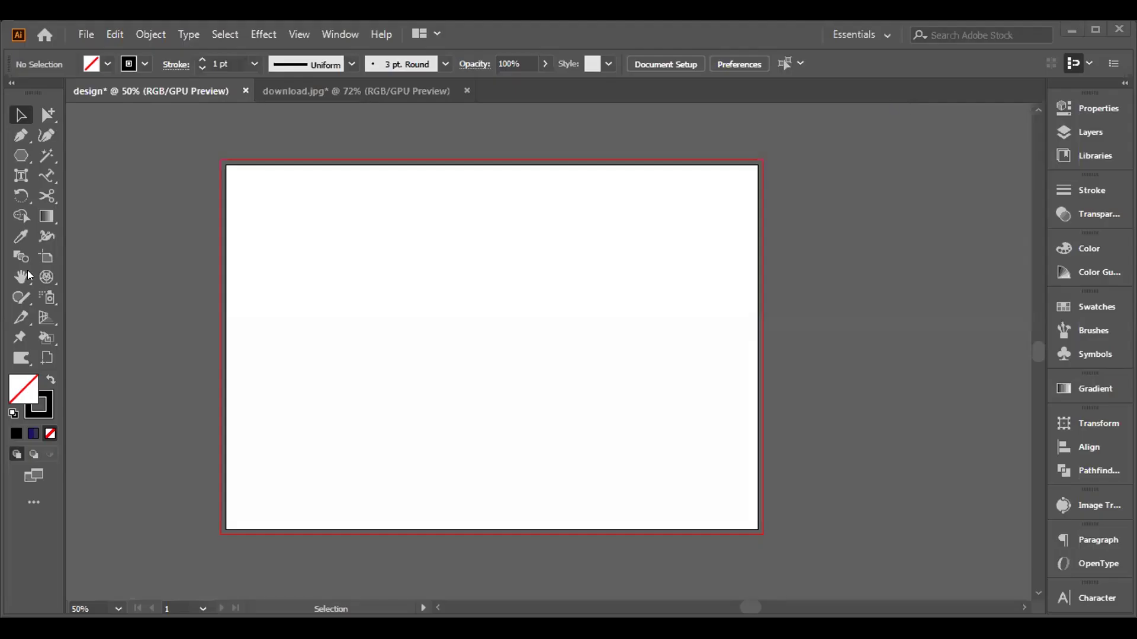
click(47, 278)
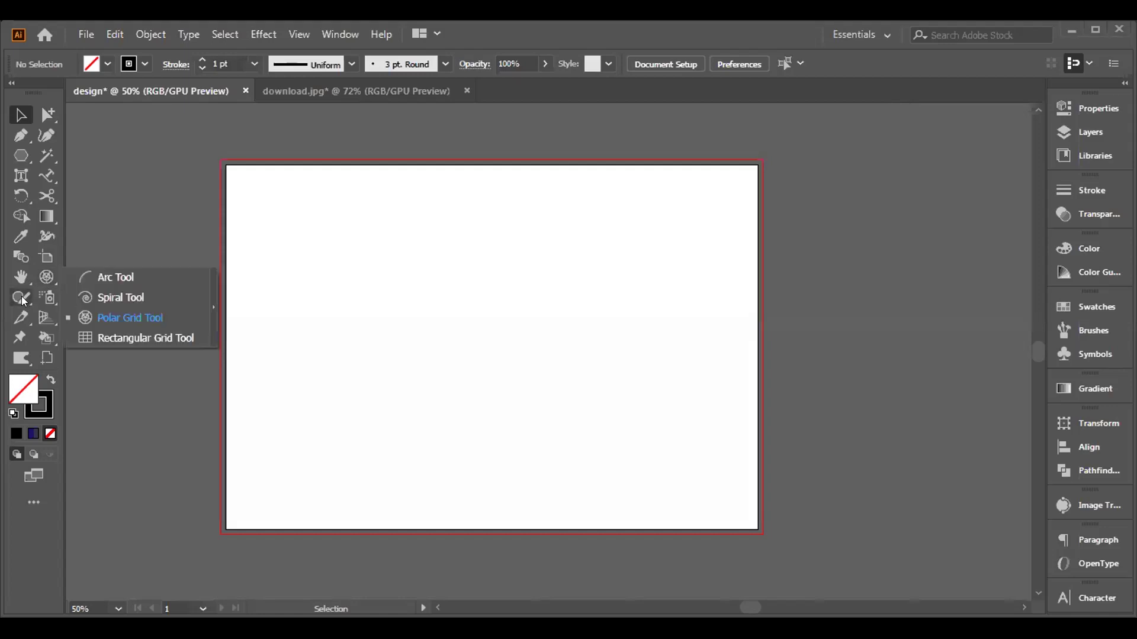
click(23, 299)
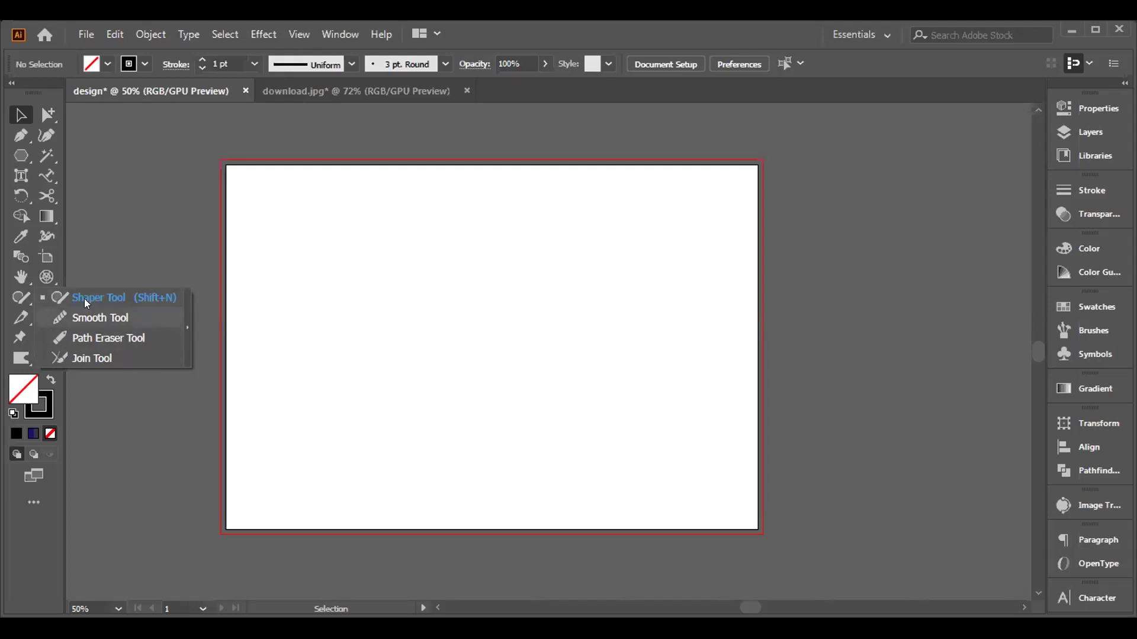
Step: Draw an open path with the Pen tool, starting with a wavy curve and continuing in straight, self-crossing segments, and deselect it
key(p)
click(289, 405)
drag(530, 298, 766, 362)
click(714, 207)
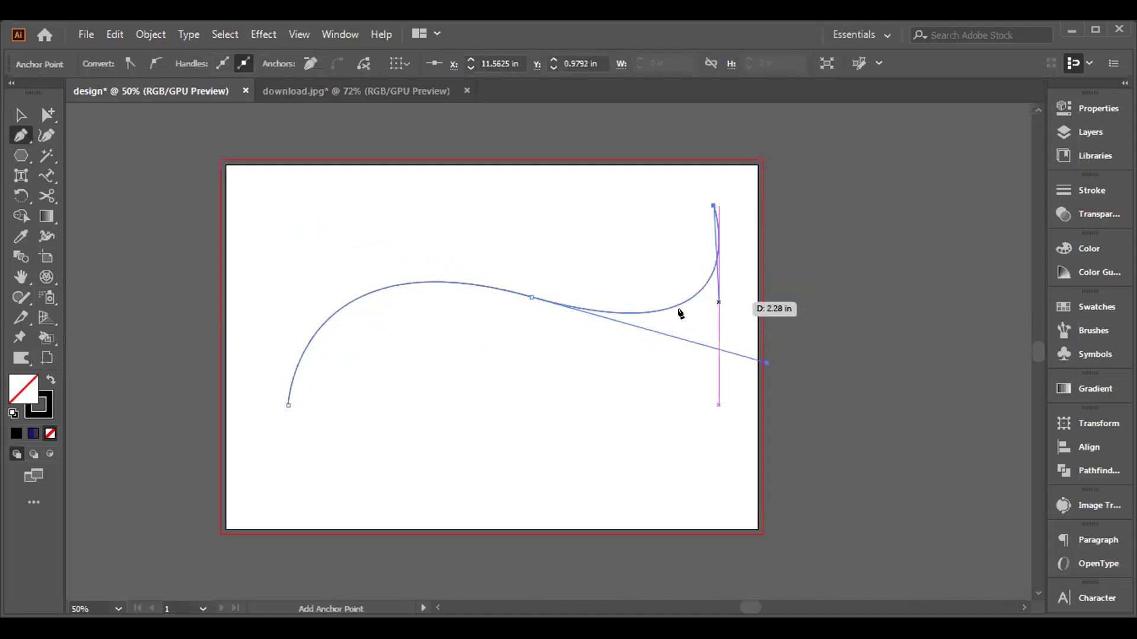
click(588, 418)
click(423, 410)
click(545, 212)
click(645, 307)
click(690, 426)
click(531, 546)
click(346, 469)
click(20, 115)
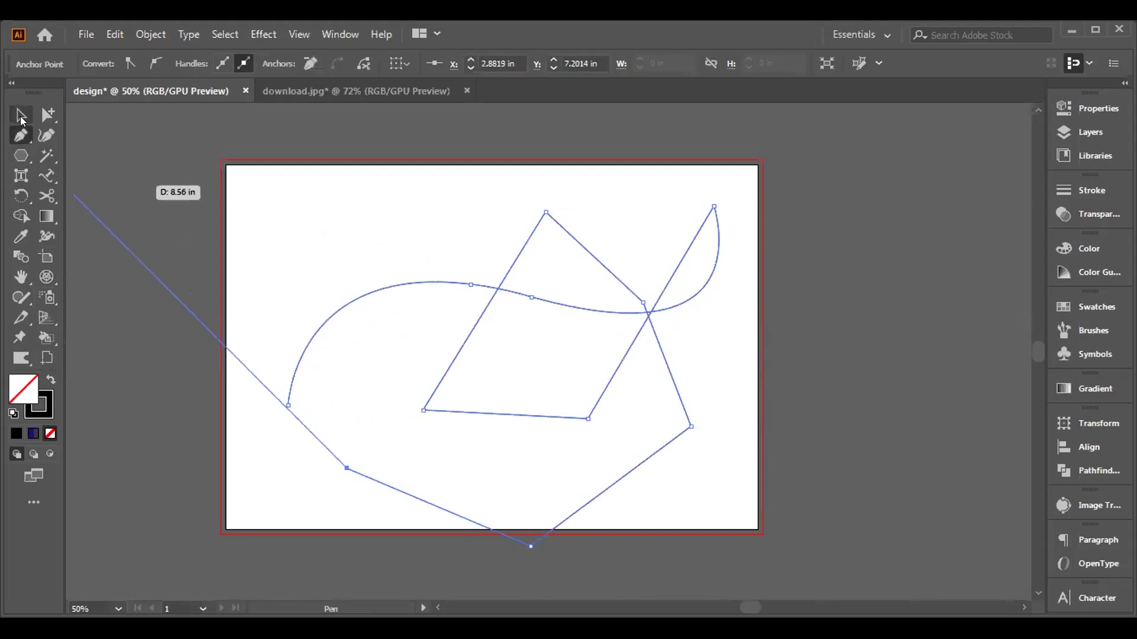
click(231, 333)
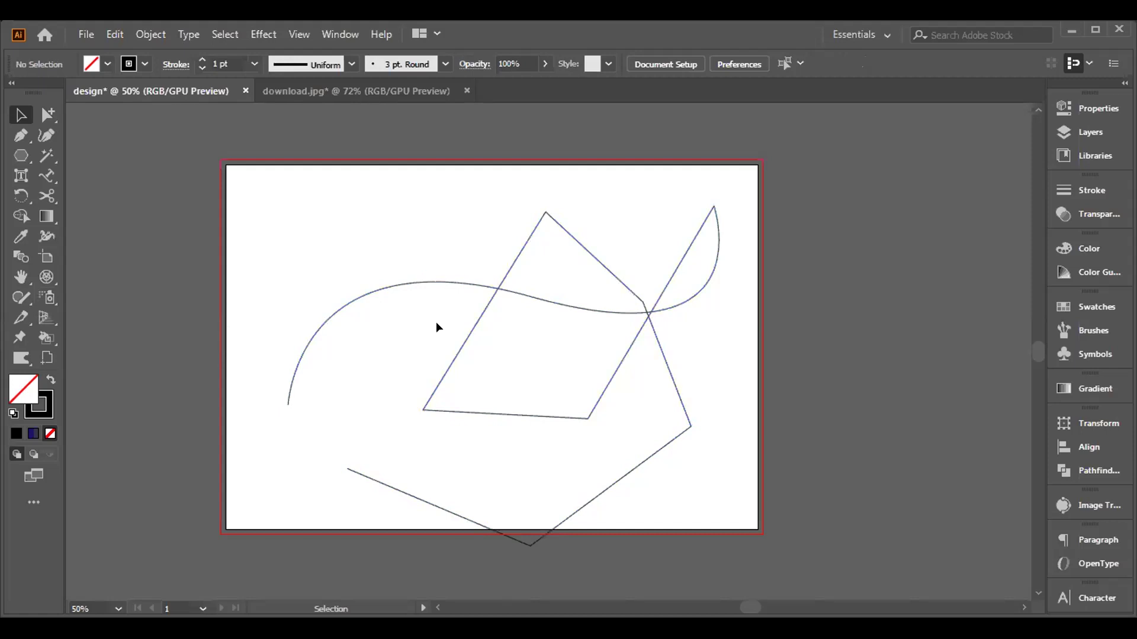
Step: Try to erase parts of the unselected curve with the Path Eraser tool
click(21, 297)
drag(21, 298, 97, 319)
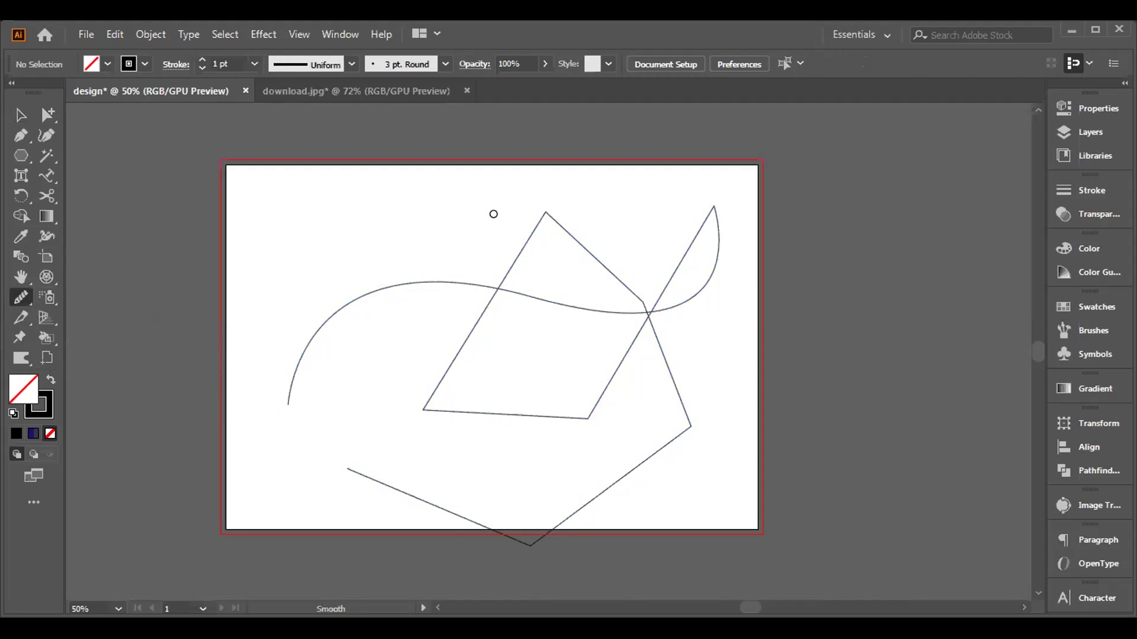
key(ctrl+plus)
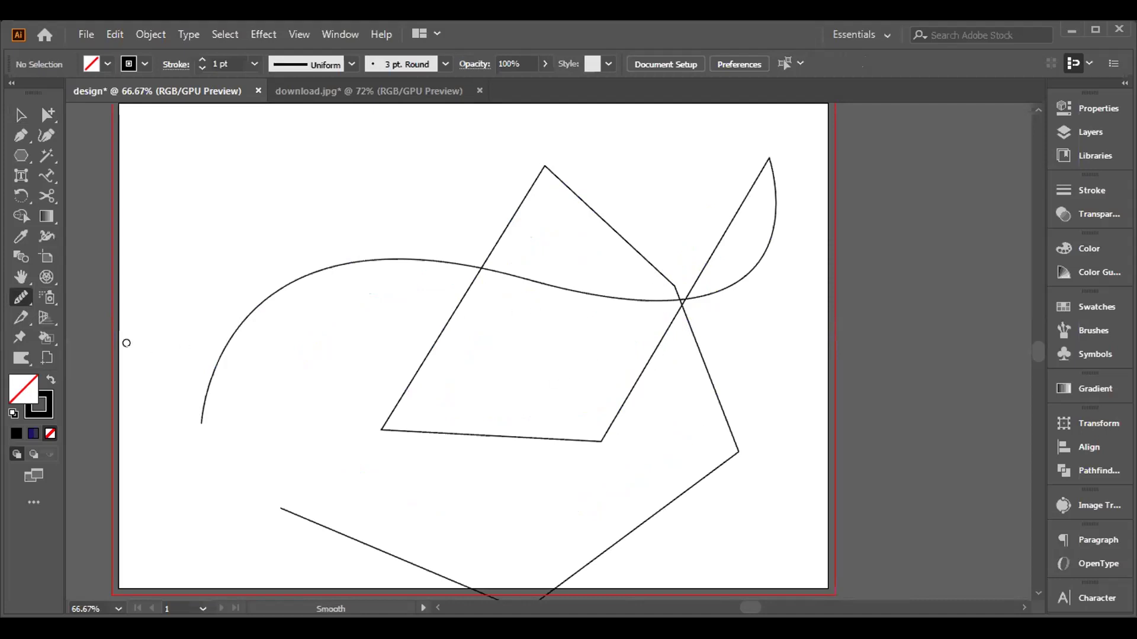
drag(21, 300, 75, 336)
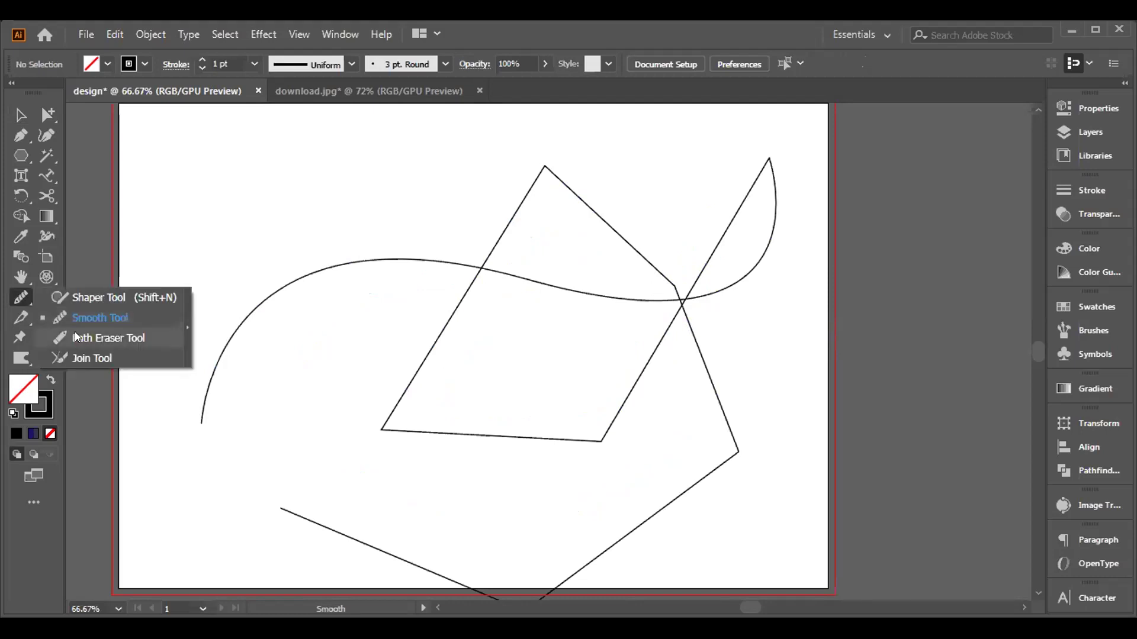
click(76, 333)
mouse_move(439, 258)
mouse_down()
mouse_move(432, 268)
mouse_move(441, 248)
mouse_up()
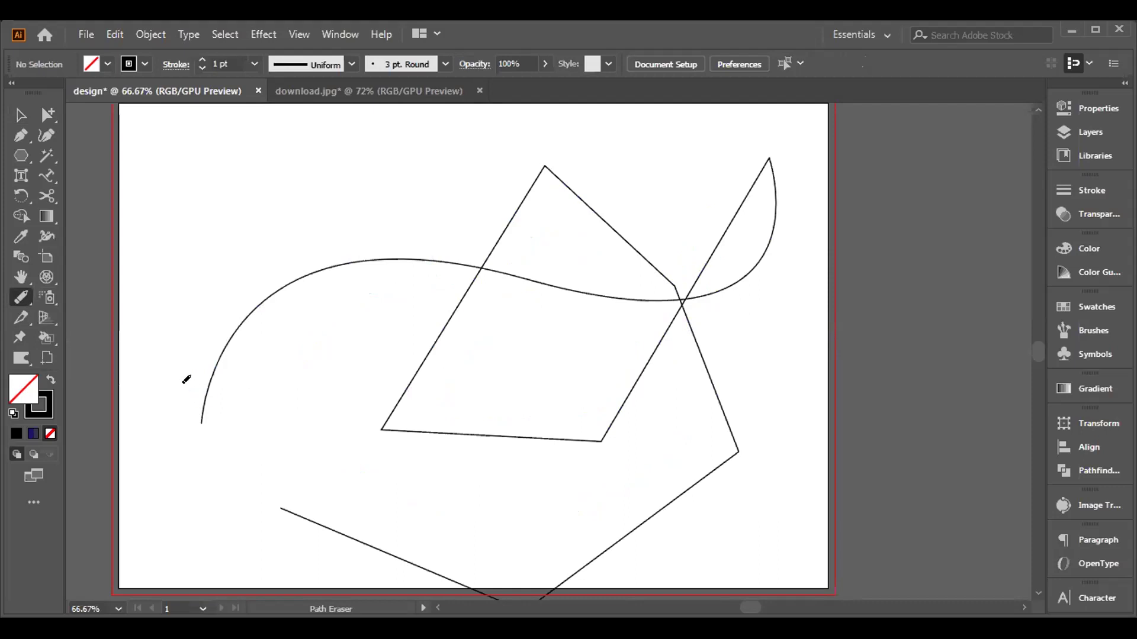
mouse_move(198, 383)
mouse_down()
mouse_move(218, 397)
mouse_move(203, 355)
mouse_up()
Step: Select the path and cut through its first arc in two nearby places with the Path Eraser tool
click(21, 114)
click(247, 311)
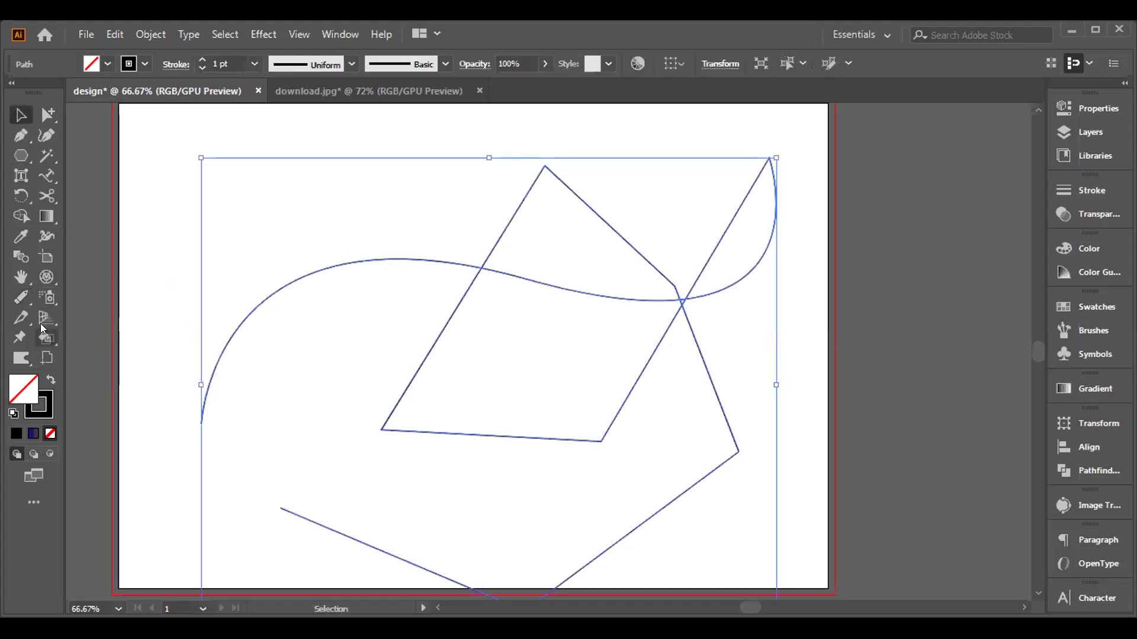
click(21, 297)
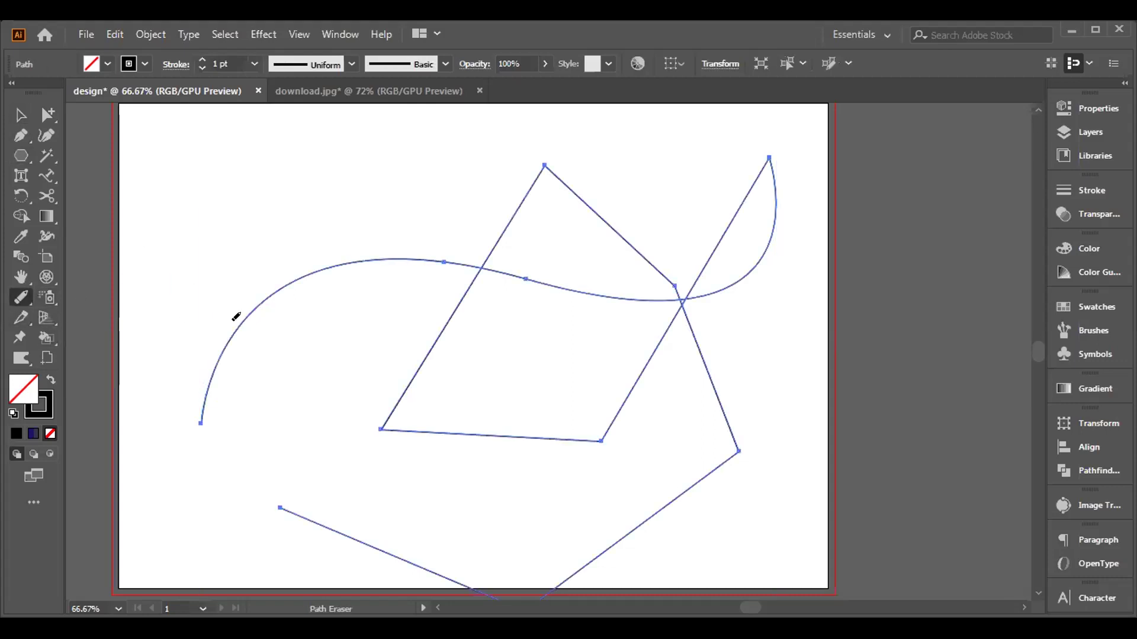
drag(236, 317, 243, 323)
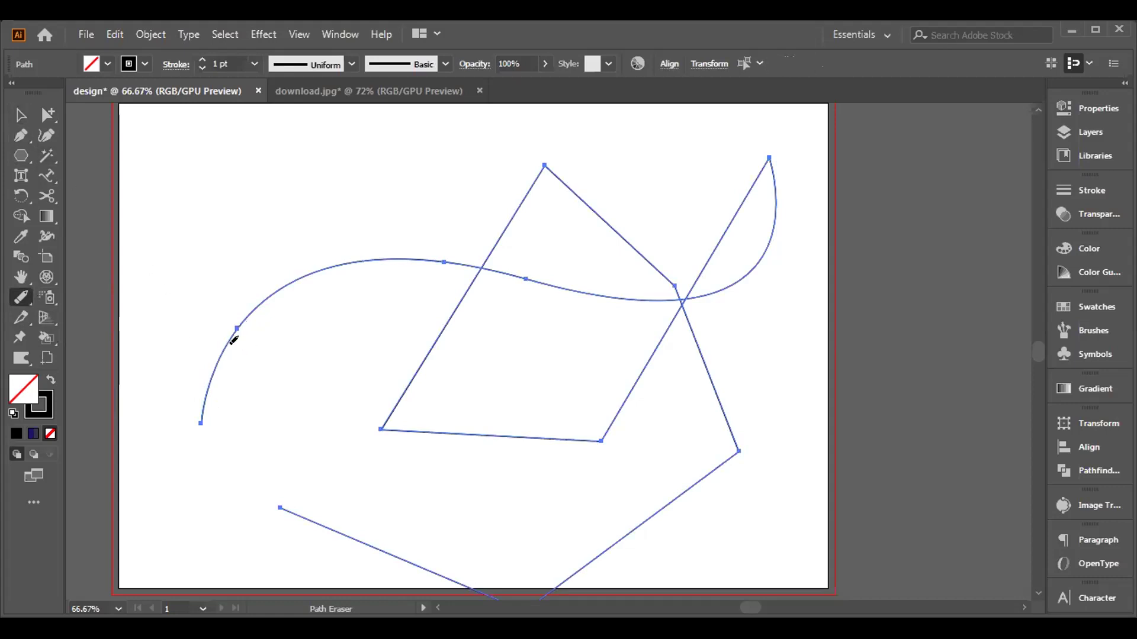
drag(224, 329, 229, 318)
Step: Move the cut-off end of the arc upward and pull its short upper fragment away from it, toward the upper right
click(20, 116)
drag(219, 356, 222, 250)
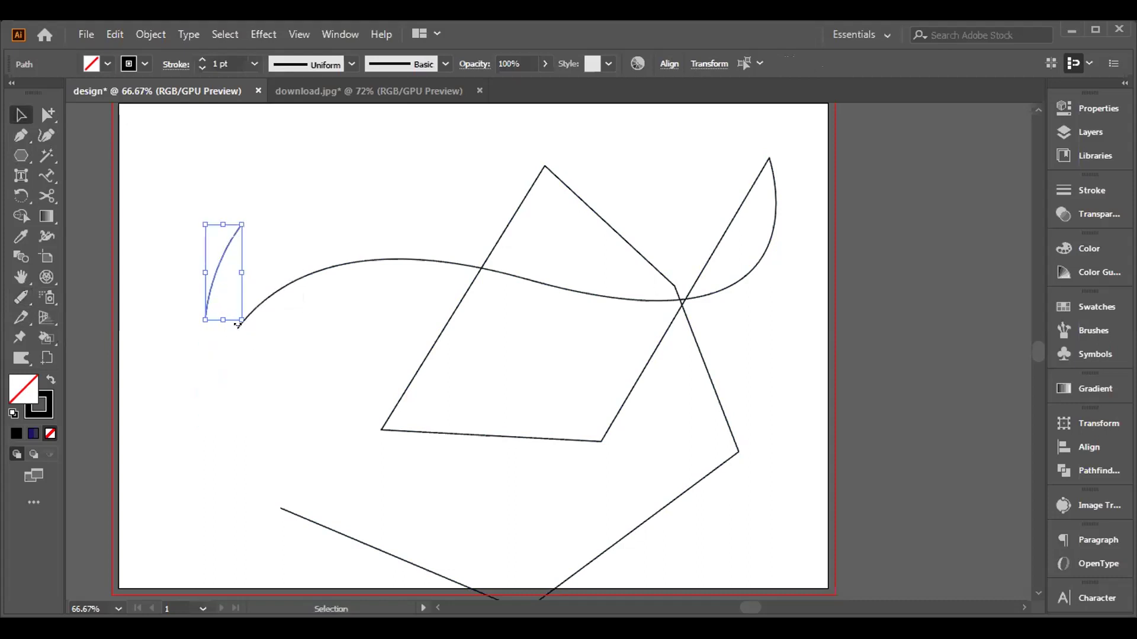
click(259, 233)
drag(235, 228, 279, 201)
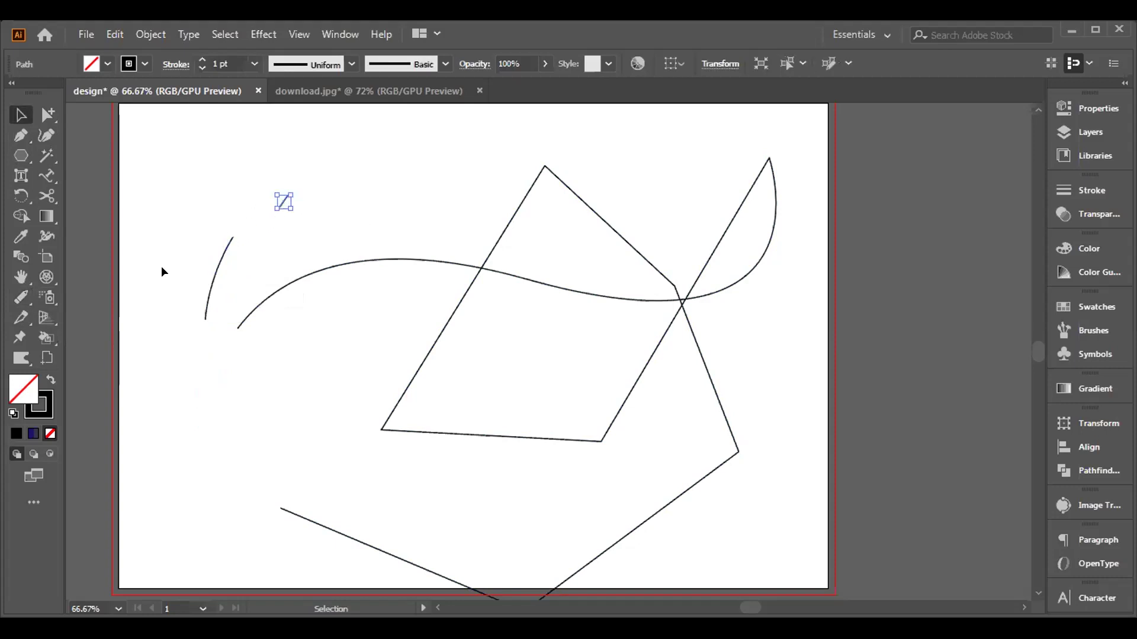
Step: Try to join the path where its curve and straight segments cross, using the Join tool
click(17, 300)
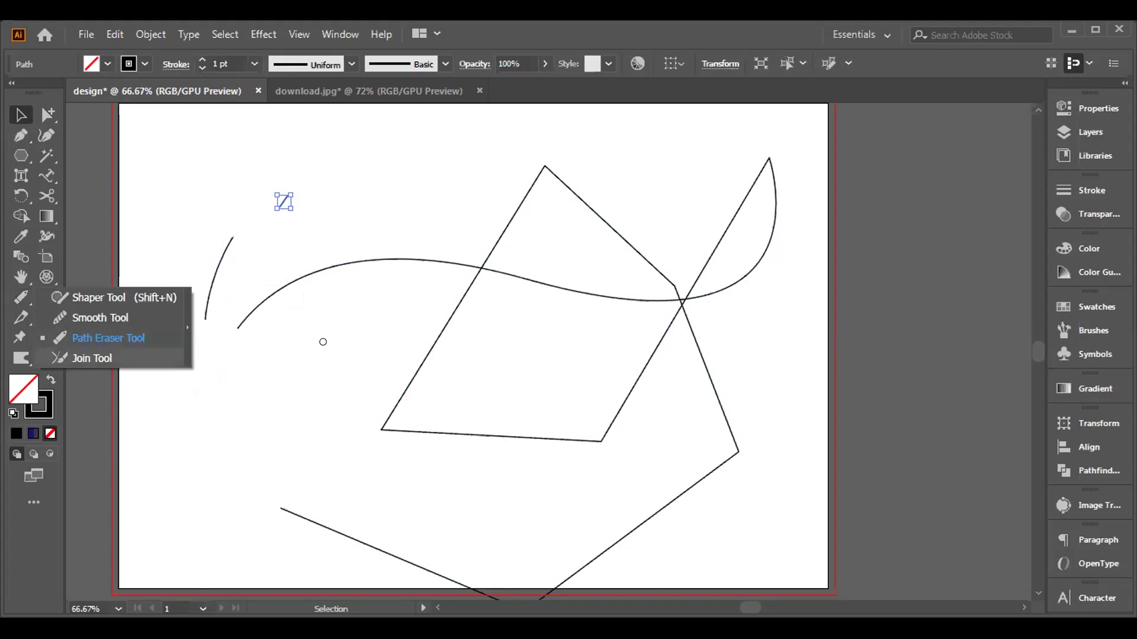
click(85, 359)
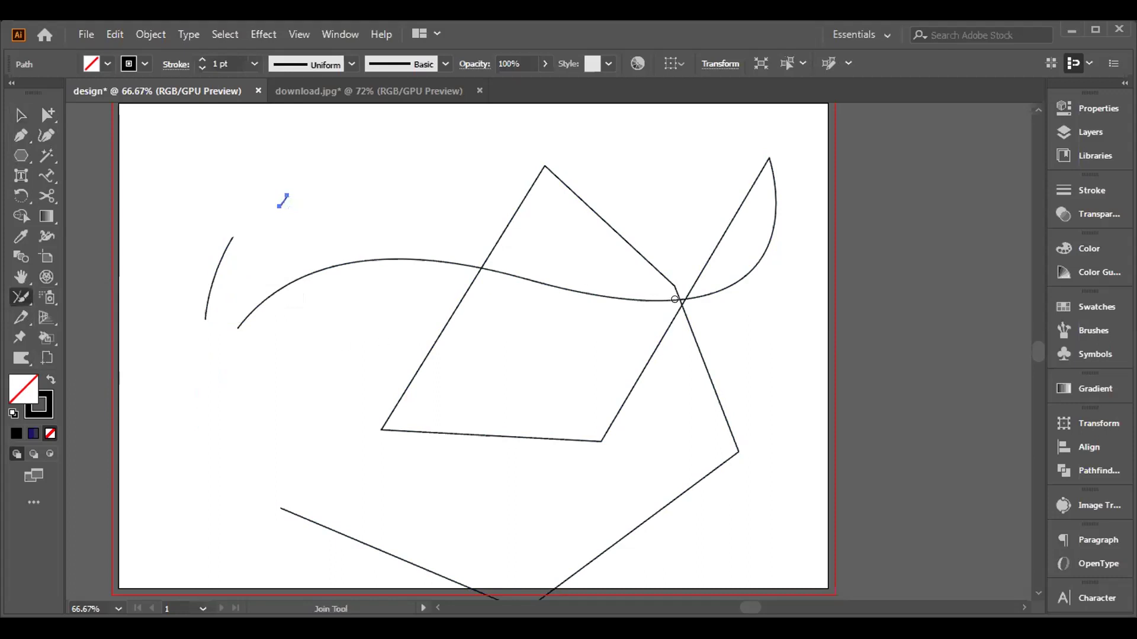
drag(674, 298, 682, 308)
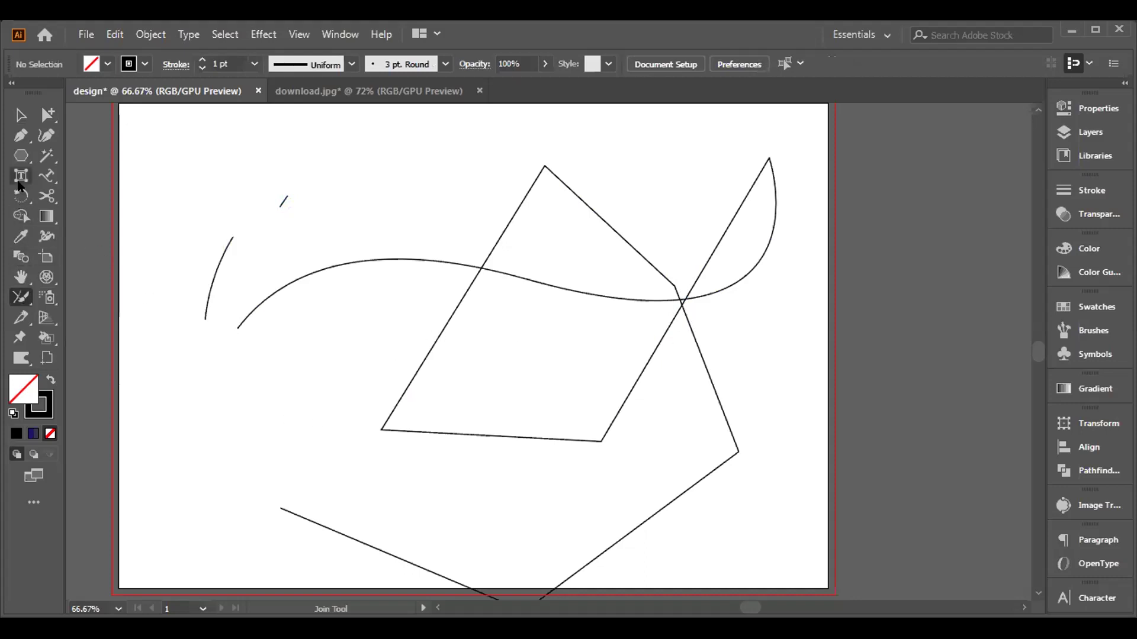
Step: Draw a small house-shaped outline with the Pen tool below the short arc, leaving a gap at its peak
click(19, 135)
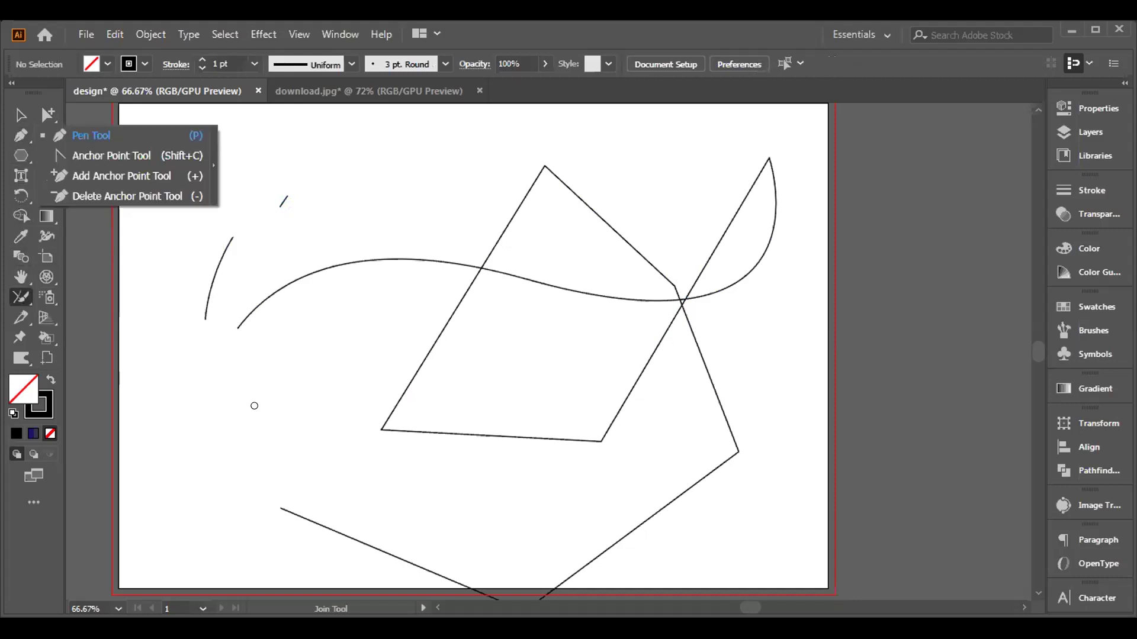
click(102, 135)
click(205, 389)
click(180, 436)
click(171, 493)
click(226, 494)
click(226, 430)
click(206, 390)
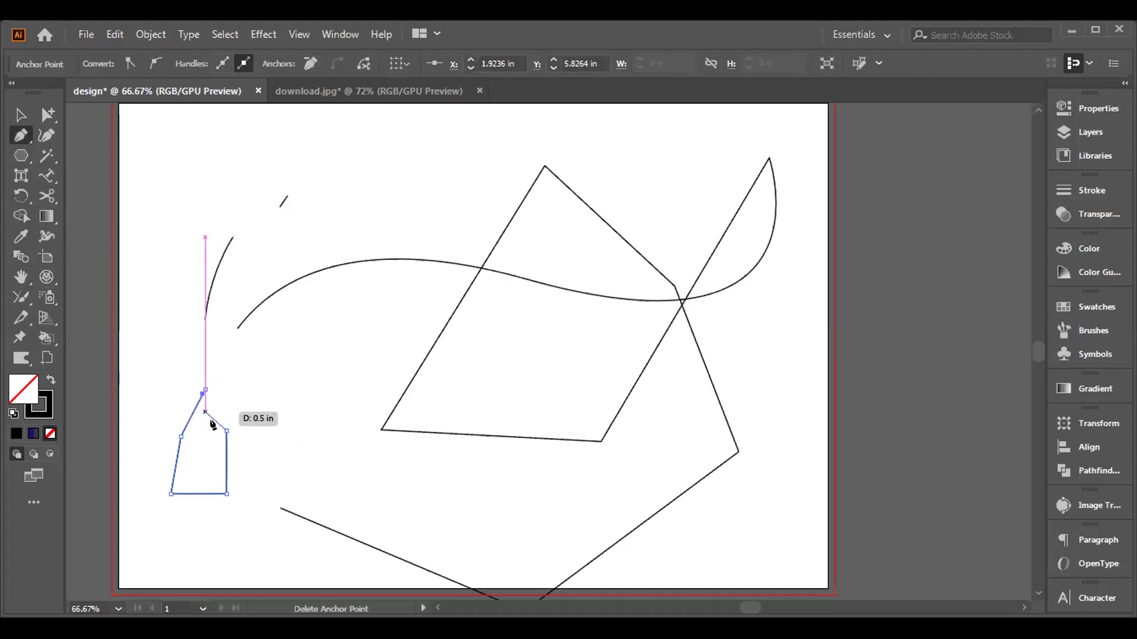
click(212, 384)
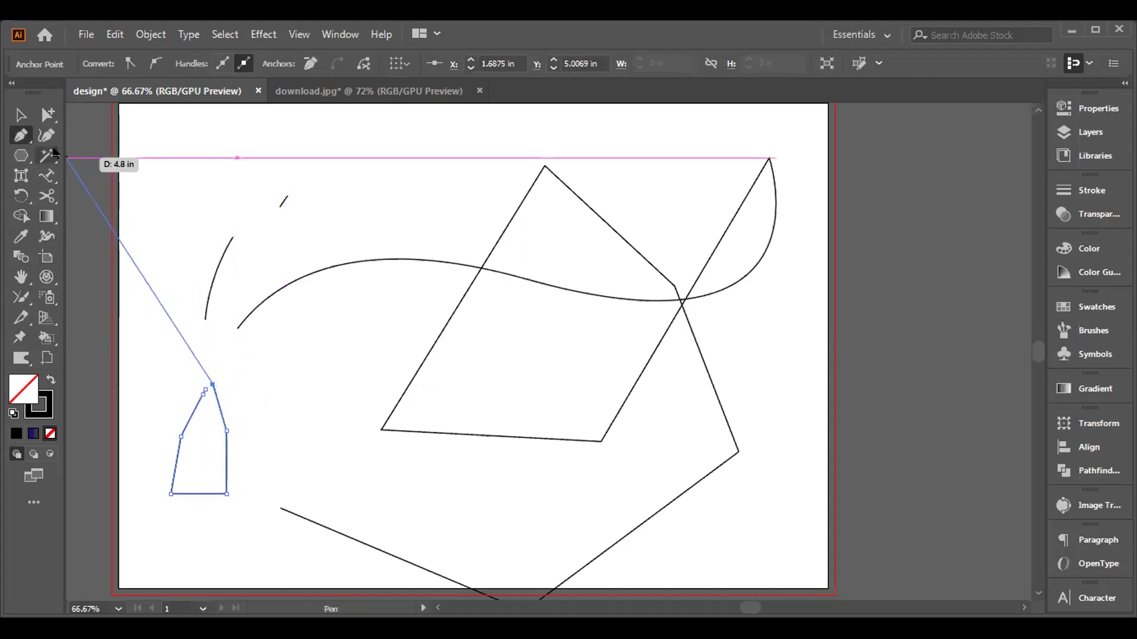
Step: Extend one open end of the small outline across the other at the peak and join the ends with the Join tool
click(20, 115)
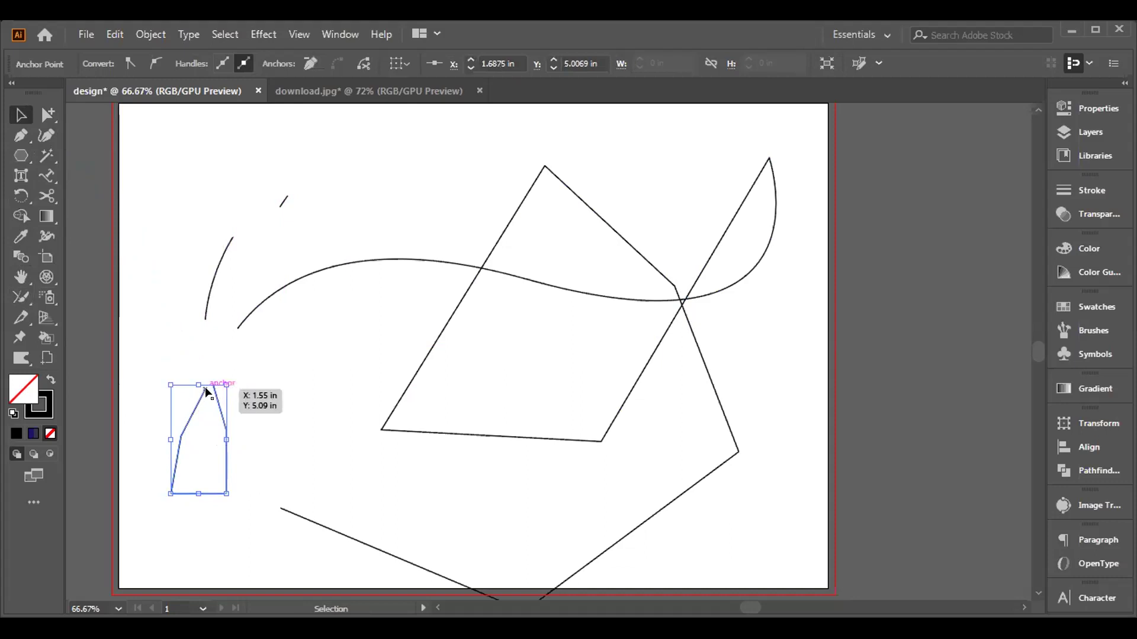
drag(210, 384, 210, 389)
click(21, 135)
drag(212, 391, 20, 121)
click(20, 118)
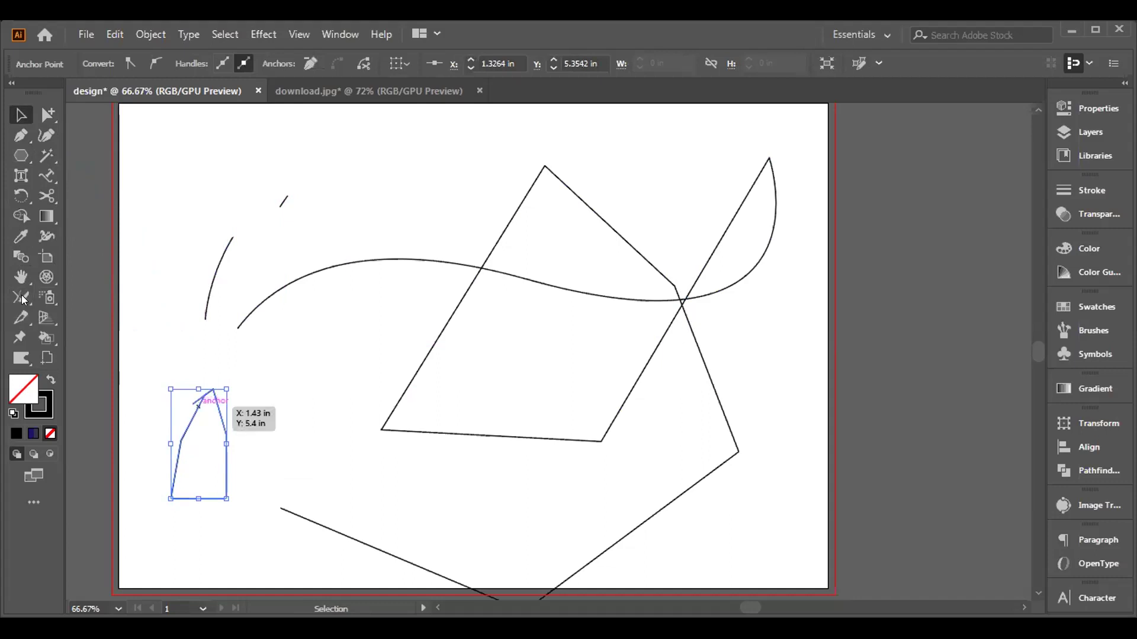
drag(24, 300, 91, 358)
drag(185, 389, 210, 397)
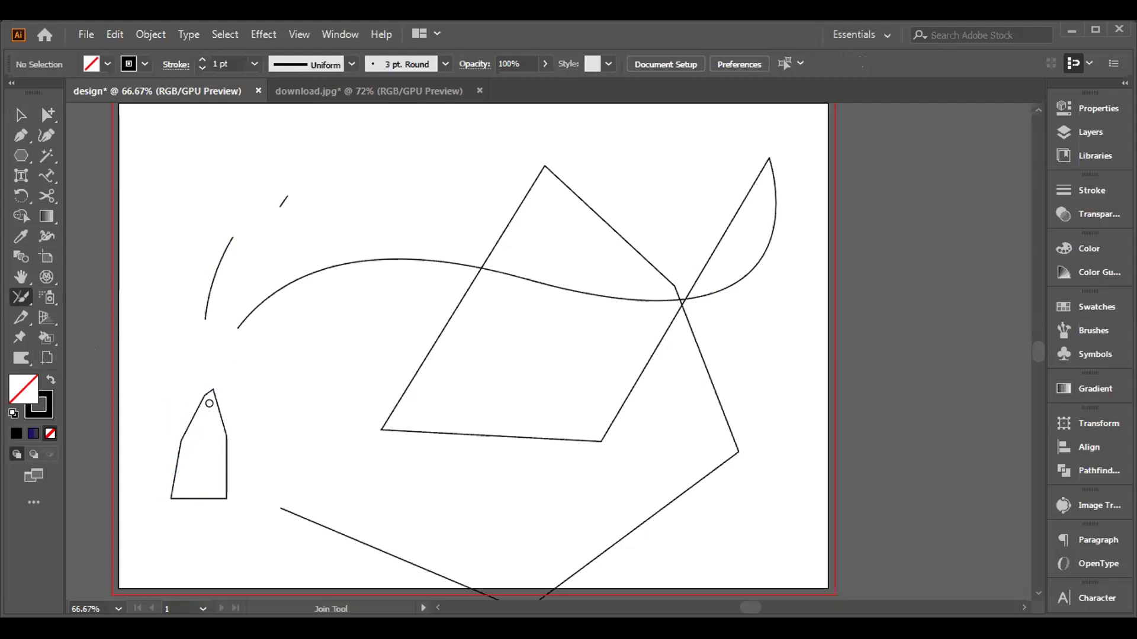
Step: Select all the paths on the artboard and delete them
click(21, 115)
drag(150, 132, 666, 566)
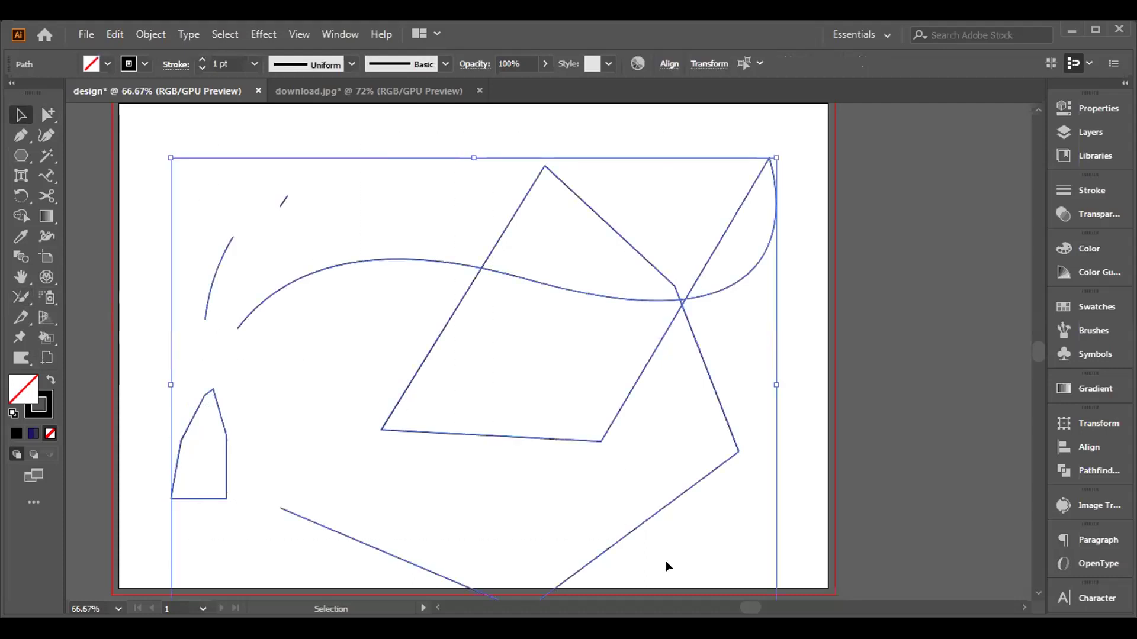
key(Delete)
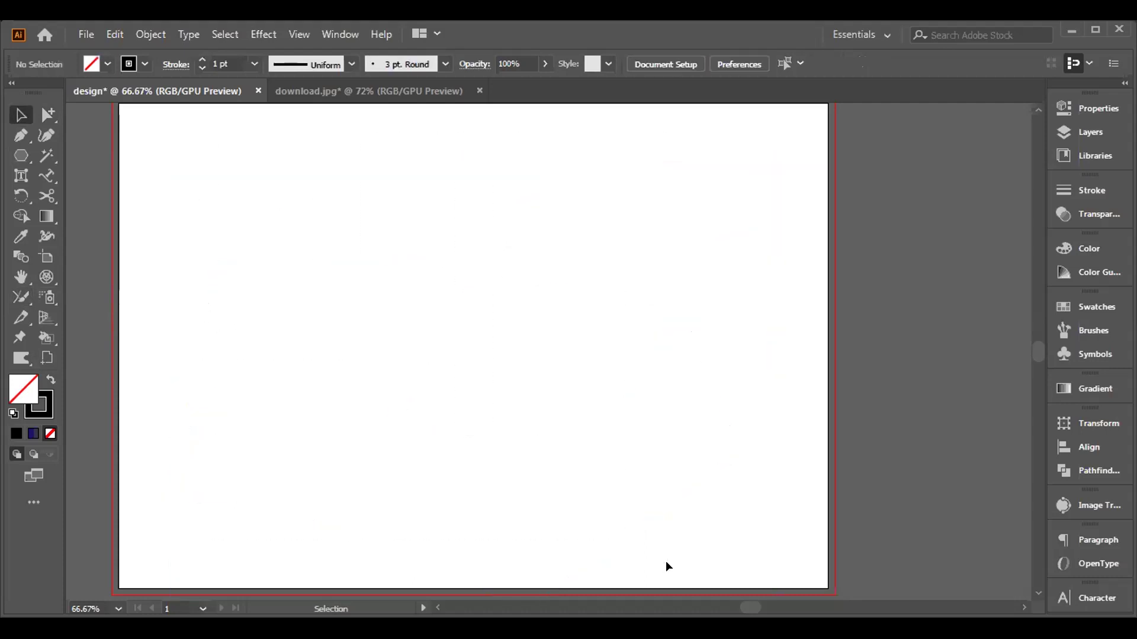
click(20, 301)
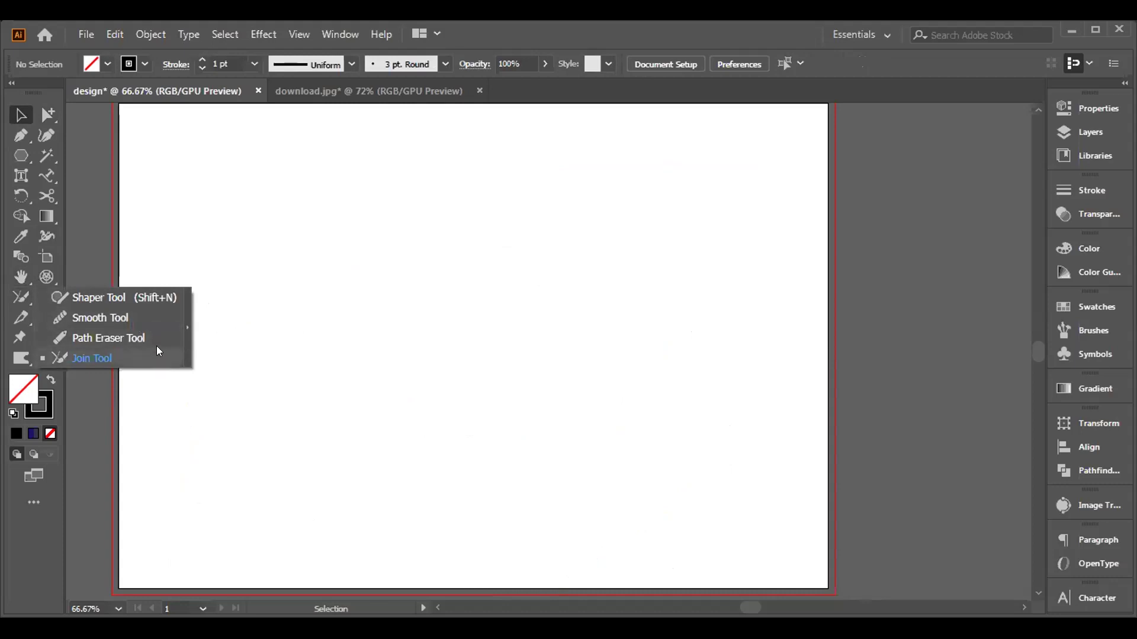
click(152, 389)
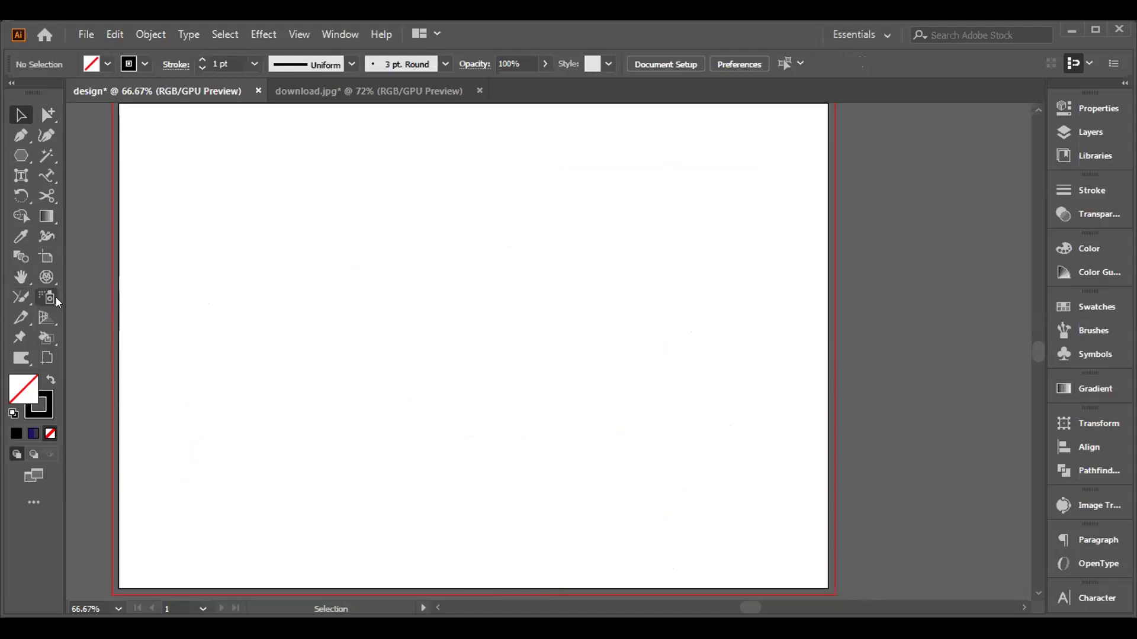
click(56, 298)
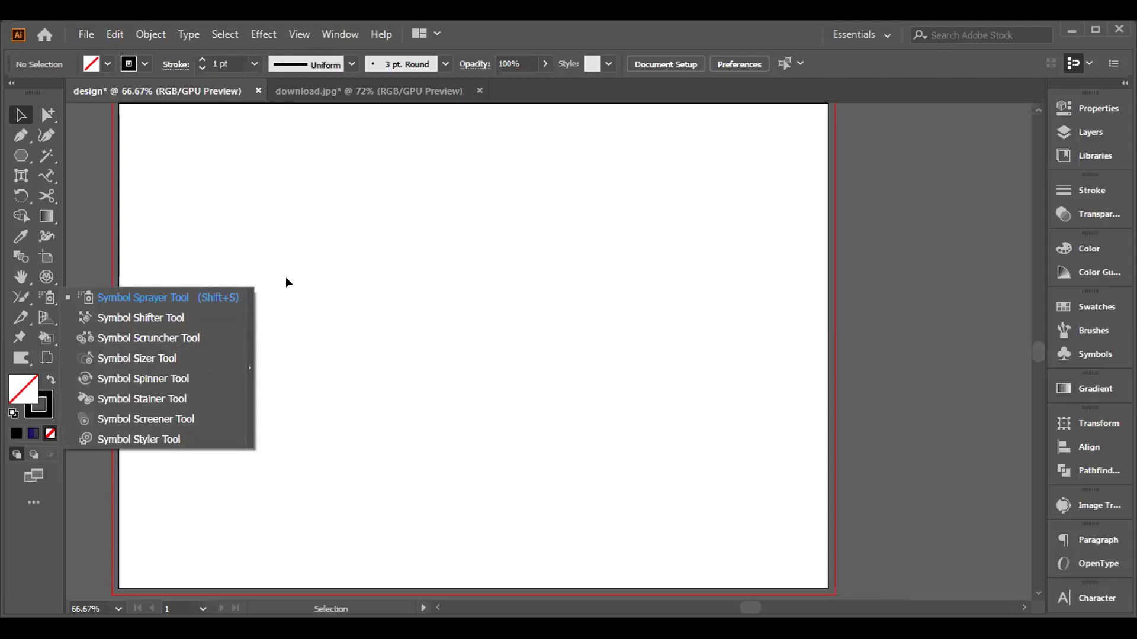
Step: Open the Nature symbol library, place it beside the artboard and enlarge it to show all its symbols
click(341, 40)
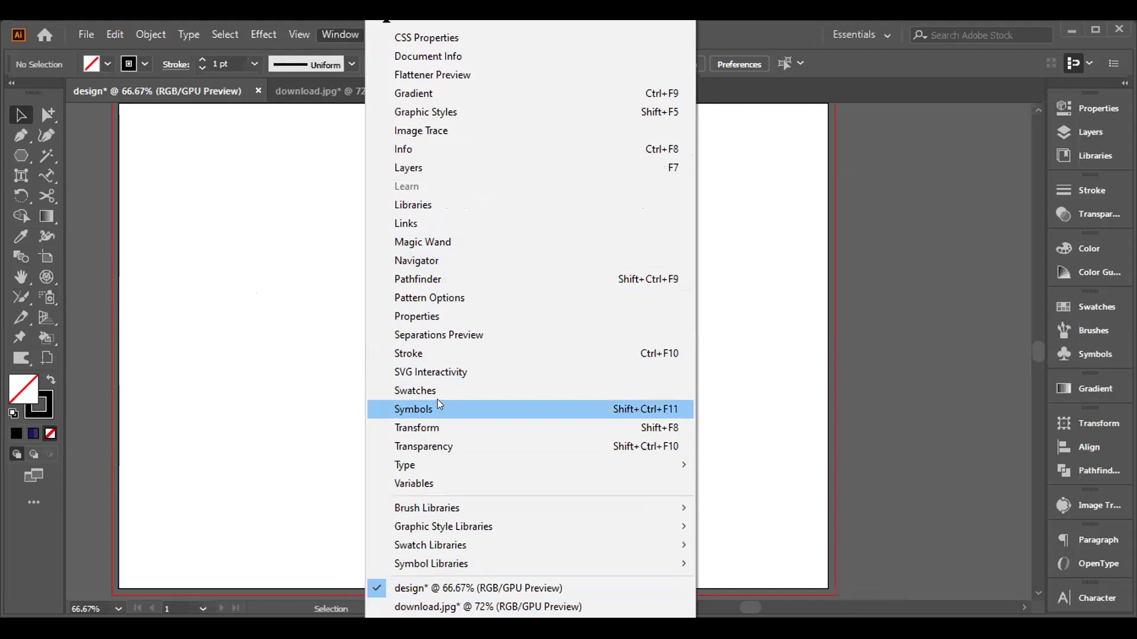
mouse_move(447, 567)
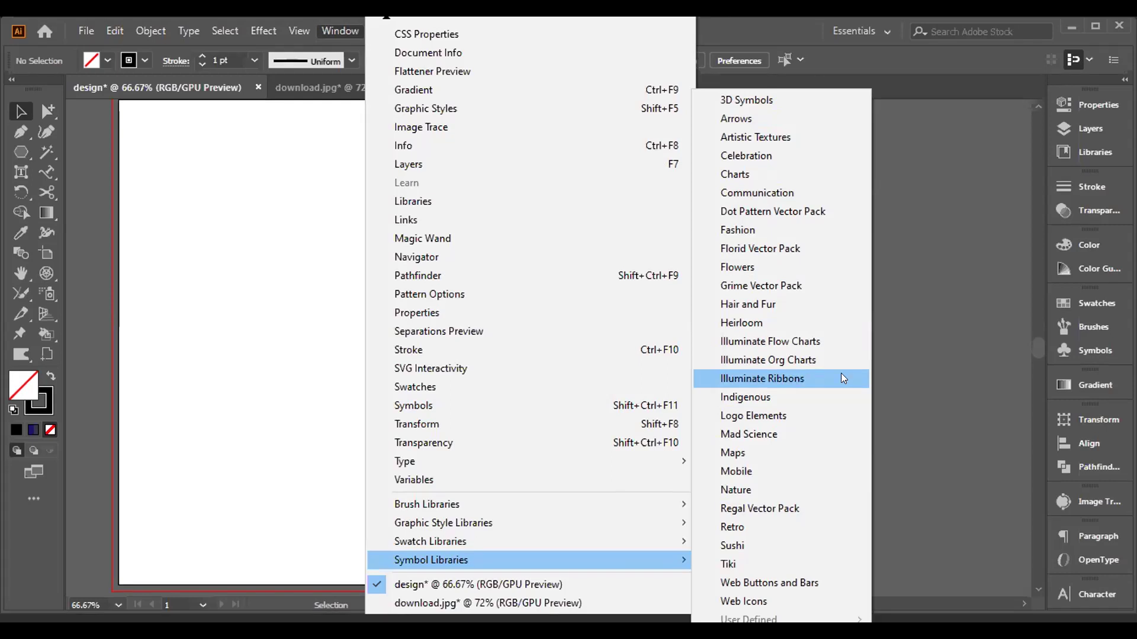
click(789, 483)
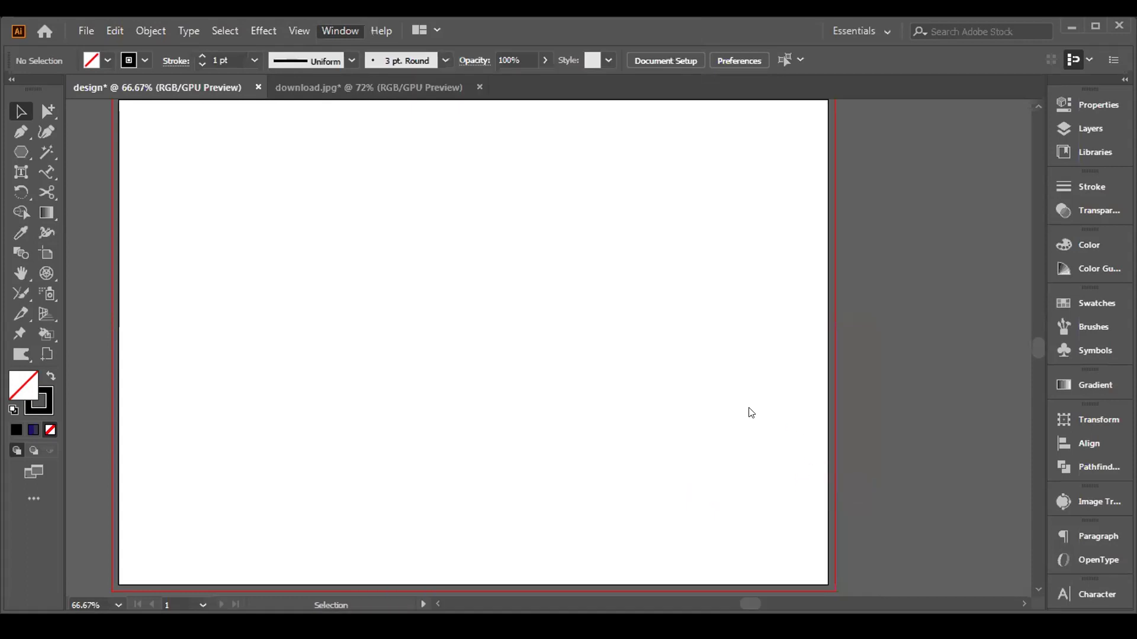
drag(547, 273, 907, 182)
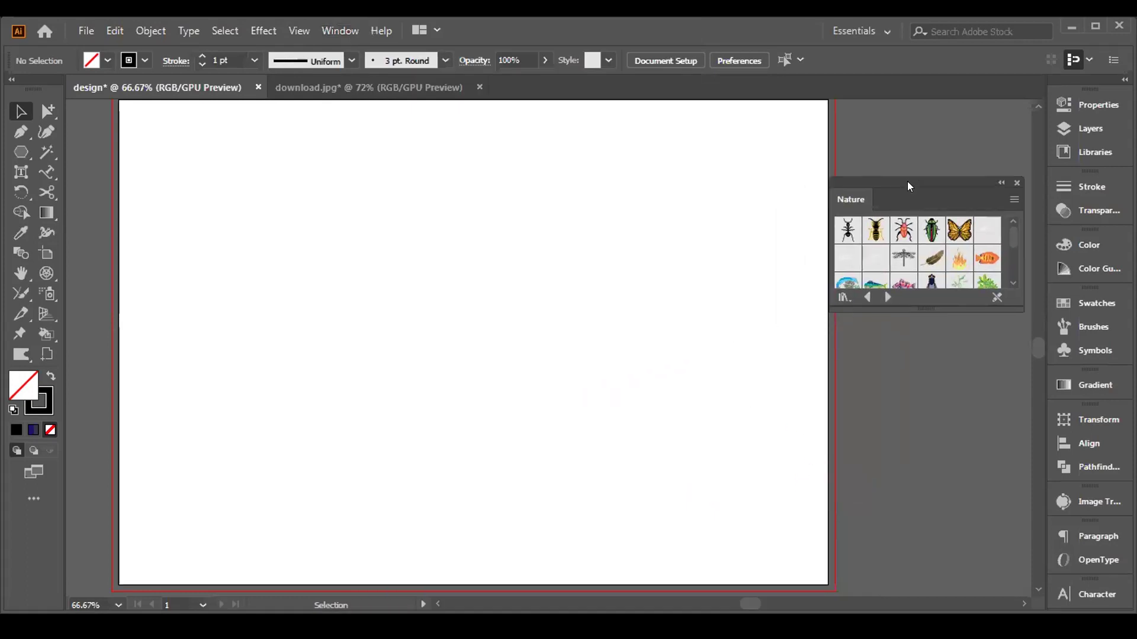
drag(926, 300, 940, 564)
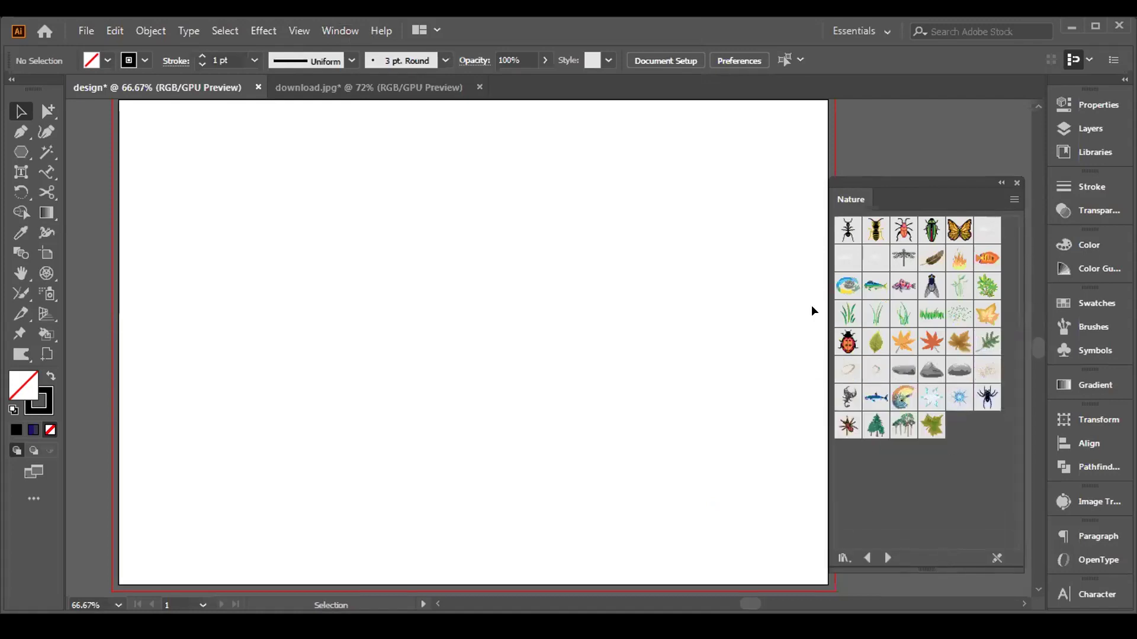
Step: Place a Grass 1 symbol on the artboard, scale it up to a large tuft and deselect it
click(846, 312)
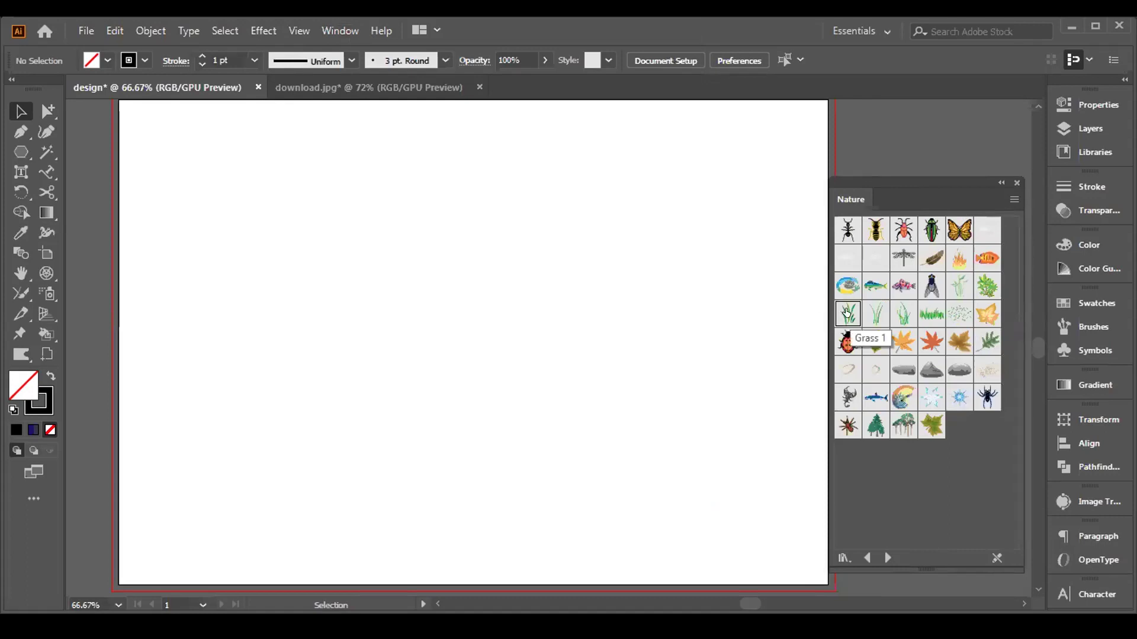
drag(837, 320, 614, 263)
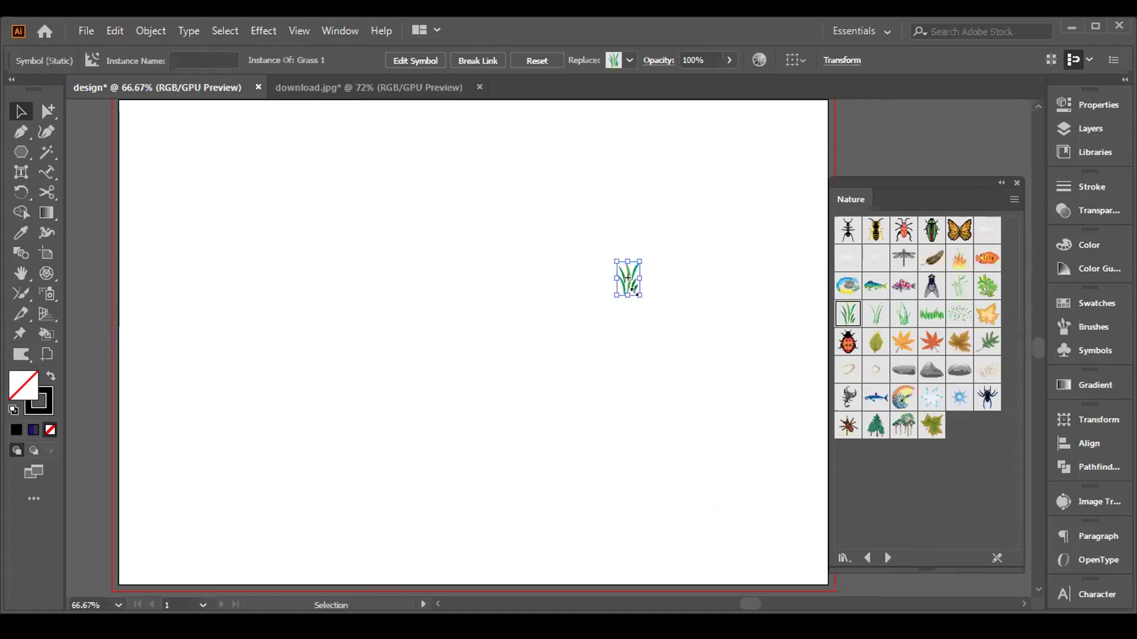
drag(634, 291, 718, 379)
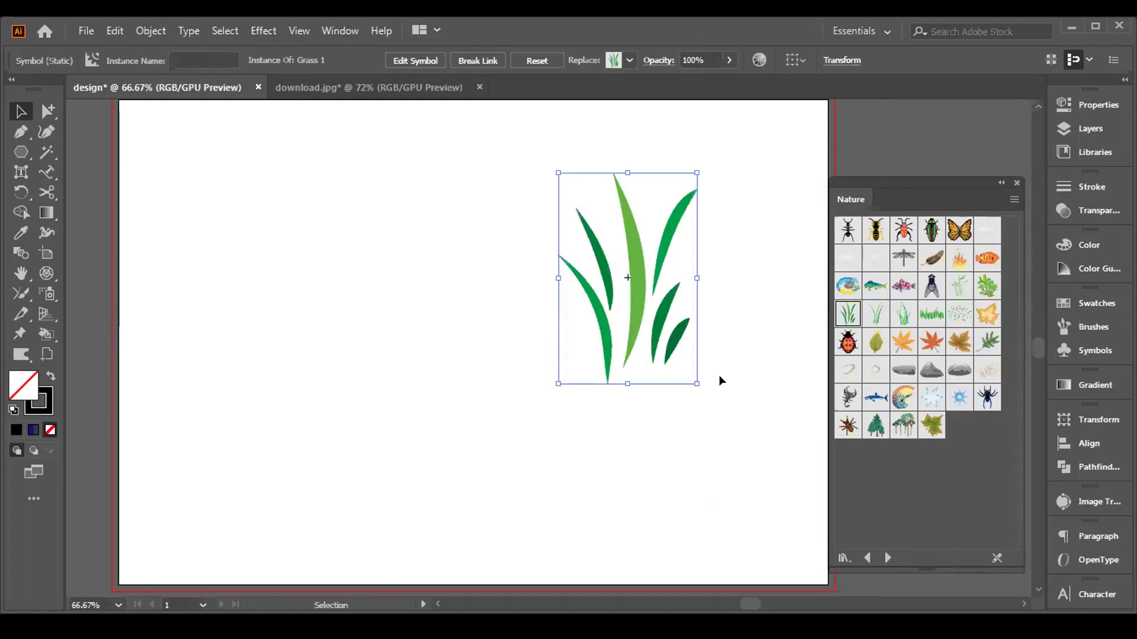
click(746, 346)
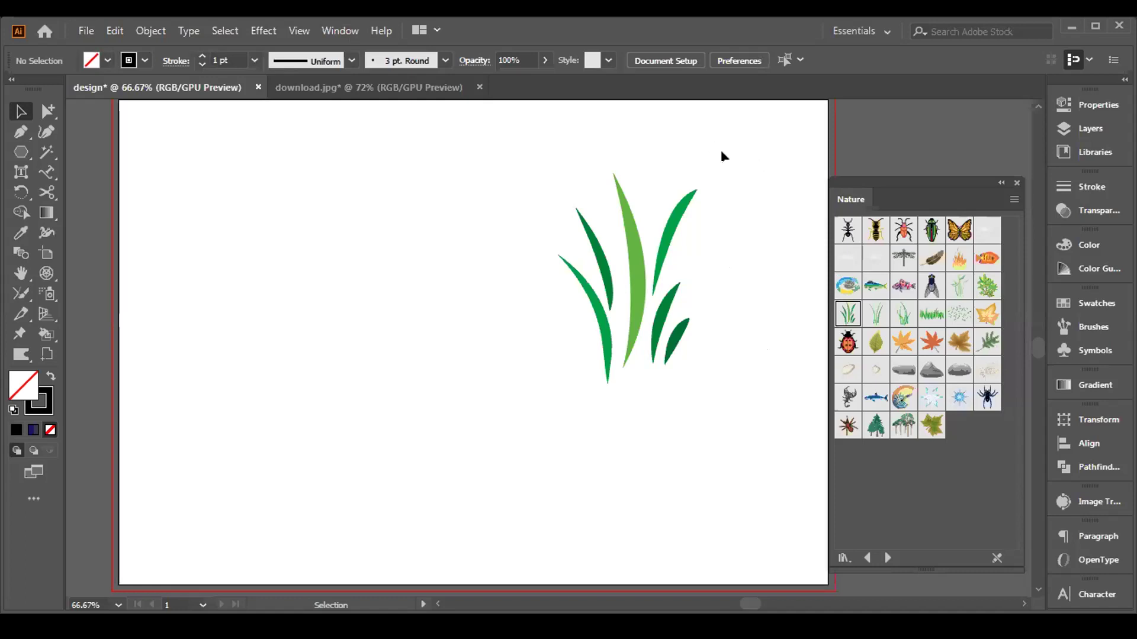
Step: Spray many Grass 1 symbols across the artboard with the Symbol Sprayer, including a dense cluster near the large tuft
click(48, 288)
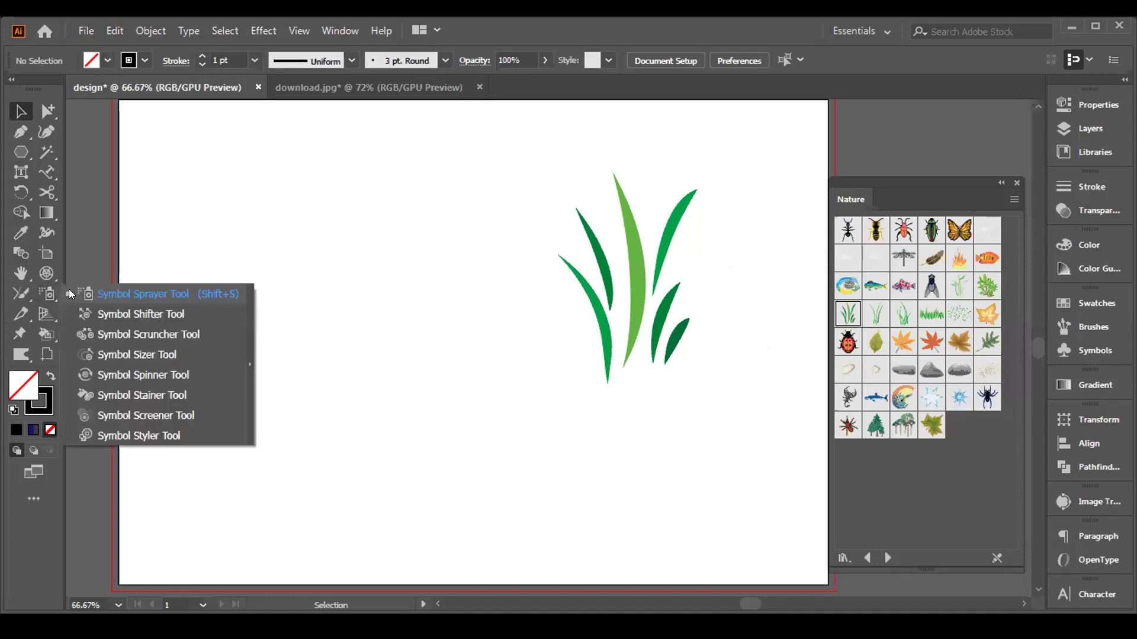
click(140, 294)
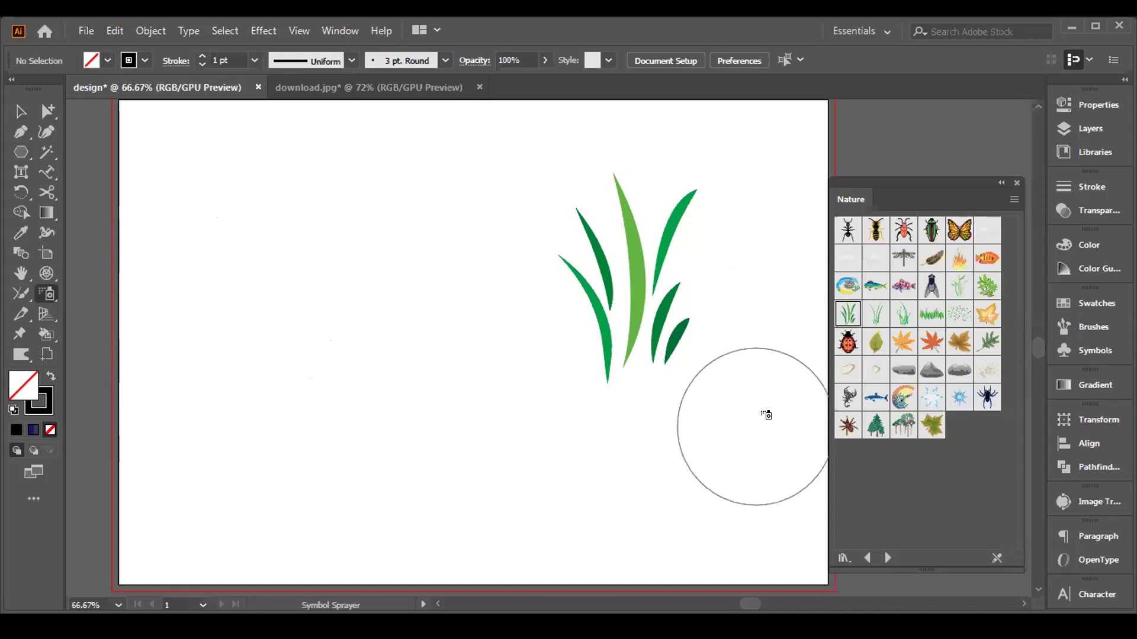
mouse_move(302, 342)
mouse_down()
mouse_move(141, 295)
mouse_move(227, 271)
mouse_move(364, 260)
mouse_move(438, 296)
mouse_move(545, 392)
mouse_up()
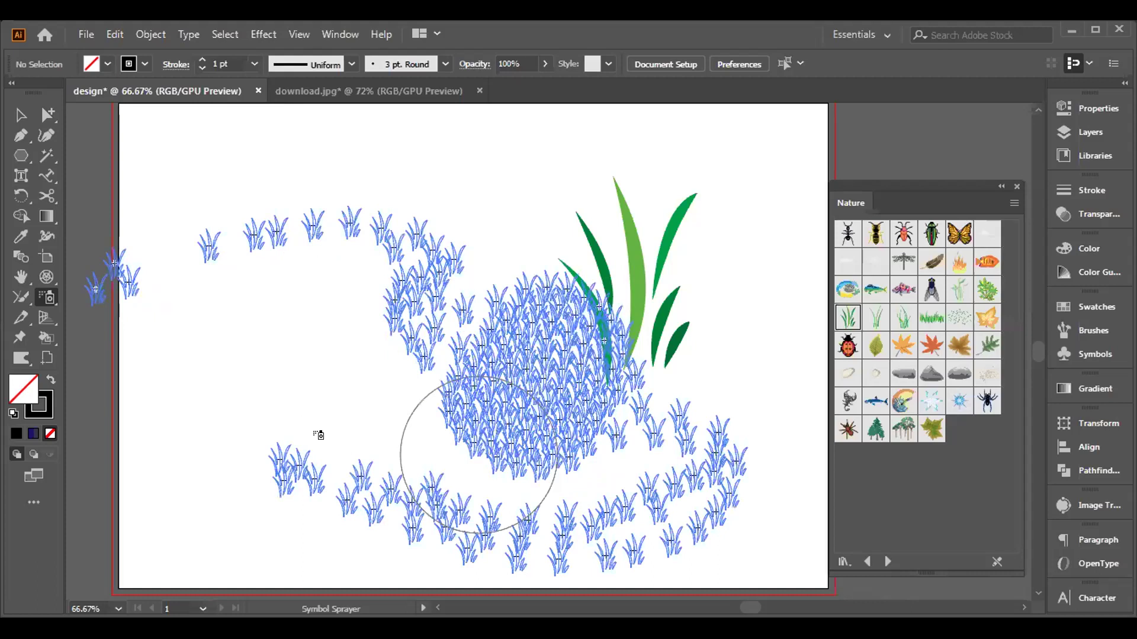
drag(330, 425, 351, 404)
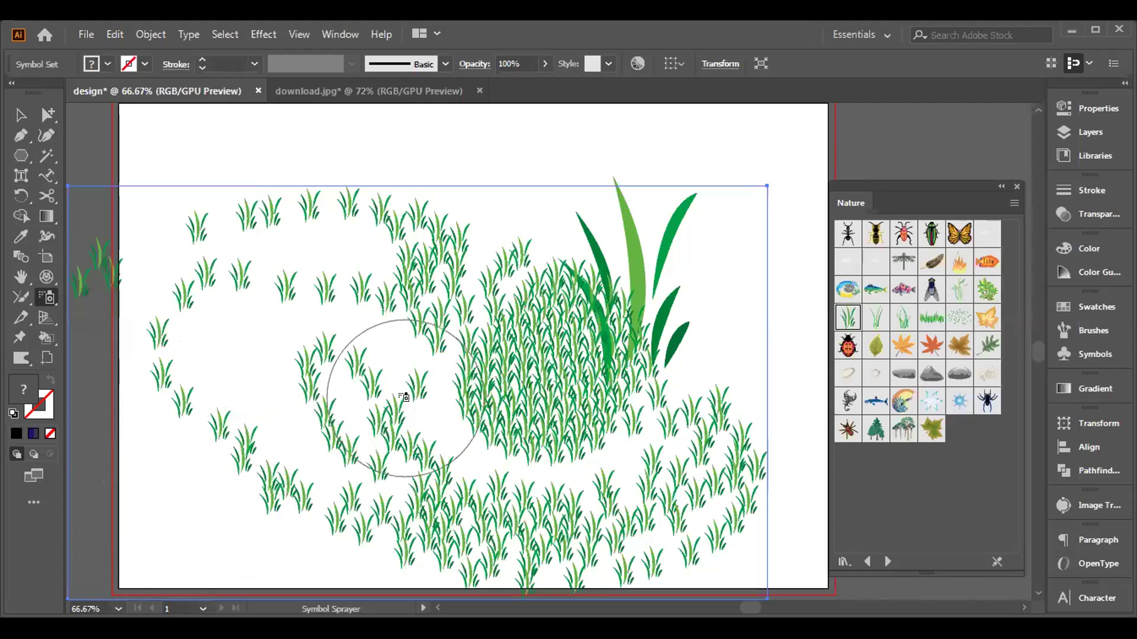
Step: Spread the sprayed grass and its dense cluster across the artboard with the Symbol Shifter
right_click(54, 301)
click(87, 317)
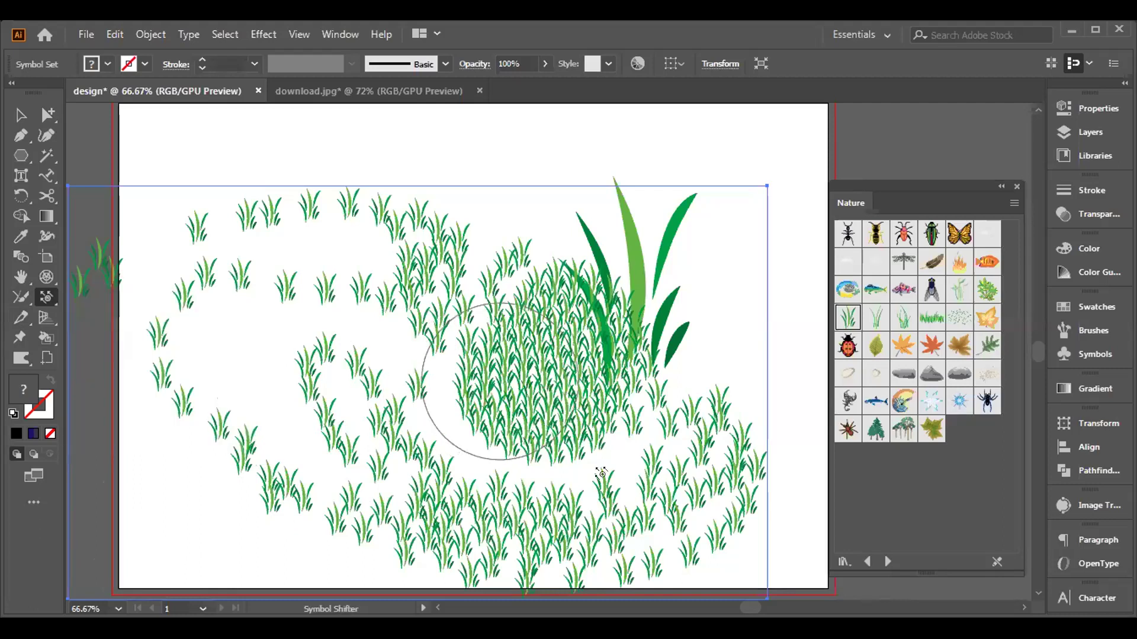
mouse_move(527, 383)
mouse_down()
mouse_move(391, 383)
mouse_move(236, 344)
mouse_move(303, 355)
mouse_move(243, 232)
mouse_up()
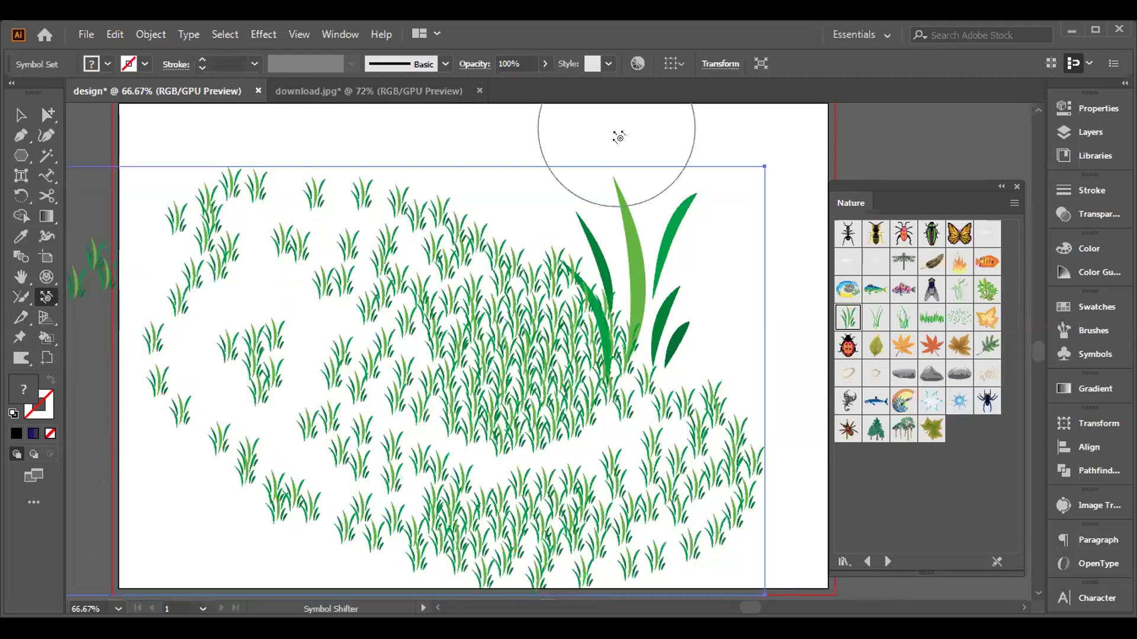
mouse_move(616, 135)
mouse_down()
mouse_move(471, 351)
mouse_move(524, 190)
mouse_move(515, 371)
mouse_move(673, 312)
mouse_move(577, 394)
mouse_move(712, 370)
mouse_move(687, 405)
mouse_up()
mouse_move(418, 367)
mouse_down()
mouse_move(386, 502)
mouse_move(602, 476)
mouse_move(644, 516)
mouse_move(675, 519)
mouse_move(567, 439)
mouse_move(604, 381)
mouse_move(630, 302)
mouse_move(510, 366)
mouse_move(514, 341)
mouse_move(590, 250)
mouse_move(564, 317)
mouse_move(425, 379)
mouse_move(418, 353)
mouse_move(441, 326)
mouse_move(452, 233)
mouse_move(698, 382)
mouse_move(756, 460)
mouse_move(708, 490)
mouse_move(760, 530)
mouse_move(728, 529)
mouse_move(672, 499)
mouse_move(507, 500)
mouse_move(385, 546)
mouse_move(306, 485)
mouse_move(347, 475)
mouse_move(262, 486)
mouse_move(224, 461)
mouse_move(255, 418)
mouse_move(176, 447)
mouse_move(144, 344)
mouse_move(163, 286)
mouse_up()
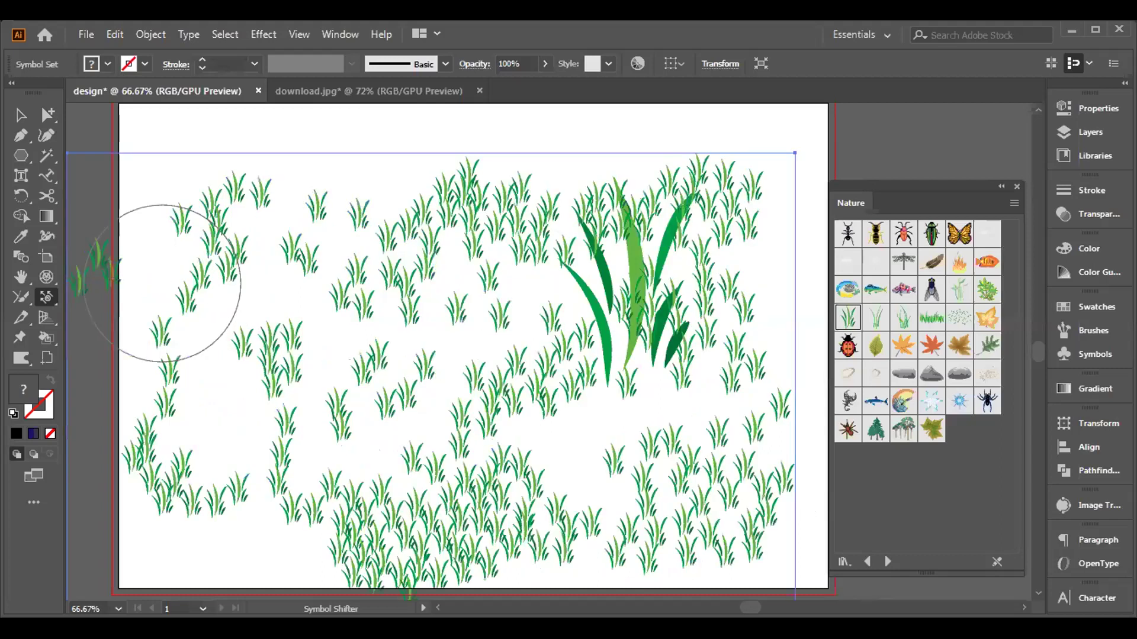
Step: Pull the grass symbols in the upper middle of the artboard closer together with the Symbol Scruncher
drag(47, 296, 81, 338)
drag(415, 262, 426, 263)
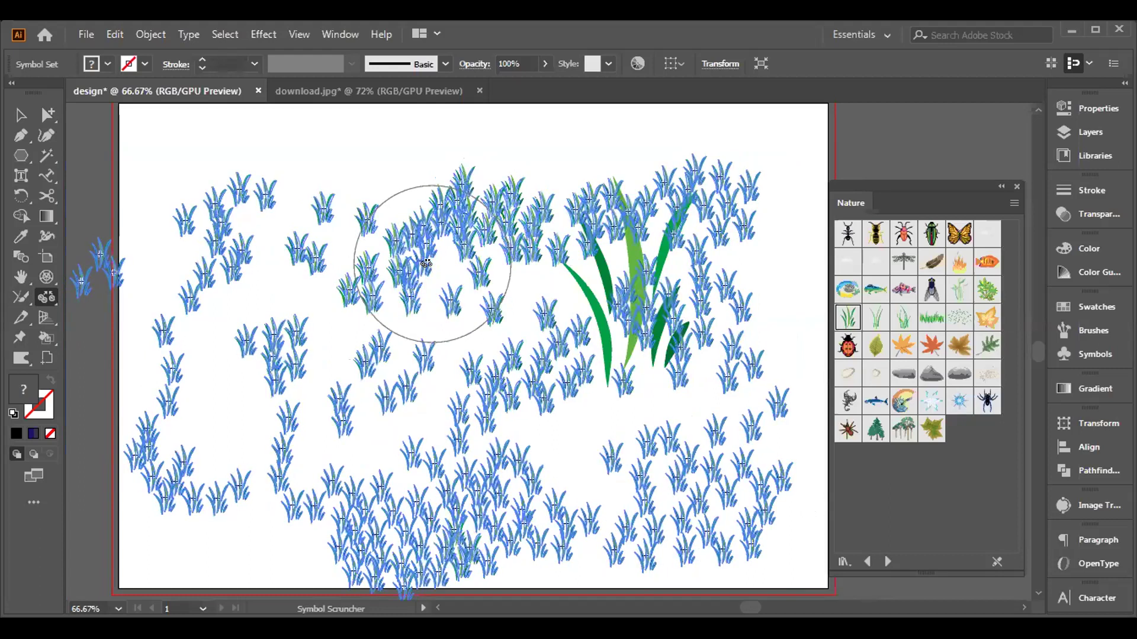
drag(427, 263, 428, 263)
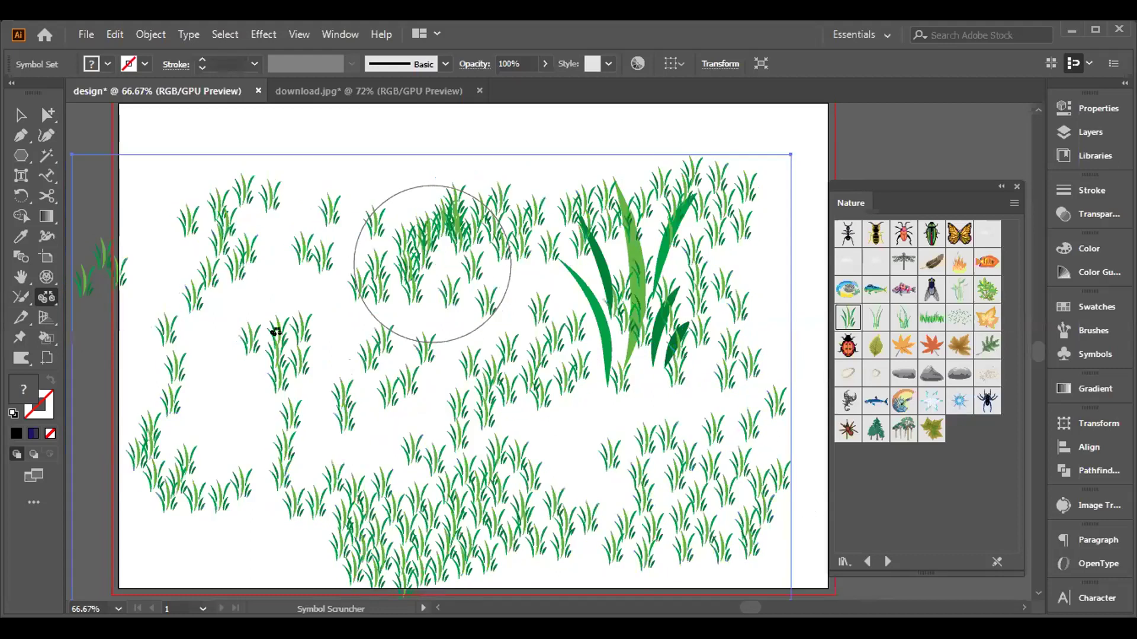
Step: Enlarge the grass symbols in the artboard's upper-left area and upper middle with the Symbol Sizer
drag(56, 294, 138, 351)
mouse_move(218, 245)
mouse_down()
mouse_move(242, 265)
mouse_move(218, 226)
mouse_move(176, 275)
mouse_up()
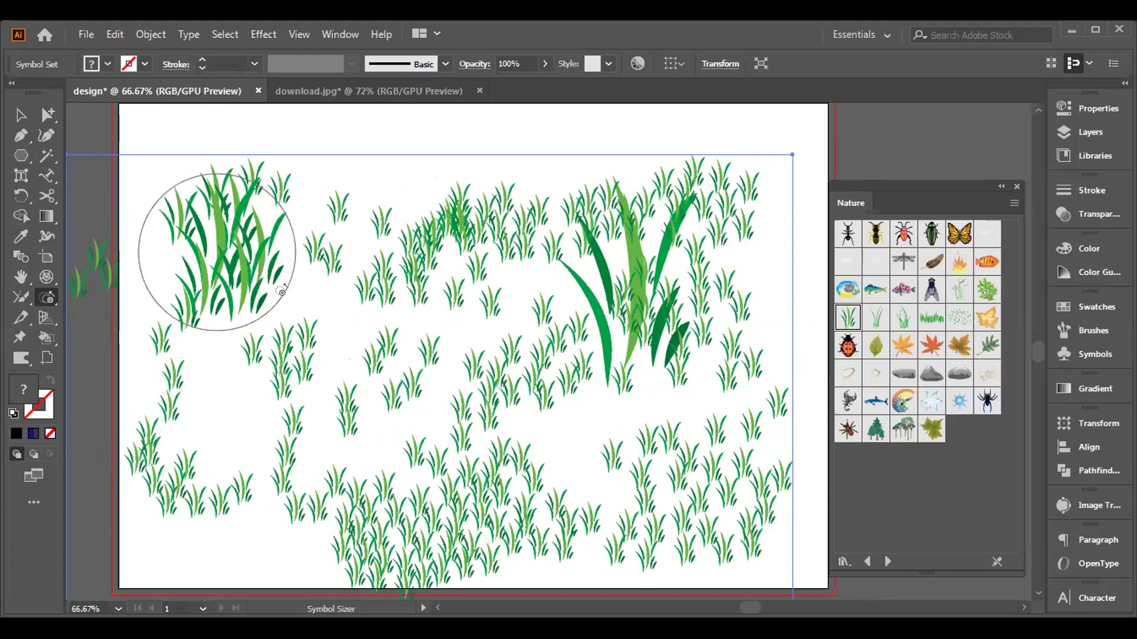
mouse_move(455, 251)
mouse_down()
mouse_move(414, 450)
mouse_move(395, 477)
mouse_move(353, 449)
mouse_move(199, 398)
mouse_up()
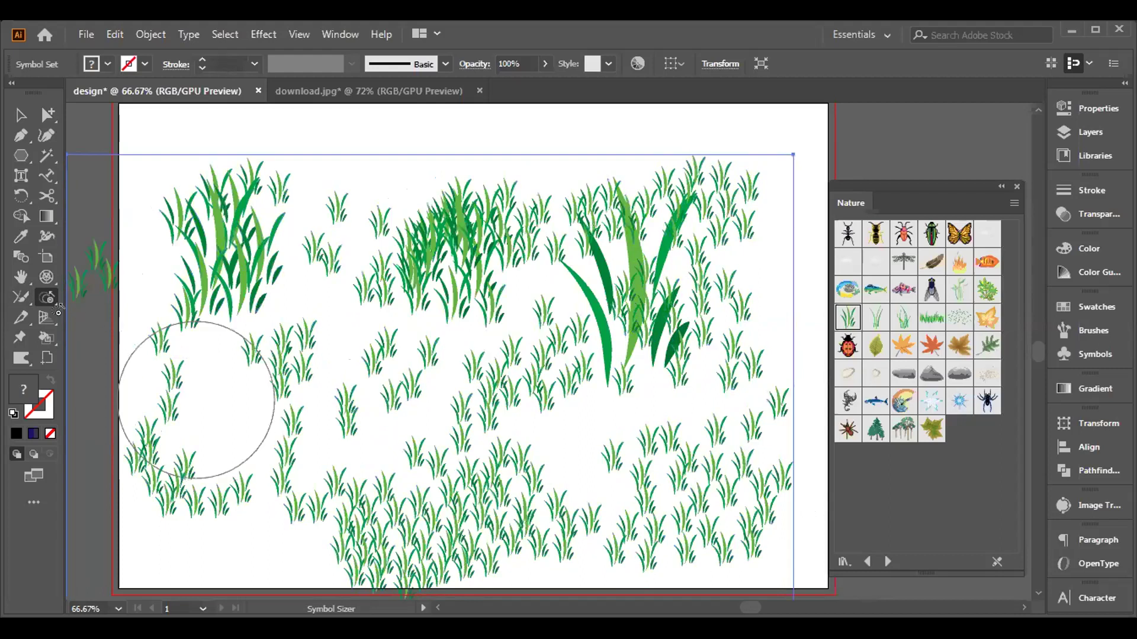
Step: Rotate the sparse grass symbols left of the artboard's center with the Symbol Spinner
drag(46, 302, 128, 377)
drag(305, 395, 157, 384)
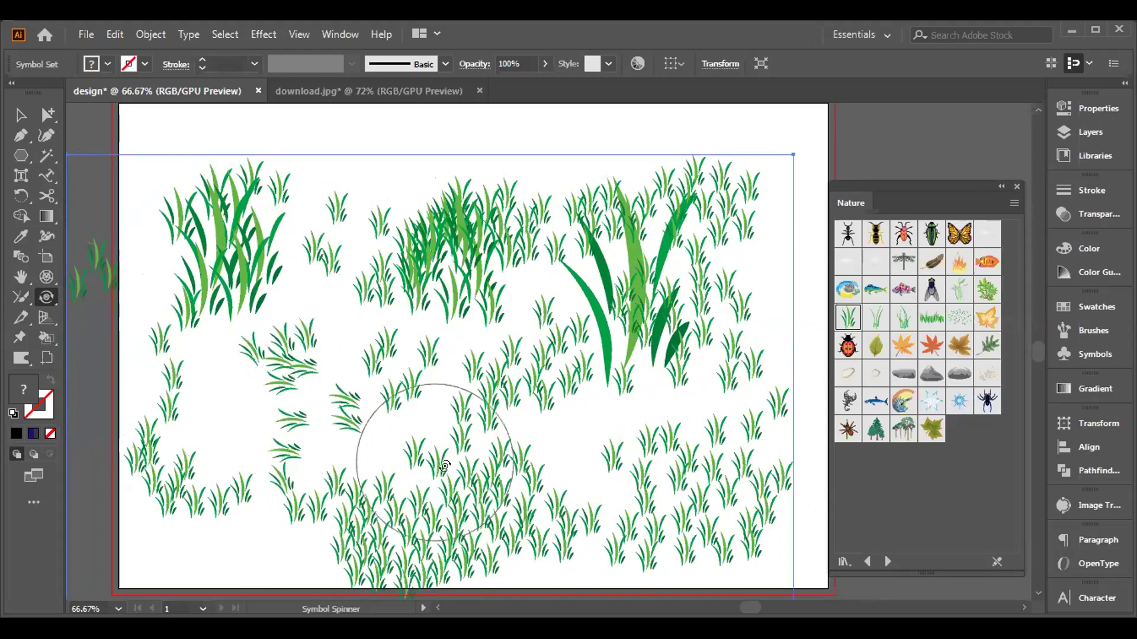
Step: Rotate the grass symbols in the artboard's lower-right area with the Symbol Spinner
mouse_move(639, 477)
mouse_down()
mouse_move(770, 465)
mouse_move(632, 519)
mouse_move(764, 548)
mouse_move(791, 506)
mouse_up()
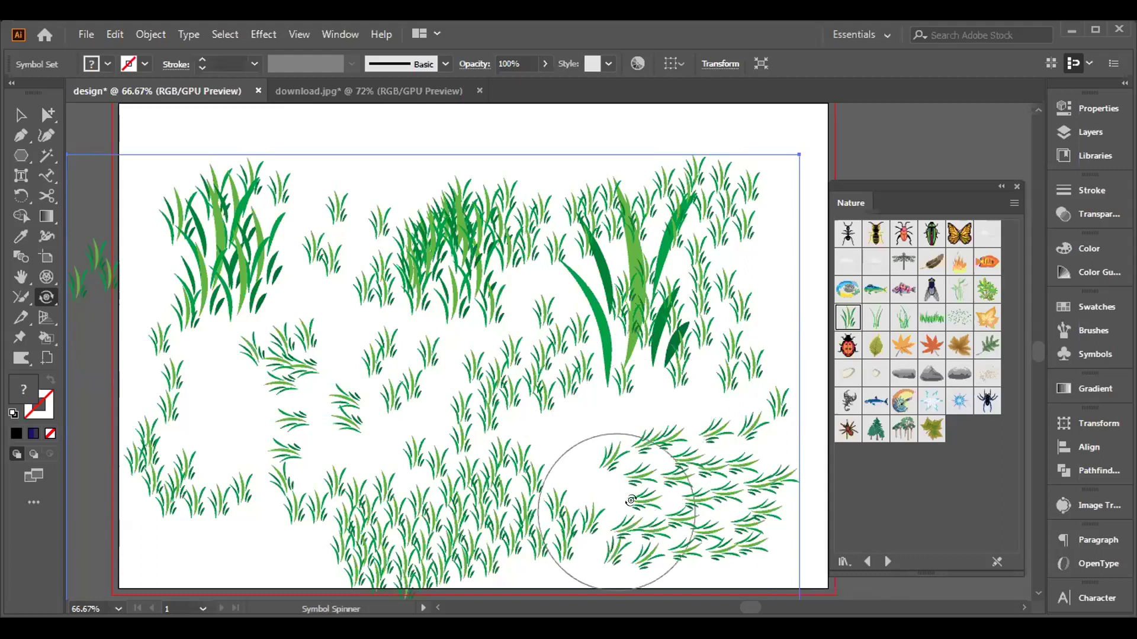
Step: Switch to the Symbol Stainer and set a solid fill color of #AA5050 for staining the grass
click(52, 304)
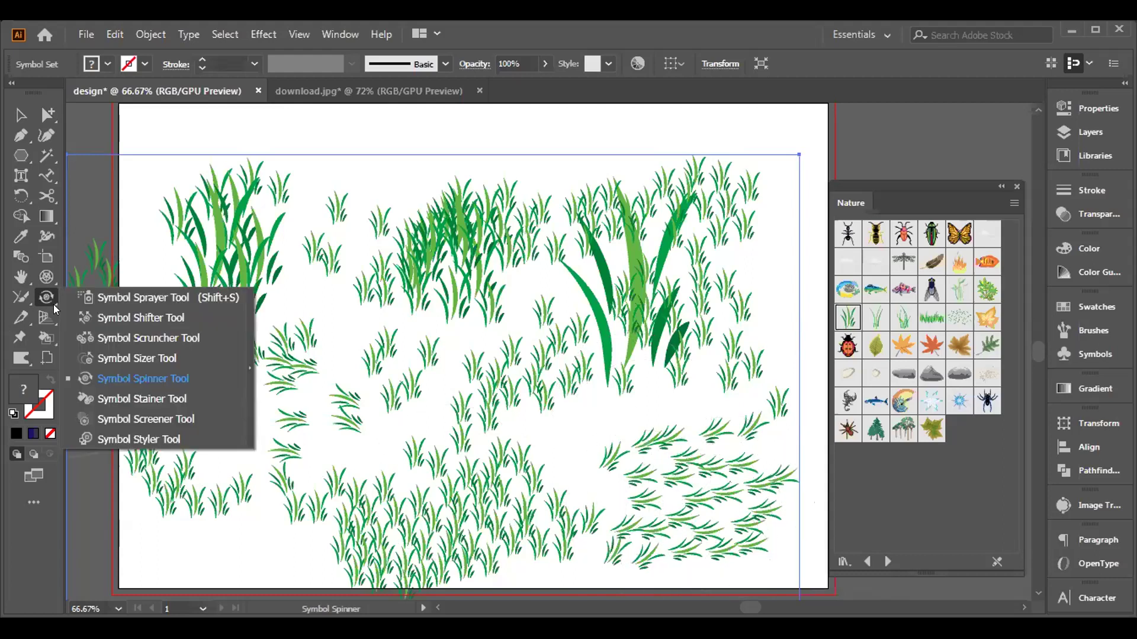
click(141, 399)
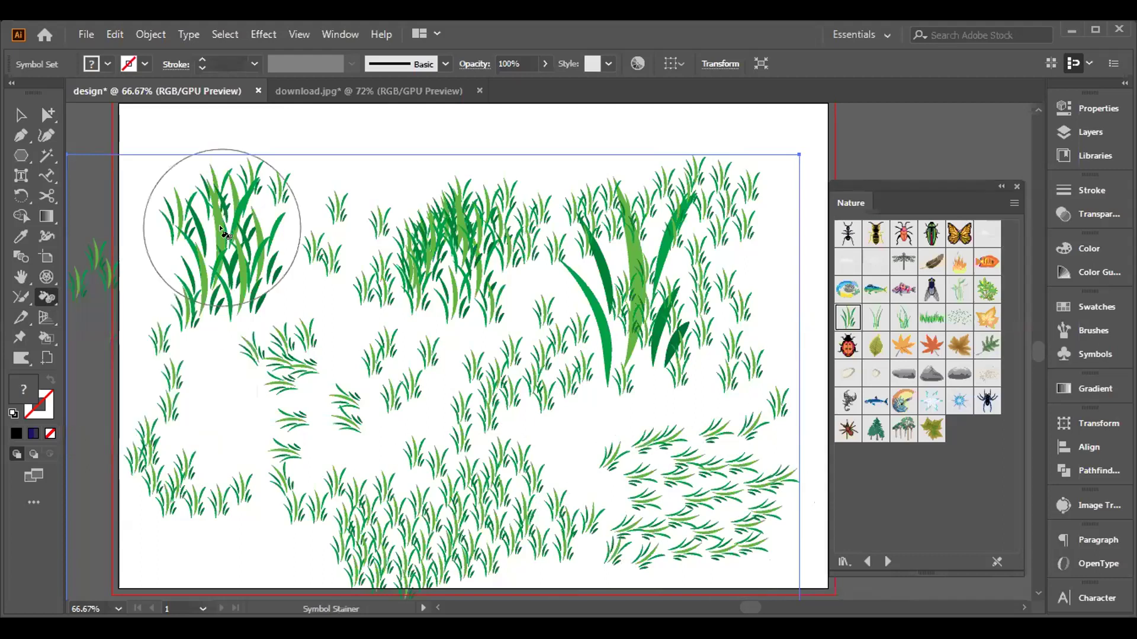
click(221, 227)
click(629, 348)
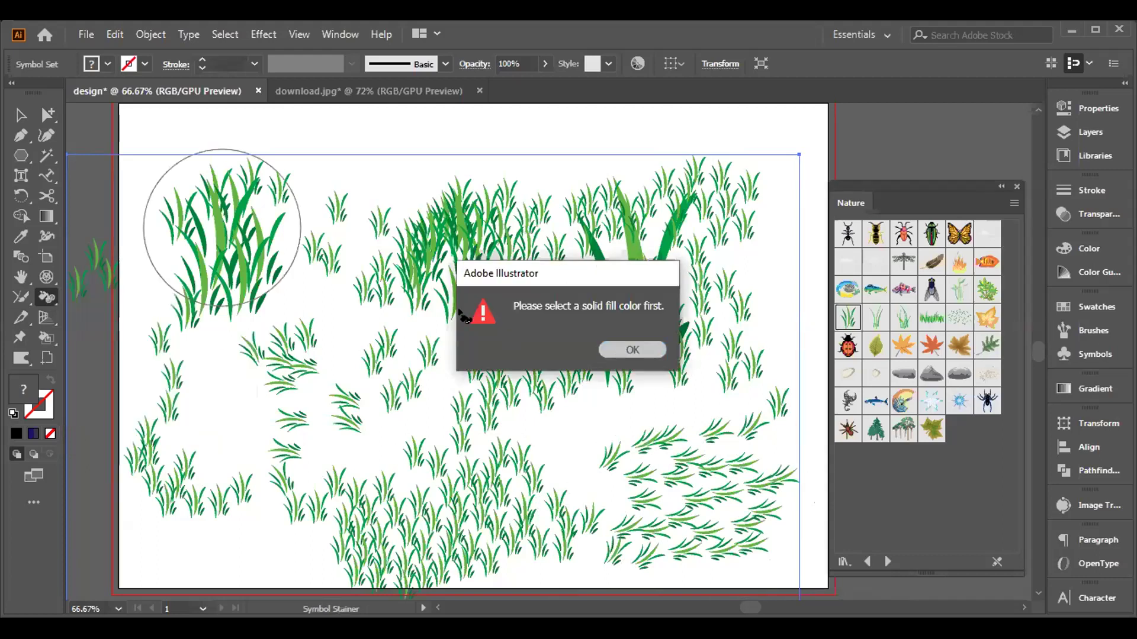
double_click(20, 386)
click(553, 207)
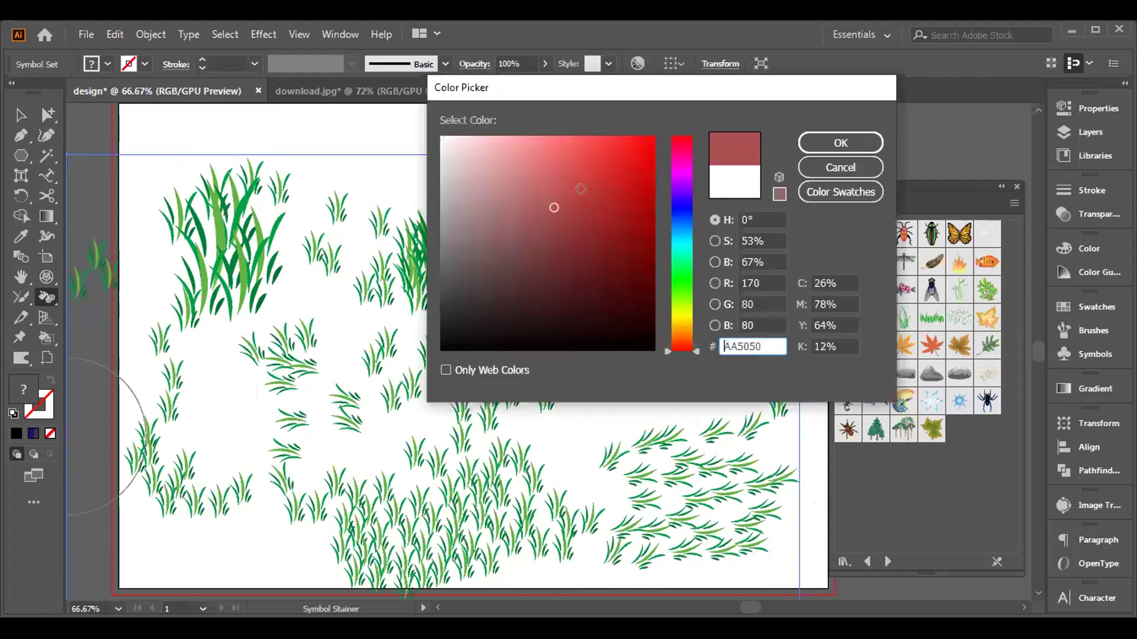
click(812, 138)
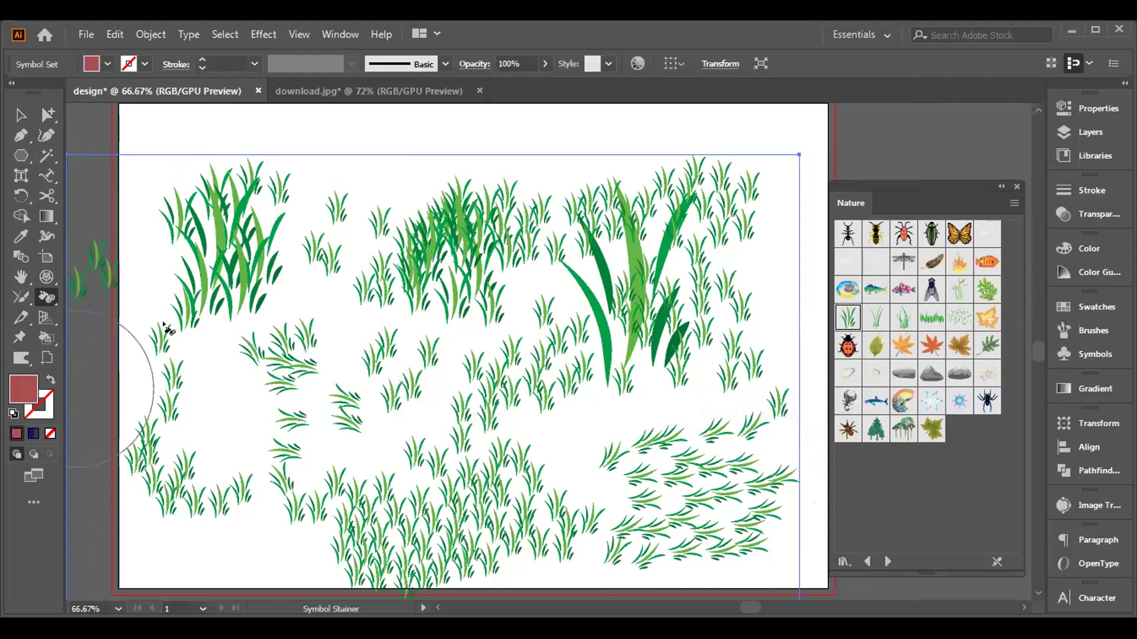
Step: Stain the upper-left, upper-middle and upper-right grass clusters and the rotated grass left of center with the red fill
drag(216, 236, 217, 239)
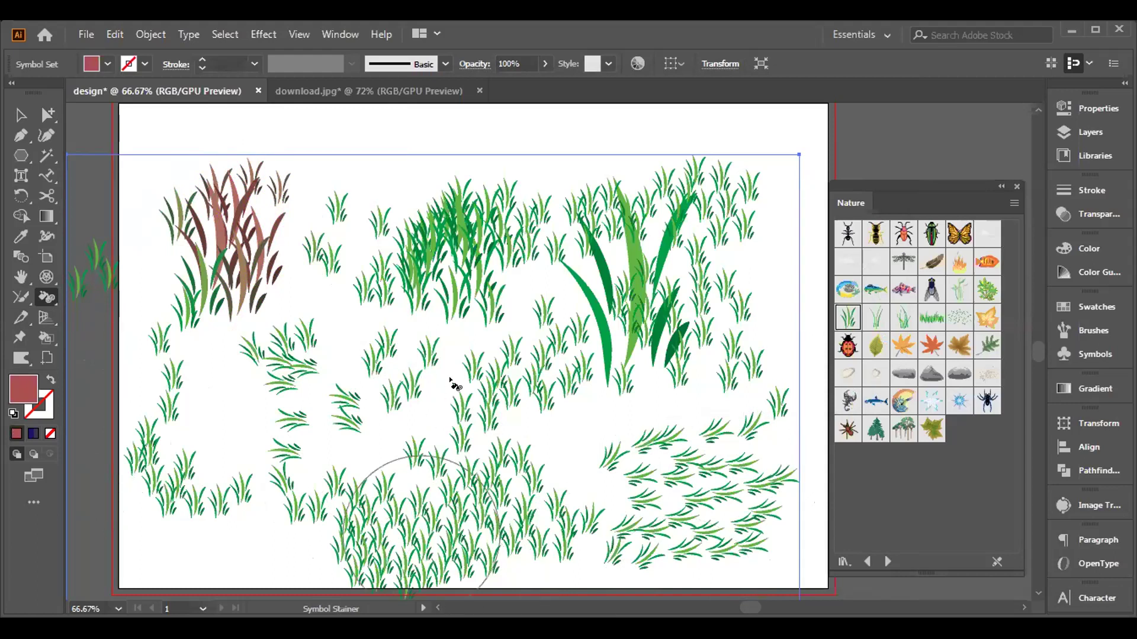
drag(459, 239, 460, 241)
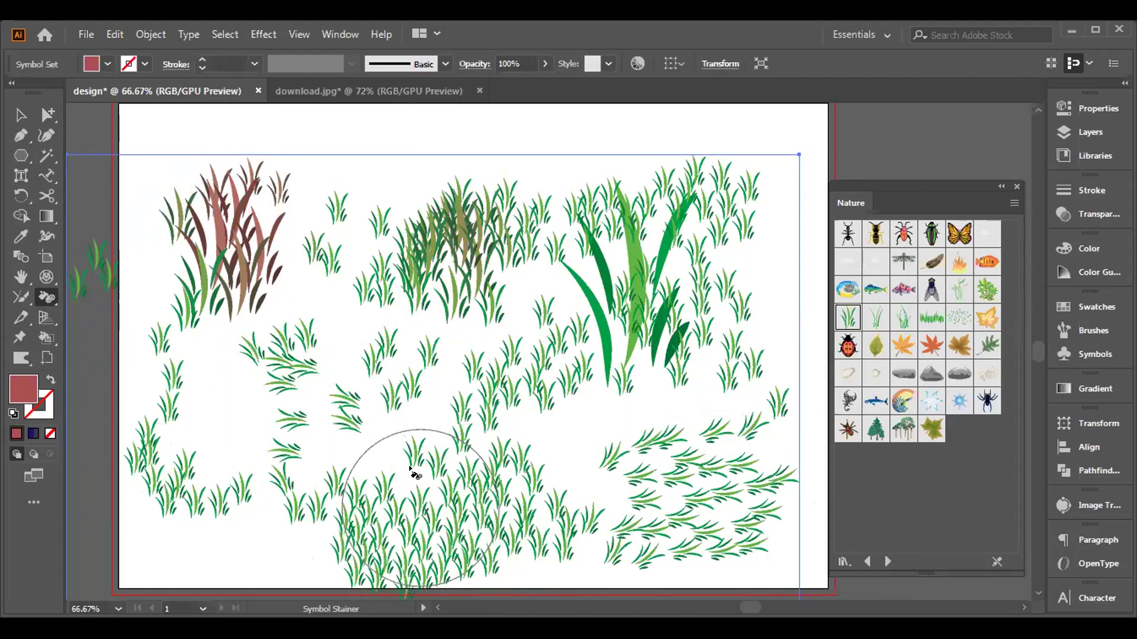
mouse_move(619, 271)
mouse_down()
mouse_move(610, 295)
mouse_move(616, 264)
mouse_up()
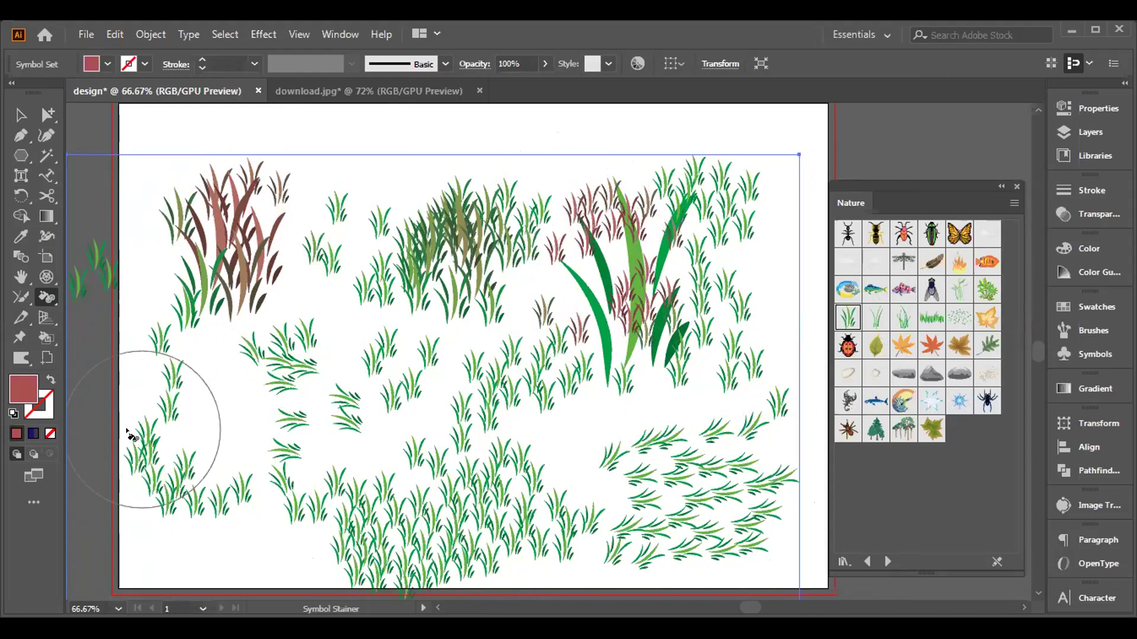
click(42, 296)
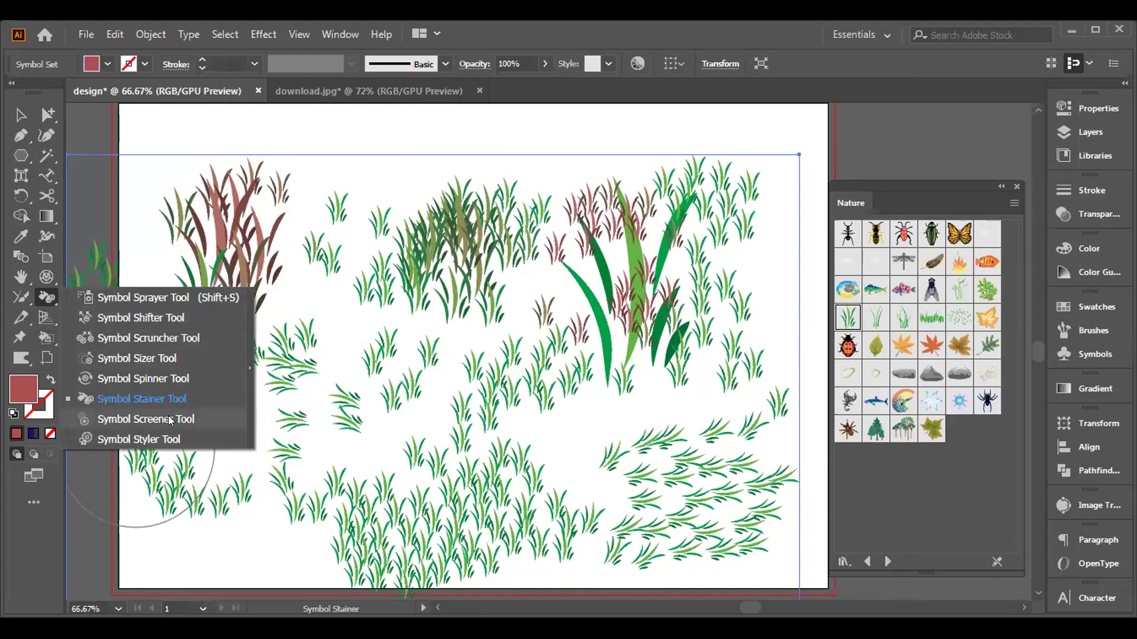
click(279, 342)
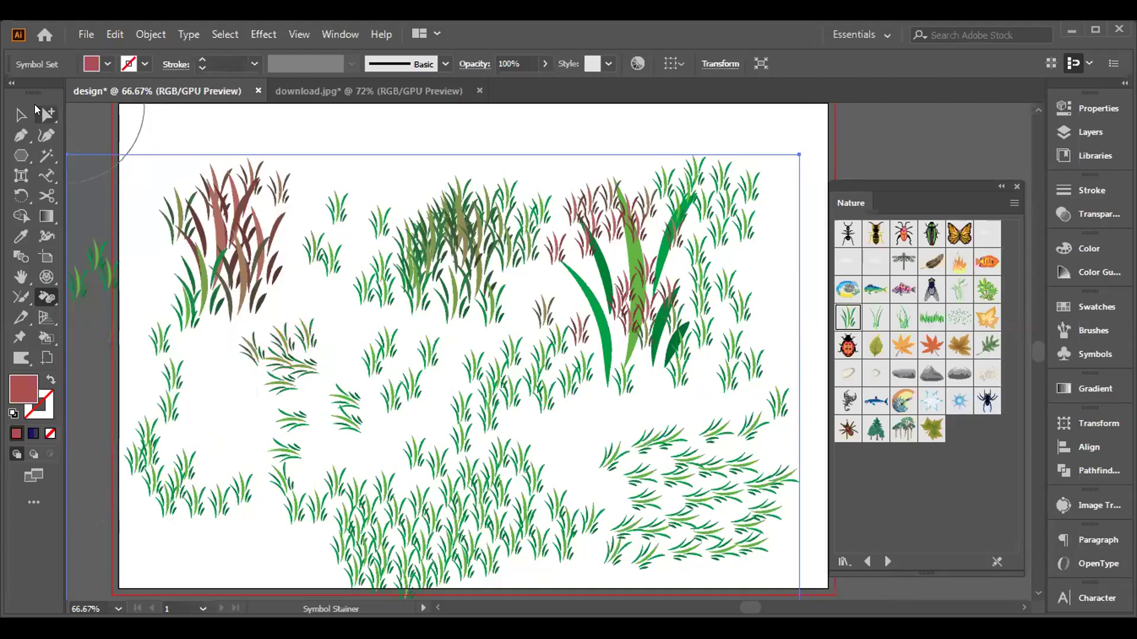
Step: Delete the sprayed grass symbol set and the separate large grass blades from the artboard
key(v)
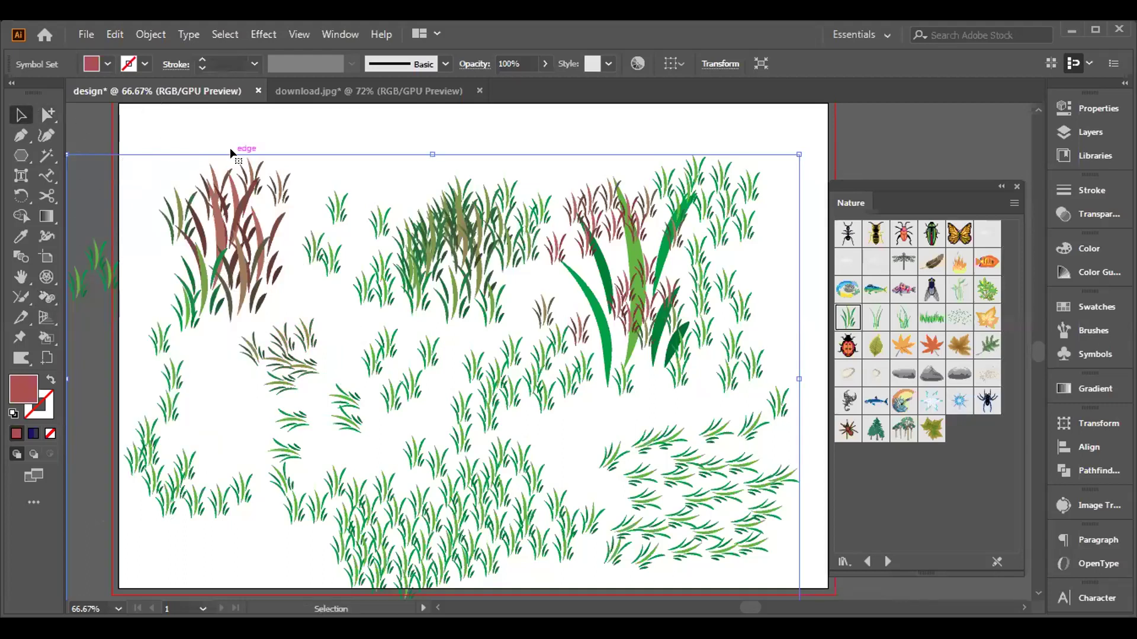
key(Delete)
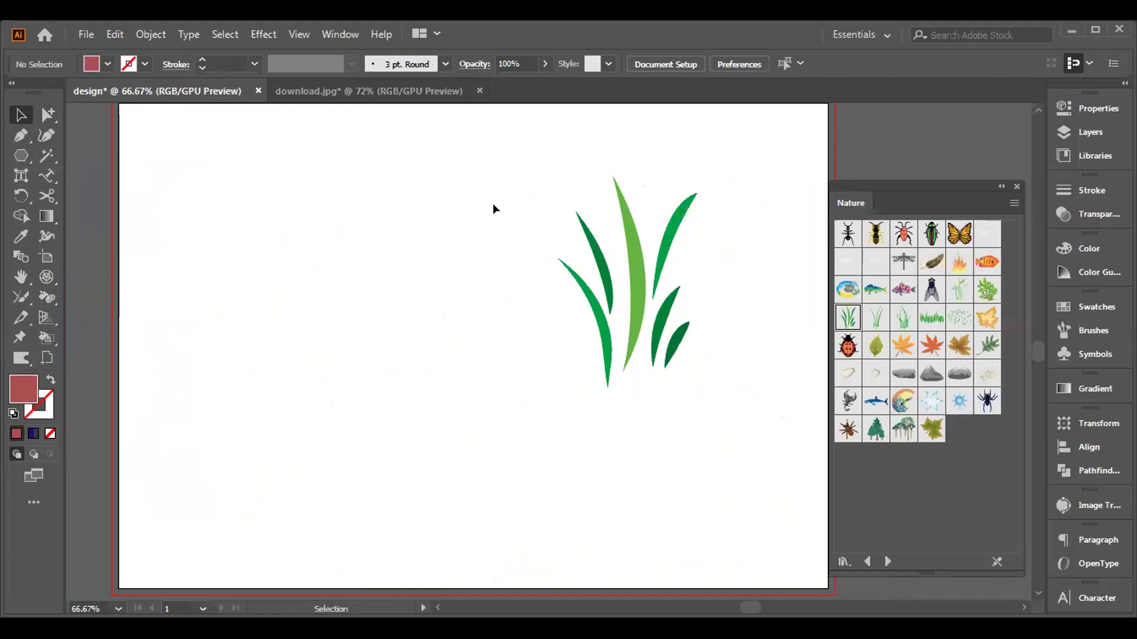
drag(490, 201, 759, 386)
key(Delete)
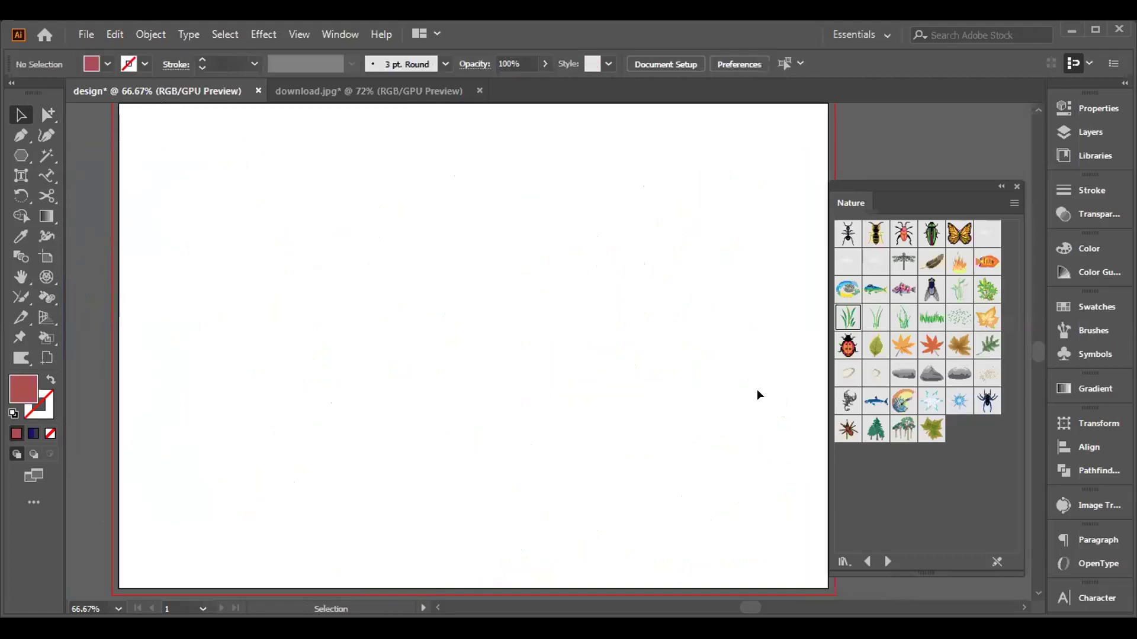
Step: Display the two-point perspective grid with the Perspective Grid tool
click(21, 317)
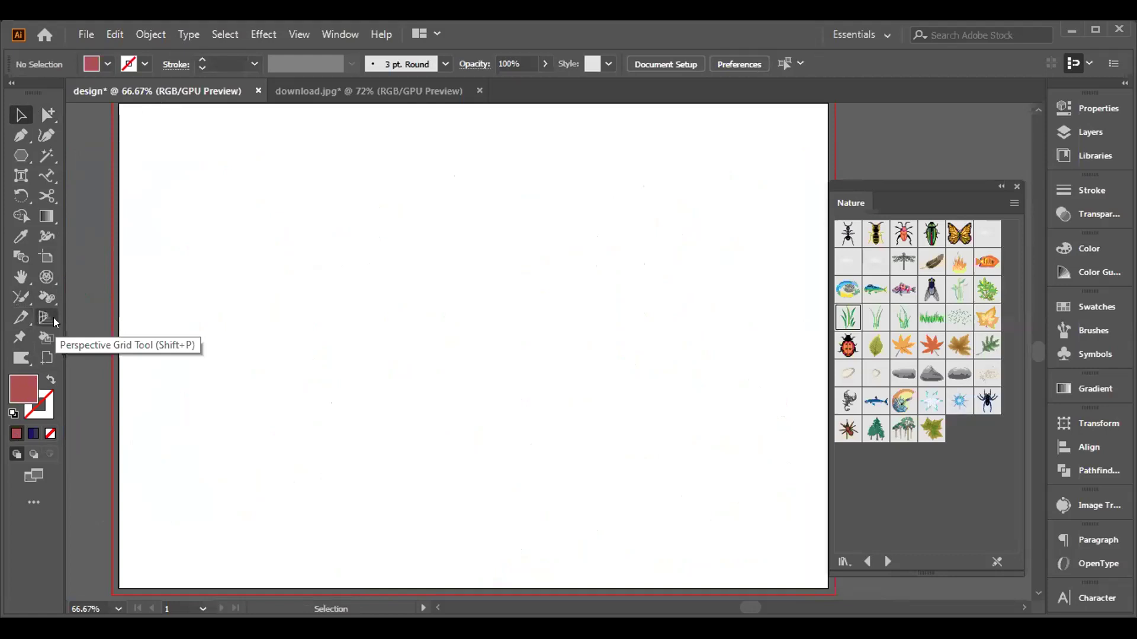
click(53, 318)
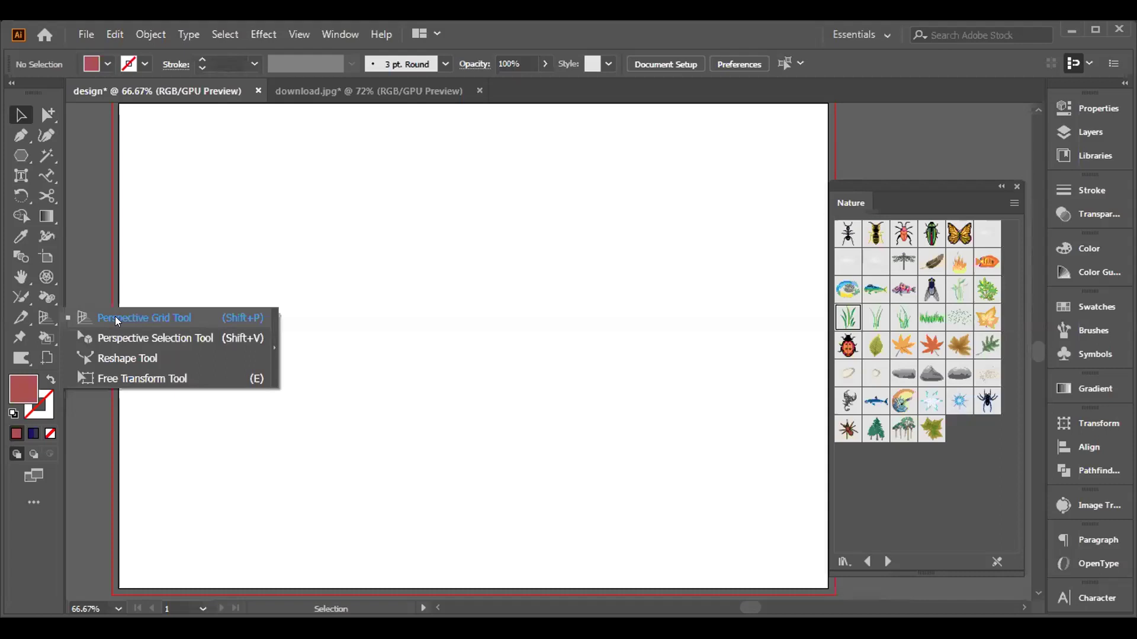
click(190, 317)
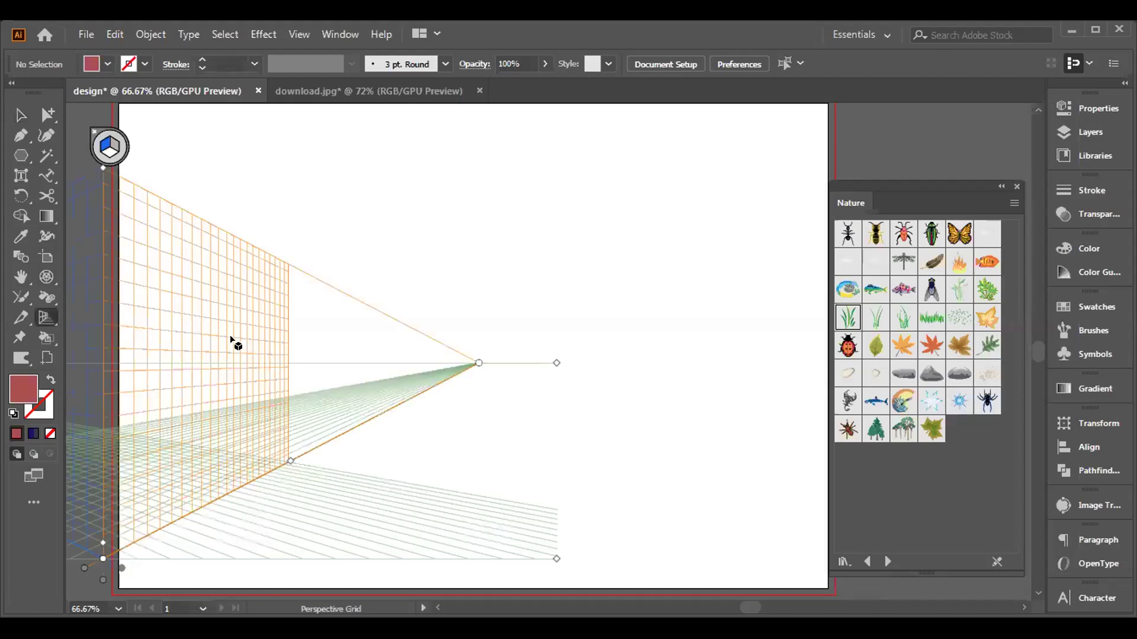
key(space)
drag(290, 341, 564, 323)
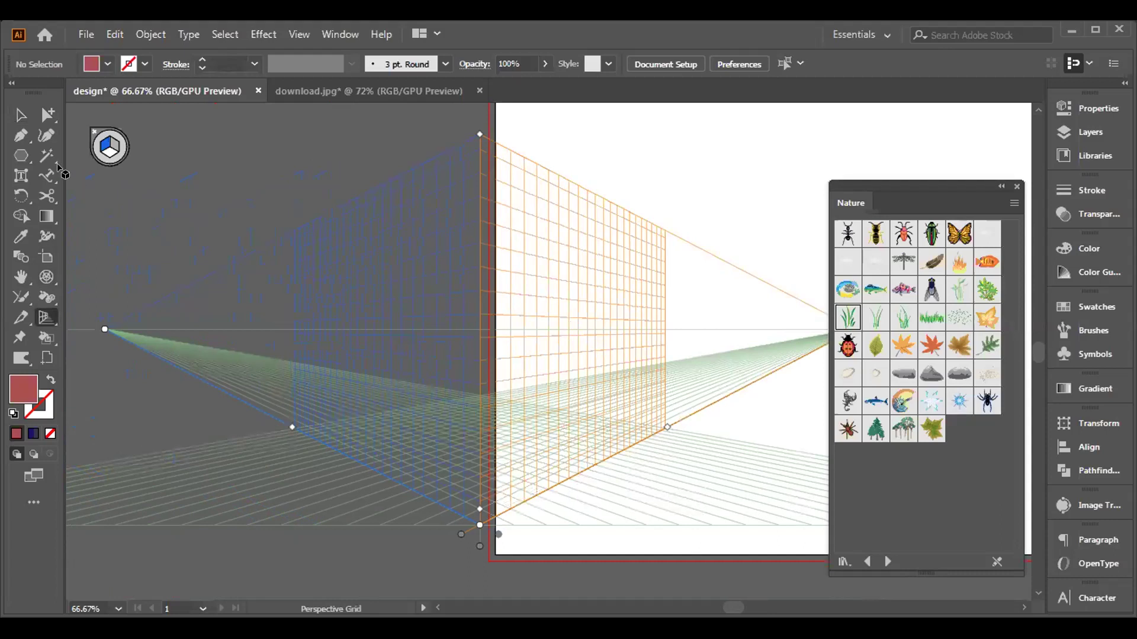
Step: Draw a red rectangle on the perspective grid's left plane and move it against the grid's central vertical edge
drag(20, 155, 94, 155)
drag(211, 222, 425, 395)
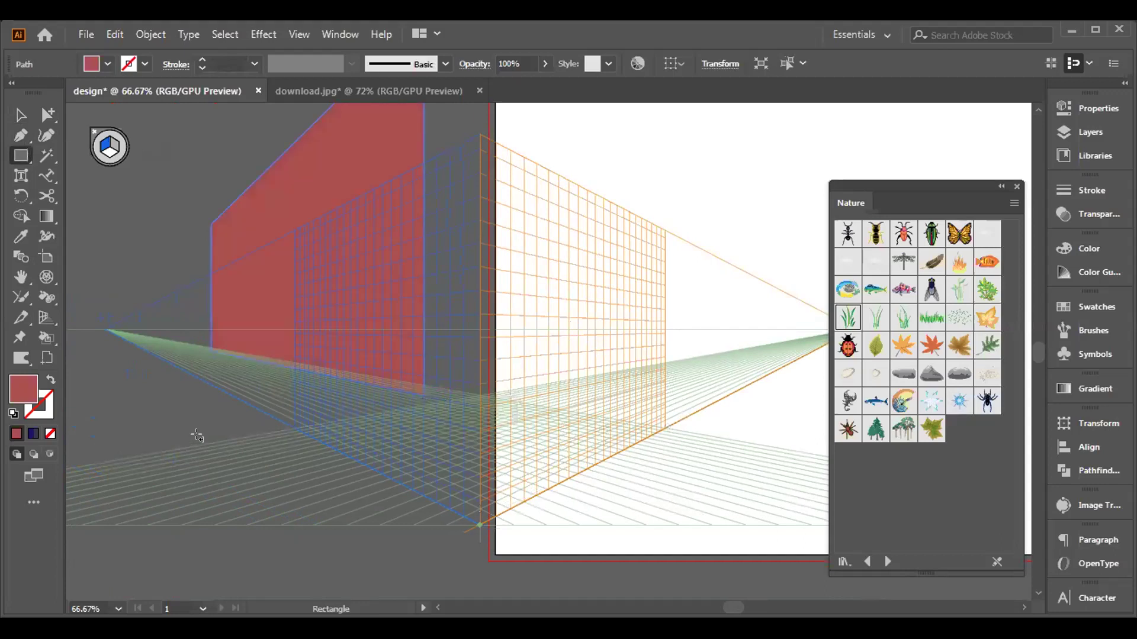
click(22, 118)
drag(292, 193, 343, 319)
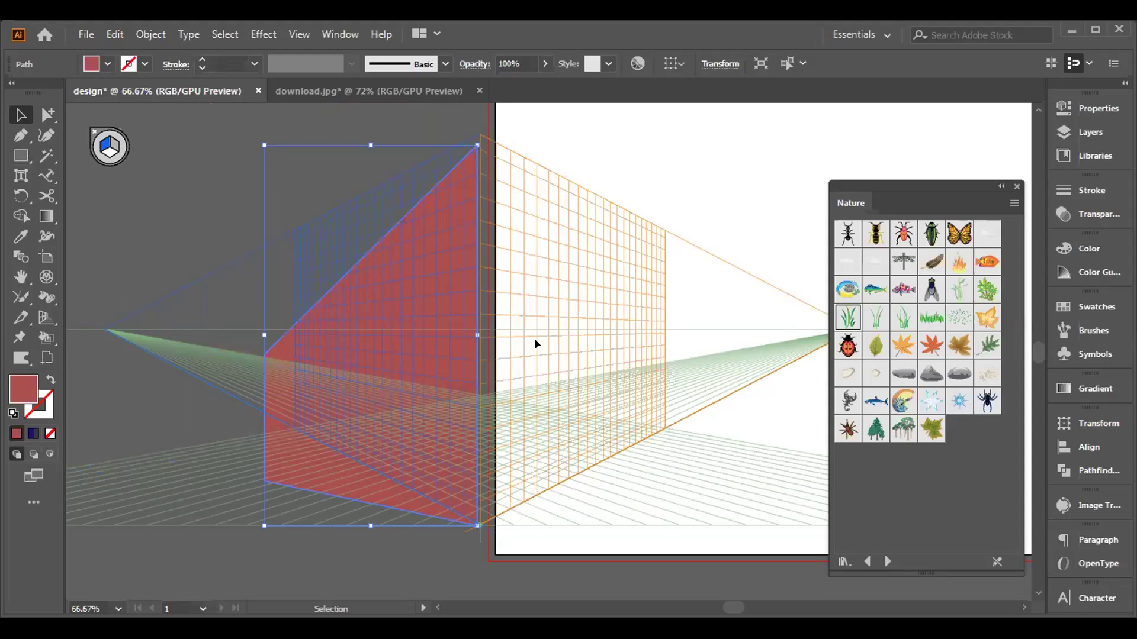
click(560, 335)
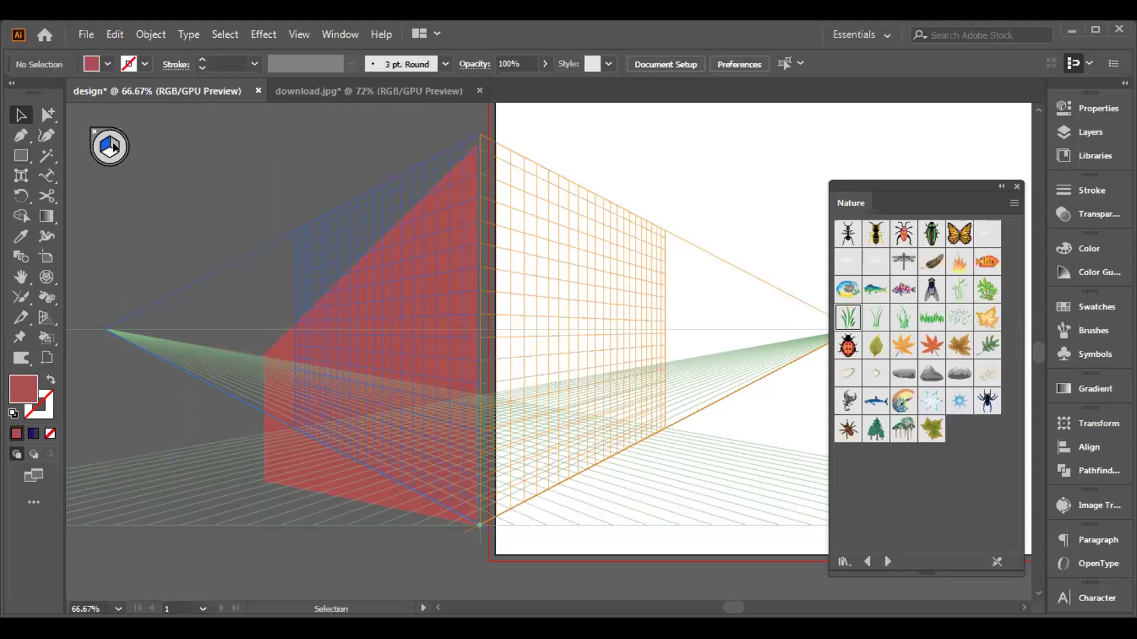
Step: Delete the red rectangle and hide the perspective grid
click(15, 158)
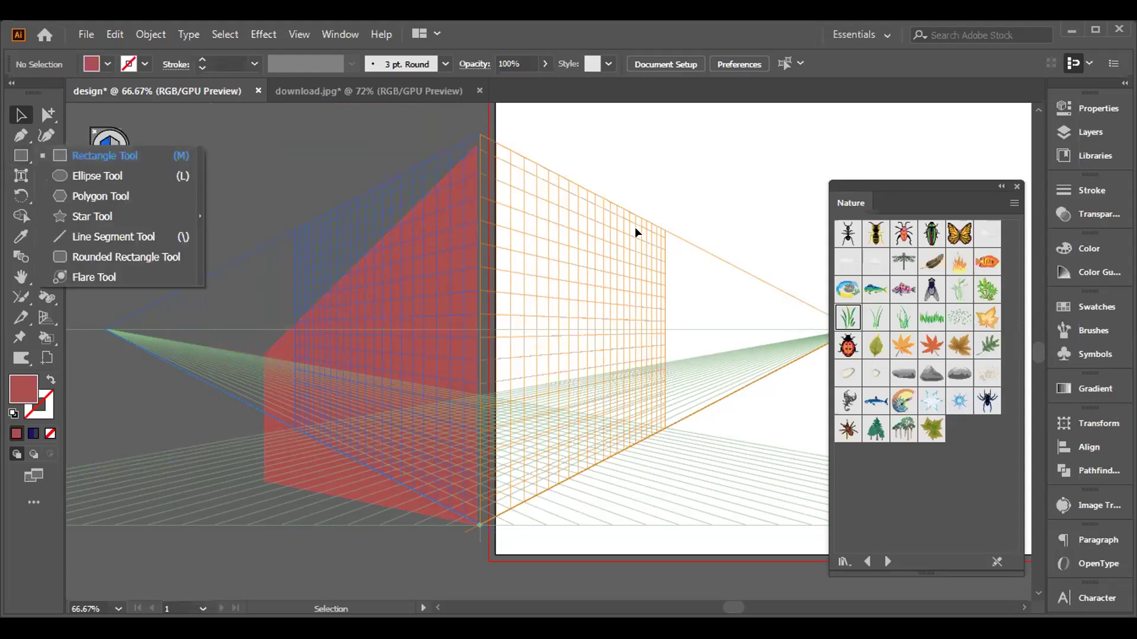
click(21, 119)
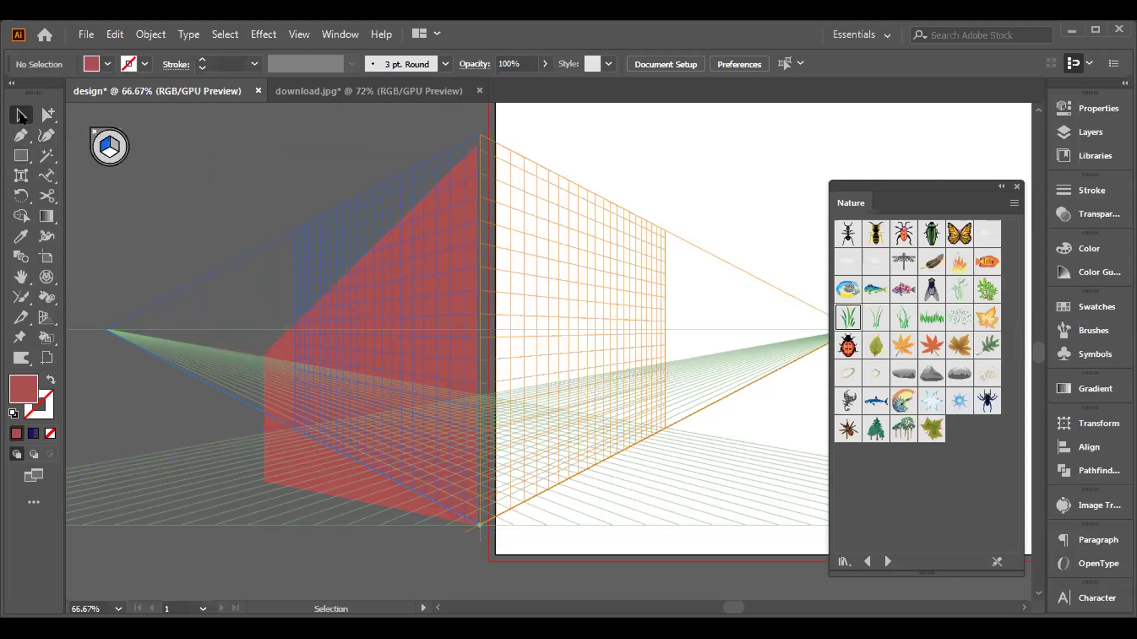
click(280, 393)
key(Delete)
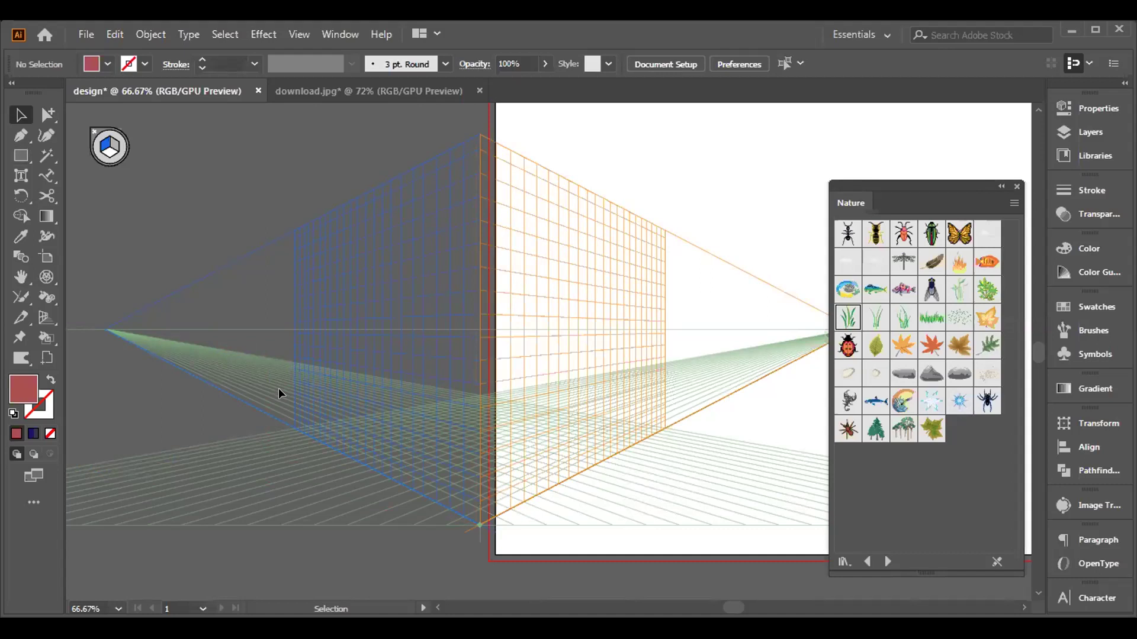
key(ctrl+shift+i)
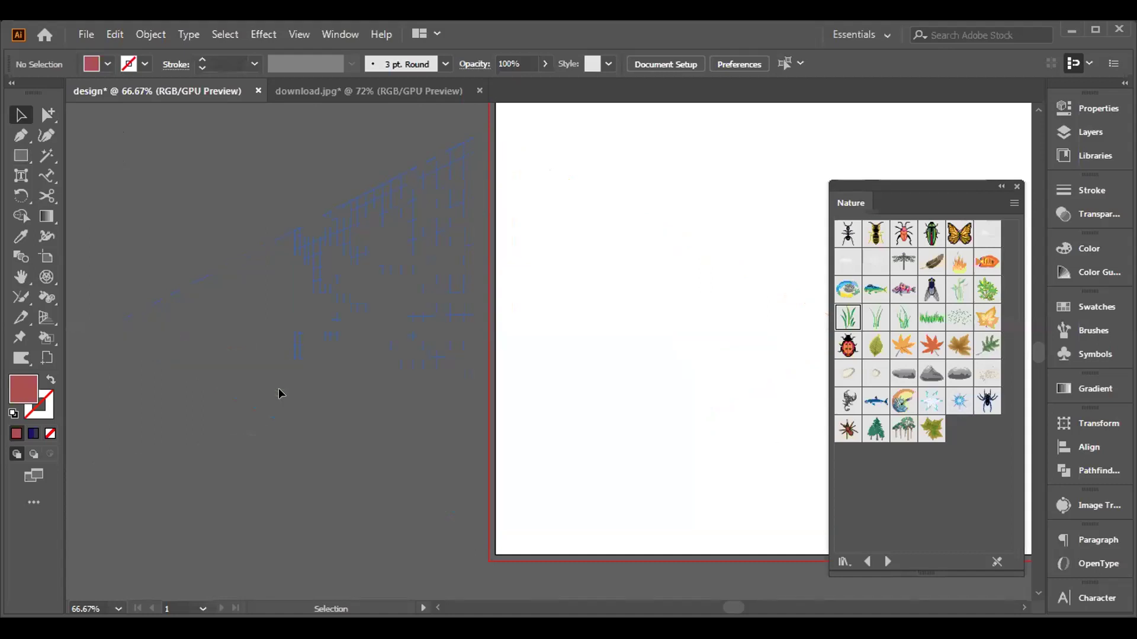
Step: Place the Ant symbol from the Nature library on the left part of the artboard
click(46, 317)
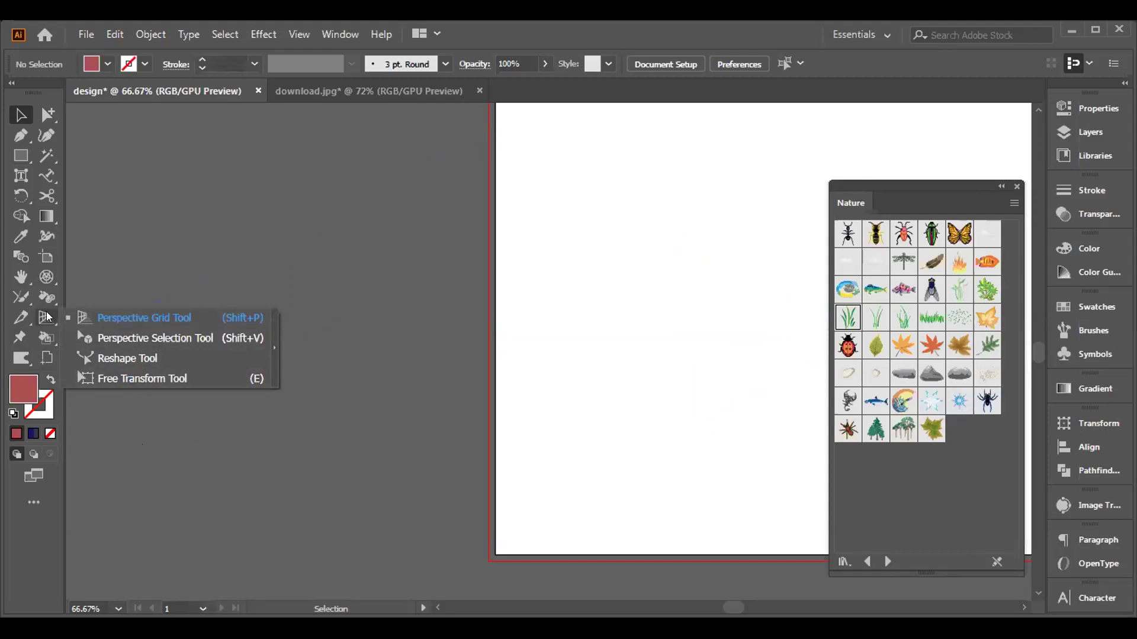
click(18, 337)
click(17, 337)
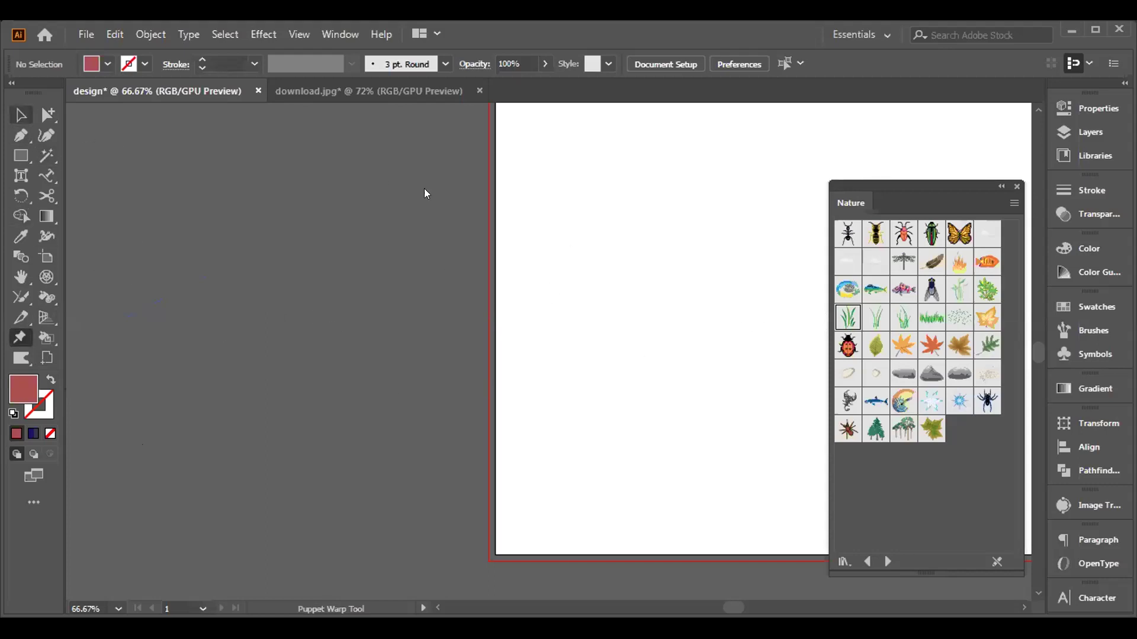
click(847, 235)
drag(847, 235, 586, 277)
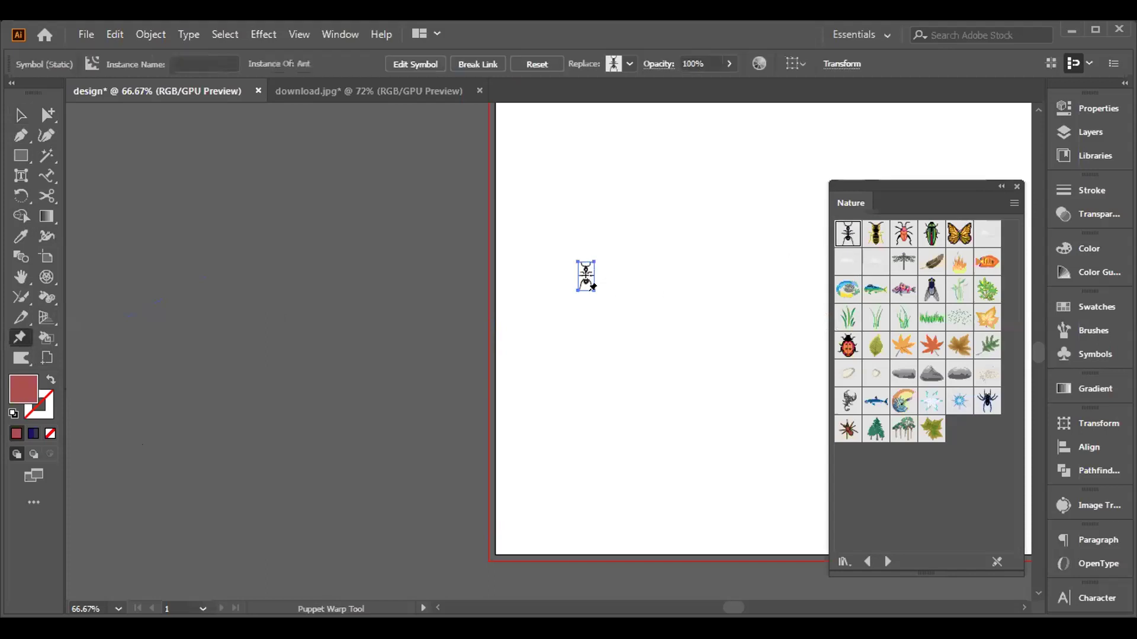
Step: Enlarge the ant symbol to nearly the artboard's height and move it so that it lies fully inside the artboard
click(20, 115)
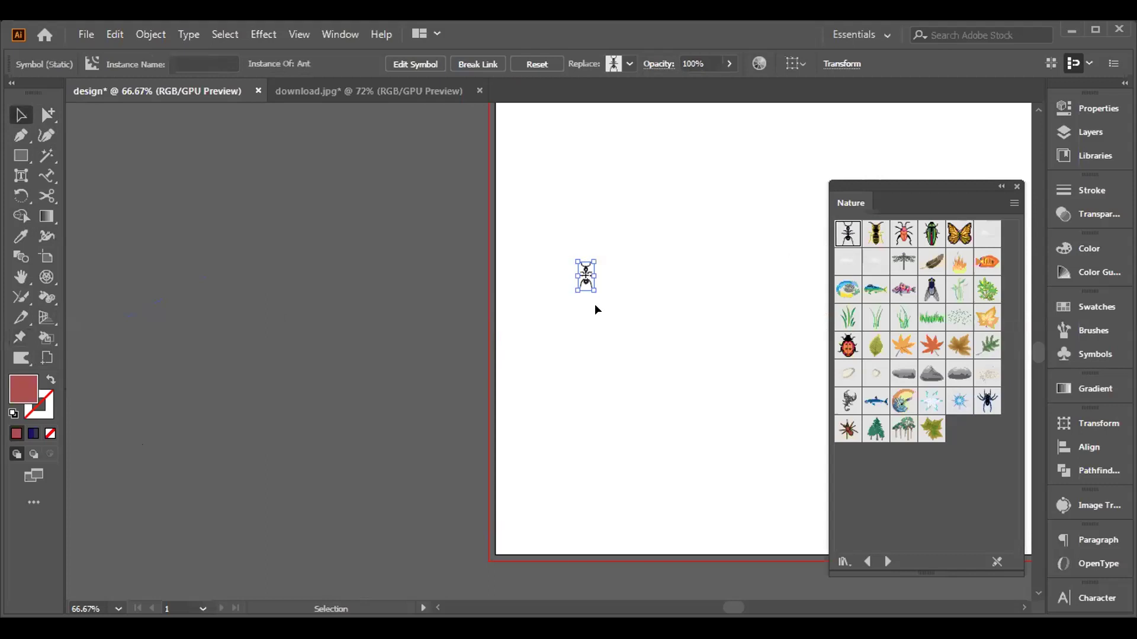
drag(588, 286, 779, 463)
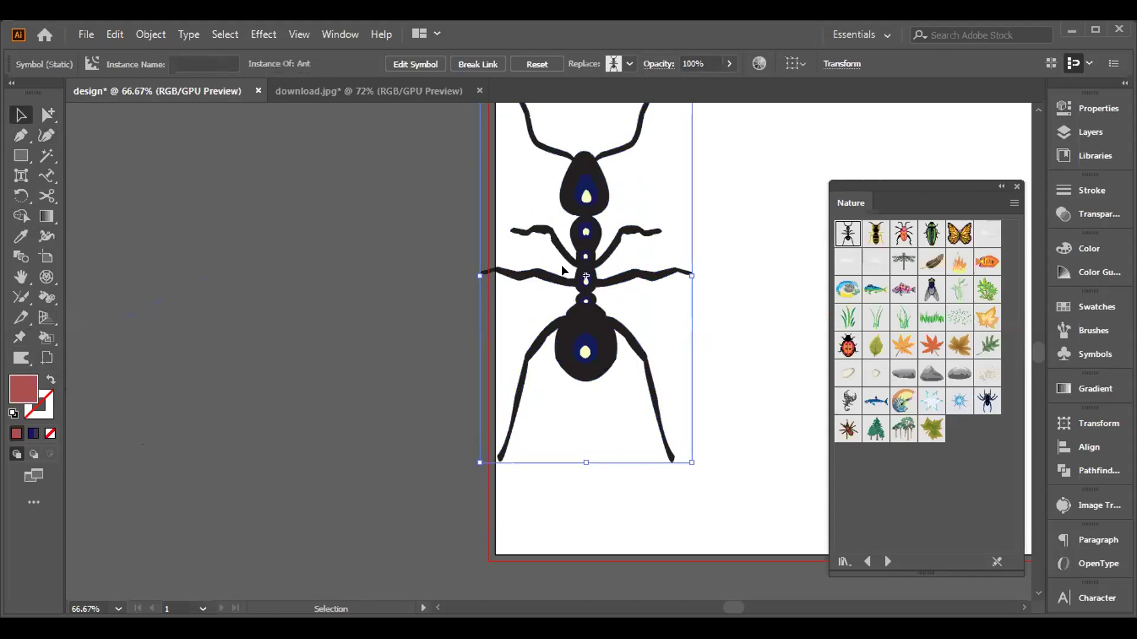
drag(585, 280, 630, 350)
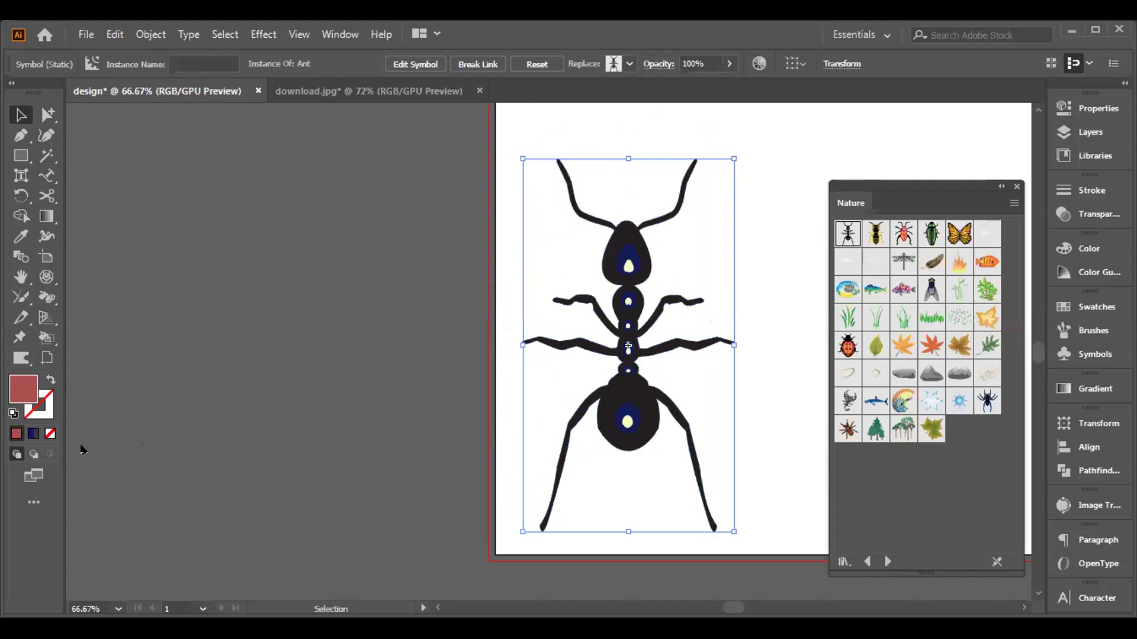
Step: Add Puppet Warp pins to the ant at all six leg tips, the neck and the bend of the right front leg
click(19, 337)
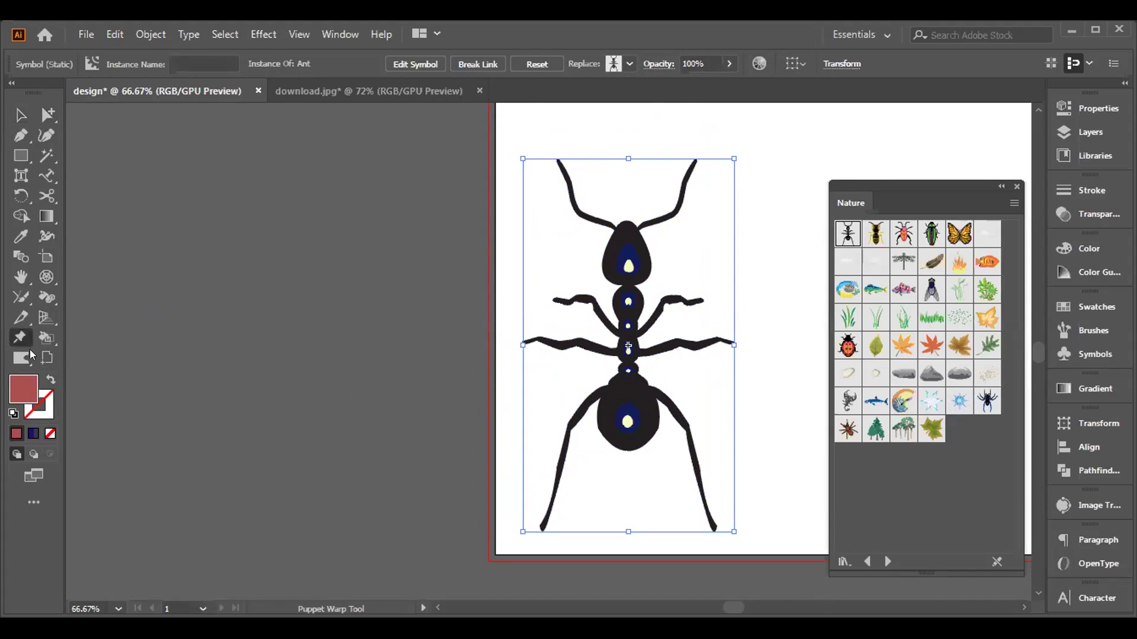
click(528, 337)
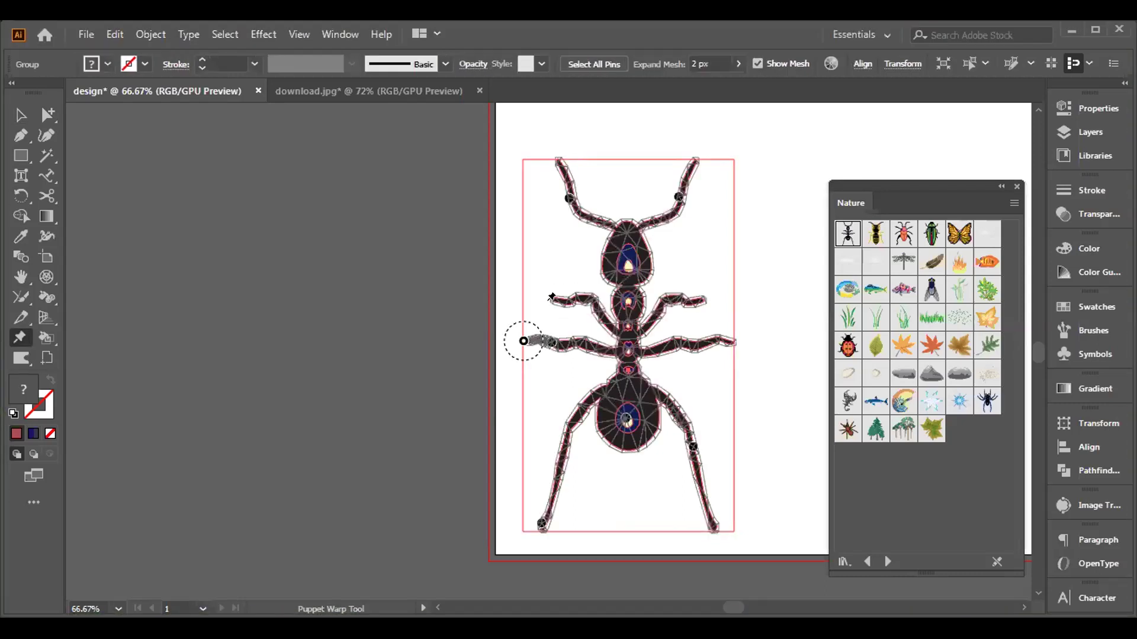
click(556, 302)
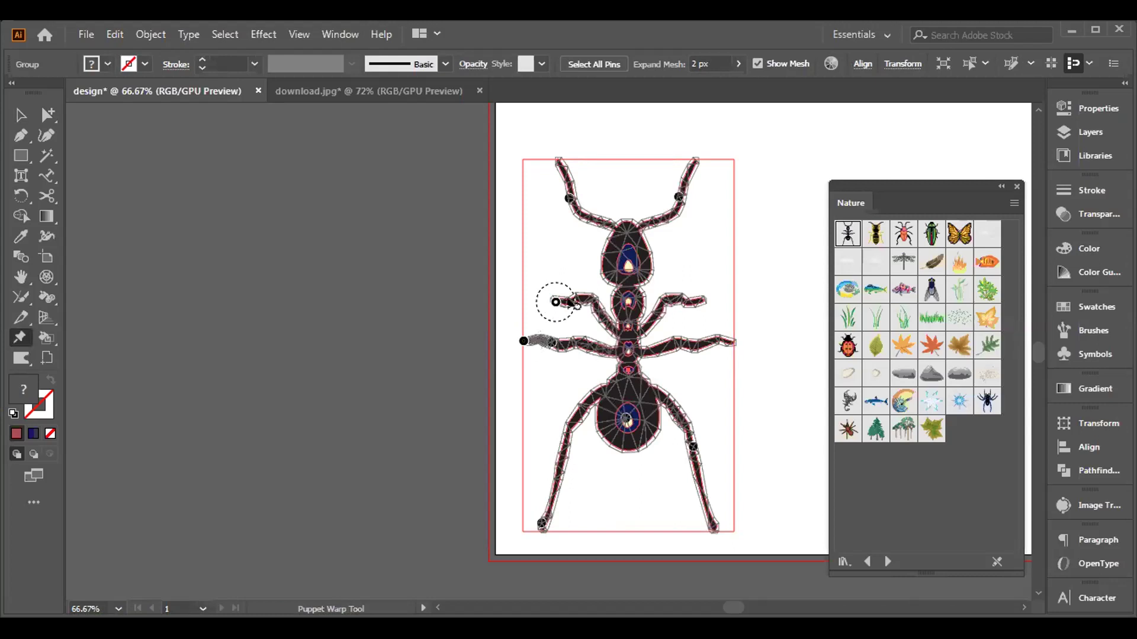
click(619, 288)
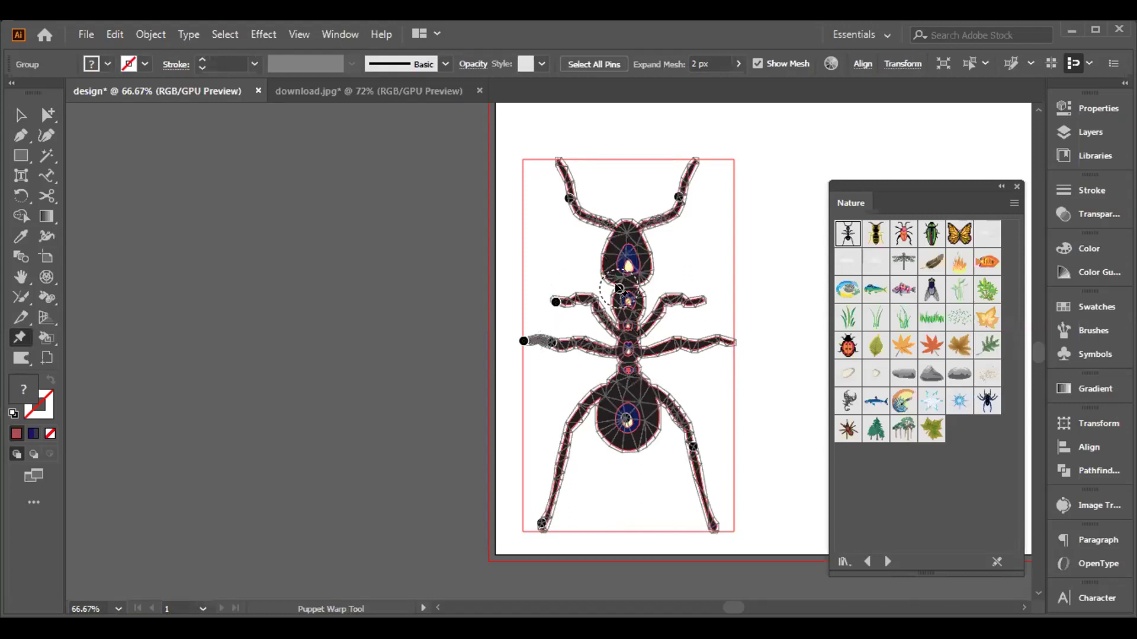
click(664, 298)
click(701, 302)
click(732, 343)
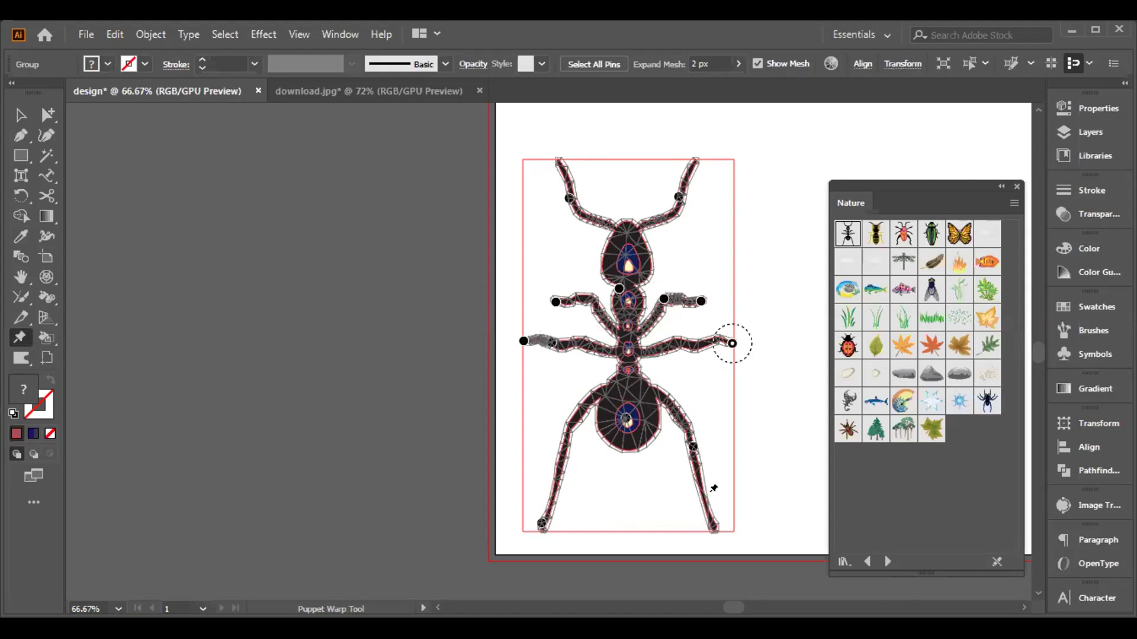
click(717, 531)
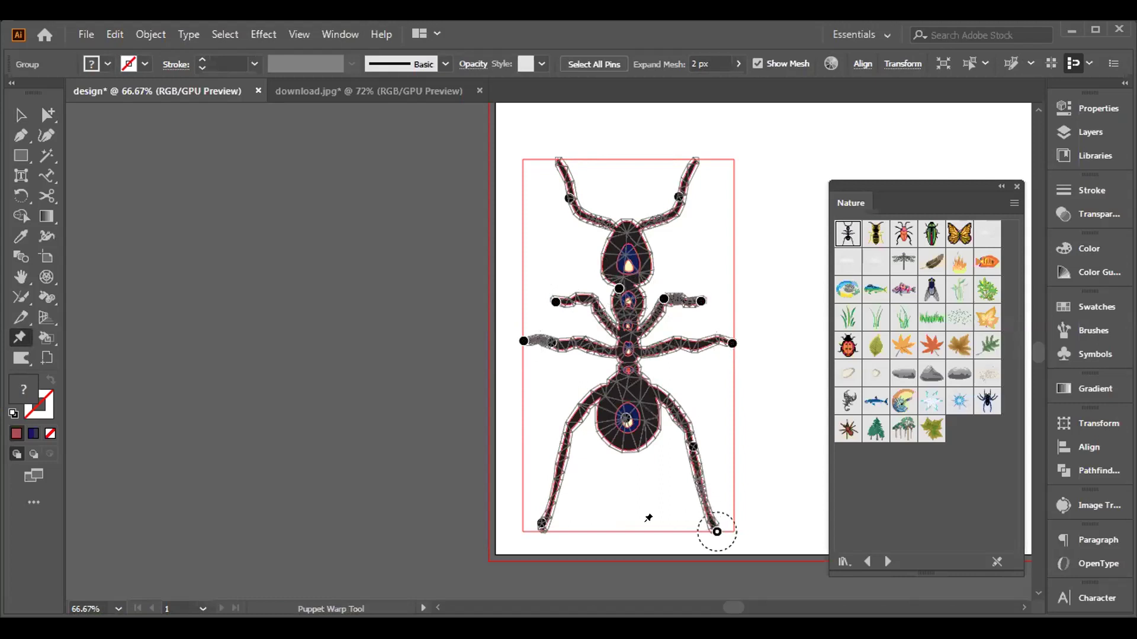
click(543, 532)
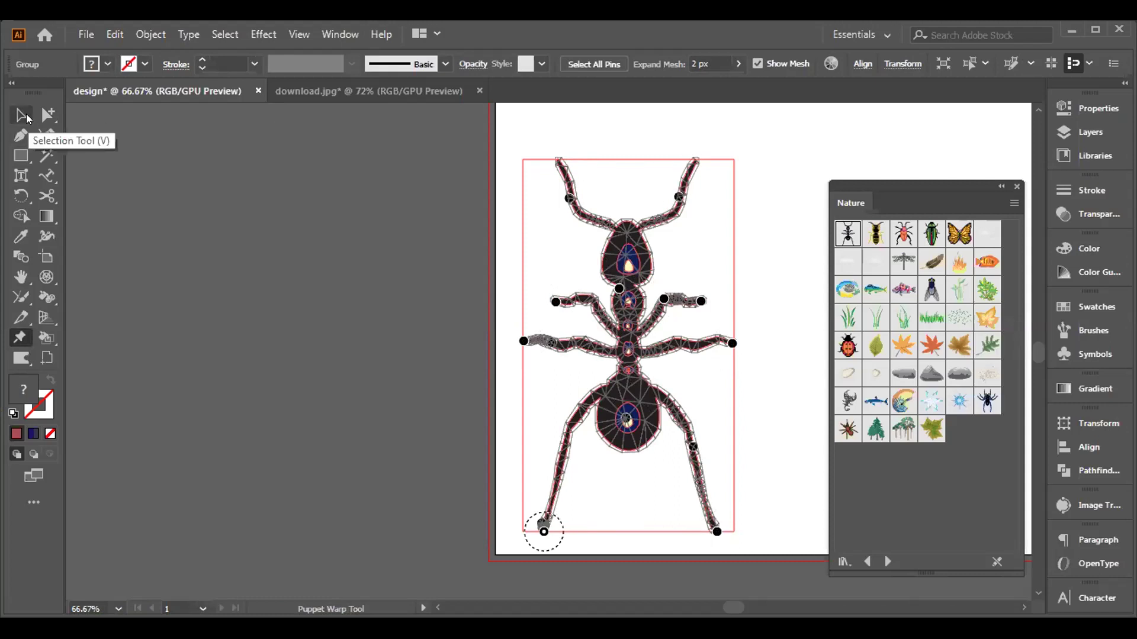
click(22, 115)
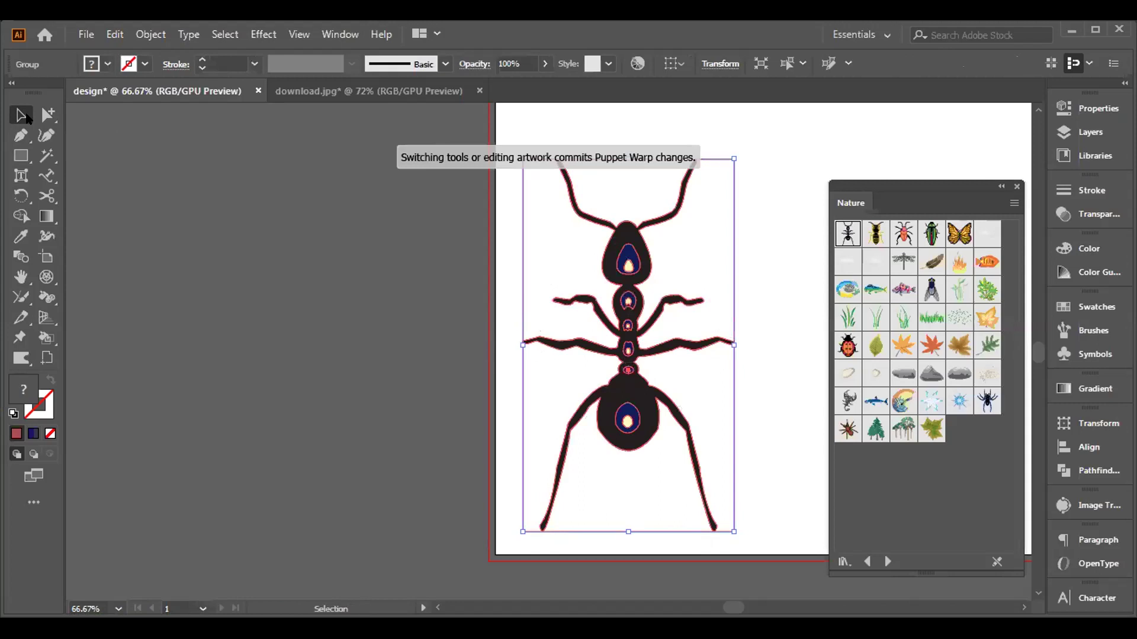
click(19, 337)
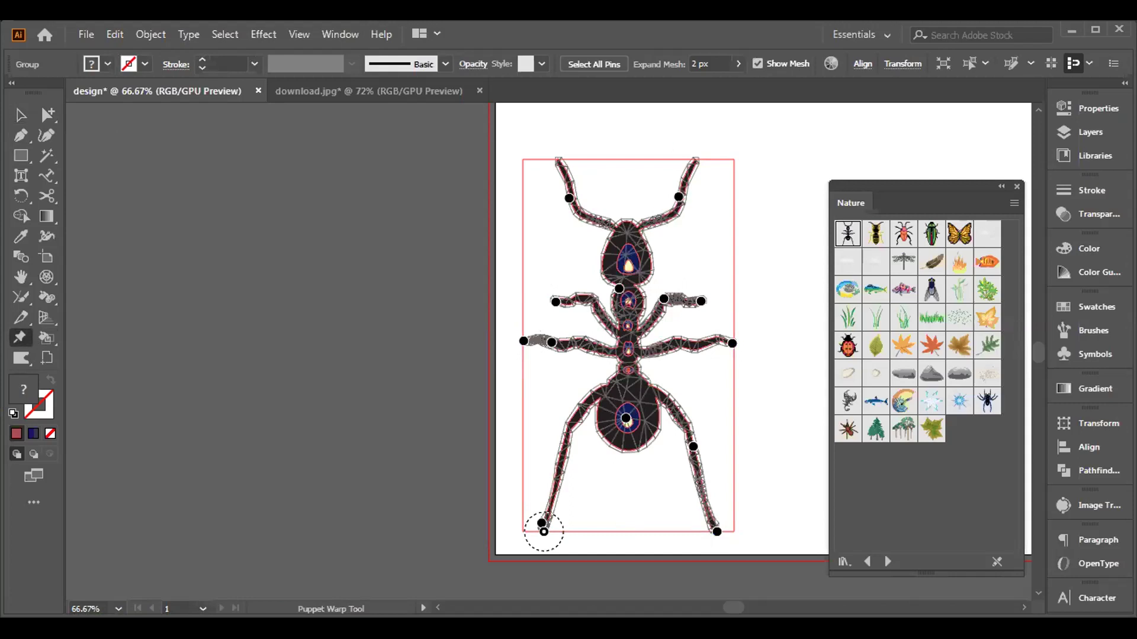
click(694, 163)
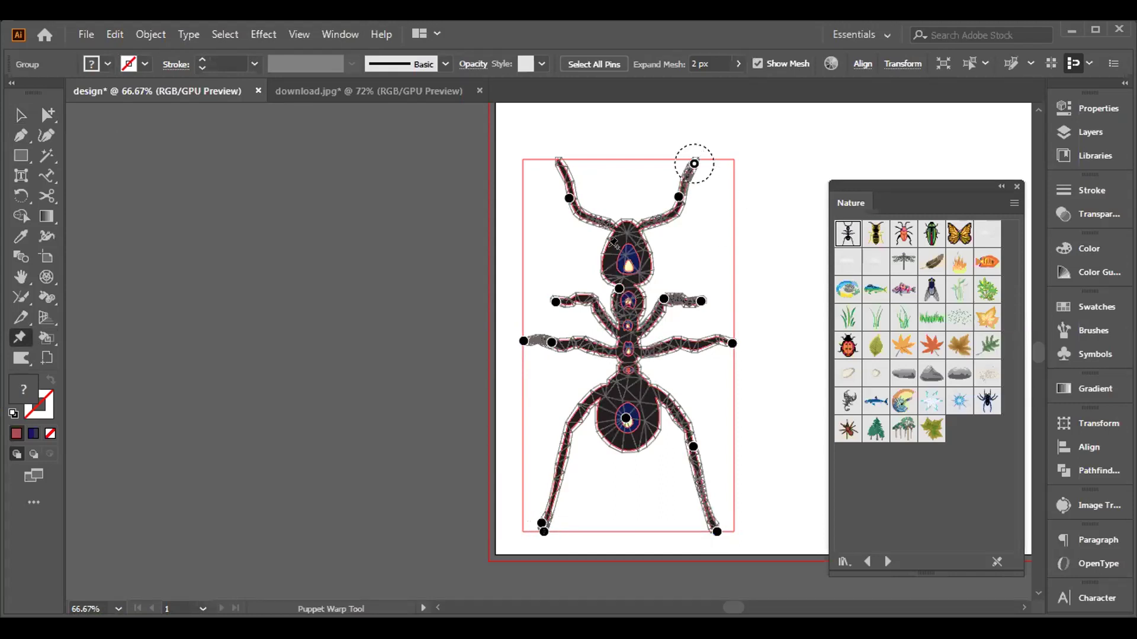
key(ctrl+z)
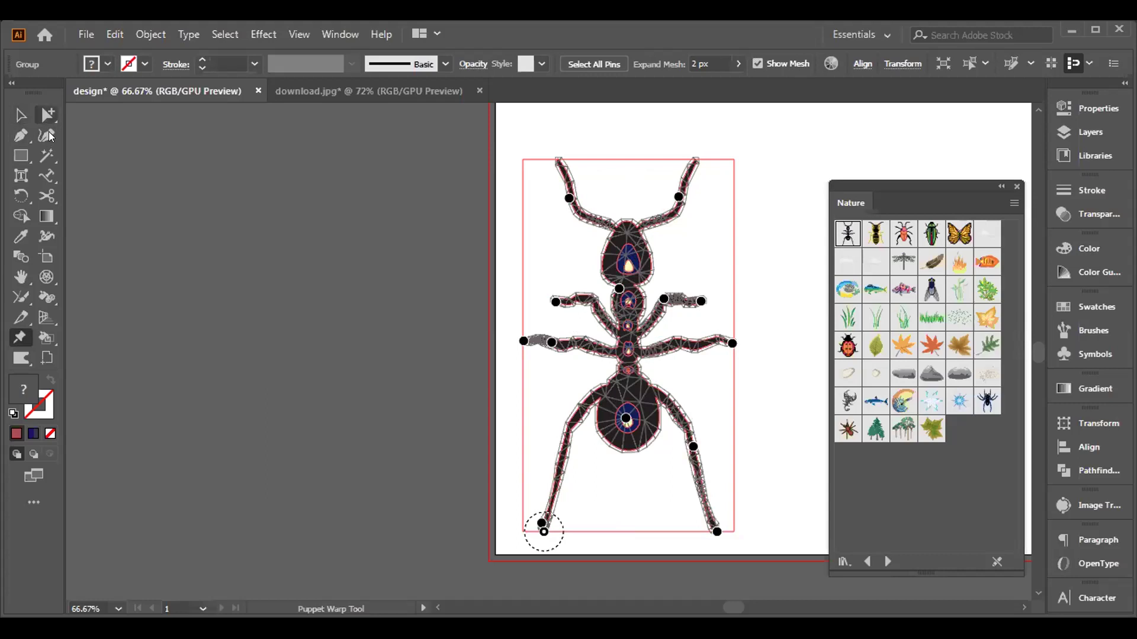
right_click(616, 328)
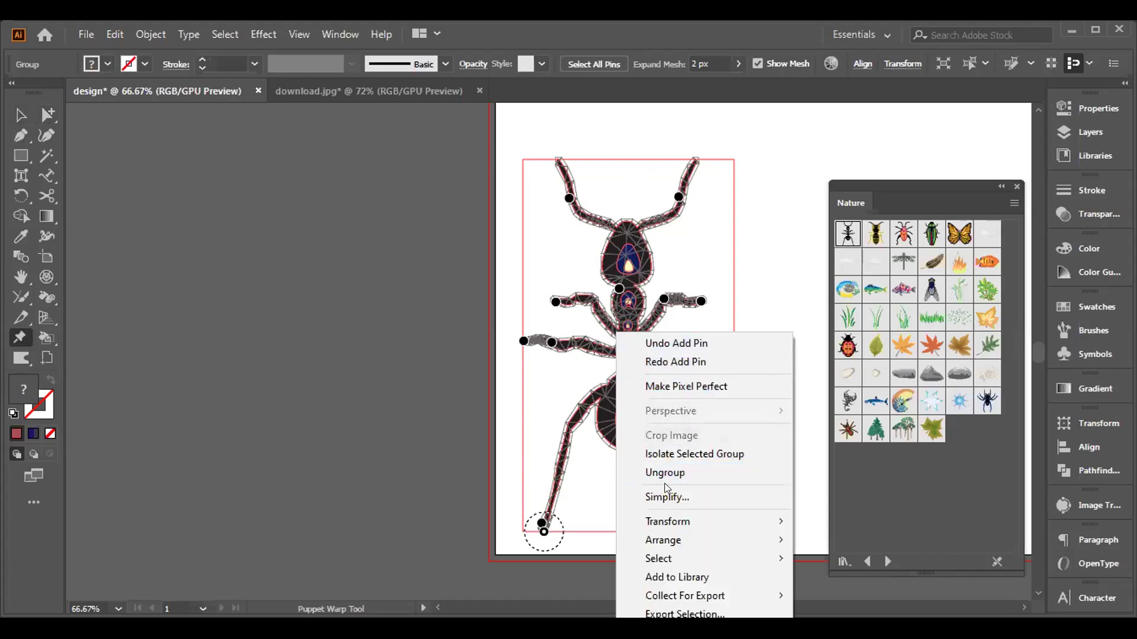
mouse_move(664, 521)
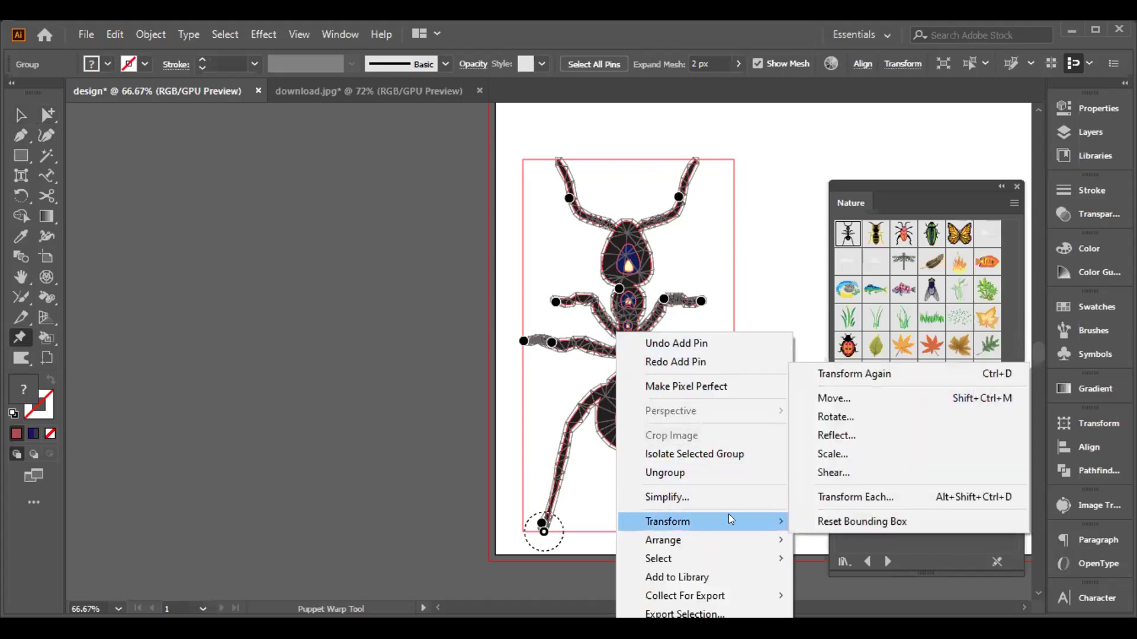
click(842, 416)
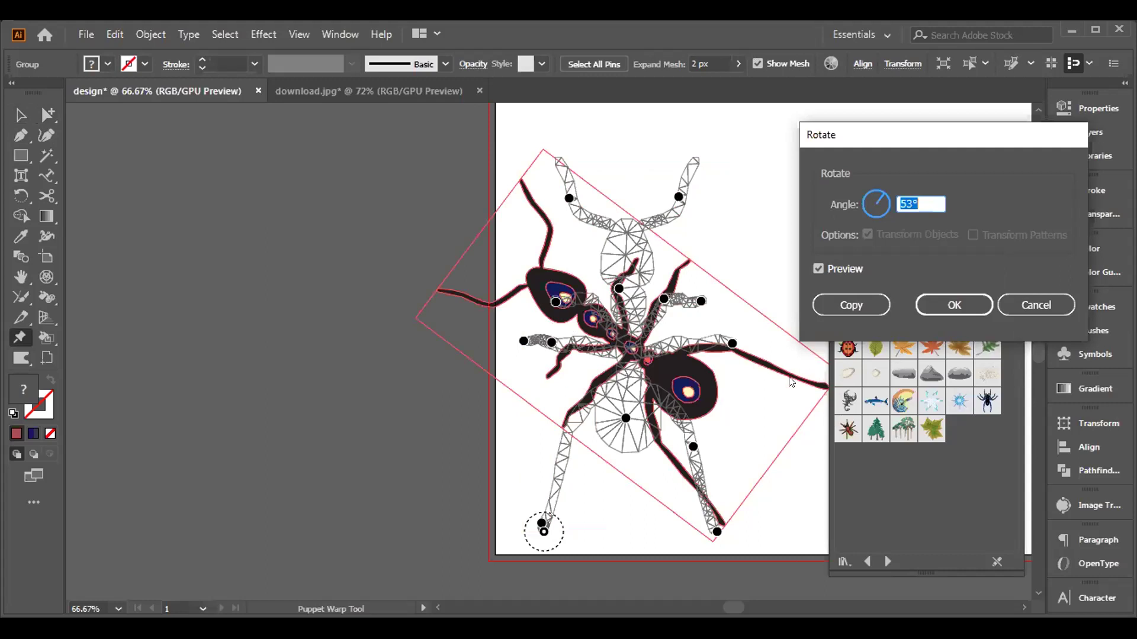
click(1014, 303)
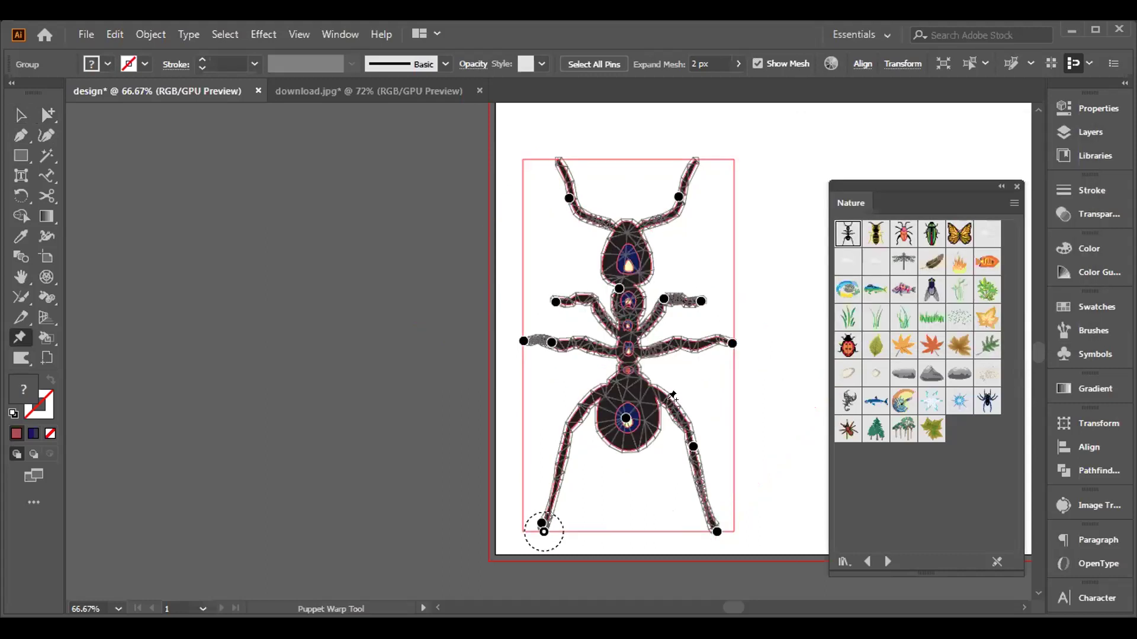
Step: Spread the ant's hind leg tips outward with Puppet Warp and tilt its head to the left using a new pin there
drag(544, 532, 502, 552)
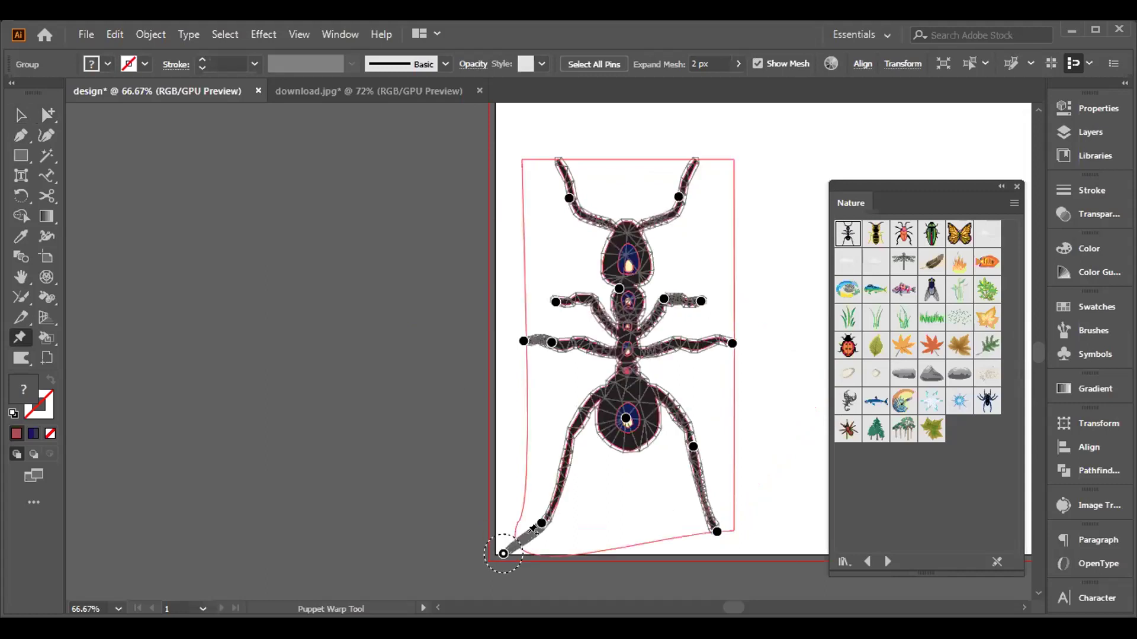
drag(716, 531, 764, 554)
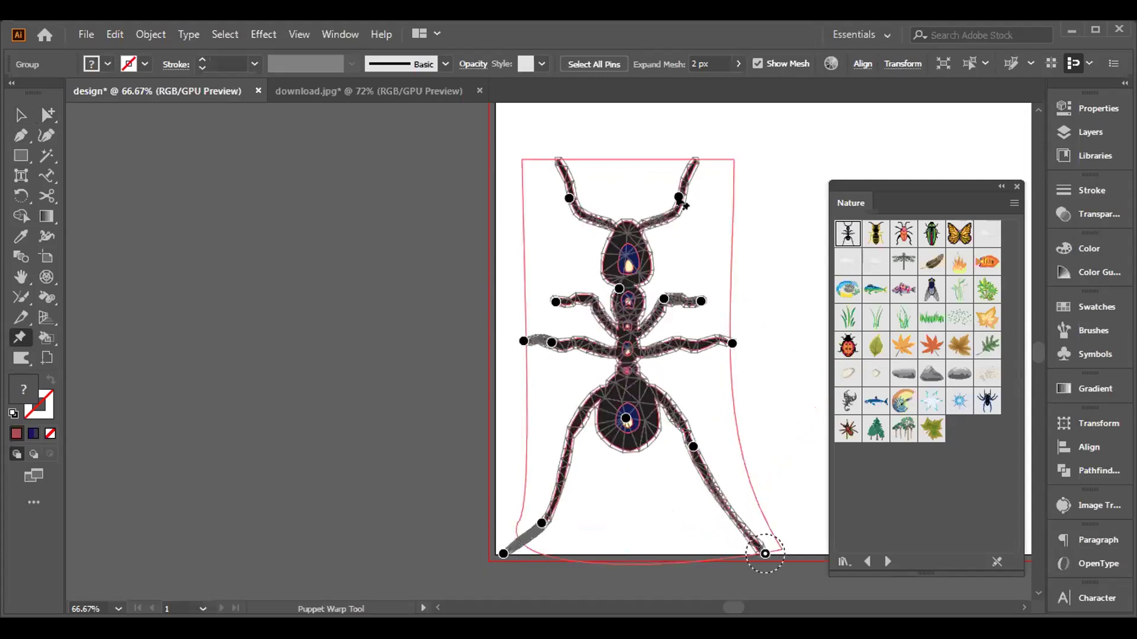
click(631, 236)
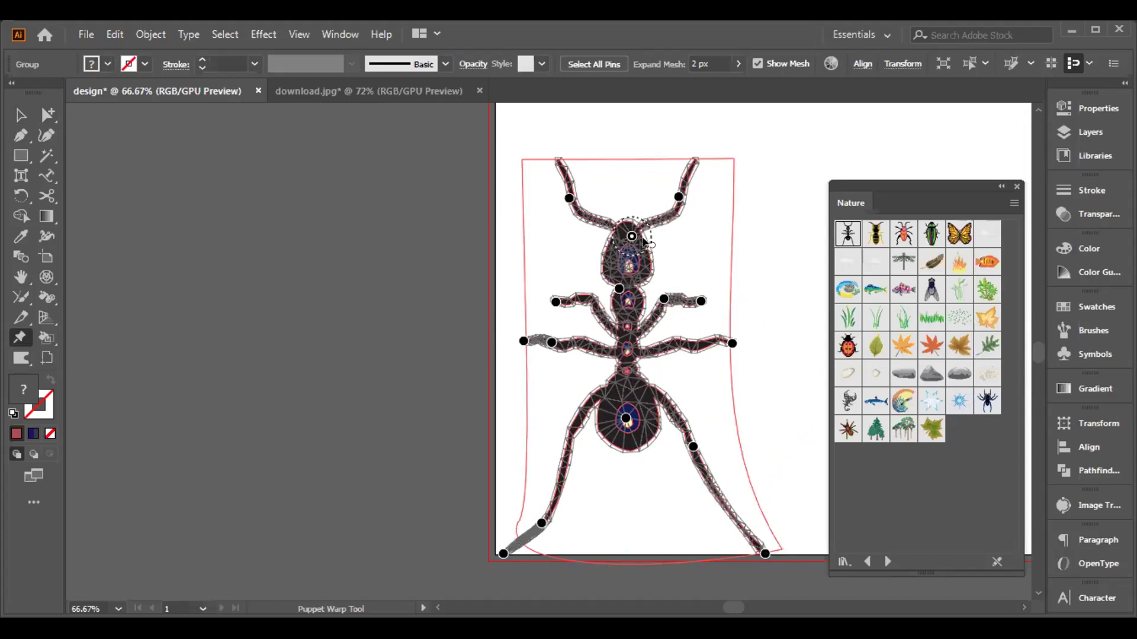
drag(631, 236, 596, 236)
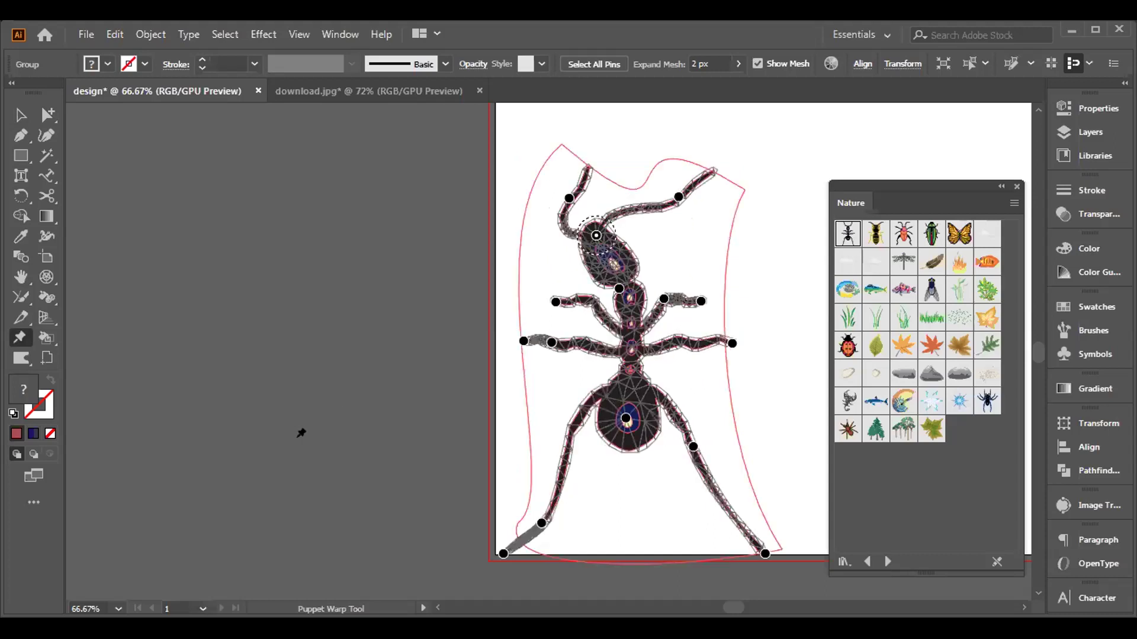
click(20, 115)
click(250, 278)
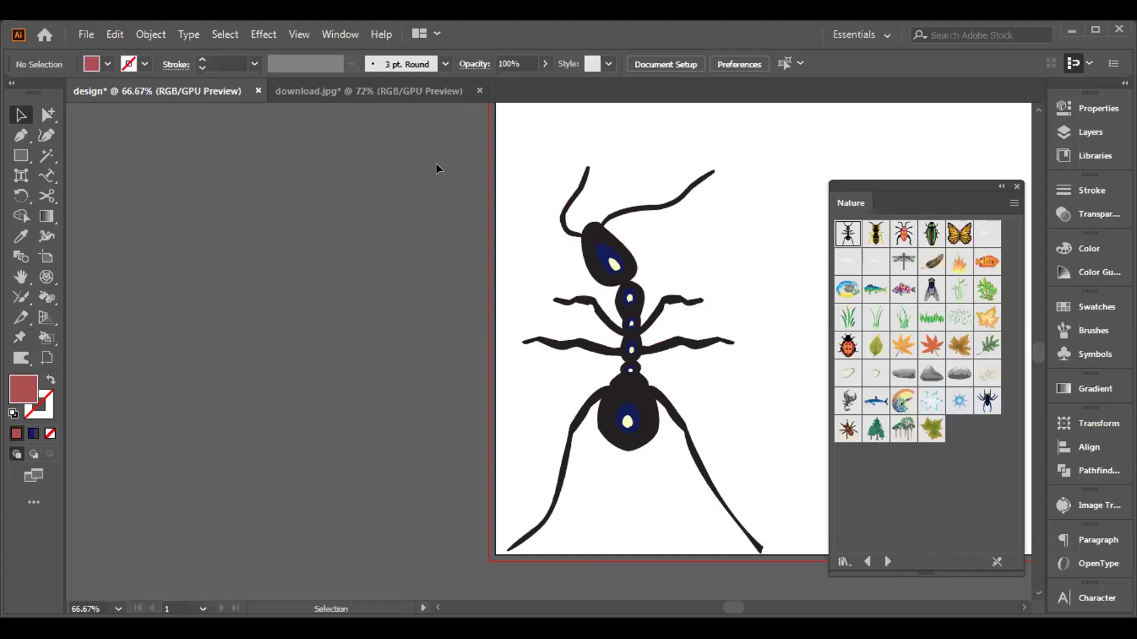
Step: Delete the warped ant from the artboard
drag(478, 175, 786, 464)
key(Delete)
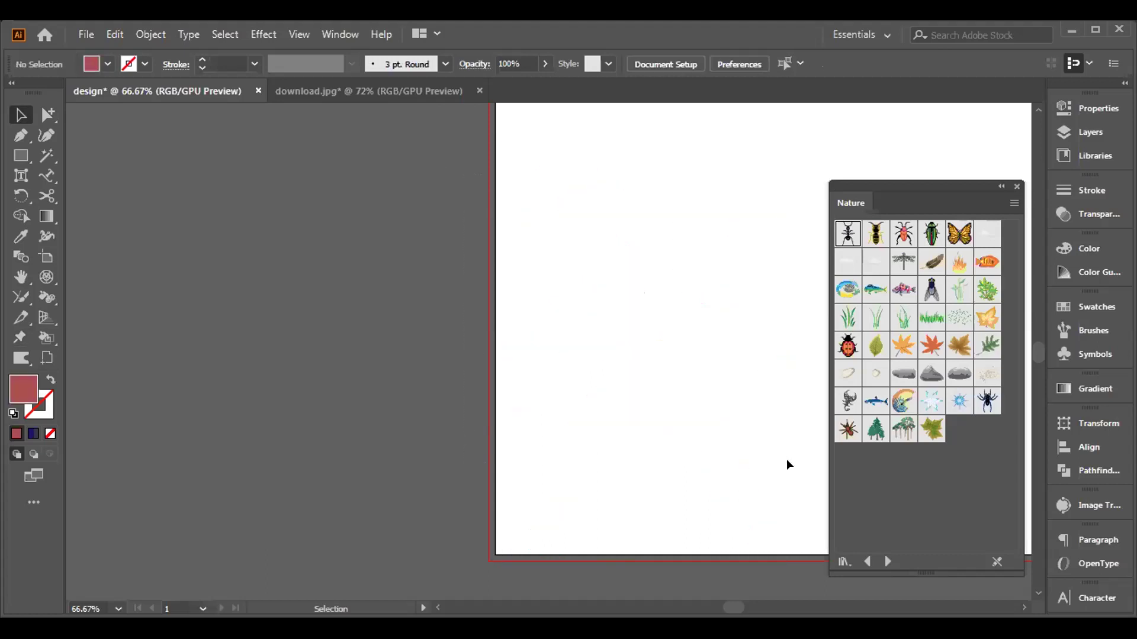
click(48, 344)
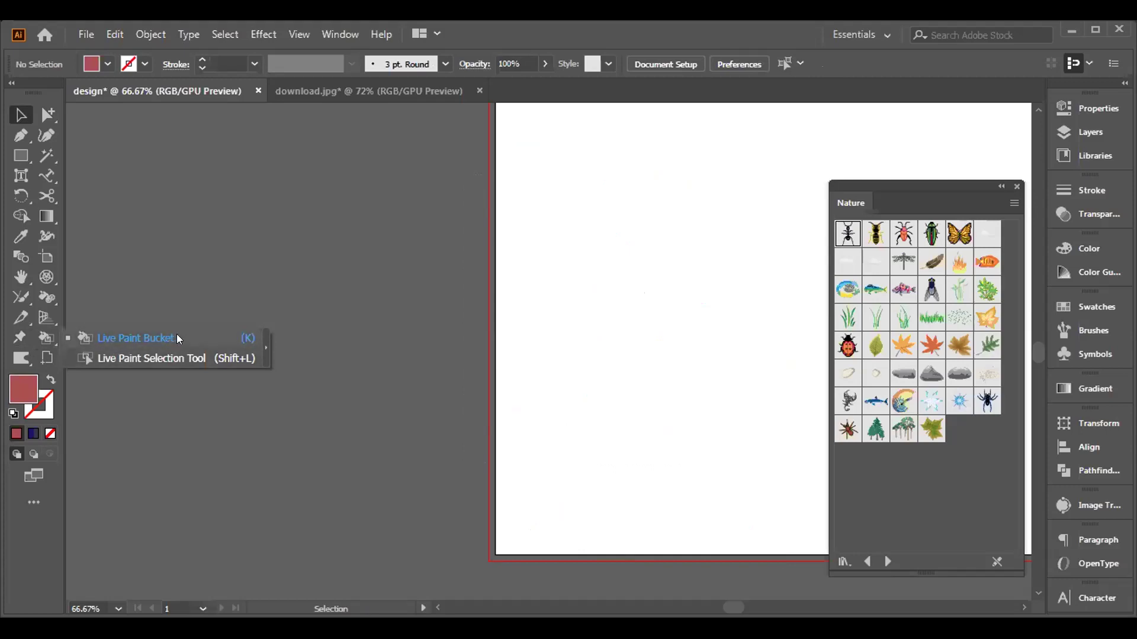
click(21, 358)
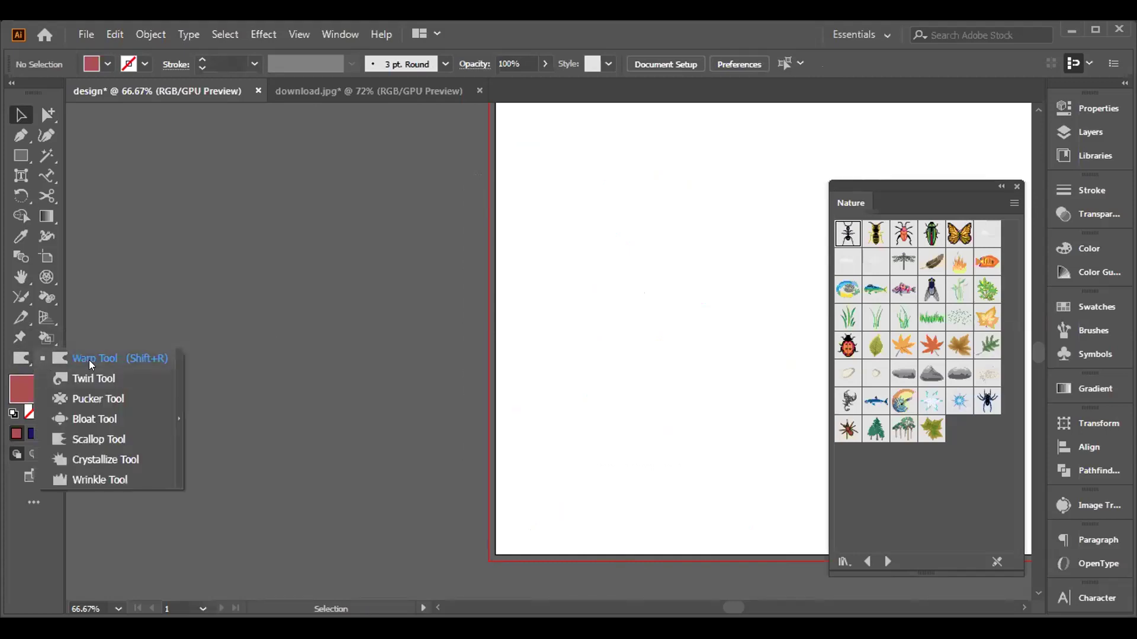
Step: Close the Nature symbol library and draw a large red rectangle in the upper middle of the artboard
click(17, 155)
key(space)
drag(563, 350, 273, 383)
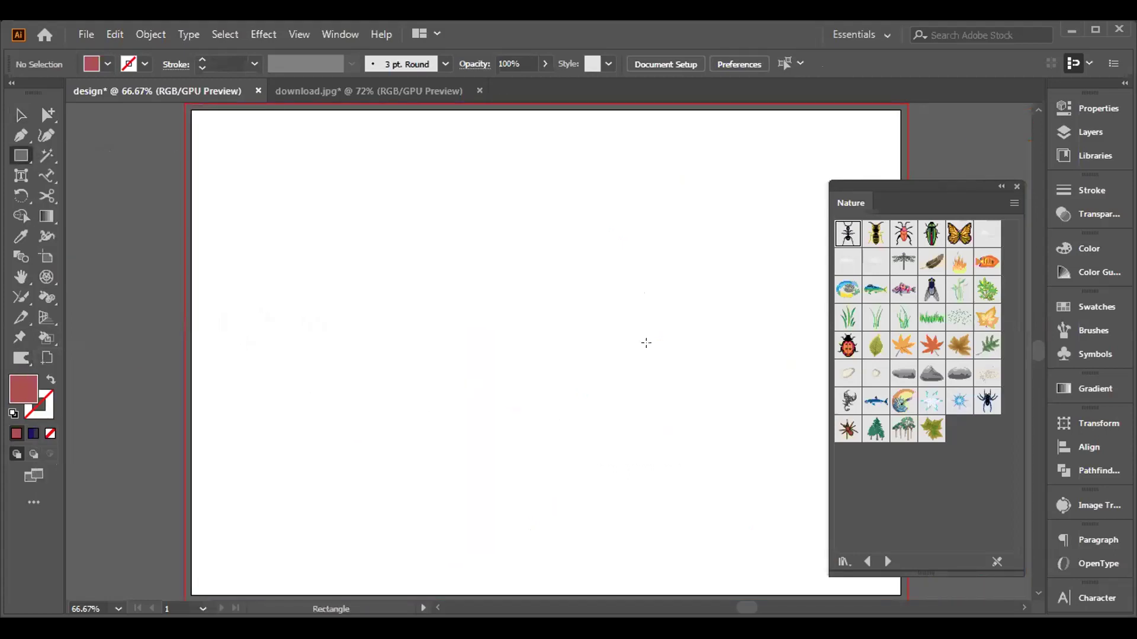
click(999, 187)
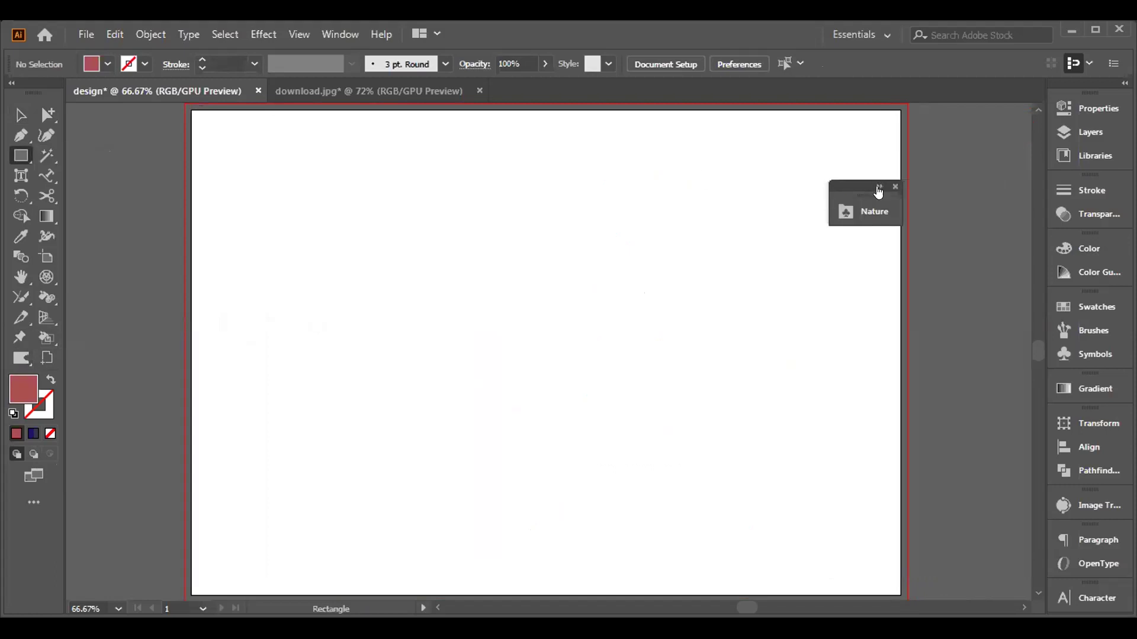
drag(878, 192, 1013, 314)
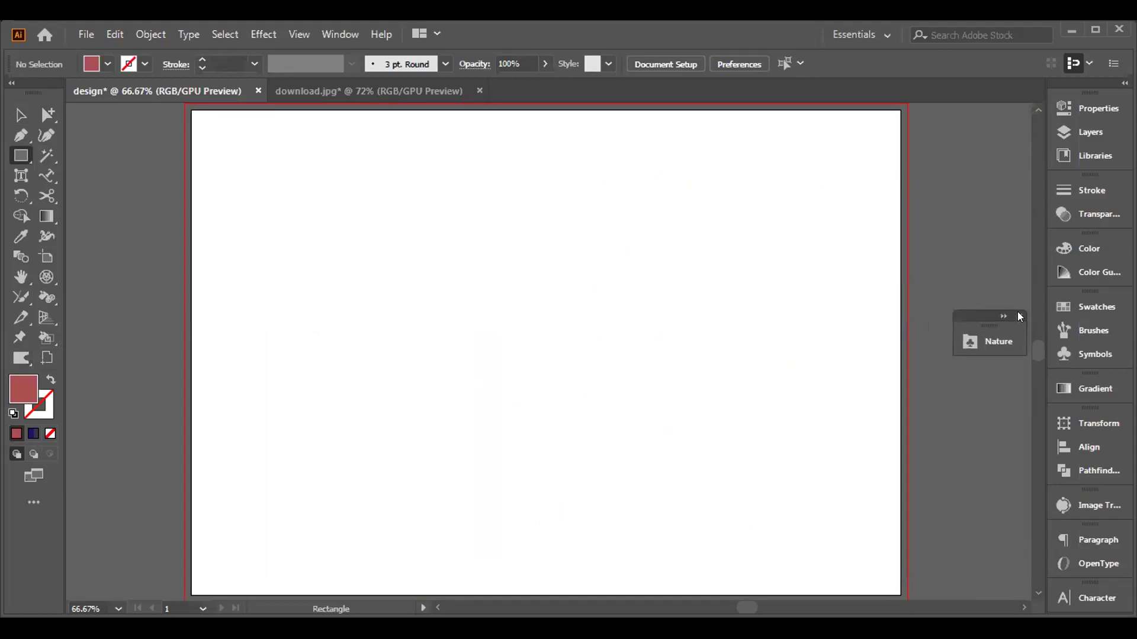
click(1020, 315)
mouse_move(319, 216)
mouse_down()
mouse_move(596, 383)
mouse_move(679, 409)
mouse_up()
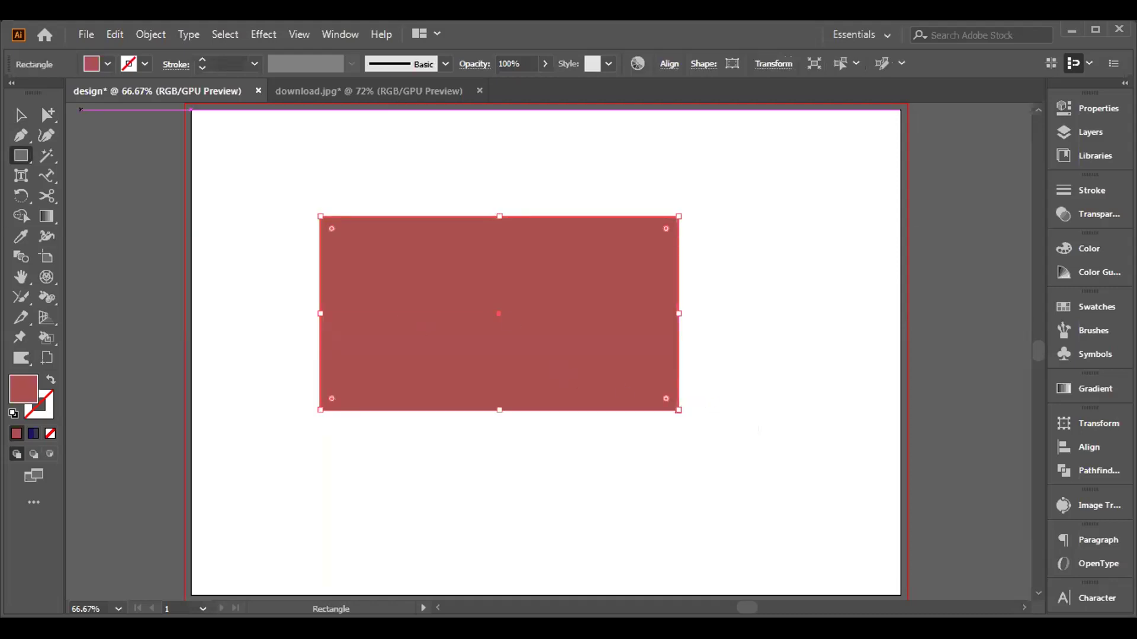
Step: Push dents into all four edges of the red rectangle with the Warp tool
key(v)
drag(26, 356, 97, 359)
drag(325, 228, 385, 253)
drag(435, 206, 437, 223)
drag(612, 202, 615, 220)
mouse_move(716, 209)
mouse_down()
mouse_move(710, 367)
mouse_move(596, 406)
mouse_move(535, 335)
mouse_move(441, 357)
mouse_move(361, 412)
mouse_move(304, 343)
mouse_move(346, 326)
mouse_up()
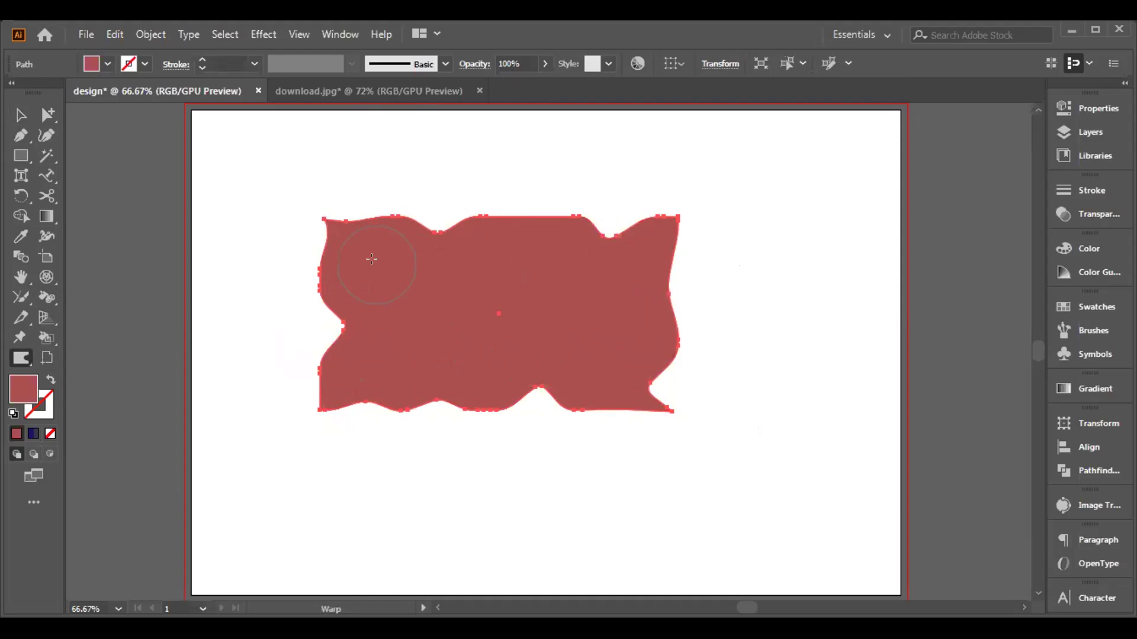
Step: Undo all Warp strokes on the red rectangle
key(v)
key(ctrl+z)
key(ctrl+z)
key(ctrl+z)
key(ctrl+z)
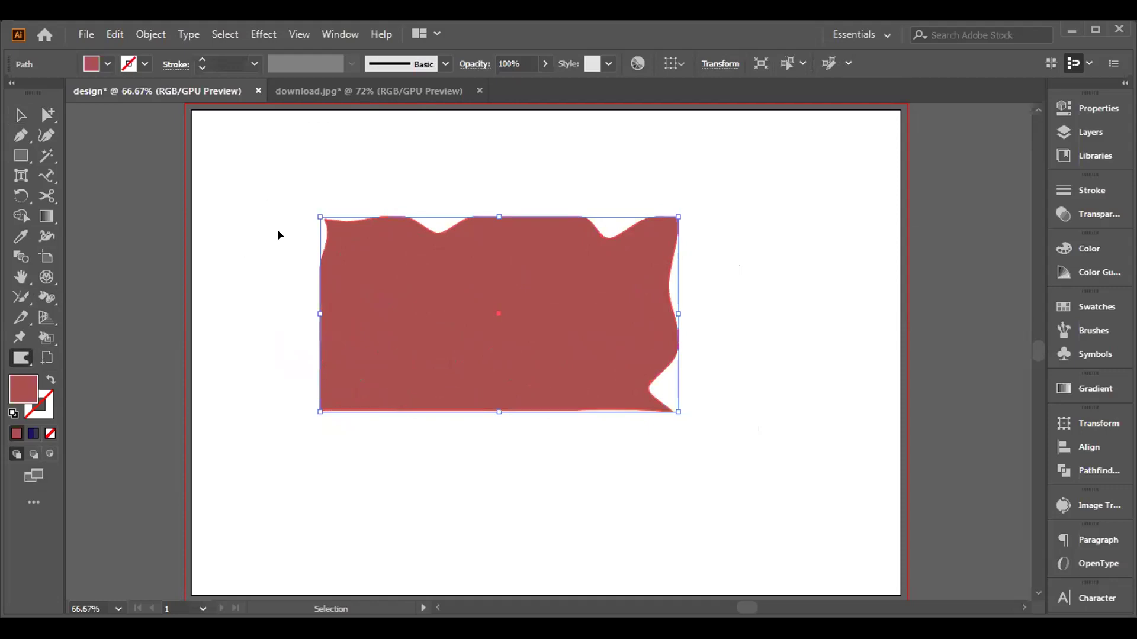
key(ctrl+z)
key(ctrl+z)
key(ctrl+z)
key(ctrl+z)
key(ctrl+z)
Step: Curl spirals into the red rectangle with the Twirl tool along its top, right and bottom edges and at its lower-left corner
key(shift+r)
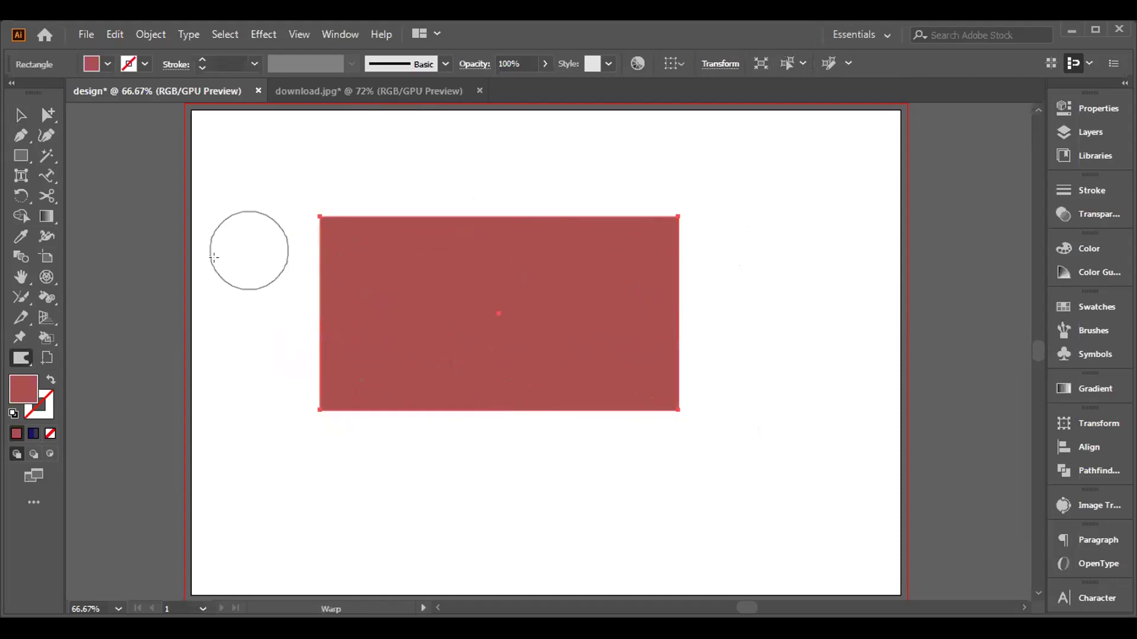
click(18, 357)
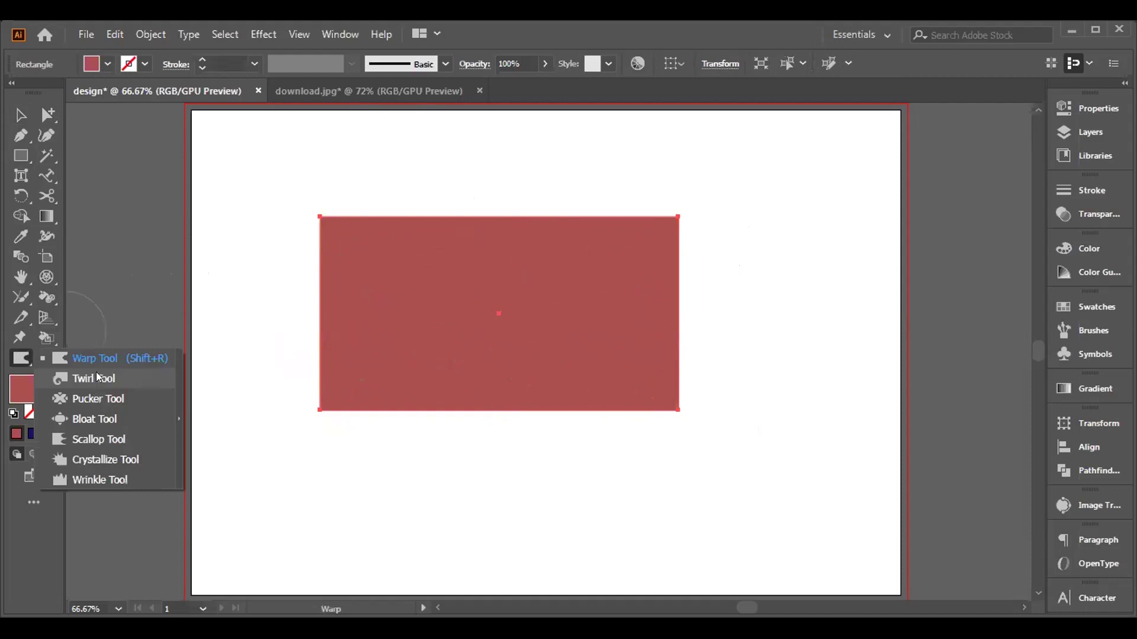
click(96, 377)
drag(327, 225, 330, 229)
mouse_move(407, 215)
mouse_down()
mouse_move(563, 233)
mouse_move(621, 223)
mouse_move(668, 254)
mouse_move(666, 344)
mouse_up()
drag(584, 403, 578, 383)
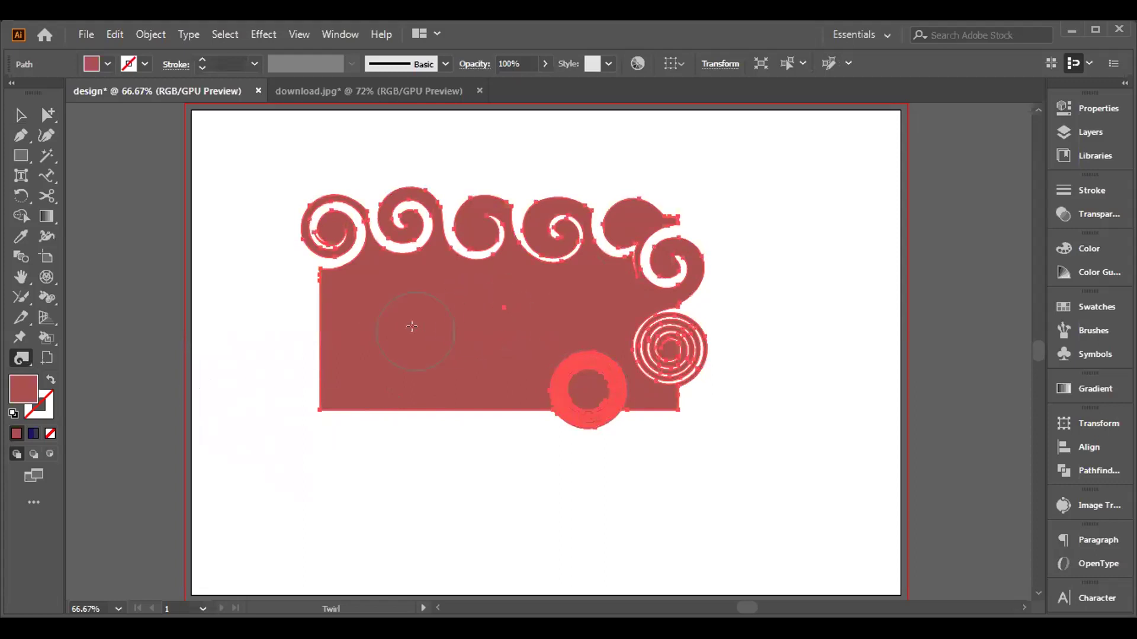
drag(302, 379, 307, 371)
mouse_move(399, 405)
mouse_down()
mouse_move(479, 401)
mouse_move(473, 421)
mouse_up()
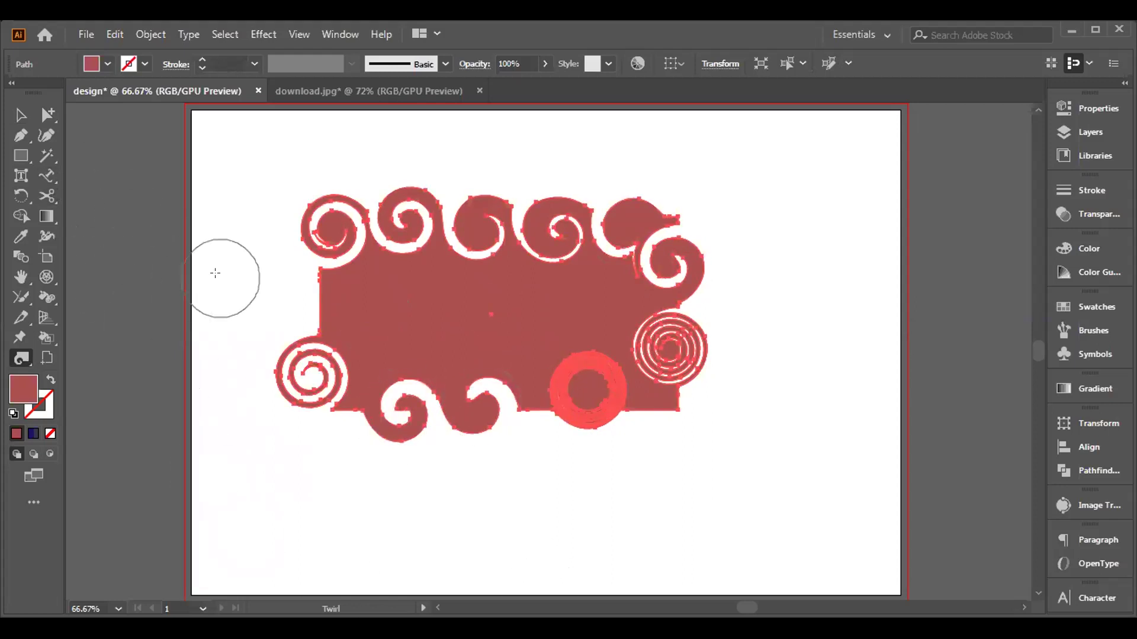
Step: Undo all Twirl strokes on the red rectangle
key(v)
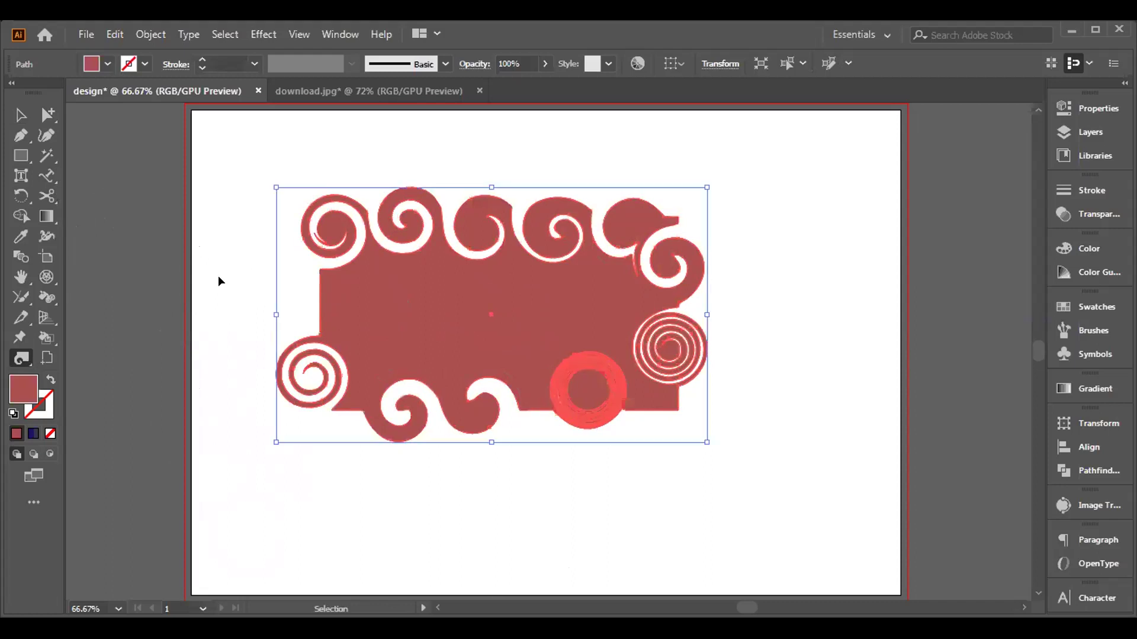
key(ctrl+z)
key(ctrl+z)
key(ctrl+z)
key(ctrl+z)
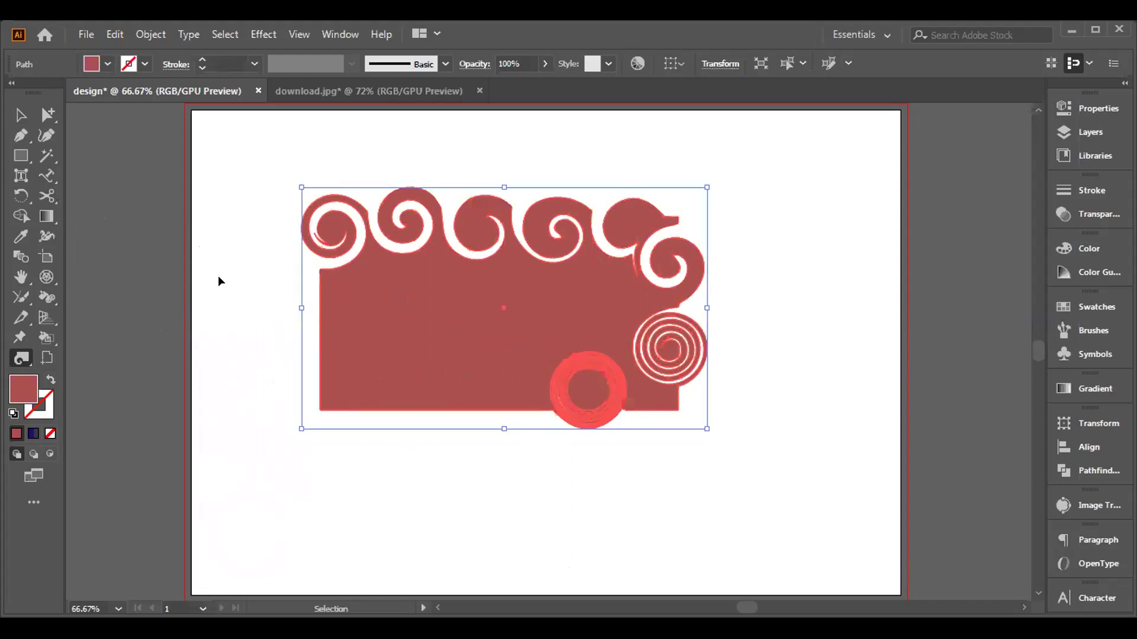
key(ctrl+z)
key(ctrl+z)
key(ctrl+z)
key(ctrl+z)
key(ctrl+z)
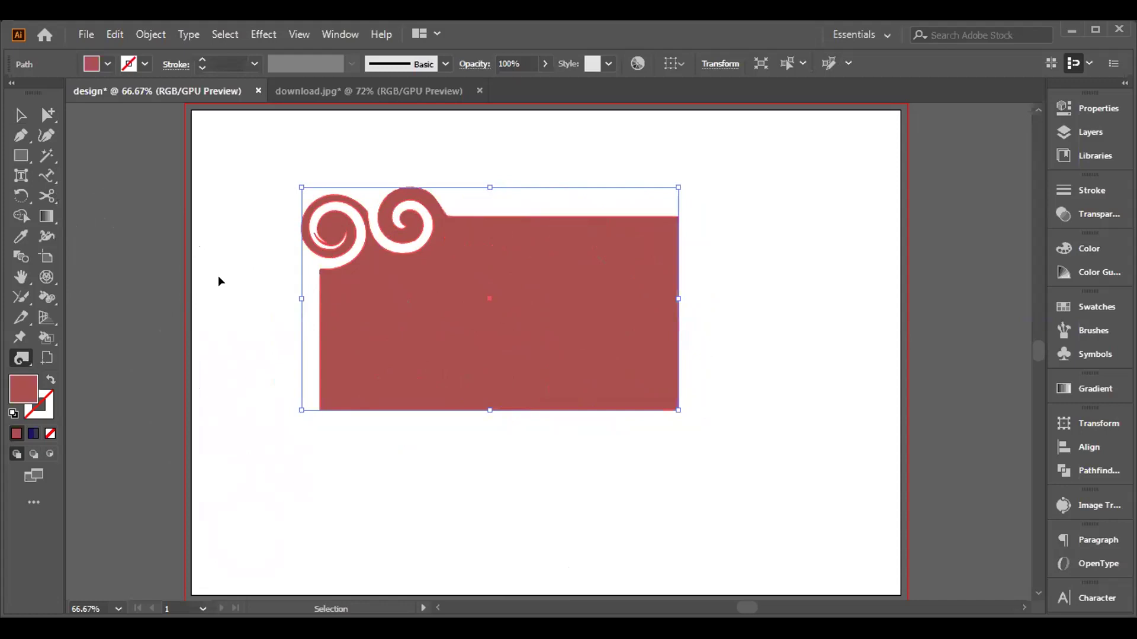
key(ctrl+z)
key(ctrl+z)
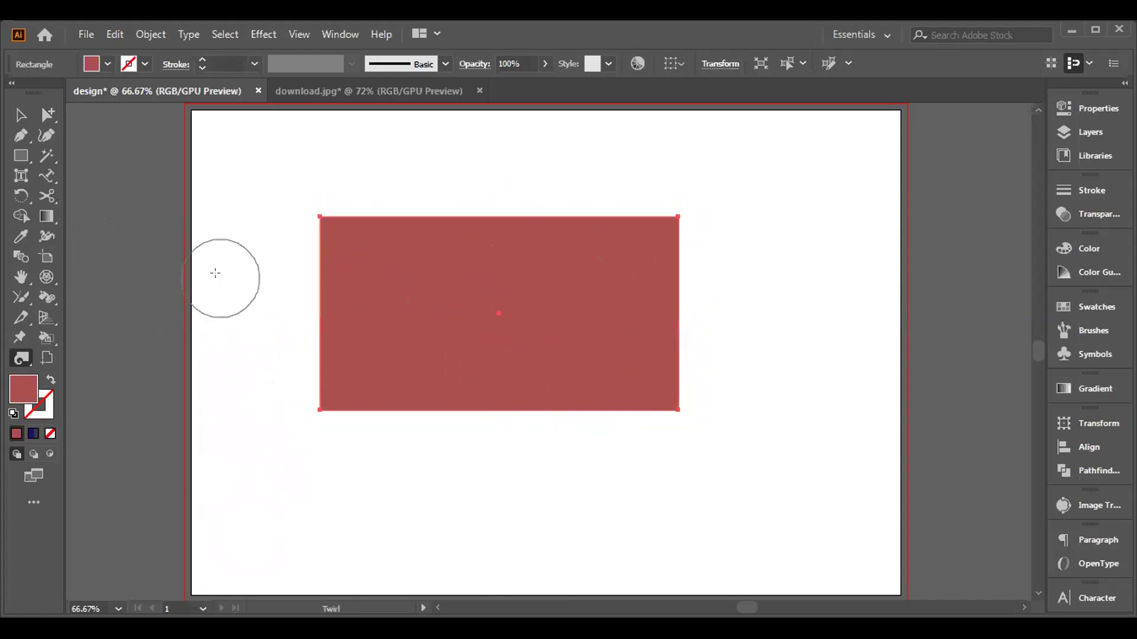
Step: Pull the red rectangle's corners and its upper and lower edges into points and notches with the Pucker tool
drag(22, 358, 103, 397)
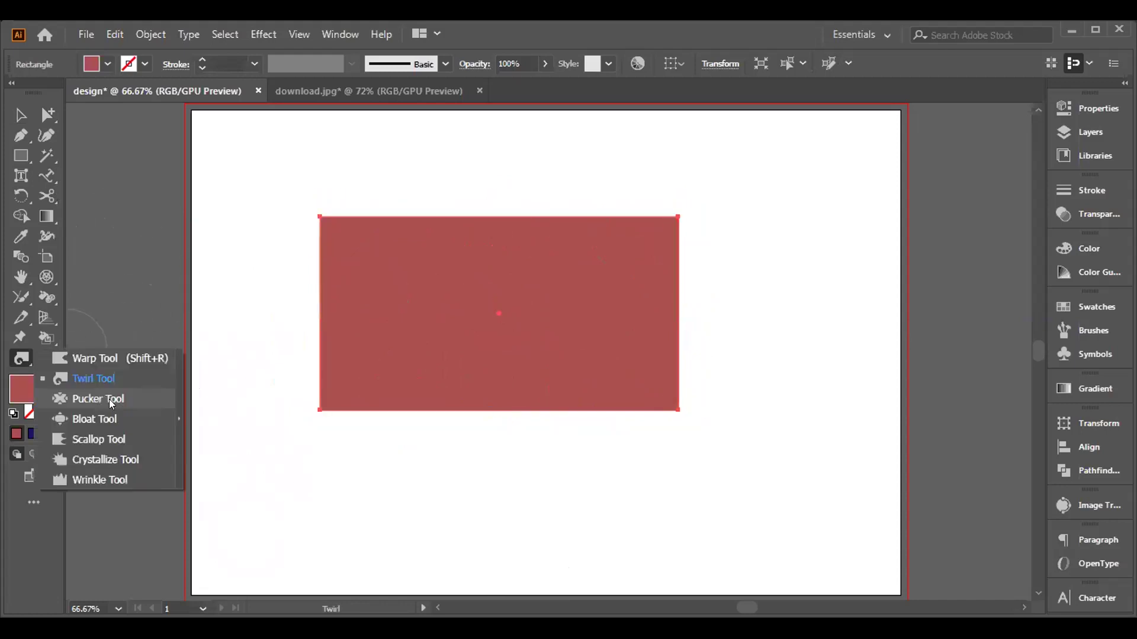
click(112, 402)
mouse_move(325, 195)
mouse_down()
mouse_move(346, 237)
mouse_move(335, 218)
mouse_move(416, 165)
mouse_move(442, 190)
mouse_move(660, 190)
mouse_up()
mouse_move(710, 331)
mouse_down()
mouse_move(675, 384)
mouse_move(592, 325)
mouse_move(633, 385)
mouse_move(572, 414)
mouse_move(437, 418)
mouse_move(441, 402)
mouse_up()
mouse_move(446, 310)
mouse_down()
mouse_move(264, 439)
mouse_move(101, 431)
mouse_up()
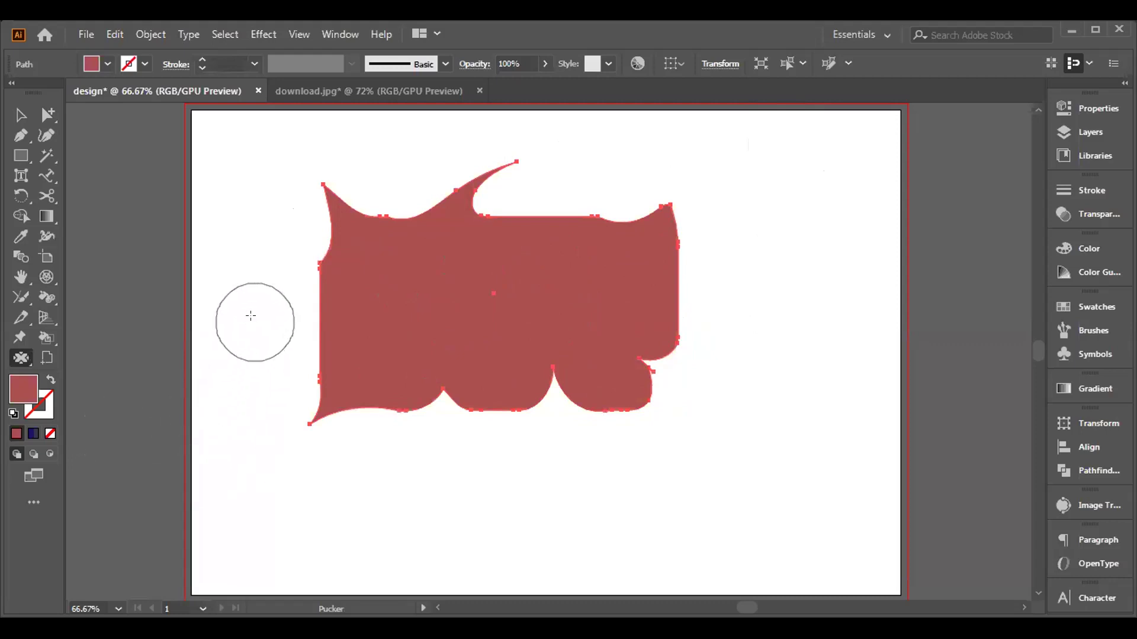
Step: Undo all Pucker strokes on the red rectangle
key(ctrl+z)
key(ctrl+z)
key(ctrl+z)
key(ctrl+z)
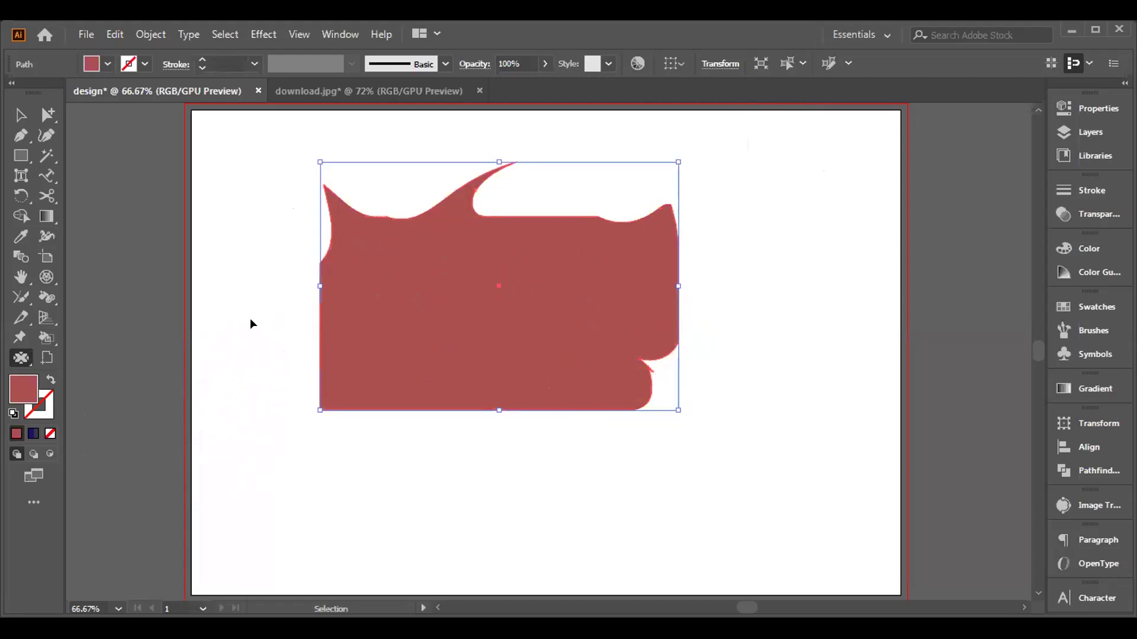
key(ctrl+z)
key(ctrl+z)
key(ctrl+z)
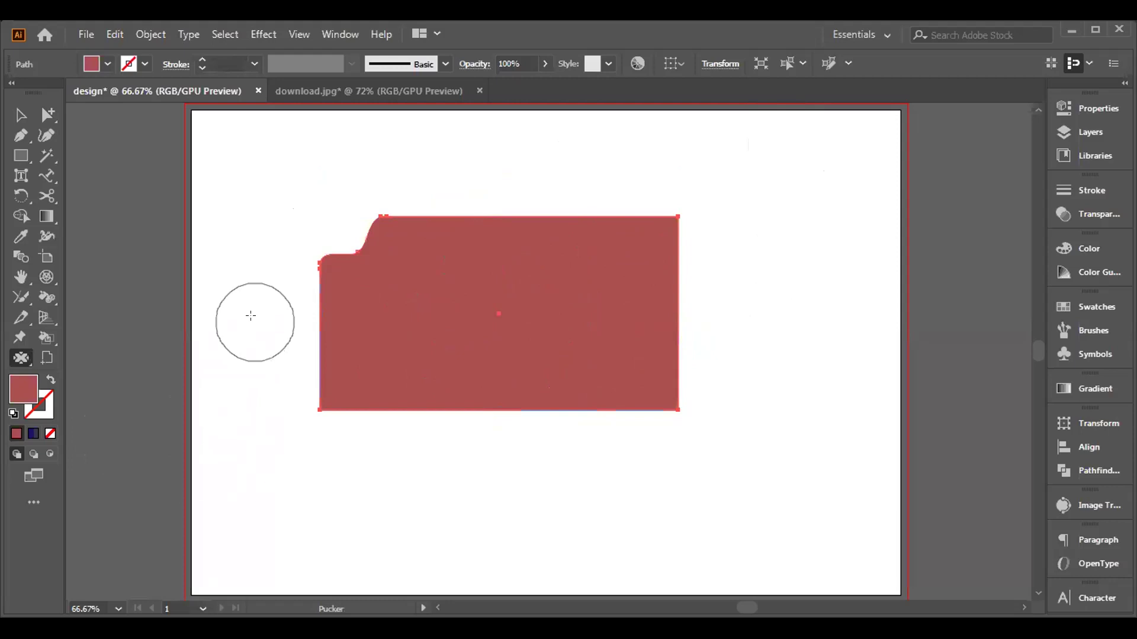
key(ctrl+z)
key(ctrl+z)
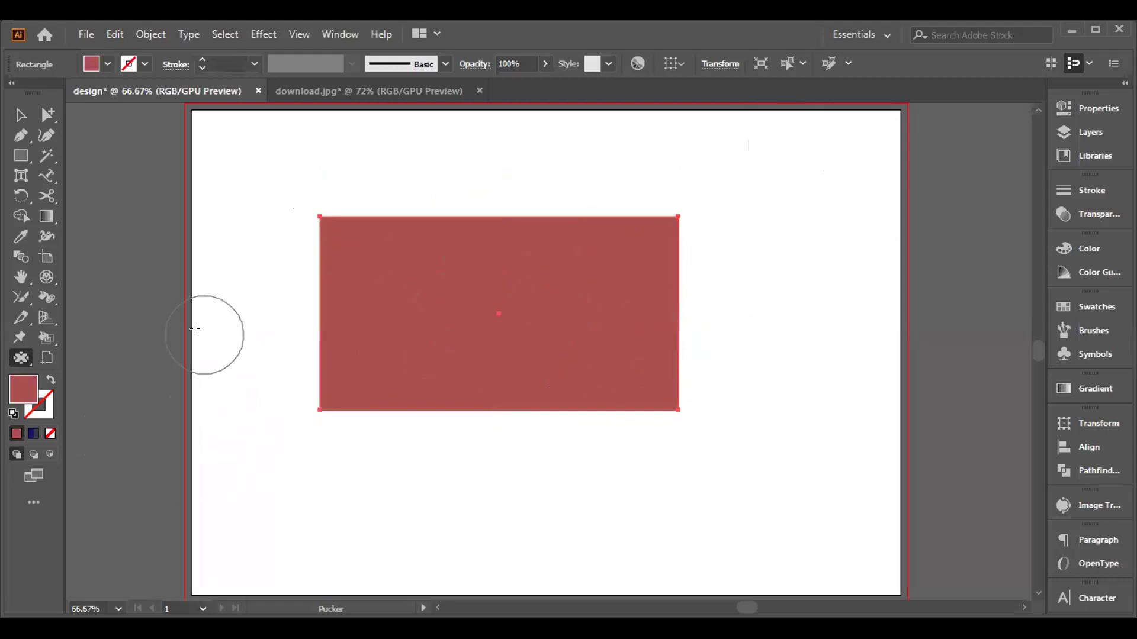
Step: Swell the red rectangle's corners and edges into rounded bulges with the Bloat tool
mouse_move(31, 356)
mouse_down()
mouse_move(88, 401)
mouse_move(95, 438)
mouse_move(102, 412)
mouse_up()
mouse_move(334, 223)
mouse_down()
mouse_move(283, 209)
mouse_move(337, 262)
mouse_move(316, 311)
mouse_move(283, 327)
mouse_move(299, 364)
mouse_up()
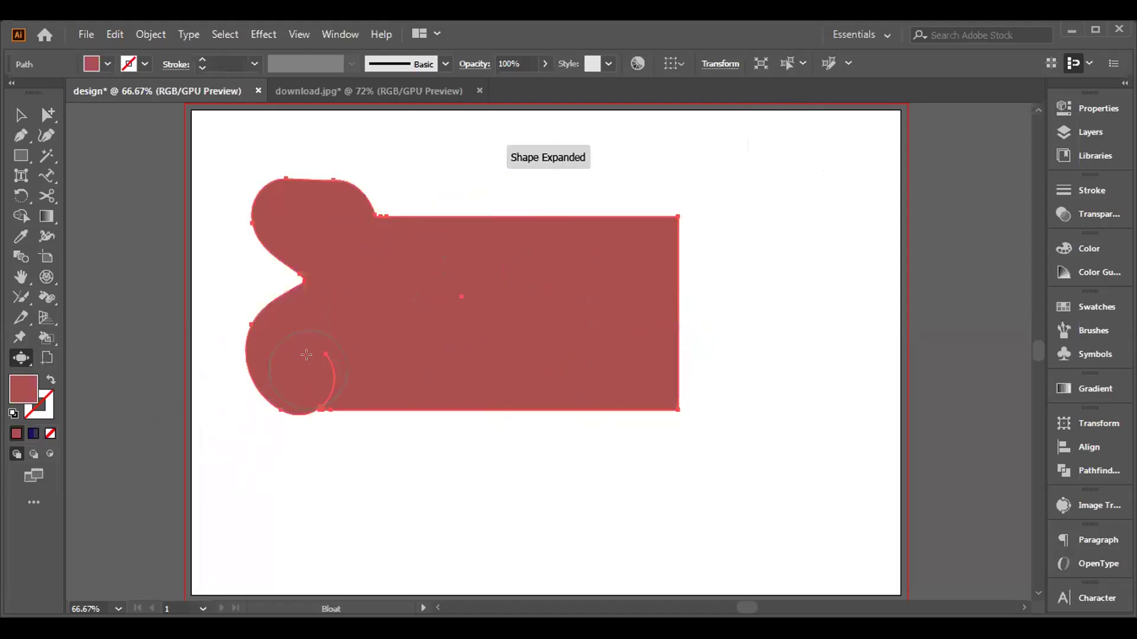
mouse_move(373, 286)
mouse_down()
mouse_move(380, 208)
mouse_move(426, 190)
mouse_up()
mouse_move(525, 308)
mouse_down()
mouse_move(533, 178)
mouse_move(557, 190)
mouse_up()
mouse_move(661, 298)
mouse_down()
mouse_move(598, 255)
mouse_move(680, 437)
mouse_up()
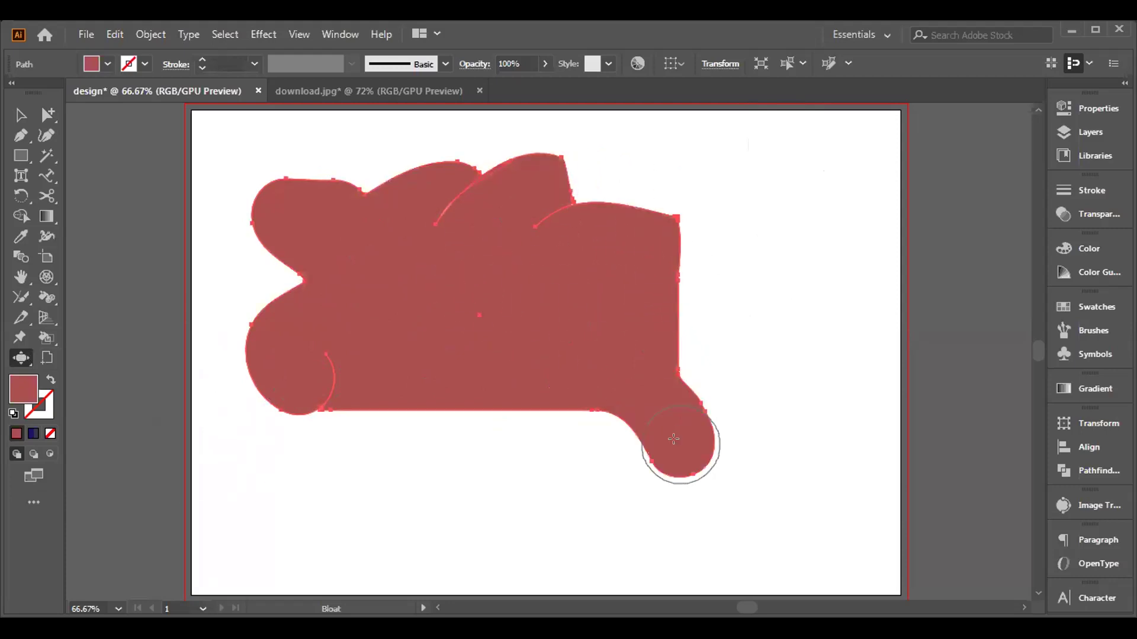
drag(647, 317, 651, 317)
mouse_move(681, 254)
mouse_down()
mouse_move(698, 248)
mouse_move(696, 260)
mouse_up()
drag(533, 409, 521, 414)
click(386, 445)
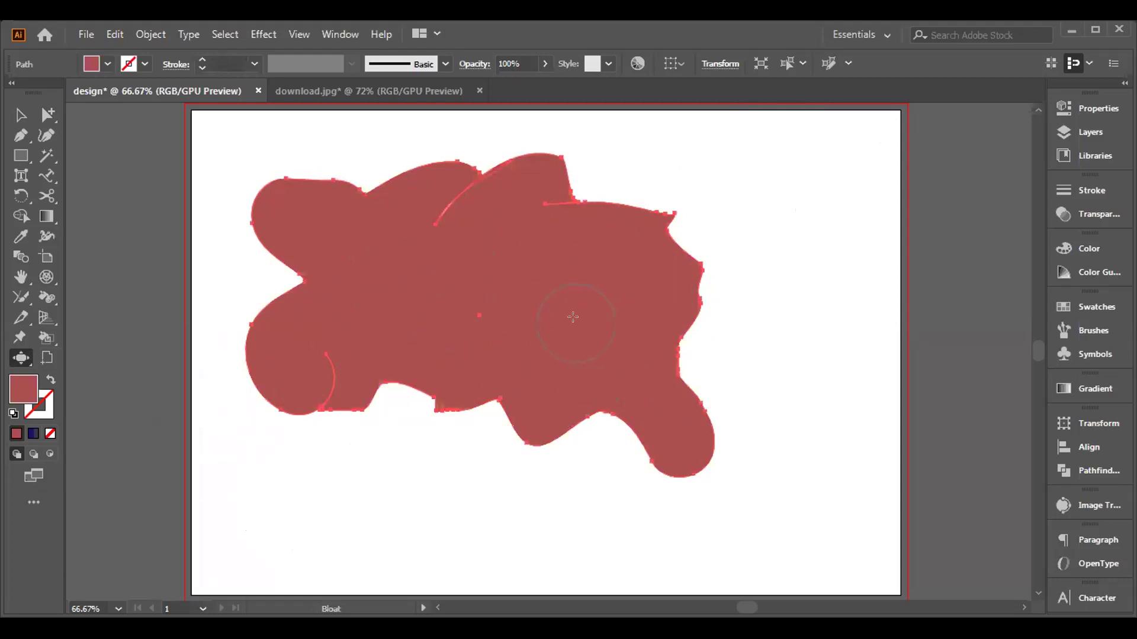
click(633, 230)
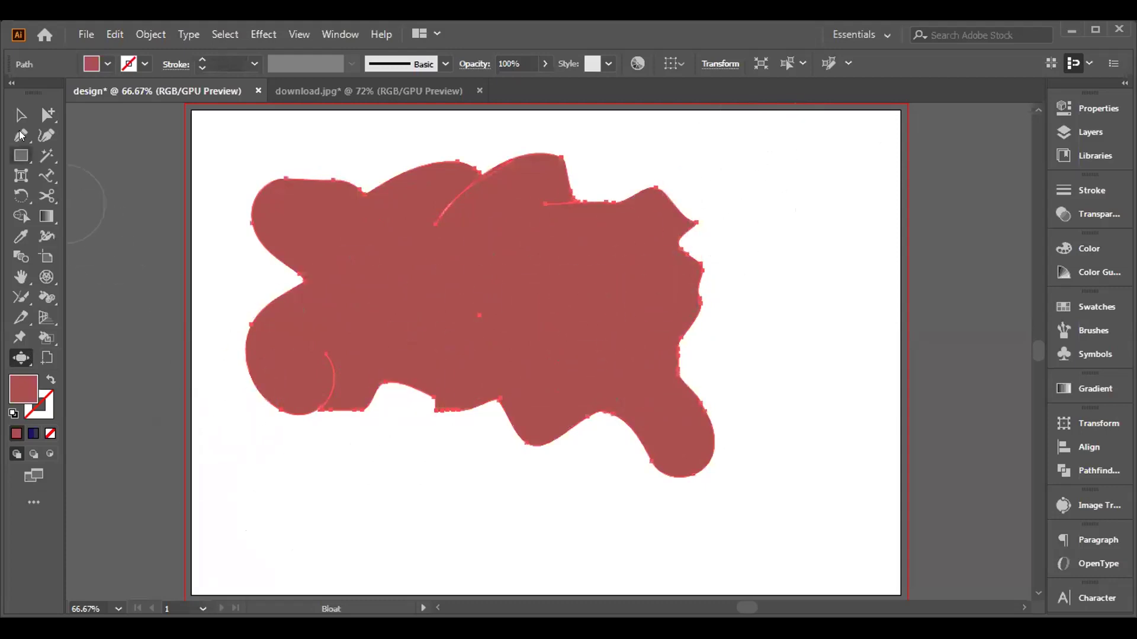
Step: Undo all Bloat strokes on the red rectangle
key(v)
key(ctrl+z)
key(ctrl+z)
key(ctrl+z)
key(ctrl+z)
key(ctrl+z)
key(ctrl+z)
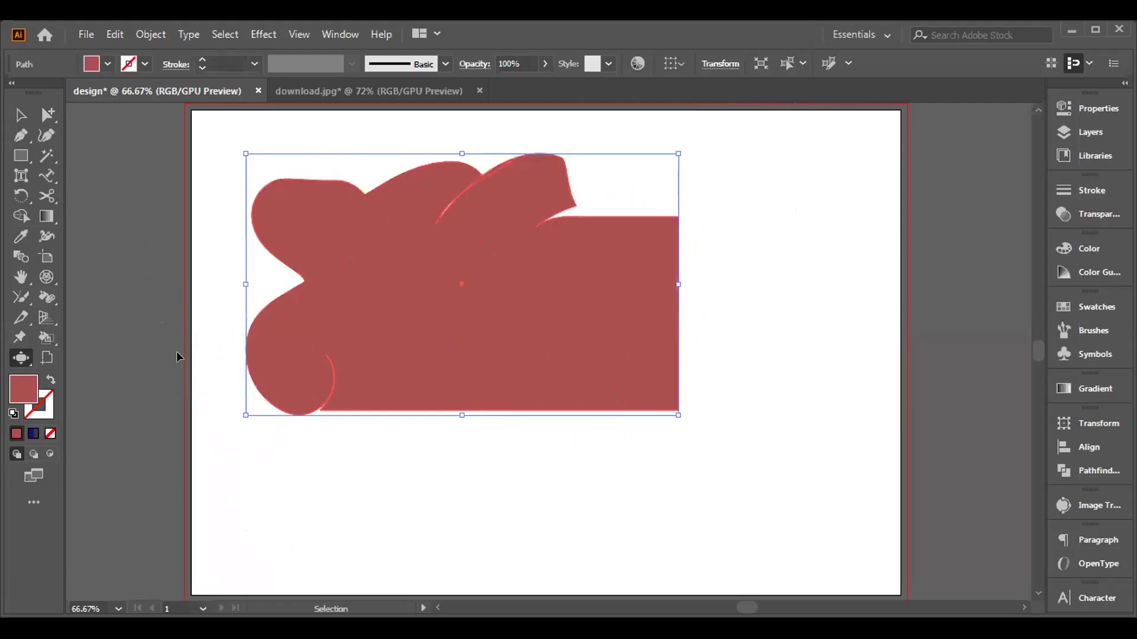
key(ctrl+z)
key(ctrl+z)
key(ctrl+z)
key(ctrl+z)
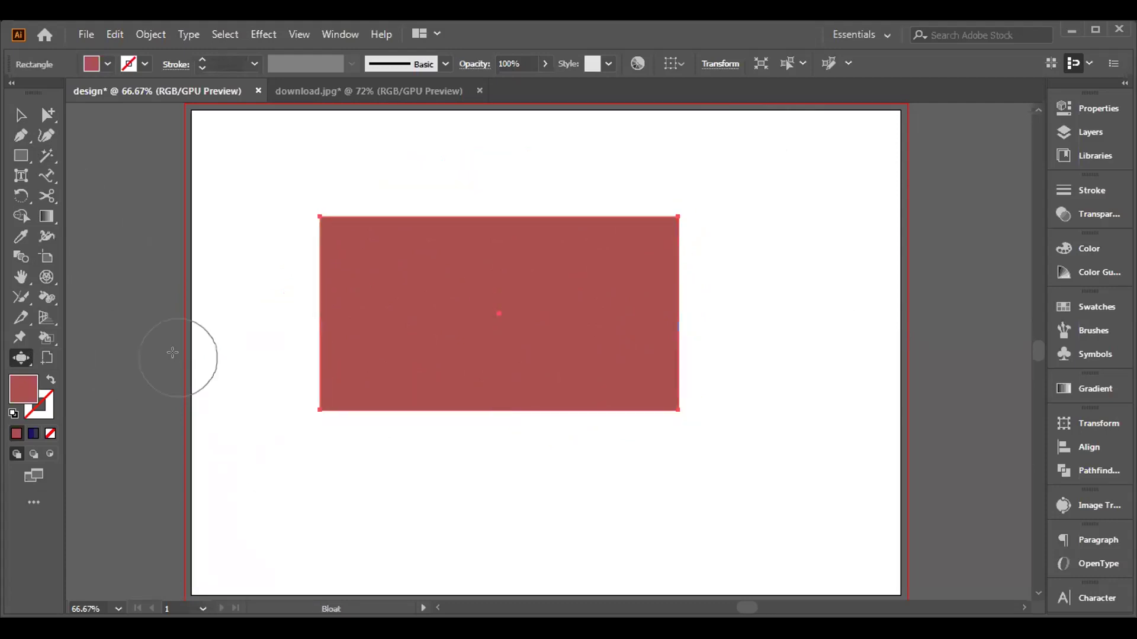
Step: Roughen all four edges of the red rectangle with small curved scallops using the Scallop tool
right_click(21, 357)
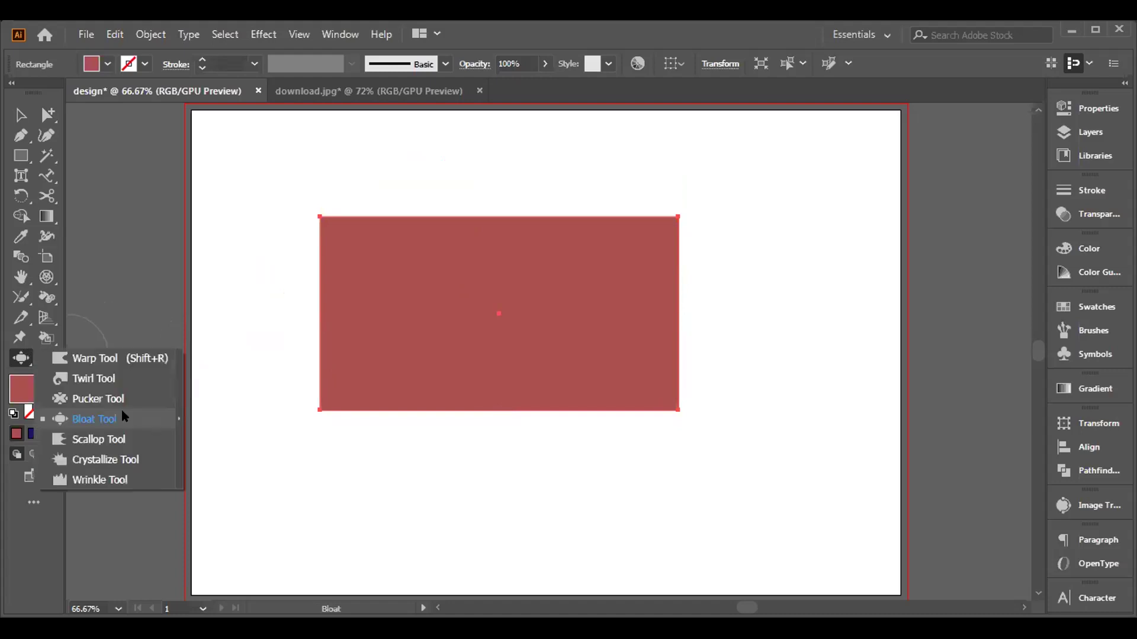
click(121, 439)
mouse_move(346, 237)
mouse_down()
mouse_move(319, 193)
mouse_move(385, 169)
mouse_move(533, 191)
mouse_move(601, 248)
mouse_move(669, 233)
mouse_move(701, 312)
mouse_move(604, 325)
mouse_move(678, 329)
mouse_move(592, 335)
mouse_move(456, 372)
mouse_move(308, 377)
mouse_up()
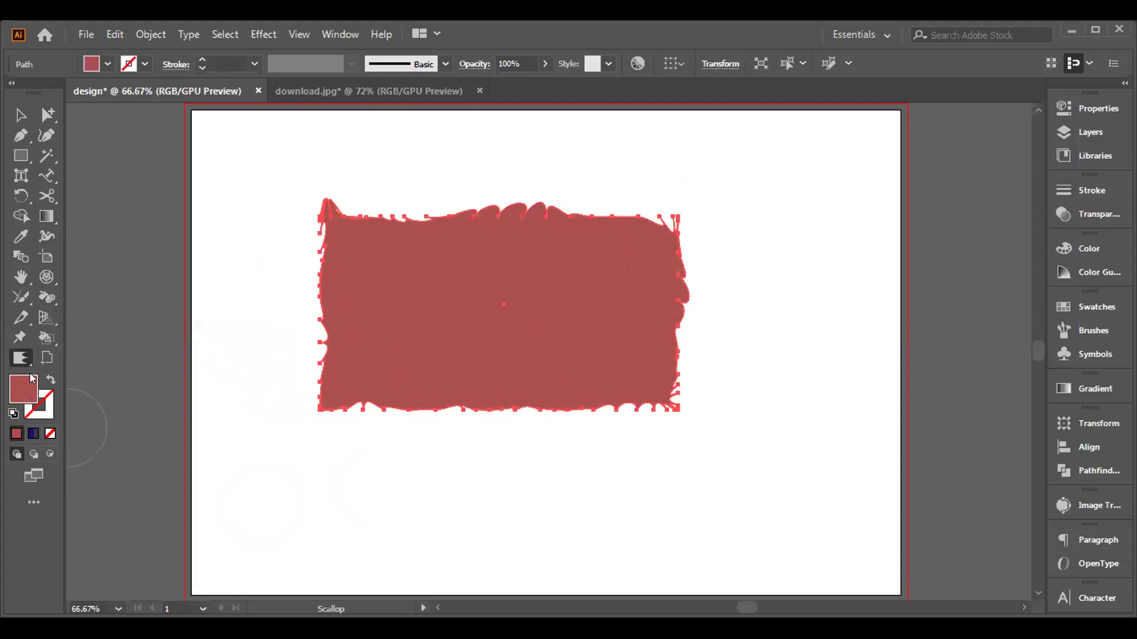
Step: Undo all Scallop strokes on the red rectangle
key(ctrl+z)
key(ctrl+z)
key(ctrl+z)
key(ctrl+z)
key(ctrl+z)
key(ctrl+z)
key(ctrl+z)
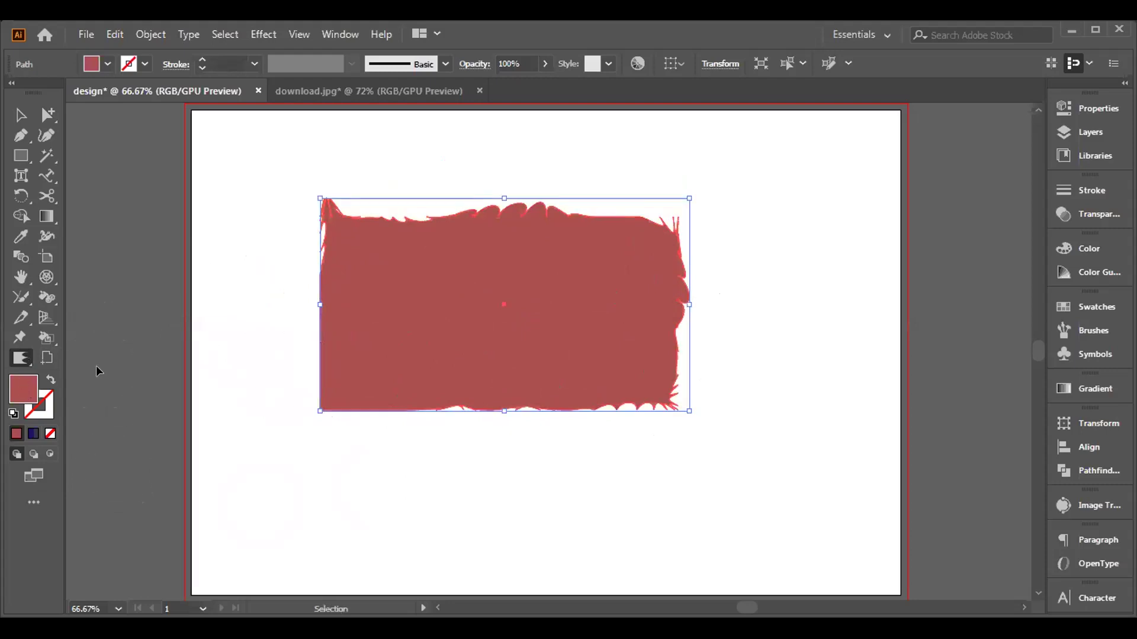
key(ctrl+z)
key(ctrl+z)
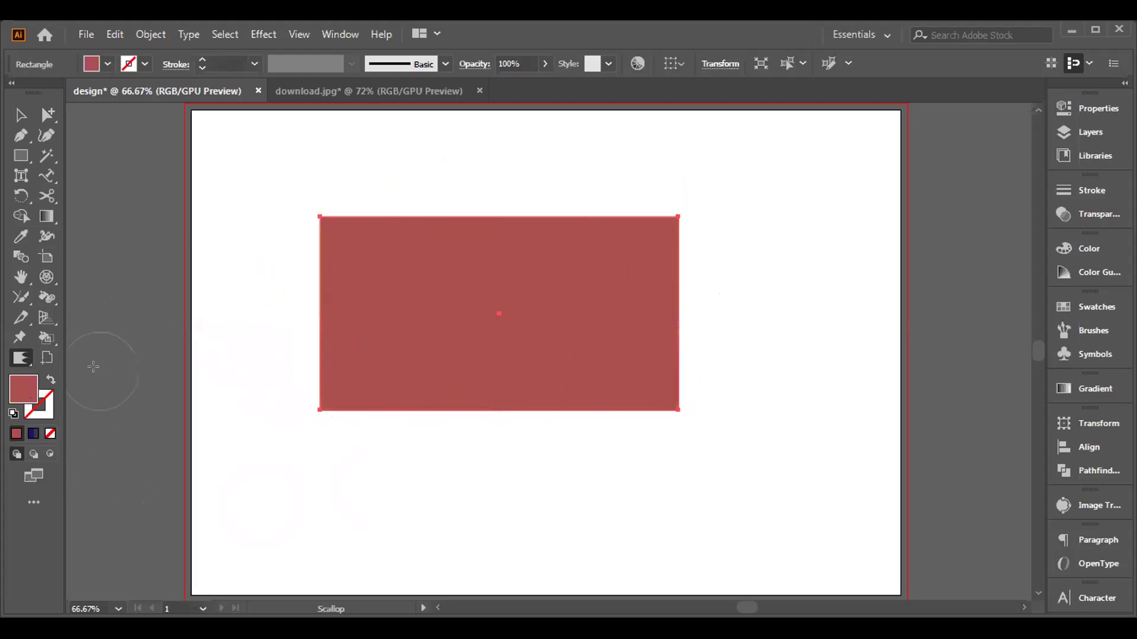
Step: Push spikes out around all four edges of the red rectangle with the Crystallize tool
click(19, 359)
click(85, 461)
mouse_move(318, 217)
mouse_down()
mouse_move(352, 167)
mouse_move(444, 231)
mouse_move(579, 254)
mouse_move(703, 249)
mouse_move(686, 255)
mouse_move(740, 177)
mouse_move(681, 319)
mouse_move(628, 396)
mouse_move(520, 435)
mouse_move(465, 408)
mouse_move(361, 432)
mouse_move(321, 317)
mouse_move(317, 325)
mouse_up()
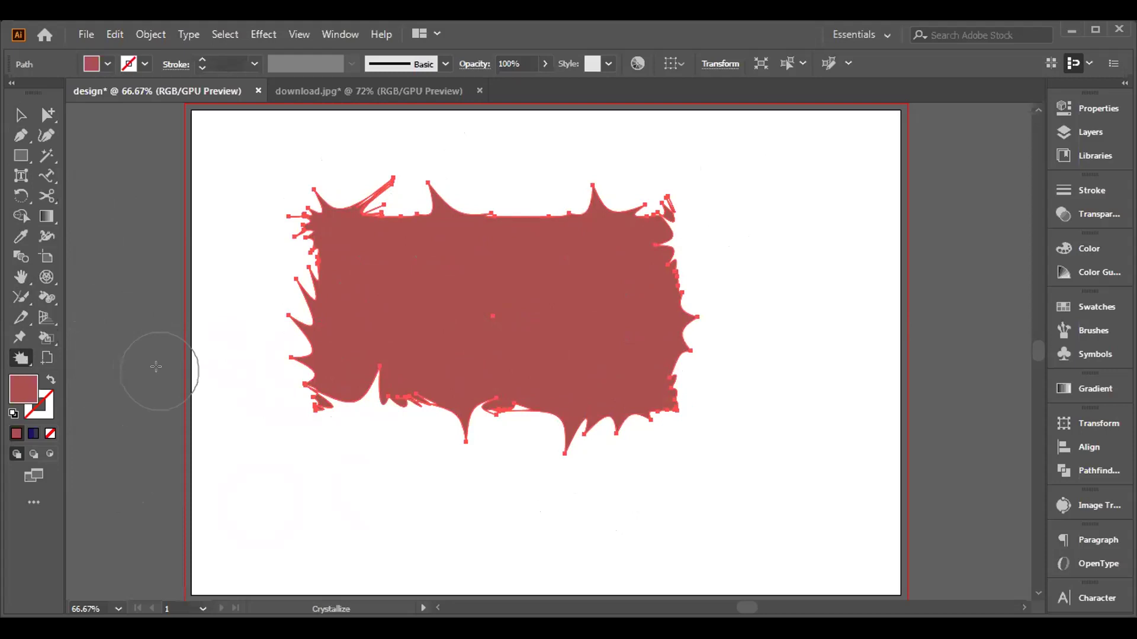
Step: Undo all Crystallize strokes on the red rectangle
key(ctrl+z)
key(ctrl+z)
key(ctrl+z)
key(ctrl+z)
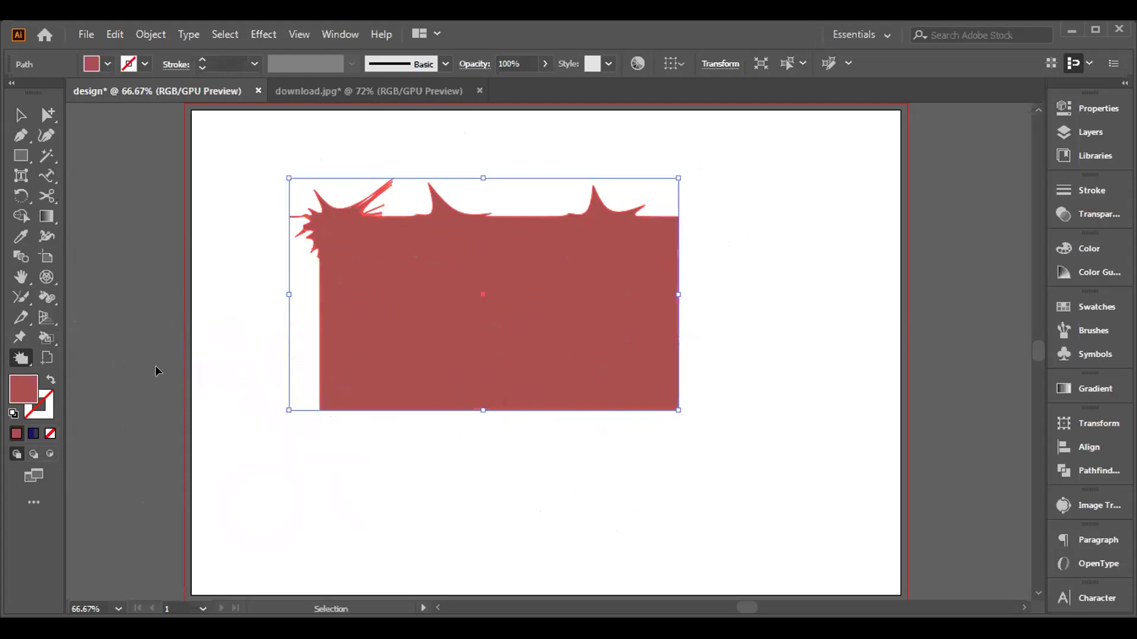
key(ctrl+z)
key(ctrl+z)
key(ctrl+z)
key(ctrl+z)
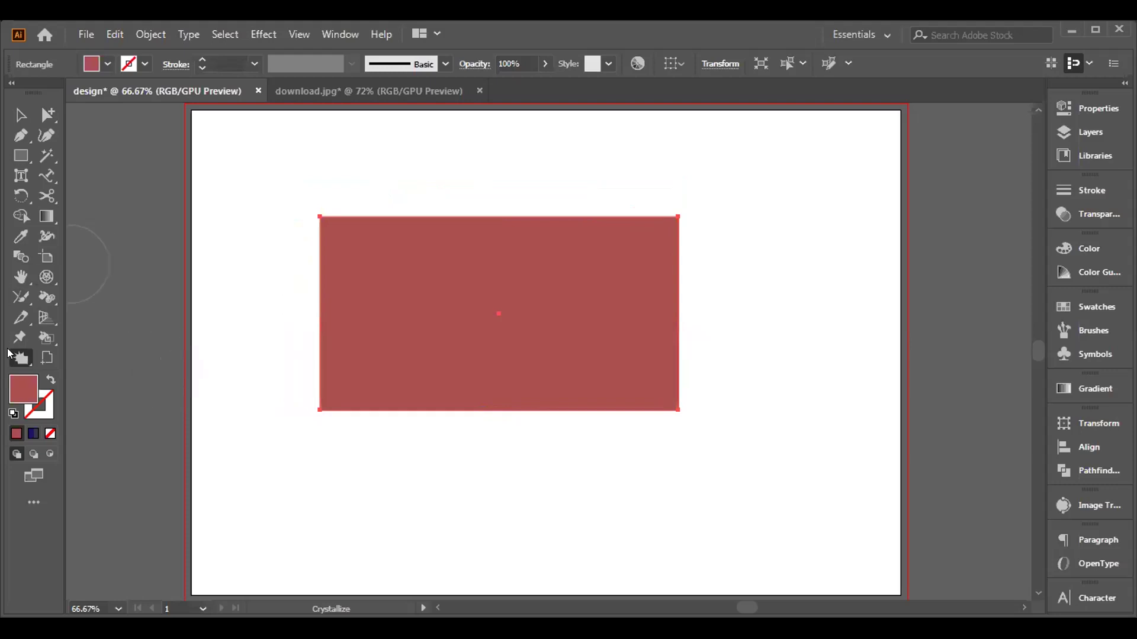
Step: Ripple the upper and lower edges of the red rectangle with the Wrinkle tool
mouse_move(21, 358)
mouse_down()
mouse_move(85, 423)
mouse_move(101, 480)
mouse_up()
mouse_move(325, 198)
mouse_down()
mouse_move(348, 229)
mouse_move(441, 209)
mouse_move(446, 194)
mouse_move(550, 242)
mouse_move(600, 221)
mouse_move(654, 229)
mouse_move(673, 240)
mouse_move(689, 285)
mouse_move(655, 326)
mouse_move(674, 289)
mouse_move(659, 268)
mouse_move(643, 274)
mouse_move(667, 376)
mouse_move(660, 408)
mouse_move(657, 392)
mouse_move(599, 436)
mouse_move(595, 407)
mouse_move(497, 461)
mouse_move(496, 408)
mouse_move(464, 444)
mouse_move(450, 379)
mouse_move(391, 459)
mouse_move(389, 381)
mouse_move(356, 349)
mouse_up()
click(21, 114)
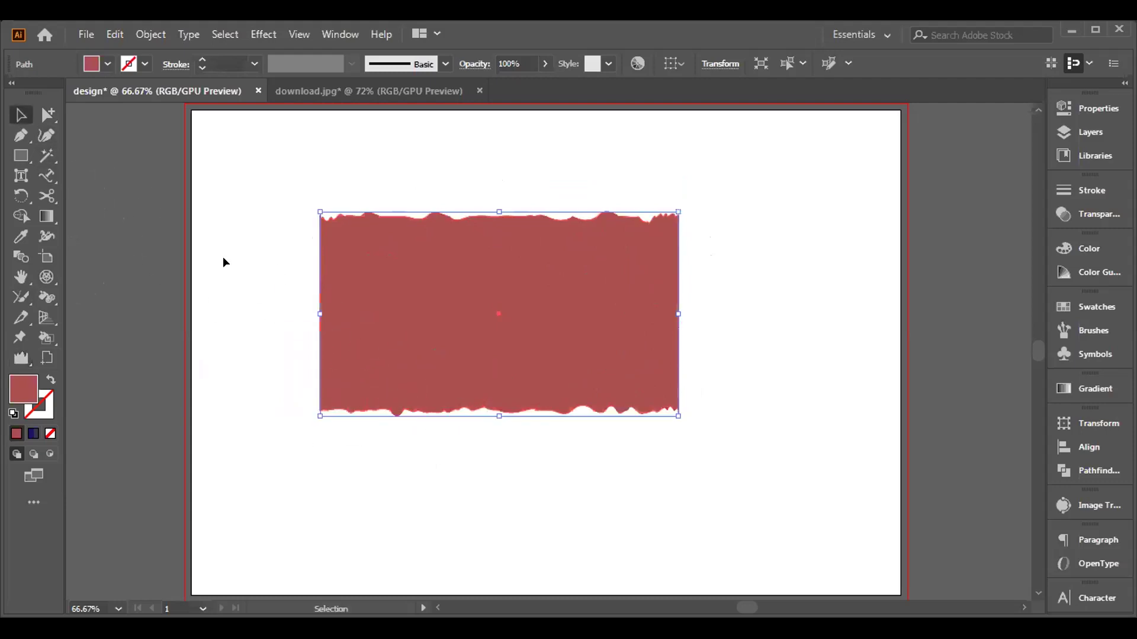
Step: Delete the wrinkled red rectangle from the artboard
click(227, 258)
drag(245, 184, 649, 415)
key(Delete)
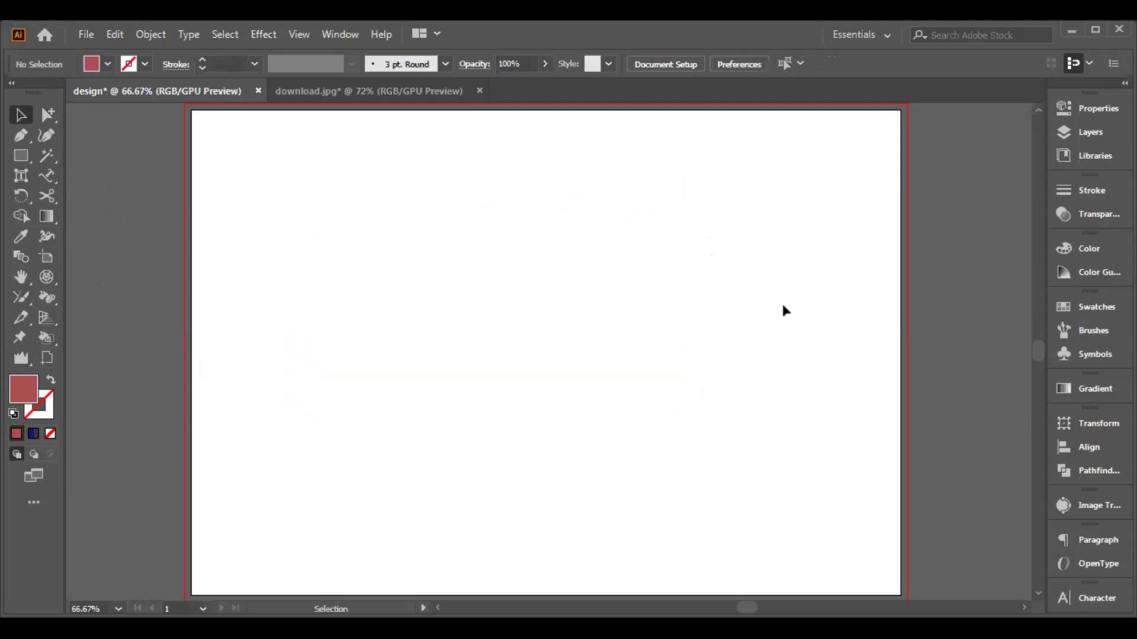
Step: Examine the document's layer structure, collapsing and re-expanding Layer 1
click(1094, 129)
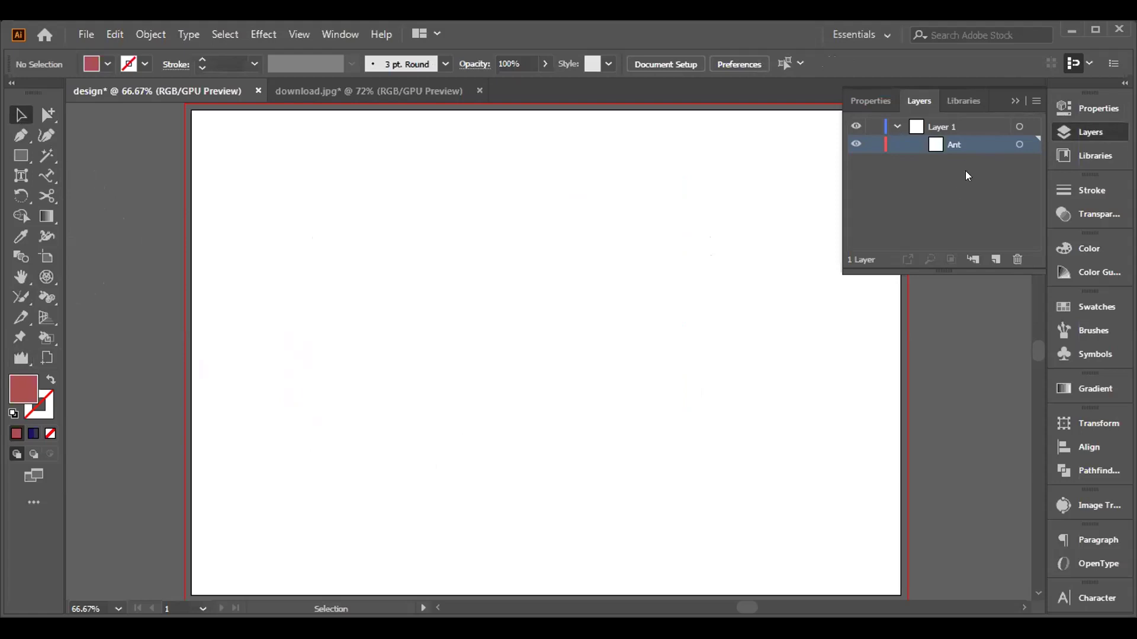
click(895, 126)
click(896, 126)
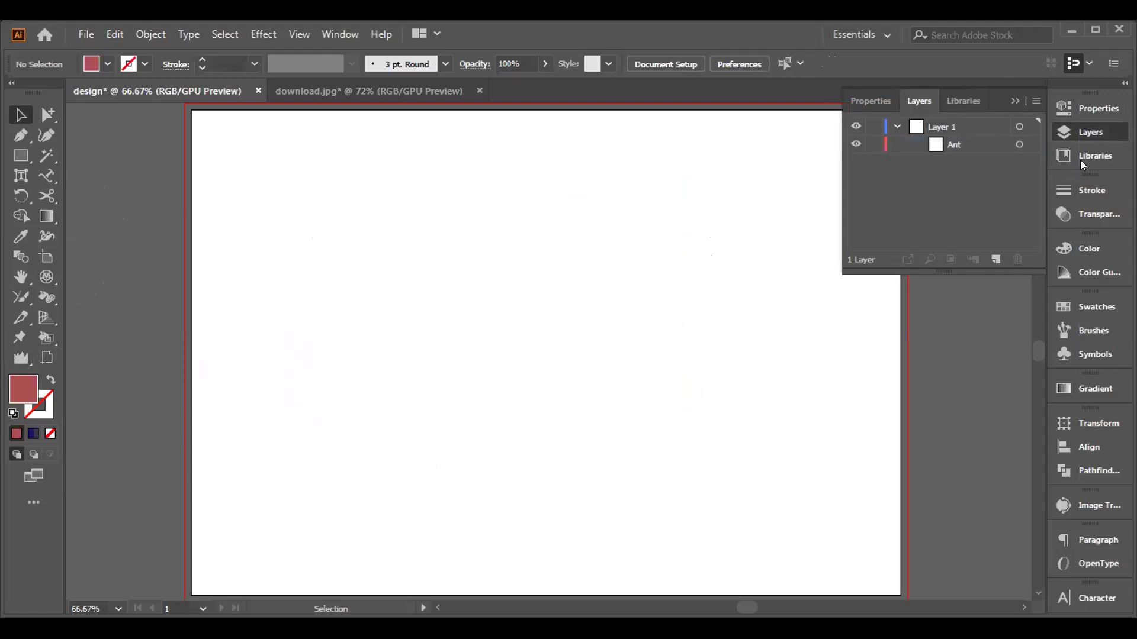
Step: Set the circle's dashed stroke to a 3 pt dash with a 20 pt gap
click(1086, 189)
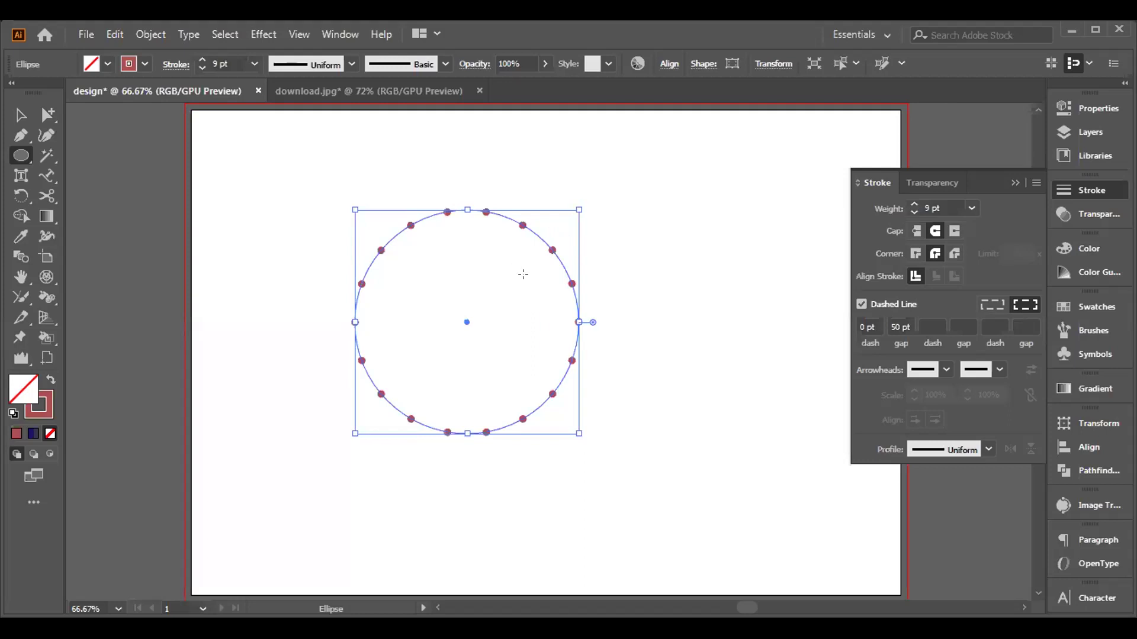
click(863, 325)
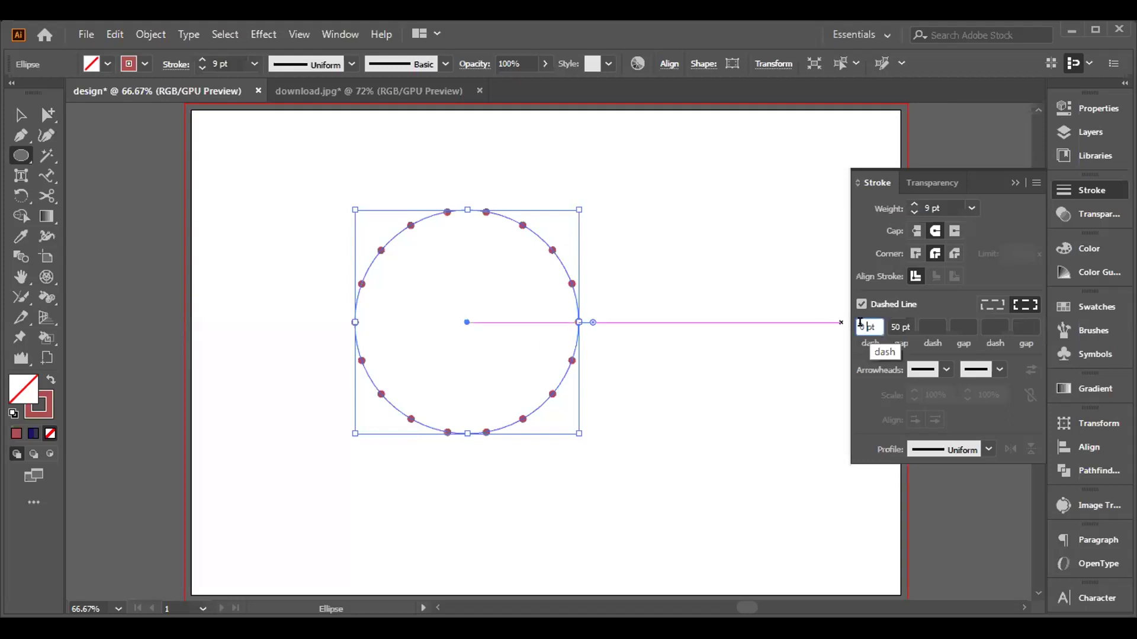
text(3)
key(Return)
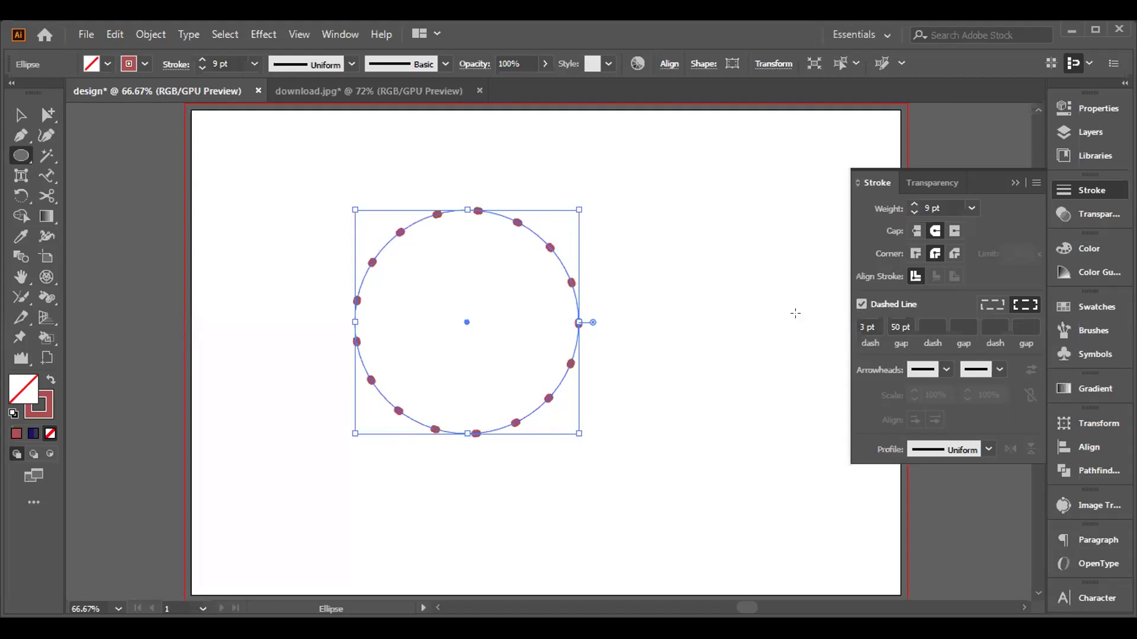
click(897, 325)
key(BackSpace)
key(BackSpace)
text(20)
key(Return)
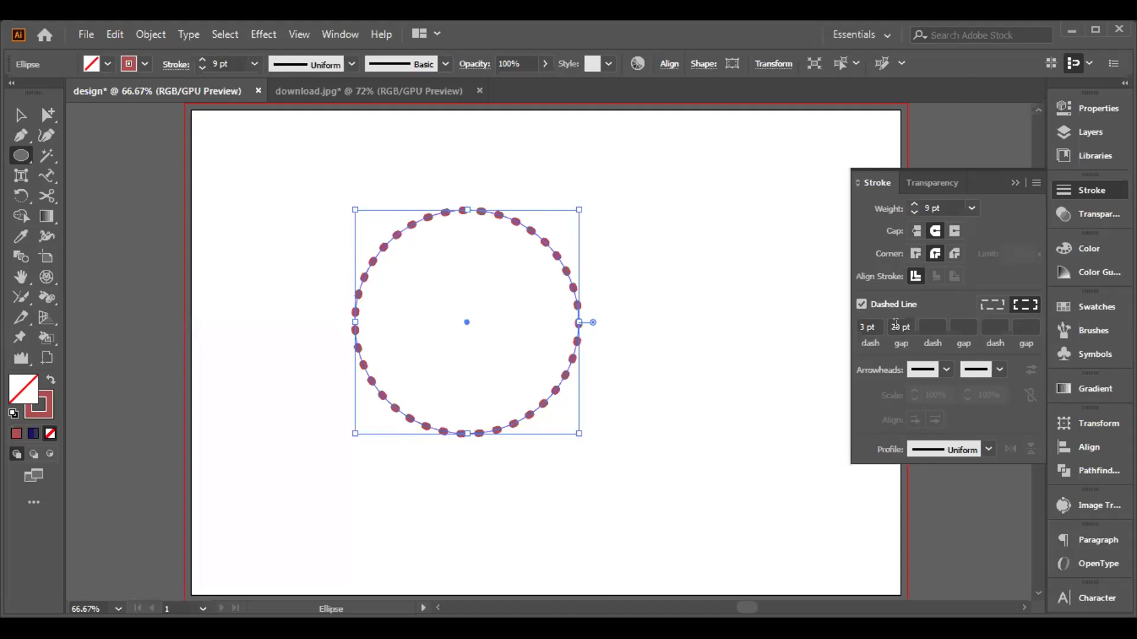
Step: Try the asymmetric teardrop width profile on the circle's dashed stroke, settle on the symmetrical lens-shaped one, and close the stroke settings
click(988, 449)
click(965, 383)
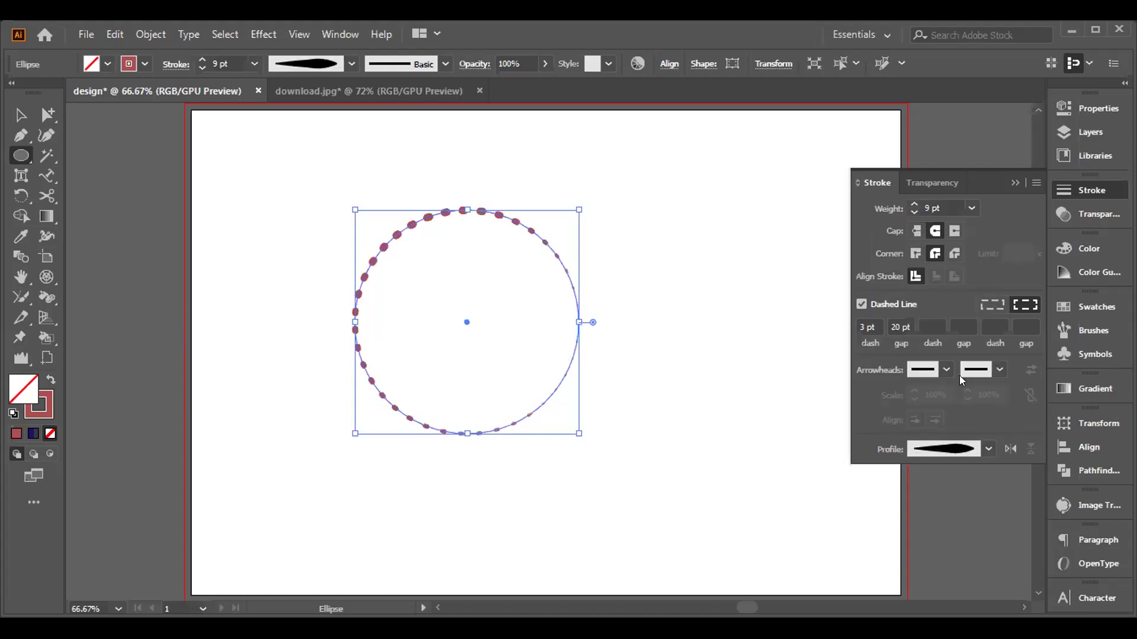
click(989, 449)
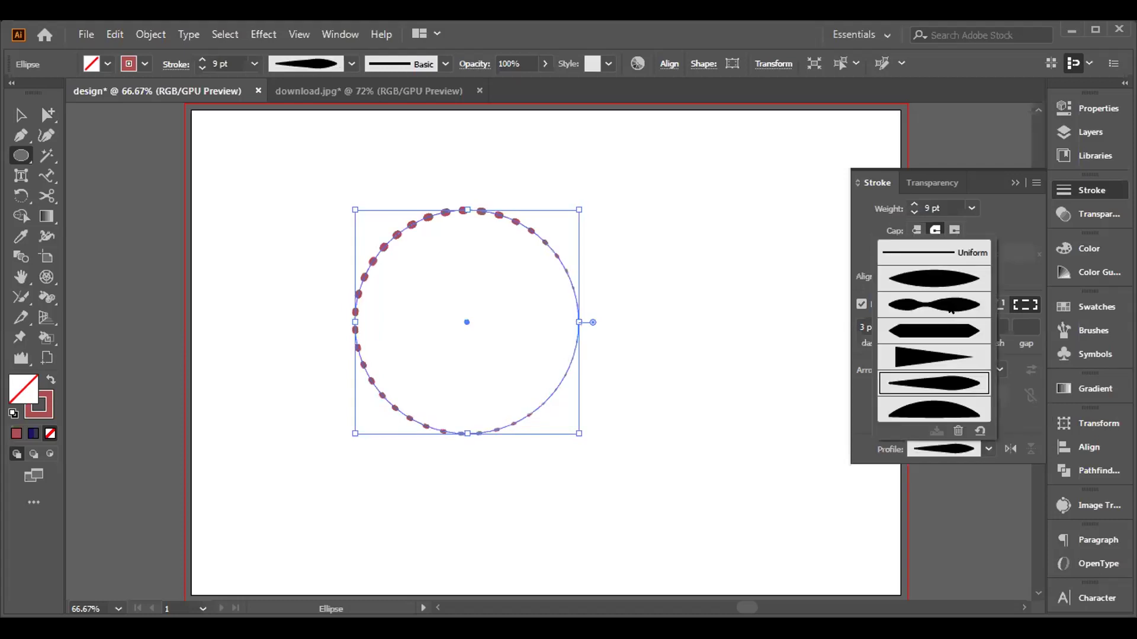
click(950, 276)
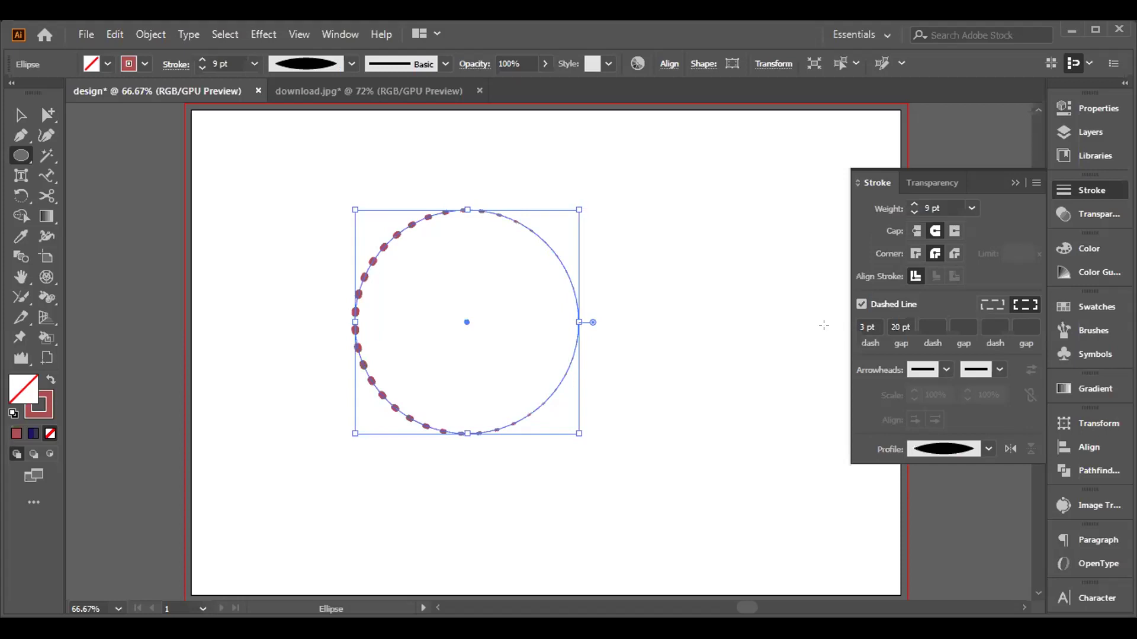
click(1013, 184)
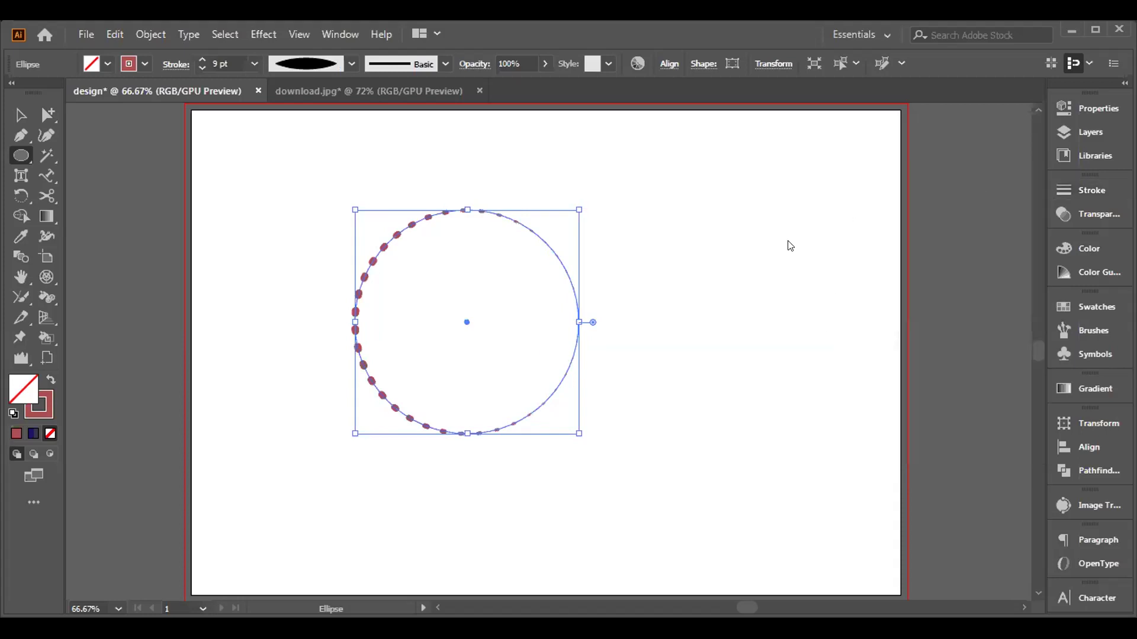
click(790, 245)
click(595, 354)
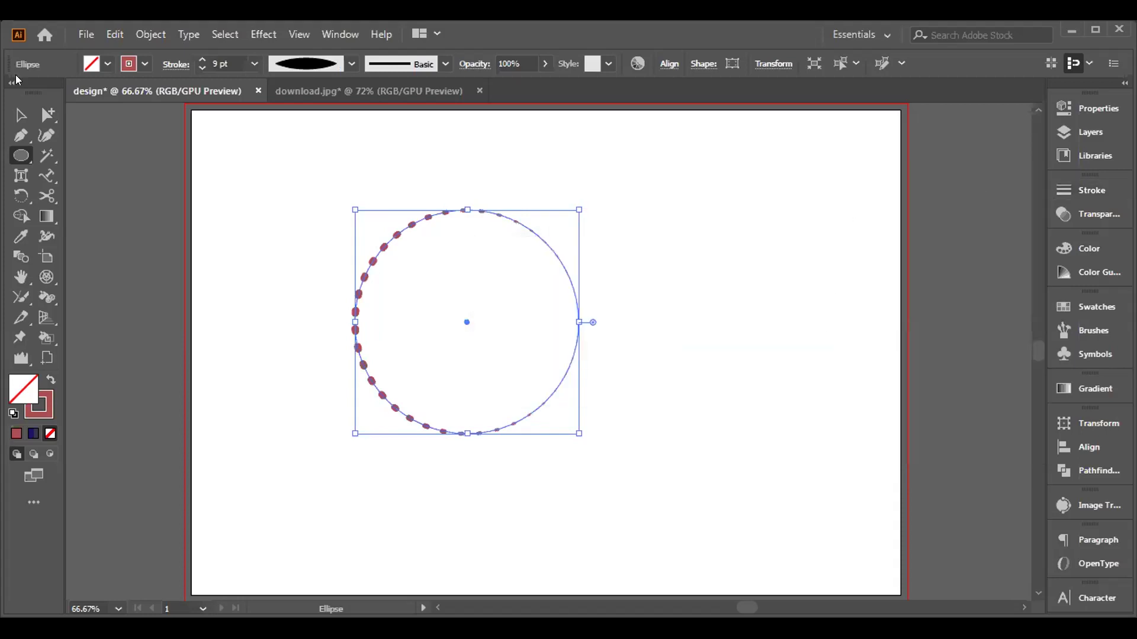
Step: Select the dashed red circle and delete it from the artboard
click(20, 117)
click(210, 218)
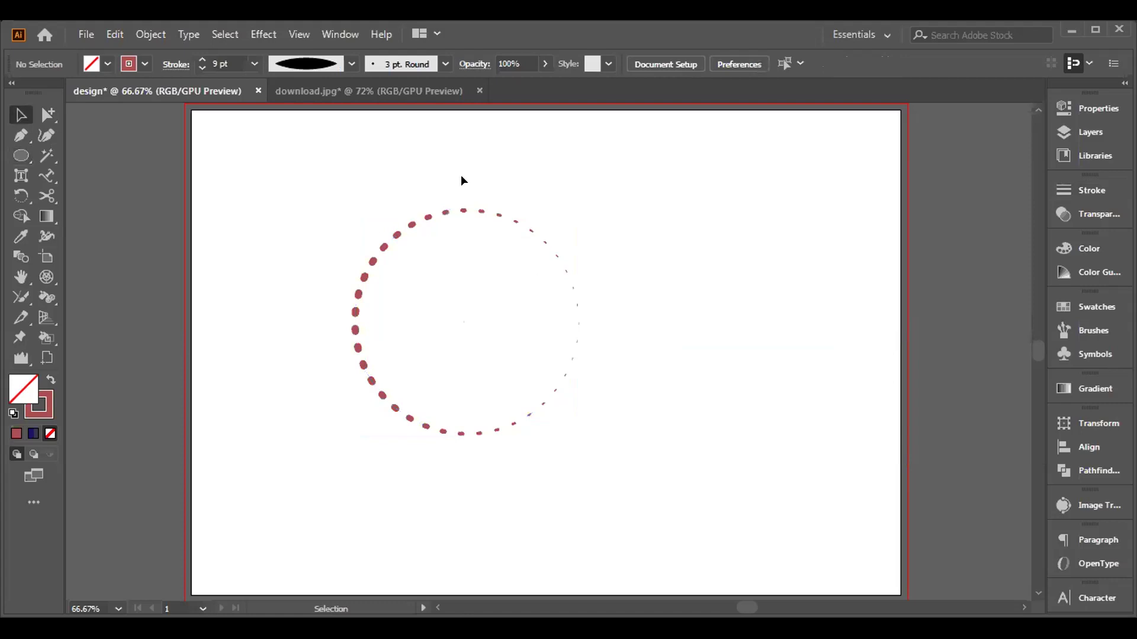
drag(271, 187, 654, 427)
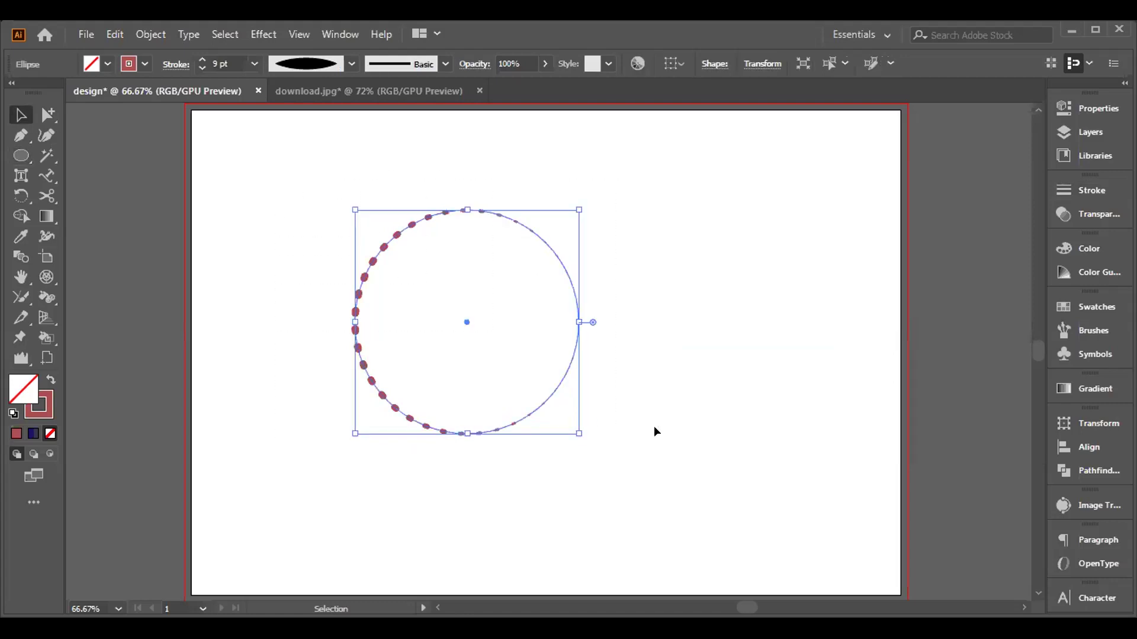
key(Delete)
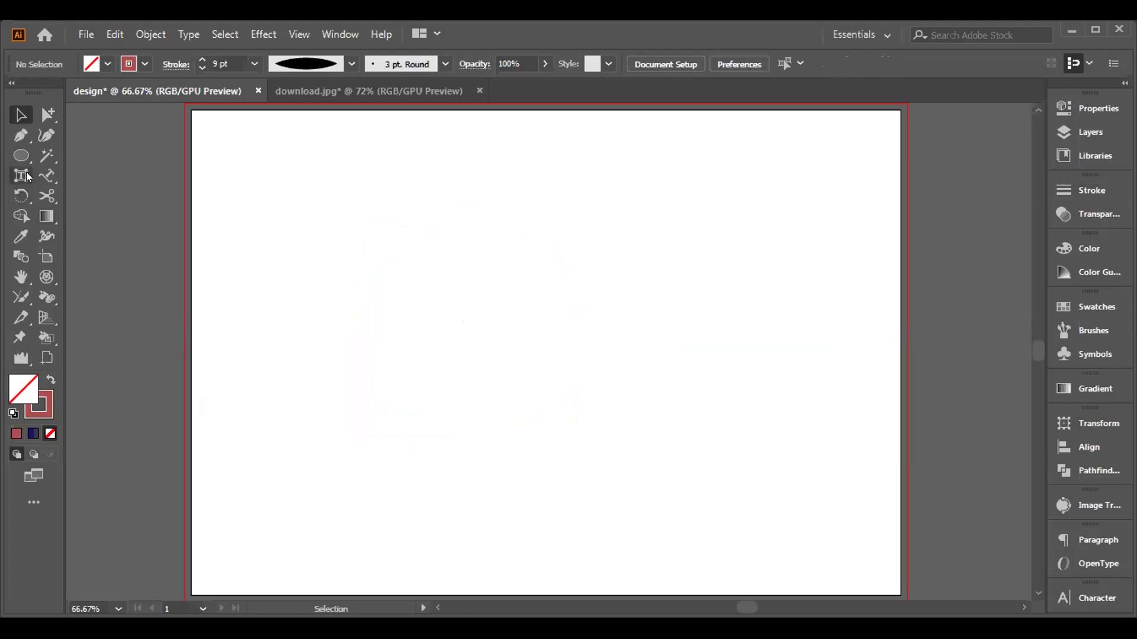
Step: Draw a new circle with the Ellipse tool and move it near the middle of the artboard
drag(20, 164, 71, 175)
drag(347, 209, 429, 314)
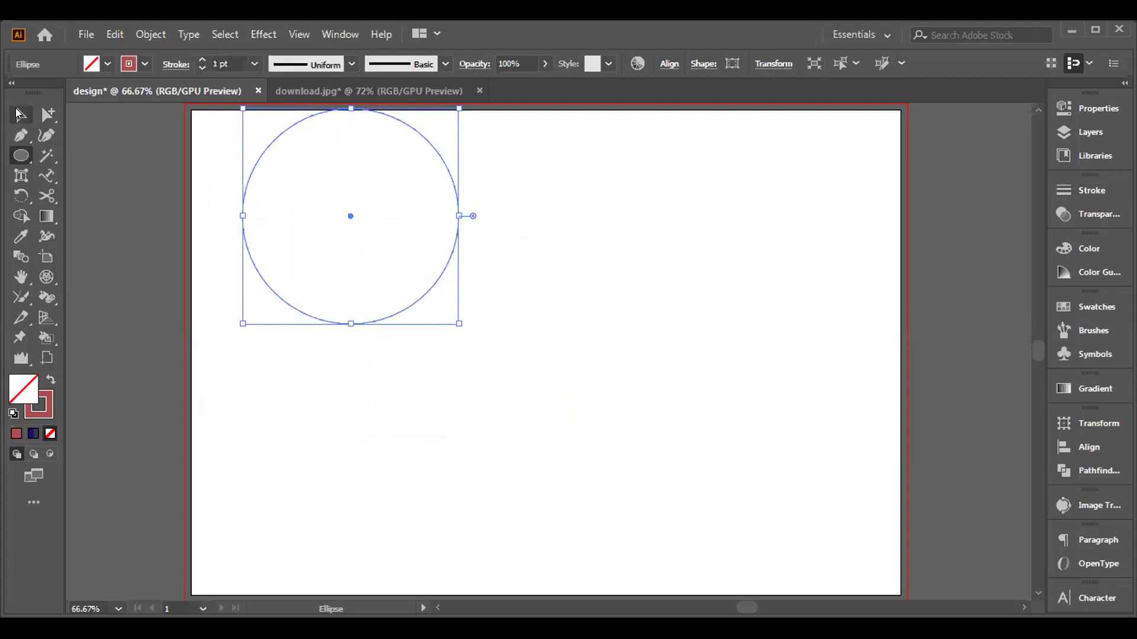
key(v)
drag(344, 211, 547, 349)
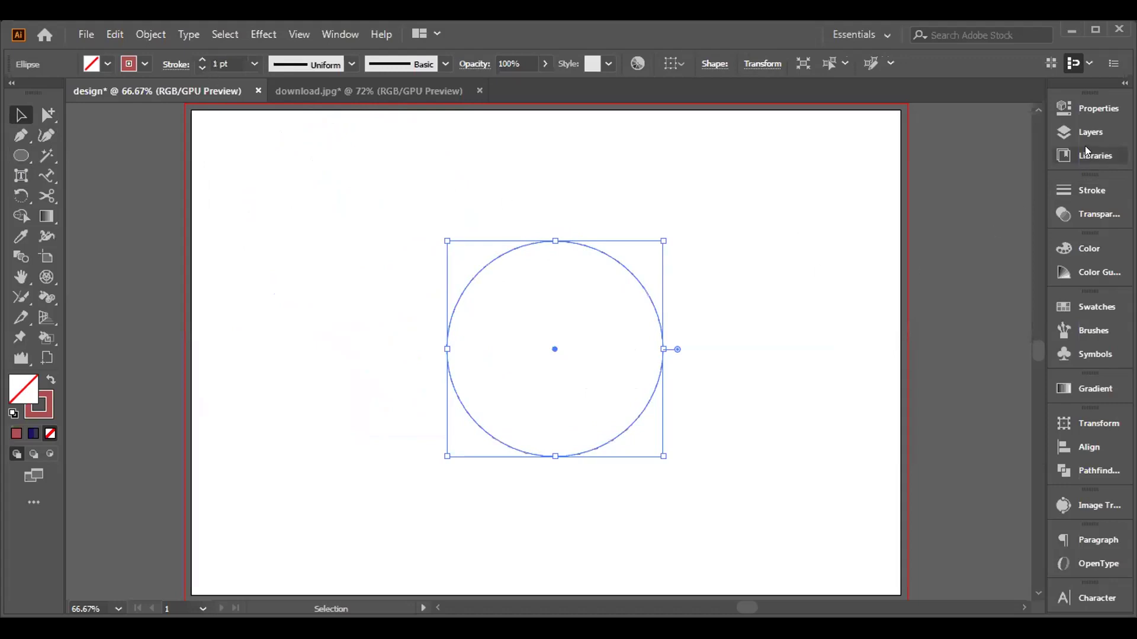
Step: Set the new circle's dashed stroke to a 0 pt dash with a 10 pt gap
click(1092, 189)
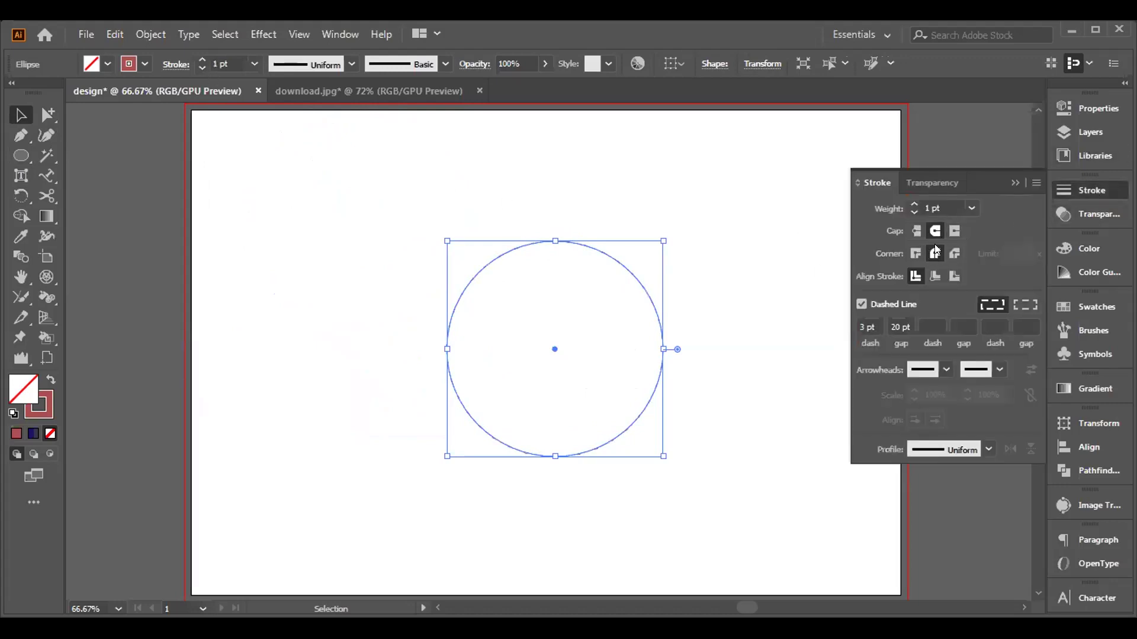
click(873, 323)
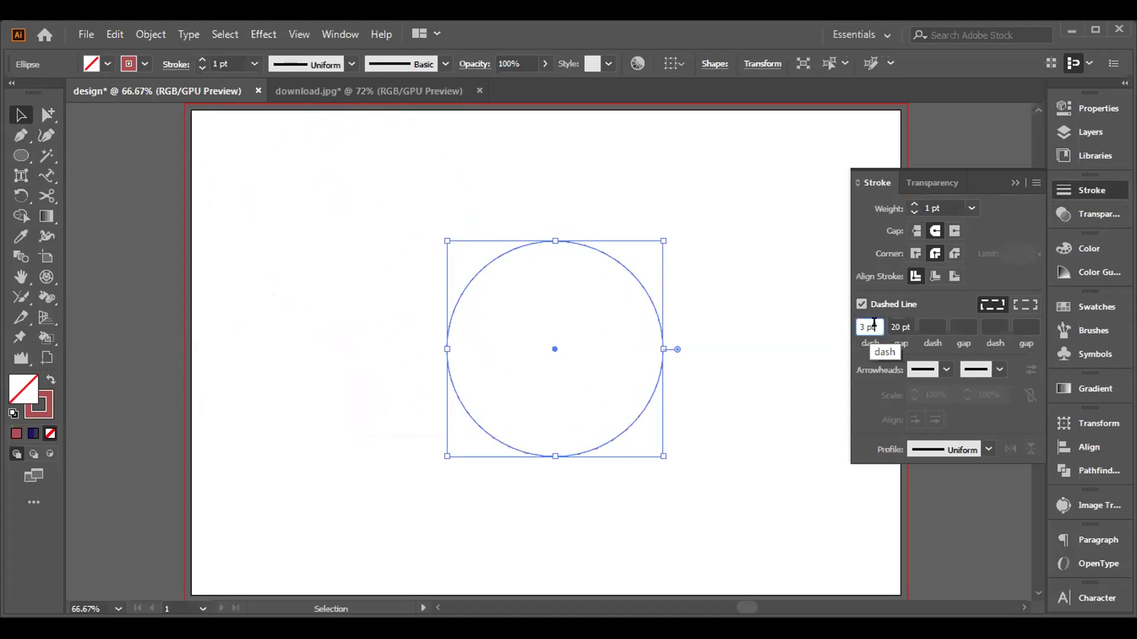
key(BackSpace)
key(BackSpace)
key(BackSpace)
key(BackSpace)
text(0)
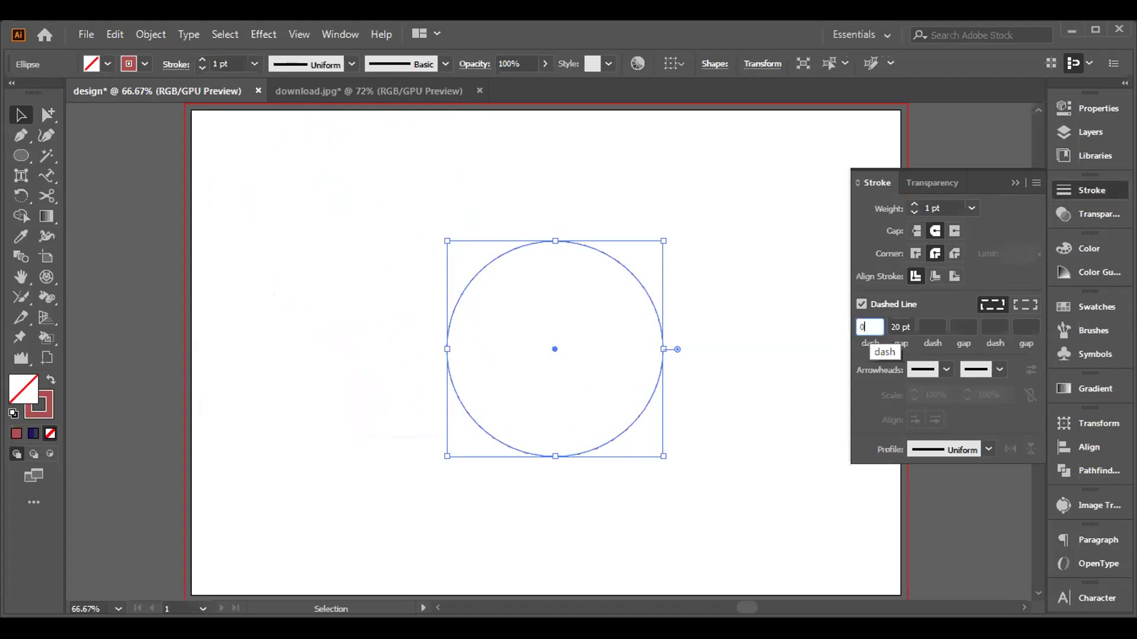
click(899, 327)
key(BackSpace)
key(BackSpace)
key(BackSpace)
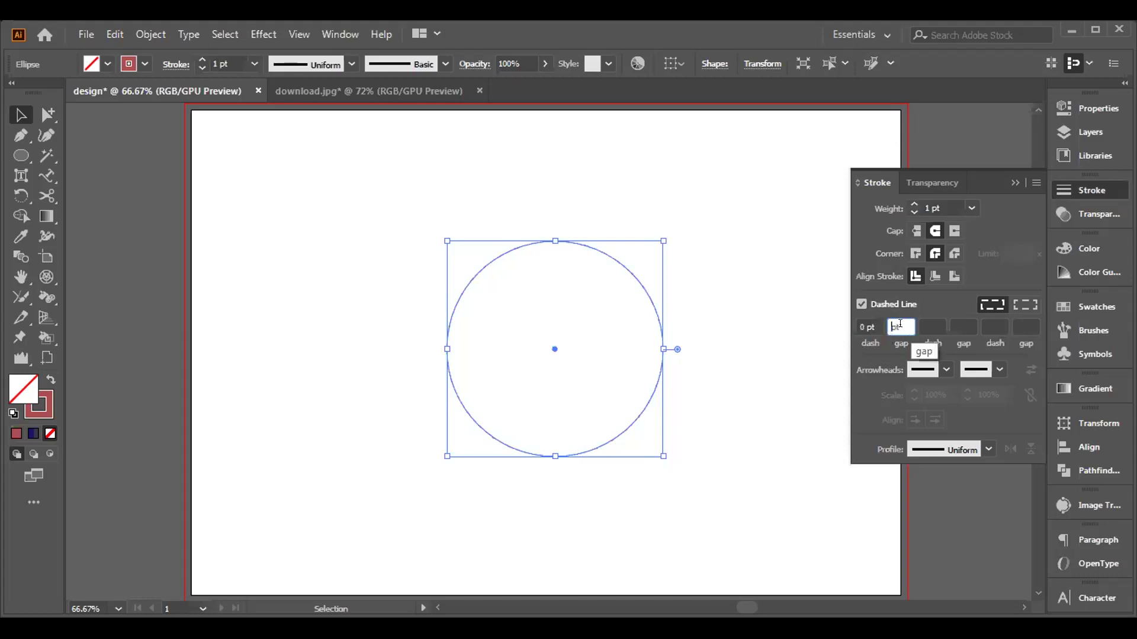
text(10)
key(Return)
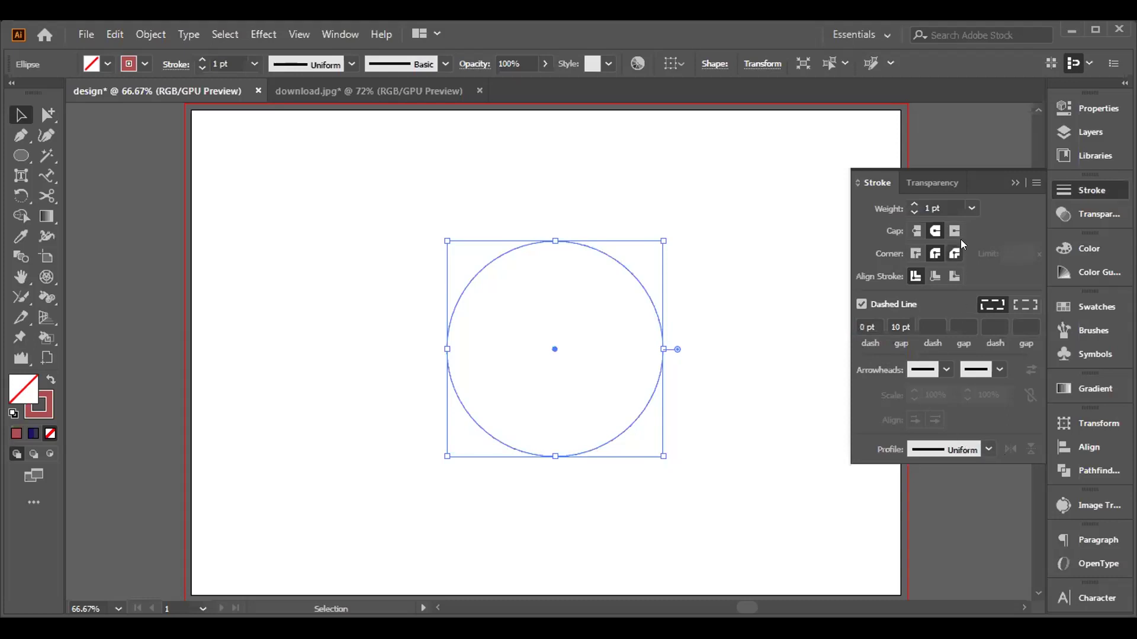
Step: Try a 20 pt stroke weight on the circle, settle on 10 pt, and widen the dash gap to 15 pt
click(971, 208)
key(Escape)
click(896, 325)
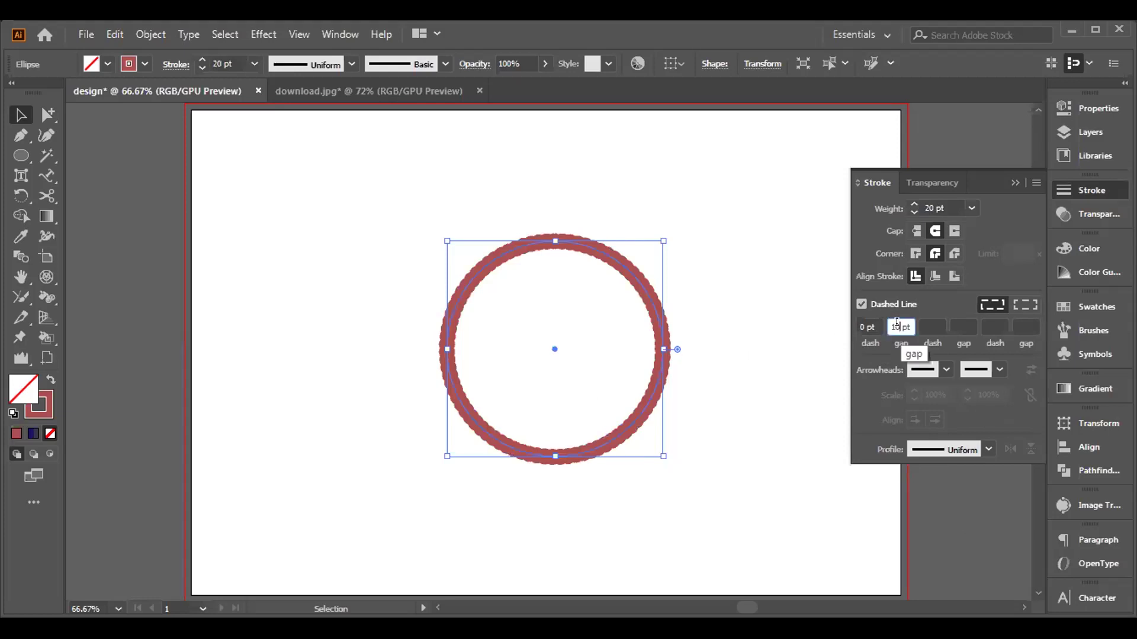
click(968, 206)
click(995, 448)
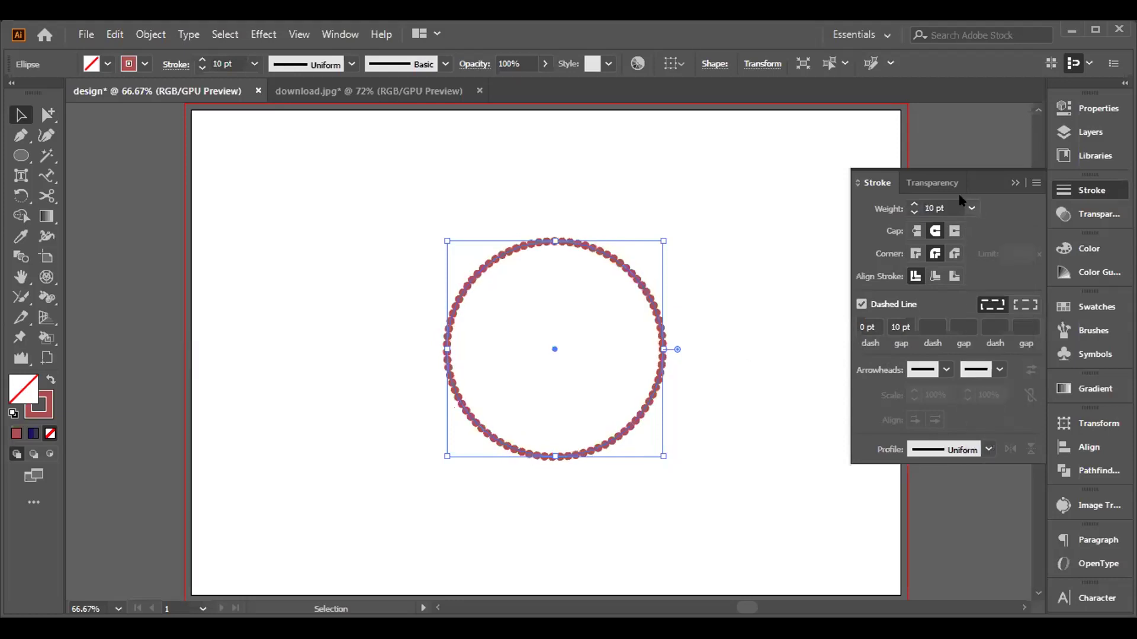
click(898, 326)
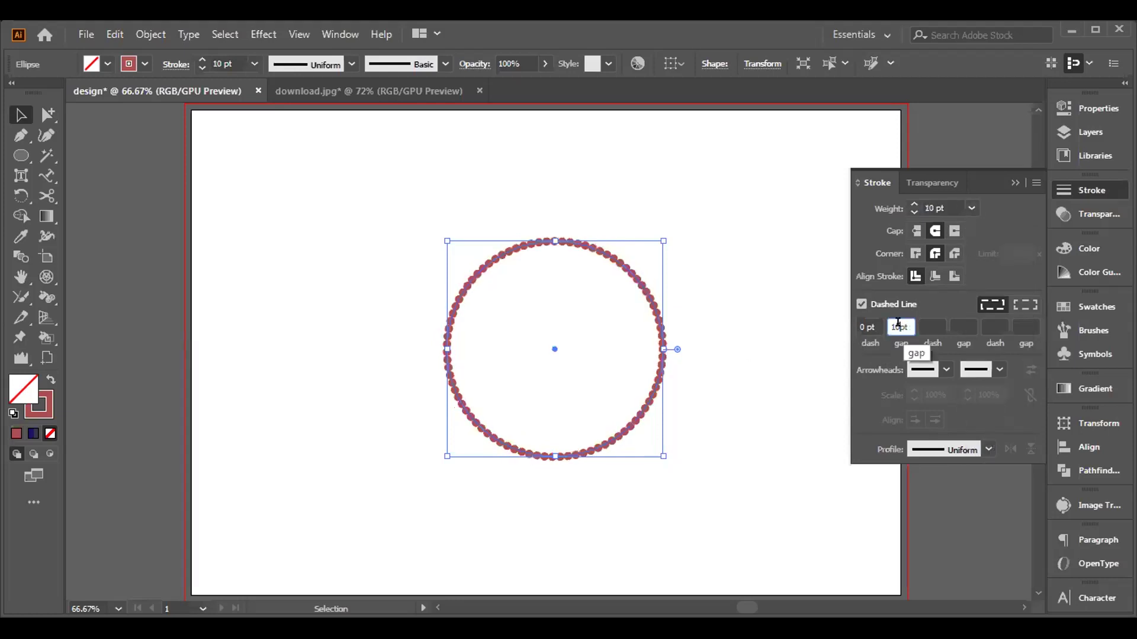
text(5)
key(Return)
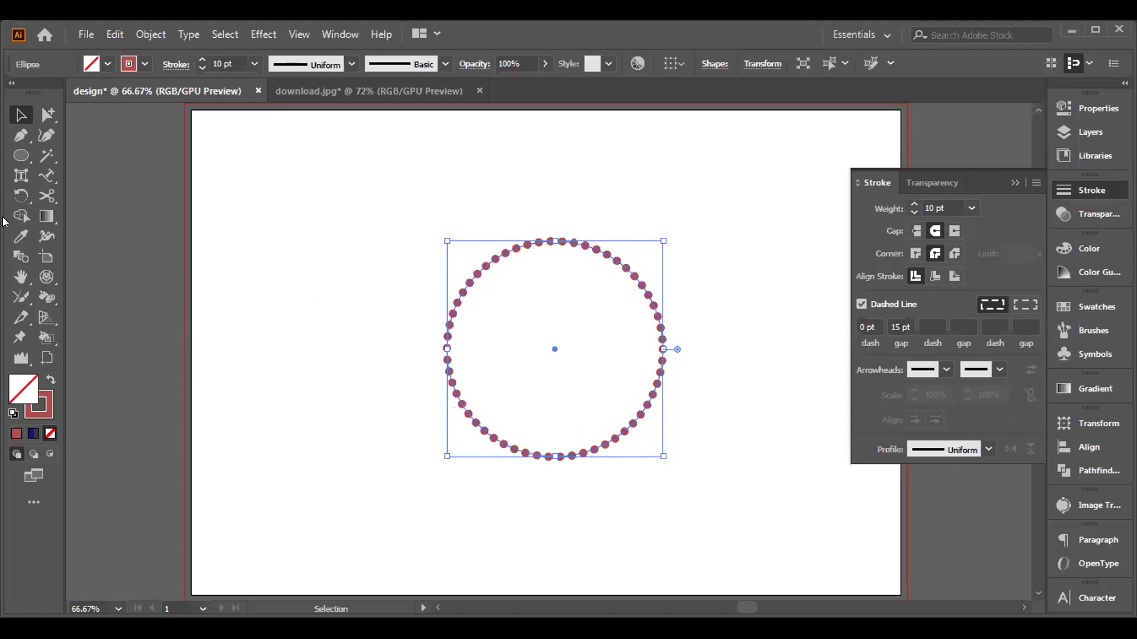
Step: Cut the dotted circle at its left and right anchor points with the Scissors tool and delete the lower half
click(47, 196)
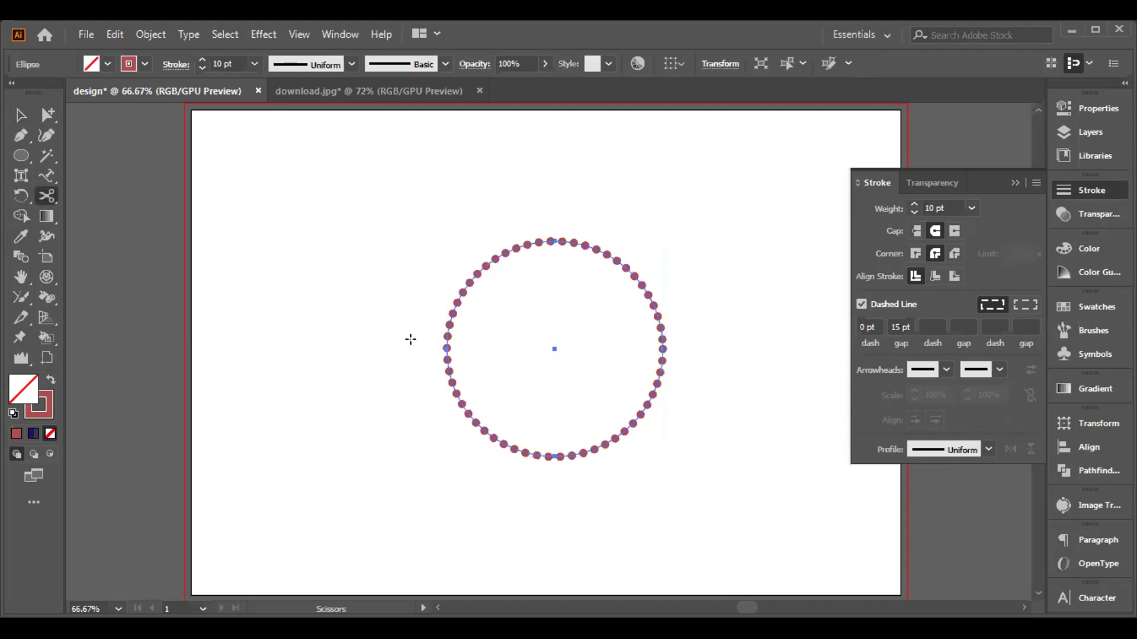
click(447, 350)
click(661, 349)
click(20, 114)
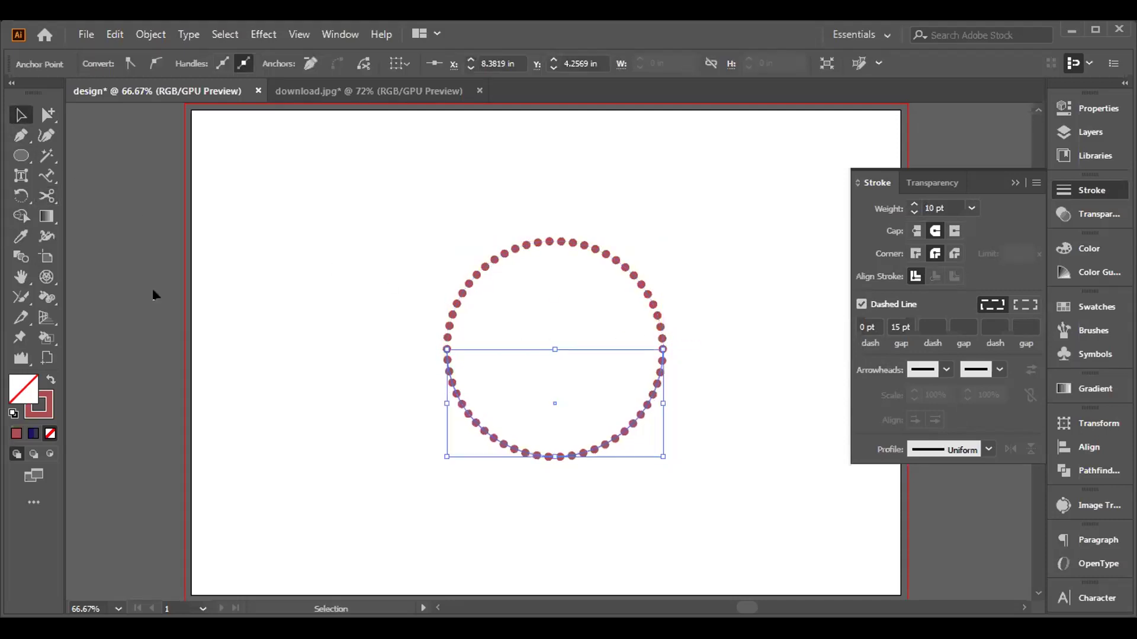
key(Delete)
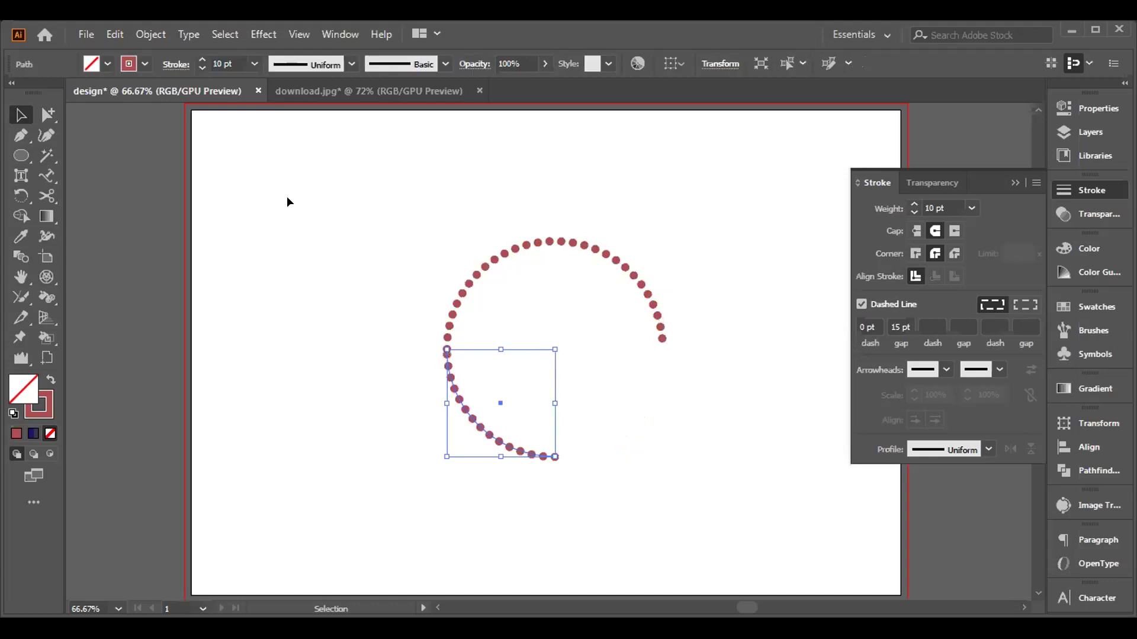
click(365, 186)
click(449, 361)
key(Delete)
Step: Apply the triangular tapered width profile to the dotted half circle and set its stroke weight to 20 pt
drag(408, 185, 629, 314)
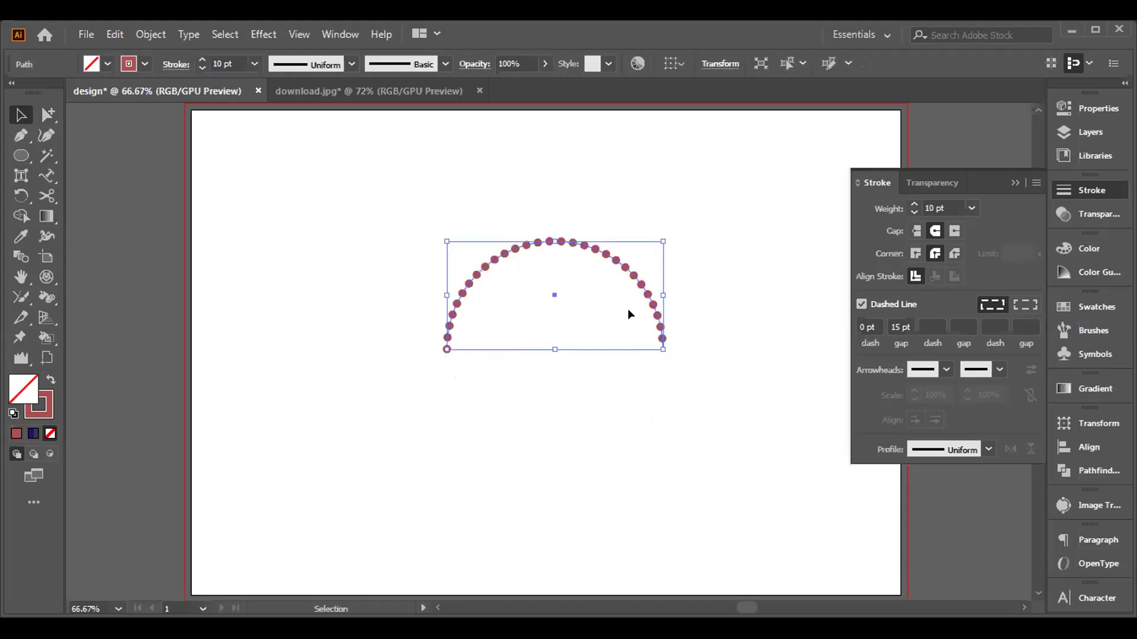
click(988, 447)
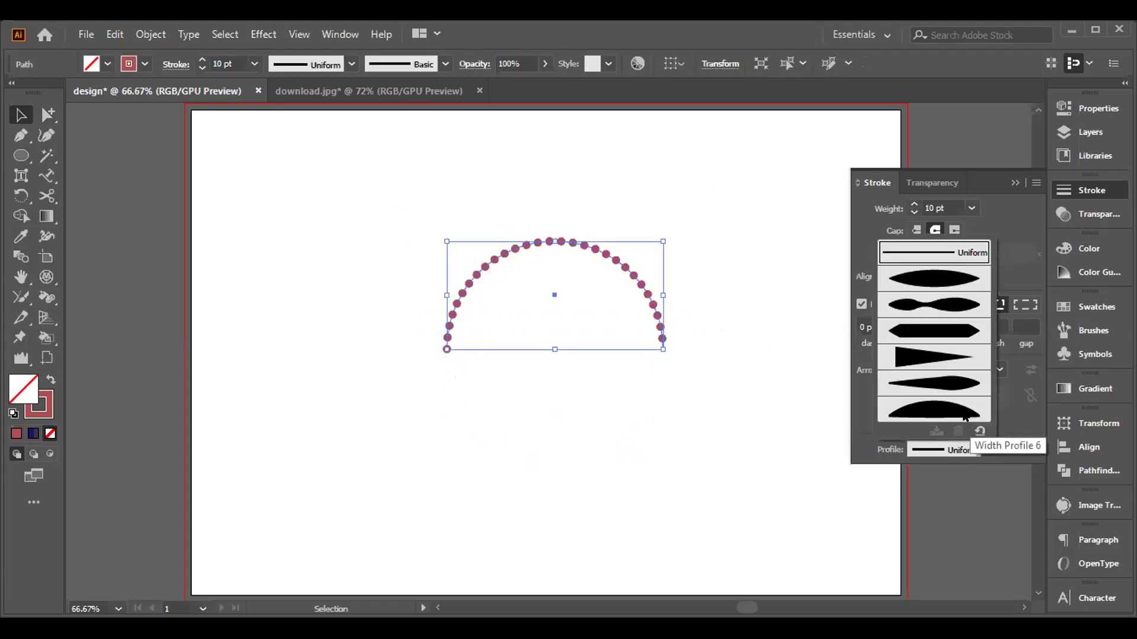
click(924, 350)
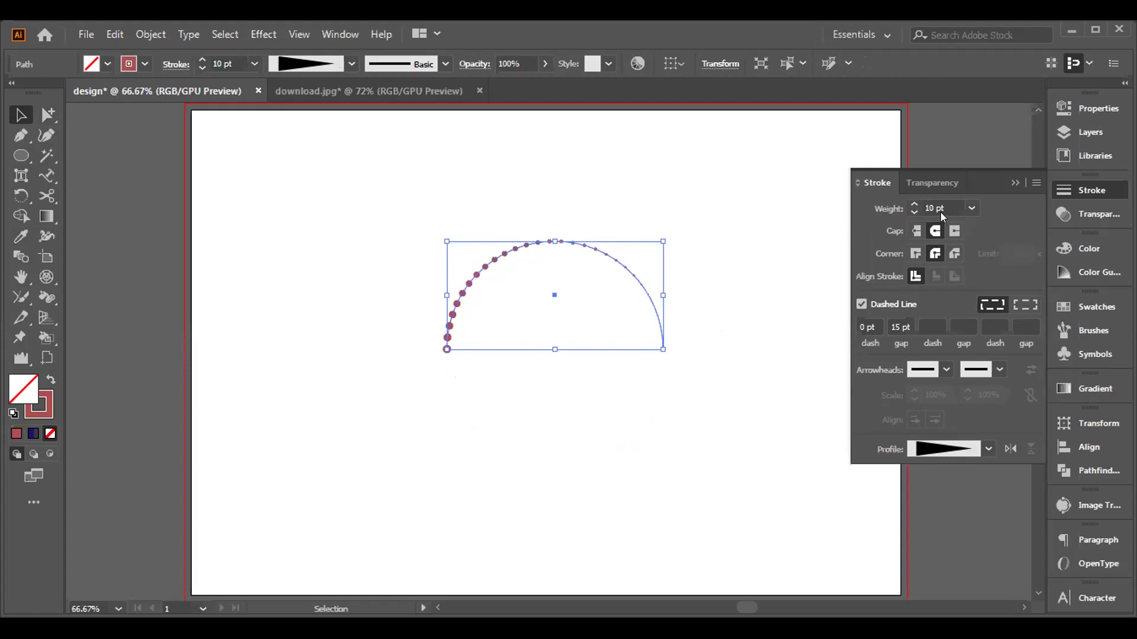
click(969, 208)
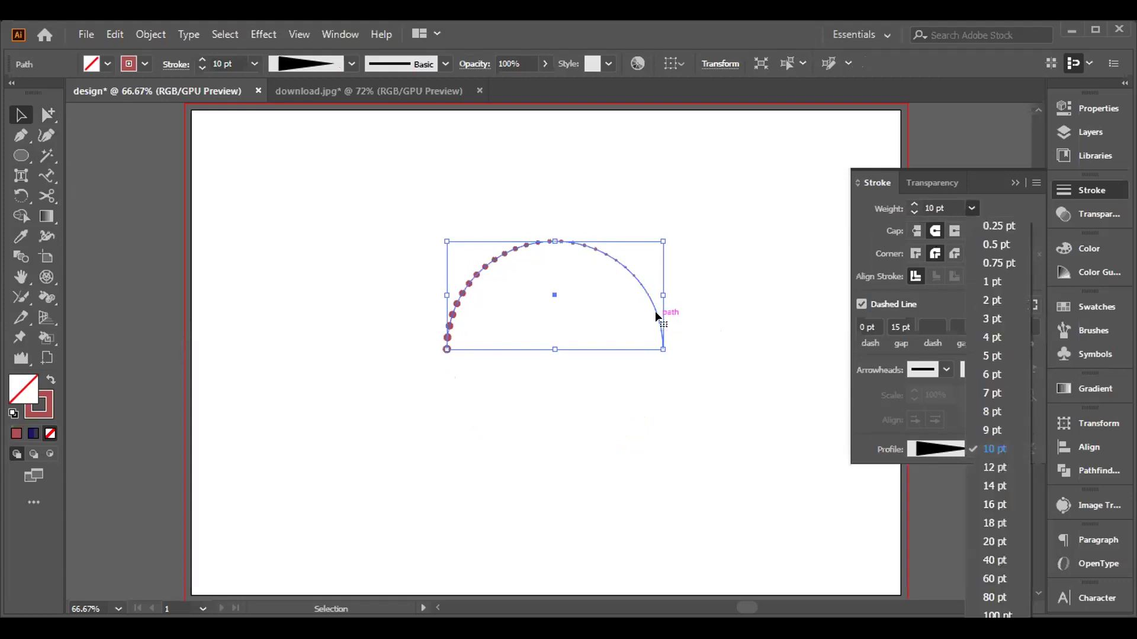
click(986, 540)
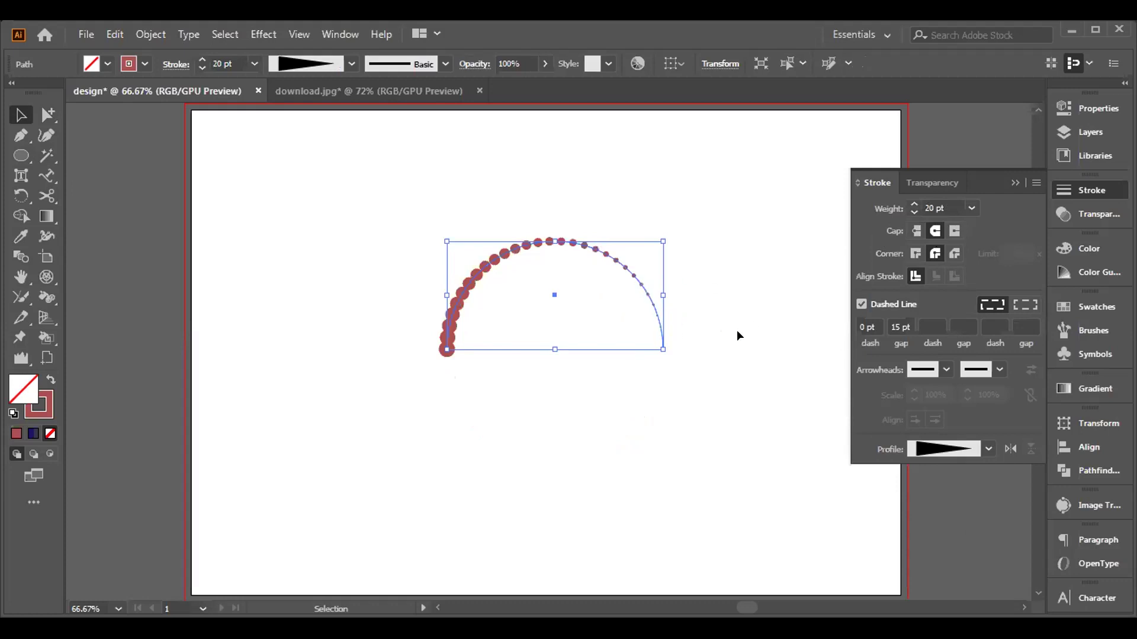
Step: Set the arc's dash gap to 20 pt and close the stroke settings
click(898, 326)
key(BackSpace)
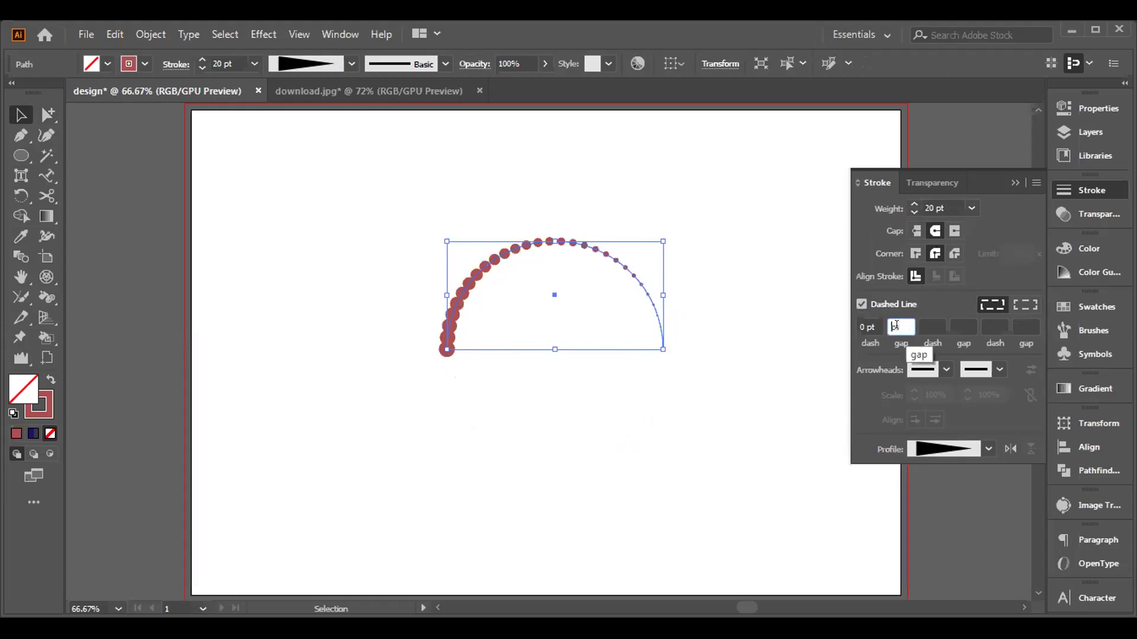
text(2)
text(5)
key(Return)
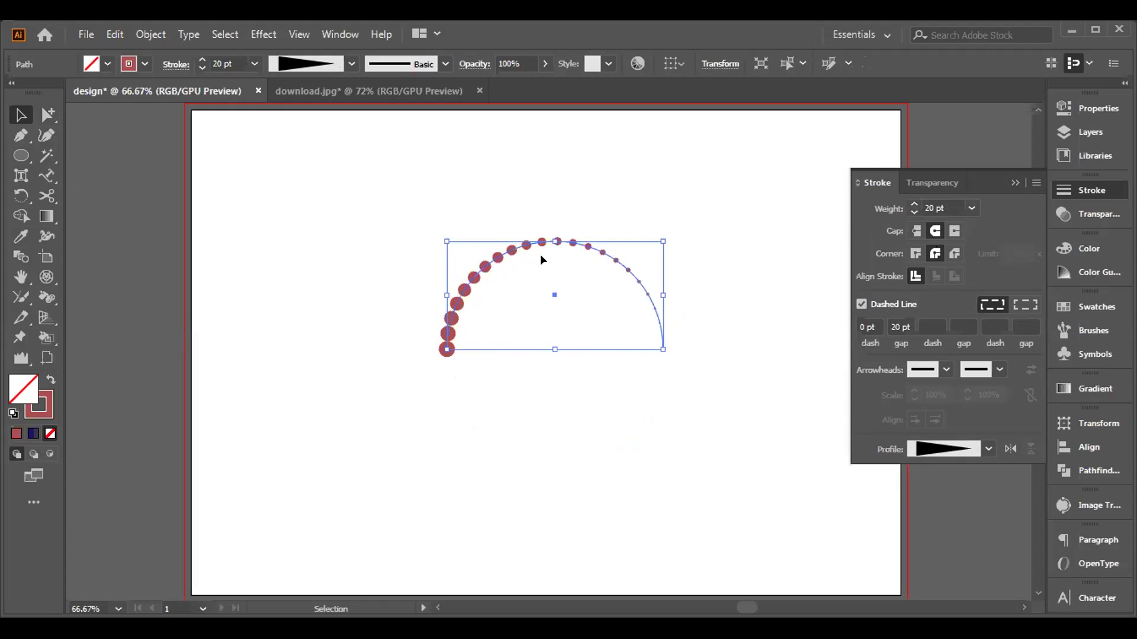
click(1008, 178)
Step: Use Transform Each with preview on to make a copy of the dotted arc rotated by 20°
right_click(564, 286)
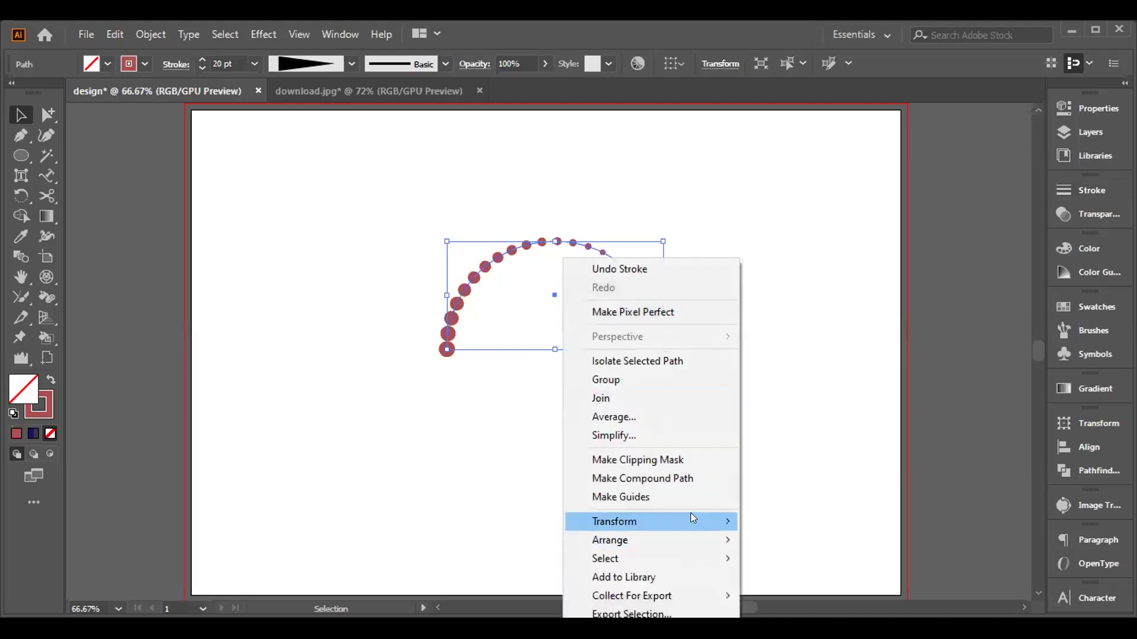
mouse_move(693, 518)
click(790, 496)
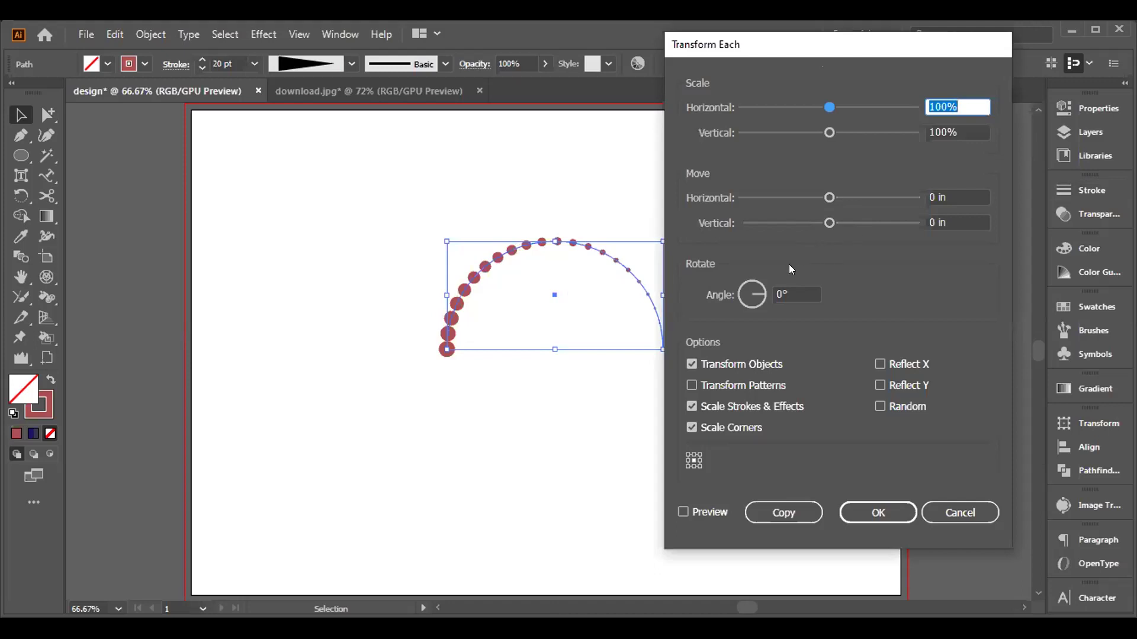
drag(760, 297, 760, 289)
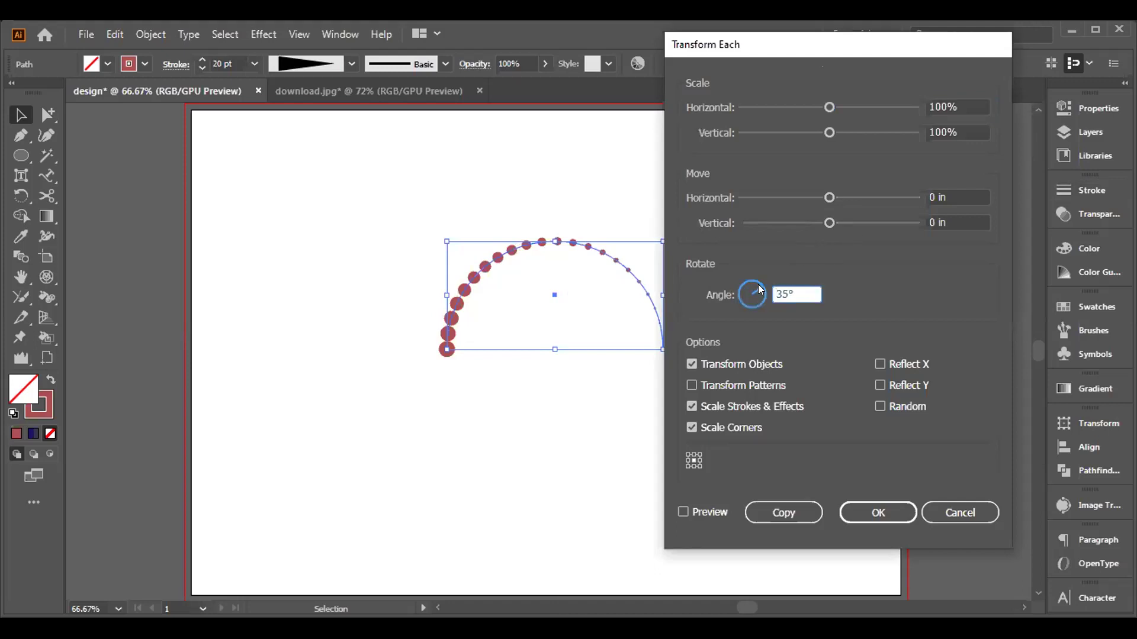
click(682, 510)
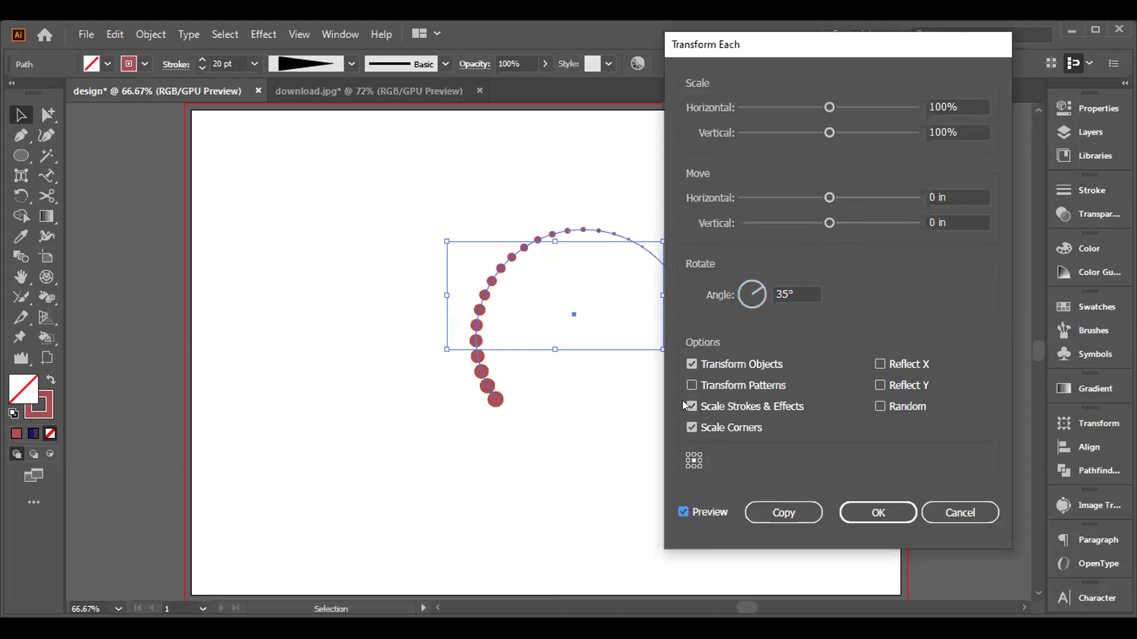
click(789, 290)
key(BackSpace)
key(BackSpace)
key(BackSpace)
text(2)
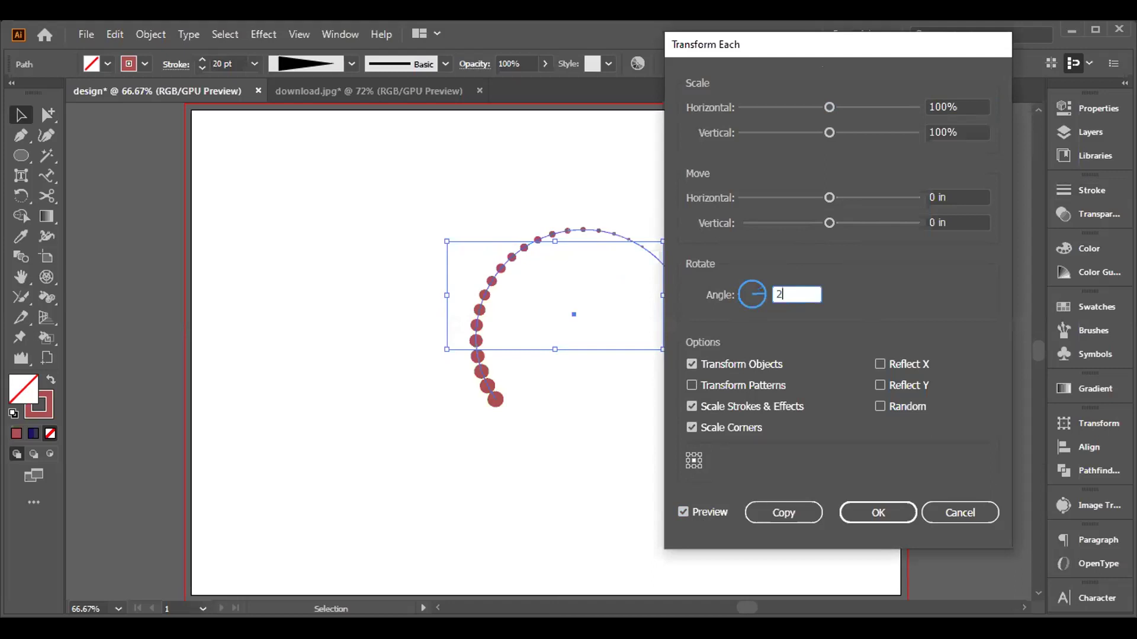
text(0)
click(784, 512)
Step: Repeat the rotated copy of the arc until the dotted arcs form a full ring
key(ctrl+d)
key(ctrl+d)
key(ctrl+d)
key(ctrl+d)
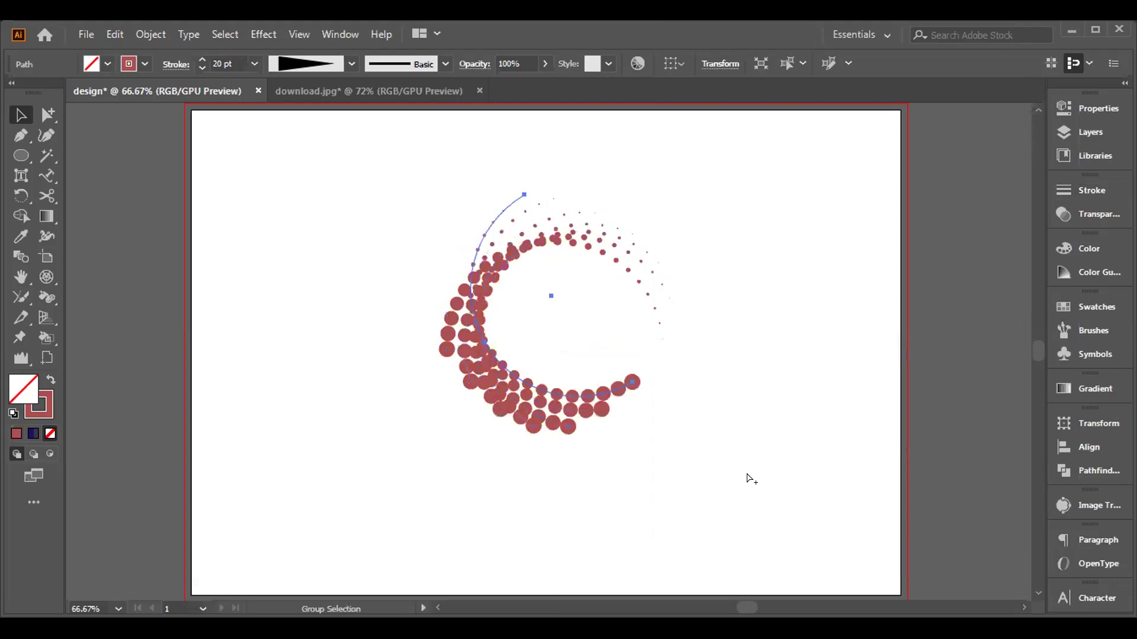
key(ctrl+d)
key(ctrl+d)
key(ctrl+d)
key(ctrl+d)
key(ctrl+d)
key(ctrl+d)
key(ctrl+d)
key(ctrl+d)
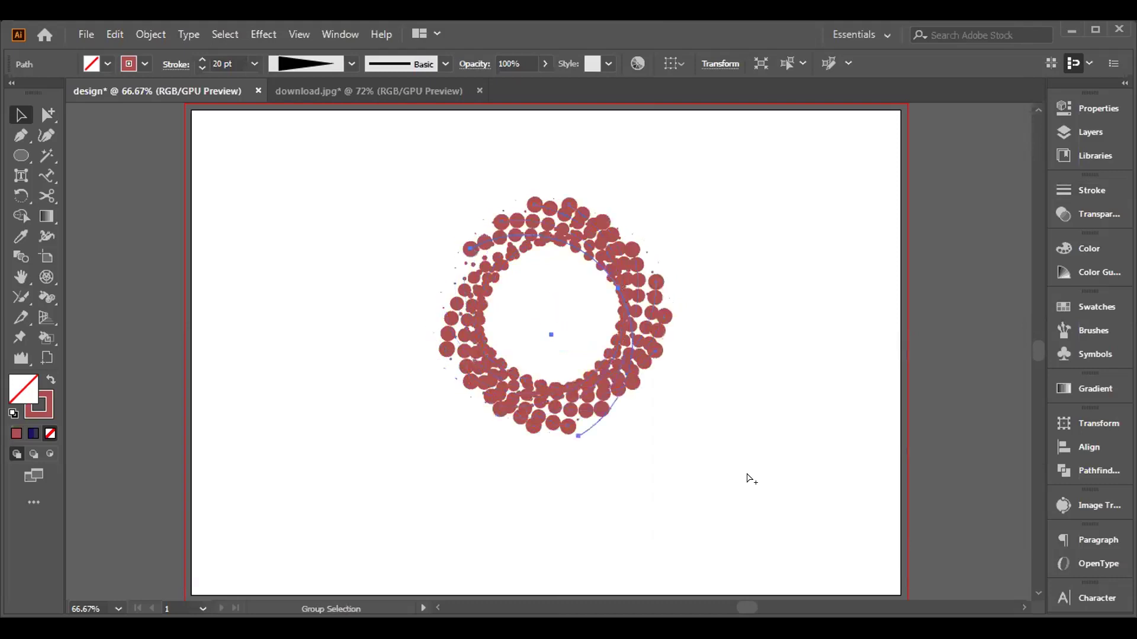
key(ctrl+d)
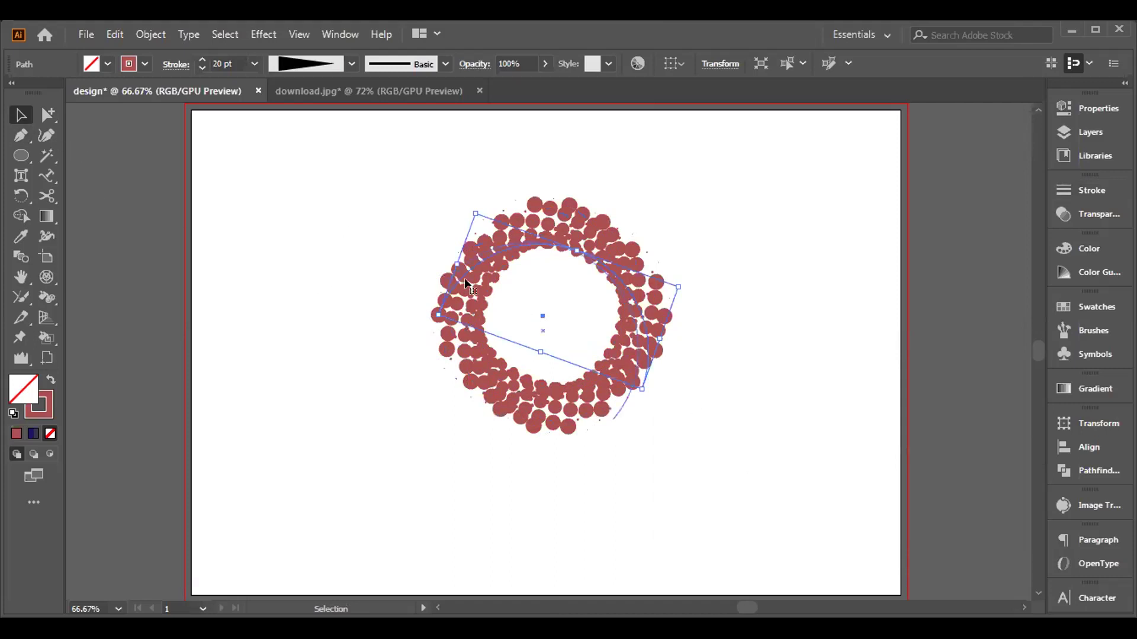
Step: Delete all the dotted arcs from the artboard and bring up the Align options
drag(321, 173, 622, 443)
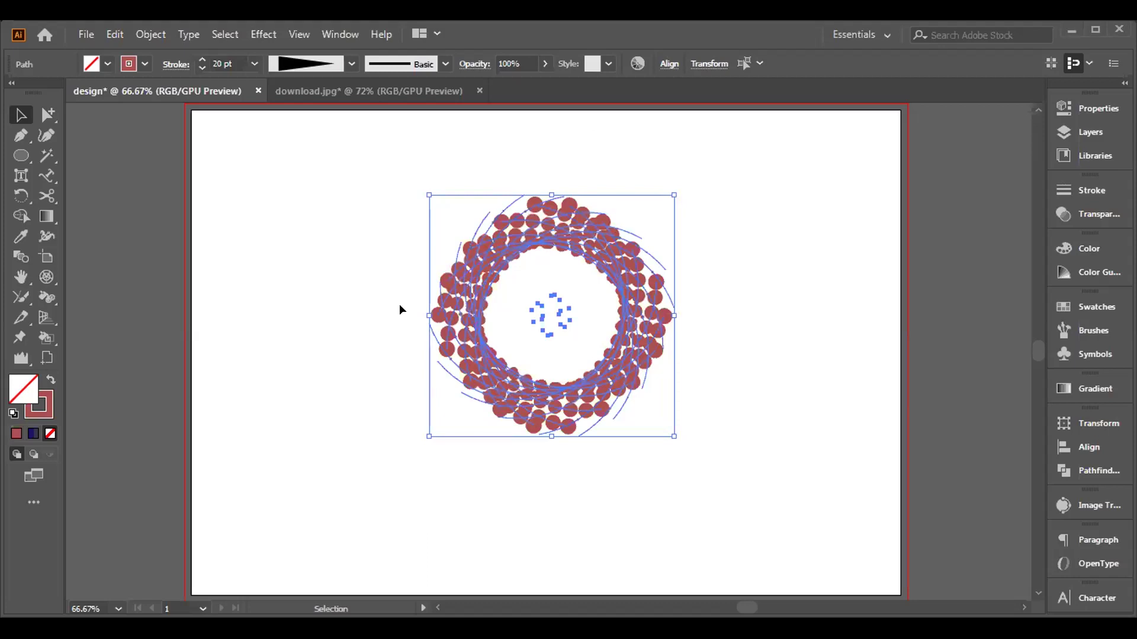
key(Delete)
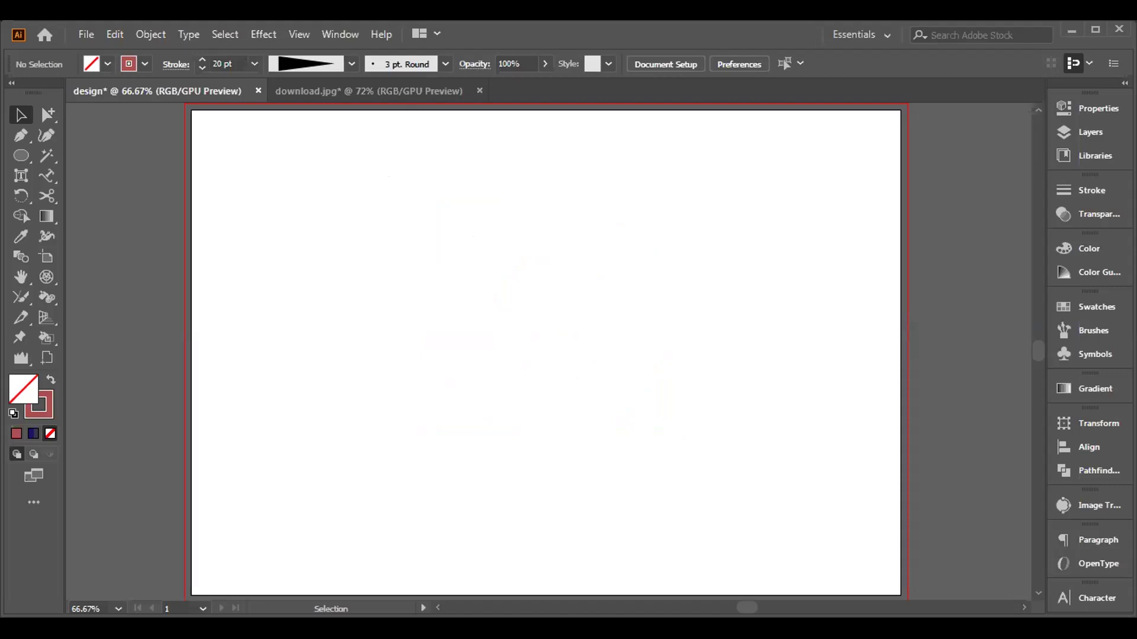
key(shift+F7)
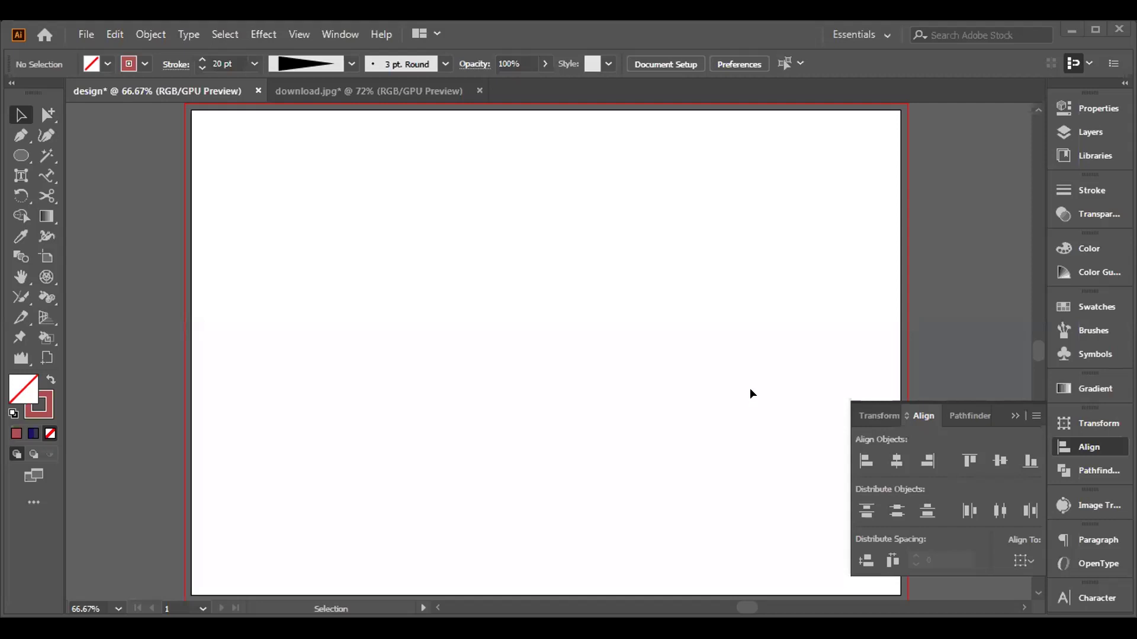
click(1027, 563)
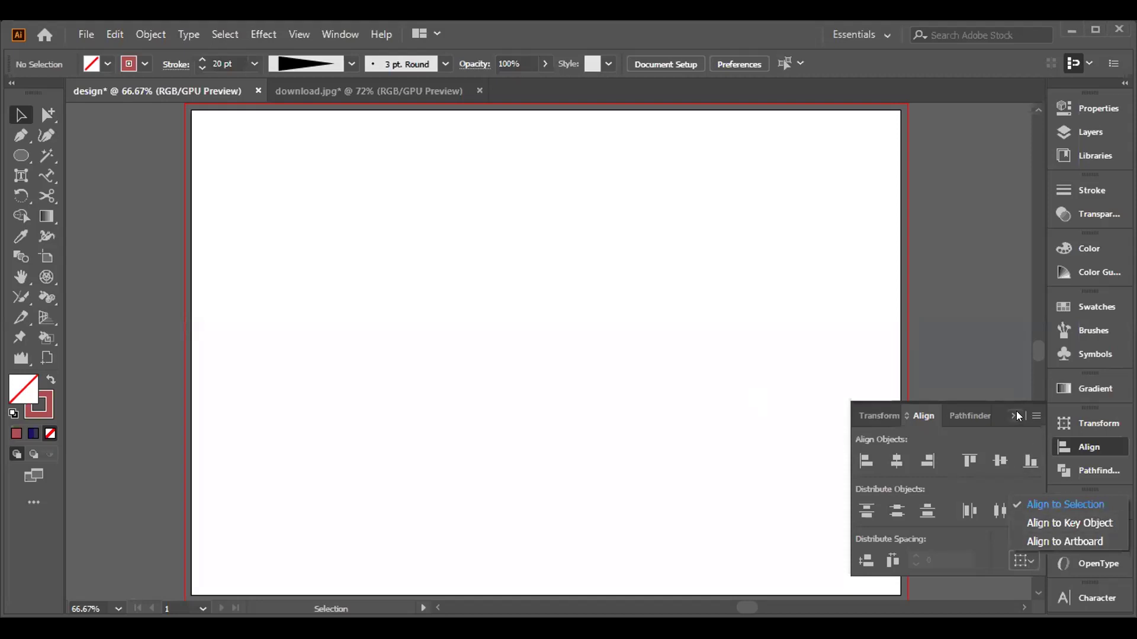
key(Escape)
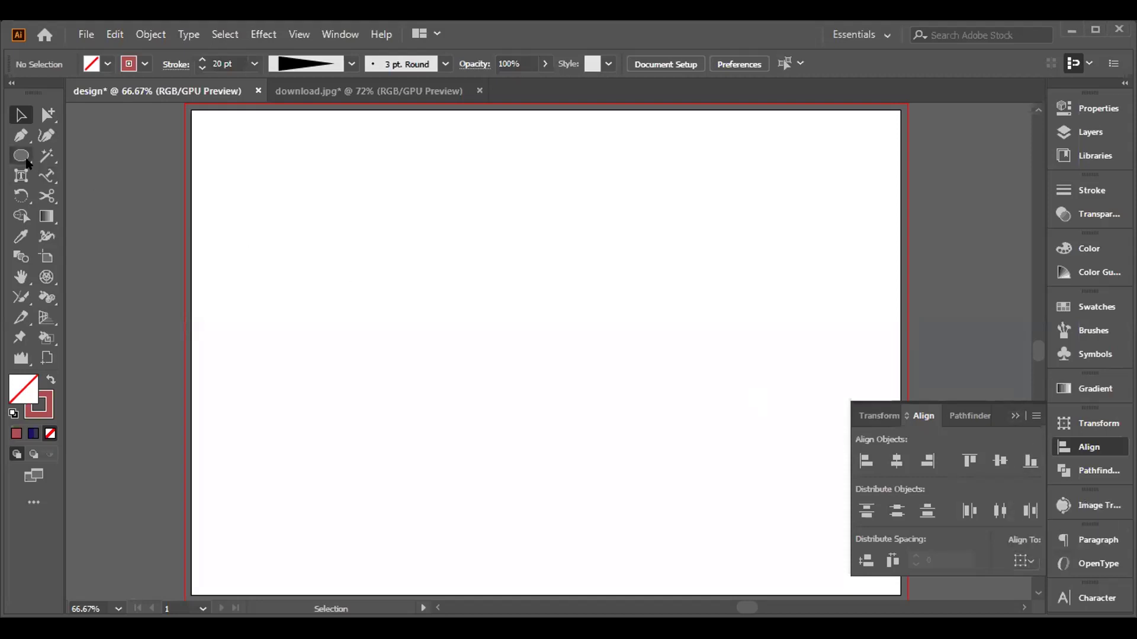
click(27, 163)
click(102, 157)
drag(303, 180, 337, 359)
drag(384, 241, 393, 359)
drag(475, 251, 526, 346)
mouse_move(245, 193)
mouse_down()
mouse_move(410, 256)
mouse_move(588, 365)
mouse_up()
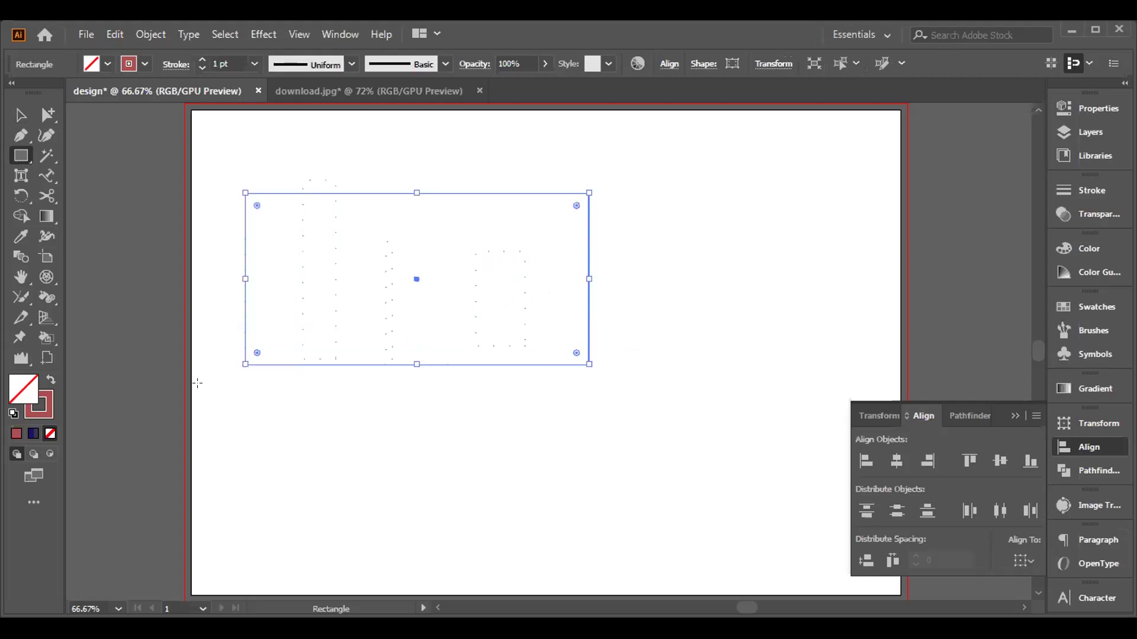
click(18, 110)
drag(198, 158, 610, 379)
key(Delete)
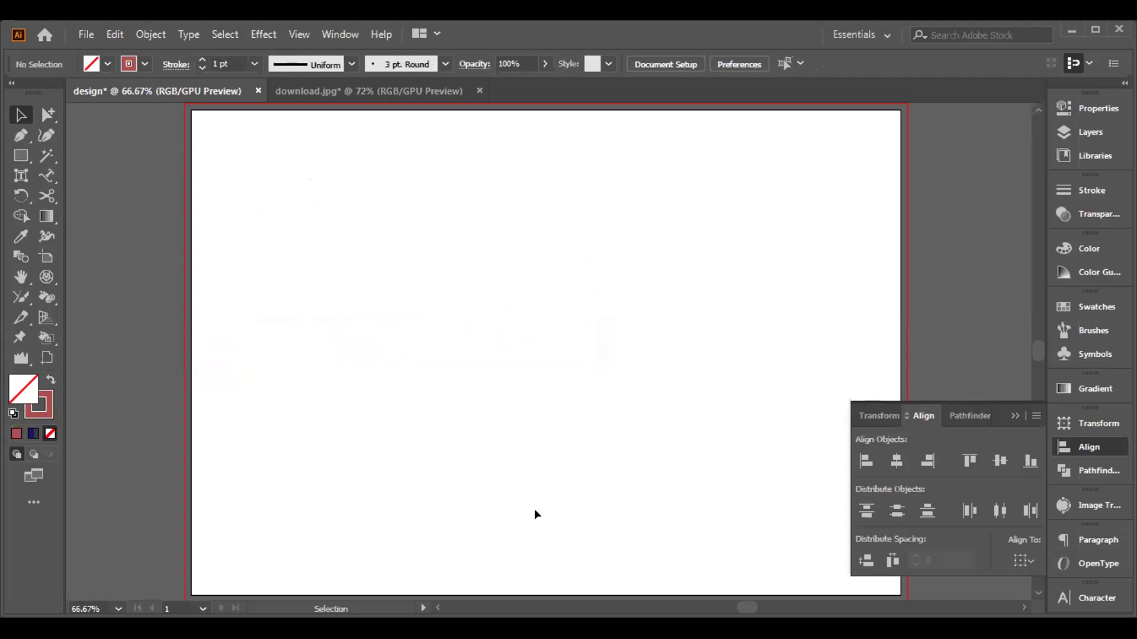
Step: Swap the fill and stroke colours and draw nine solid rectangles of varying sizes scattered across the artboard
click(51, 379)
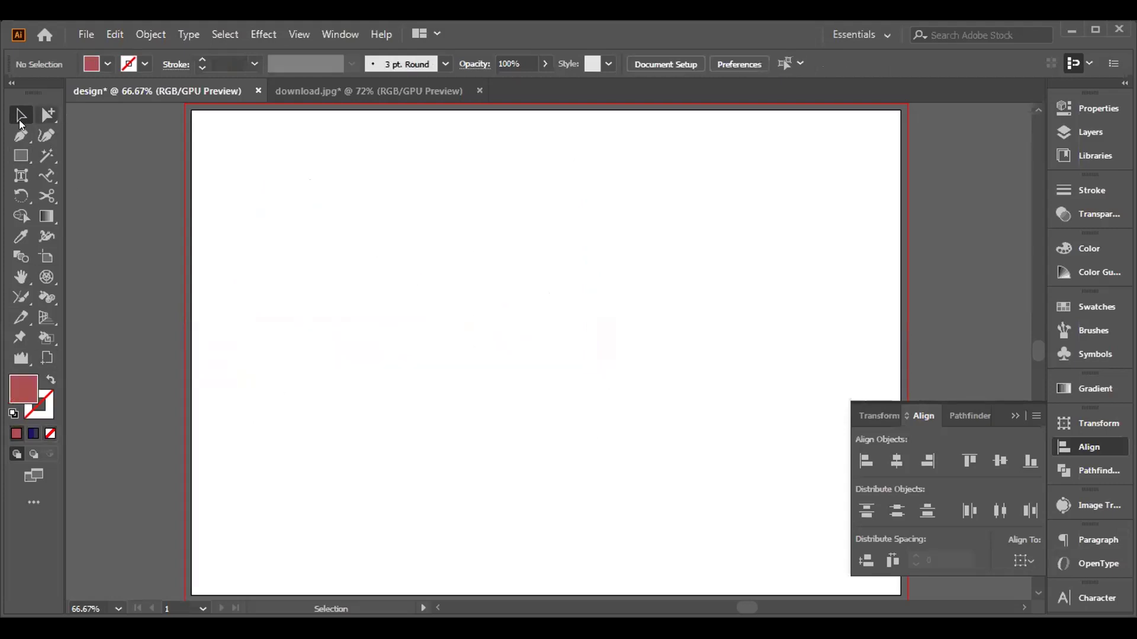
click(21, 155)
drag(294, 198, 348, 379)
mouse_move(380, 266)
mouse_down()
mouse_move(427, 284)
mouse_move(459, 404)
mouse_up()
drag(539, 271, 636, 409)
drag(756, 271, 798, 340)
drag(651, 261, 695, 336)
drag(523, 205, 513, 299)
drag(502, 390, 536, 448)
drag(616, 448, 674, 486)
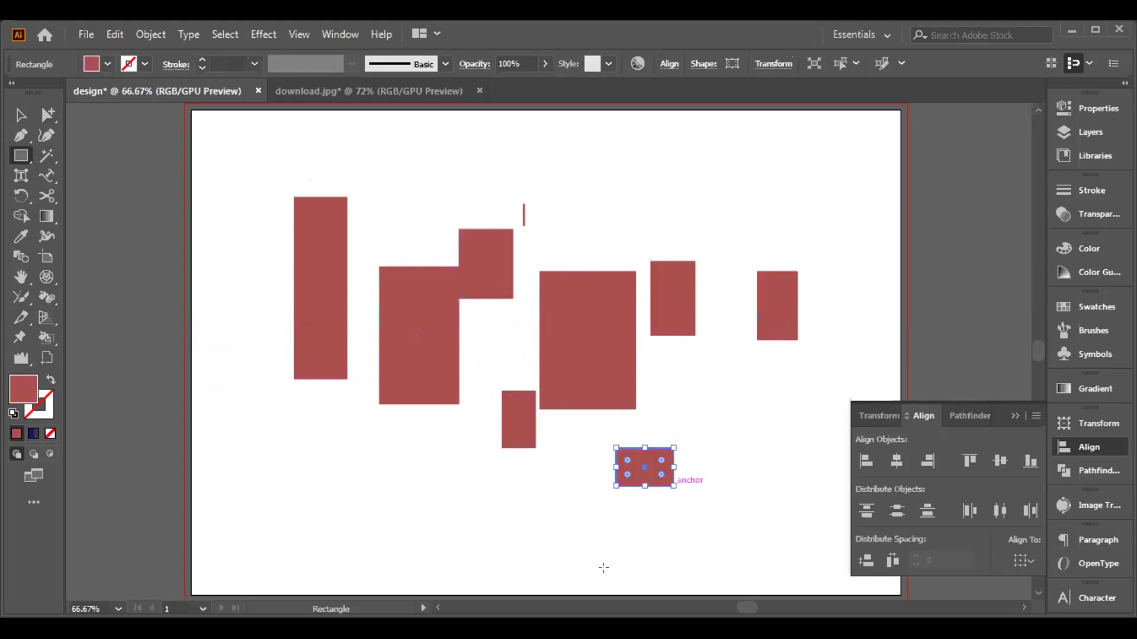
Step: Select all the rectangles and, relative to the selection, align them vertically by their tops, centres and bottoms in turn
click(19, 113)
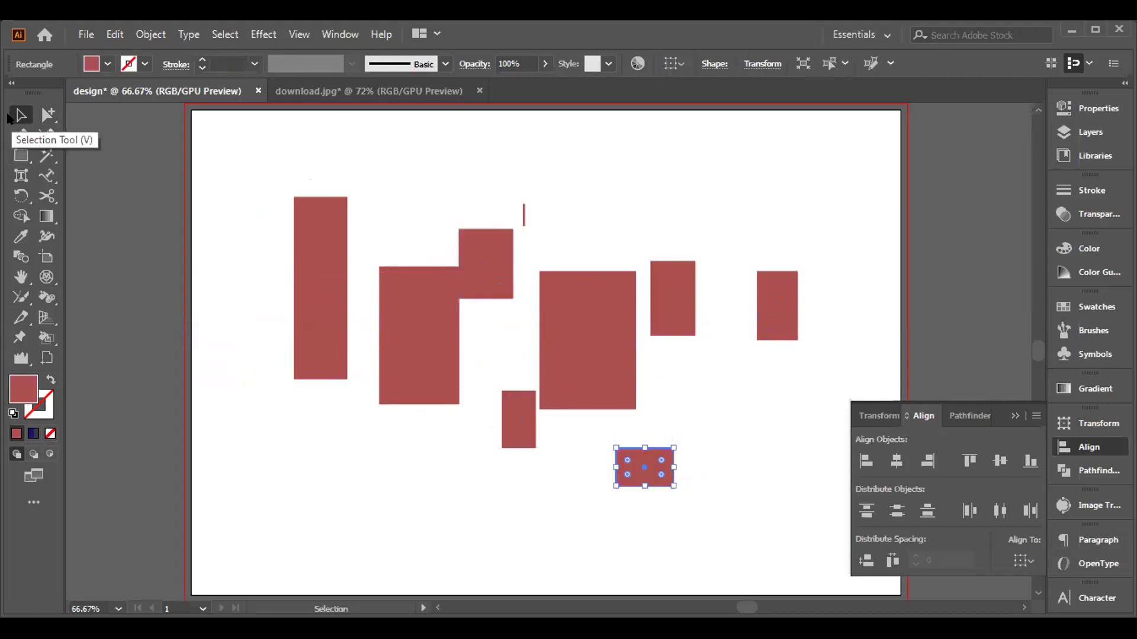
mouse_move(199, 145)
mouse_down()
mouse_move(313, 265)
mouse_move(732, 505)
mouse_move(778, 507)
mouse_up()
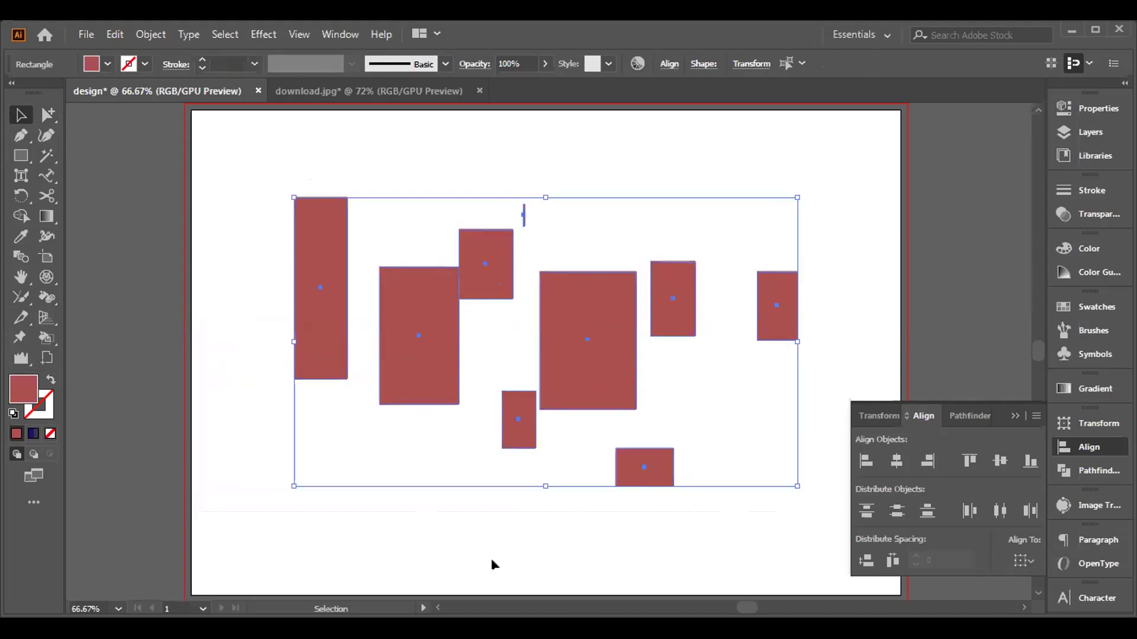
click(1021, 560)
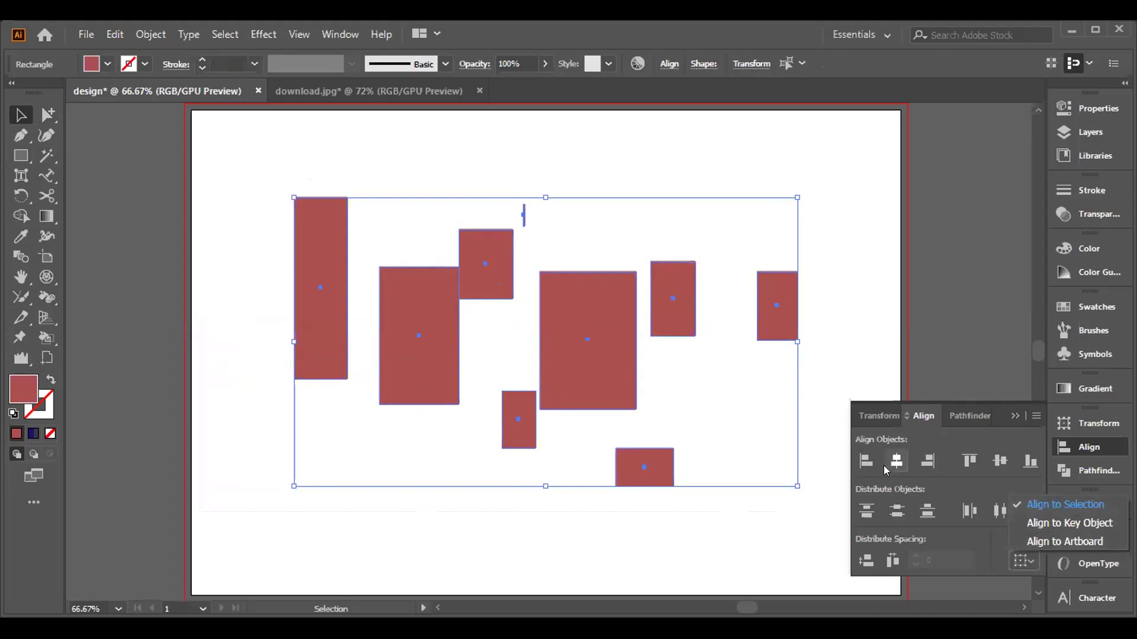
click(966, 461)
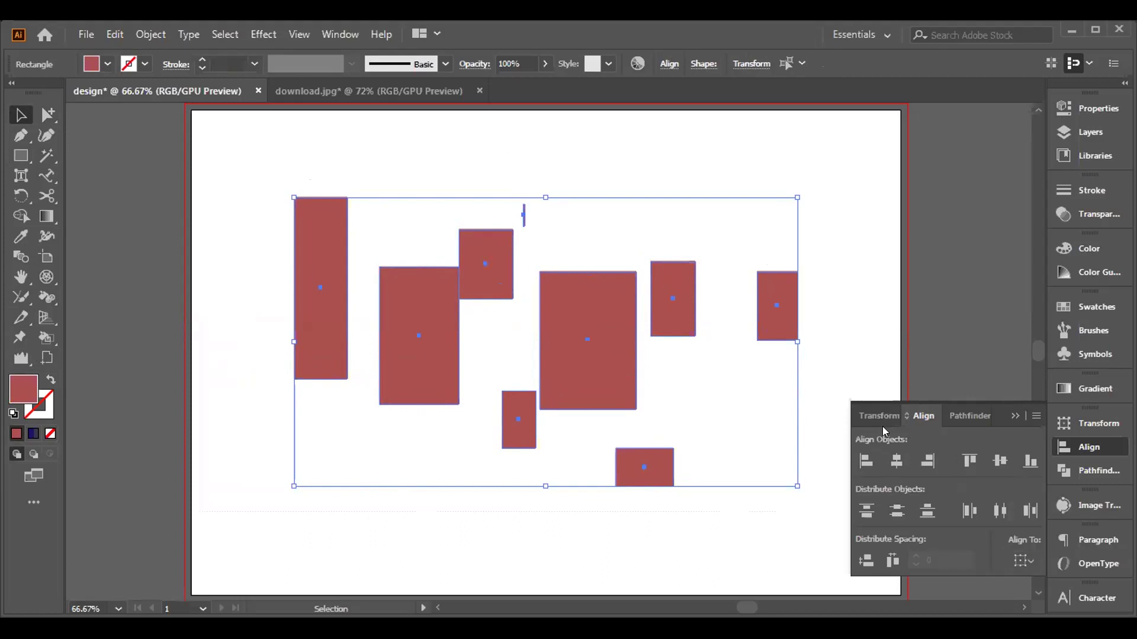
click(968, 461)
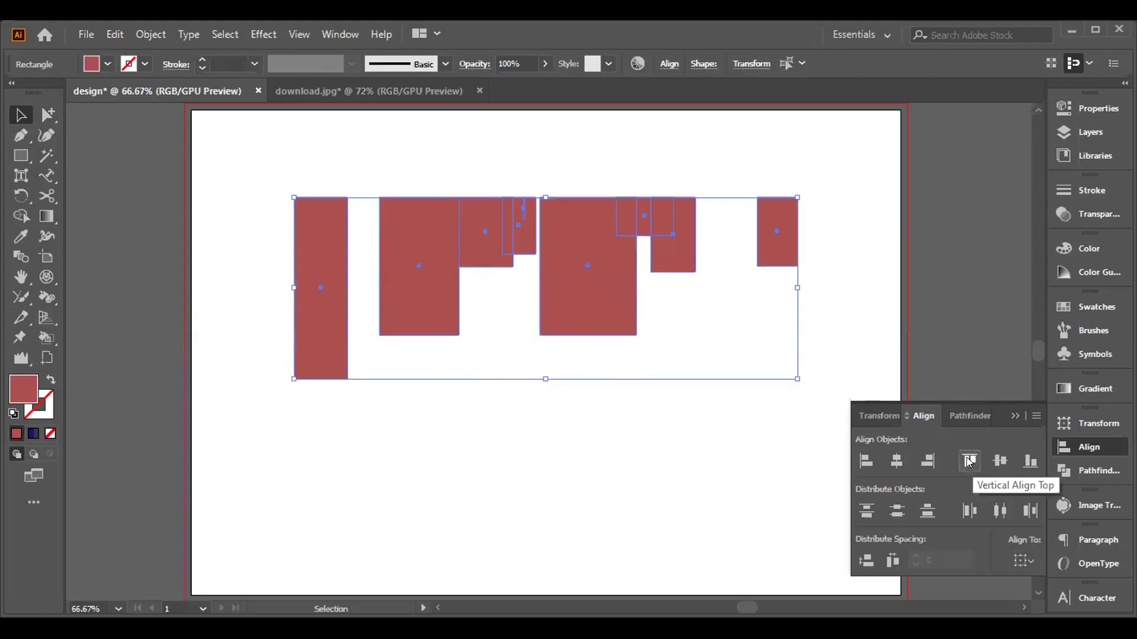
click(1000, 461)
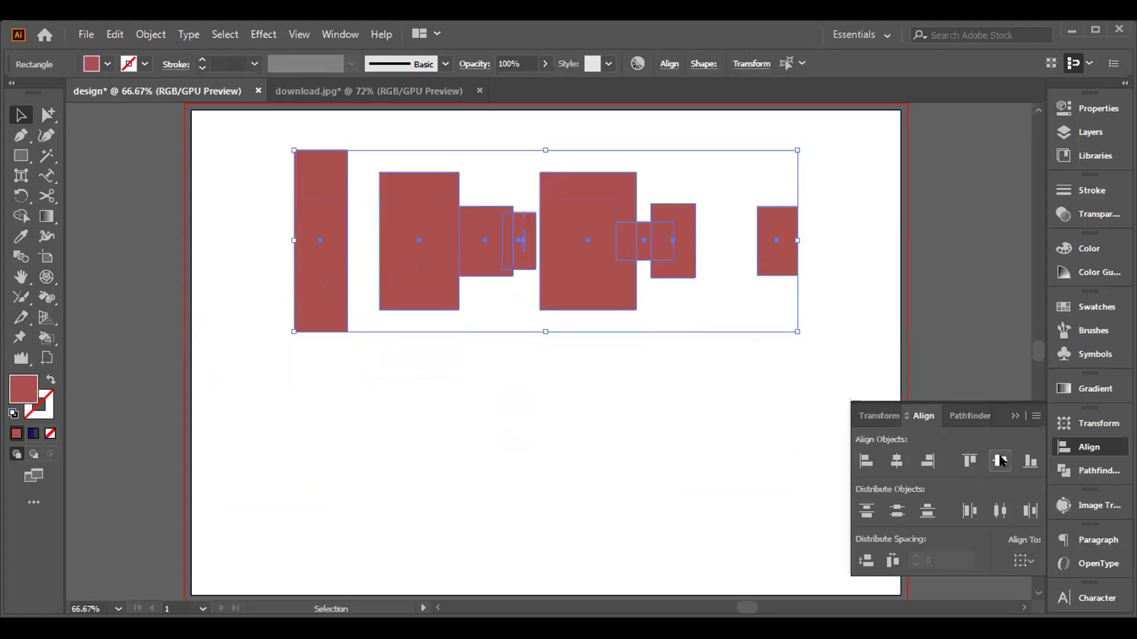
click(1029, 461)
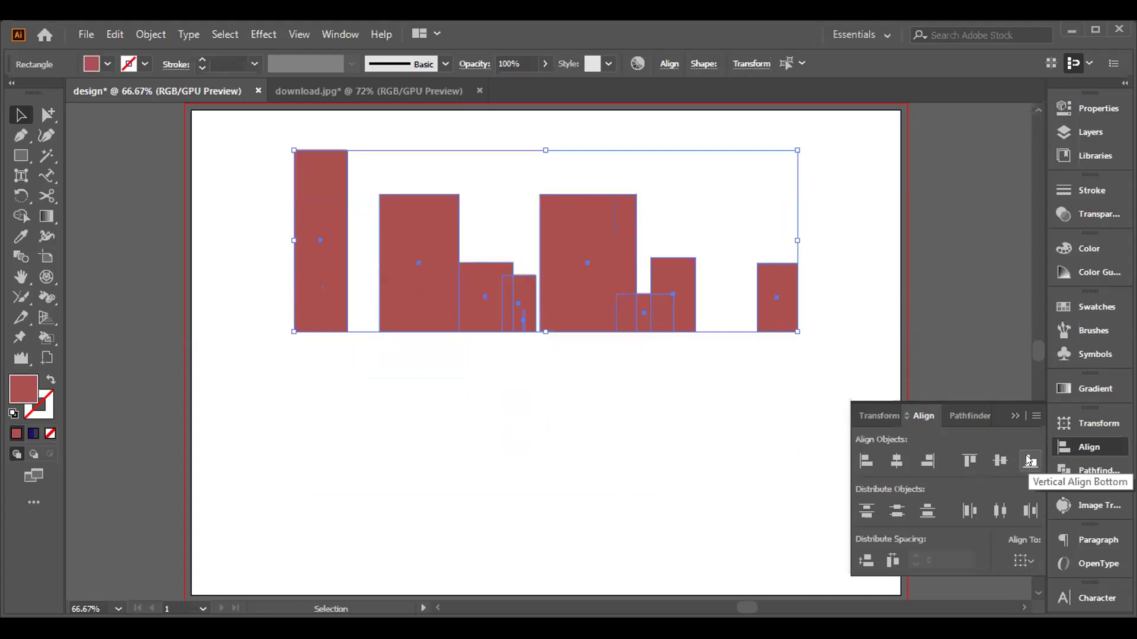
Step: Switch to Align to Key Object with the second rectangle of the row as key, and align tops, bottoms, then vertical centres
click(1022, 560)
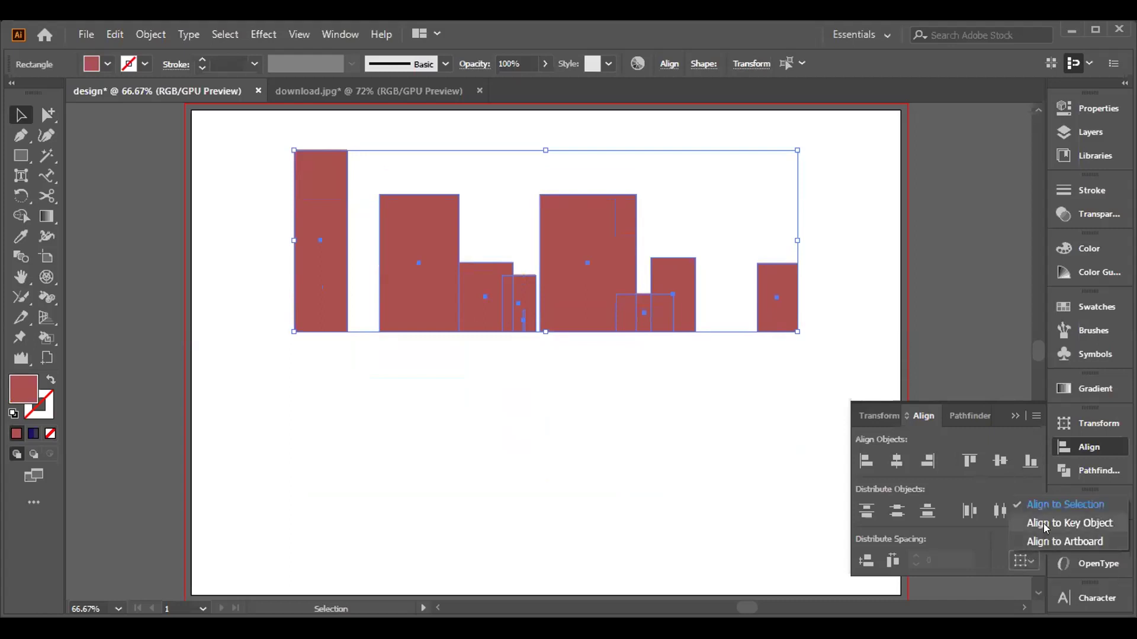
click(1045, 528)
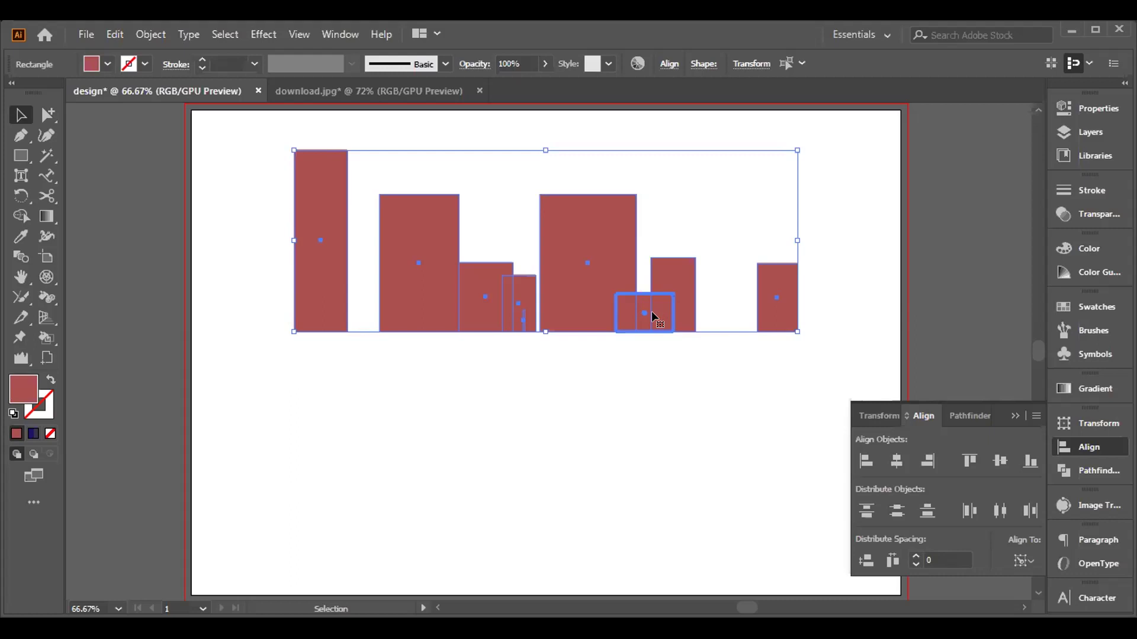
click(329, 255)
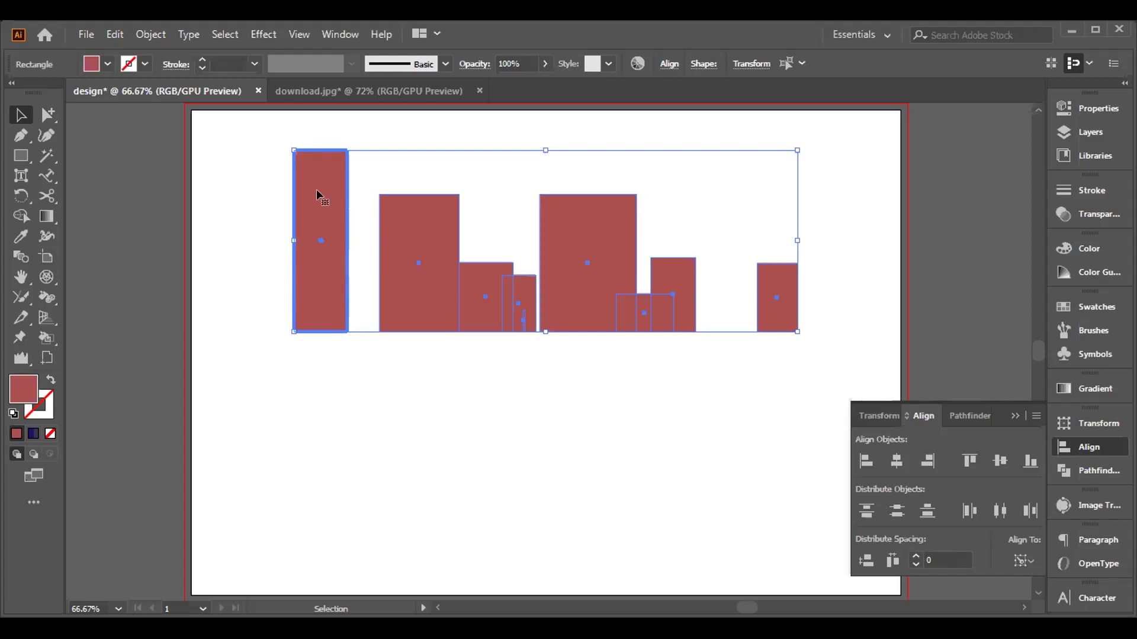
click(424, 259)
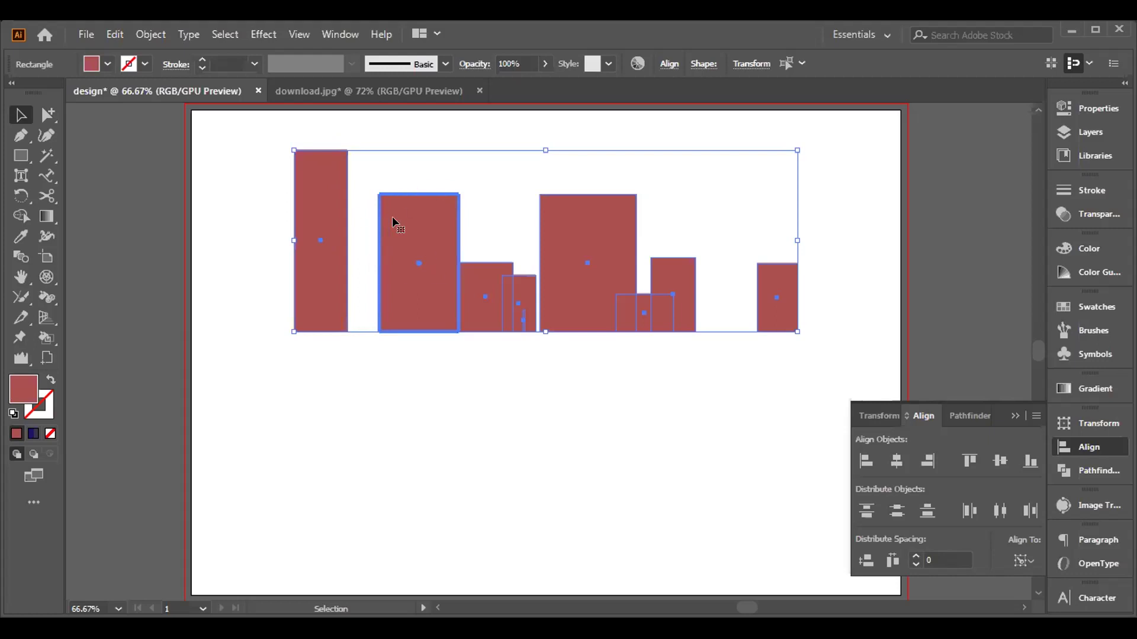
click(970, 461)
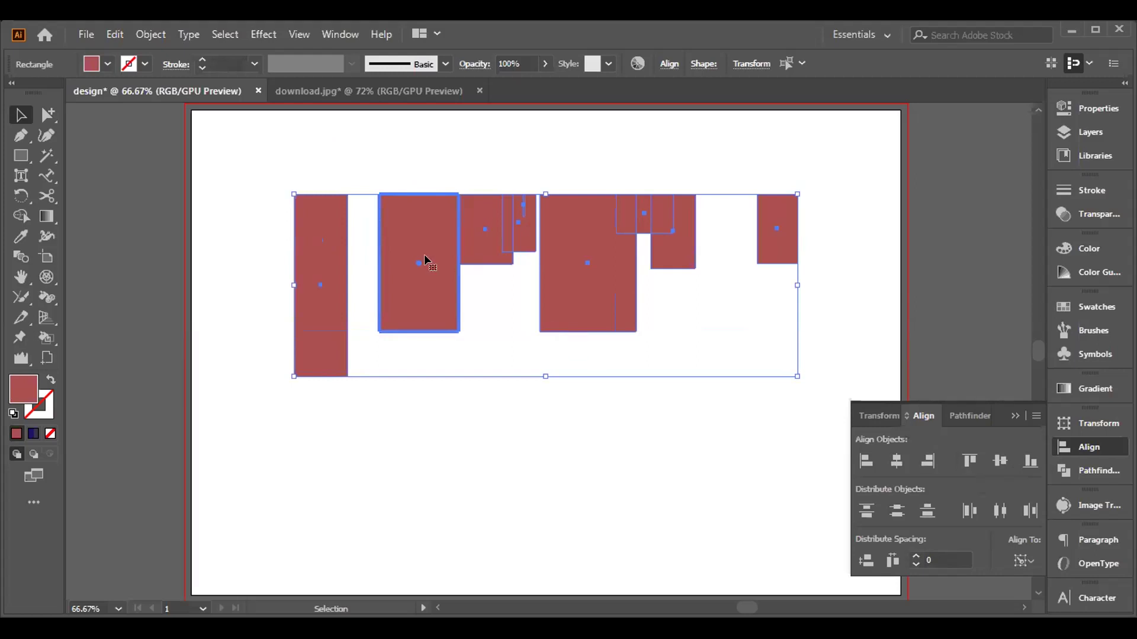
click(1029, 461)
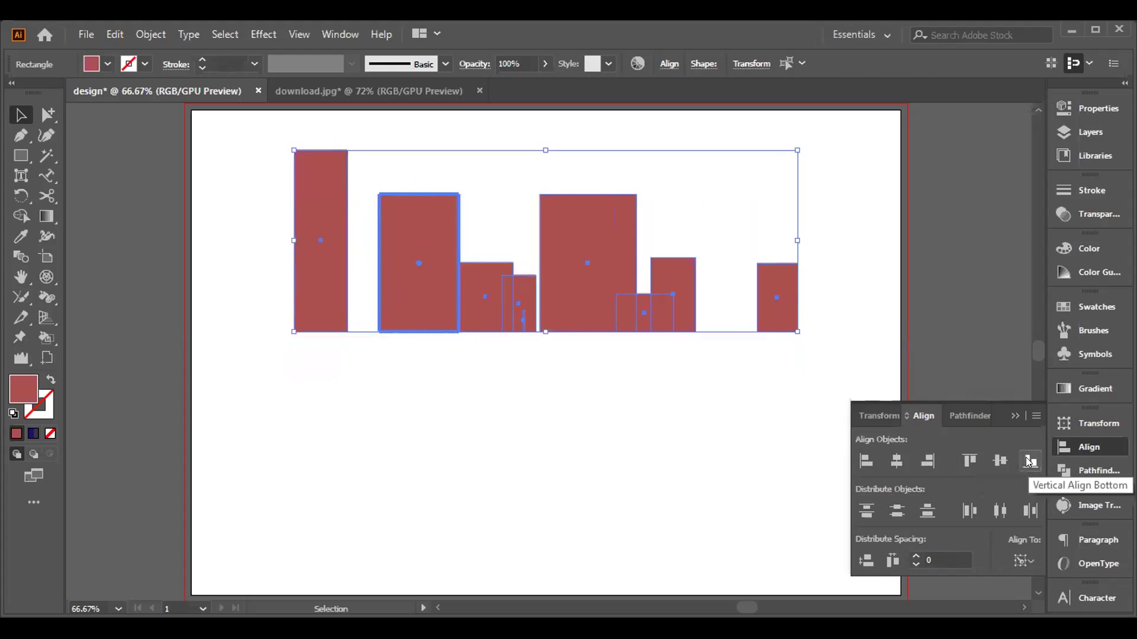
click(1000, 461)
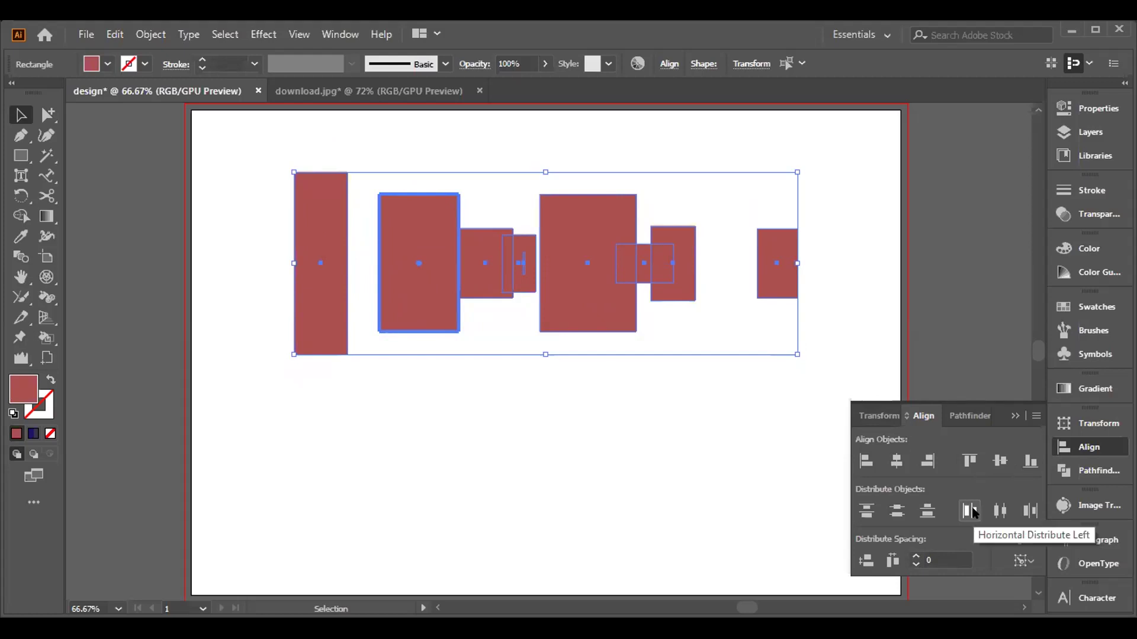
Step: Switch back to Align to Selection and distribute the rectangles horizontally by left edges, centres and right edges in turn
click(1023, 561)
click(1031, 503)
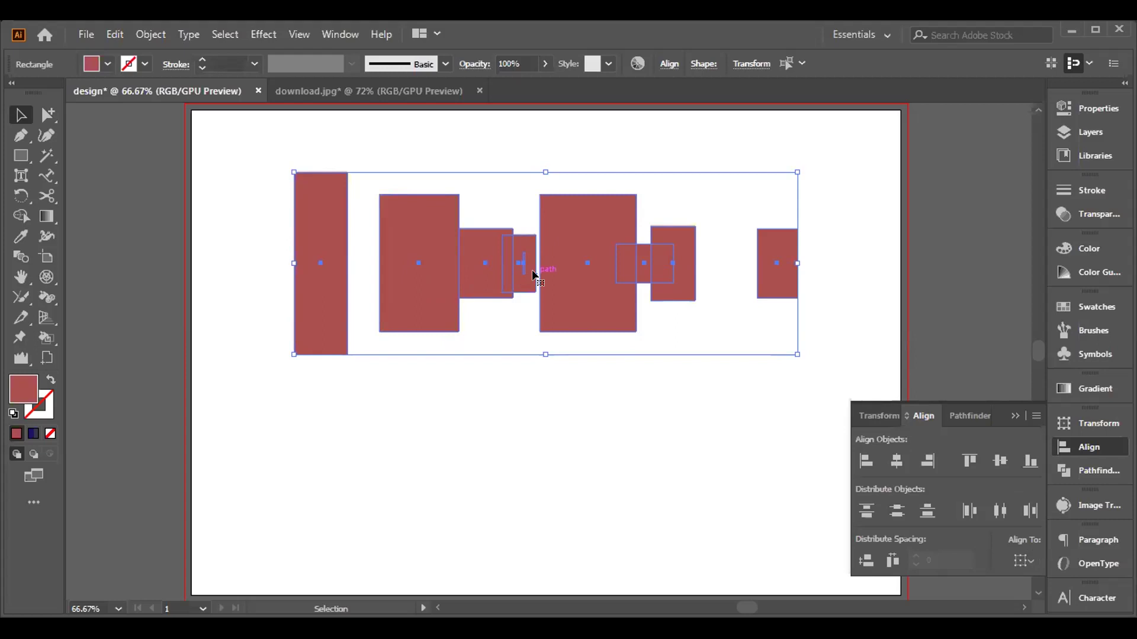
click(968, 510)
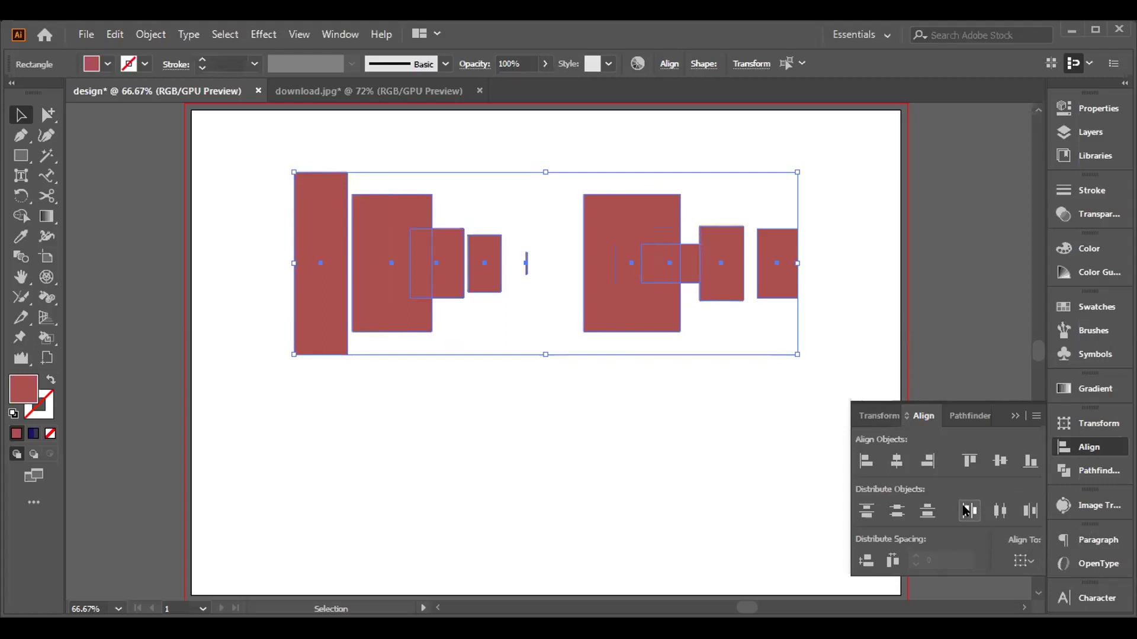
click(996, 510)
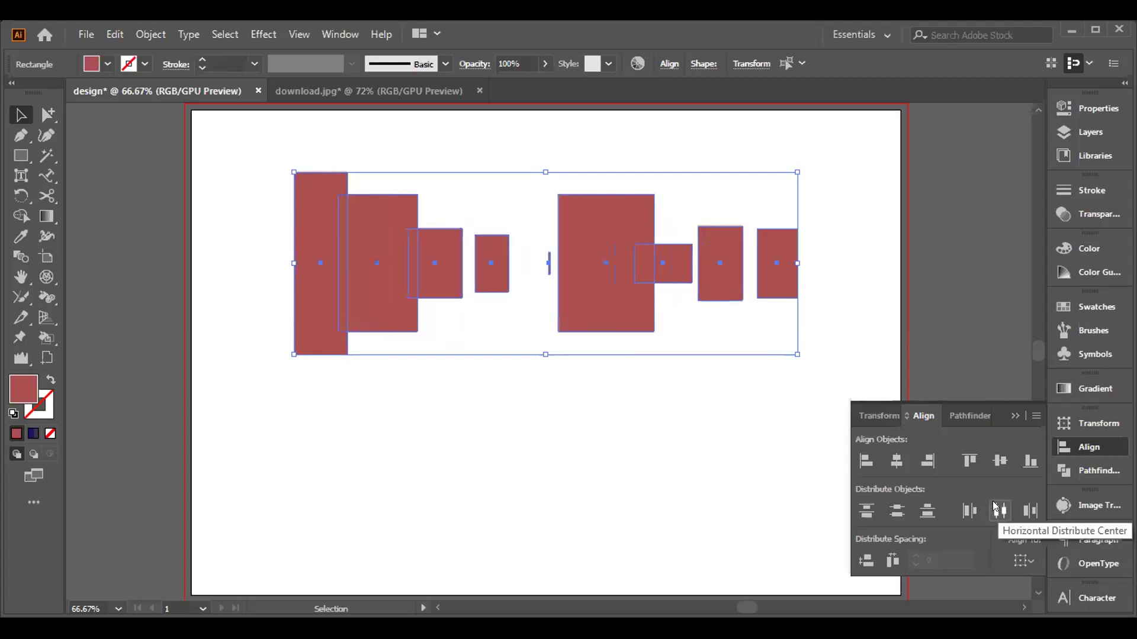
click(1023, 513)
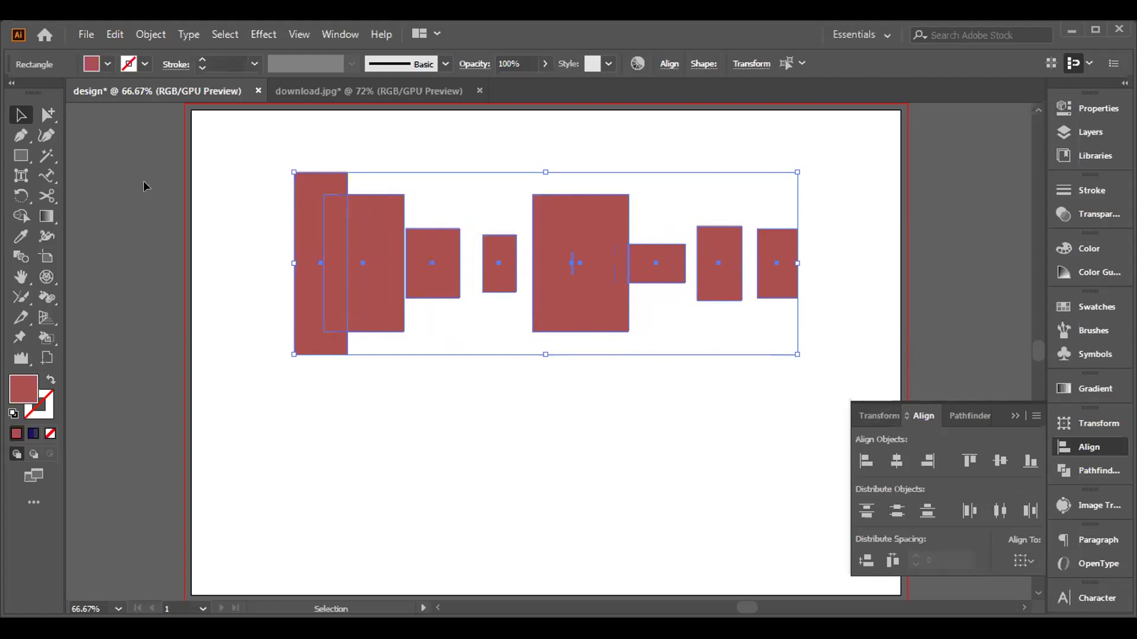
Step: Replace the rectangles with an unevenly spaced row of five identical tall, narrow bars copied from one drawn bar
drag(192, 170, 776, 337)
key(Delete)
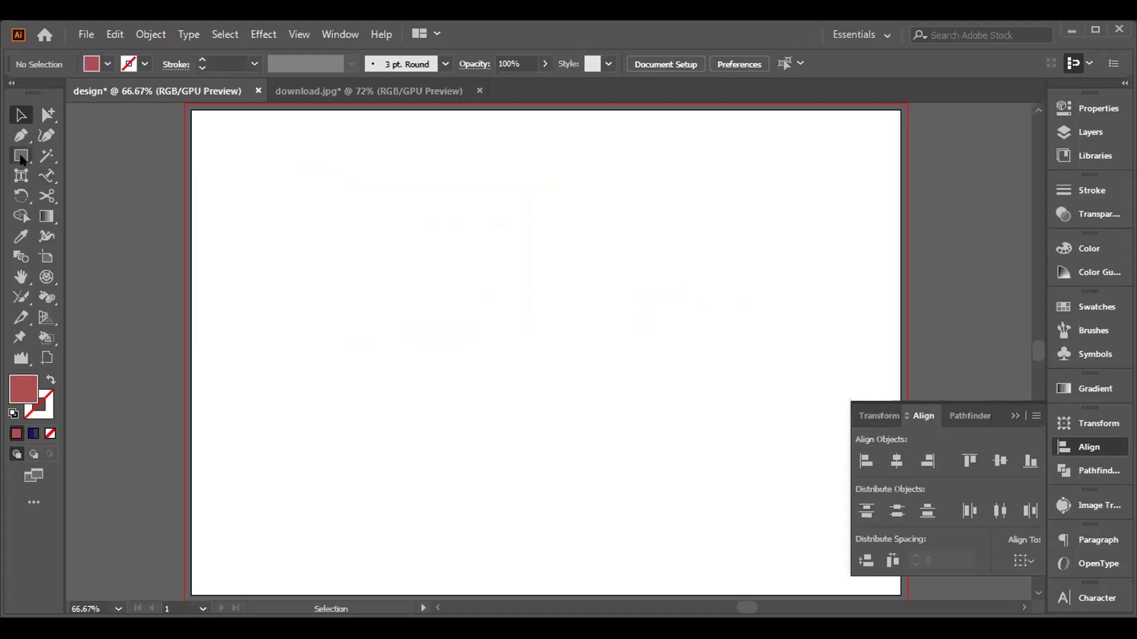
drag(22, 155, 85, 157)
drag(307, 173, 352, 344)
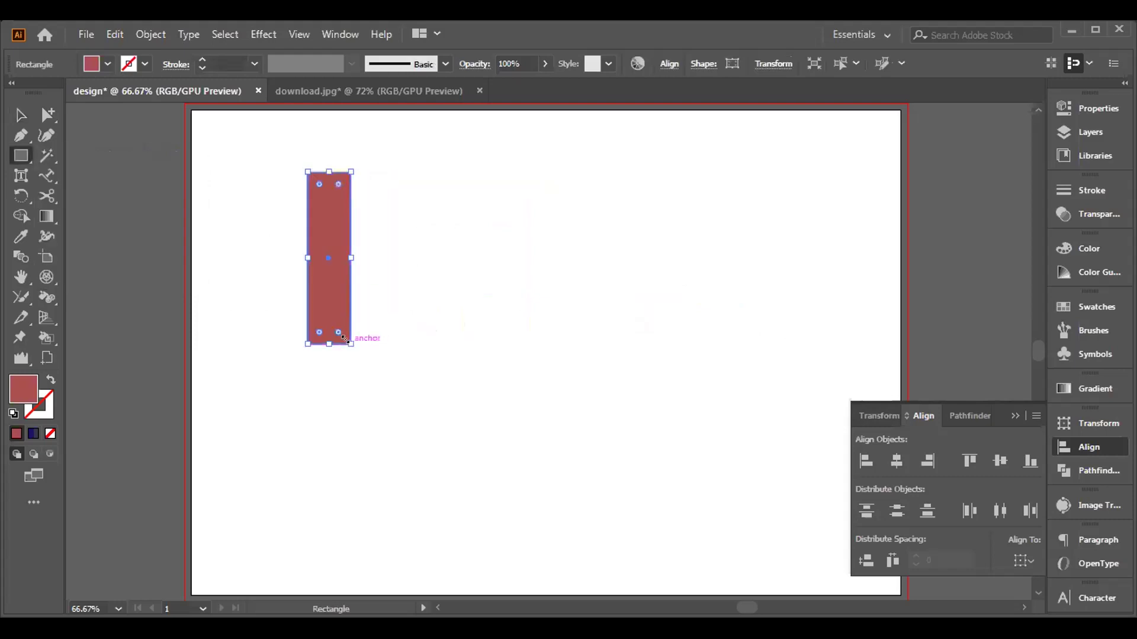
click(20, 114)
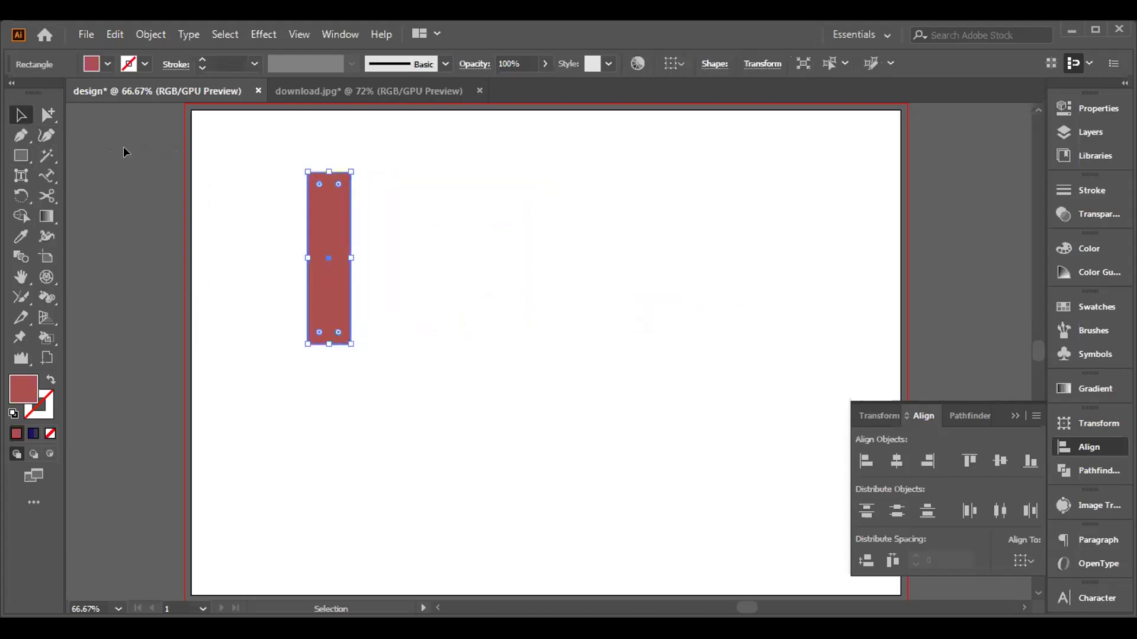
drag(318, 284, 784, 308)
Step: Select all five bars, distribute them horizontally by centres and left edges, and align their vertical centres
drag(235, 212, 838, 335)
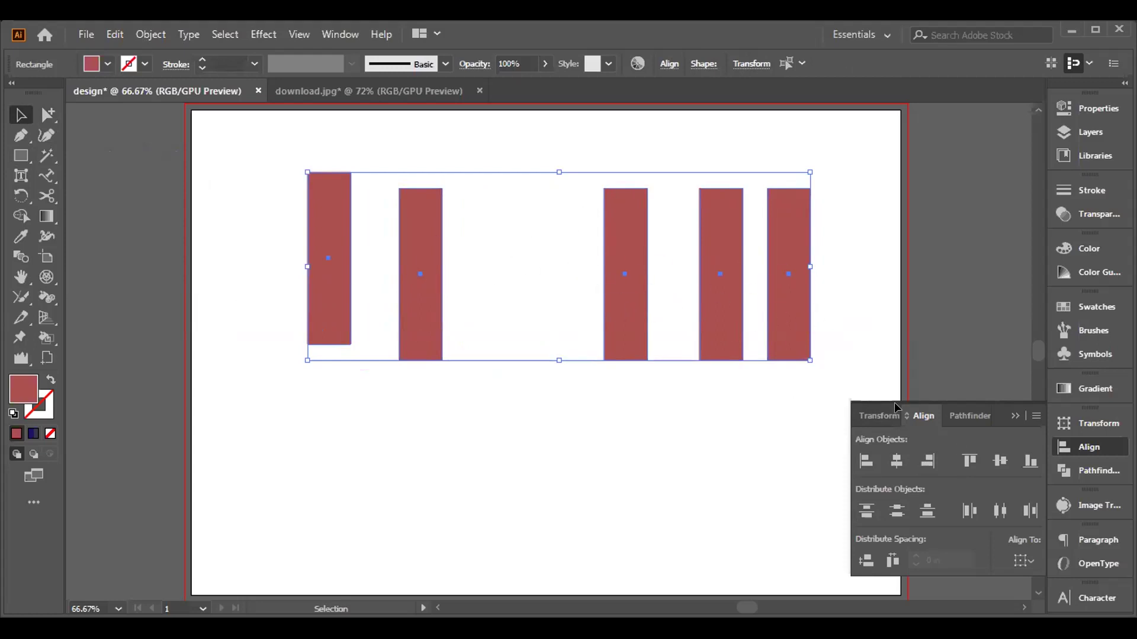
click(1001, 511)
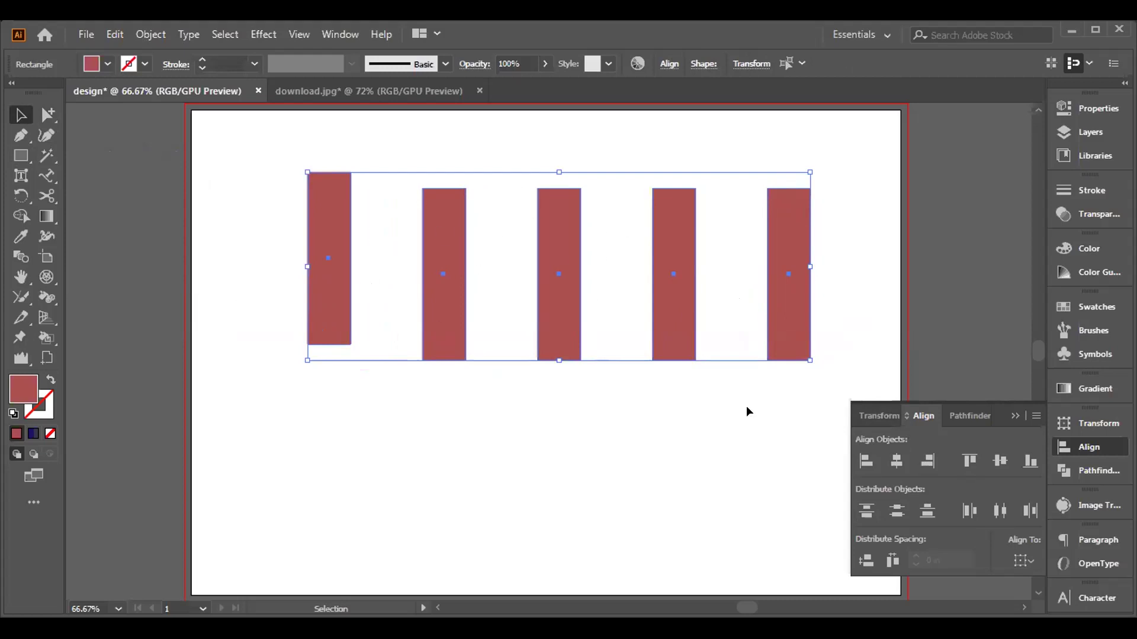
click(1001, 511)
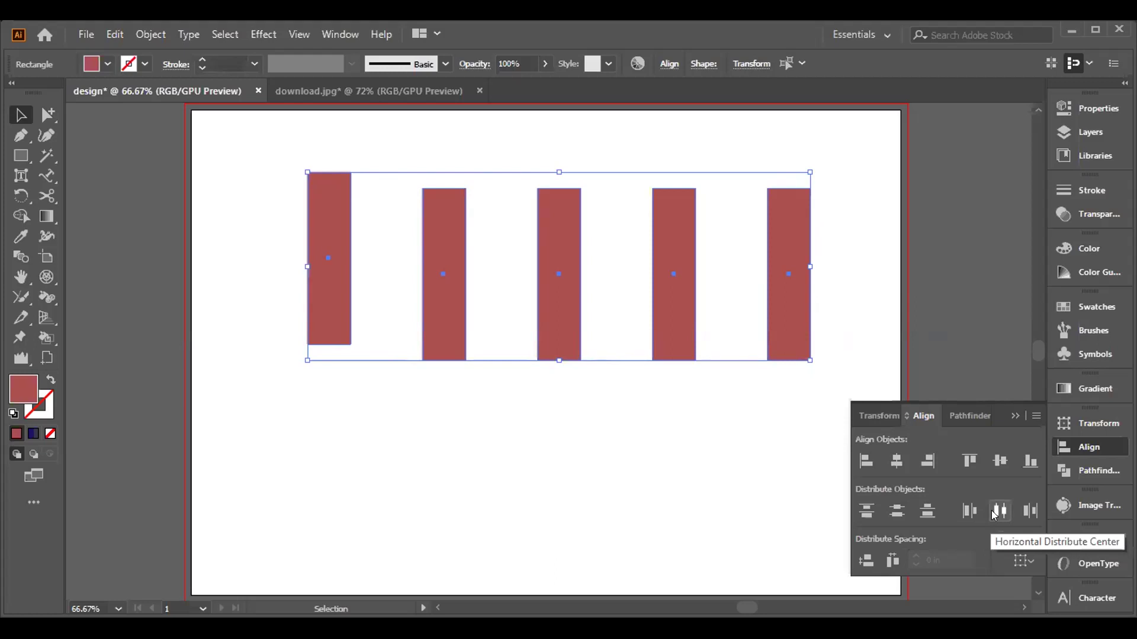
click(969, 510)
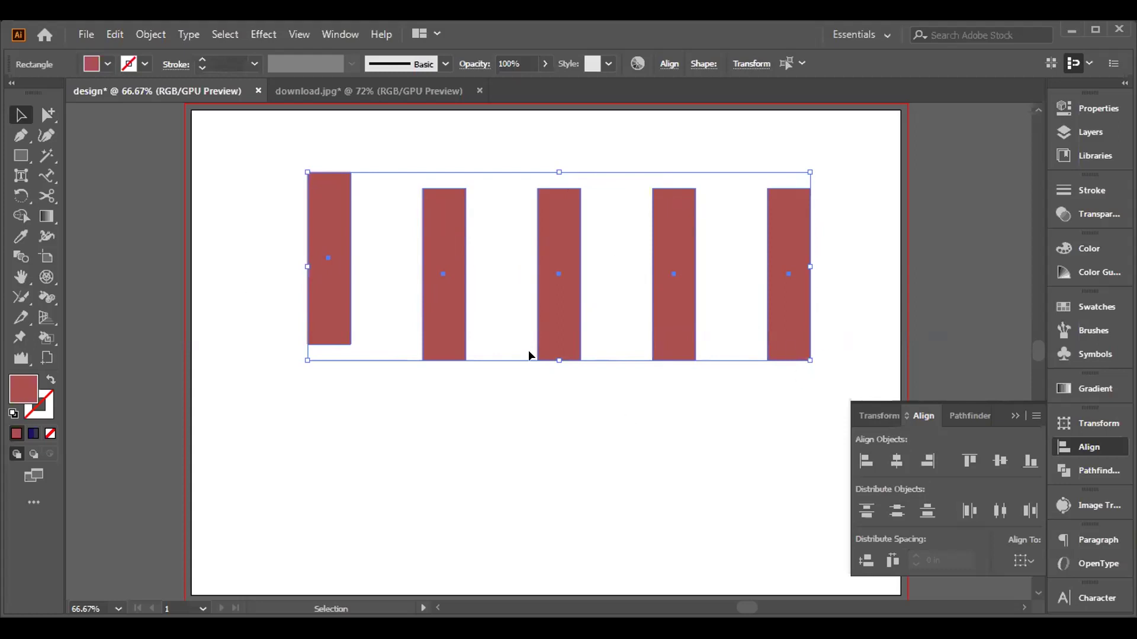
click(1000, 461)
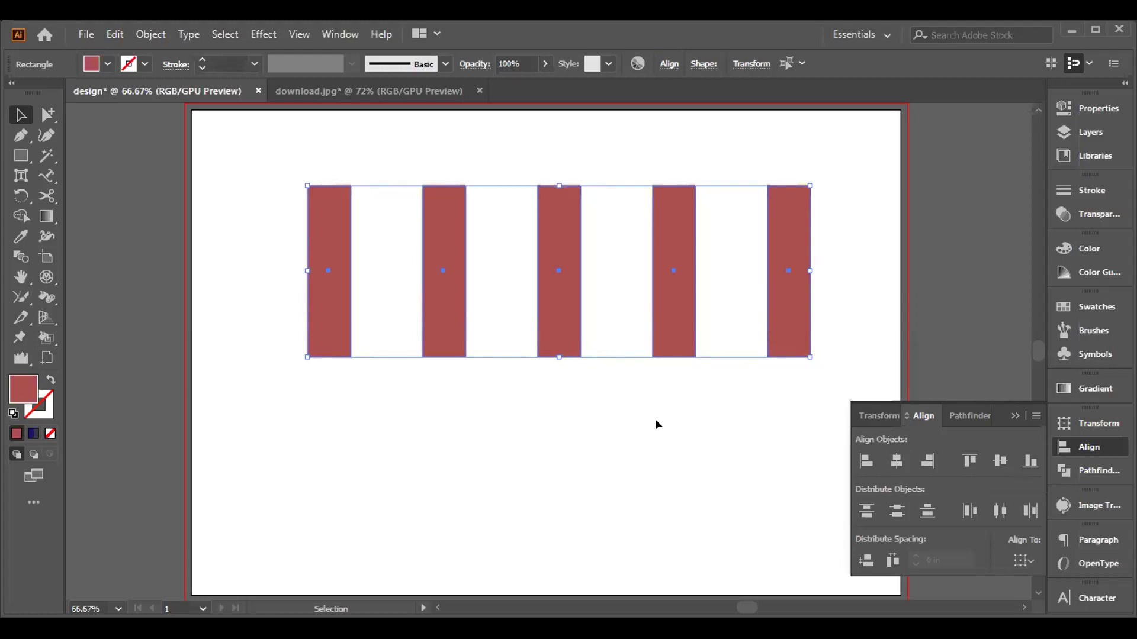
Step: Show and close the Paragraph settings, then delete the five bars from the artboard
click(1069, 538)
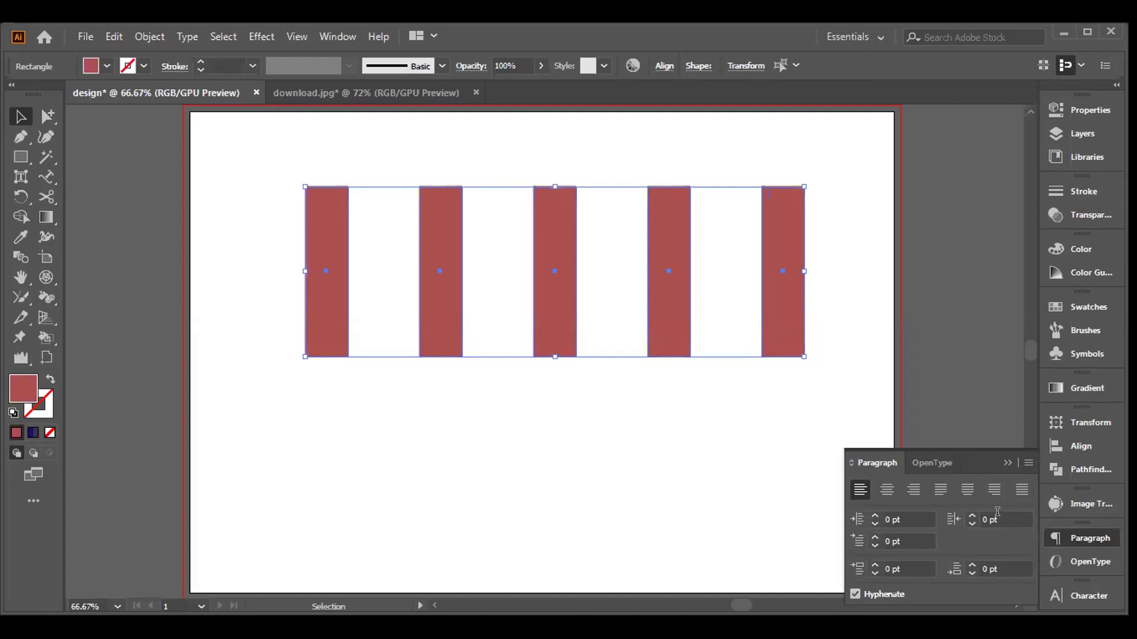
click(1006, 461)
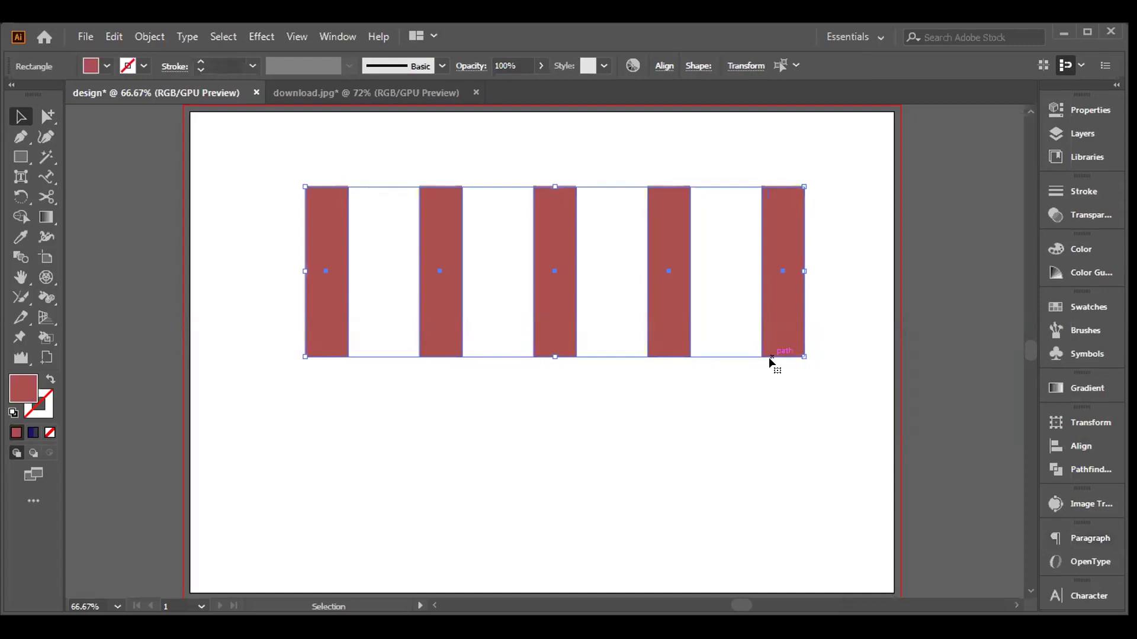
key(Delete)
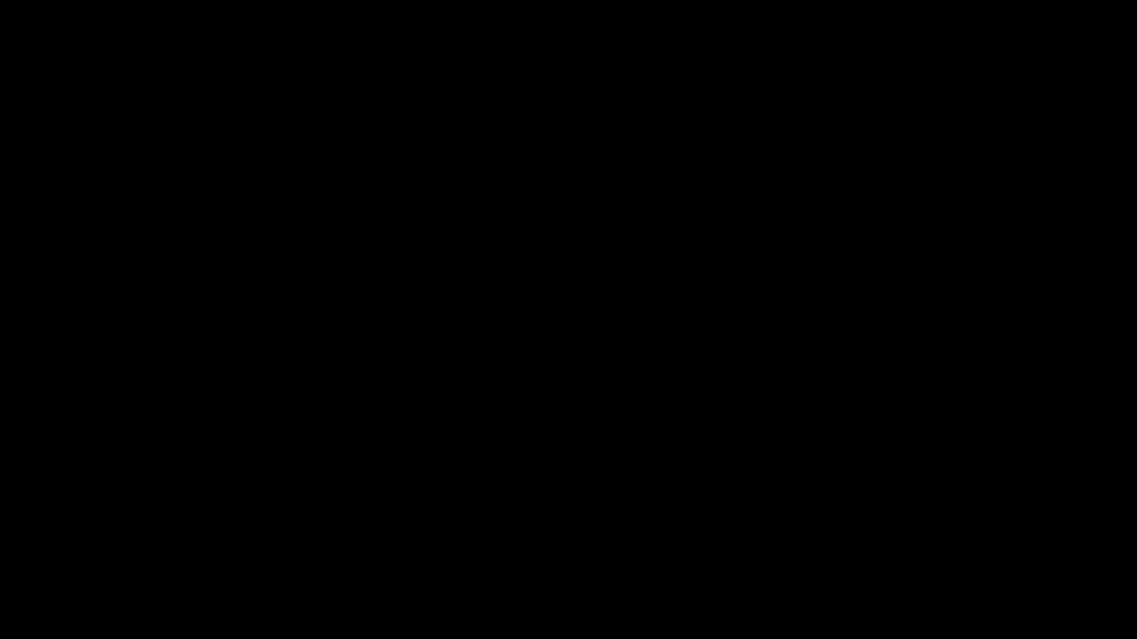
Step: Fill the selected 447 × 365 px black rectangle on the lower artboard with orange
key(v)
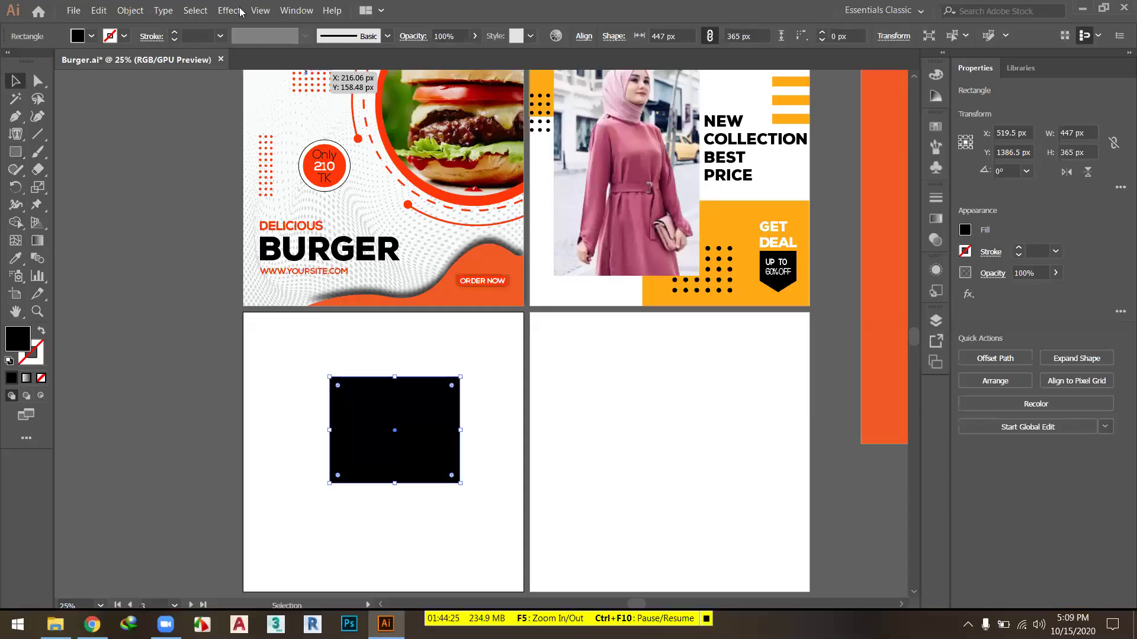
click(239, 11)
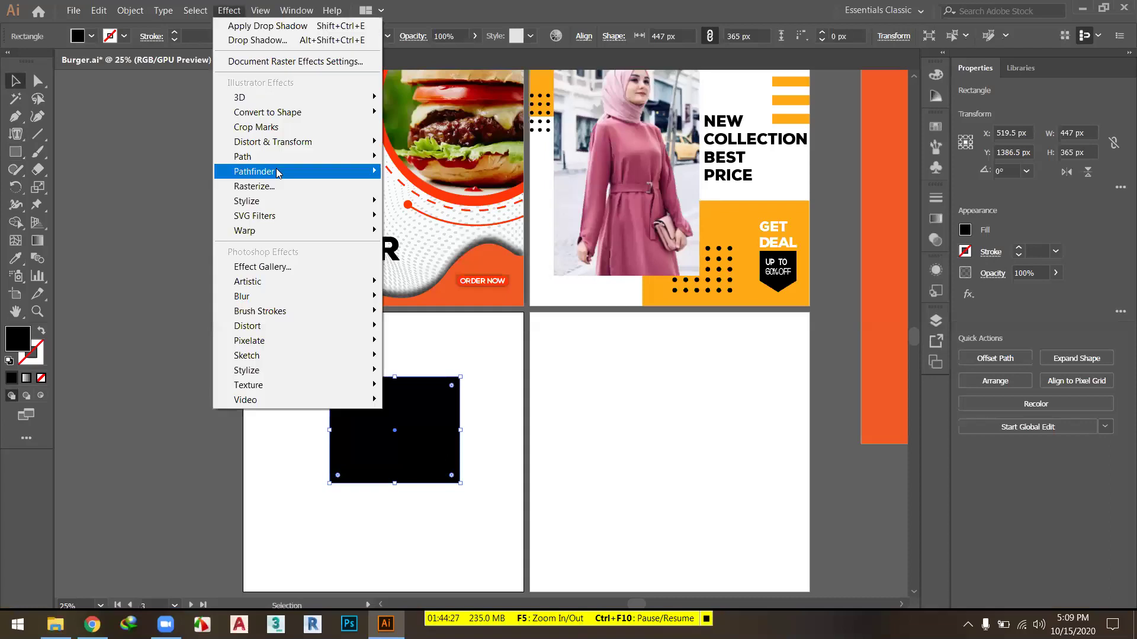
click(100, 132)
click(139, 73)
click(94, 36)
click(140, 63)
key(Return)
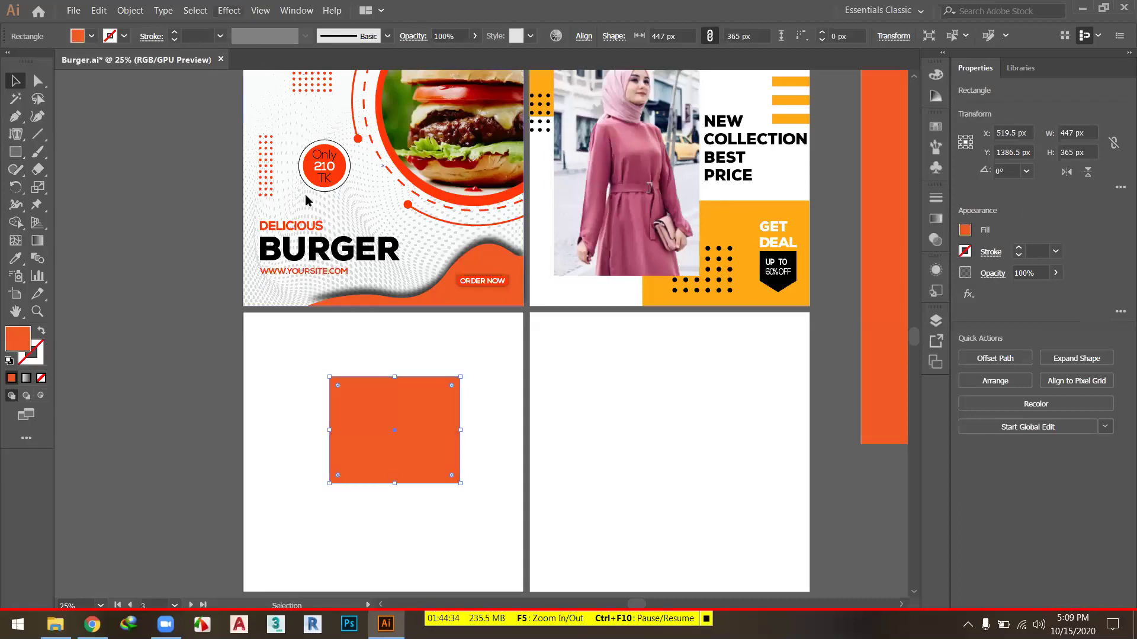
Step: Start a Drop Shadow effect on the orange rectangle with the preview turned on
mouse_move(308, 201)
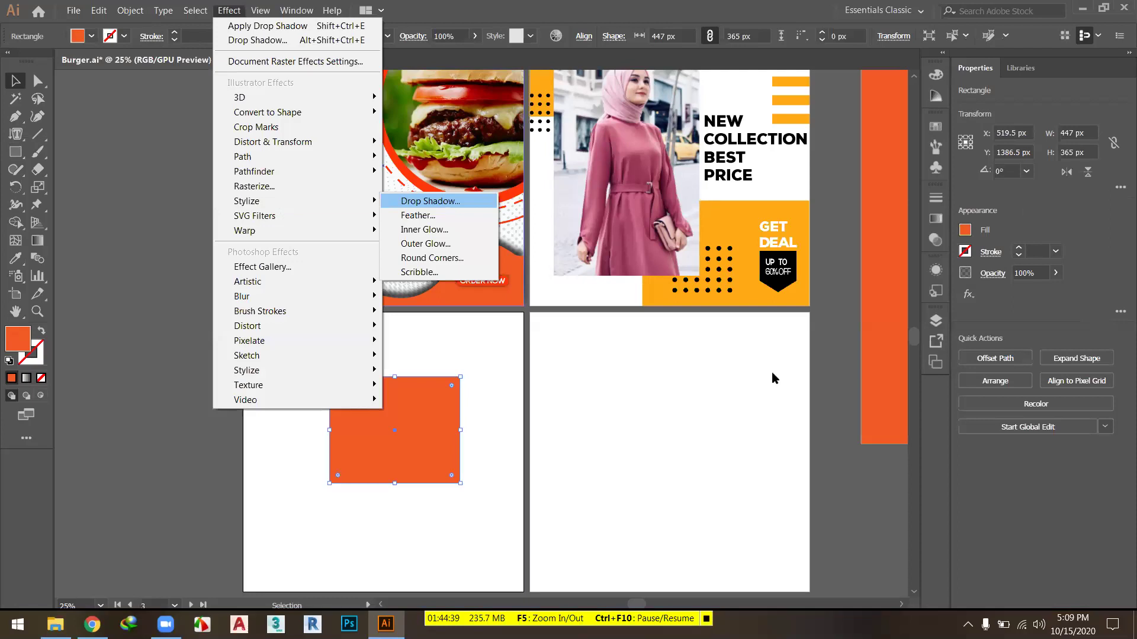
key(Return)
click(762, 356)
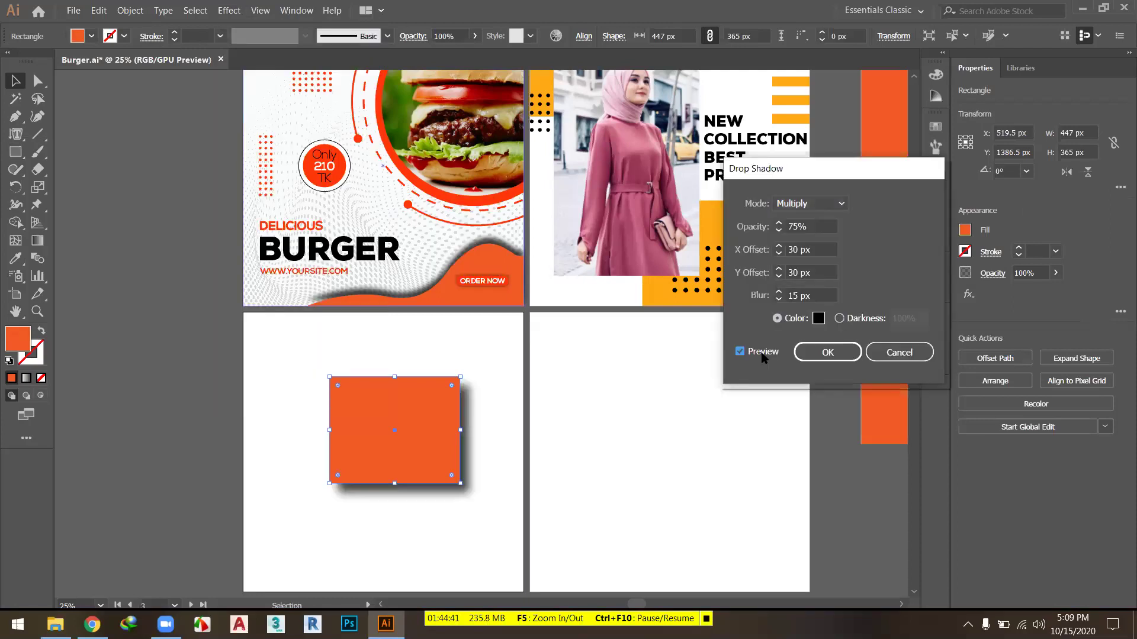
Step: Set the shadow's Y offset to -30 px, then its X offset to -30 px, with the preview on
click(814, 273)
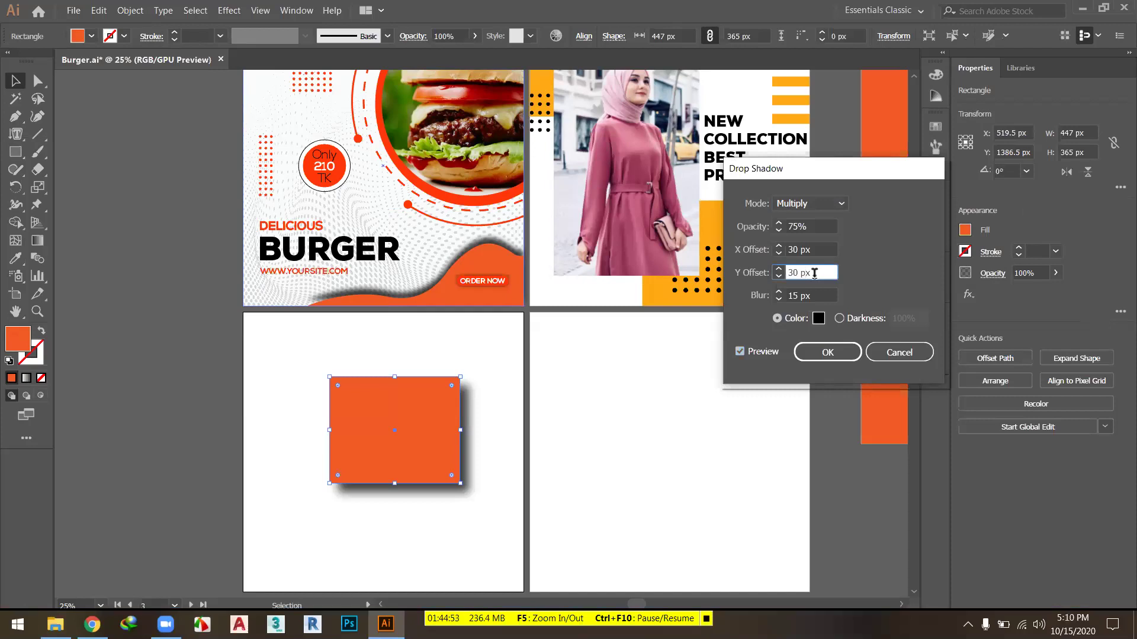
key(Home)
text(-)
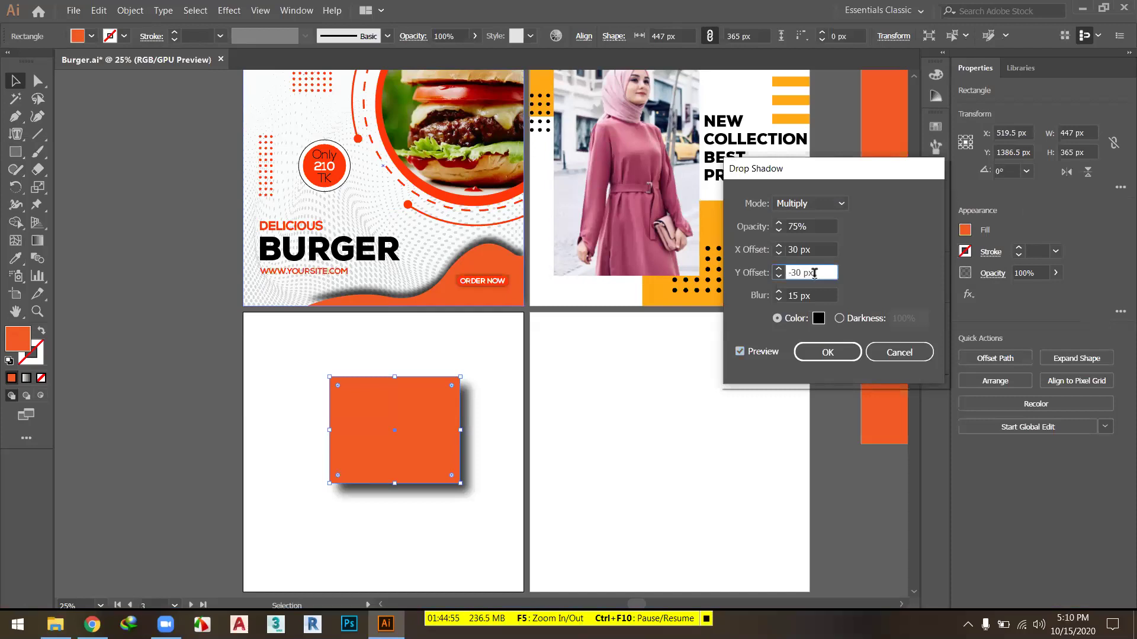
click(764, 352)
click(763, 352)
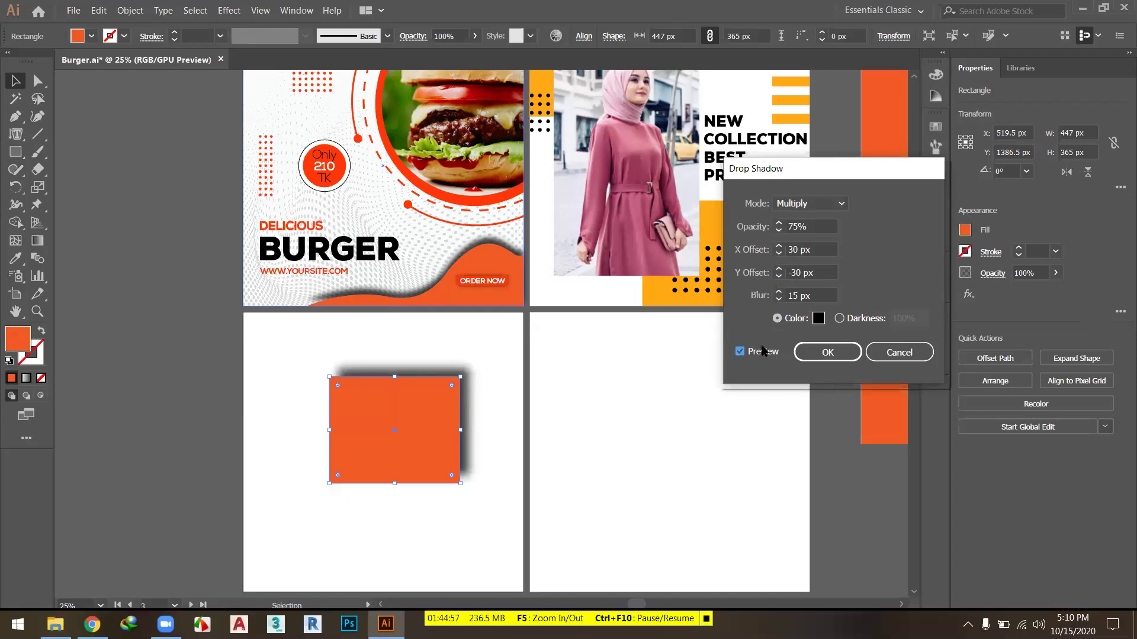
click(788, 250)
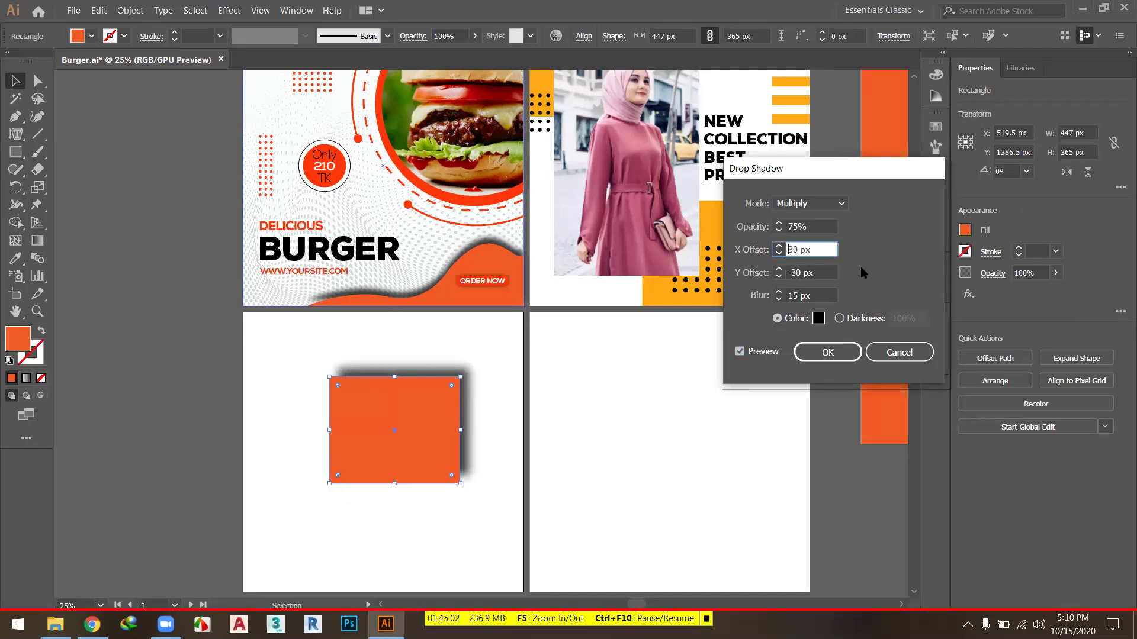
text(-)
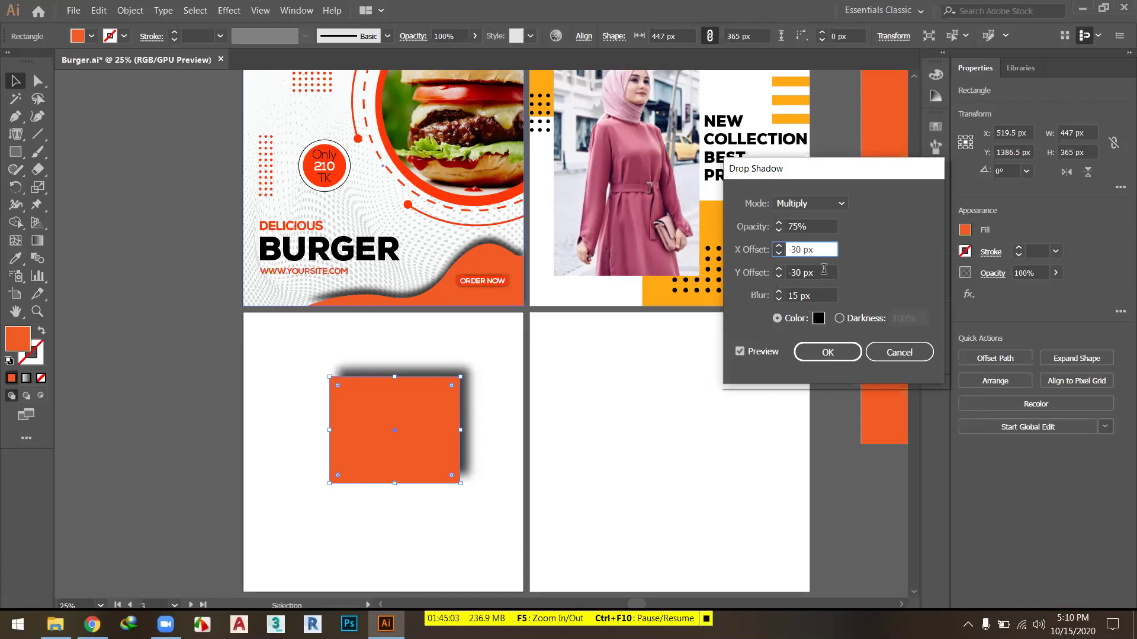
click(824, 271)
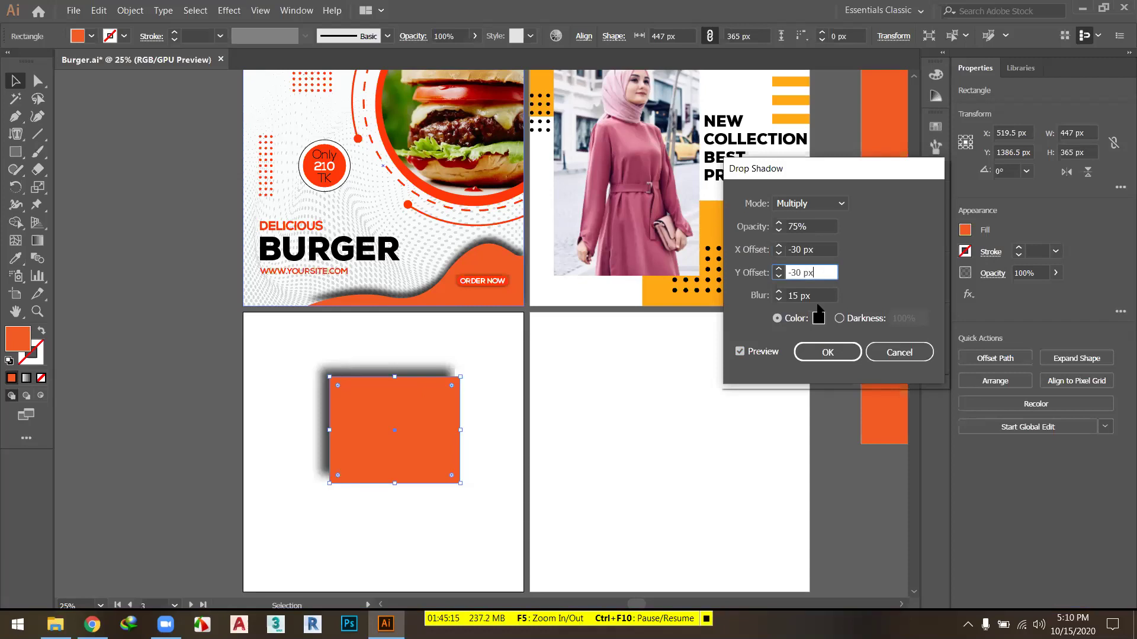
Step: Try softer and sharper shadow blurs, settle on 19 px, and apply the drop shadow
scroll(816, 294, up, 4)
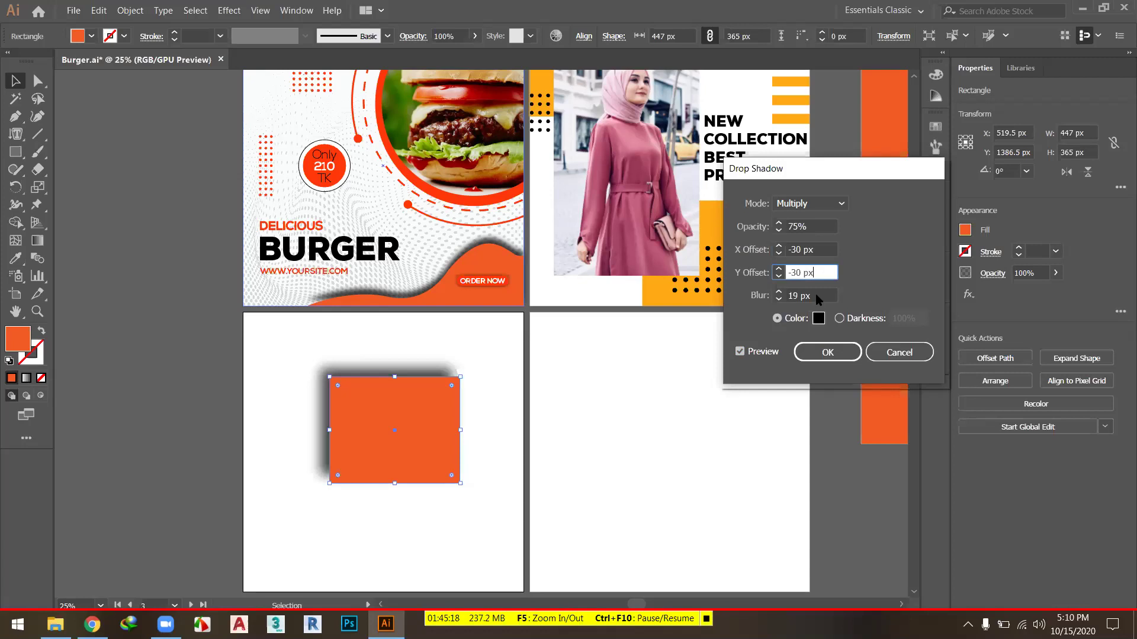
scroll(819, 297, up, 1)
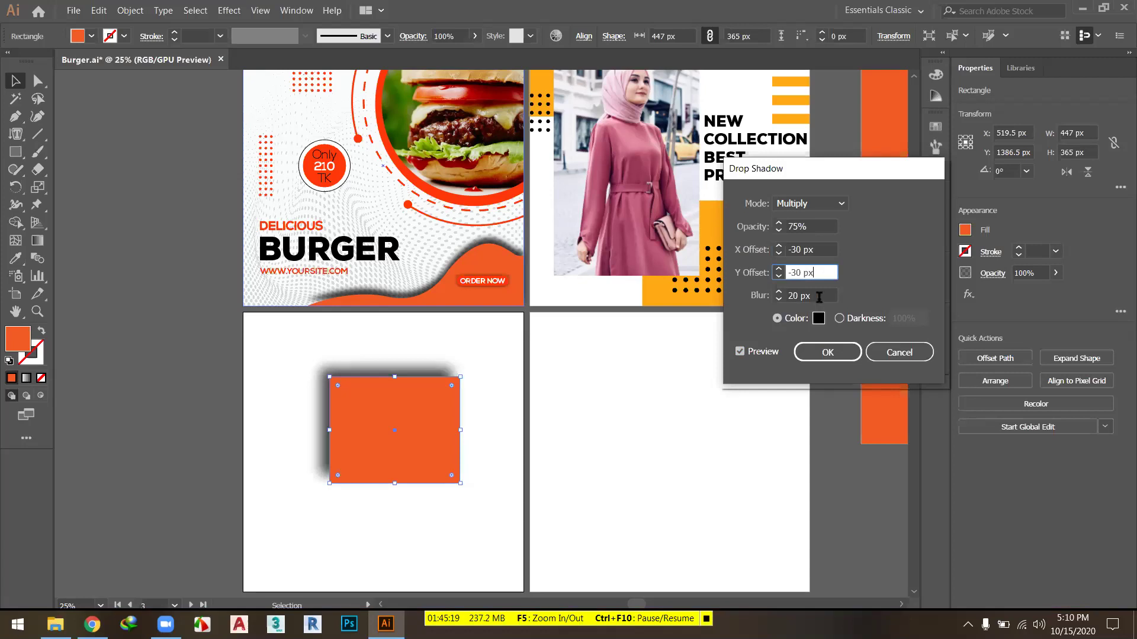
scroll(819, 297, up, 2)
scroll(819, 297, up, 2)
scroll(819, 298, down, 5)
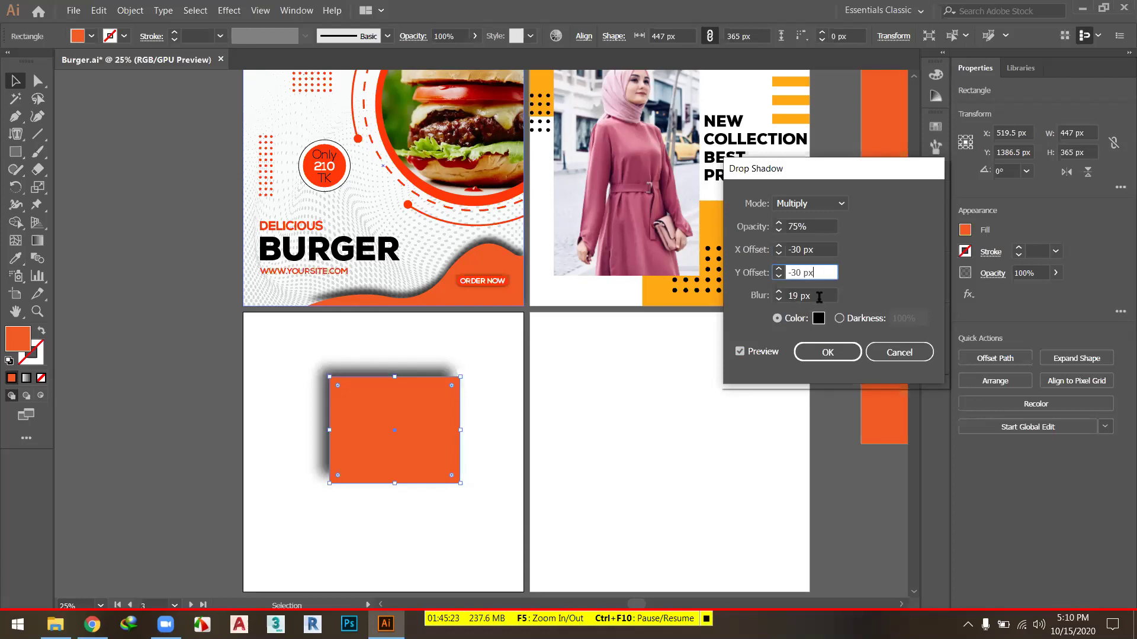
scroll(819, 297, down, 8)
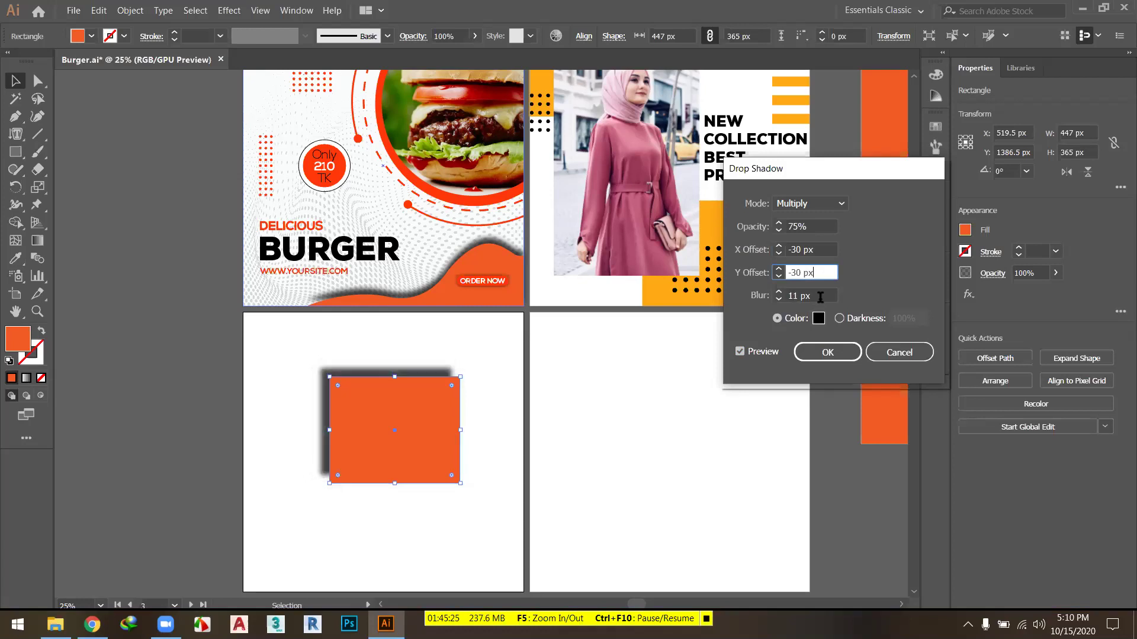
scroll(819, 297, down, 7)
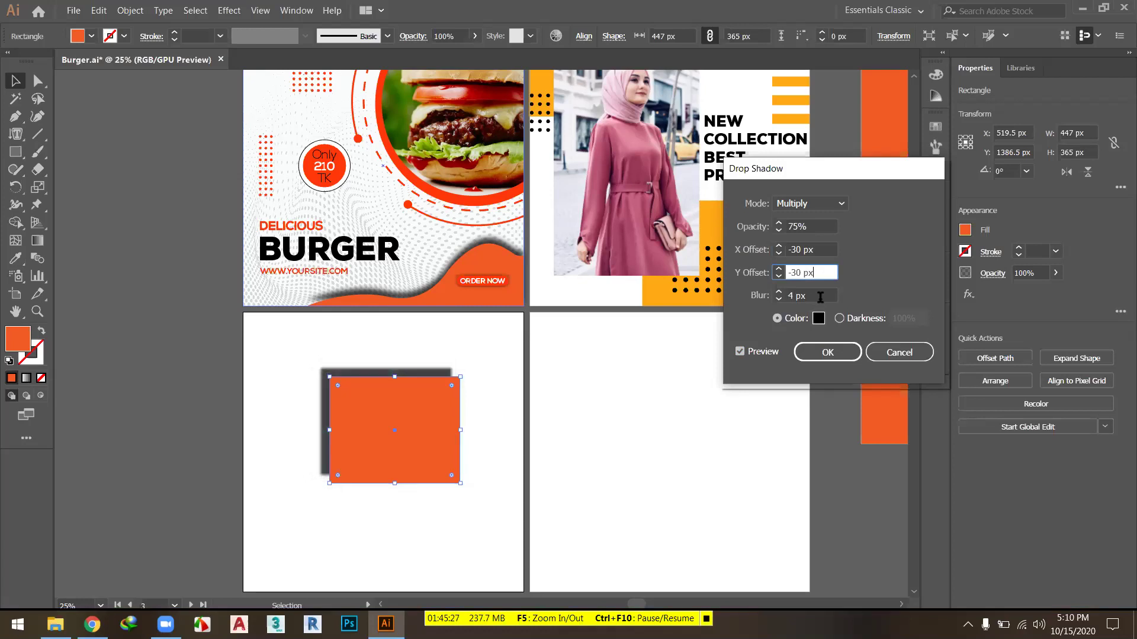
scroll(820, 297, down, 1)
scroll(819, 297, up, 7)
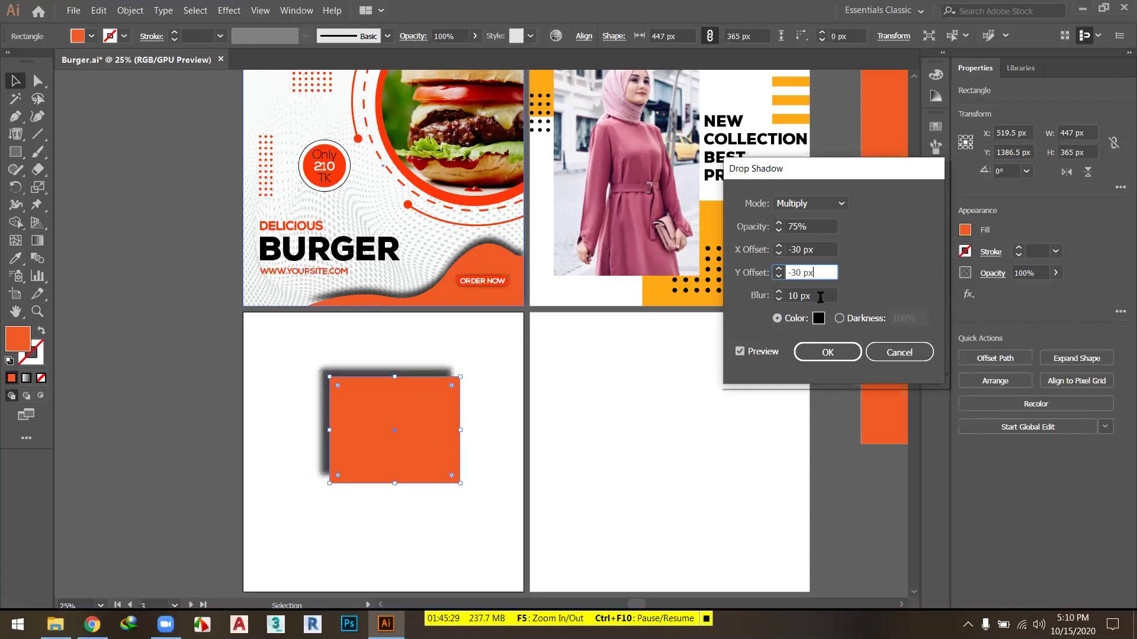
scroll(819, 297, up, 6)
scroll(820, 298, up, 3)
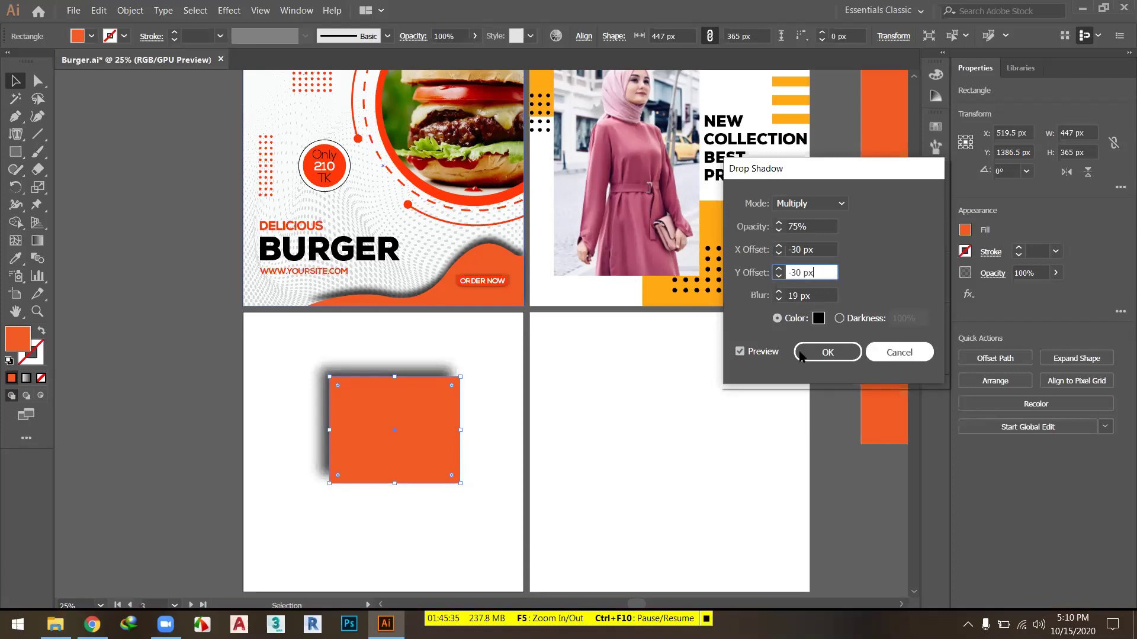
key(Return)
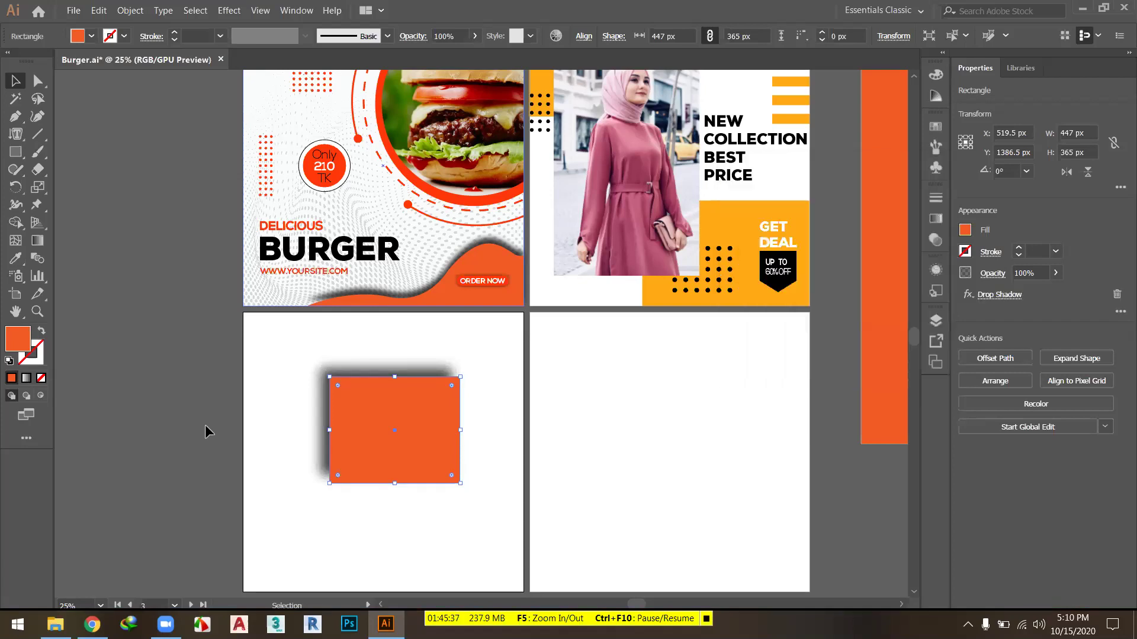
scroll(166, 418, down, 1)
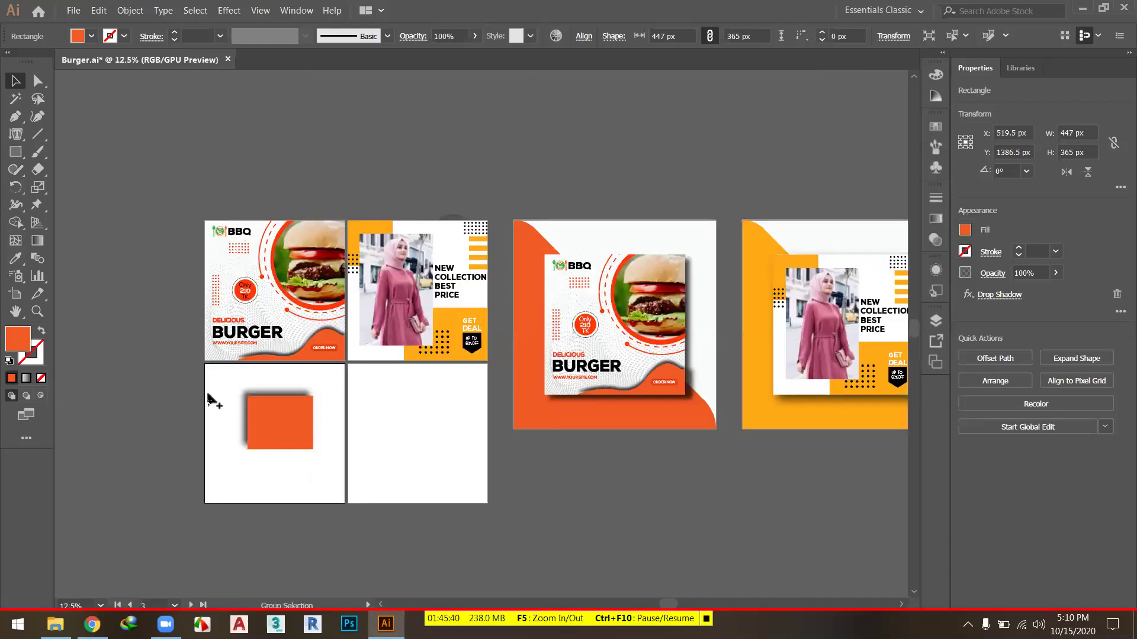
scroll(209, 401, down, 1)
scroll(276, 435, up, 2)
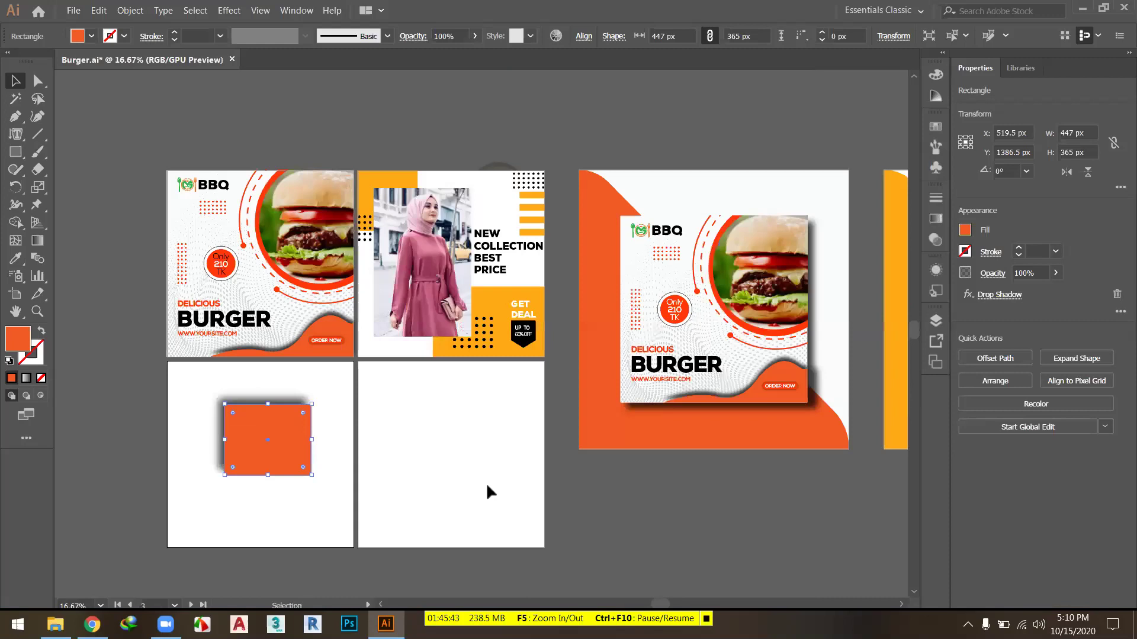
scroll(564, 428, down, 1)
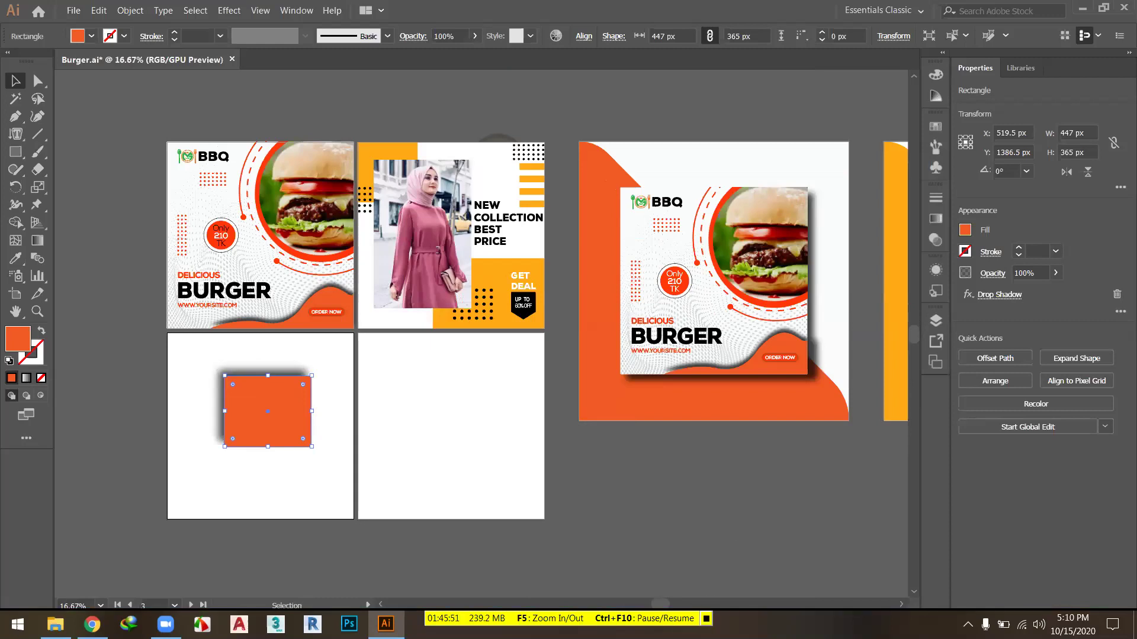
key(ctrl+F10)
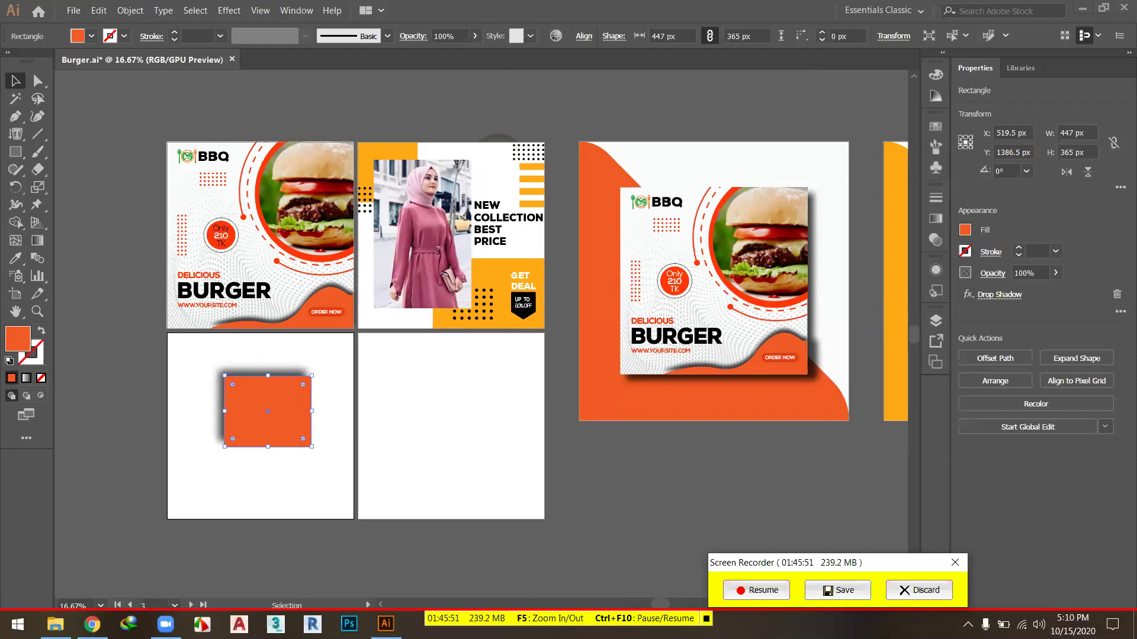
key(ctrl+F10)
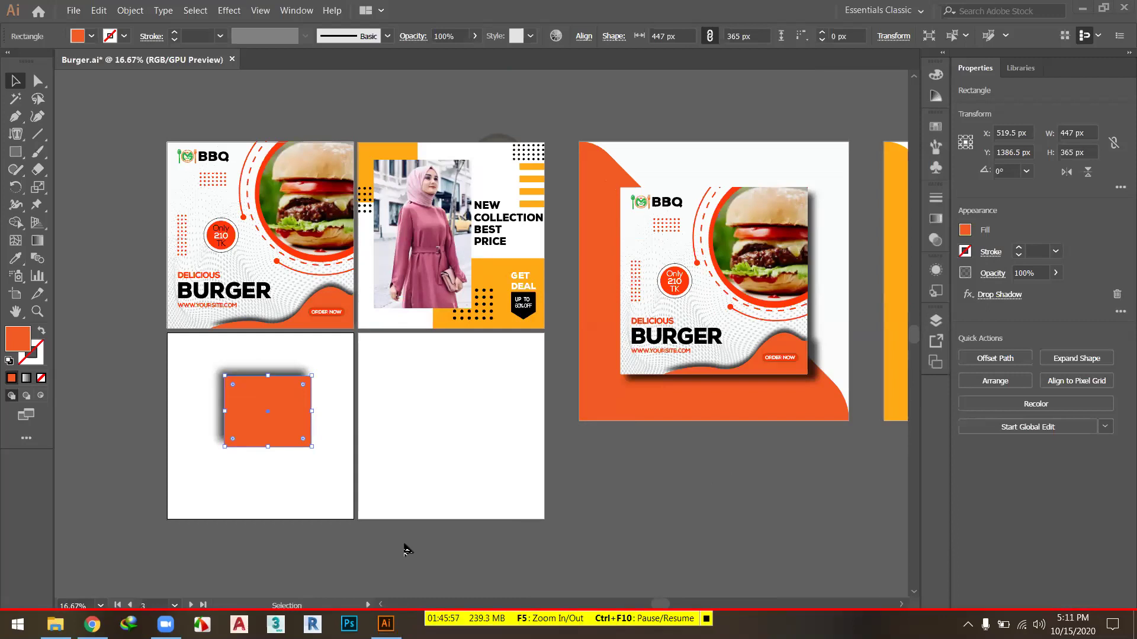
Step: Deselect the orange rectangle with the drop shadow
click(426, 563)
scroll(424, 565, left, 2)
key(ctrl+z)
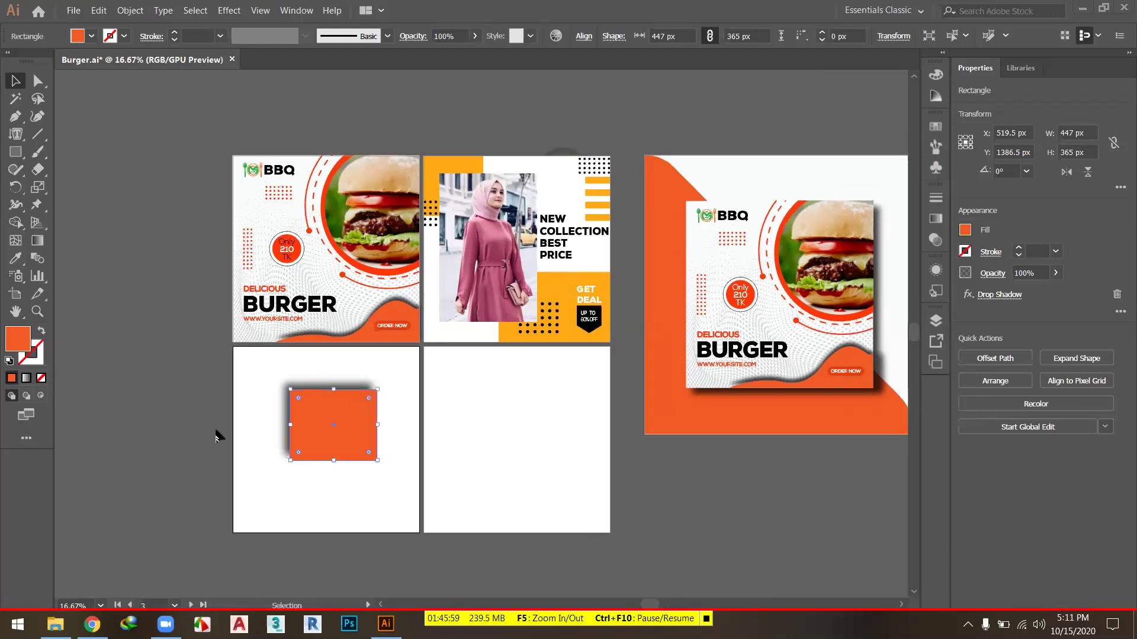
key(ctrl+h)
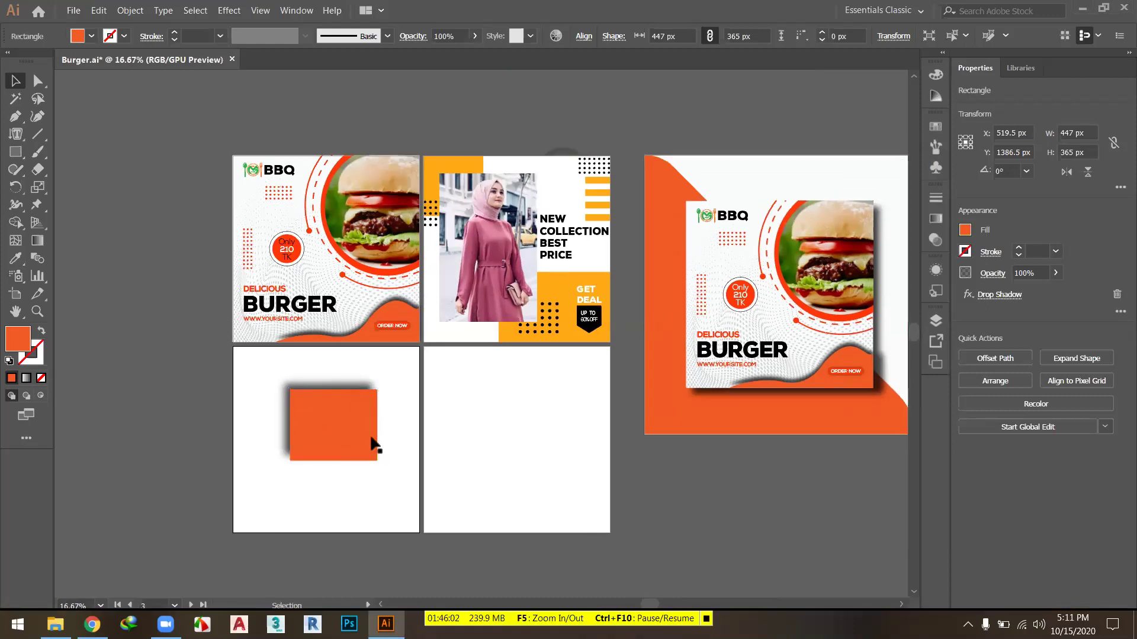
key(ctrl+shift+a)
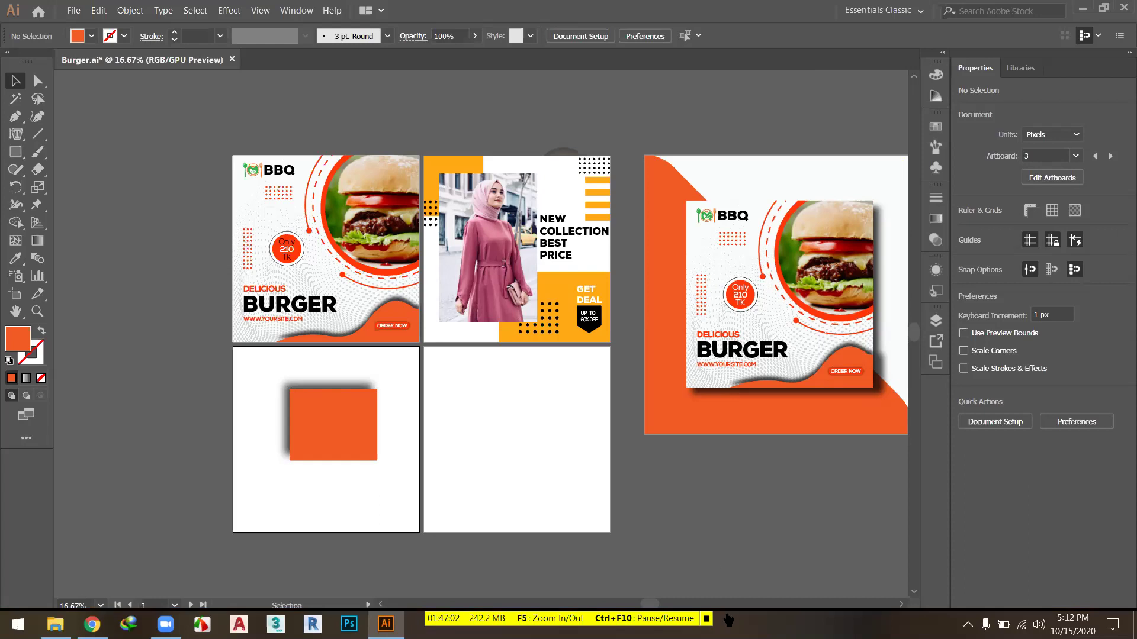
click(707, 619)
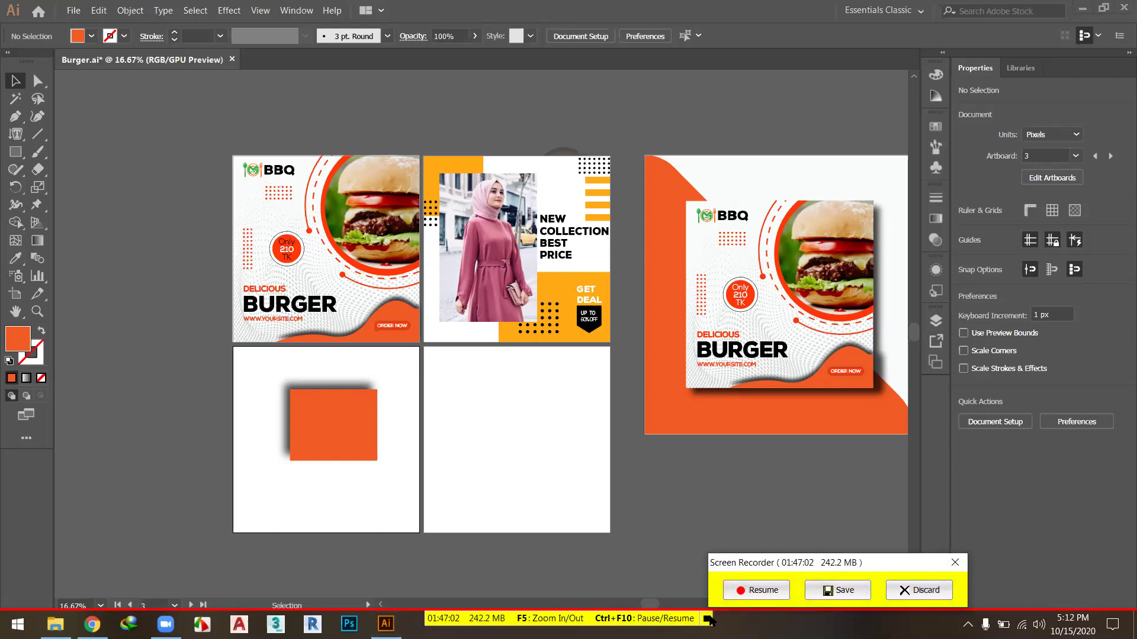
click(762, 592)
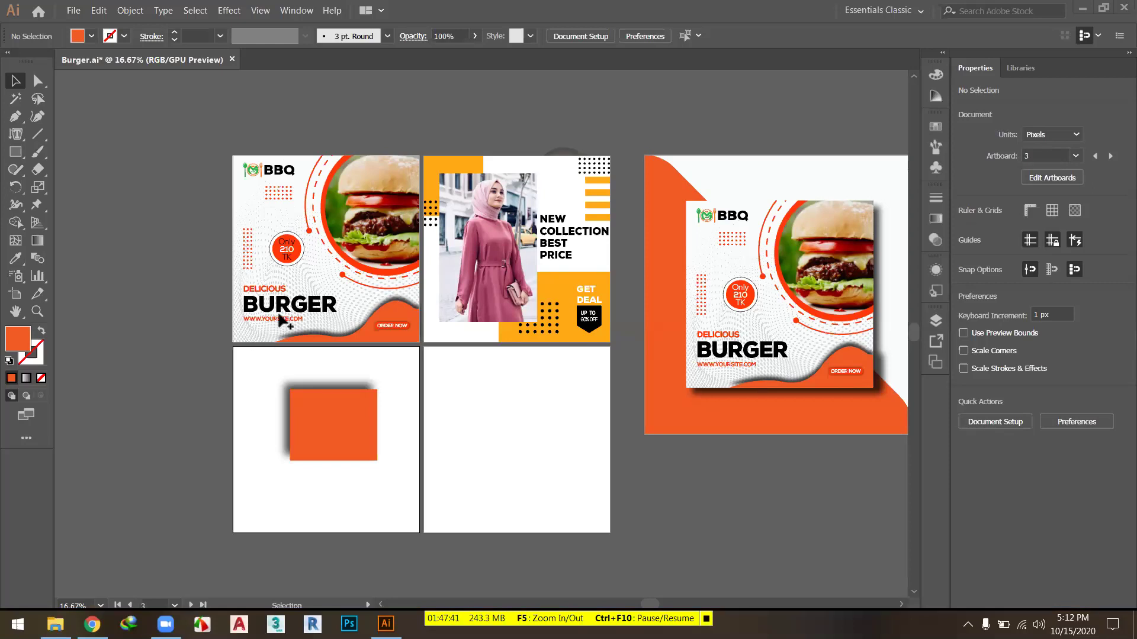
scroll(289, 352, up, 4)
scroll(284, 347, up, 1)
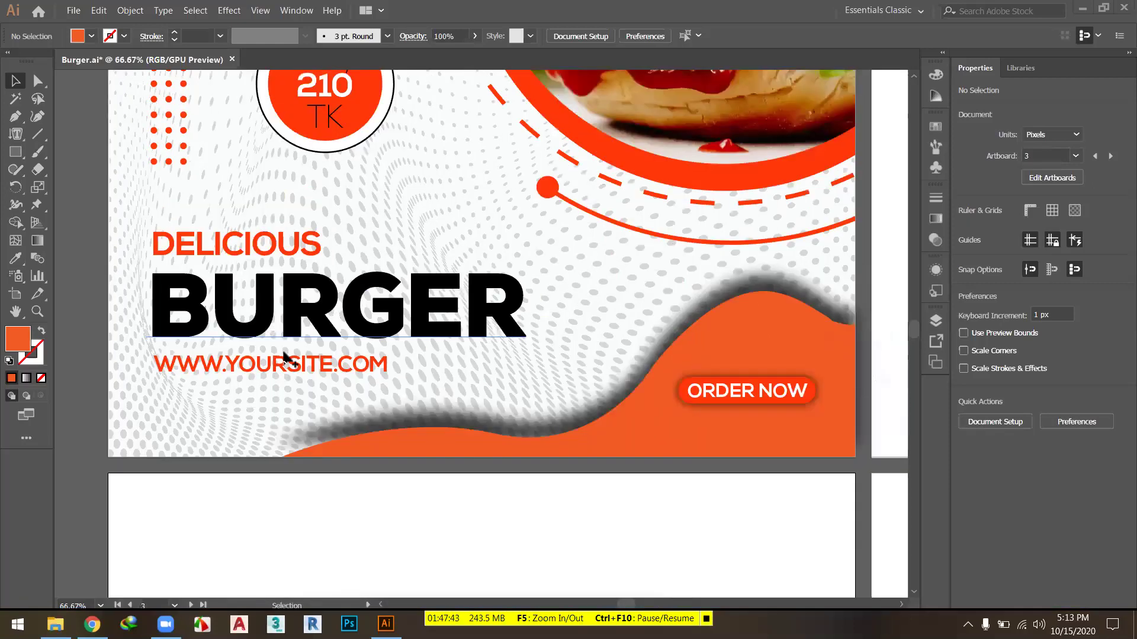
scroll(284, 358, down, 1)
scroll(285, 358, up, 1)
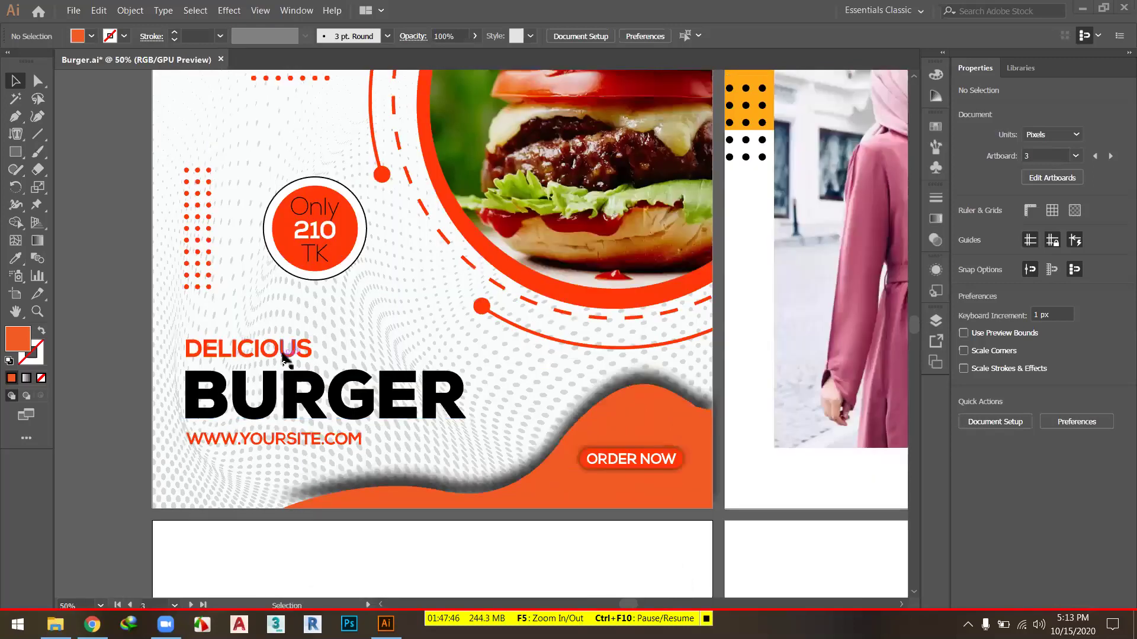
scroll(373, 345, up, 1)
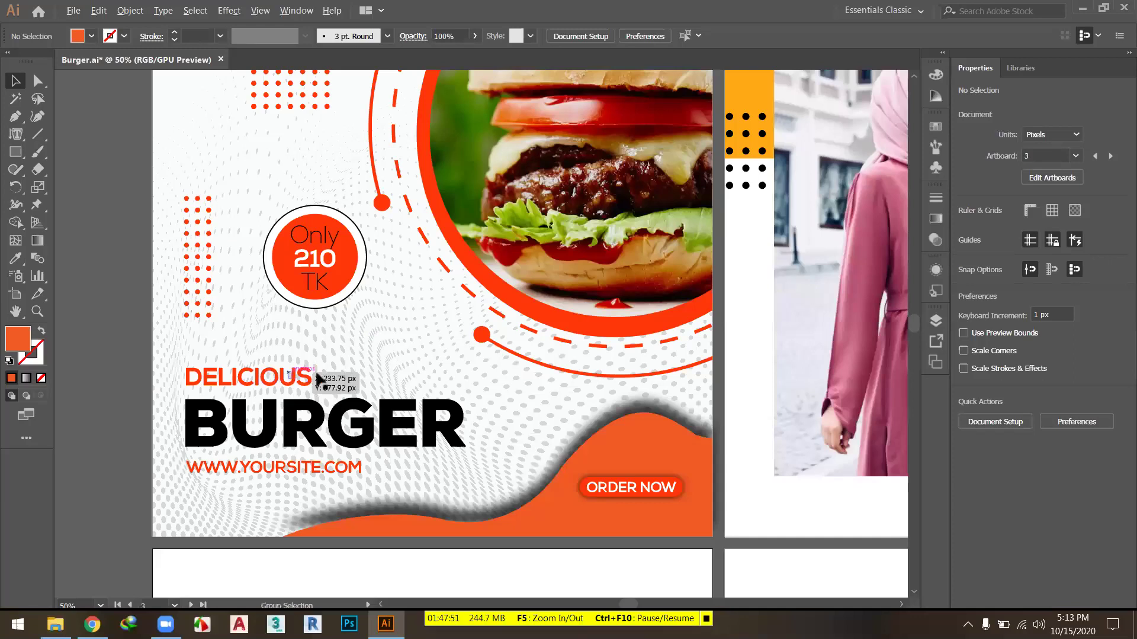
scroll(316, 378, down, 1)
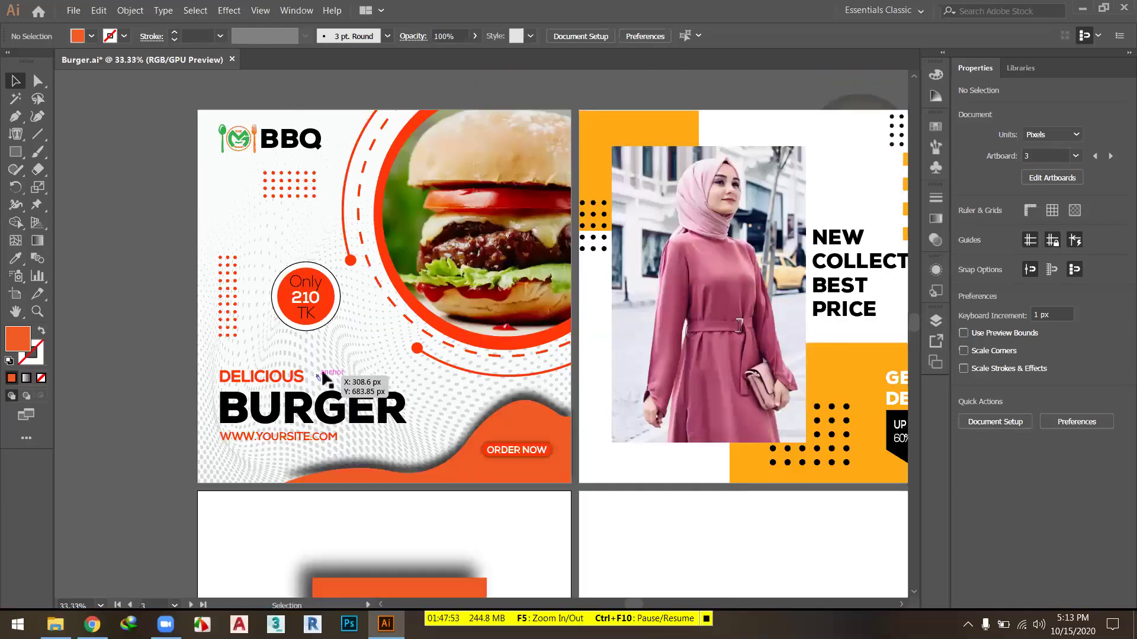